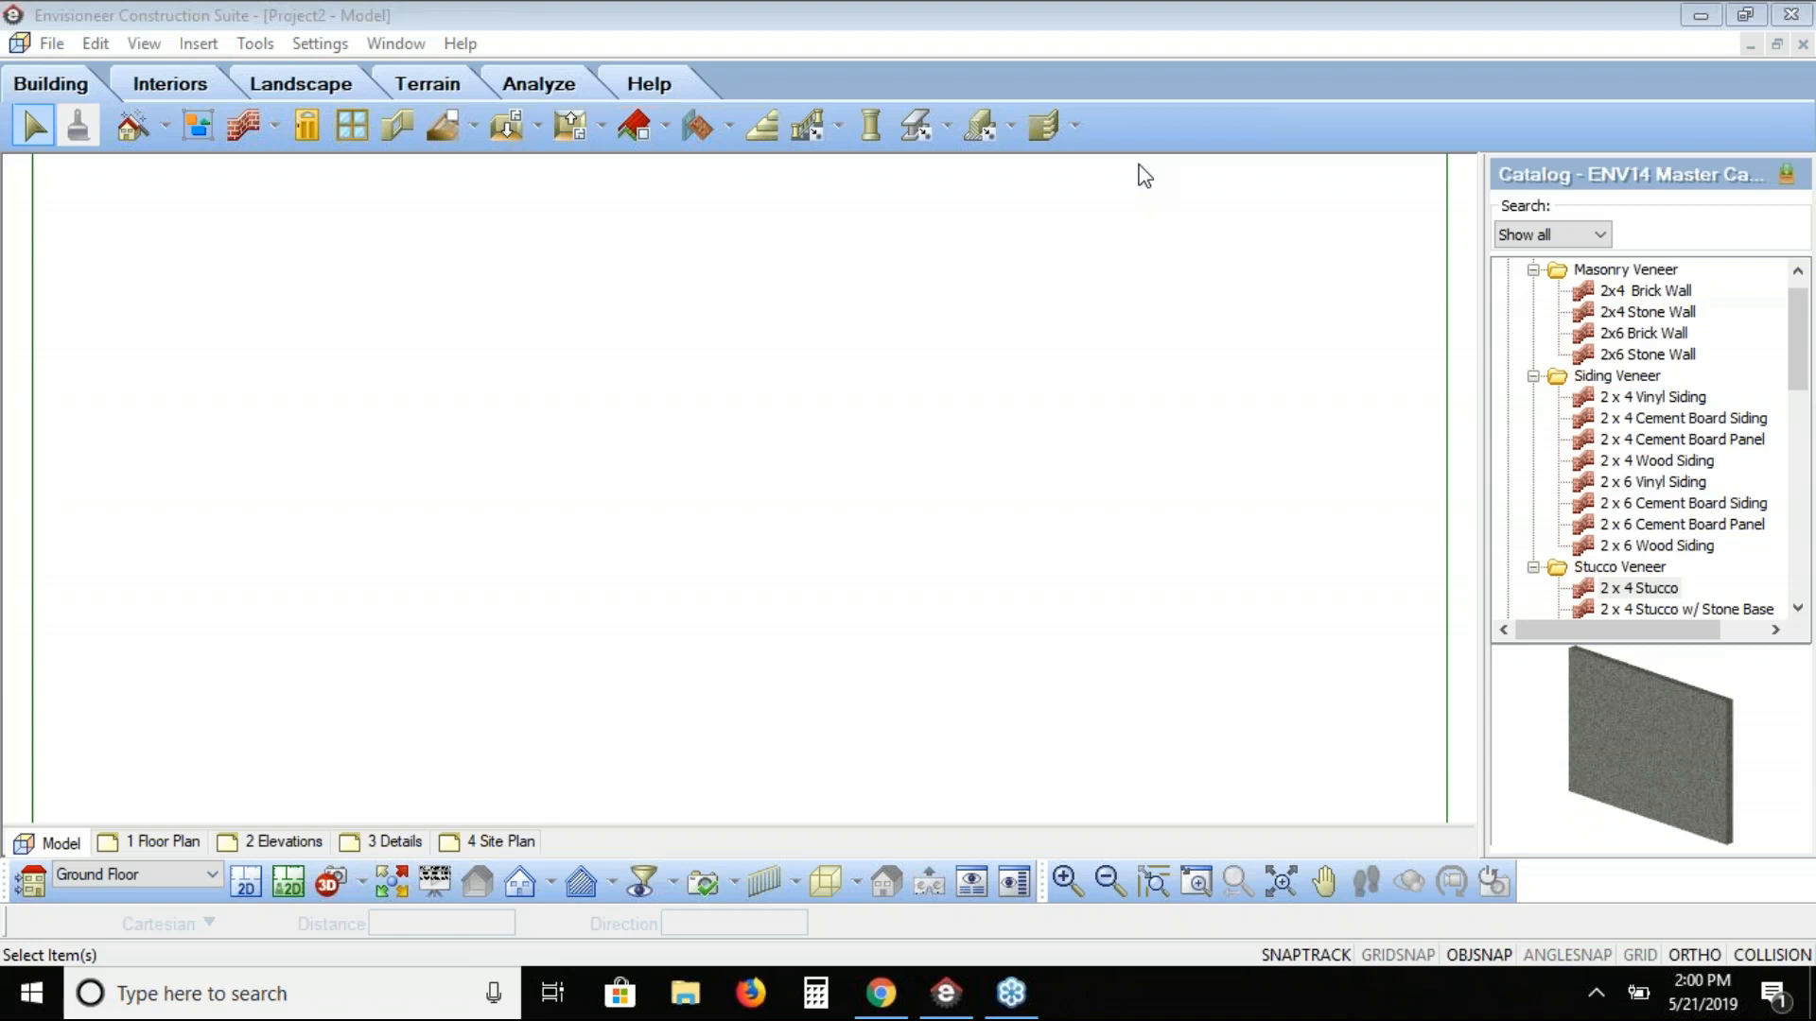
Step: Load Presentation Plan for Estimates.pdf from the Desktop as a PDF import
click(51, 43)
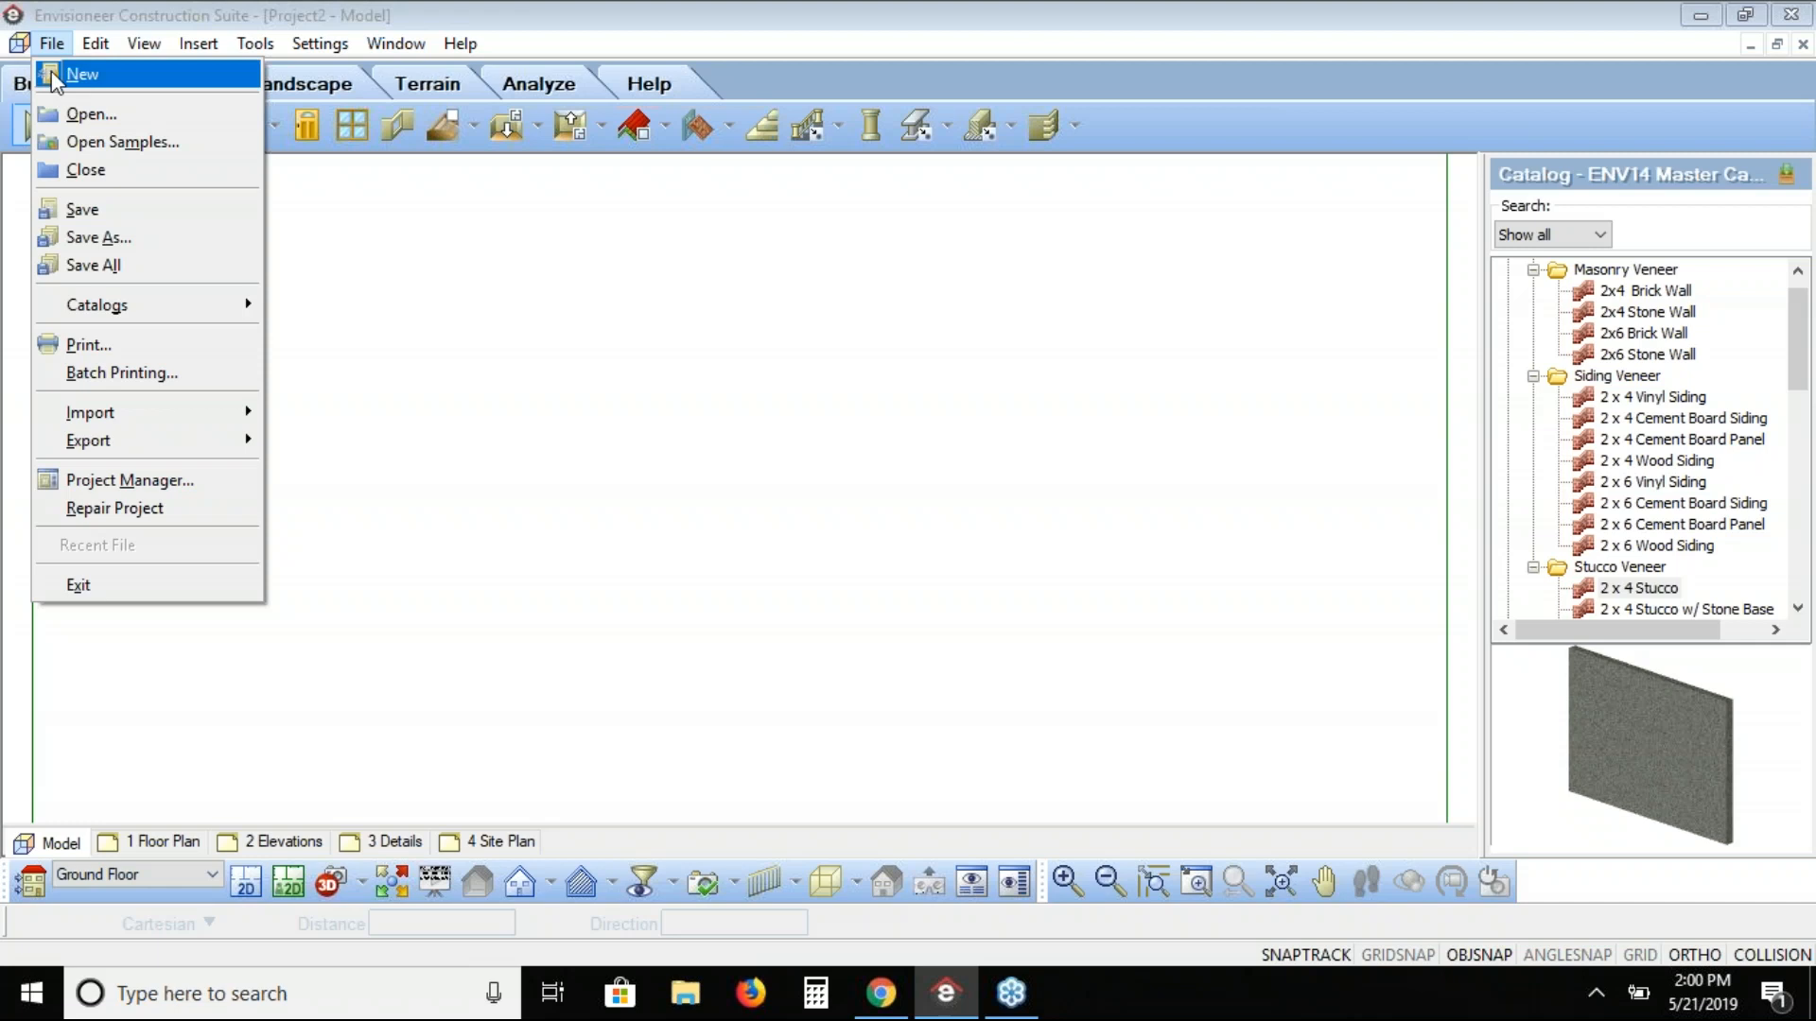
mouse_move(129, 418)
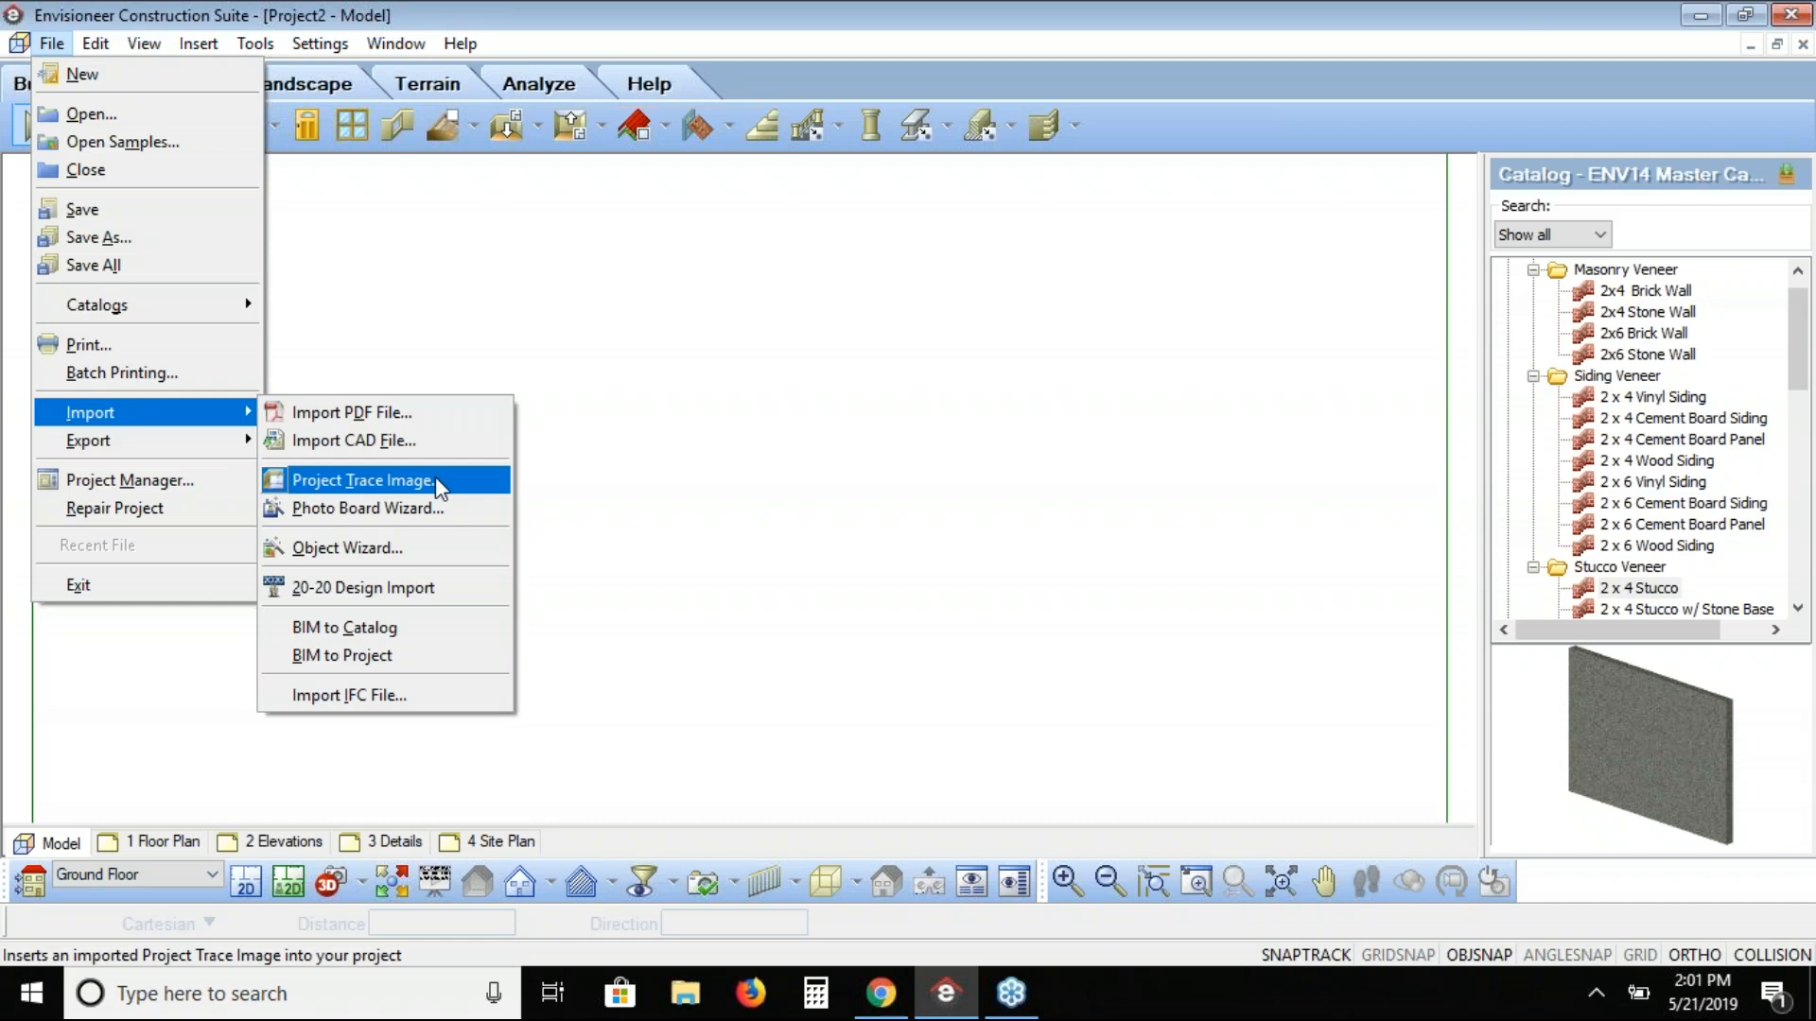
click(379, 417)
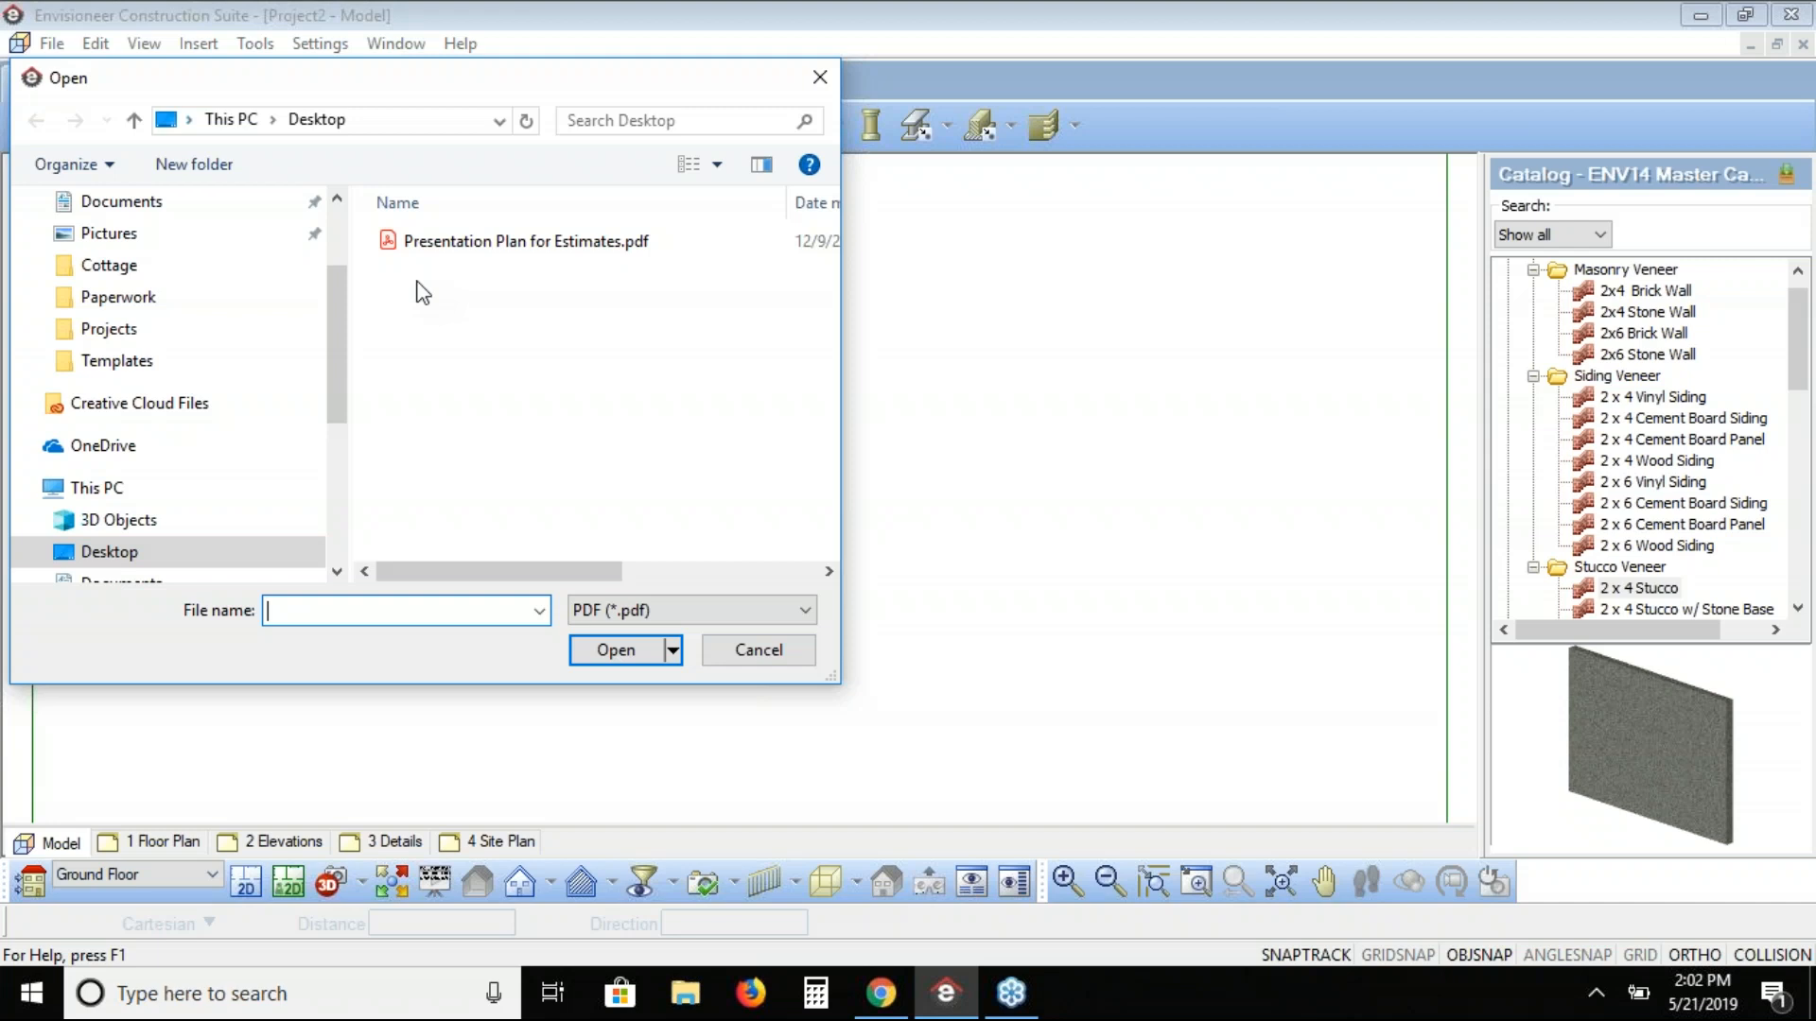
click(440, 244)
click(626, 651)
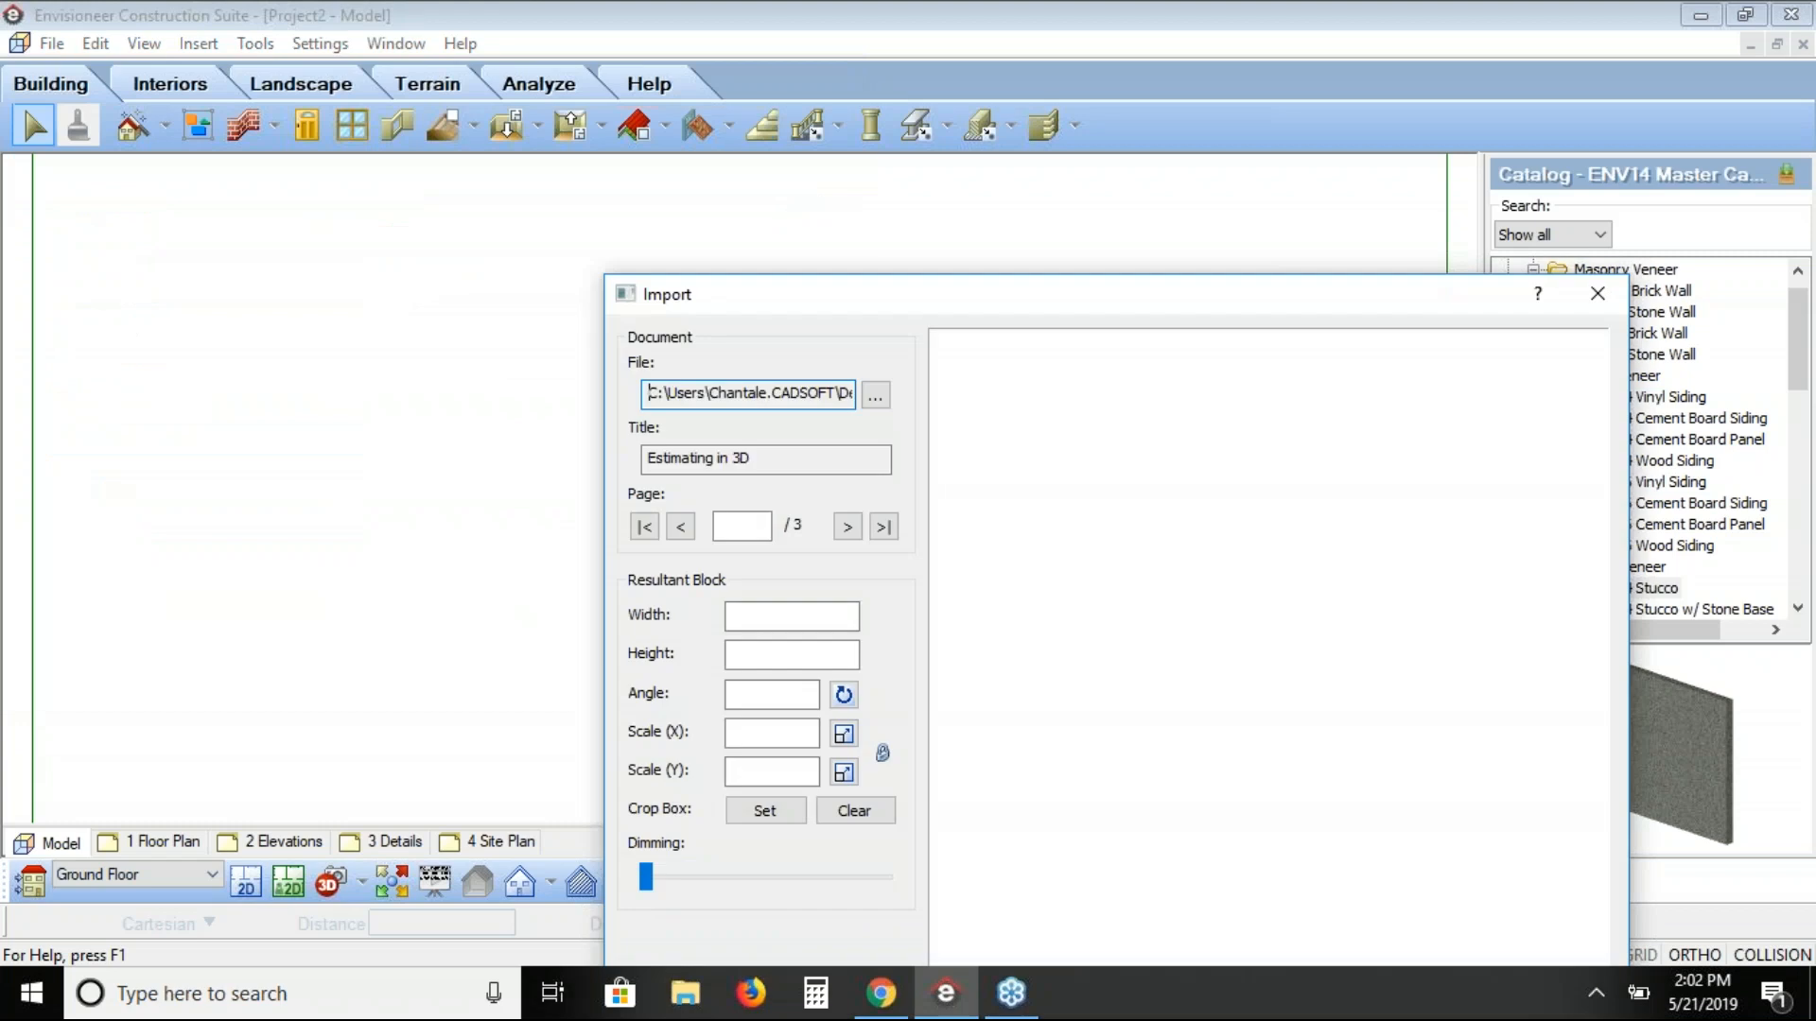
drag(733, 277, 508, 82)
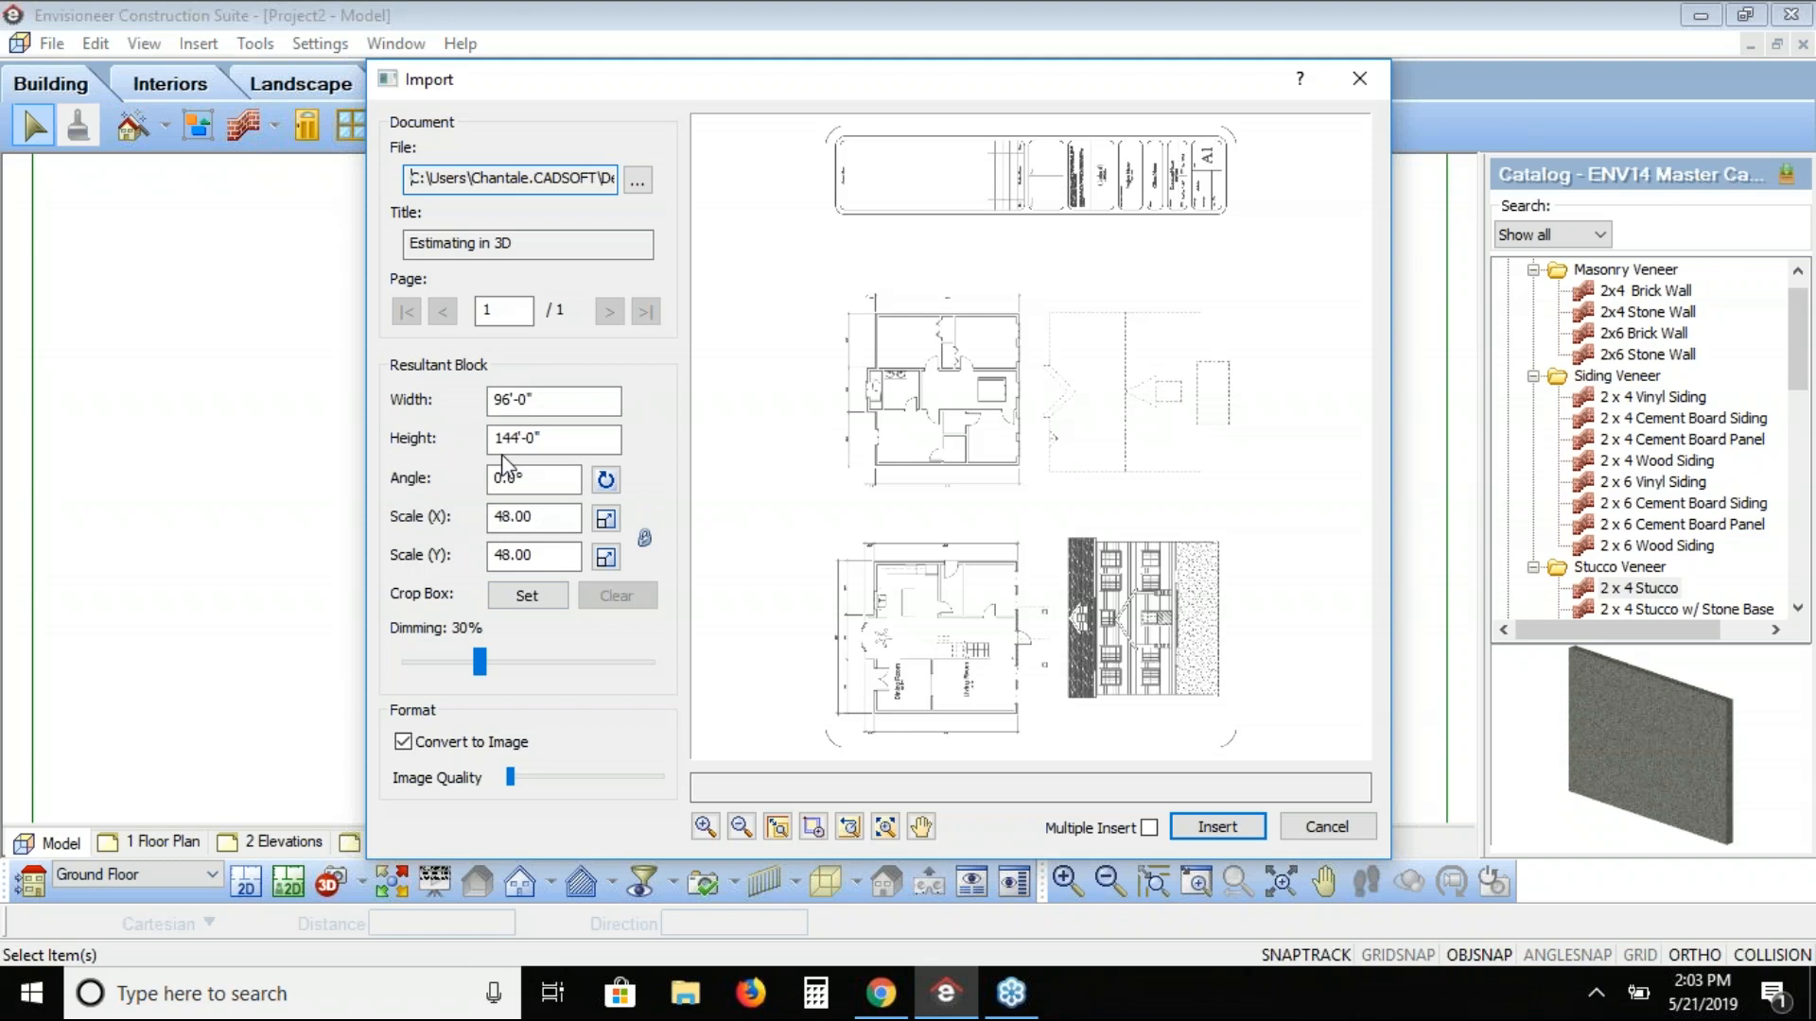
Step: Set the imported plan's rotation angle to 270° so the sheet reads horizontally
click(497, 478)
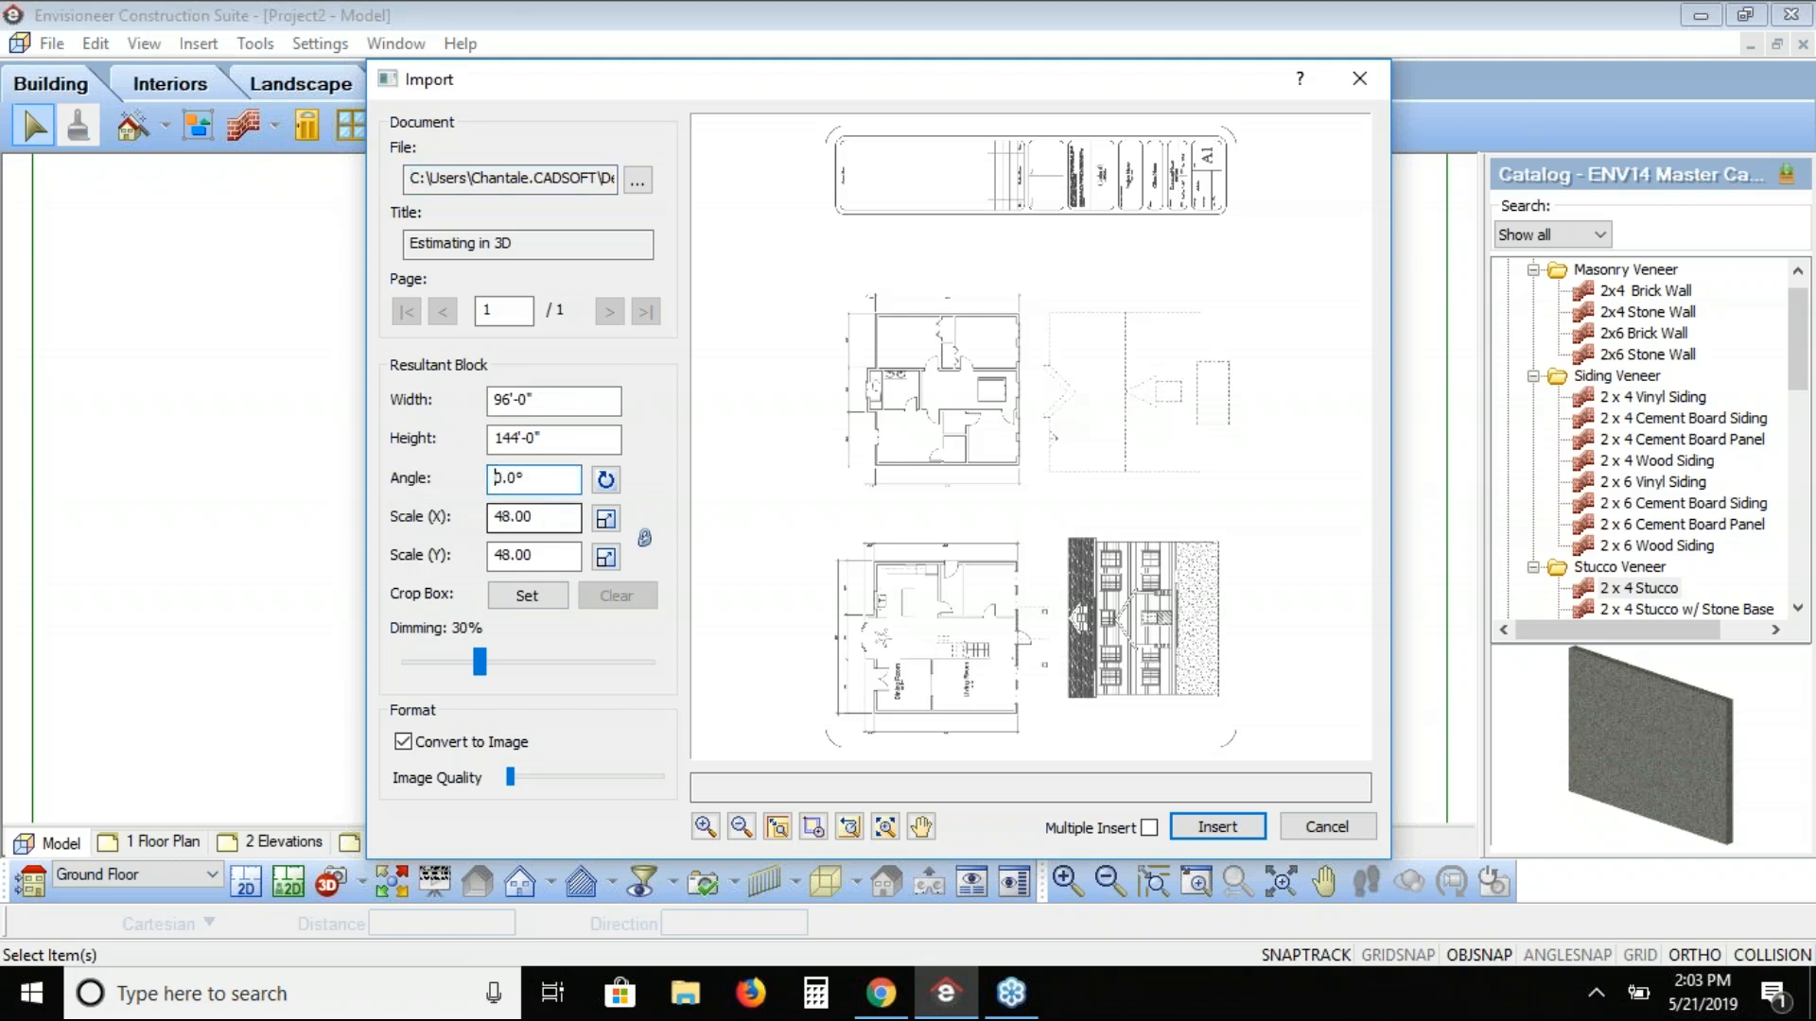
text(27)
click(546, 517)
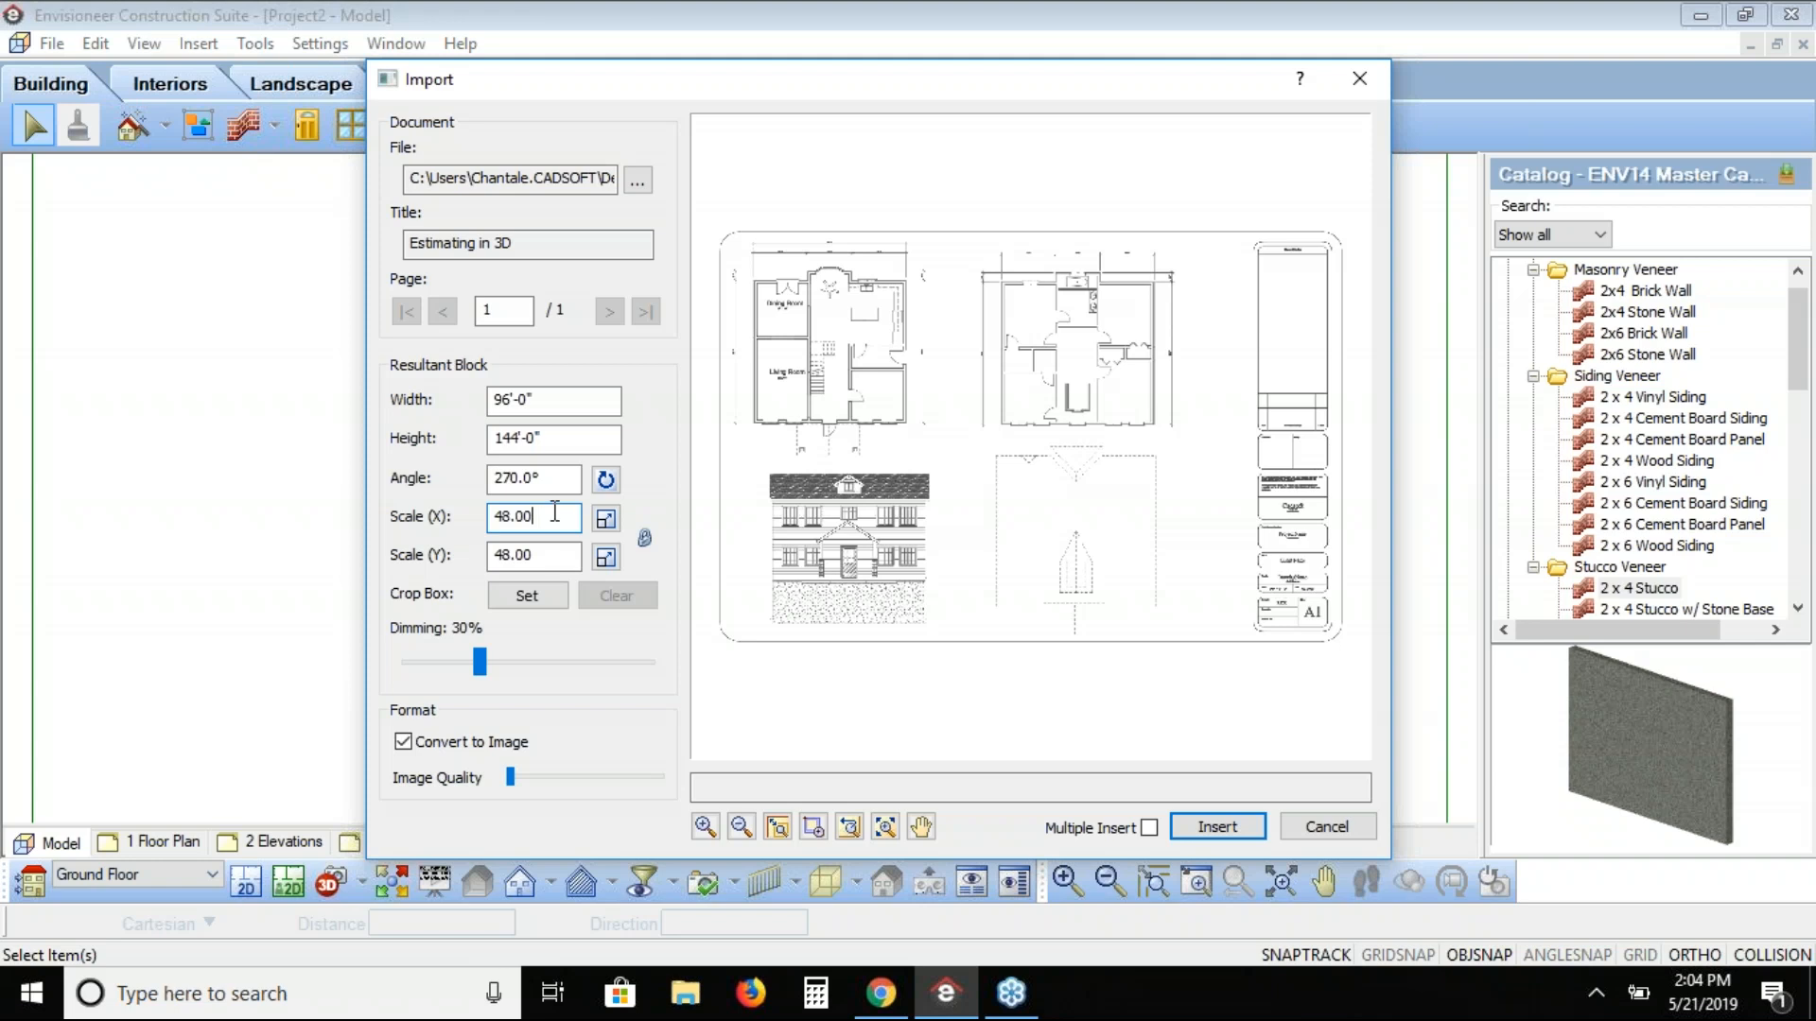
click(605, 482)
Step: Examine the legibility of the dimension text above the bay window in the import preview while image conversion is on
click(813, 826)
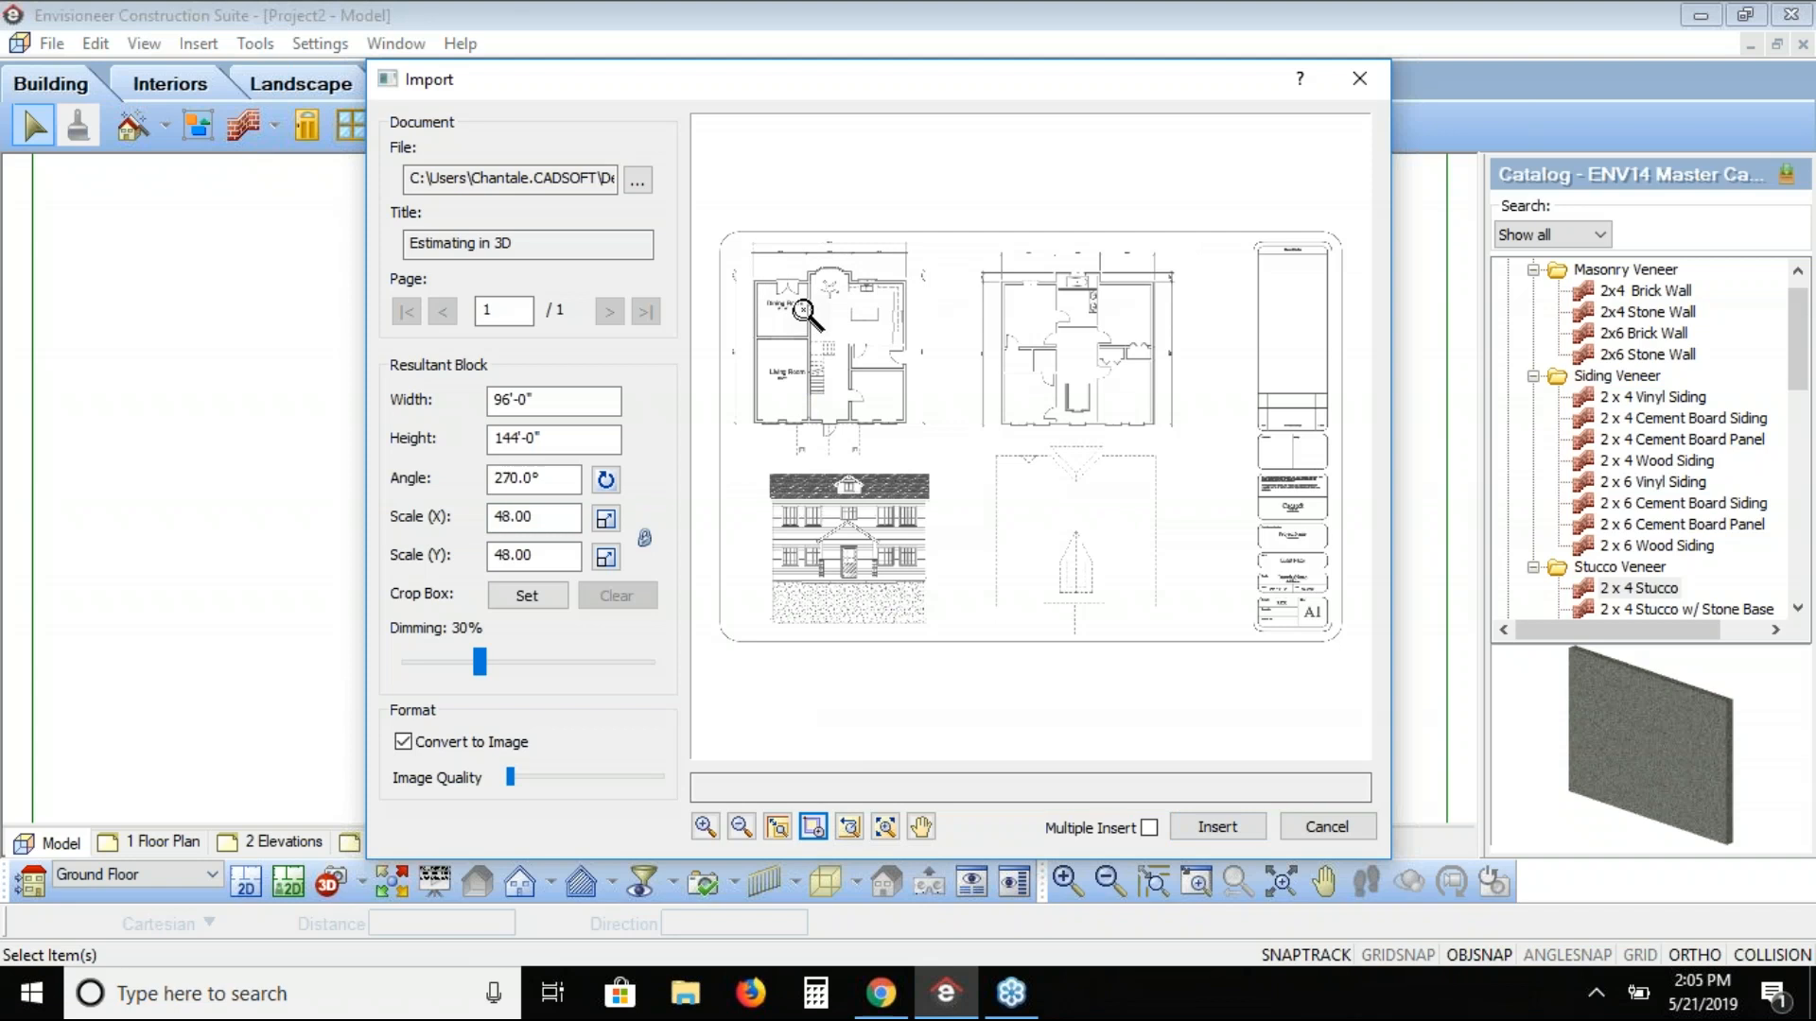
drag(870, 239, 789, 271)
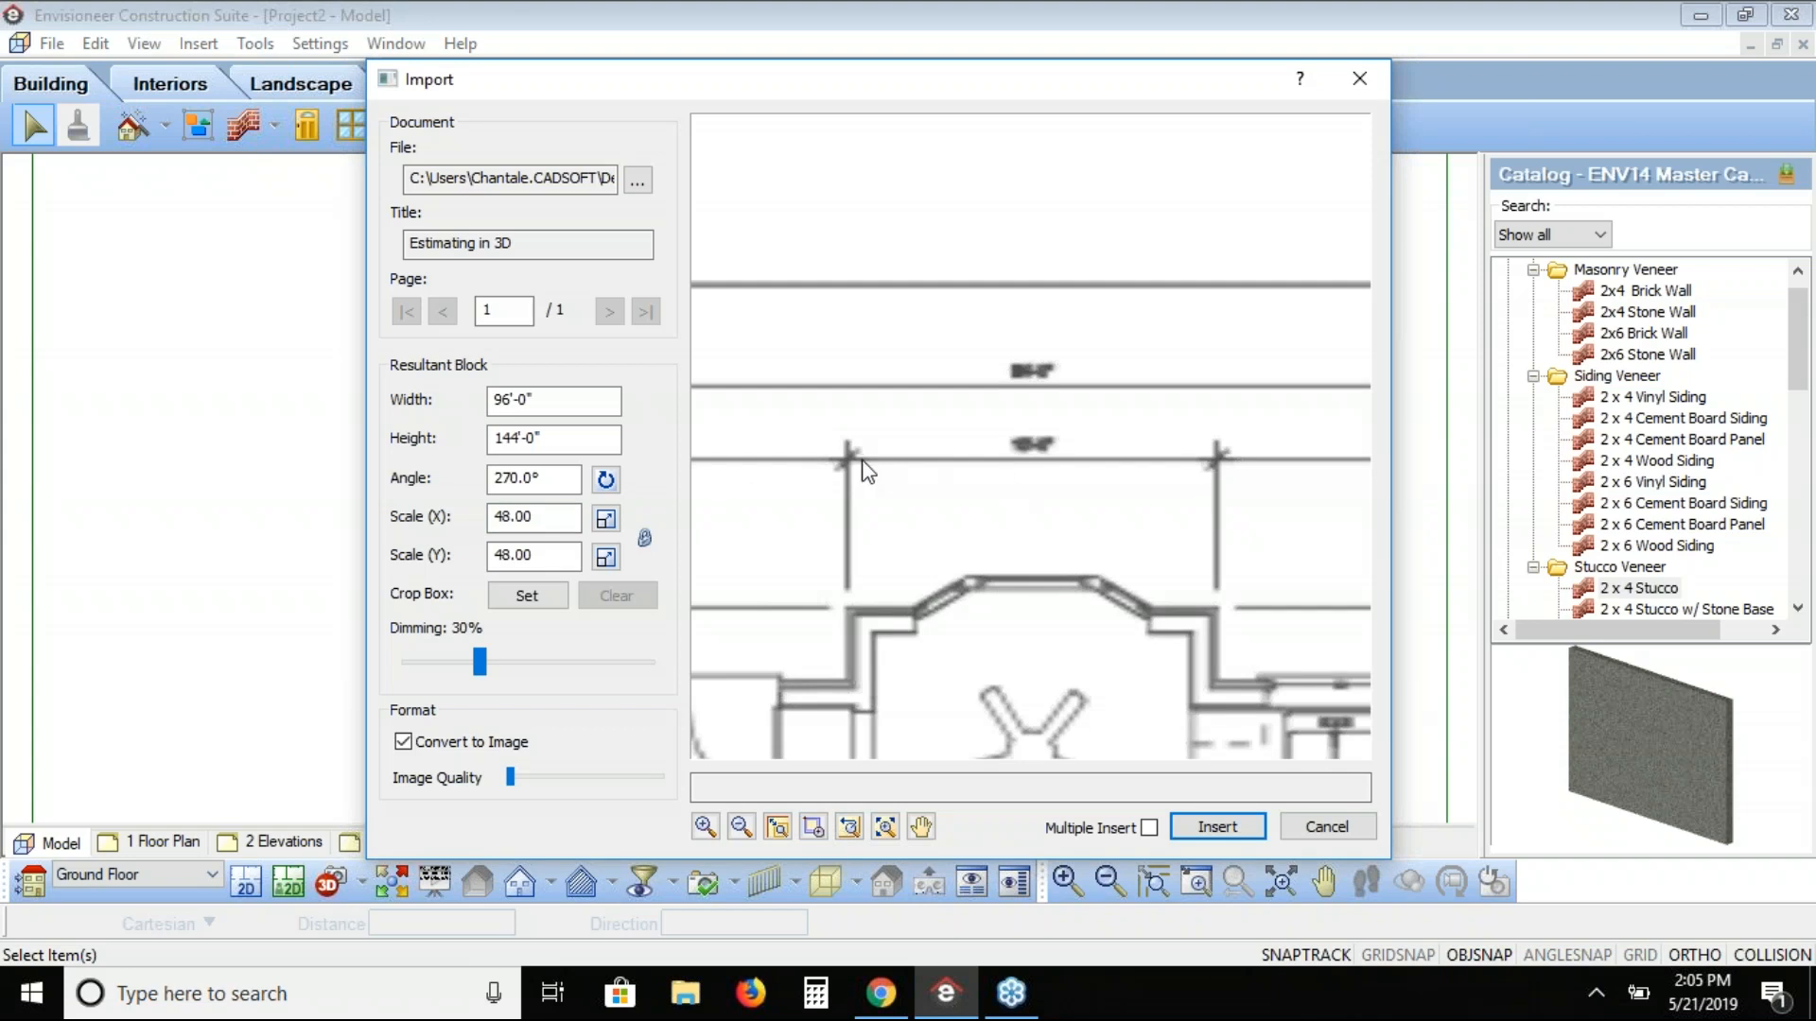
click(814, 829)
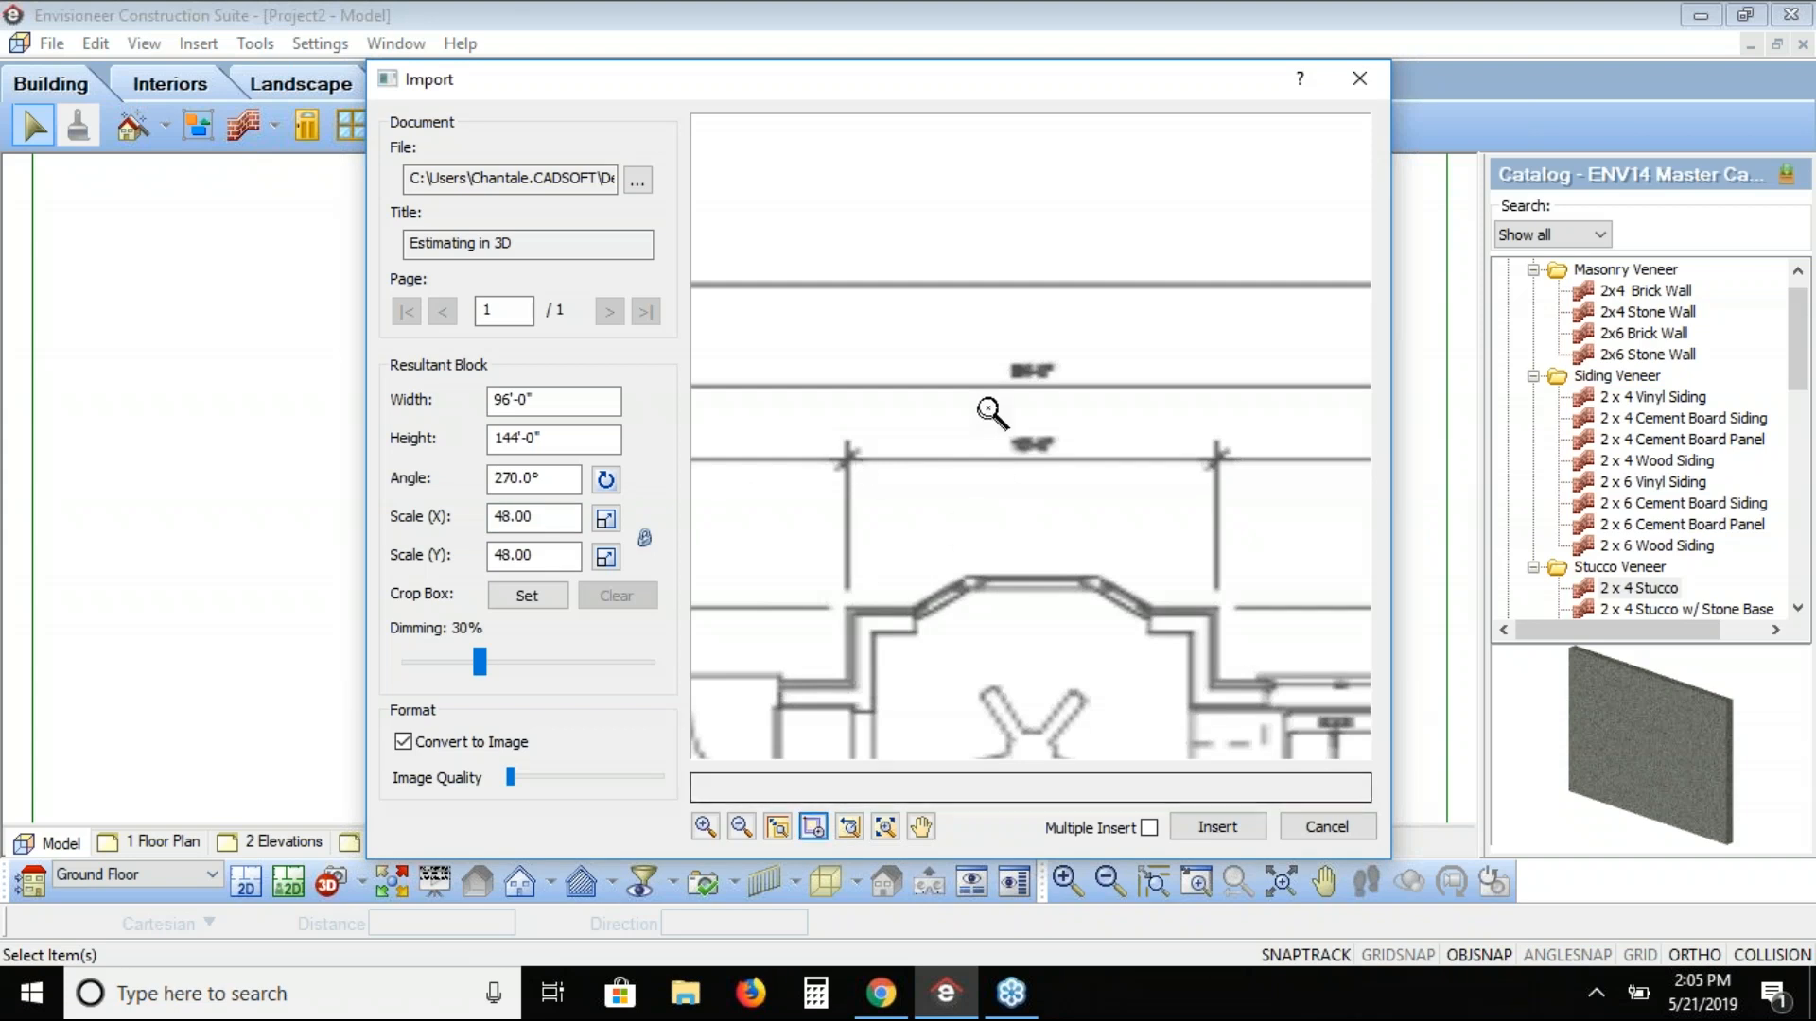
drag(1069, 425, 1004, 487)
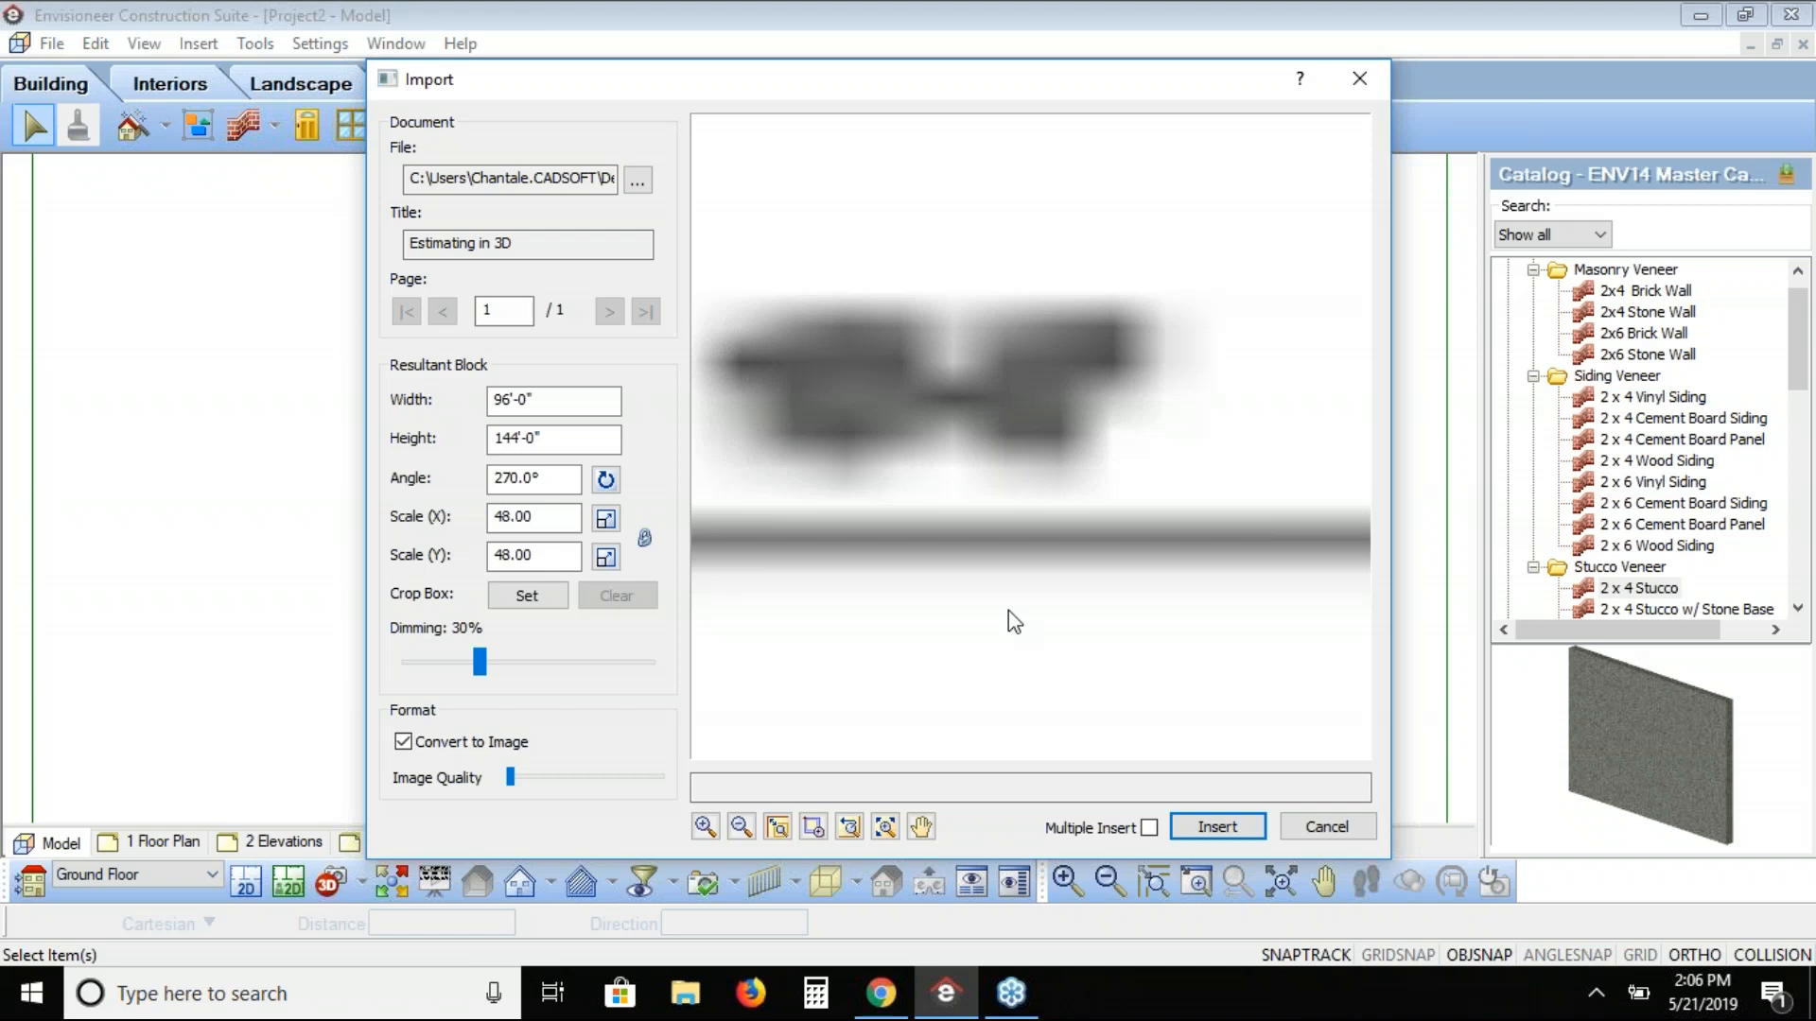
click(846, 831)
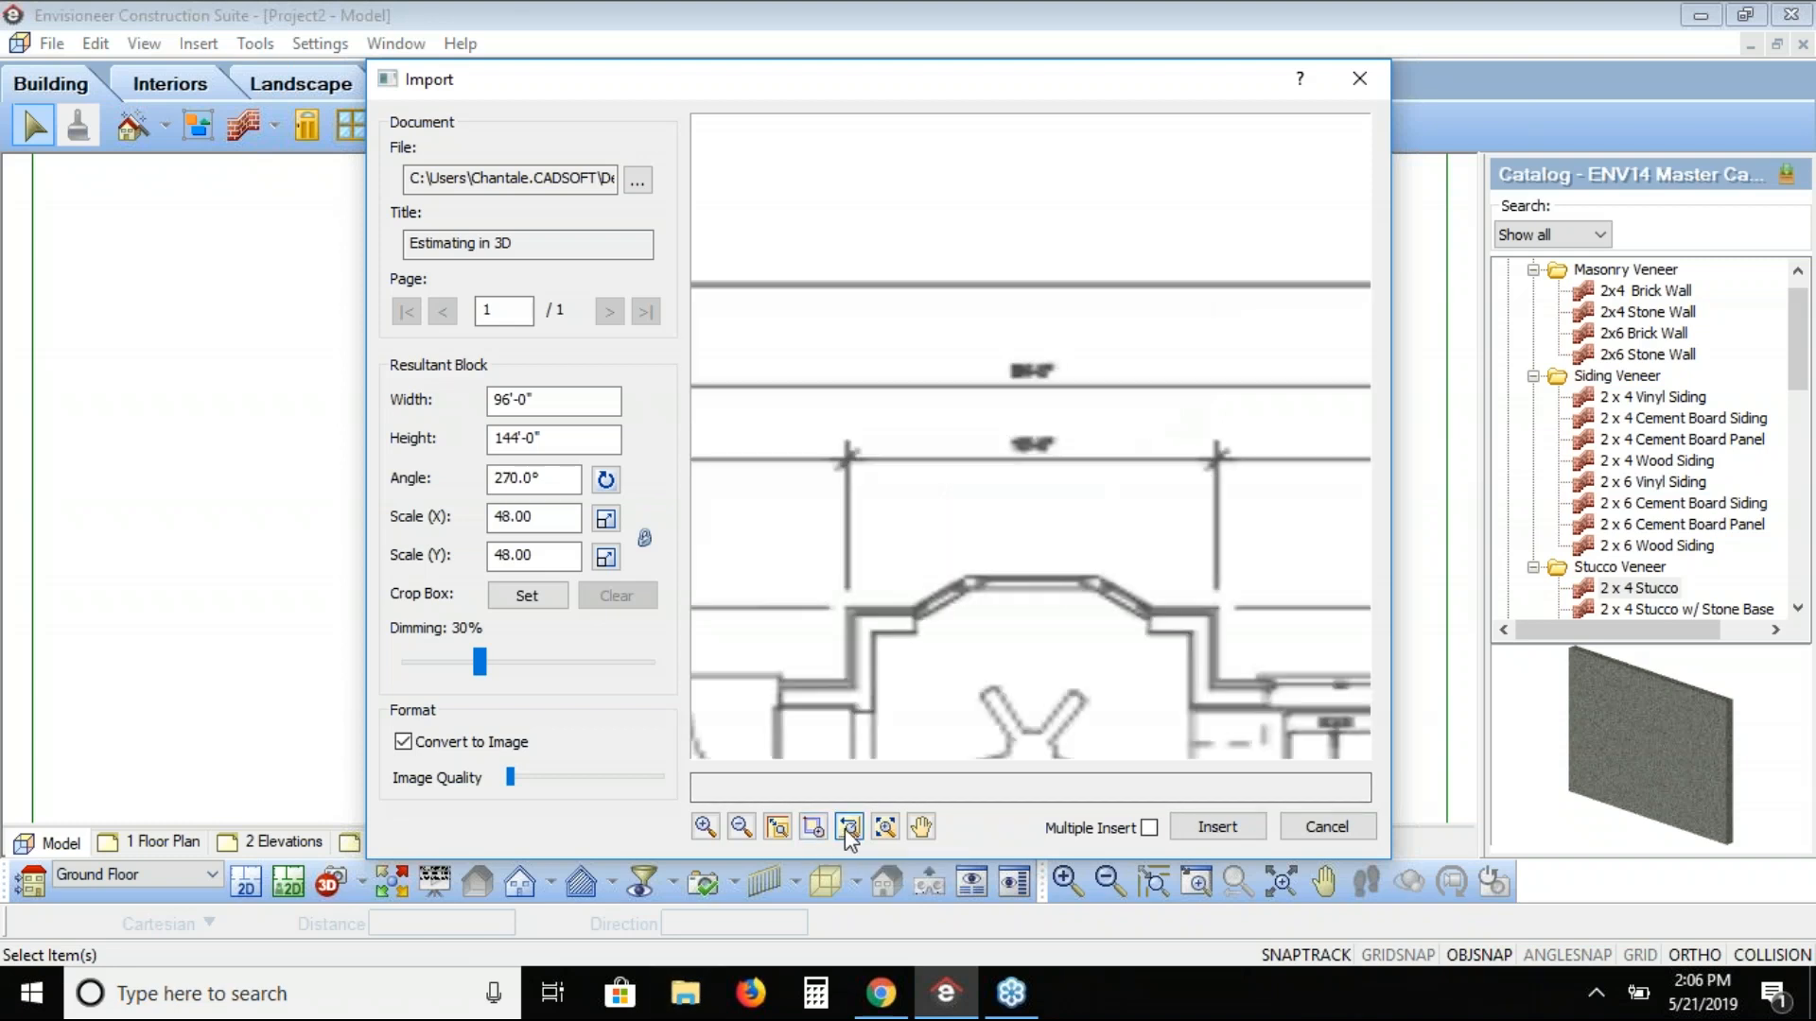
click(847, 829)
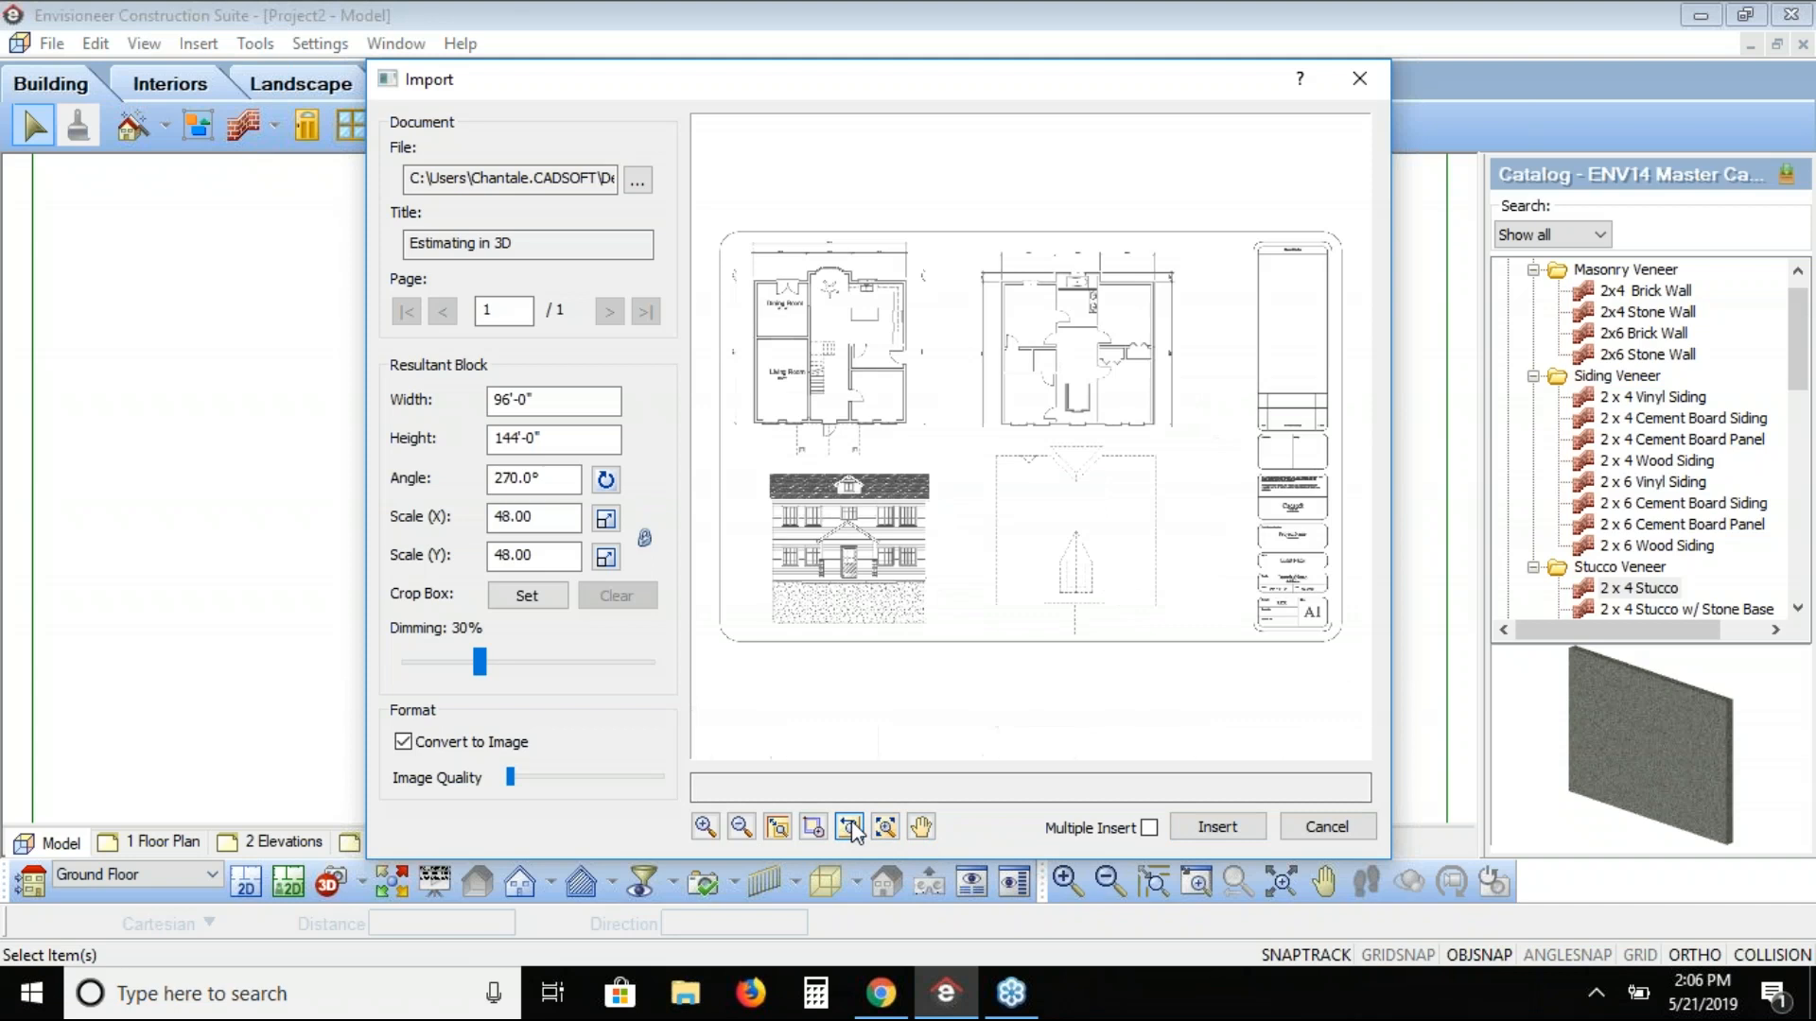
Step: Turn off conversion of the PDF to an image and check the bay window's dimension text in the preview
click(406, 743)
key(Return)
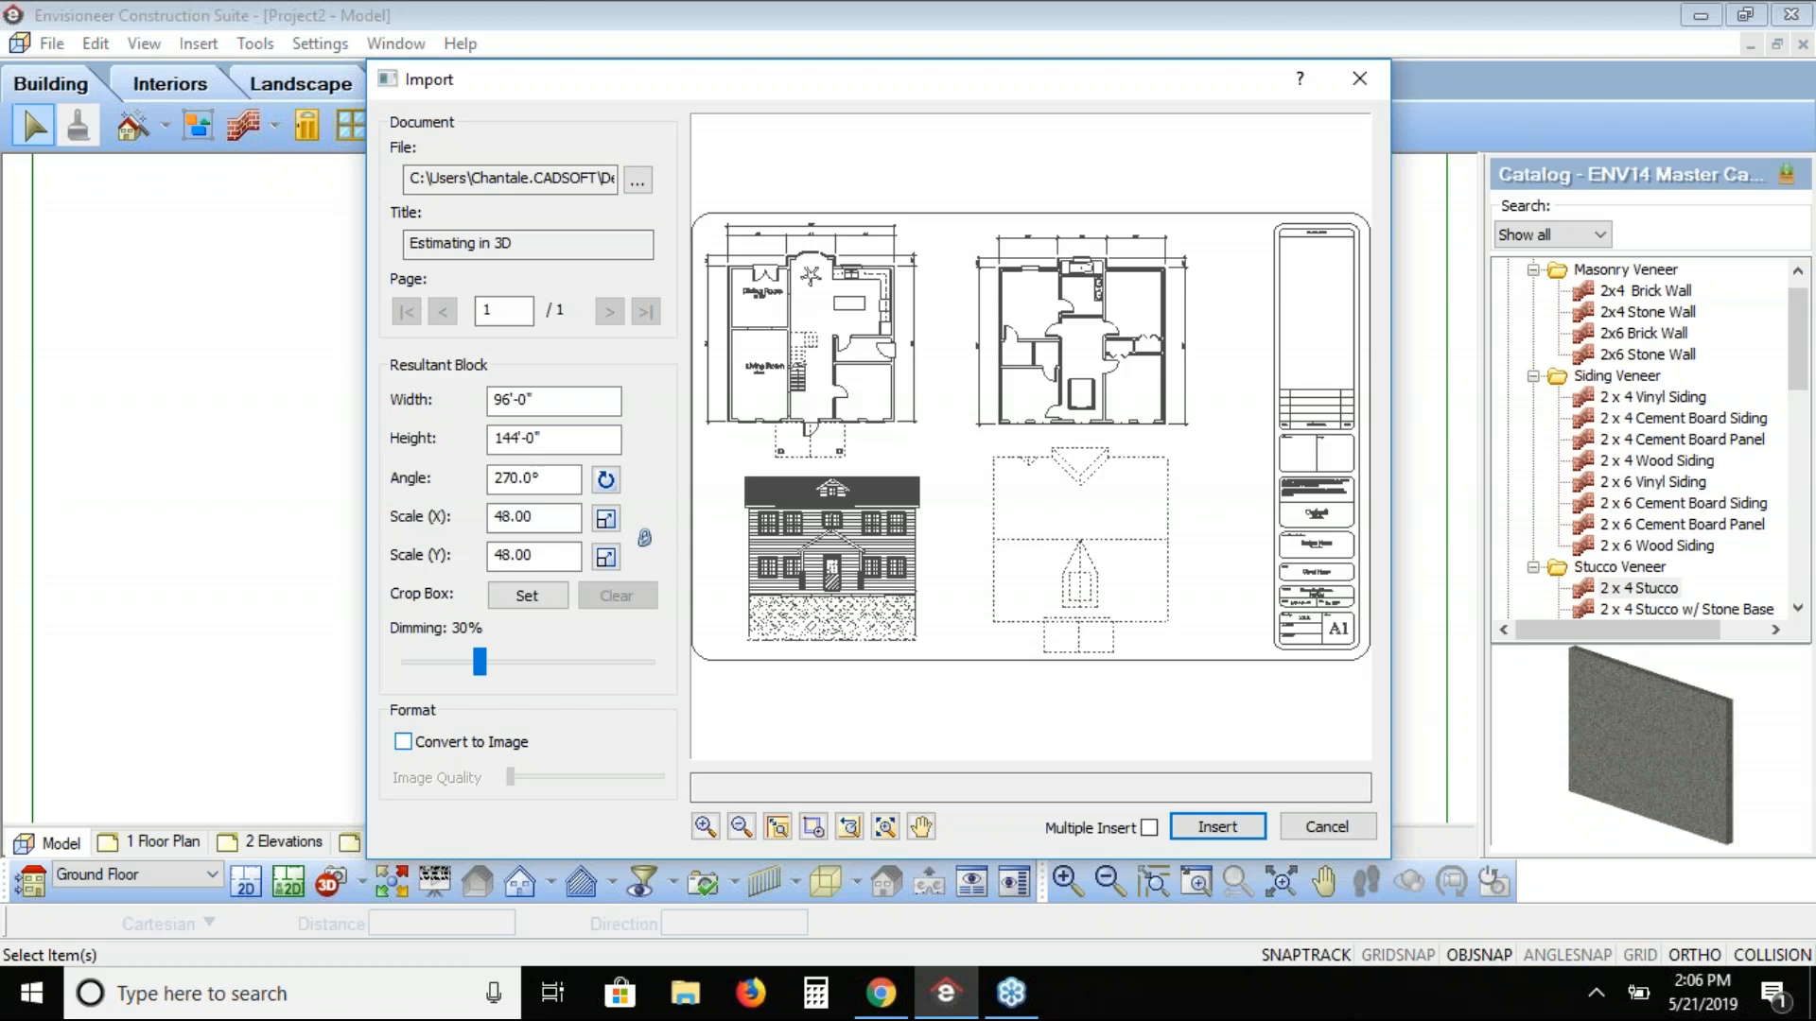
click(814, 826)
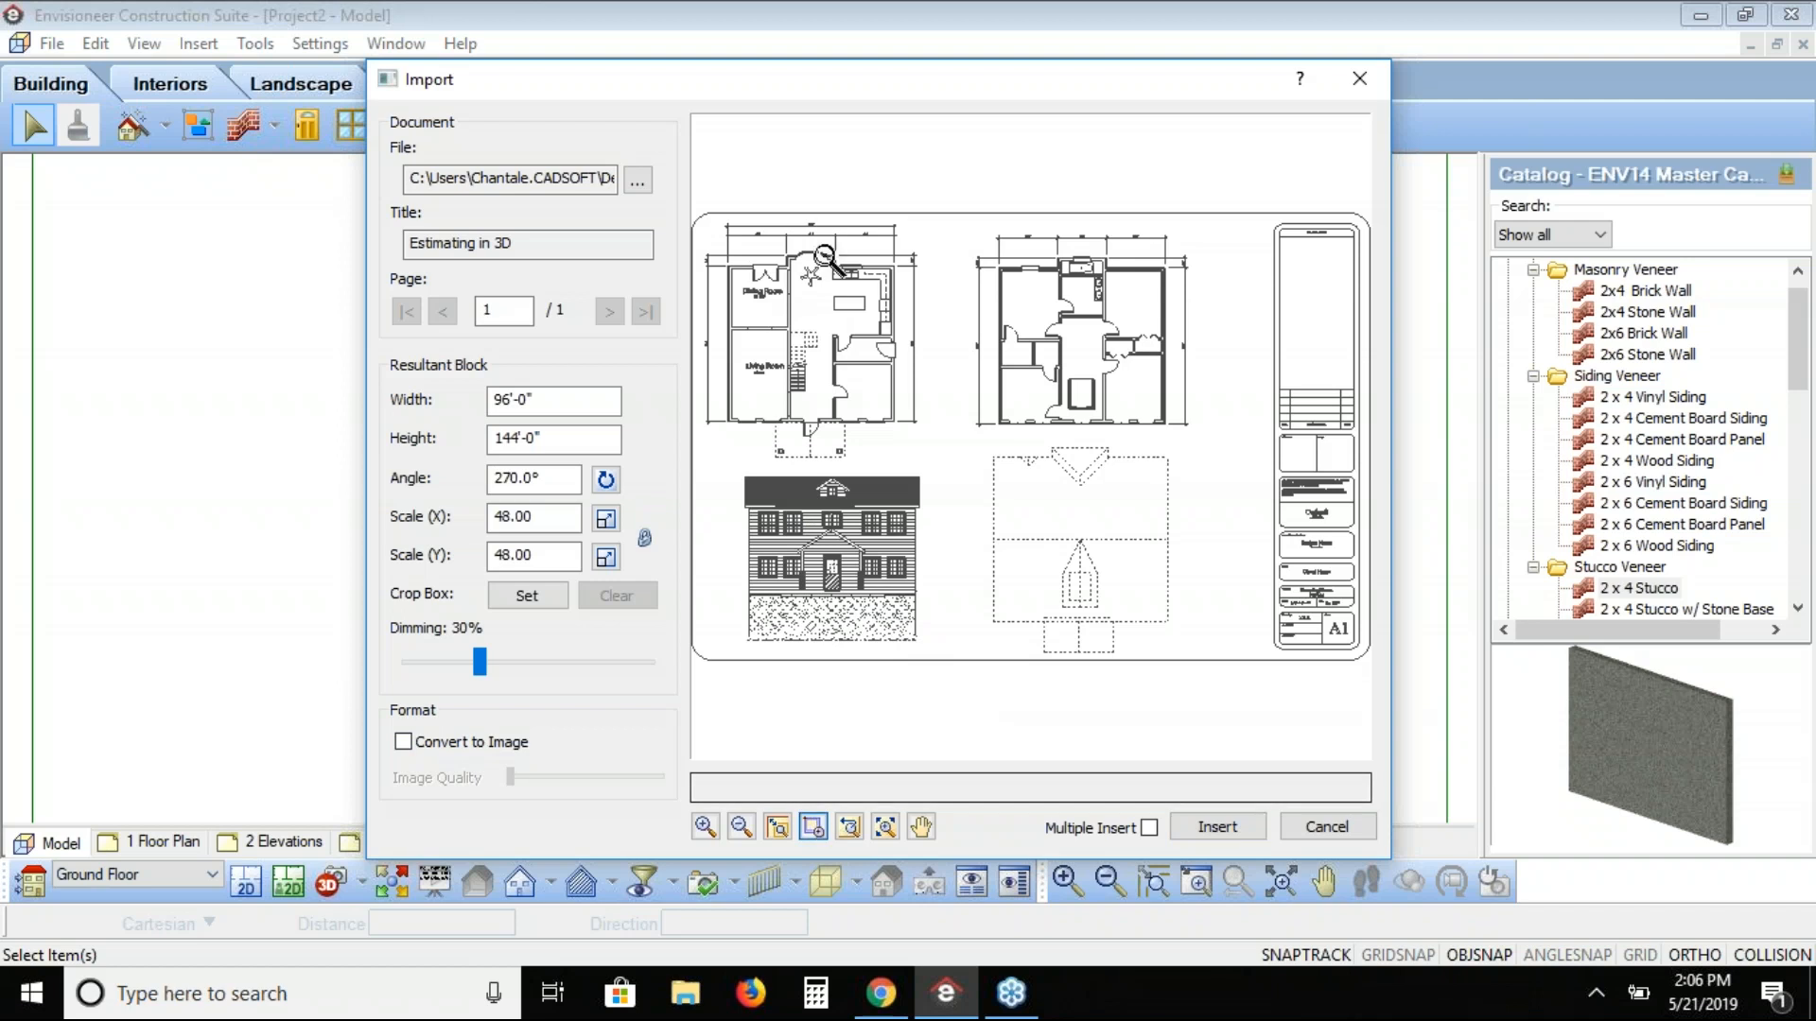
drag(840, 217, 785, 244)
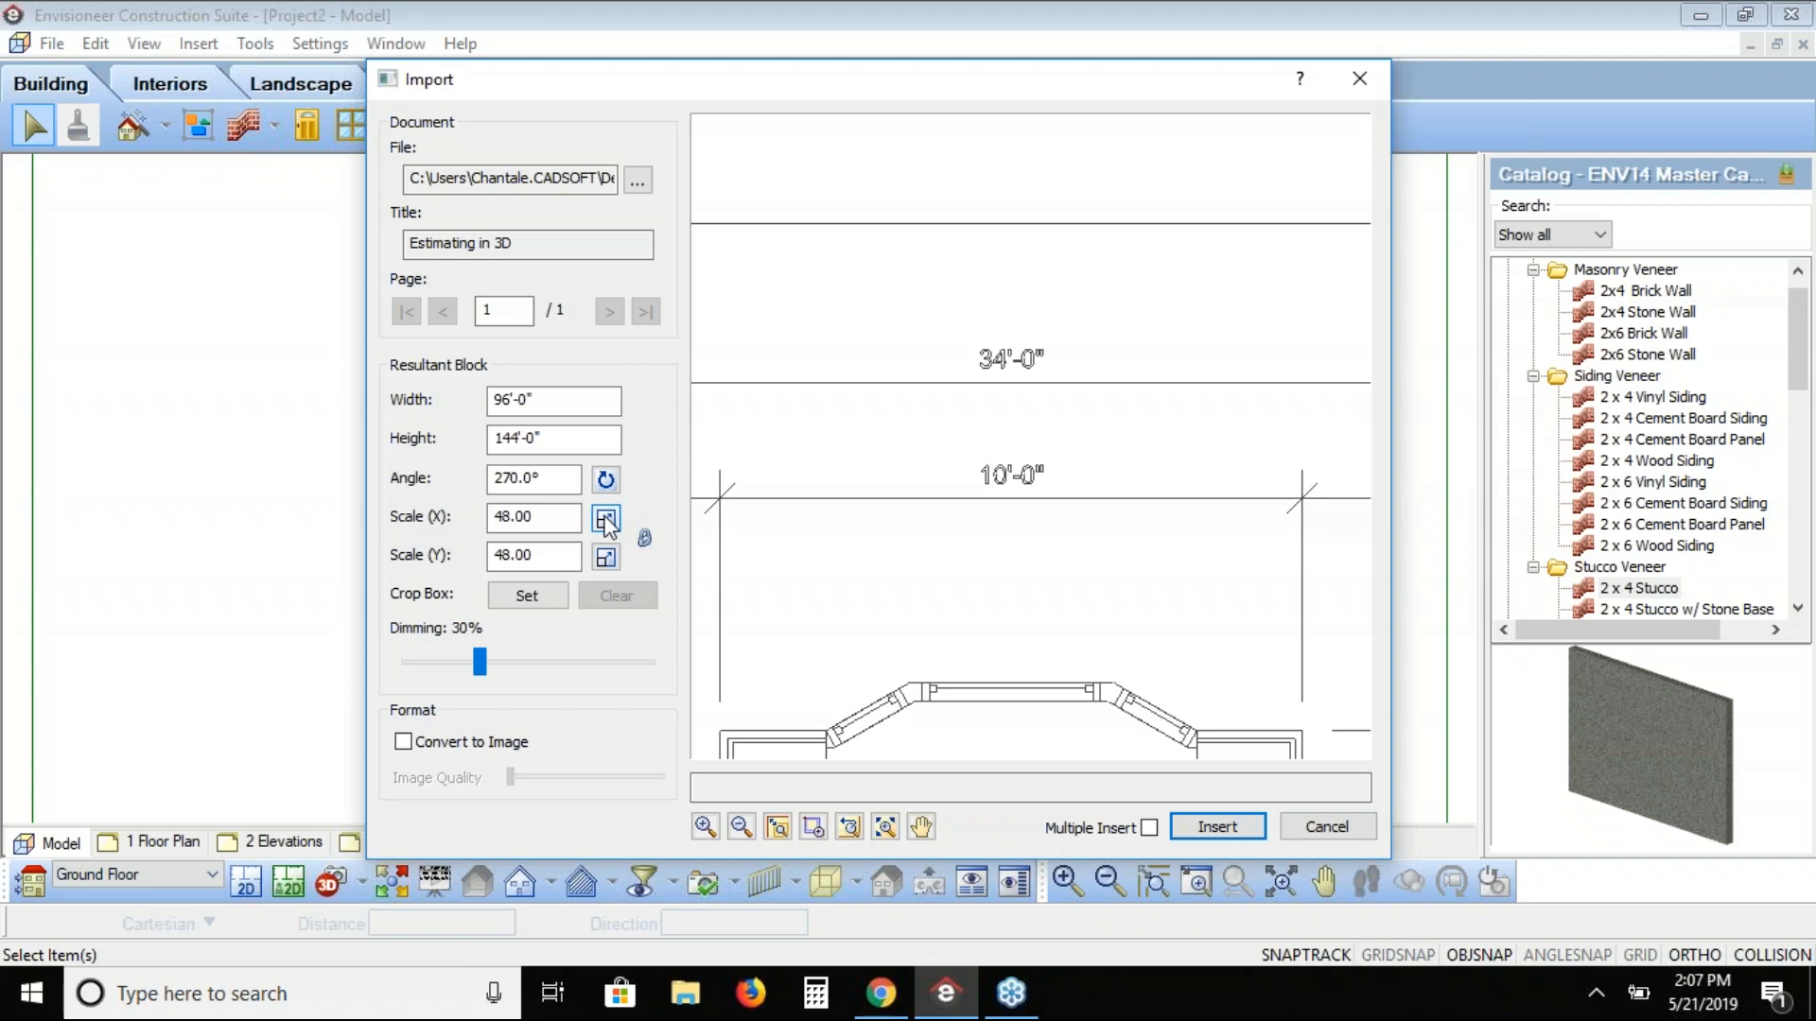
Step: Scale the plan in X by reference between the ends of the bay's 10'-0" dimension, using a new distance of 10 feet
click(606, 522)
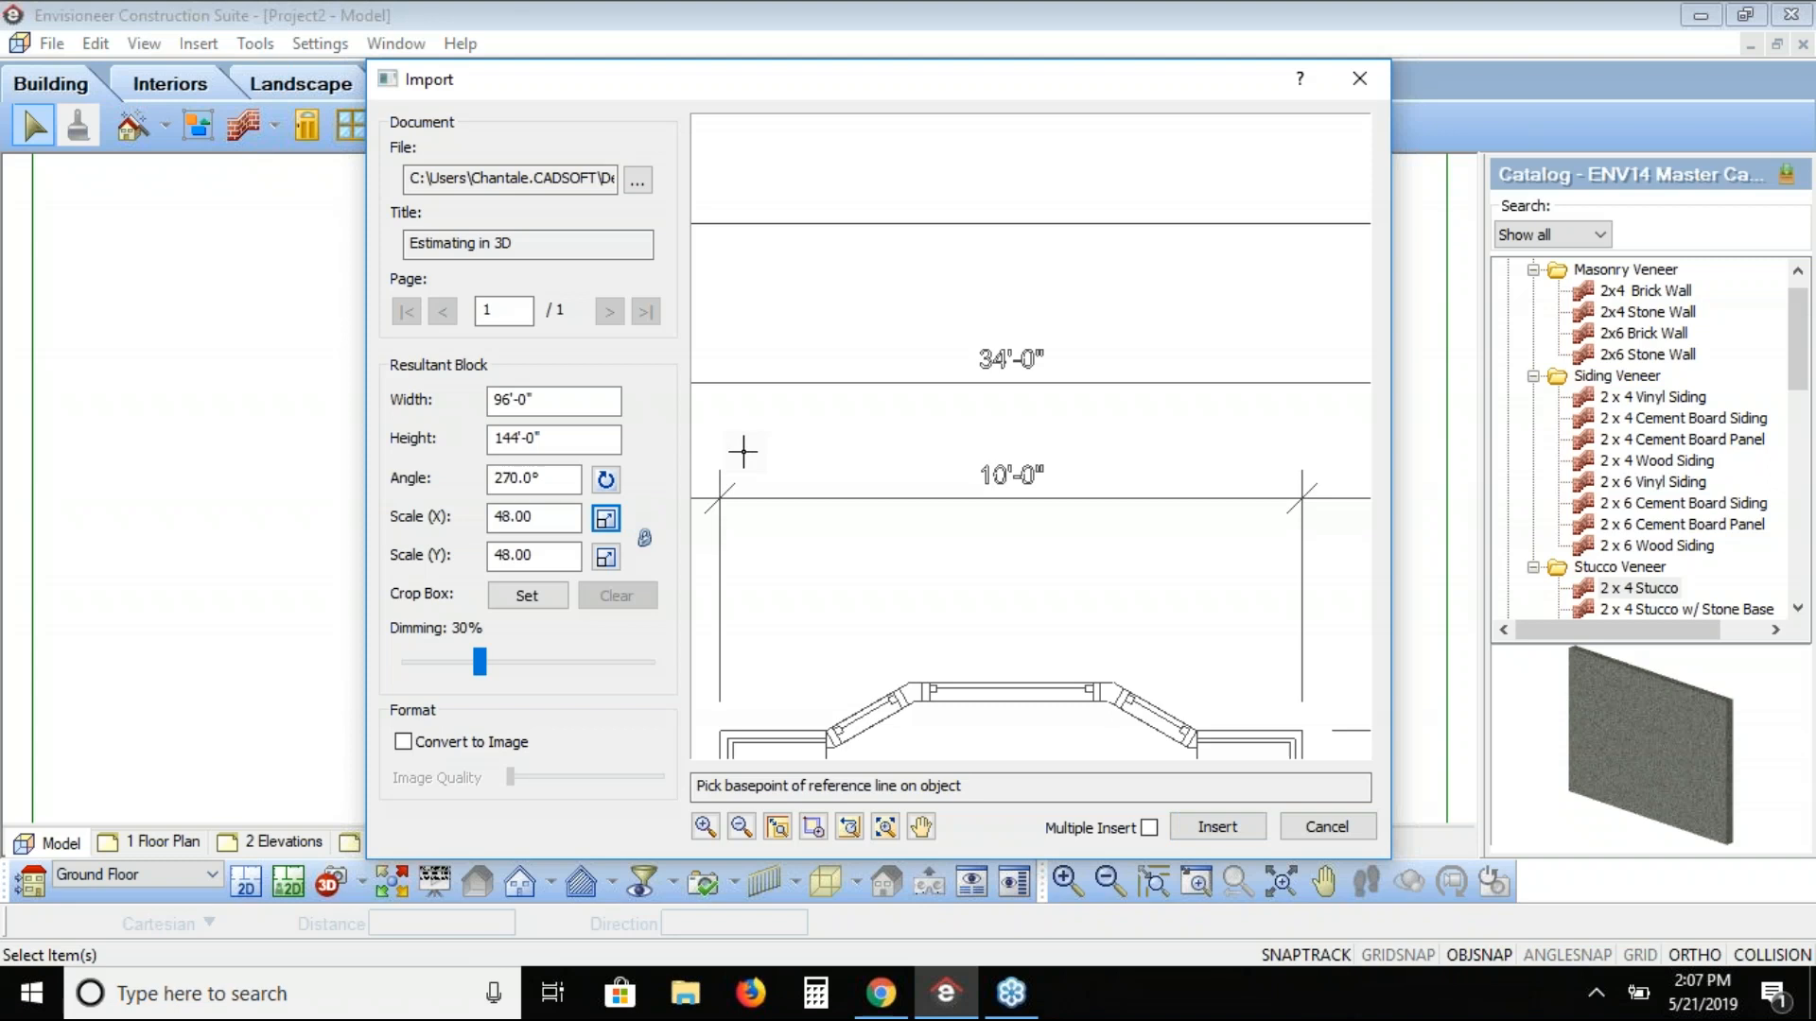
click(718, 499)
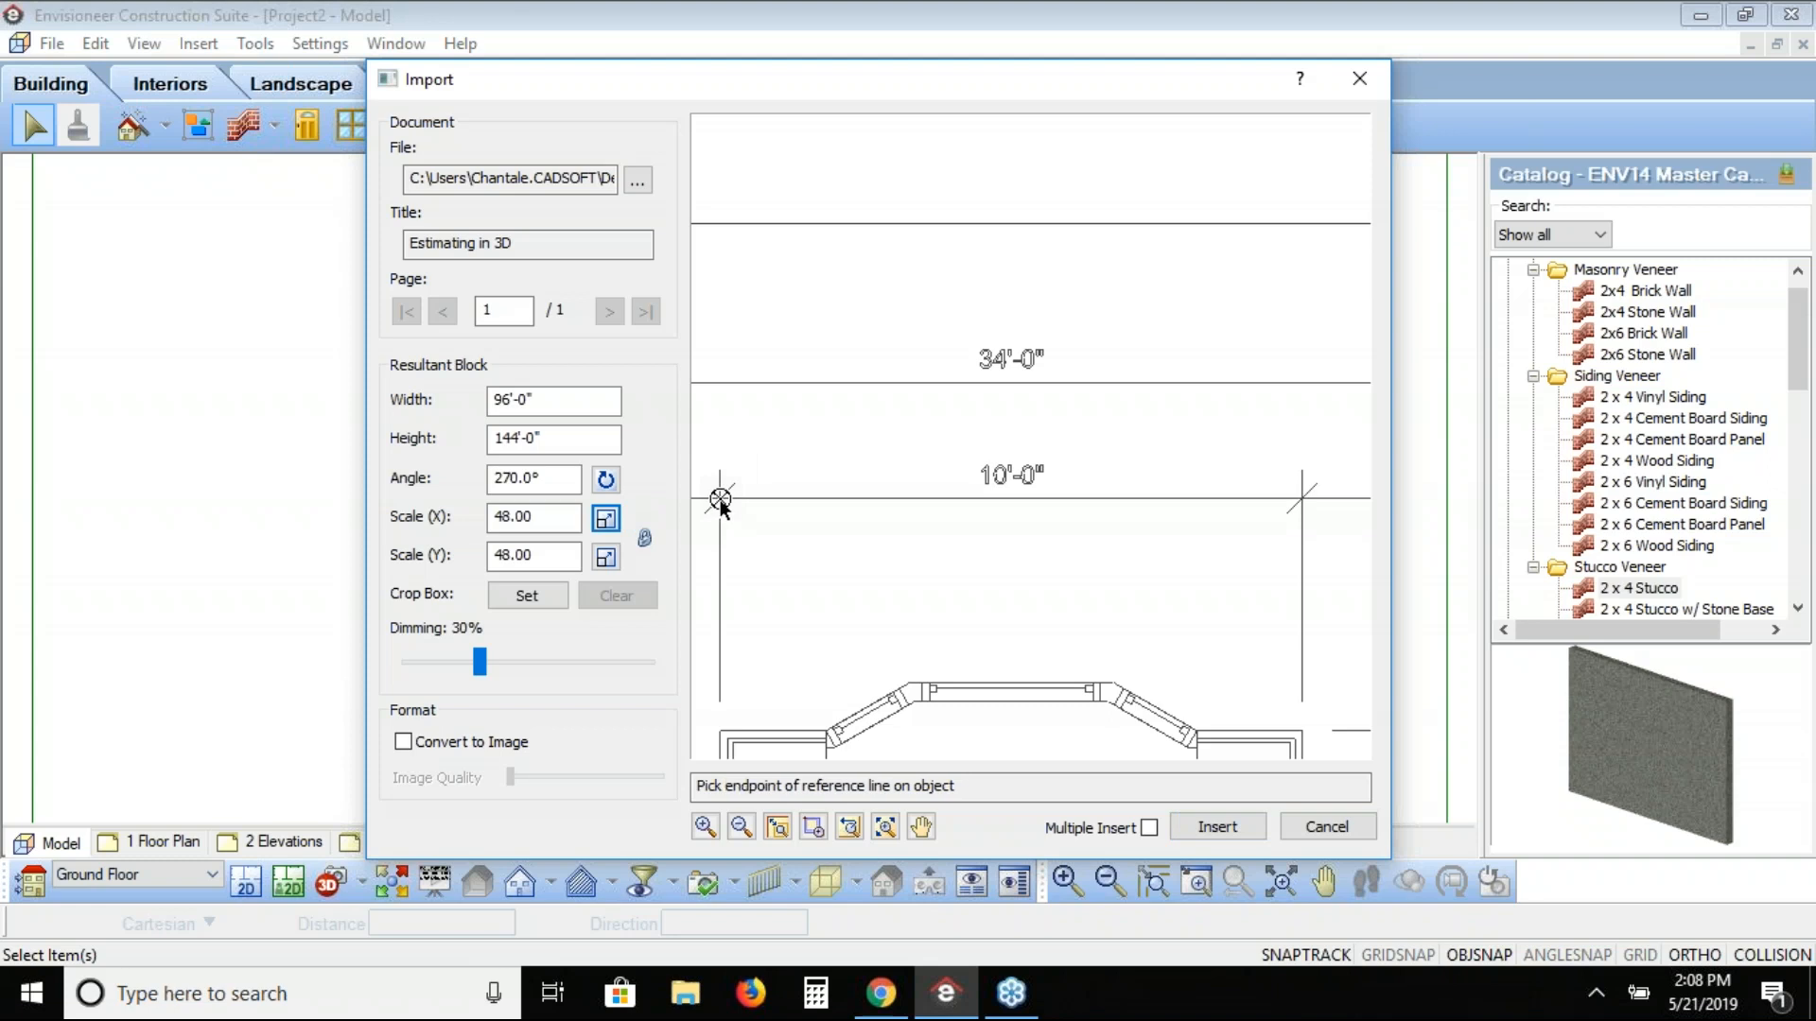
click(1301, 499)
drag(925, 402, 948, 230)
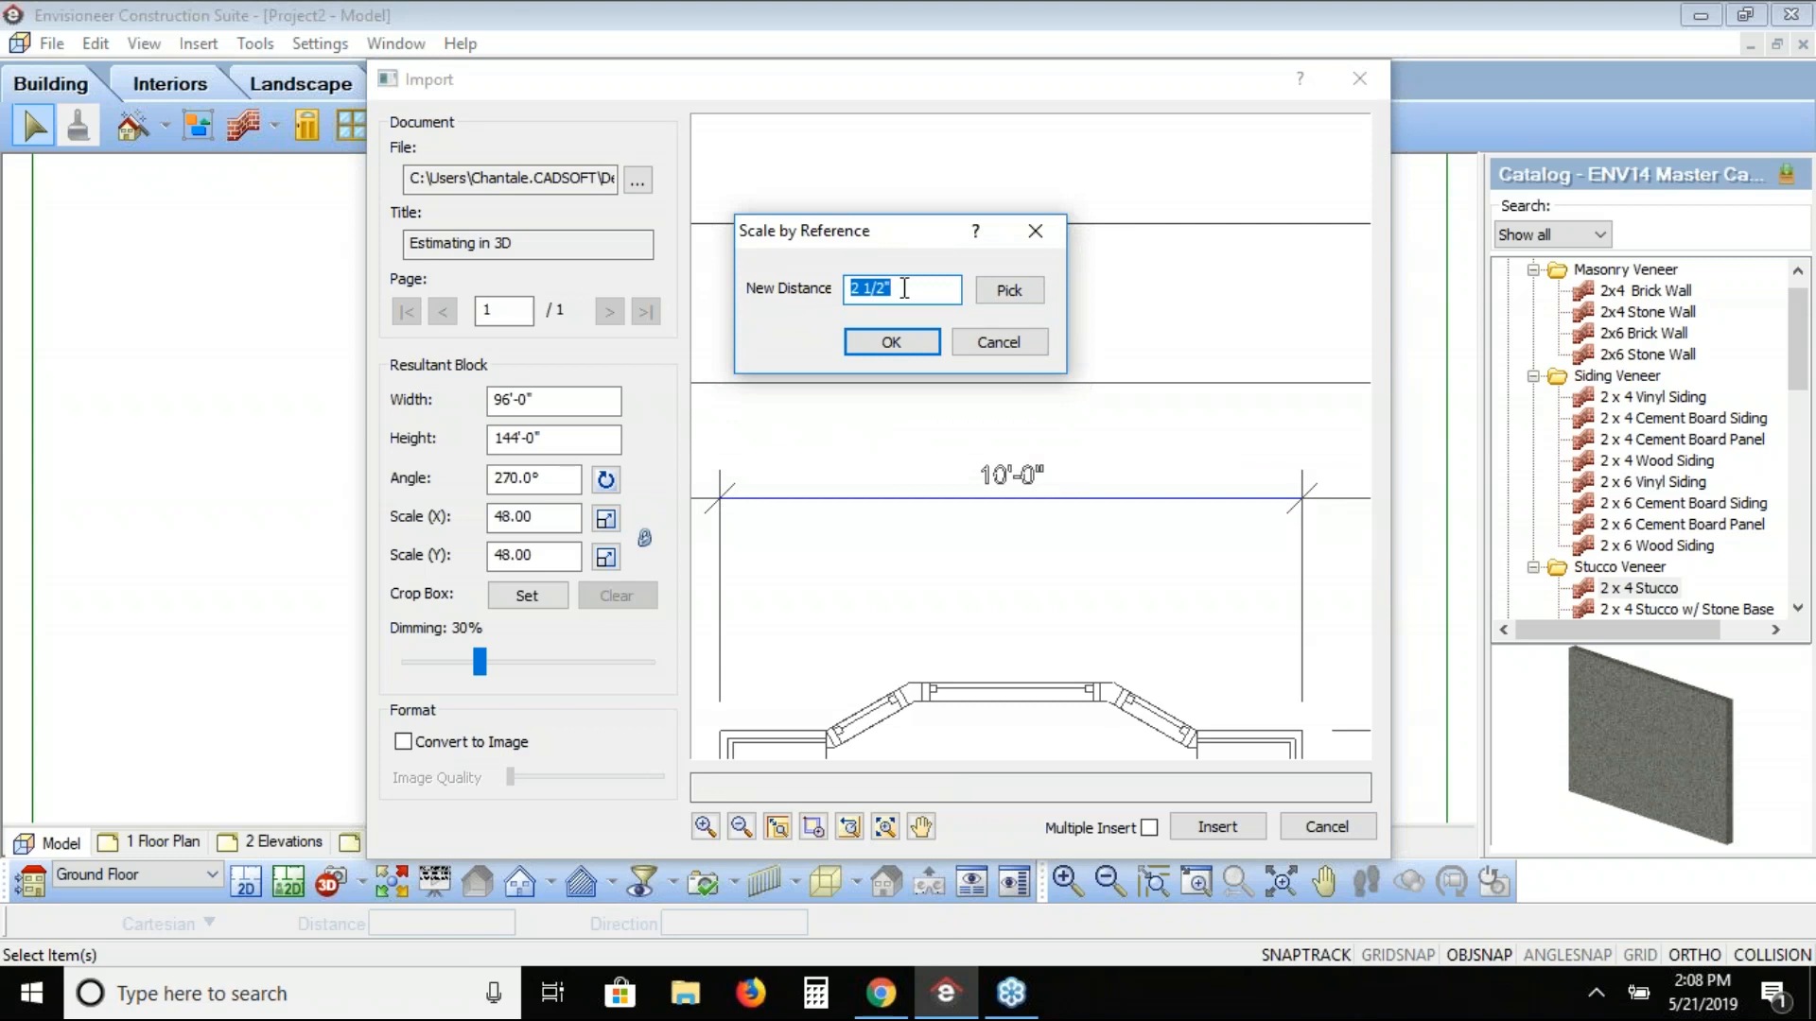
text(10)
click(889, 342)
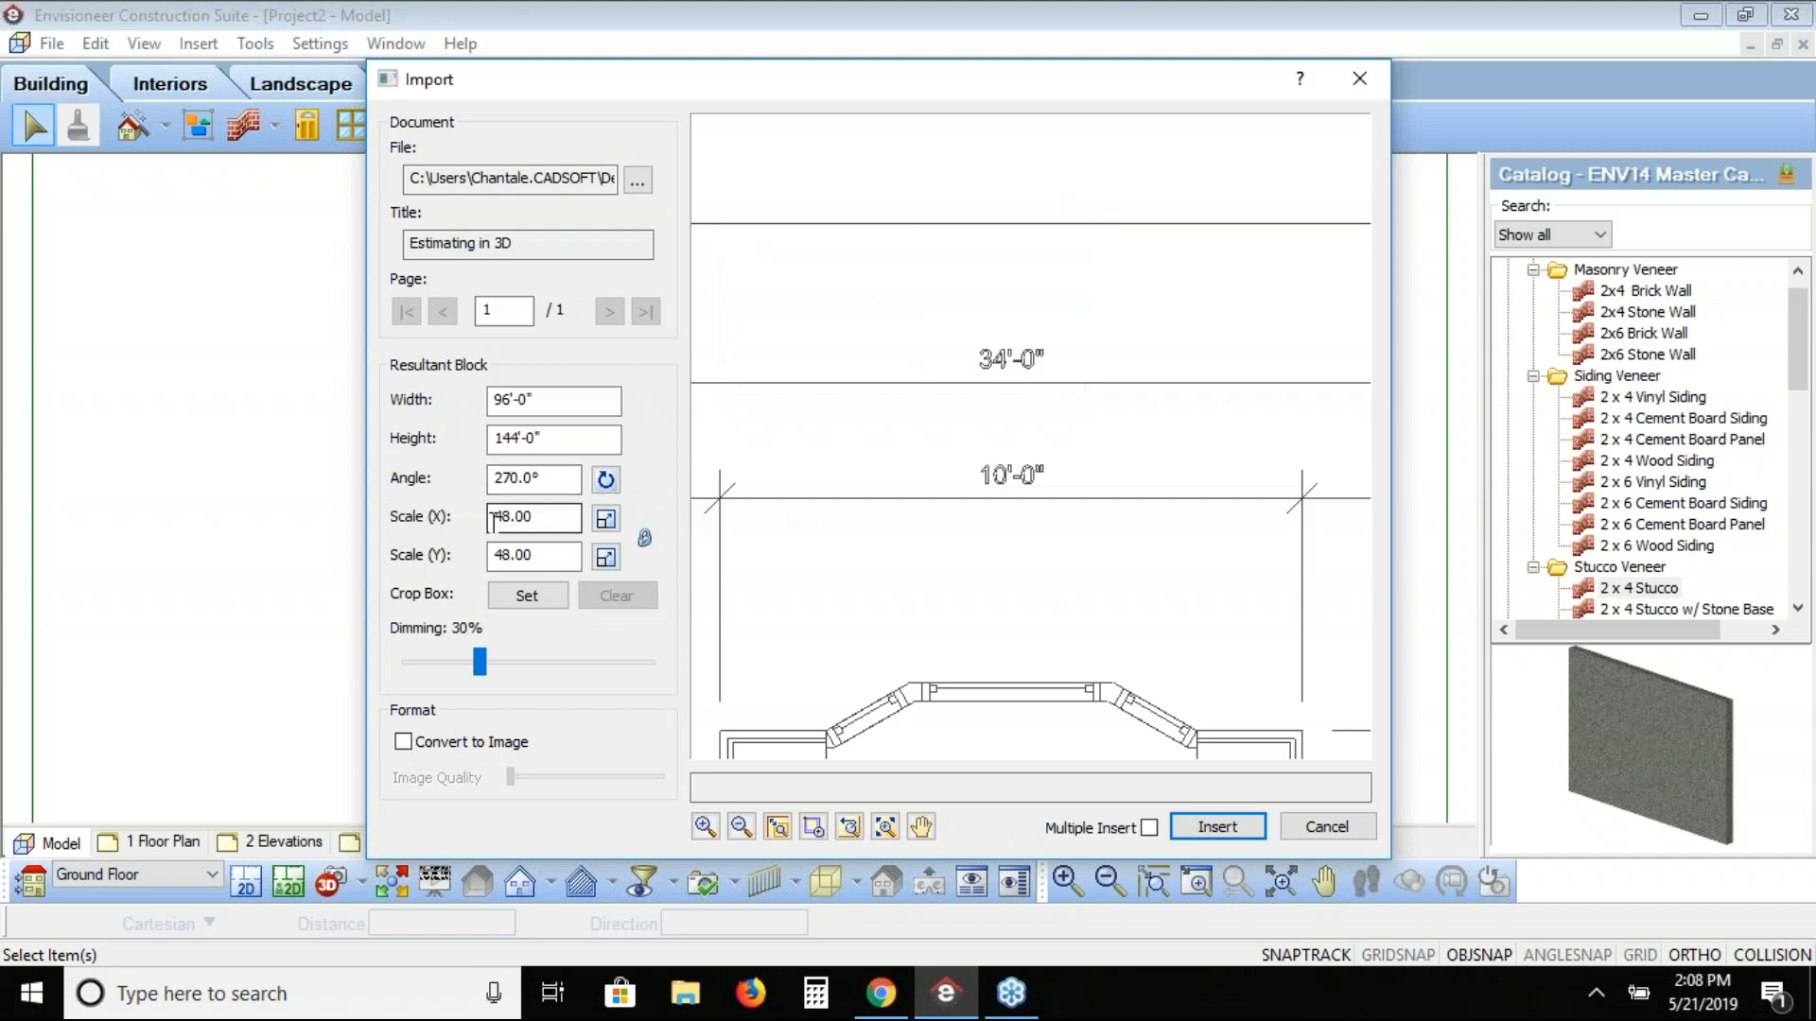
click(533, 521)
Step: Set a crop box around the floor plan that contains the Dining Room and Living Room, including the front porch
click(850, 827)
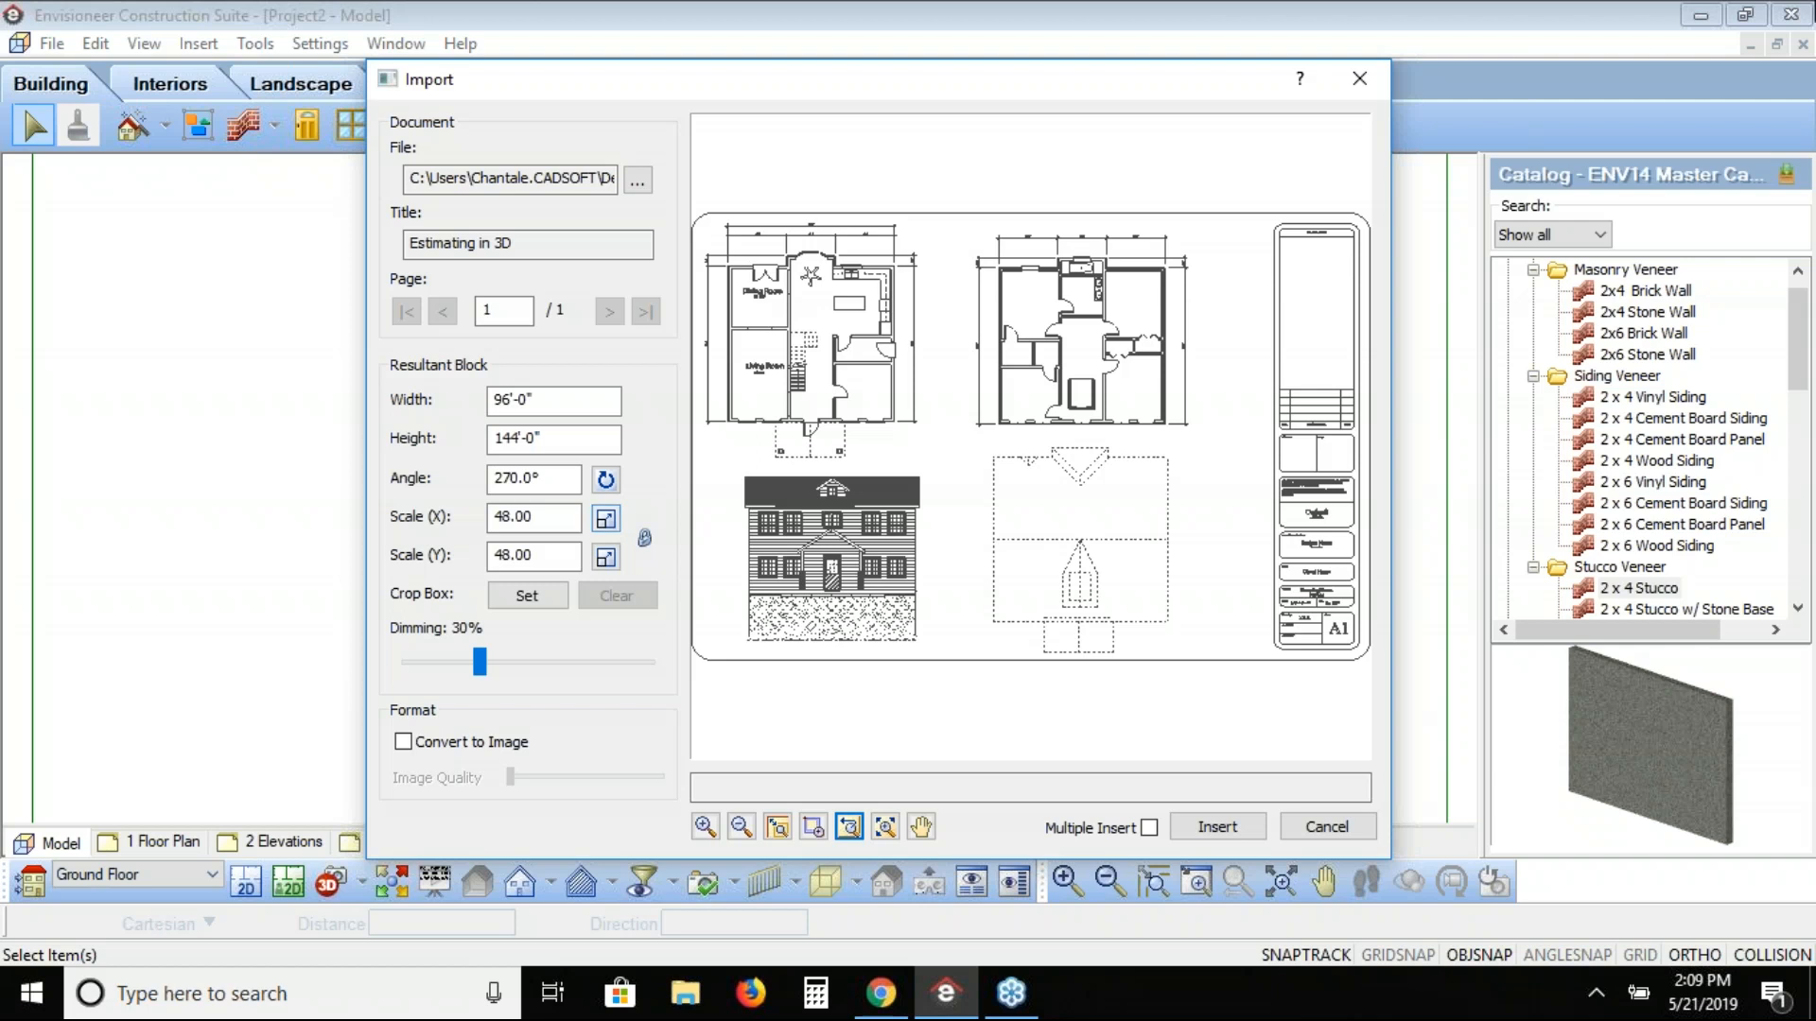
click(522, 599)
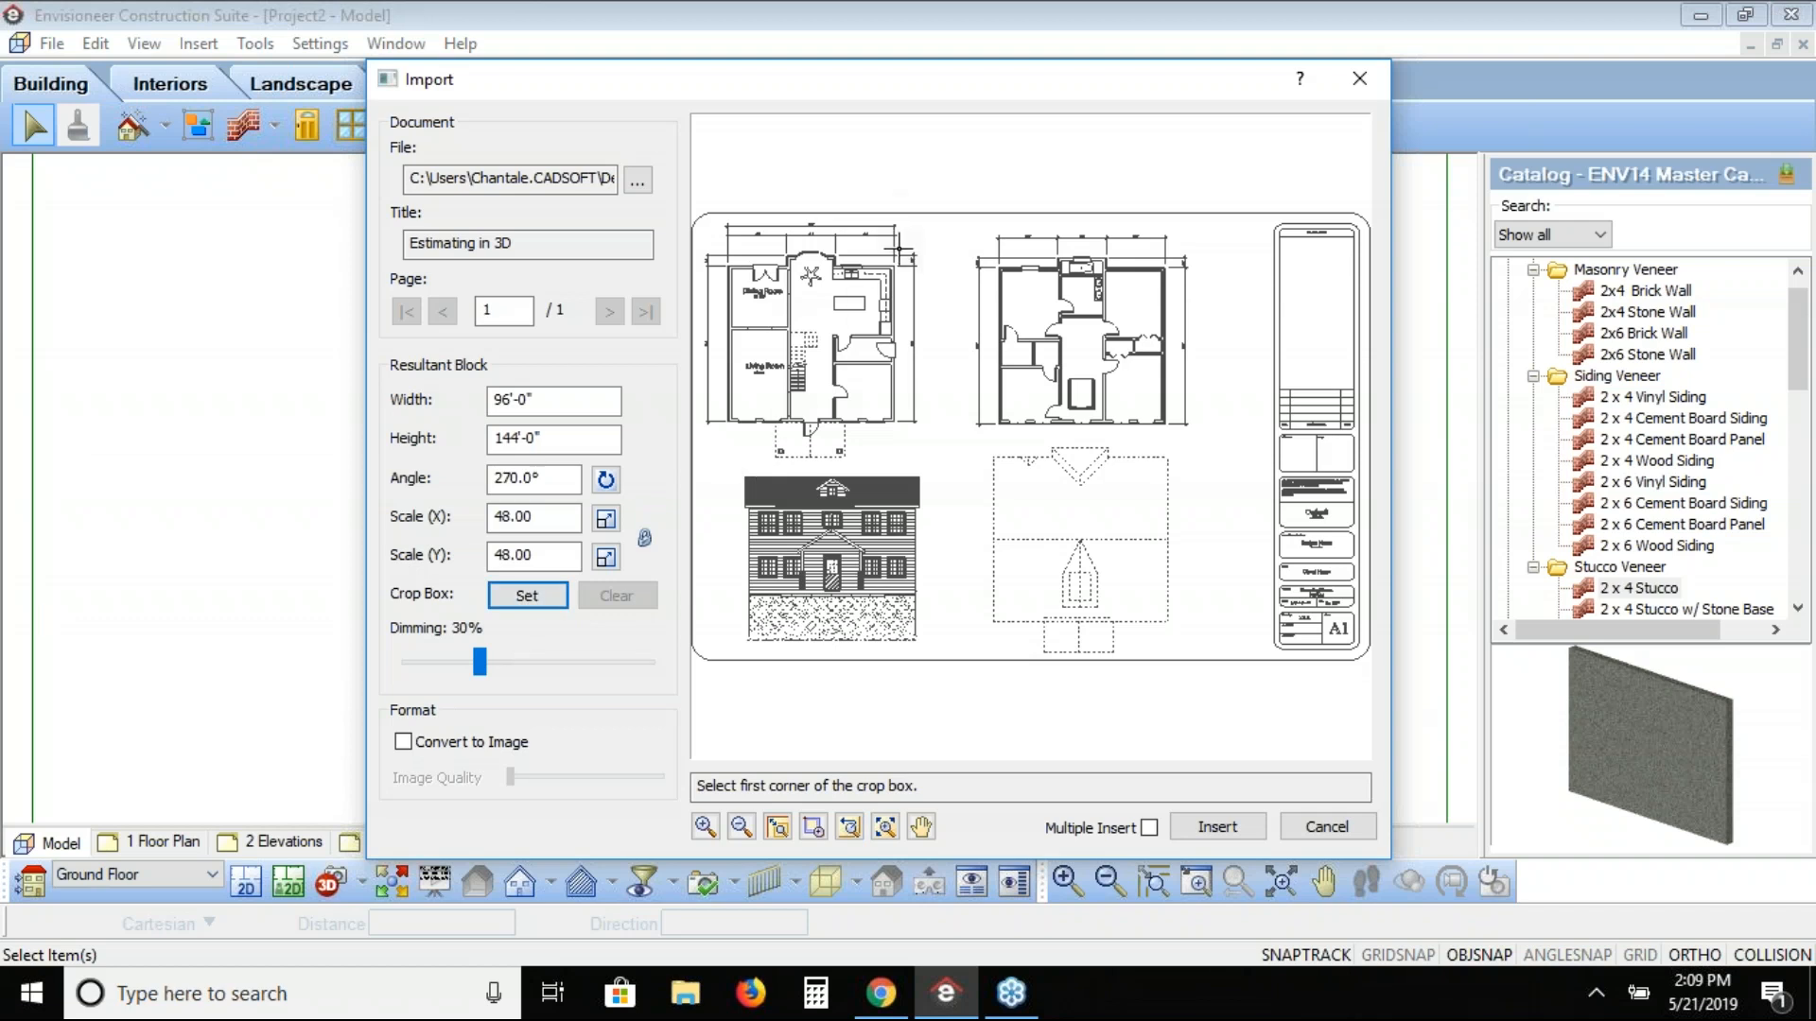
click(899, 249)
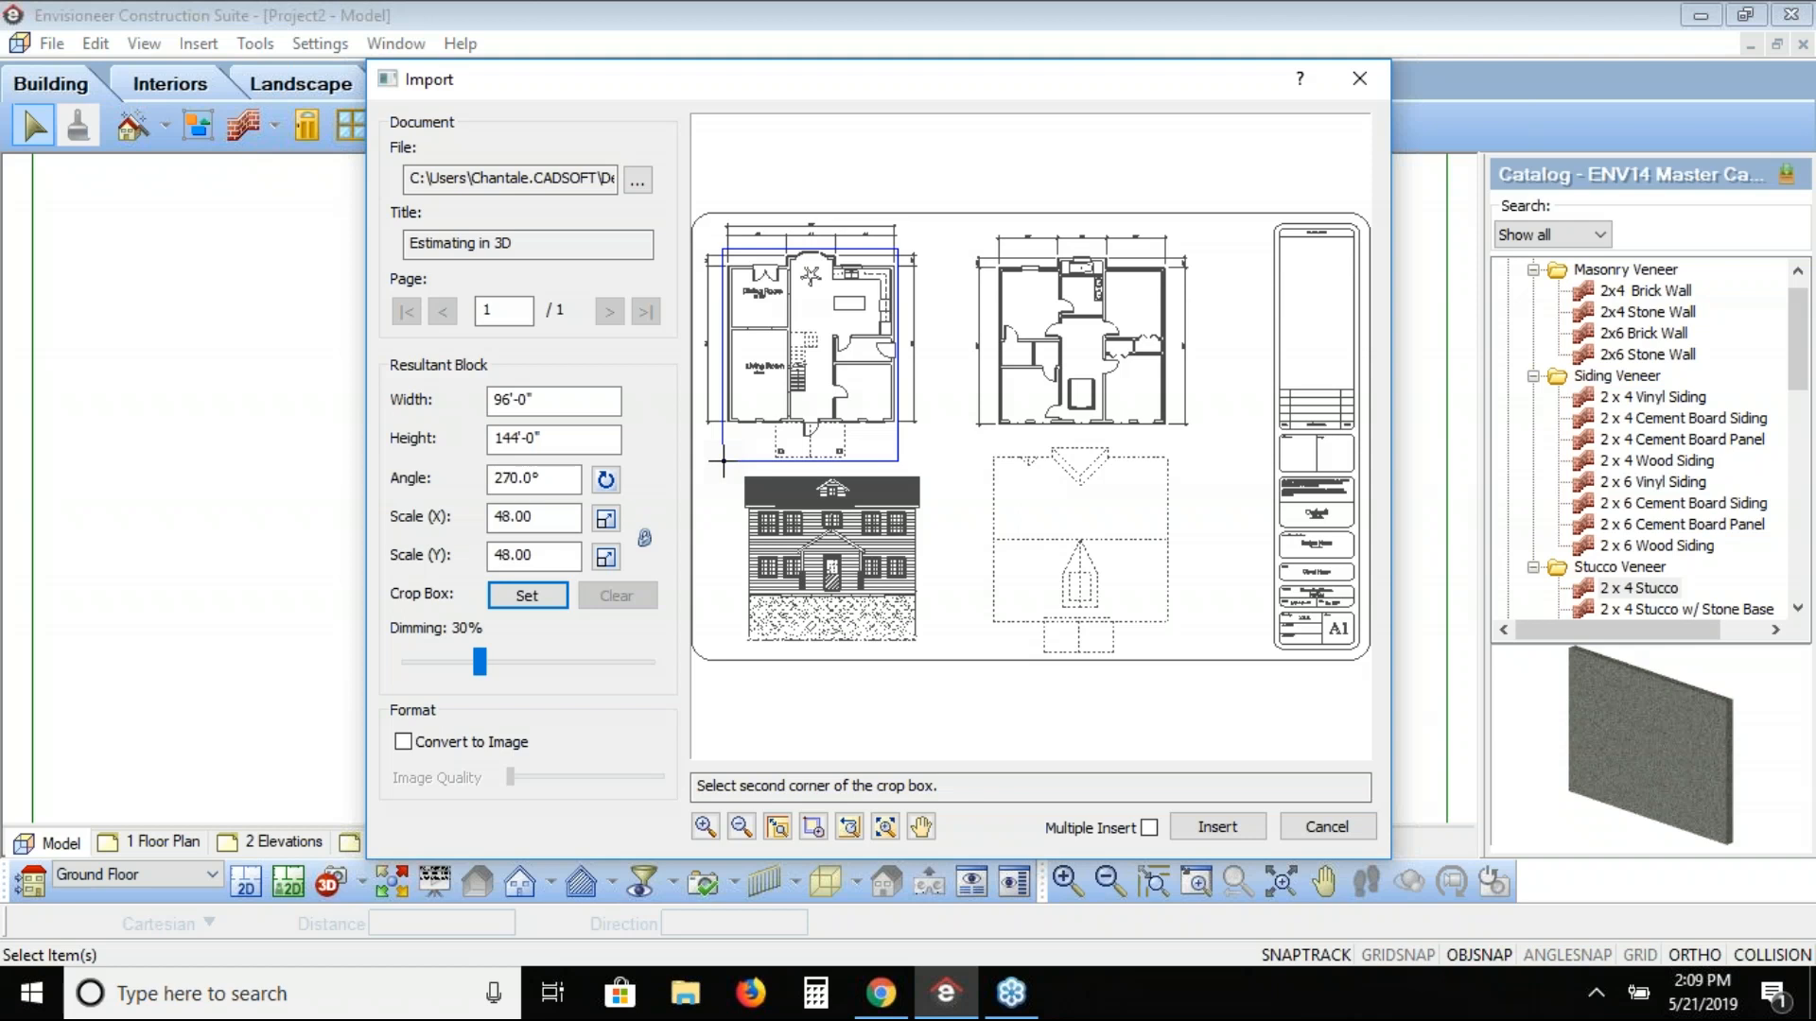
click(724, 462)
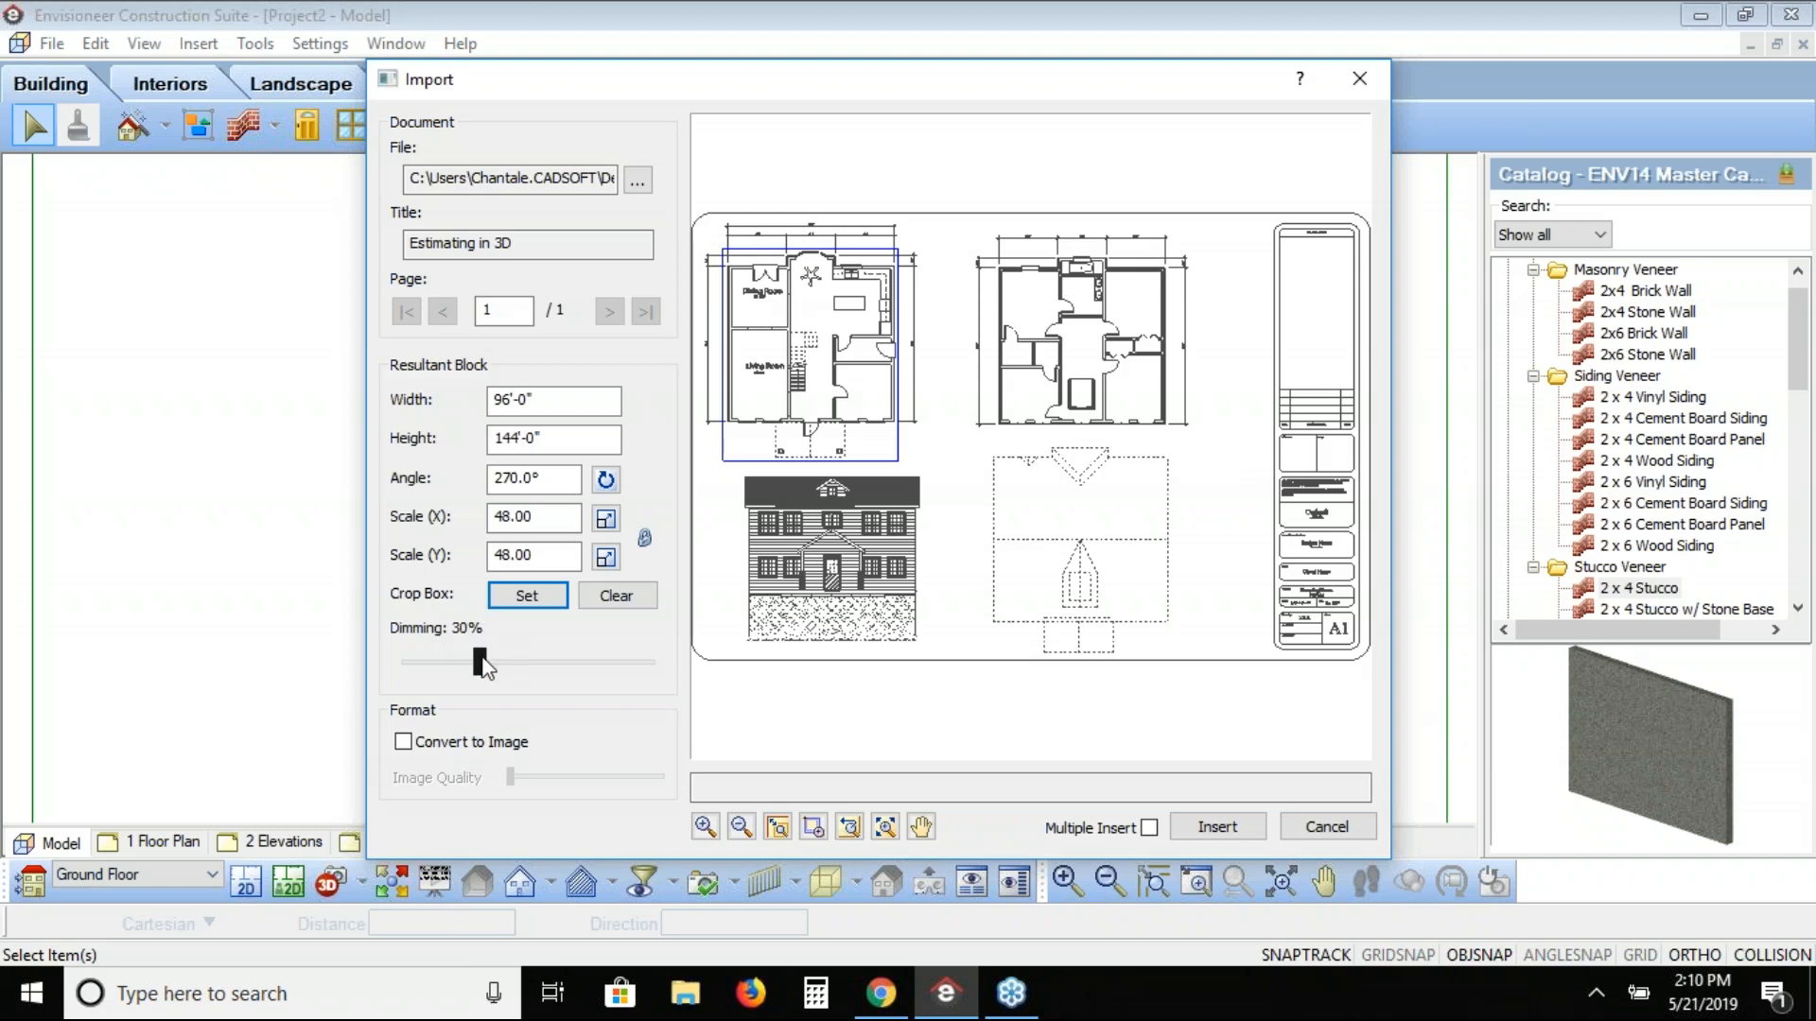
Step: Set the plan's dimming to 60% and insert the cropped plan near the middle of the ground floor model
drag(484, 665, 485, 665)
click(518, 660)
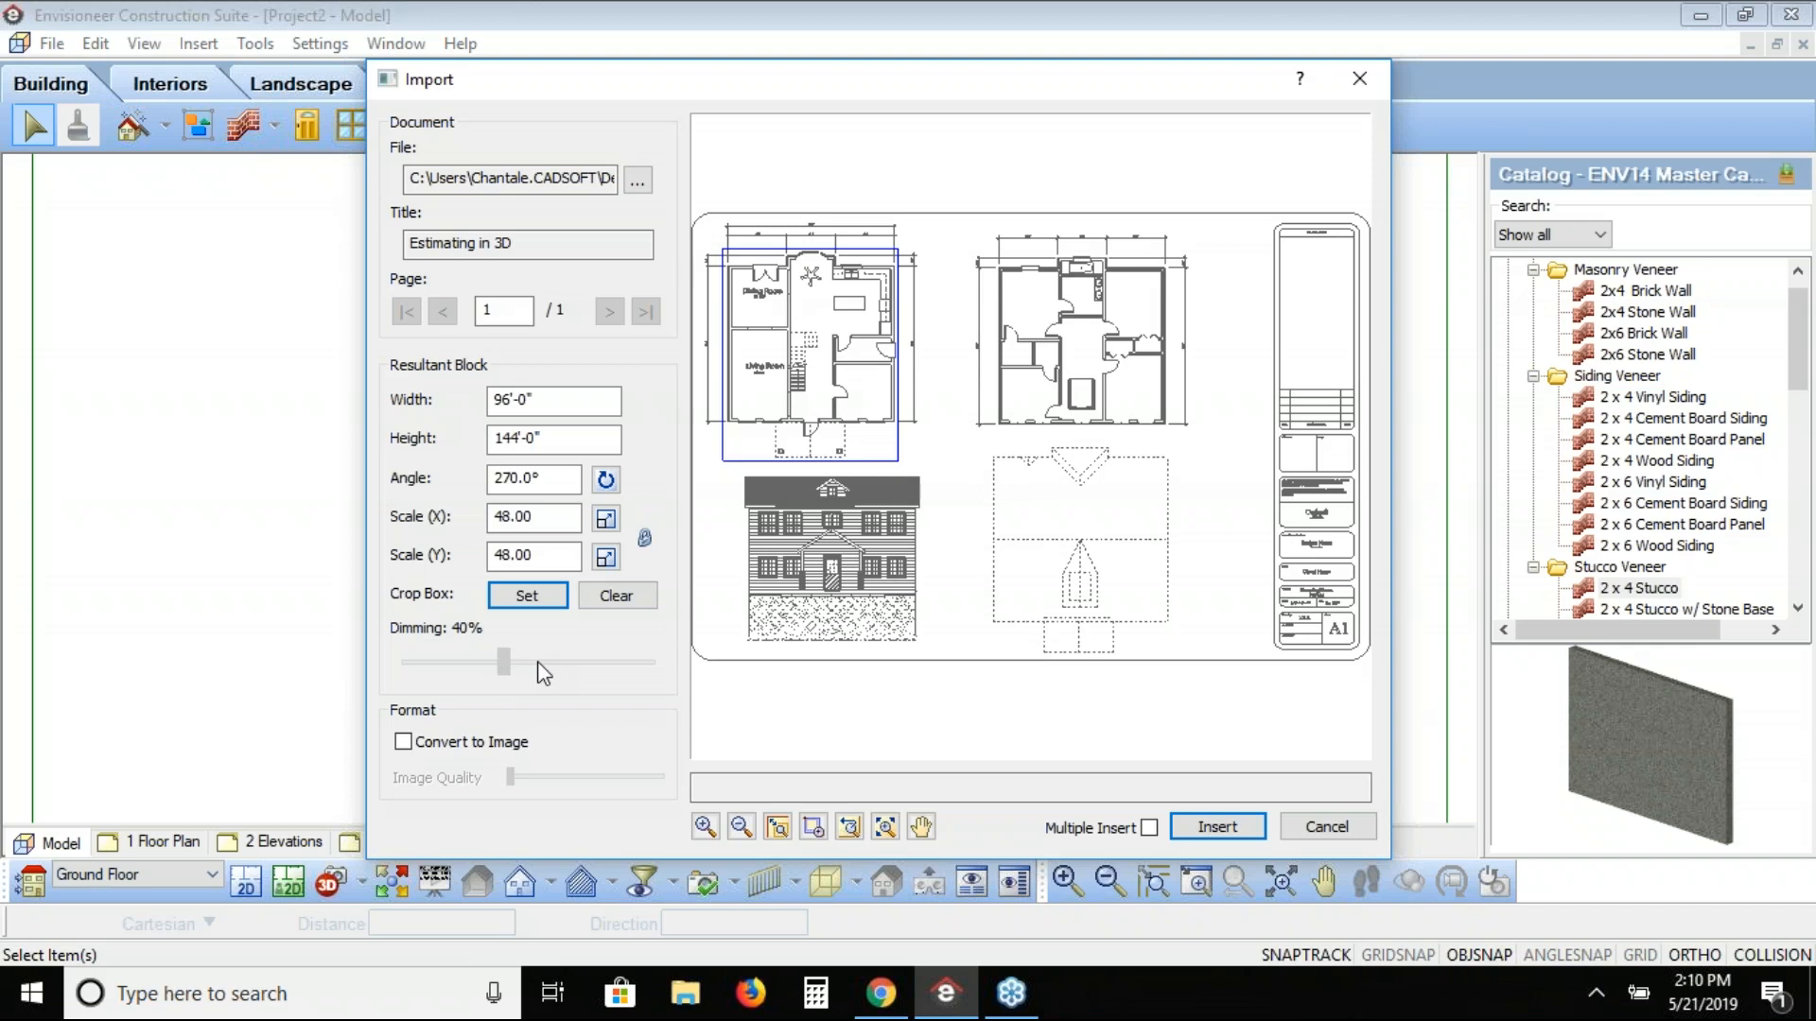
click(537, 662)
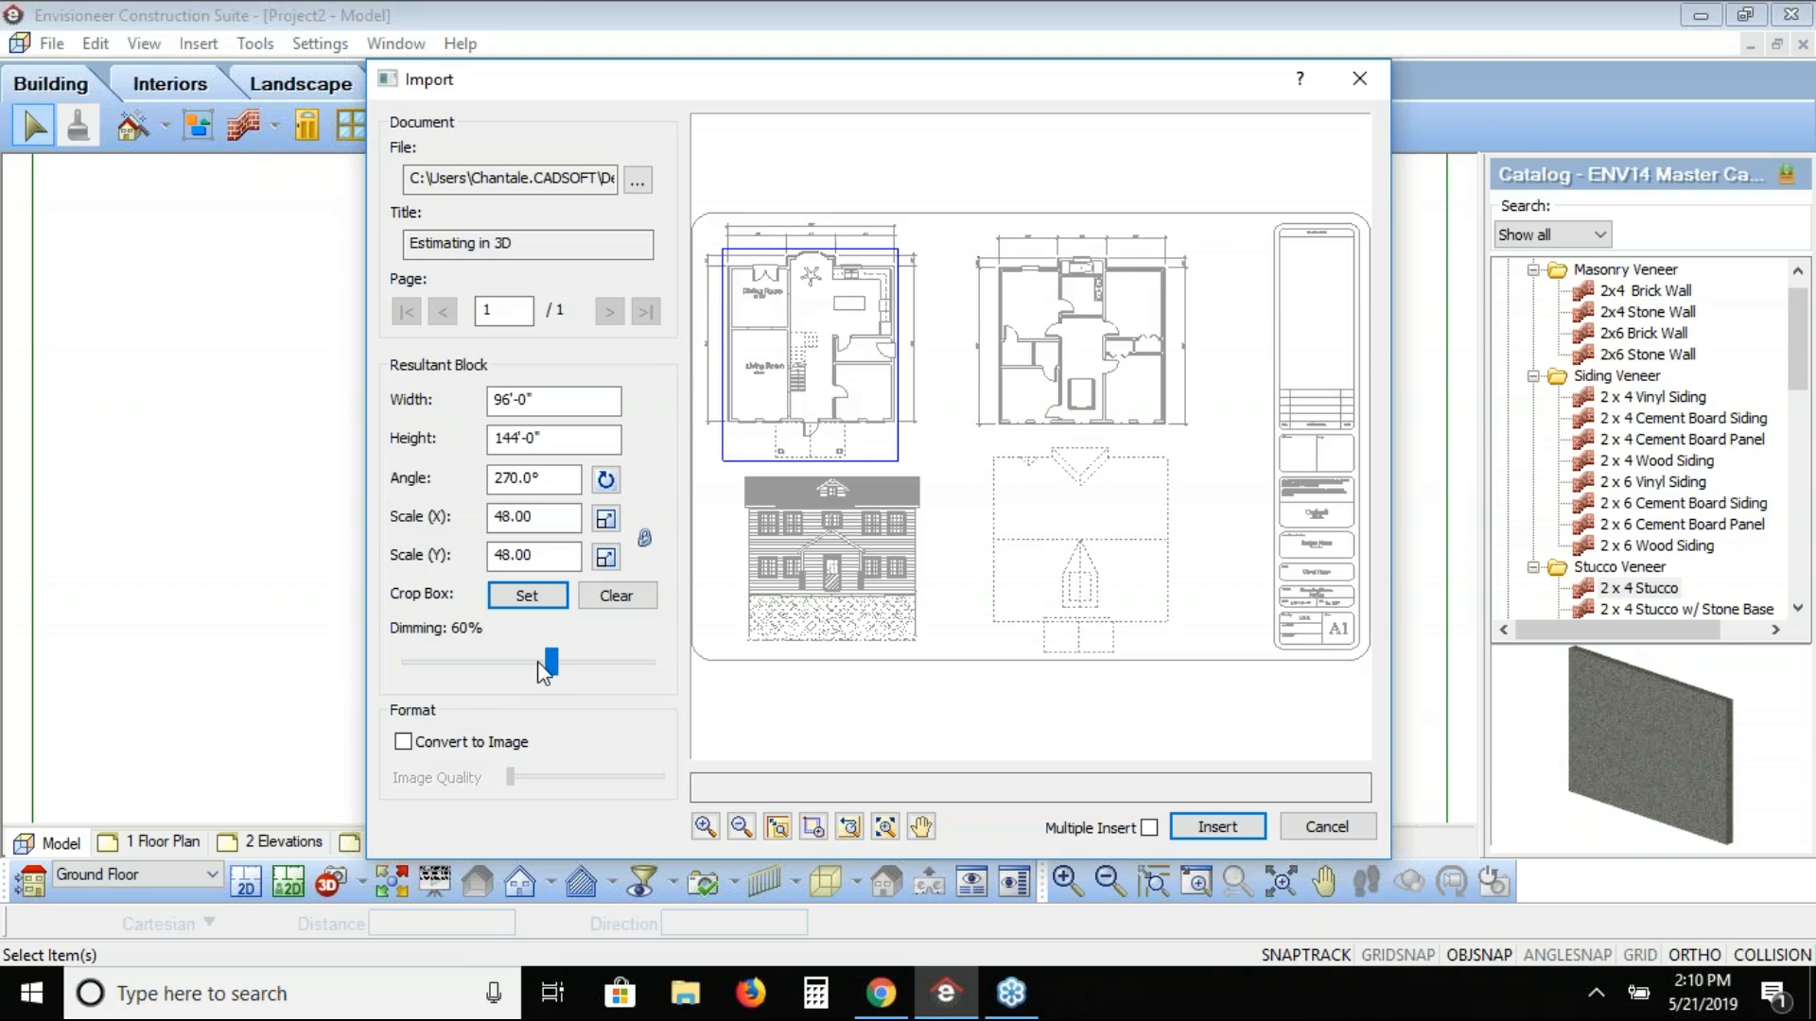
click(537, 662)
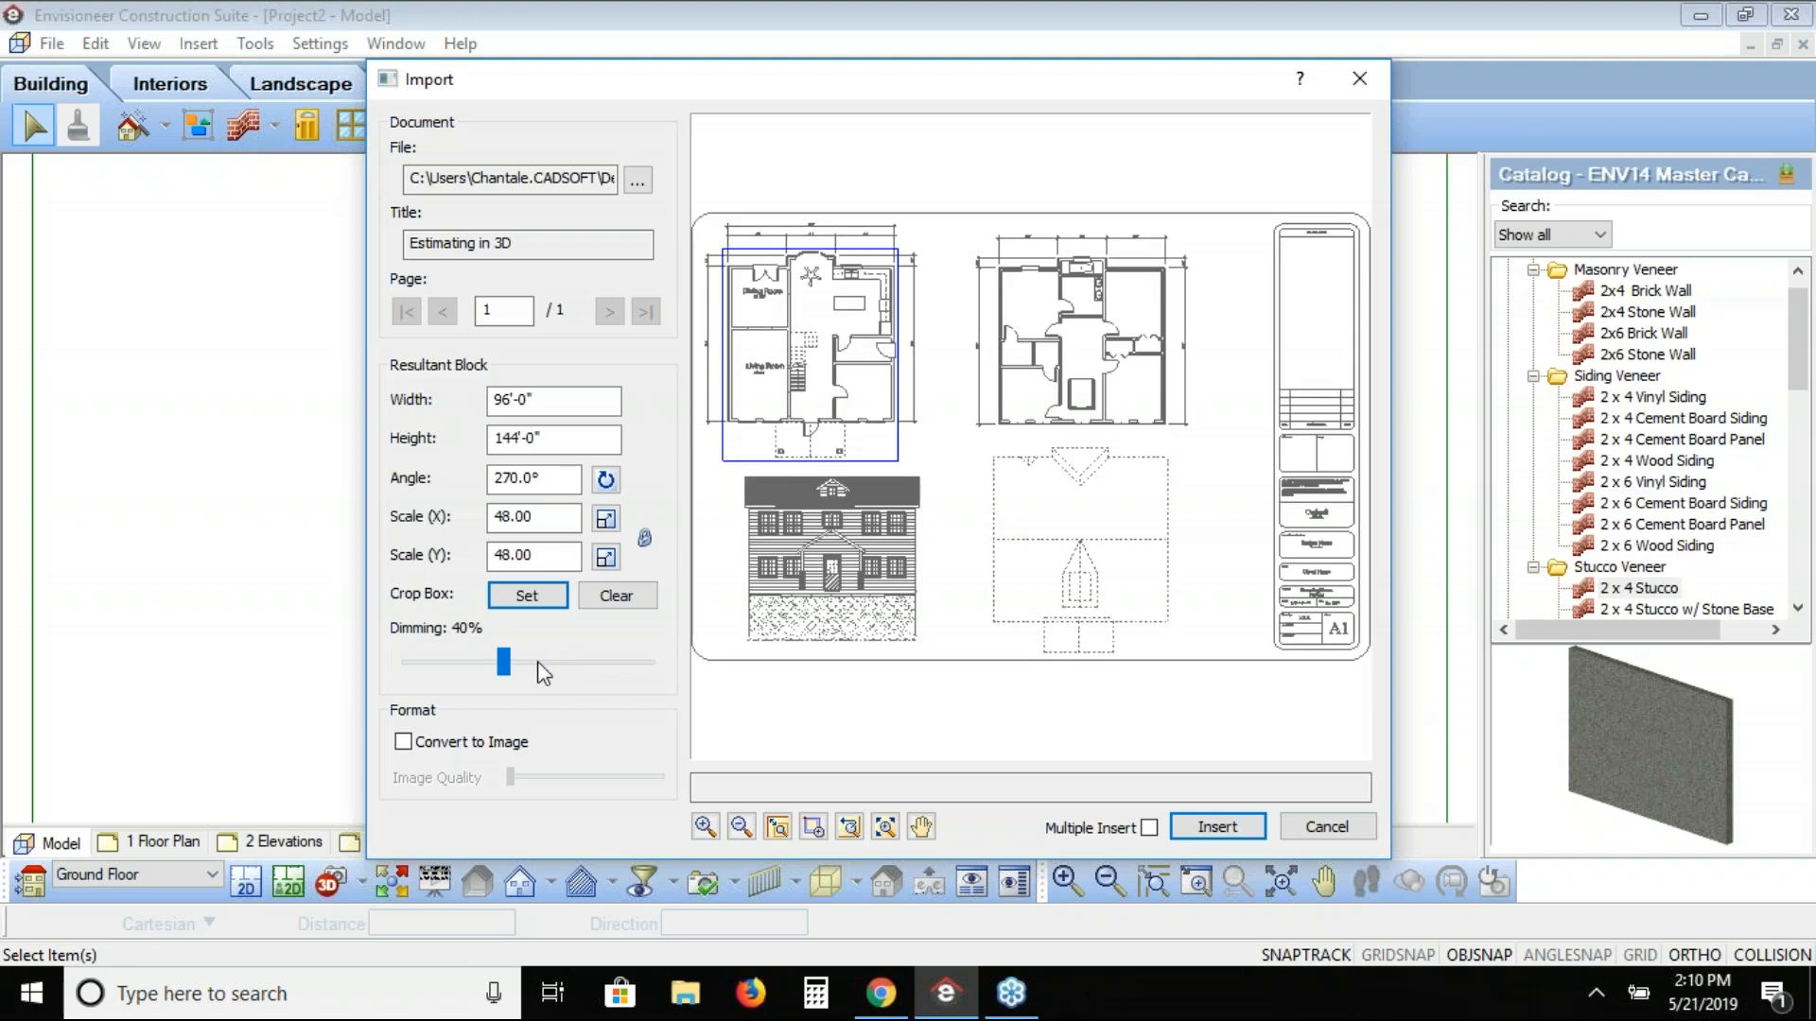
click(543, 661)
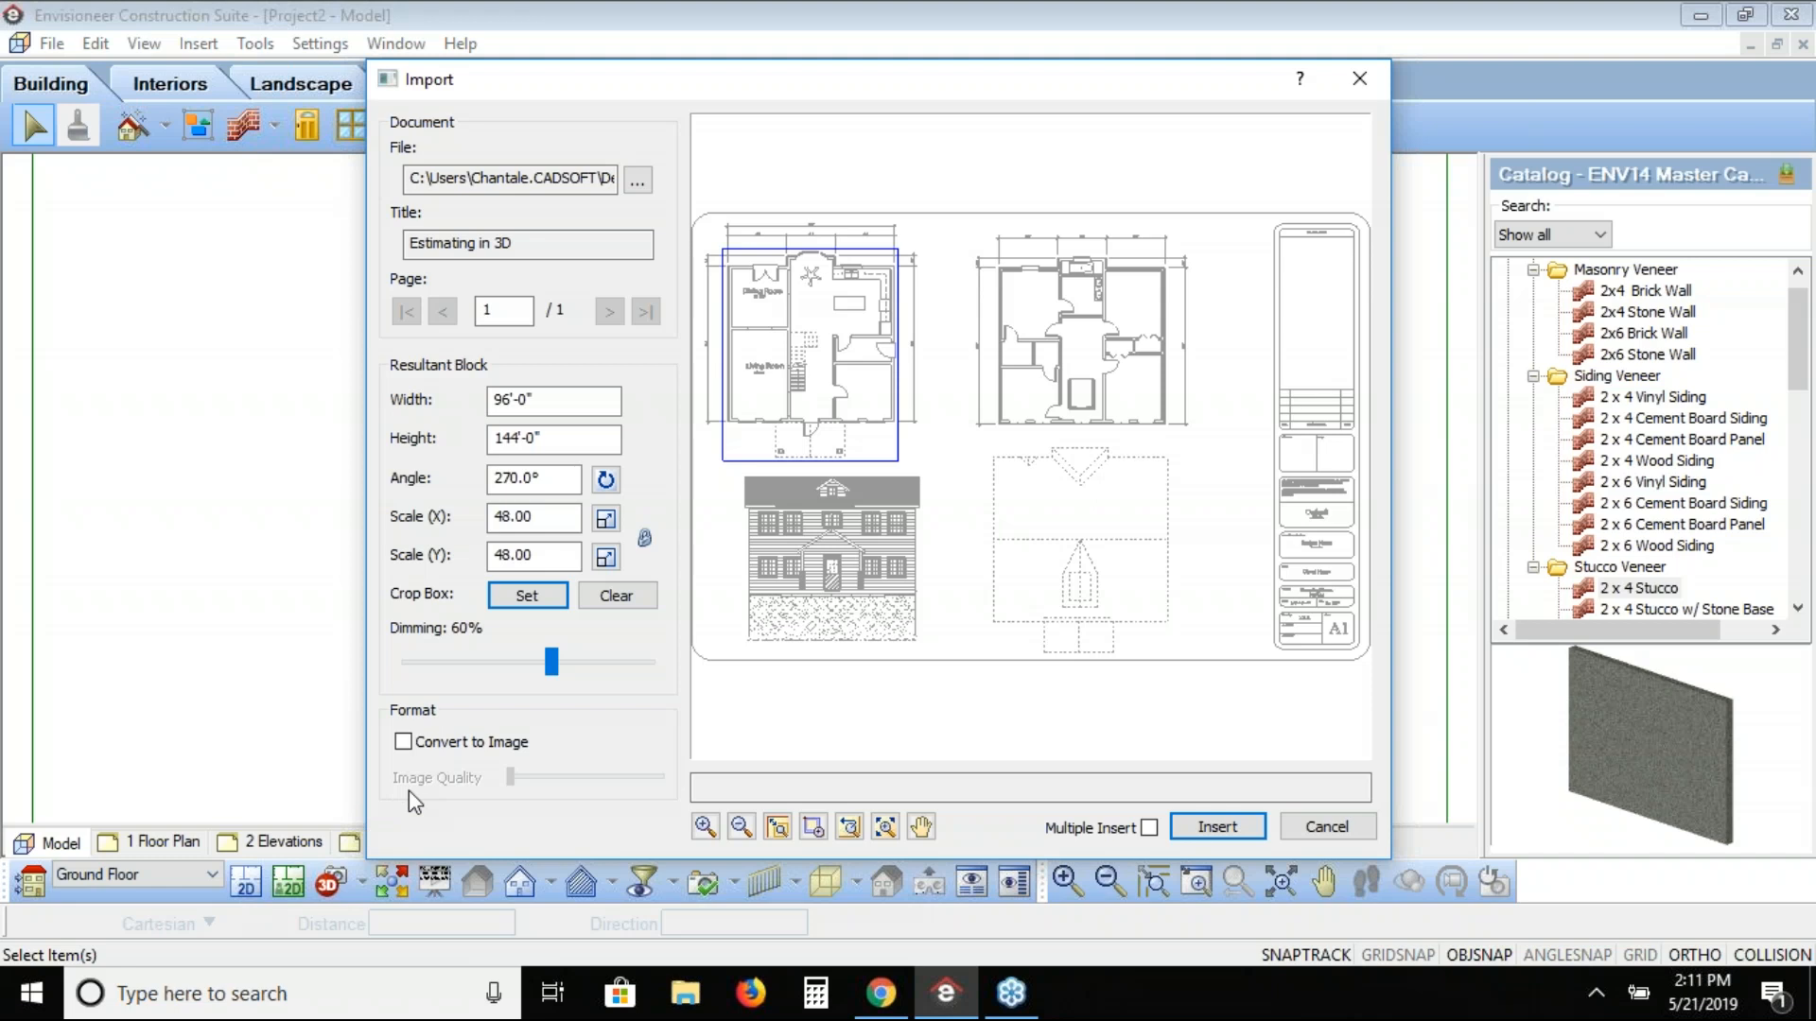
click(1234, 833)
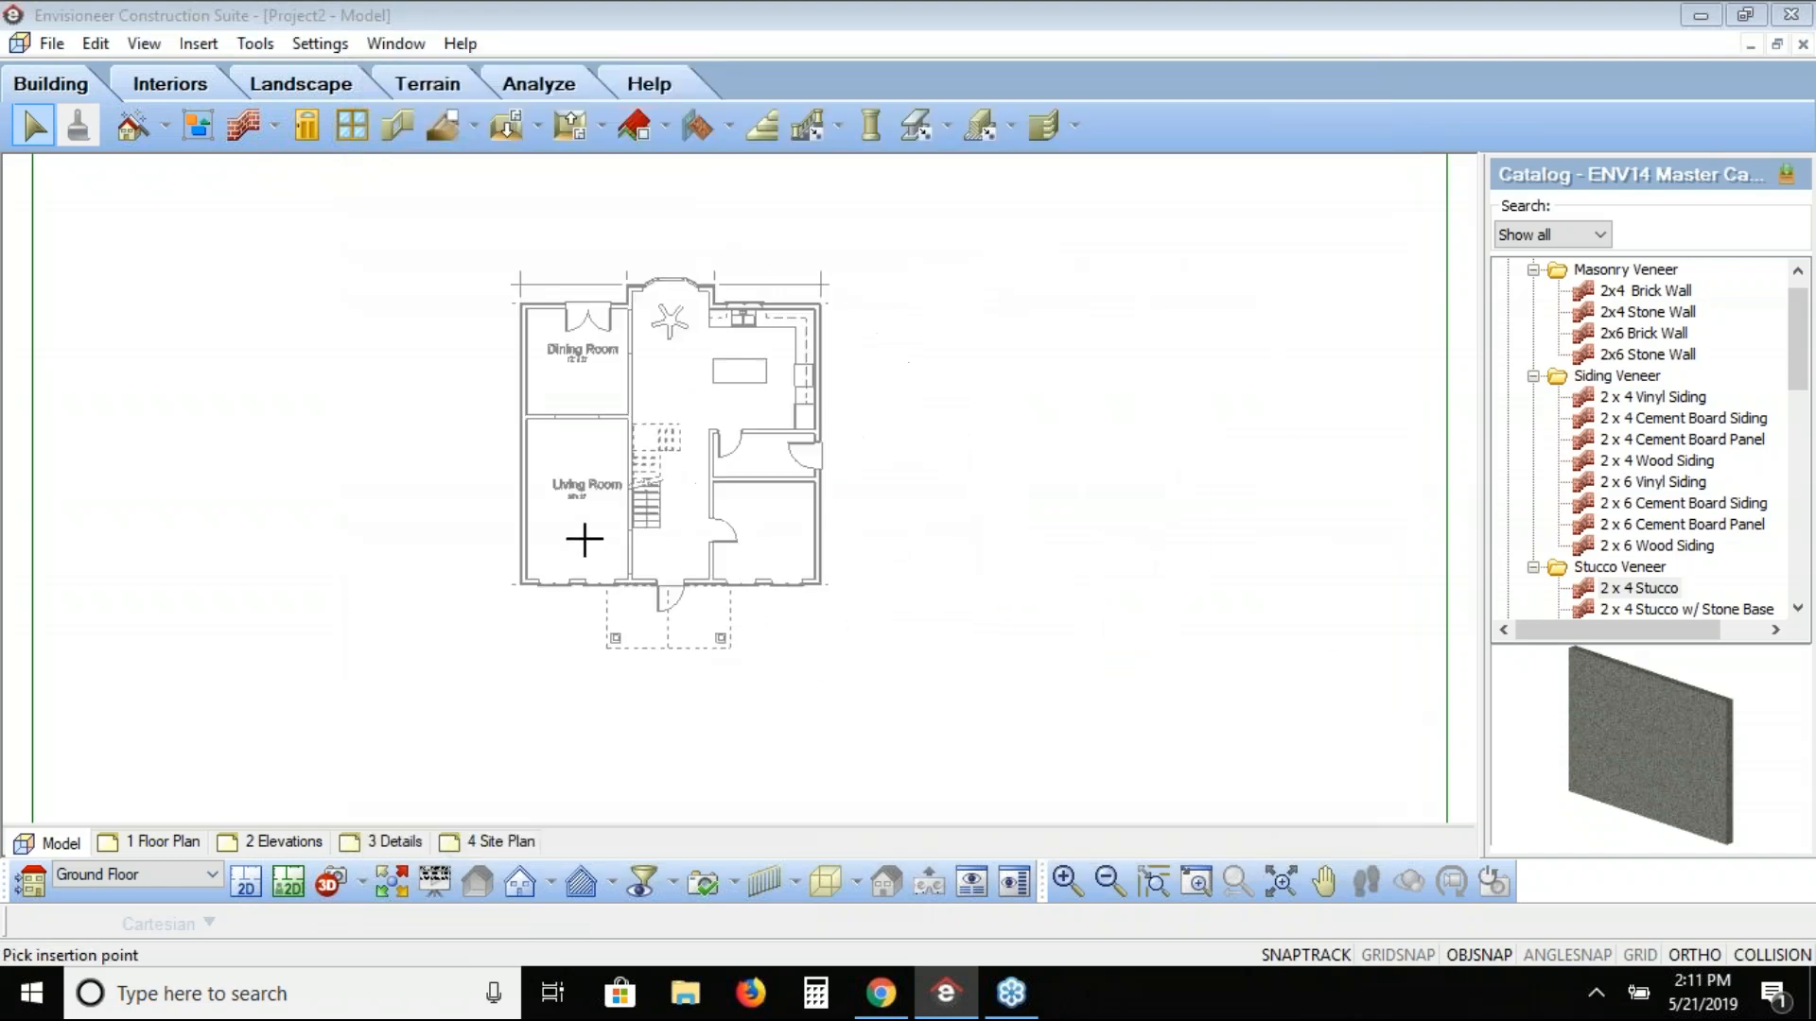
click(741, 487)
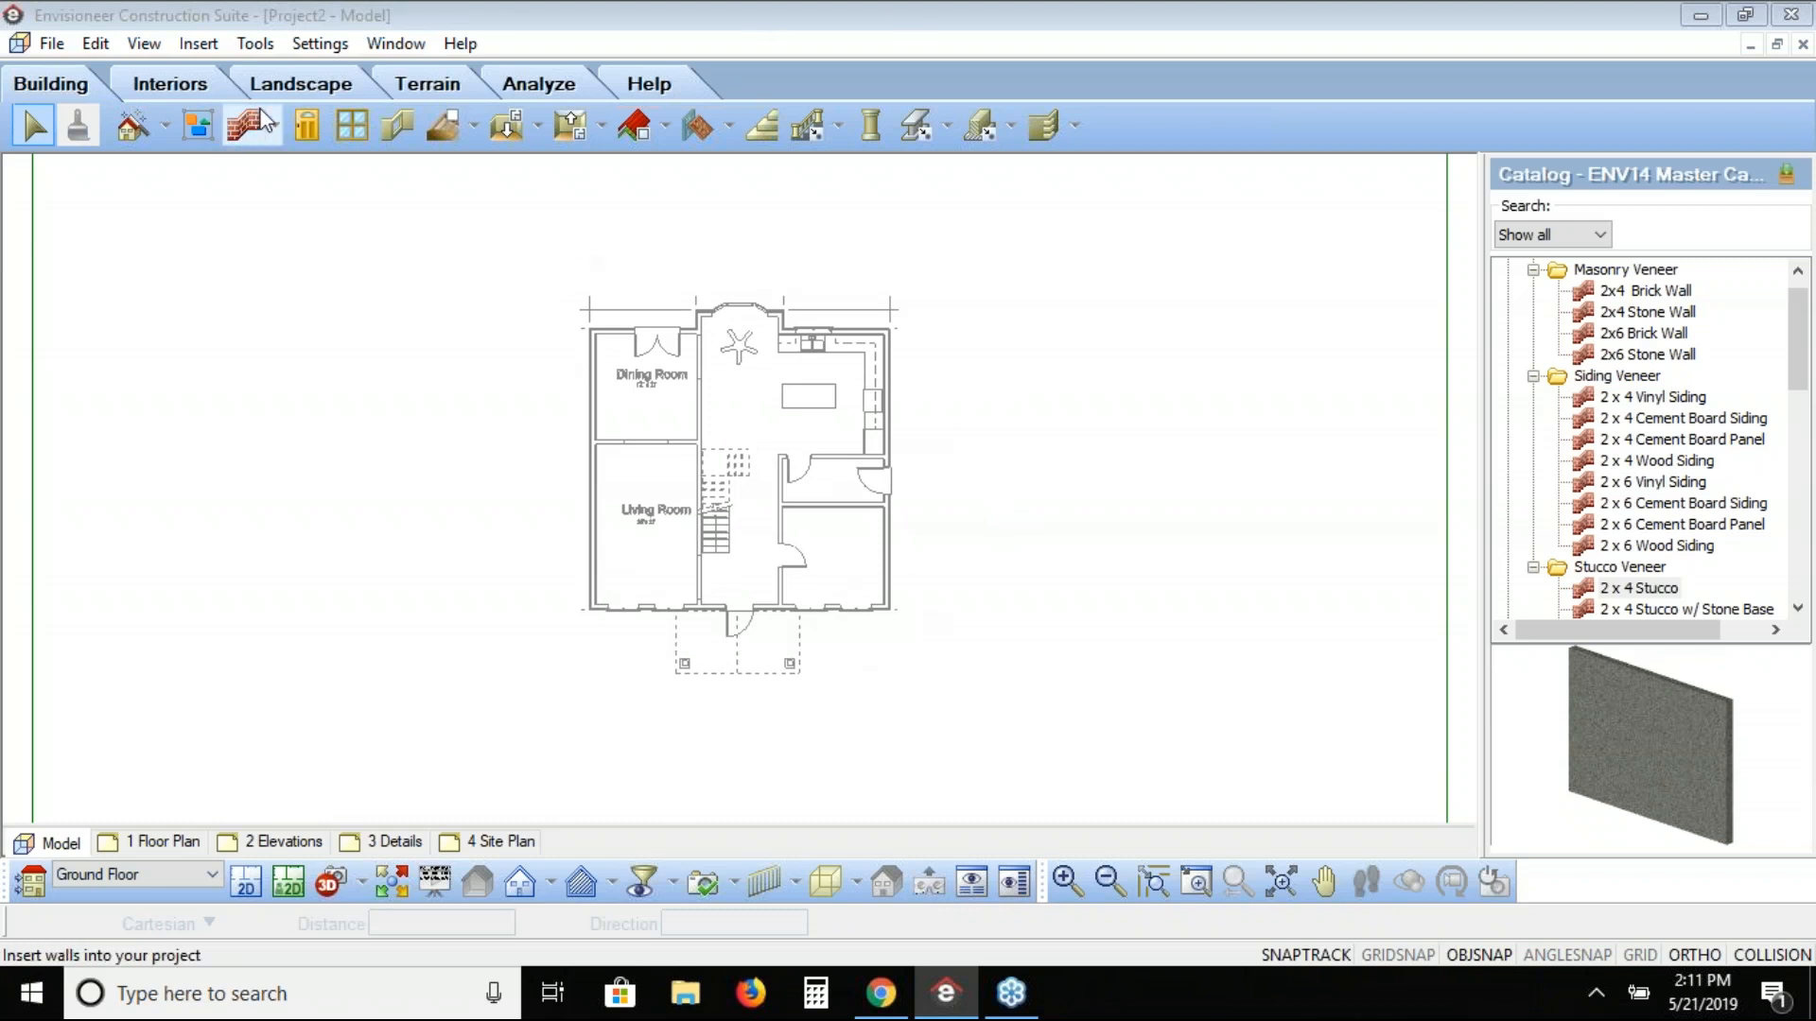
Step: Start a 2 x 6 Cement Board Siding wall, inserted by baseline, from the plan's exterior corner at the front of the Living Room
click(246, 126)
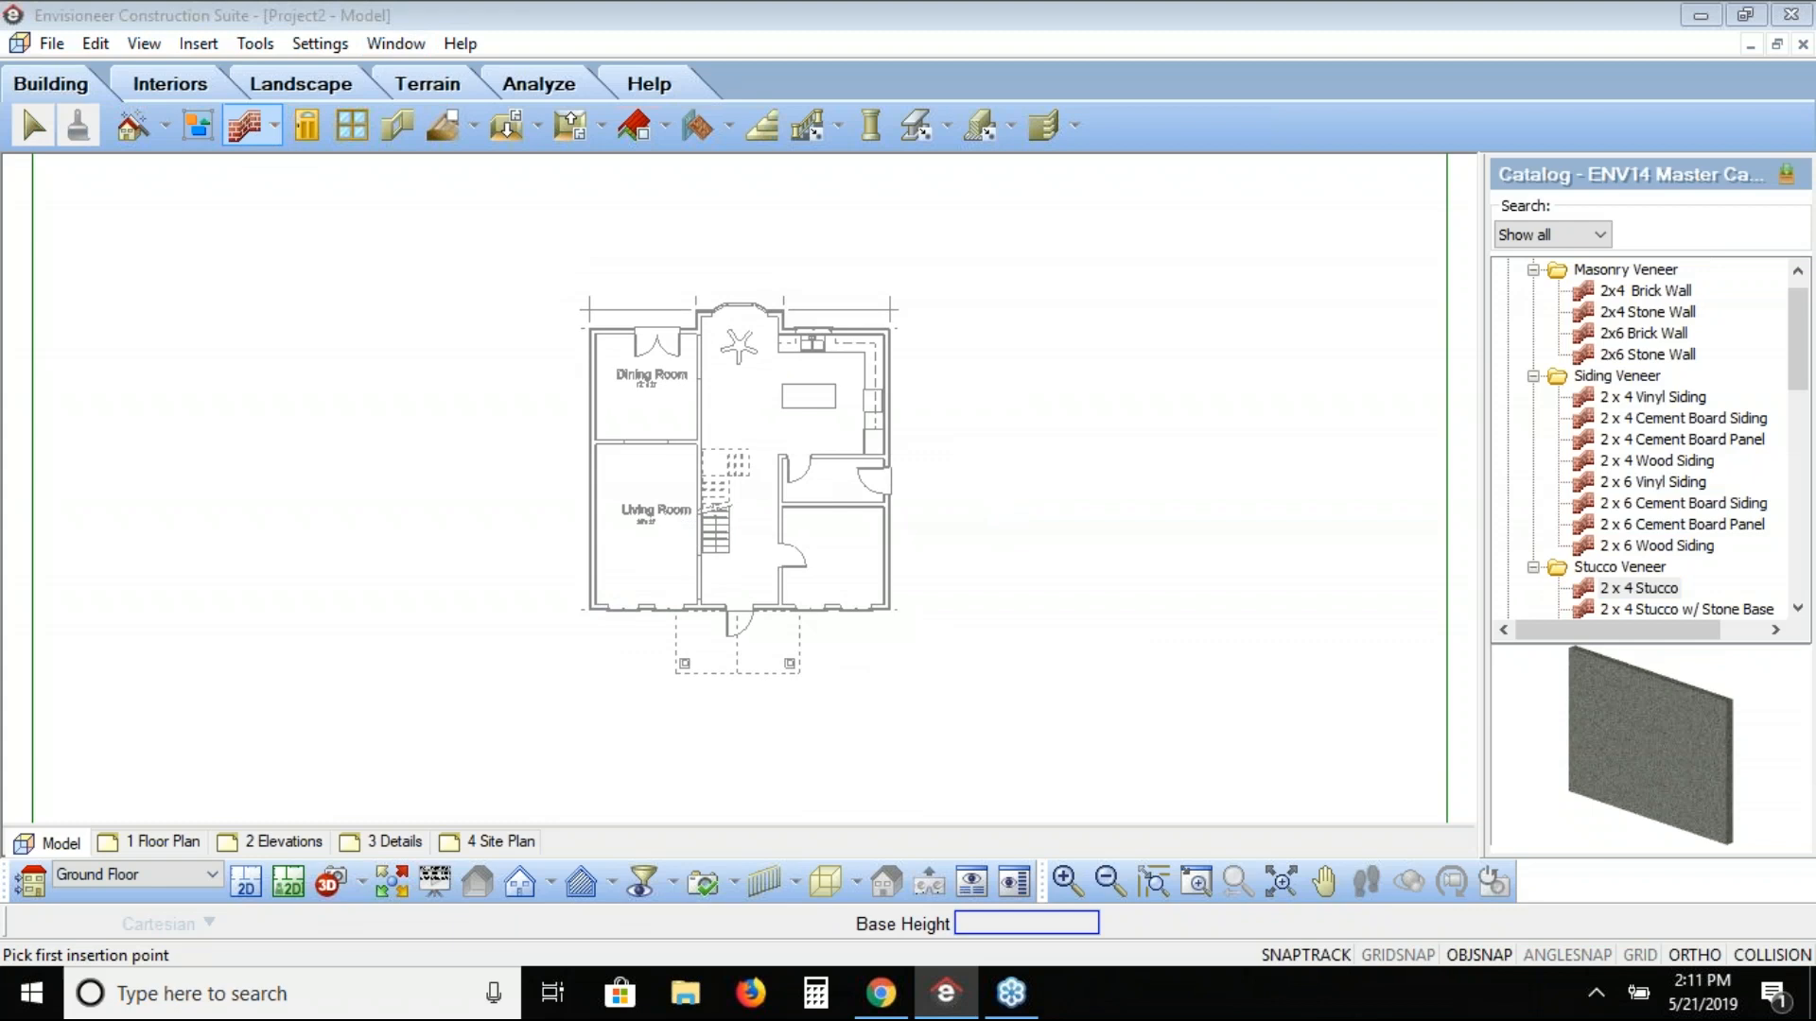
click(1620, 503)
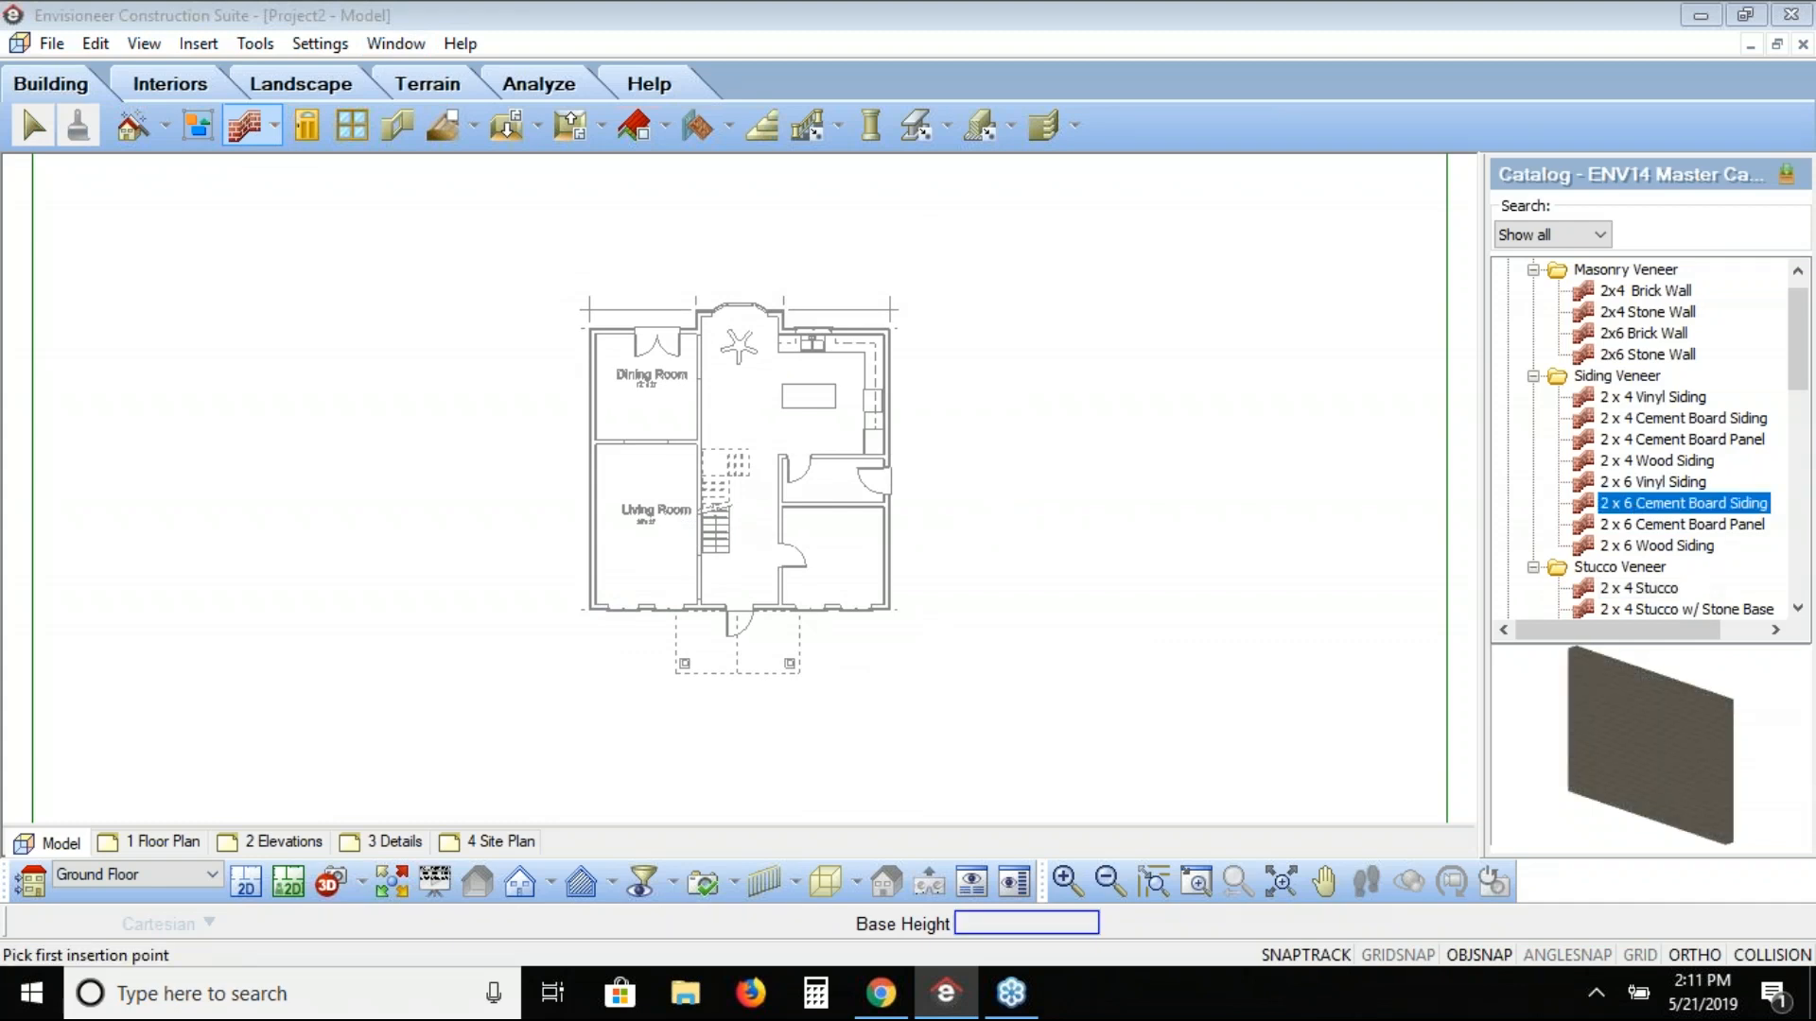
right_click(434, 495)
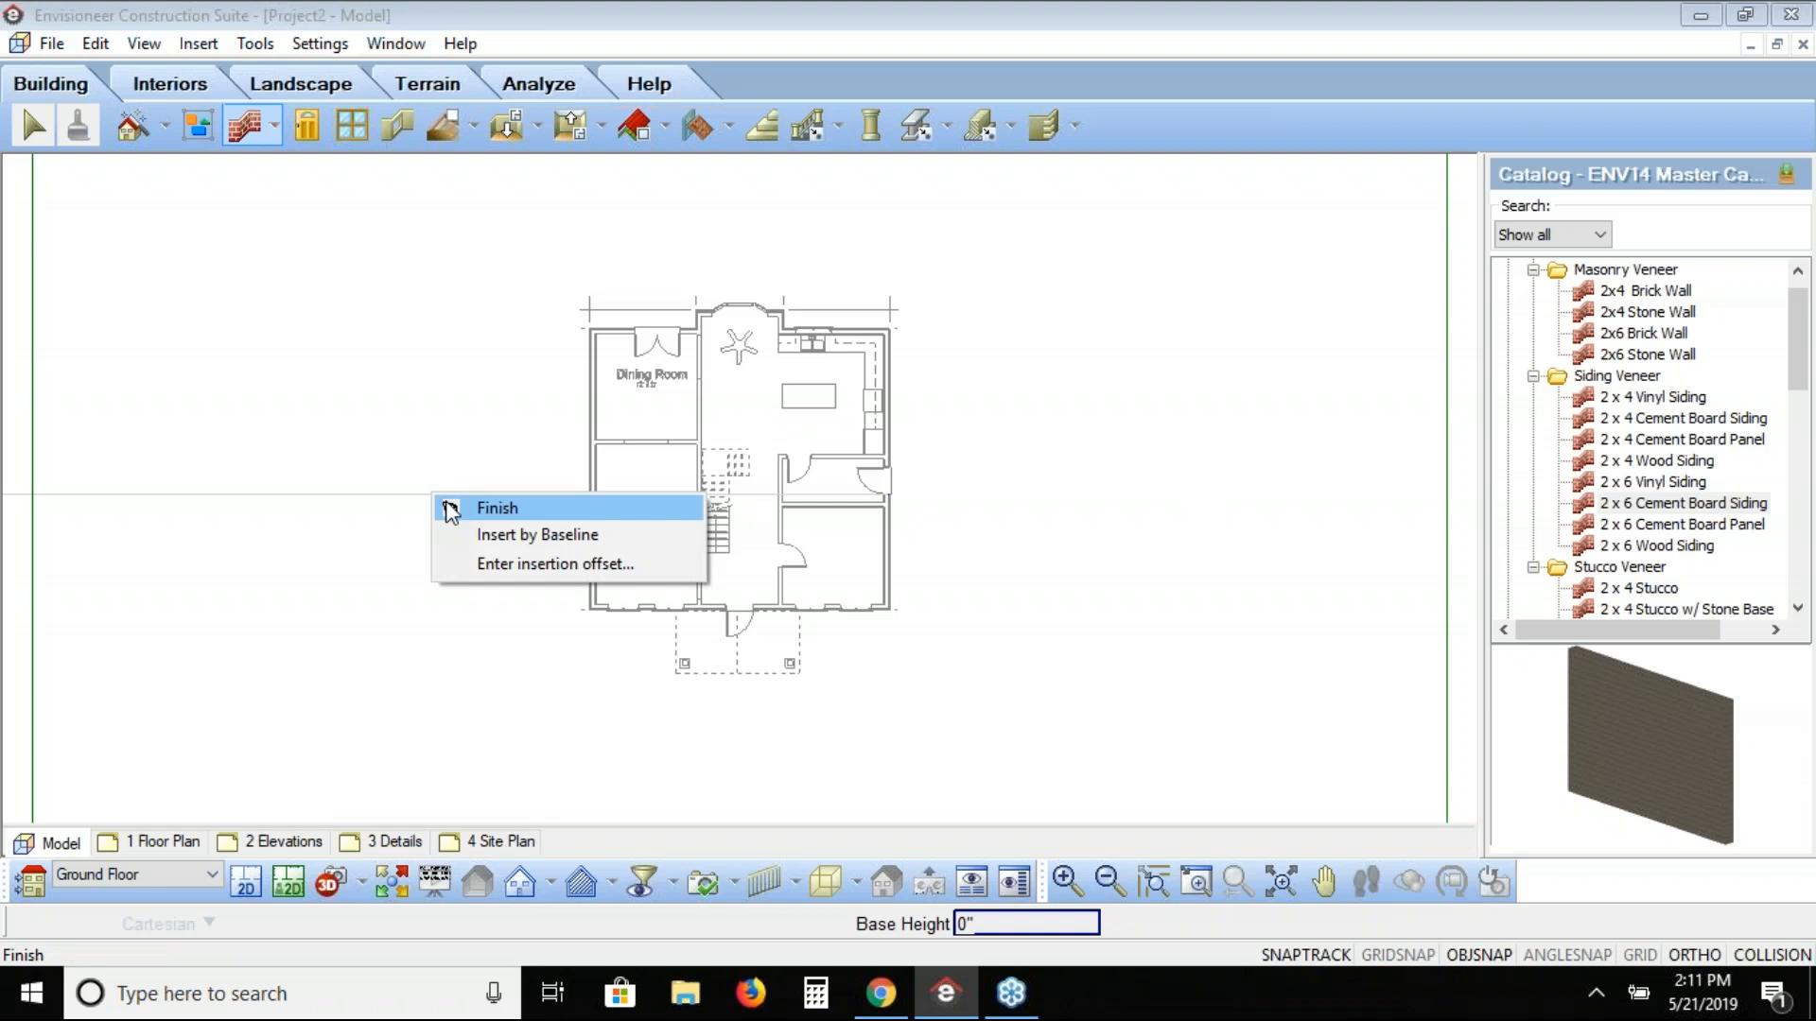
click(486, 532)
click(1200, 890)
drag(637, 590, 571, 628)
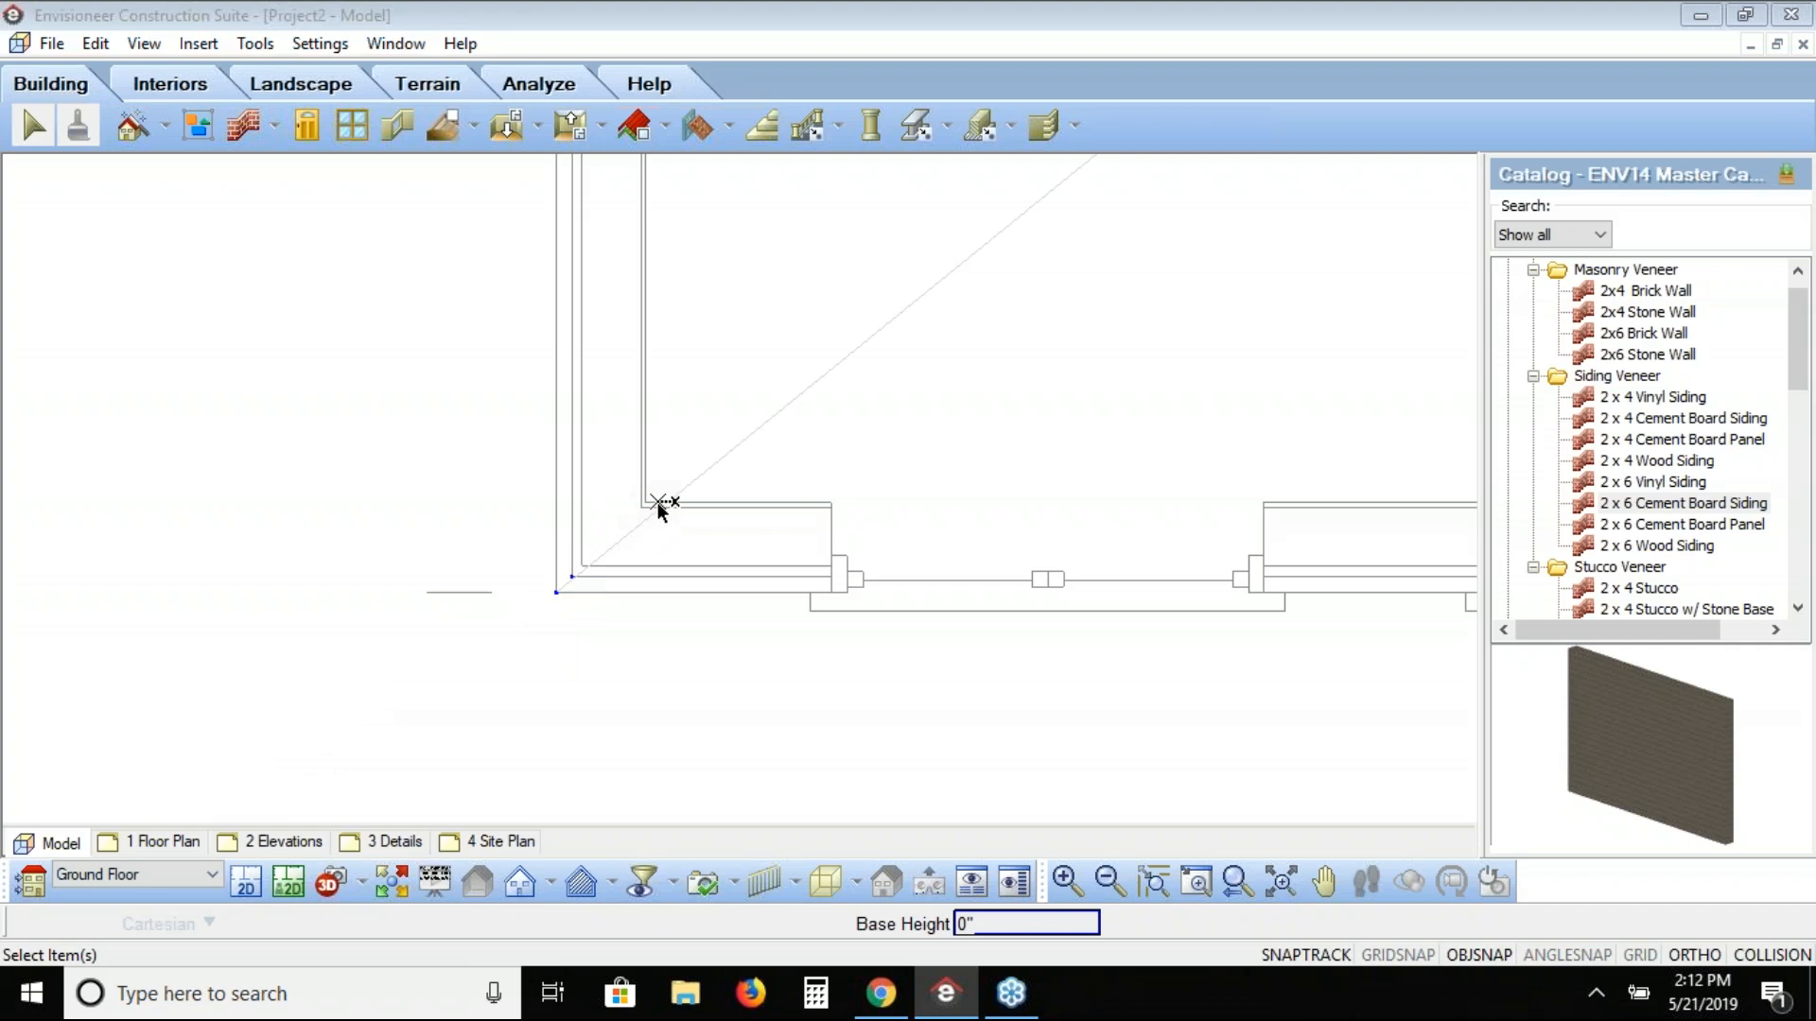
click(556, 594)
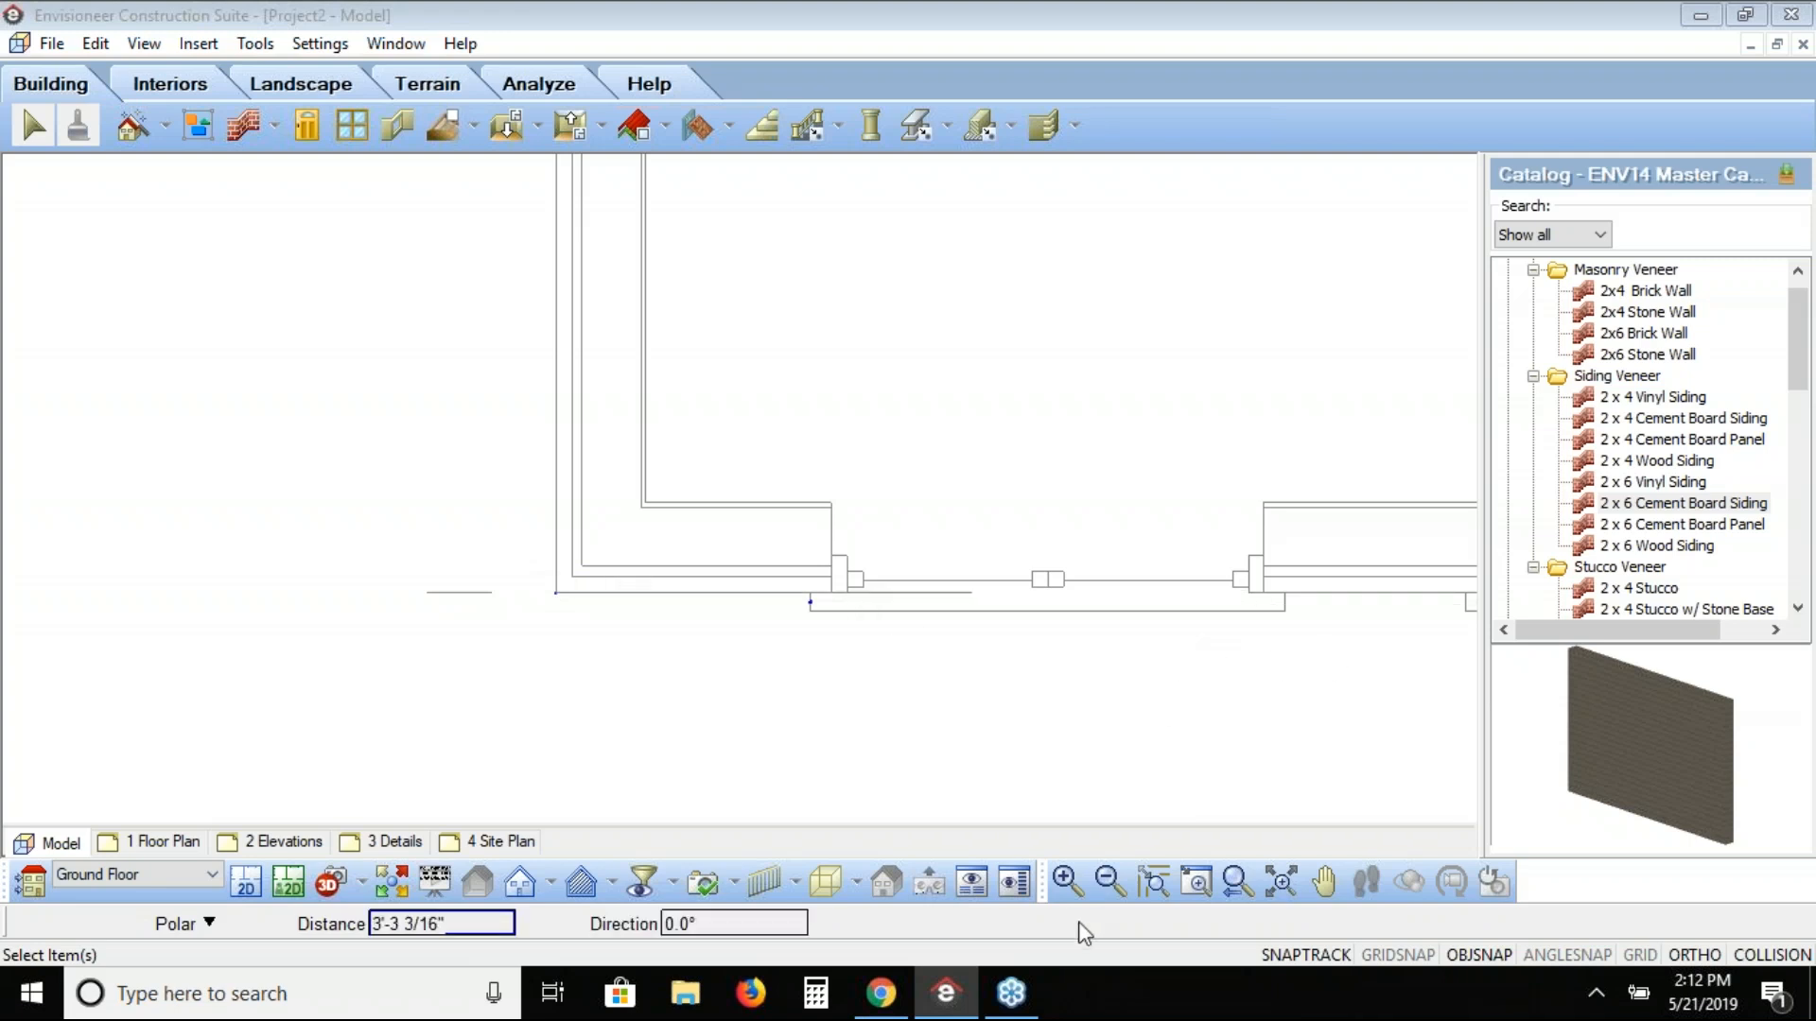
Step: Trace the remaining exterior walls around the plan, following the projection at the rear bay, and close the outline
click(1238, 884)
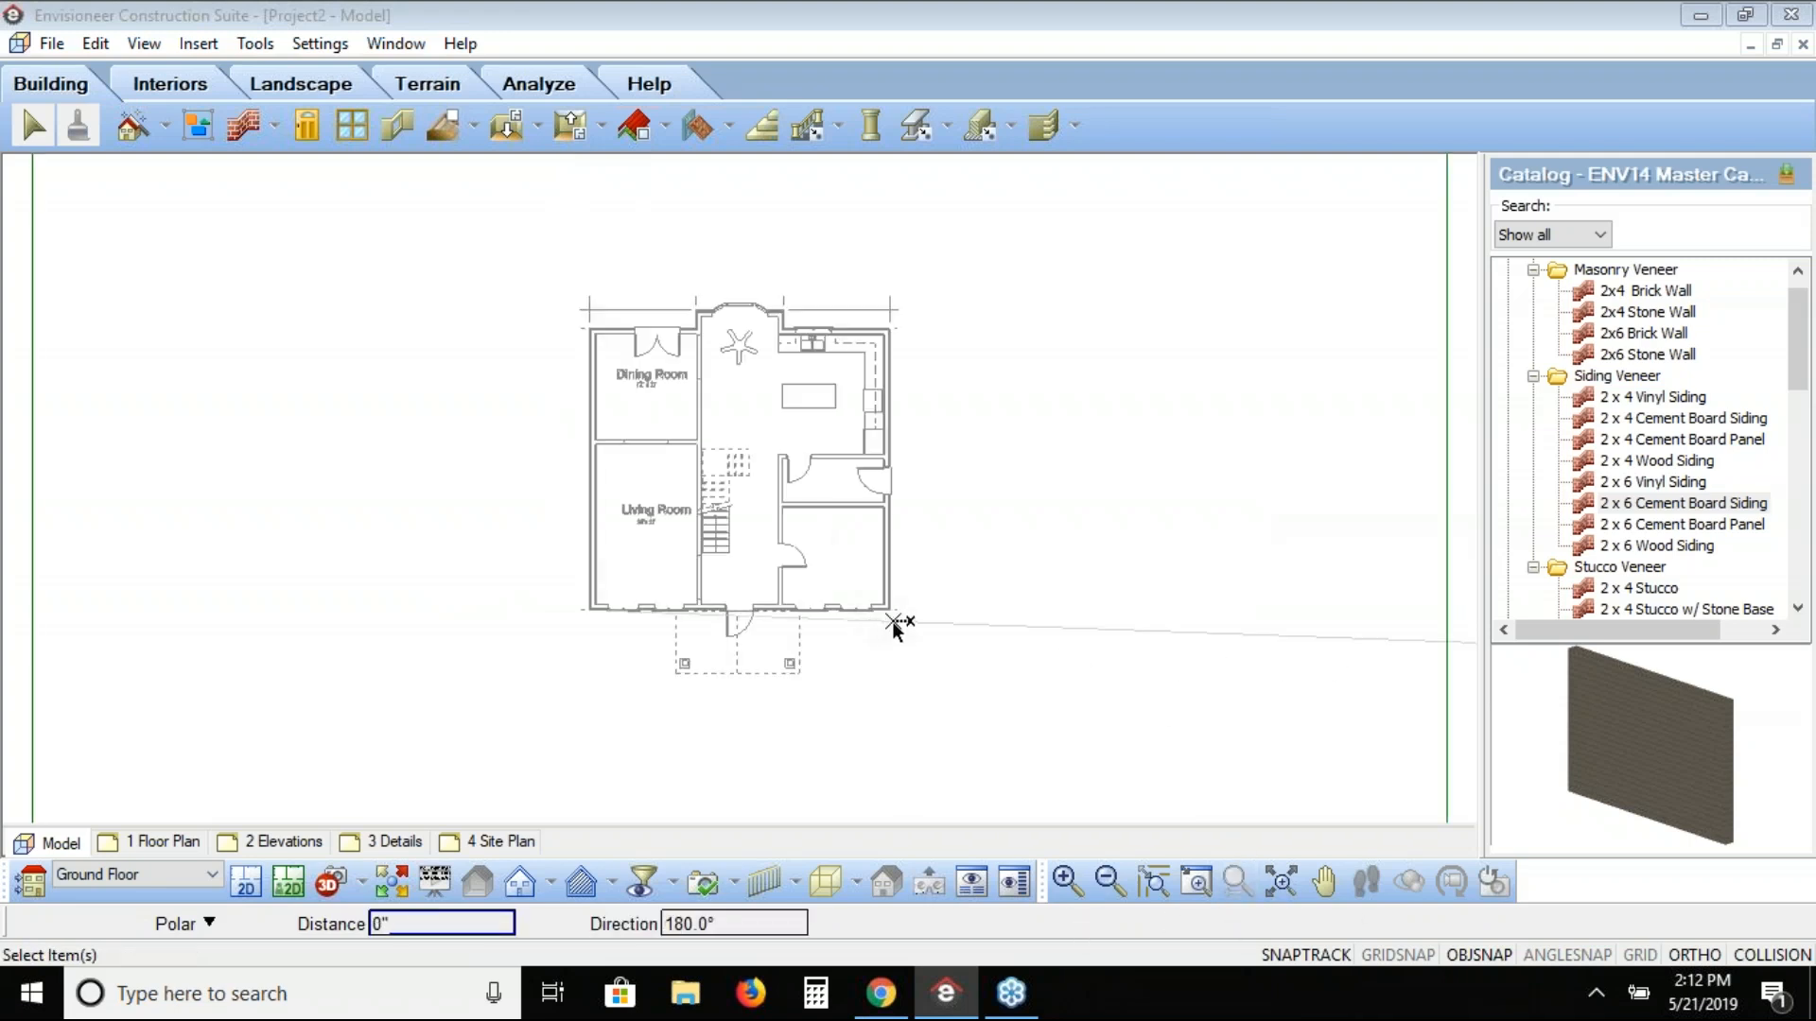
click(889, 611)
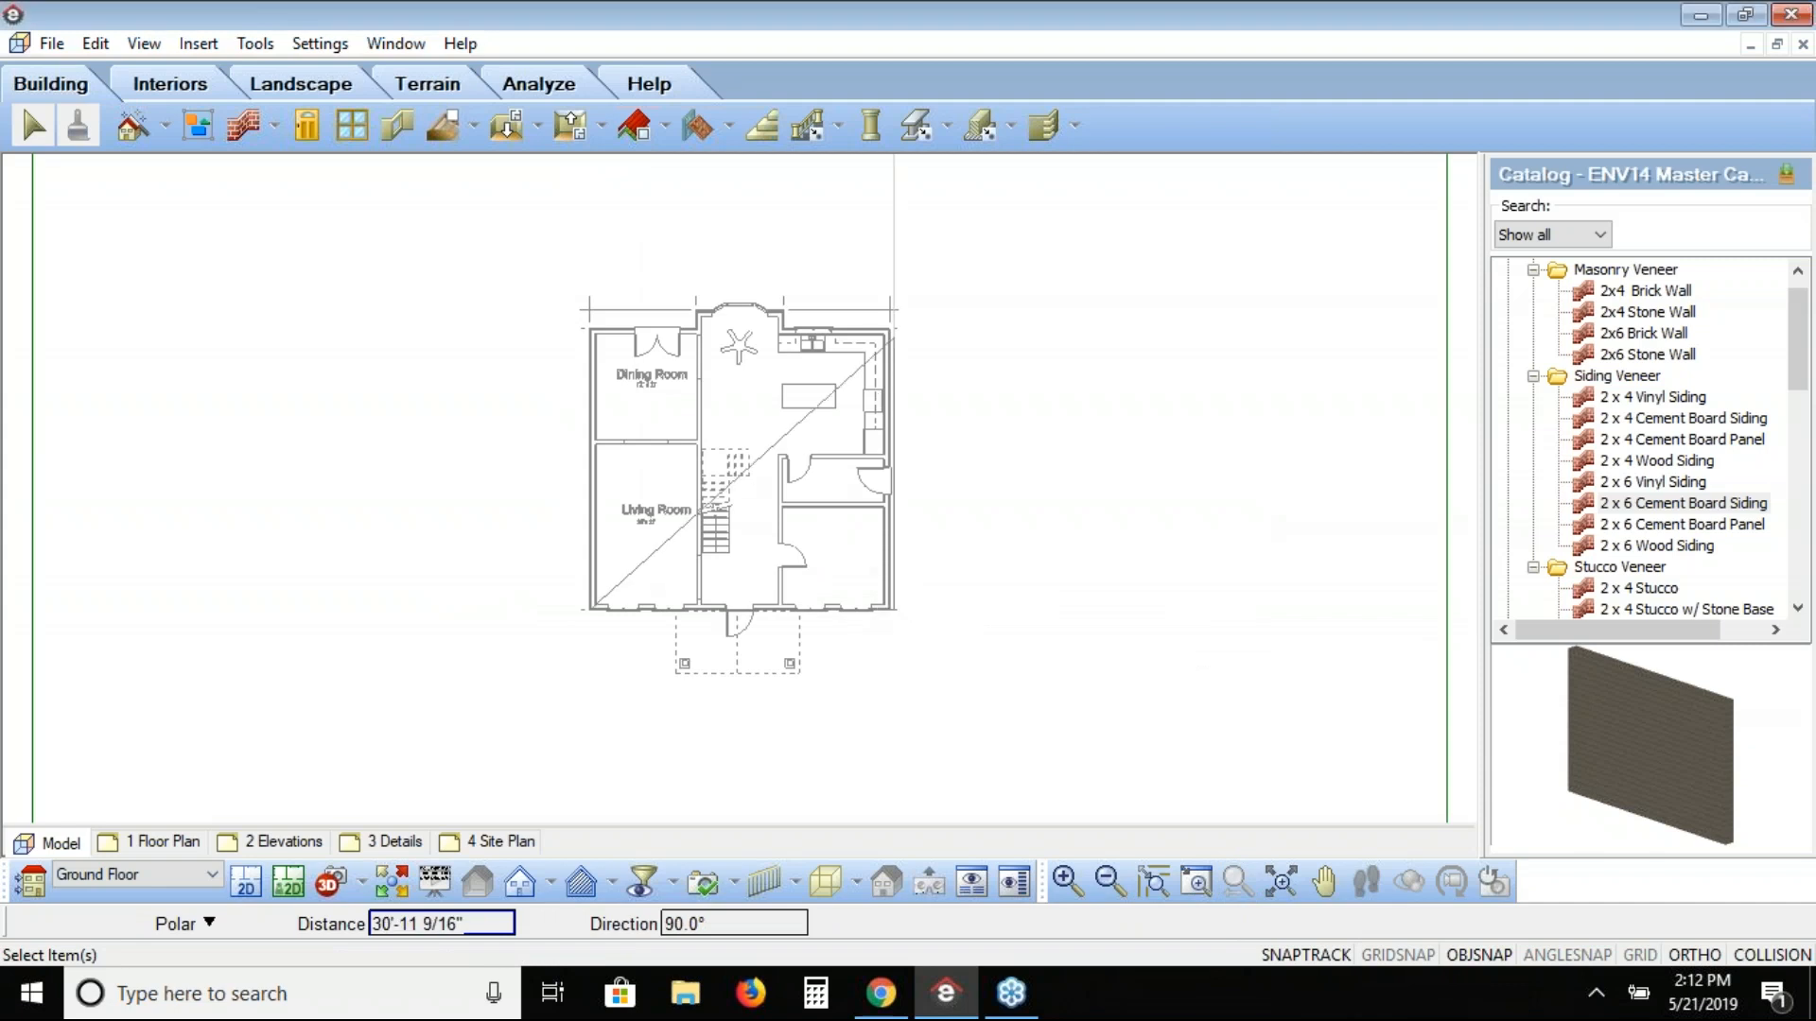
click(883, 332)
click(781, 331)
click(699, 312)
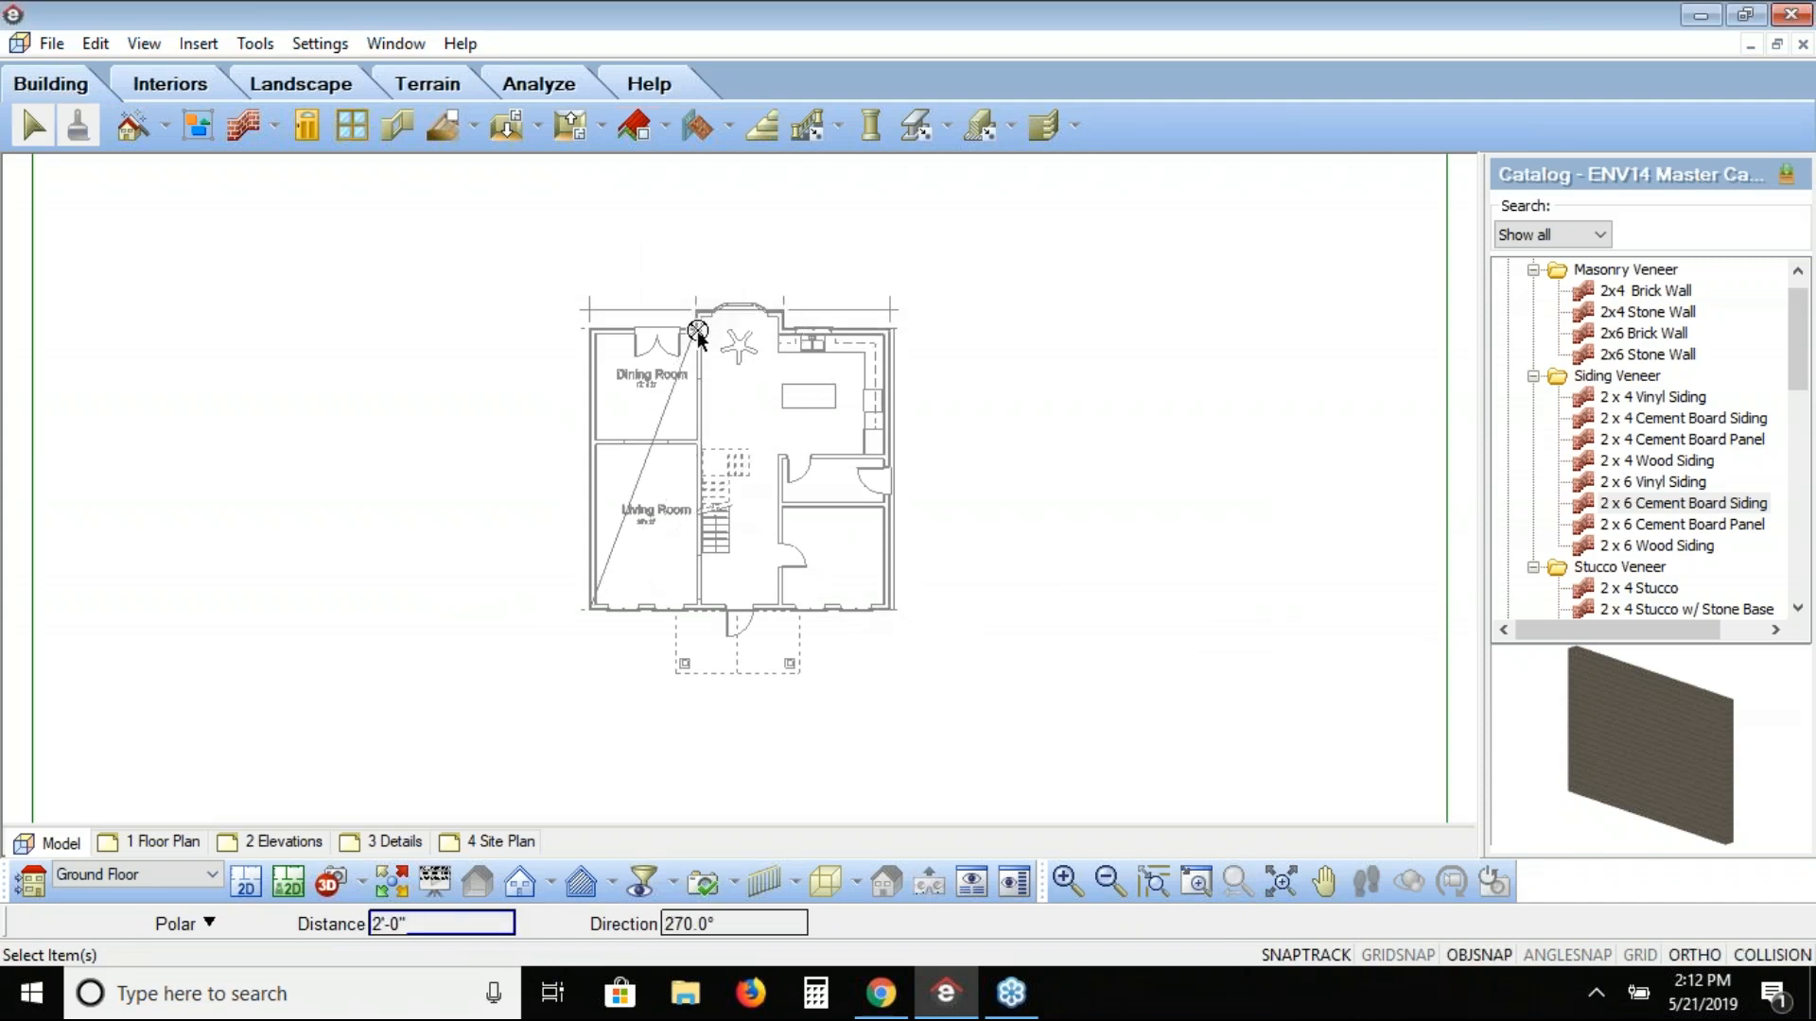
click(596, 333)
right_click(596, 333)
click(649, 349)
Step: View the traced exterior walls in 3D with QuickView
click(980, 668)
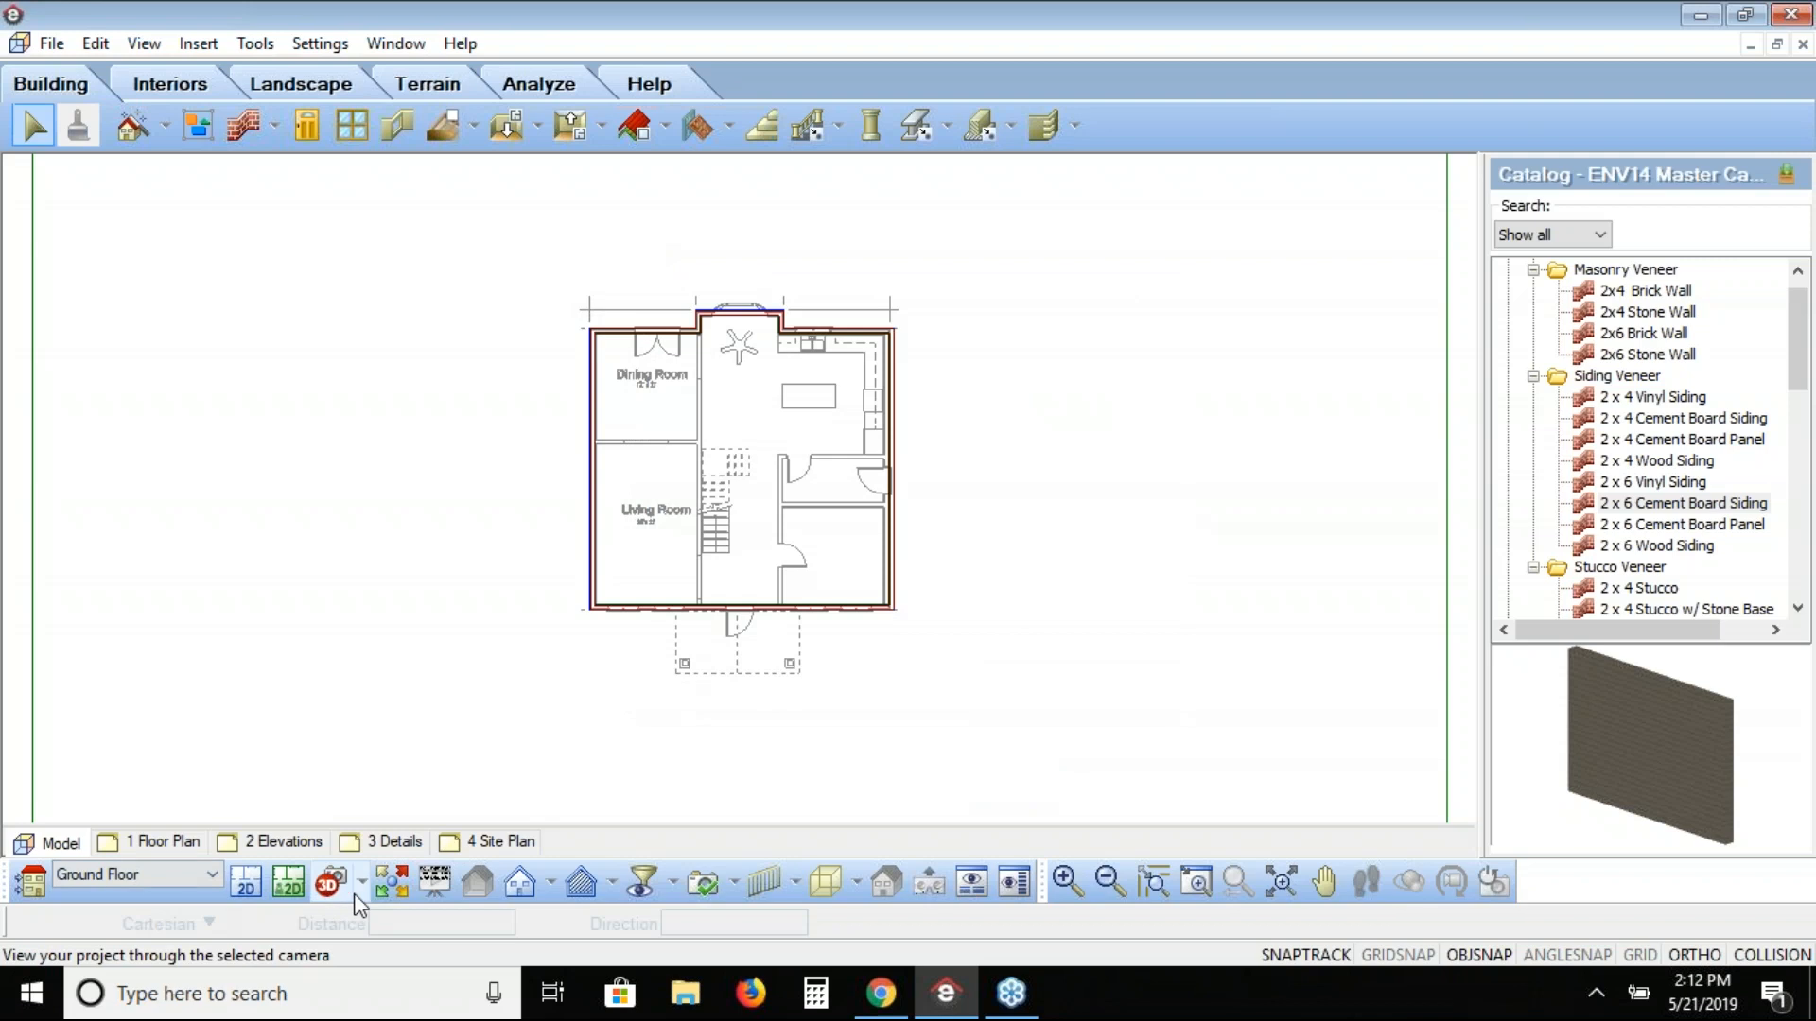
click(392, 881)
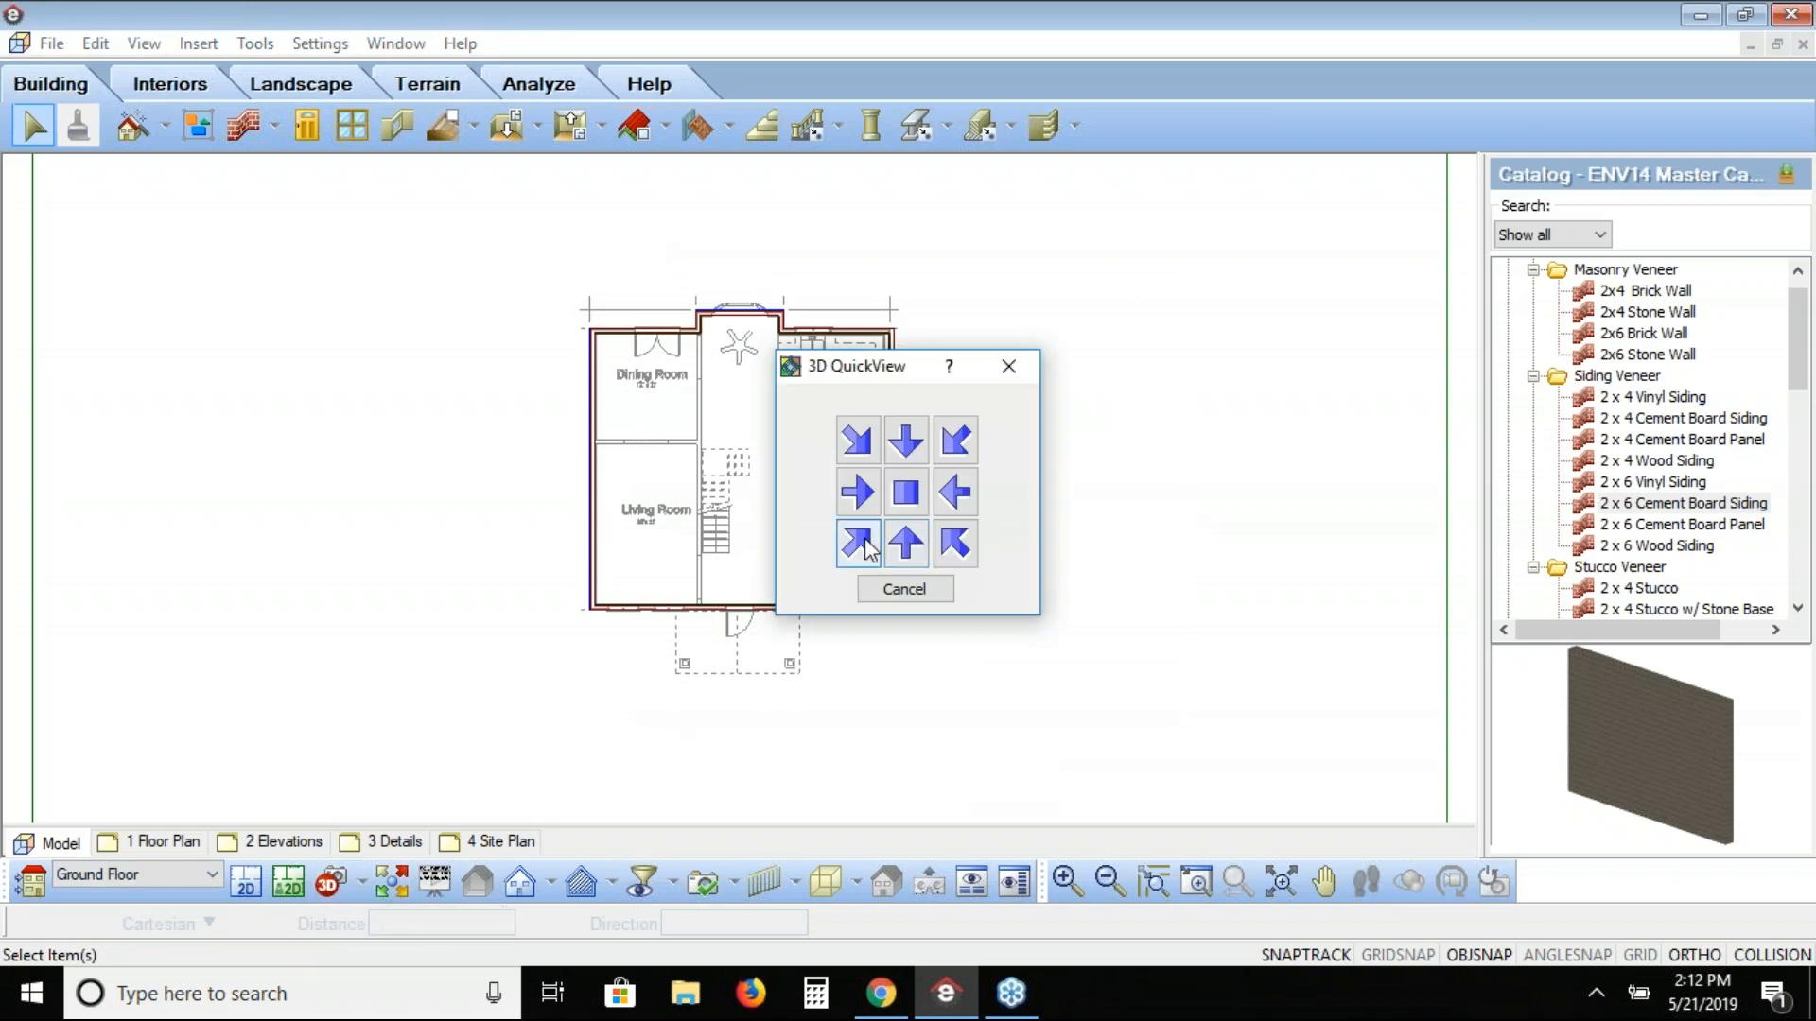
click(906, 544)
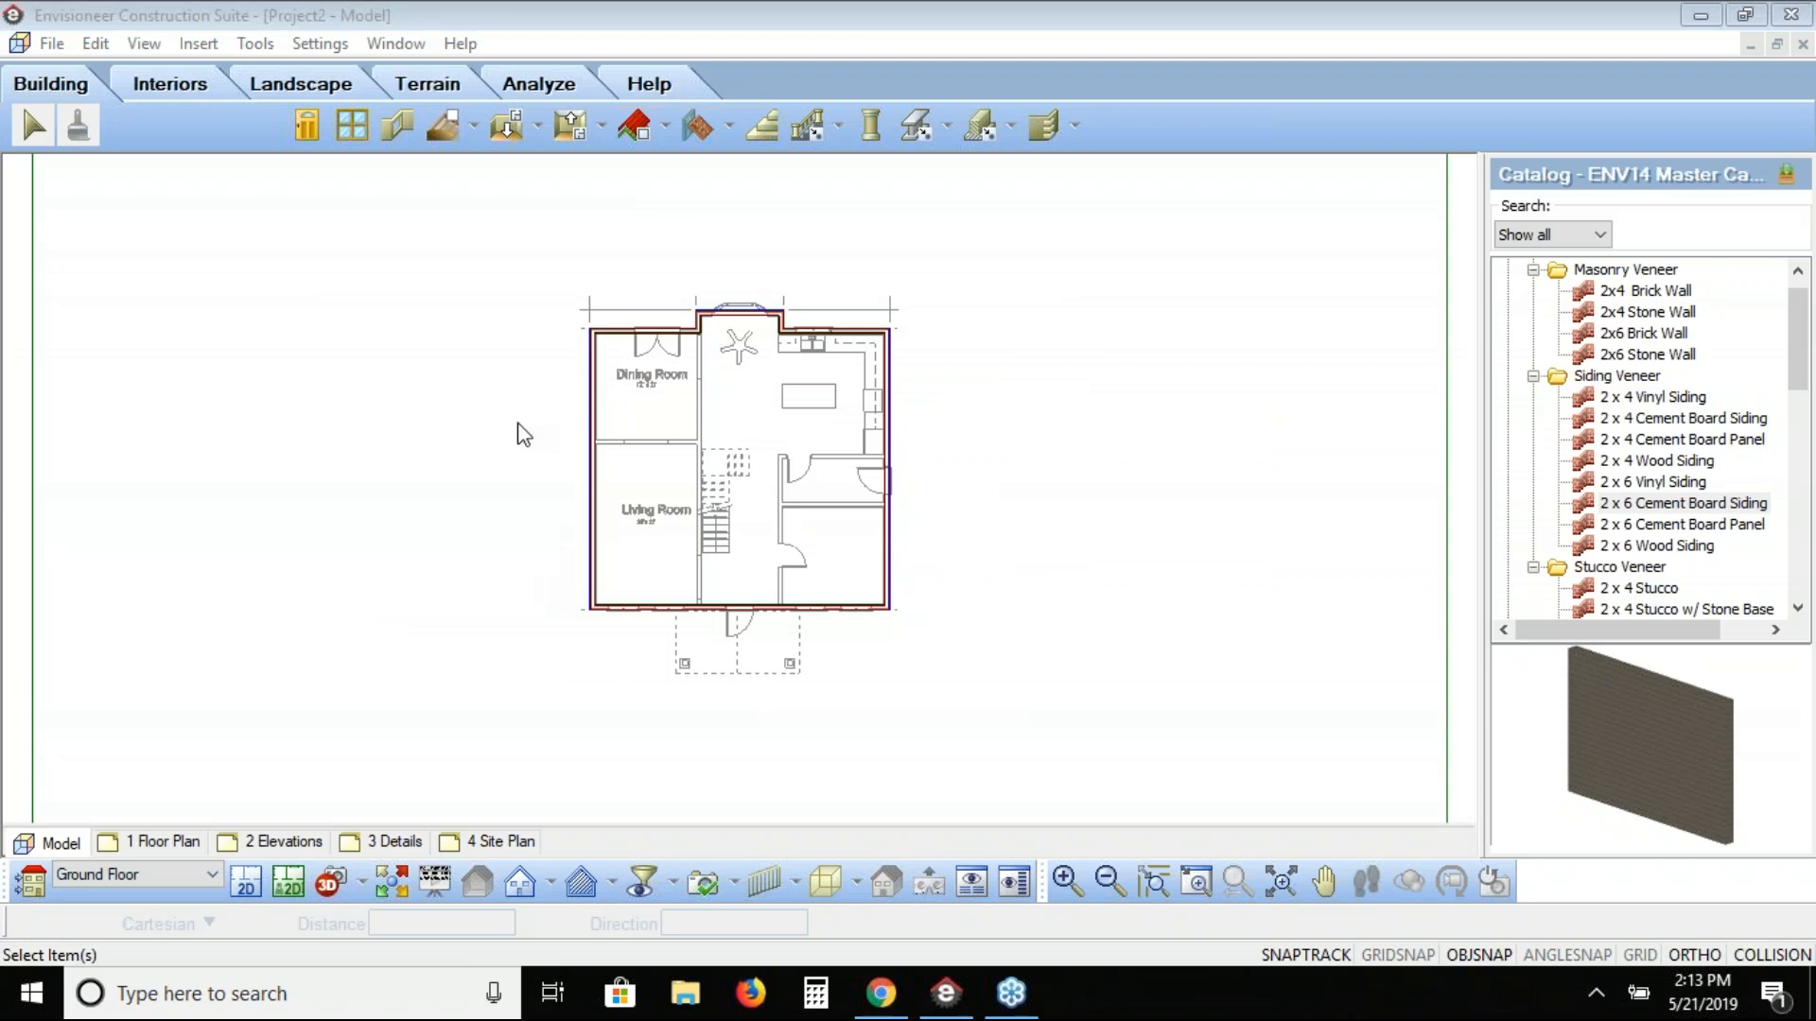
Step: Start a photo board named dog and load the image Charlie.BMP from the Desktop
click(51, 44)
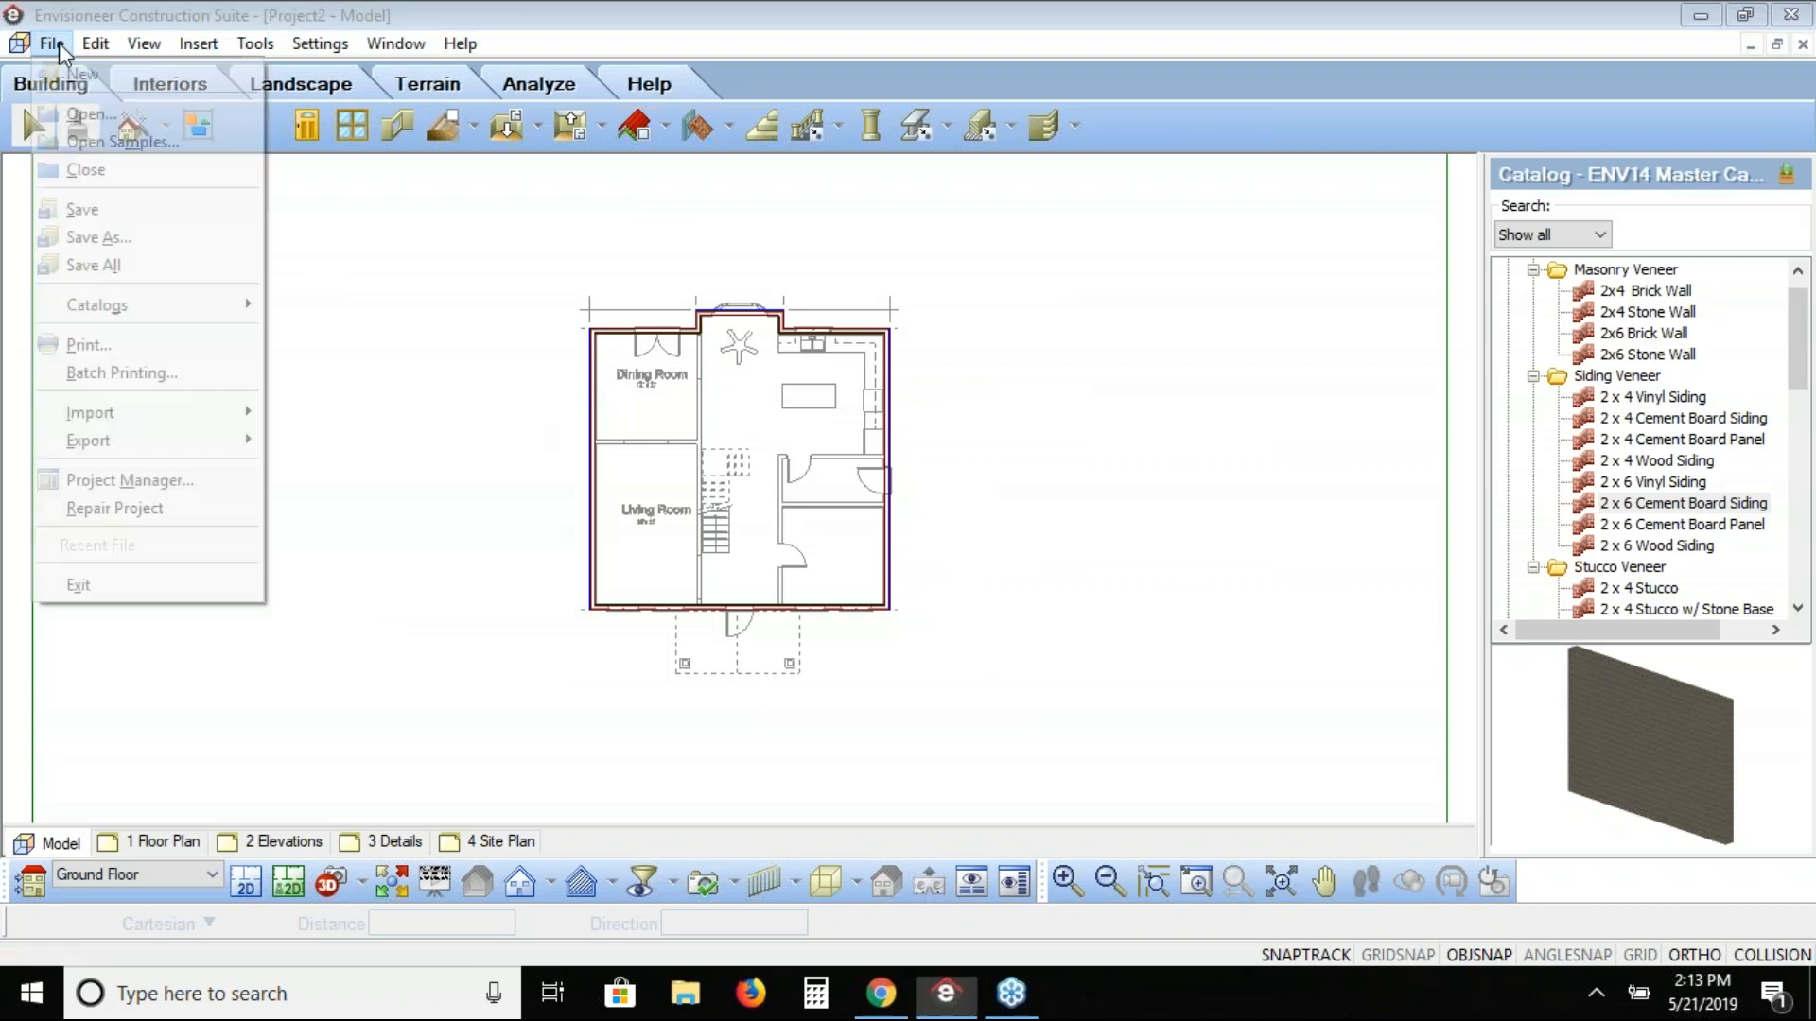
mouse_move(120, 412)
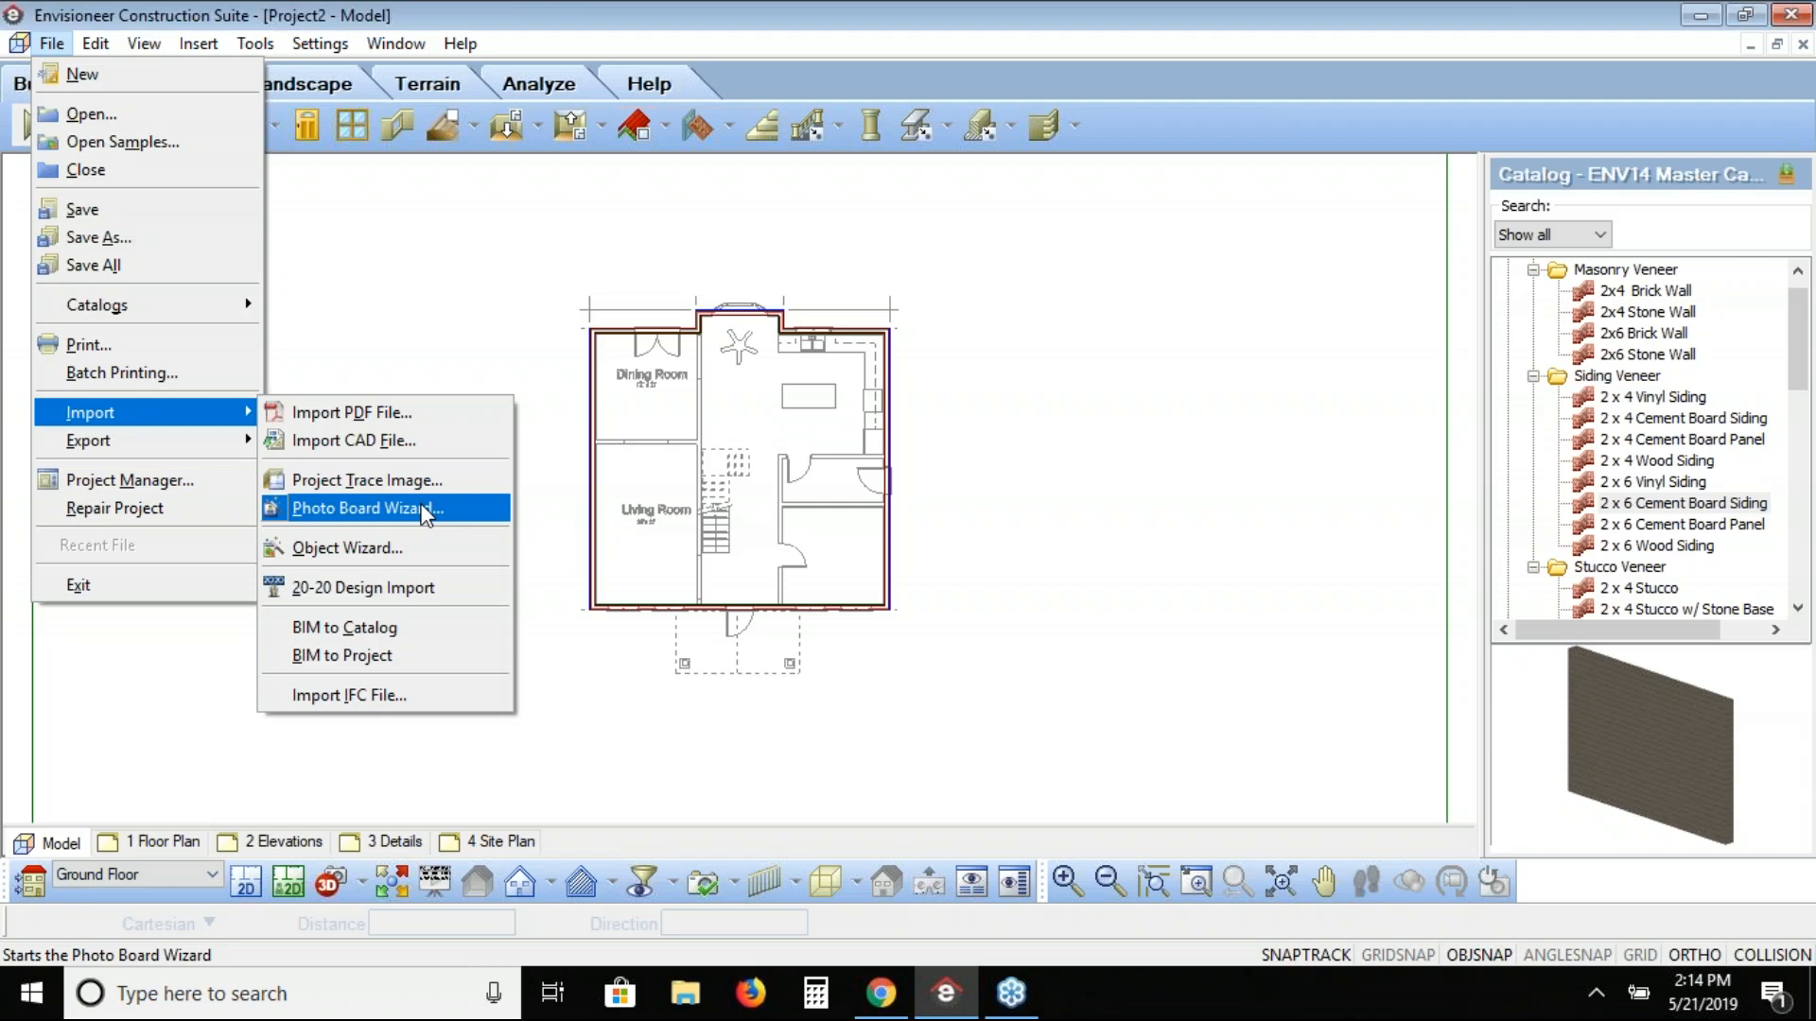
click(368, 511)
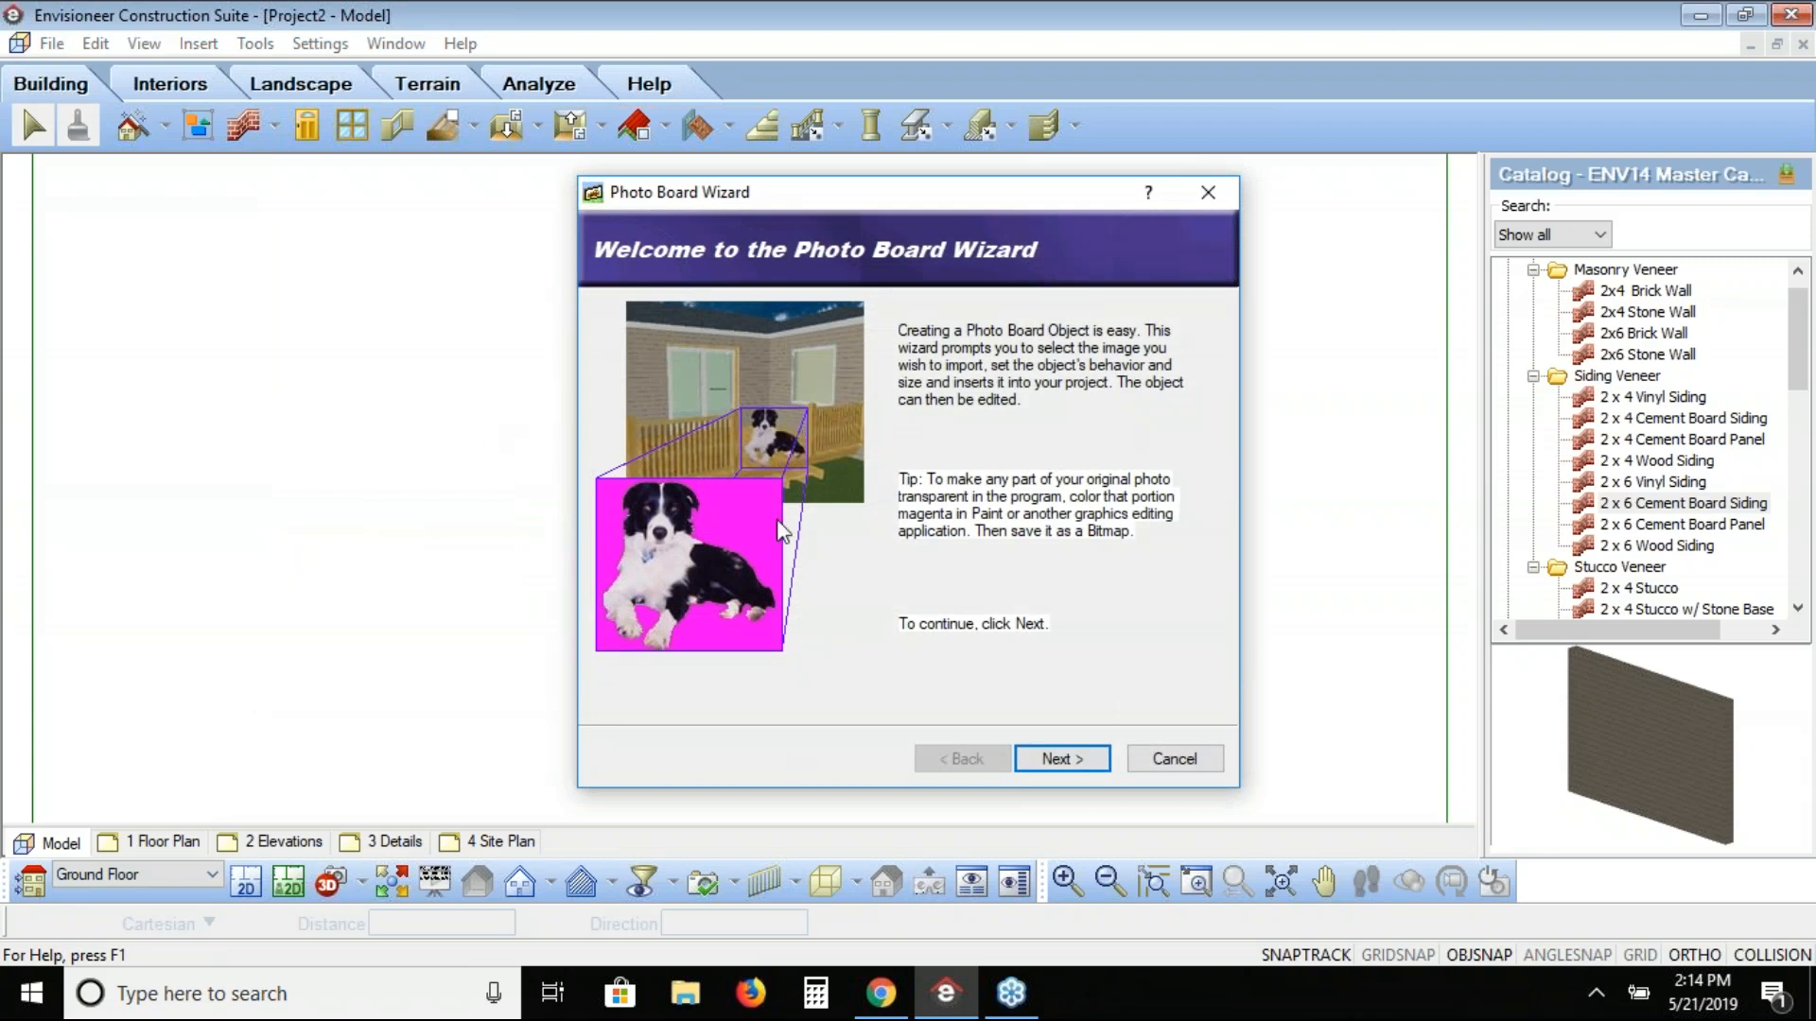
click(1068, 760)
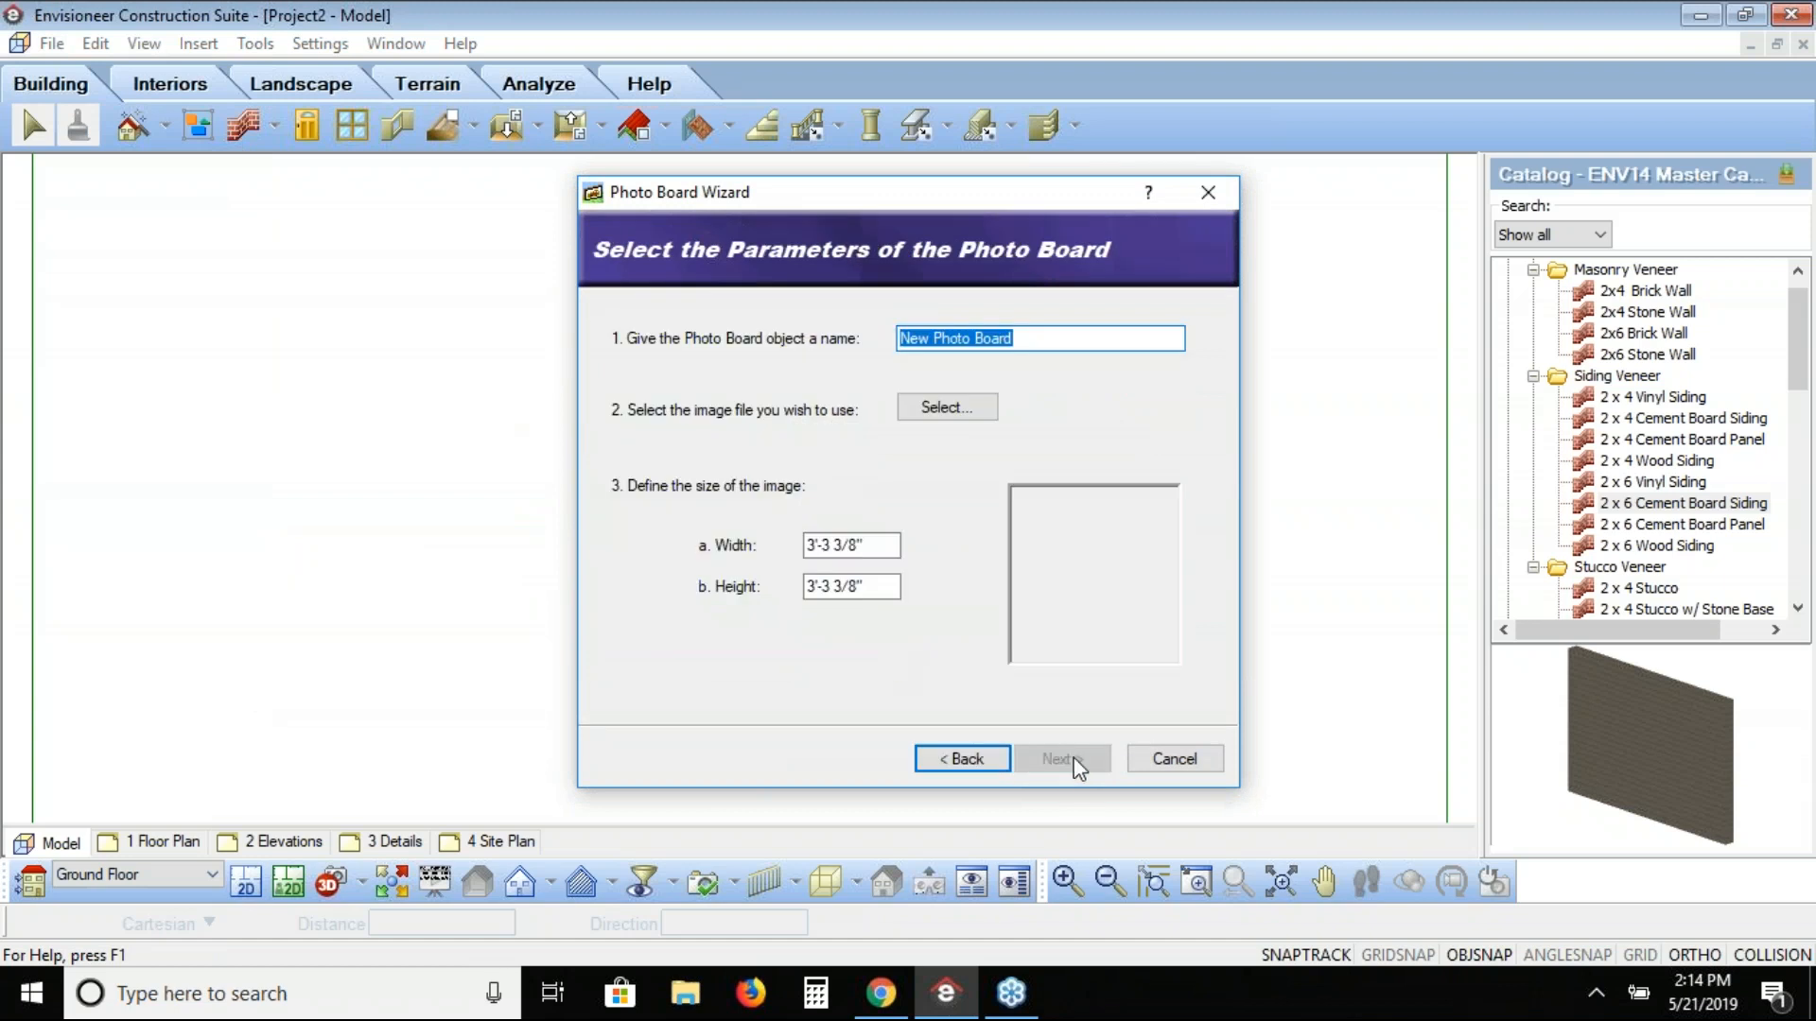
text(dog)
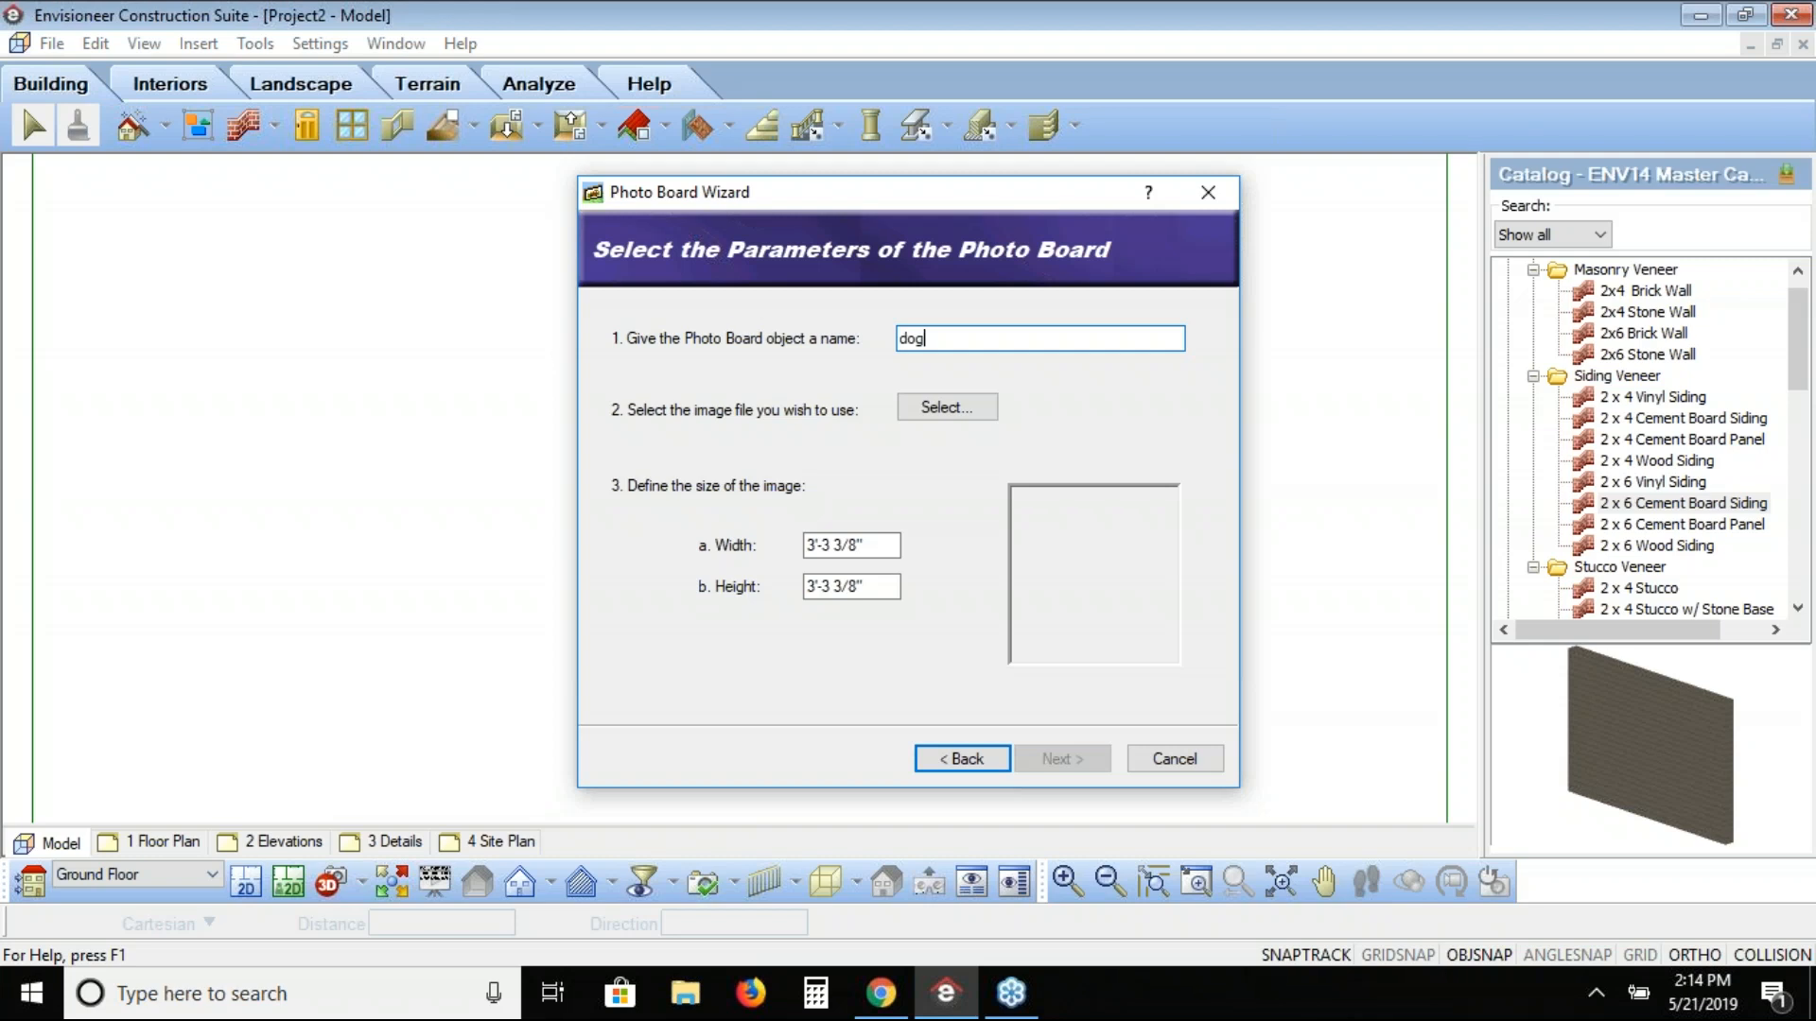
click(967, 410)
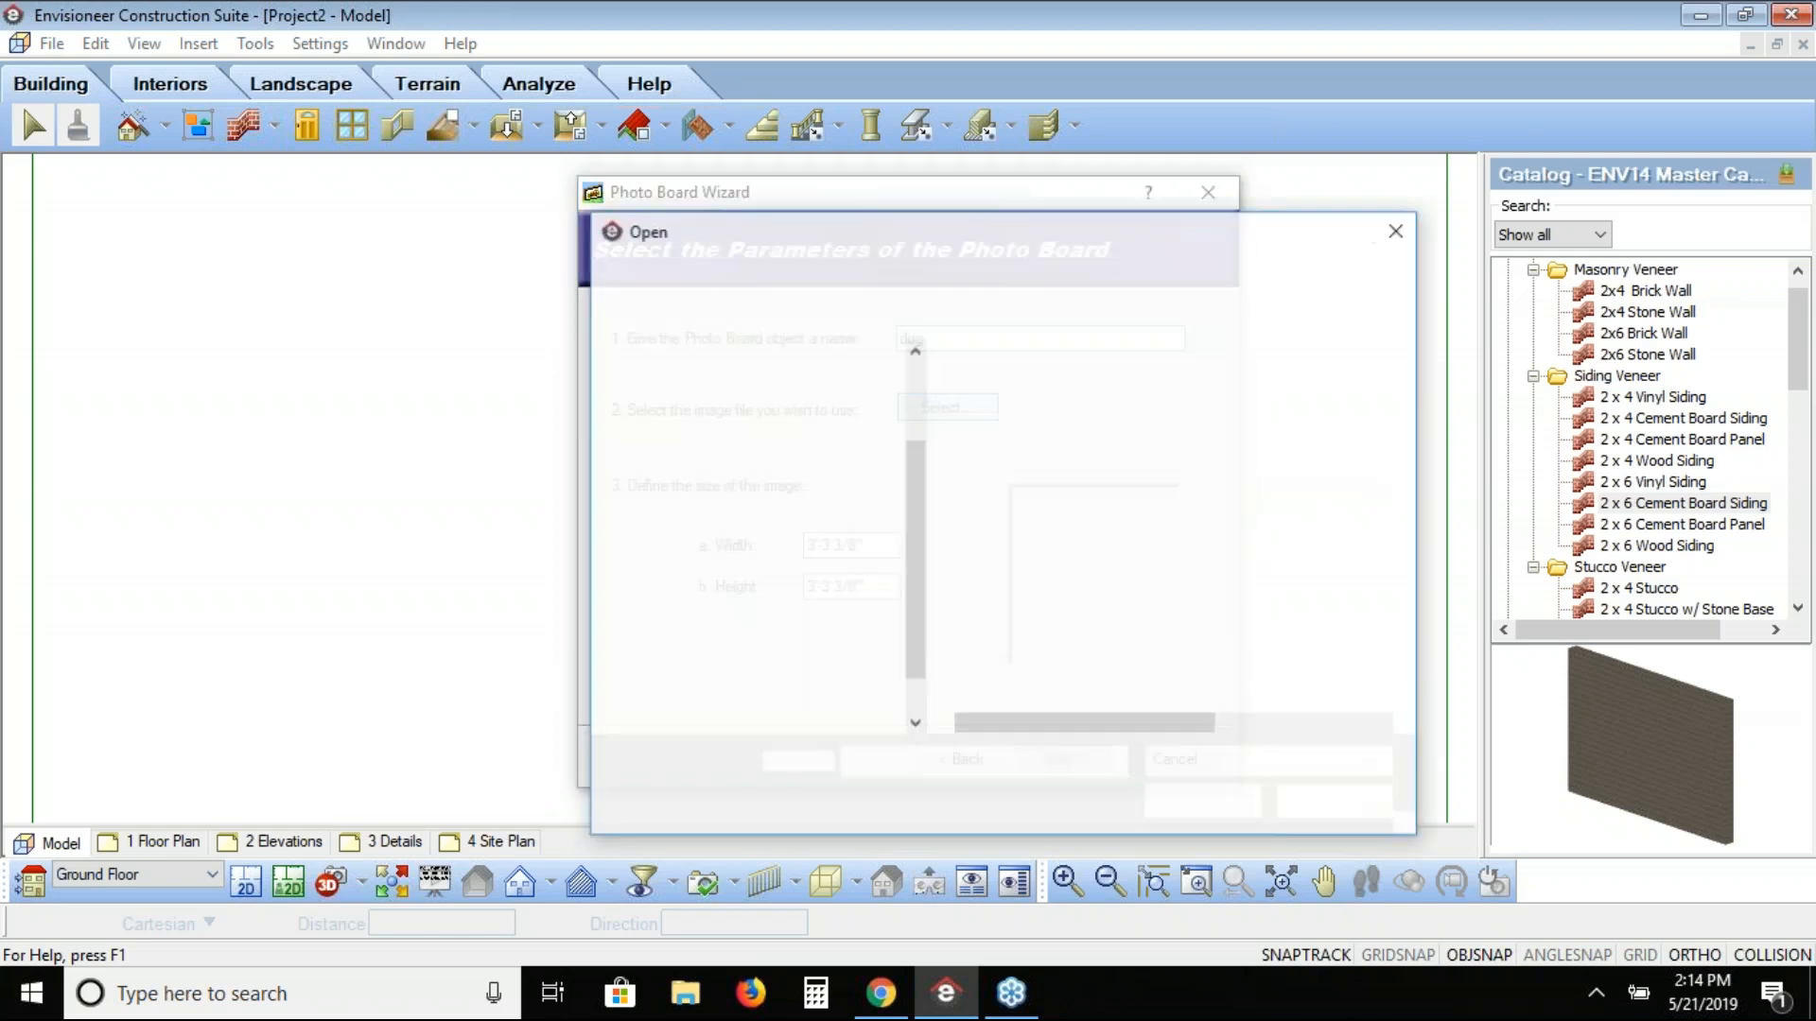
click(1031, 397)
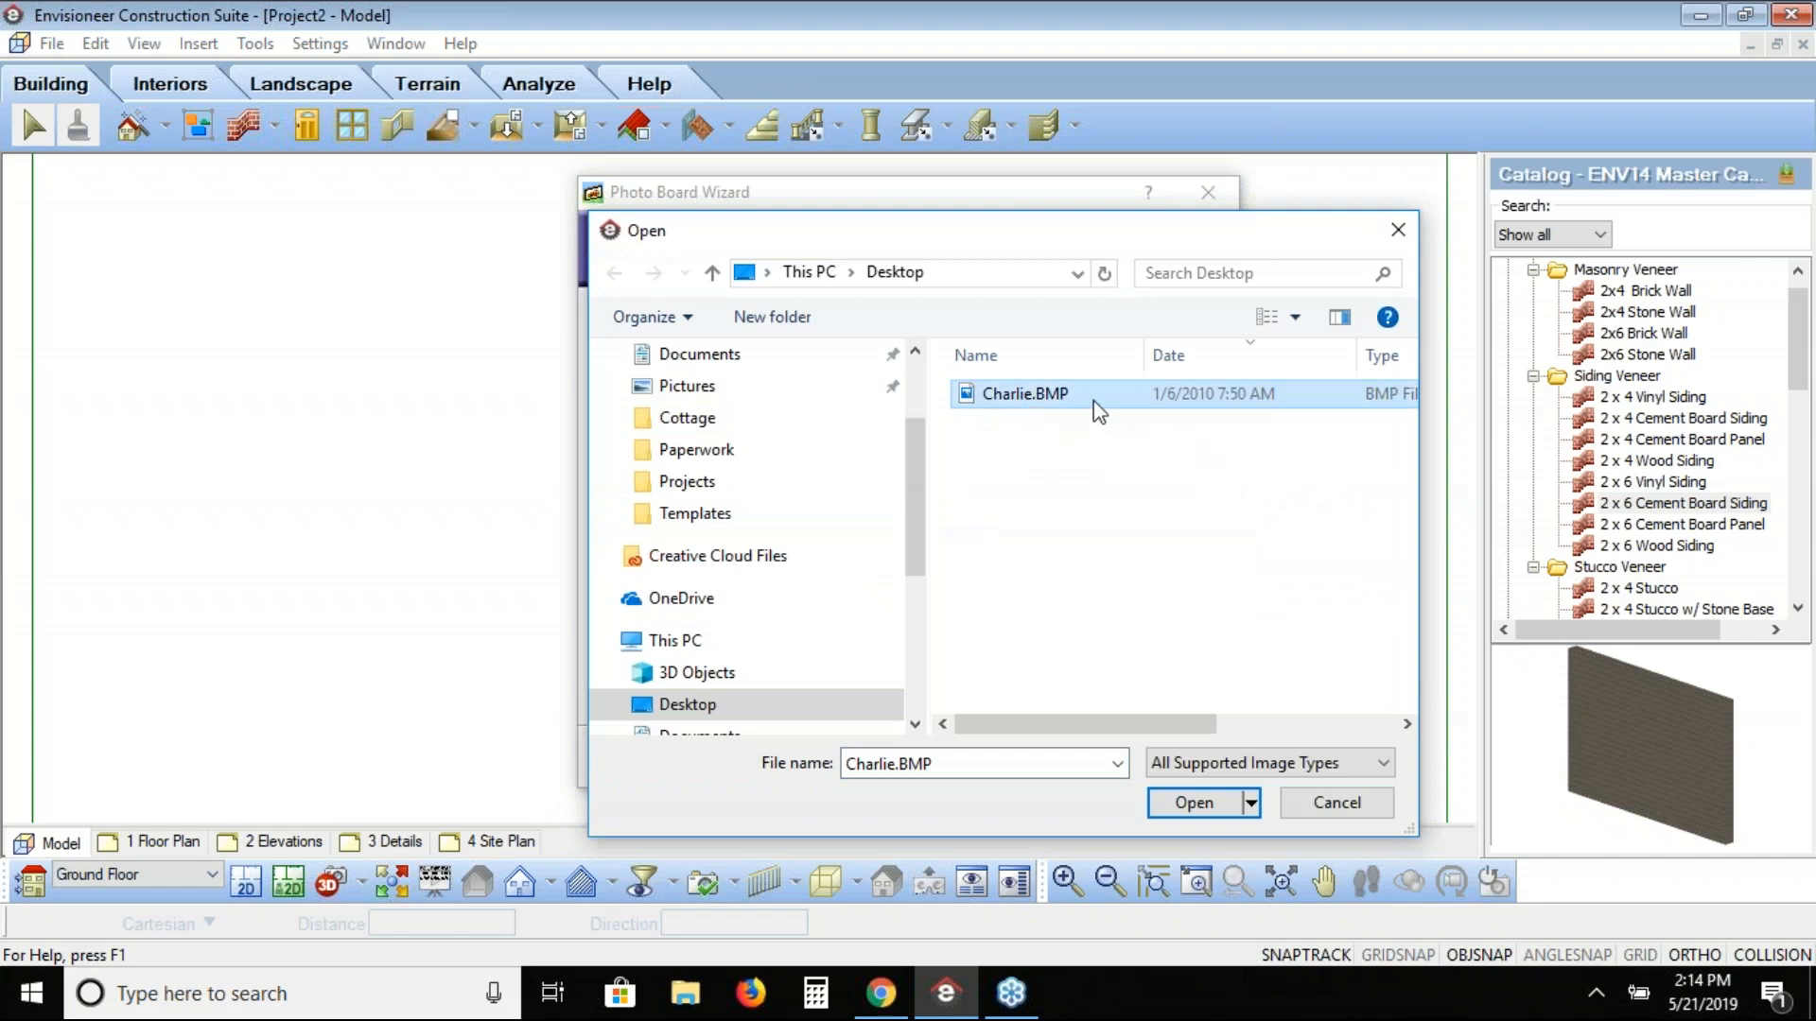
click(1239, 765)
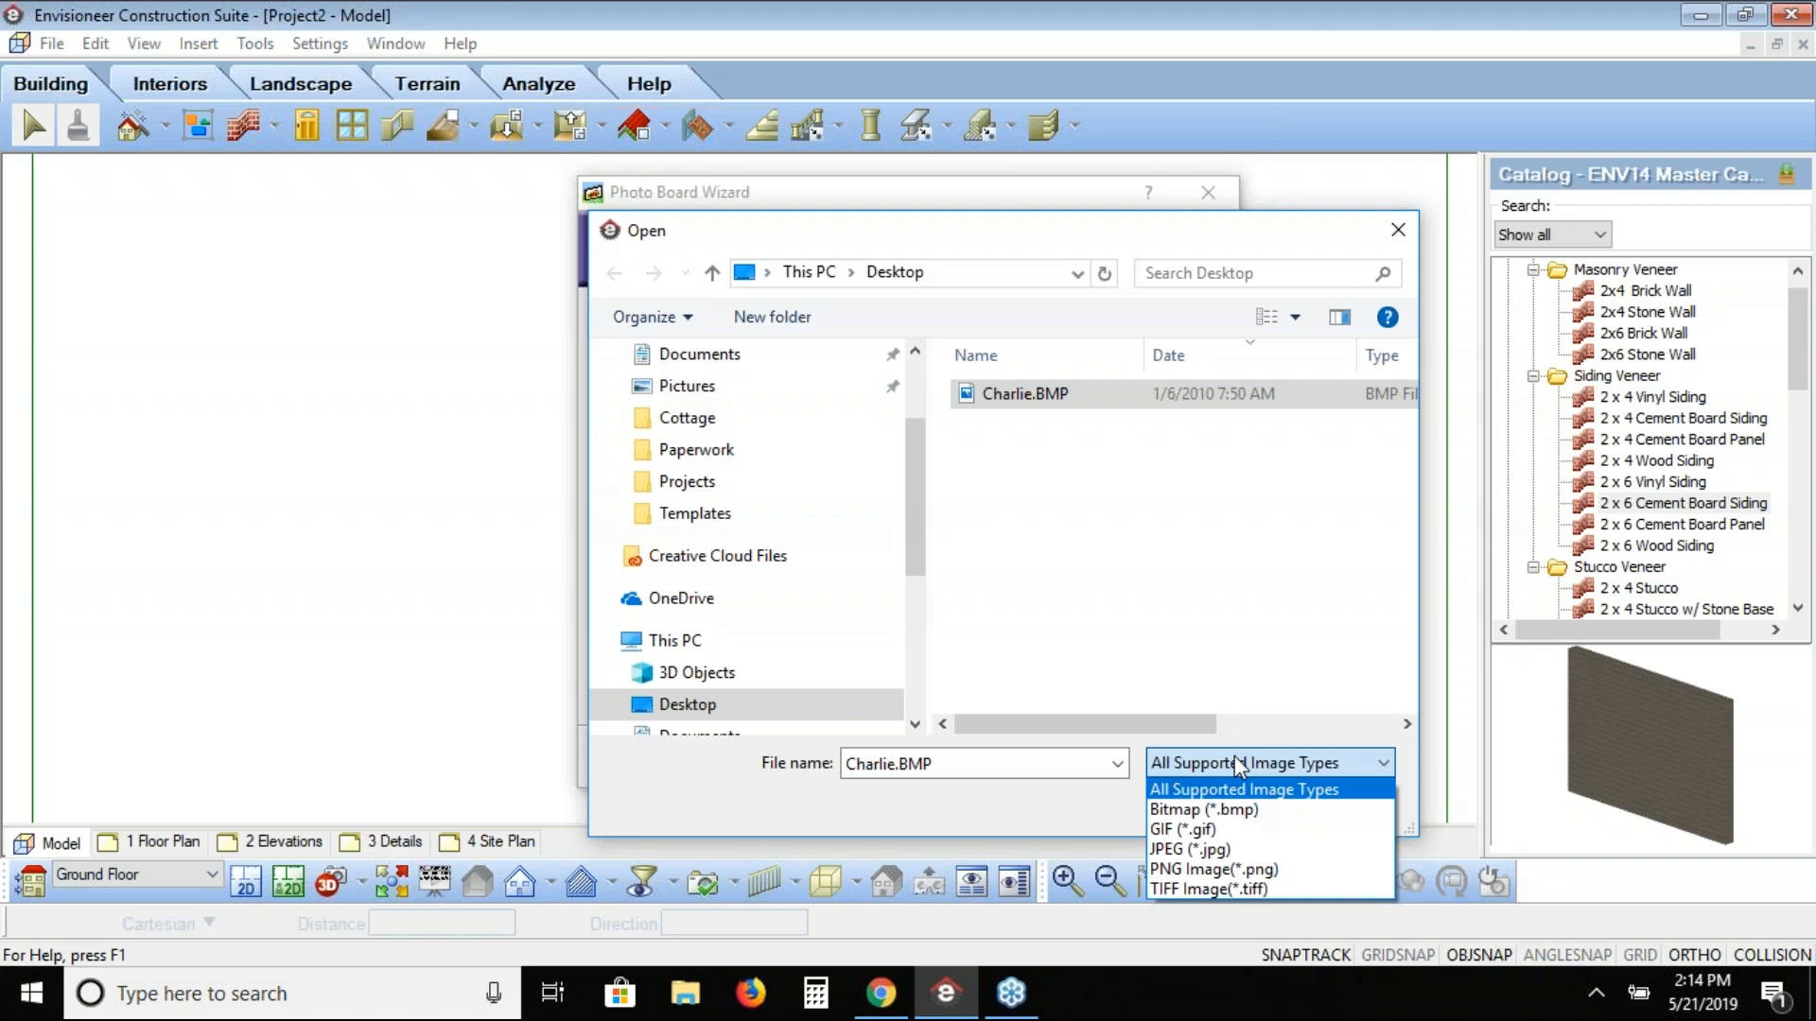
click(1064, 806)
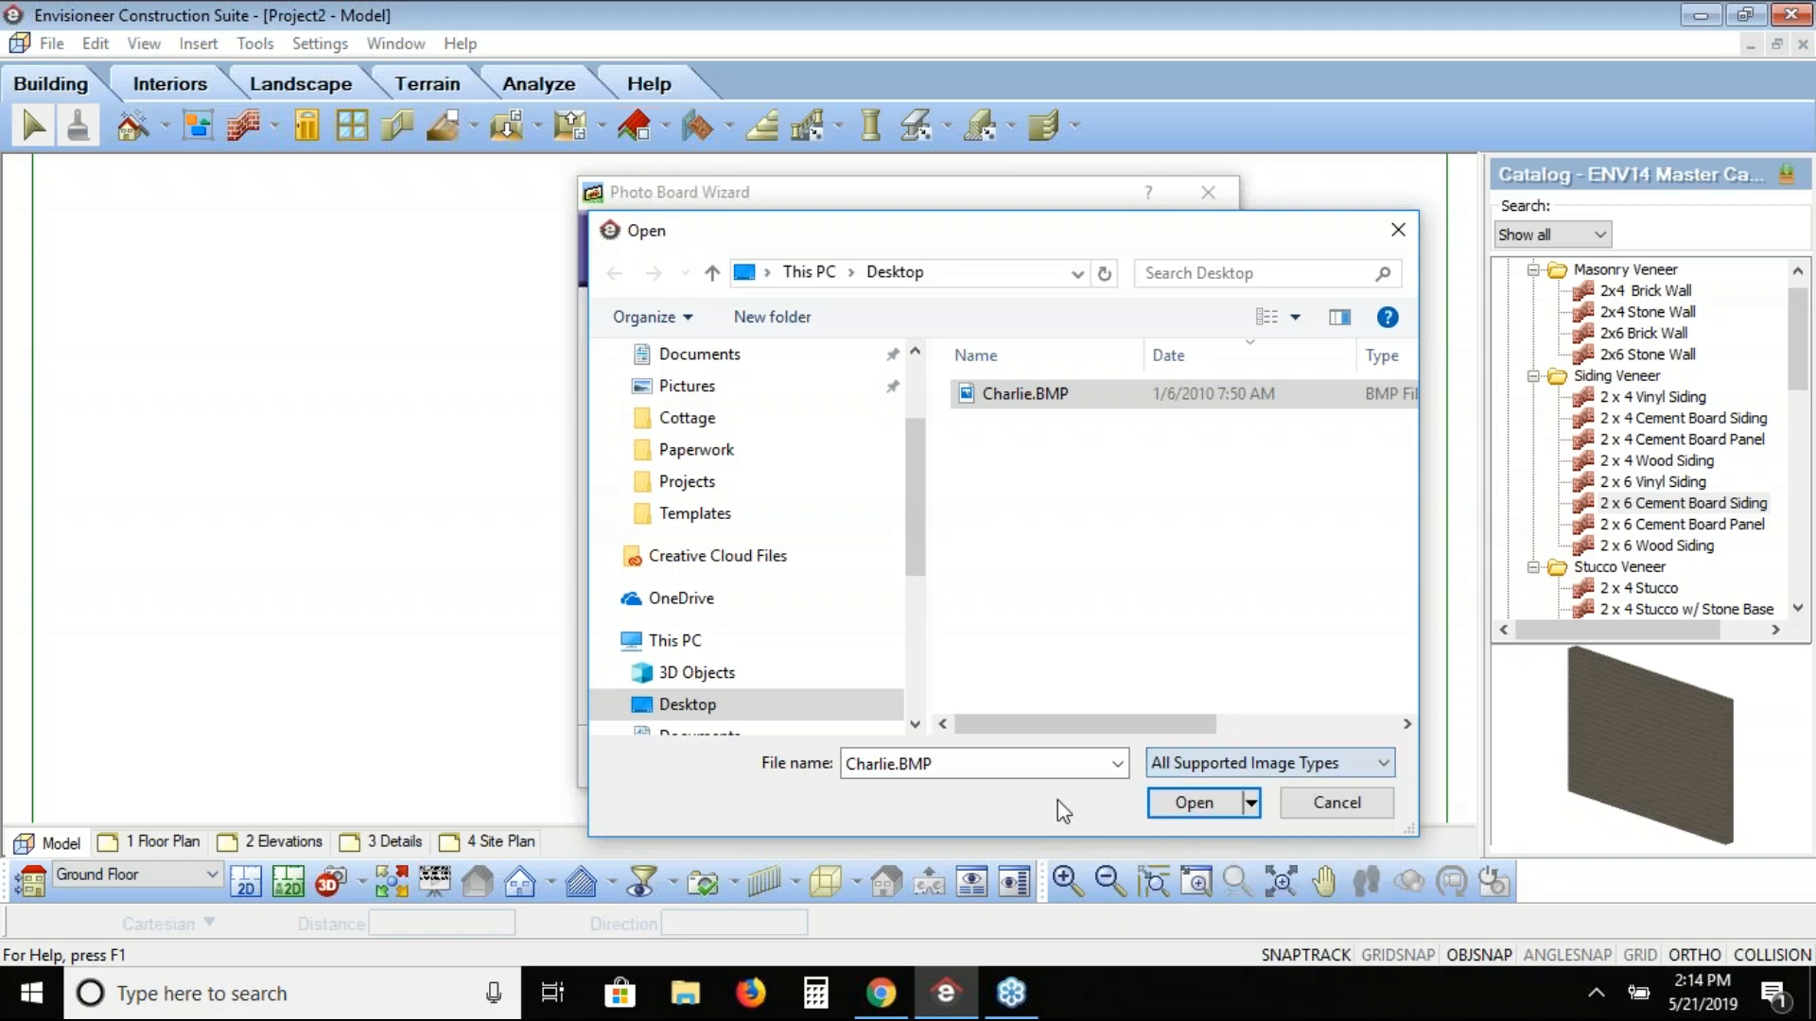
click(1213, 815)
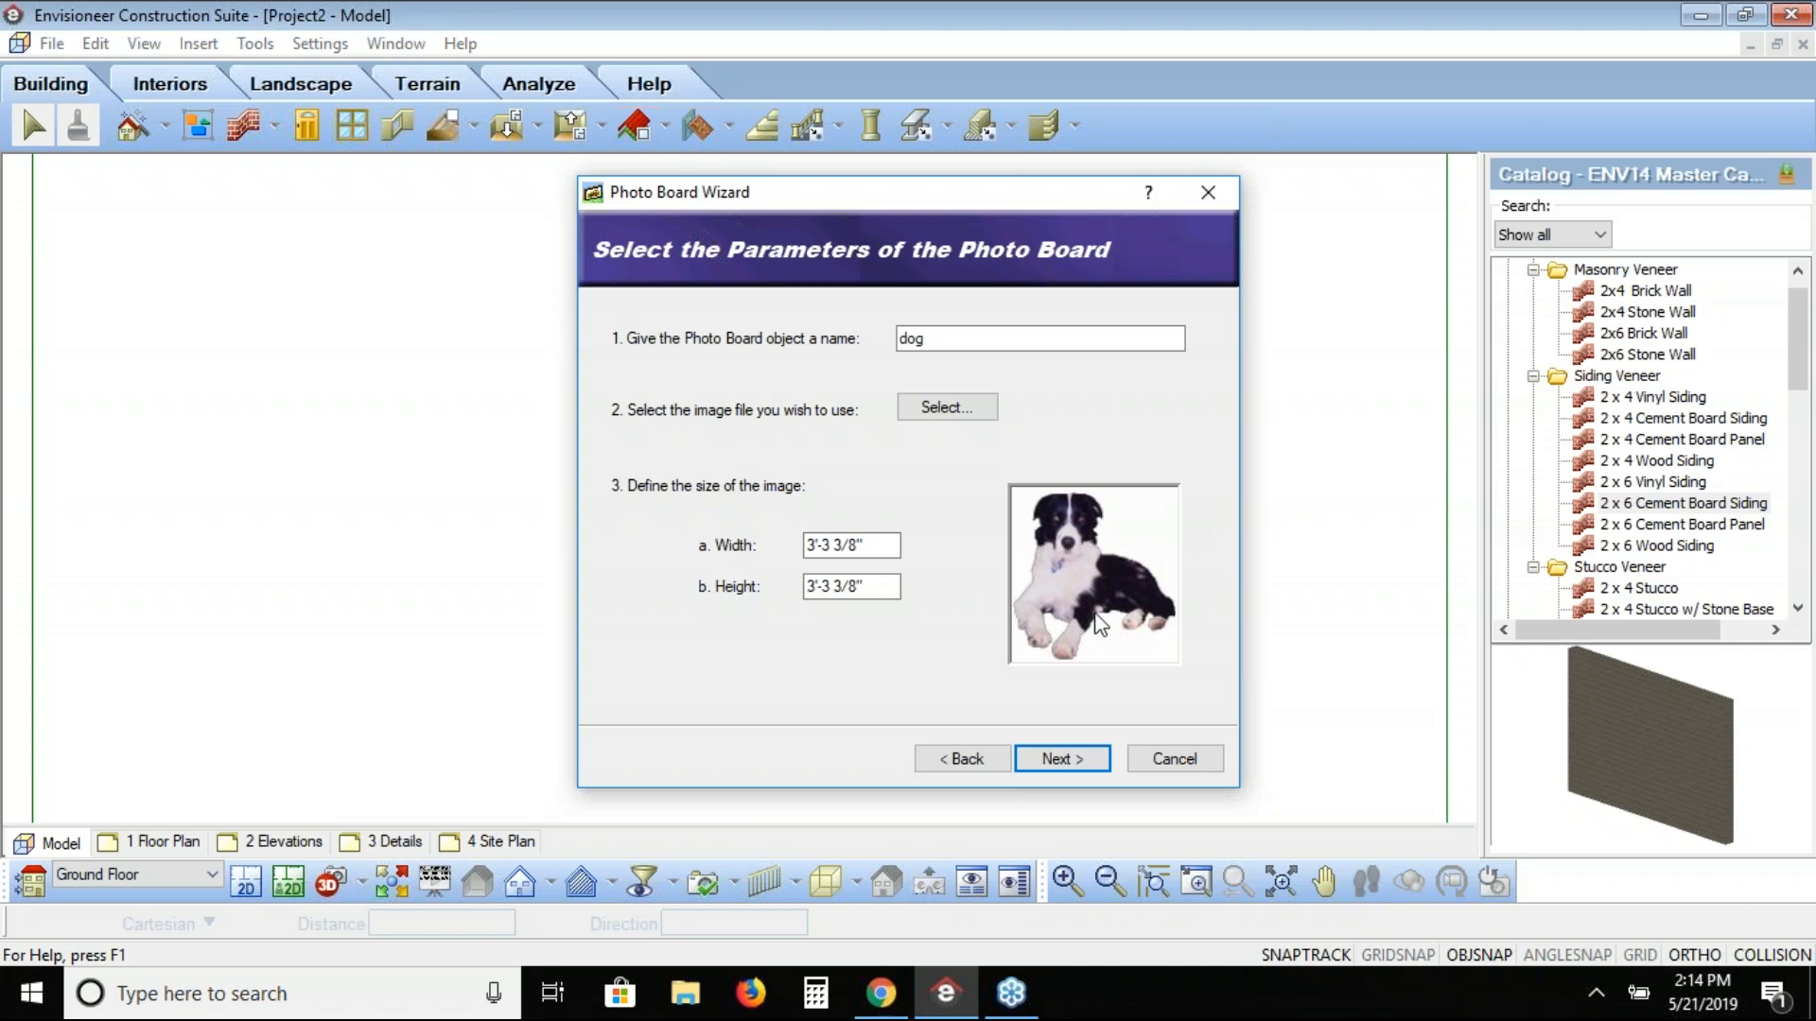
Step: Set the dog photo board's height to 2 feet and continue to its behavior options
click(863, 589)
drag(863, 589, 794, 591)
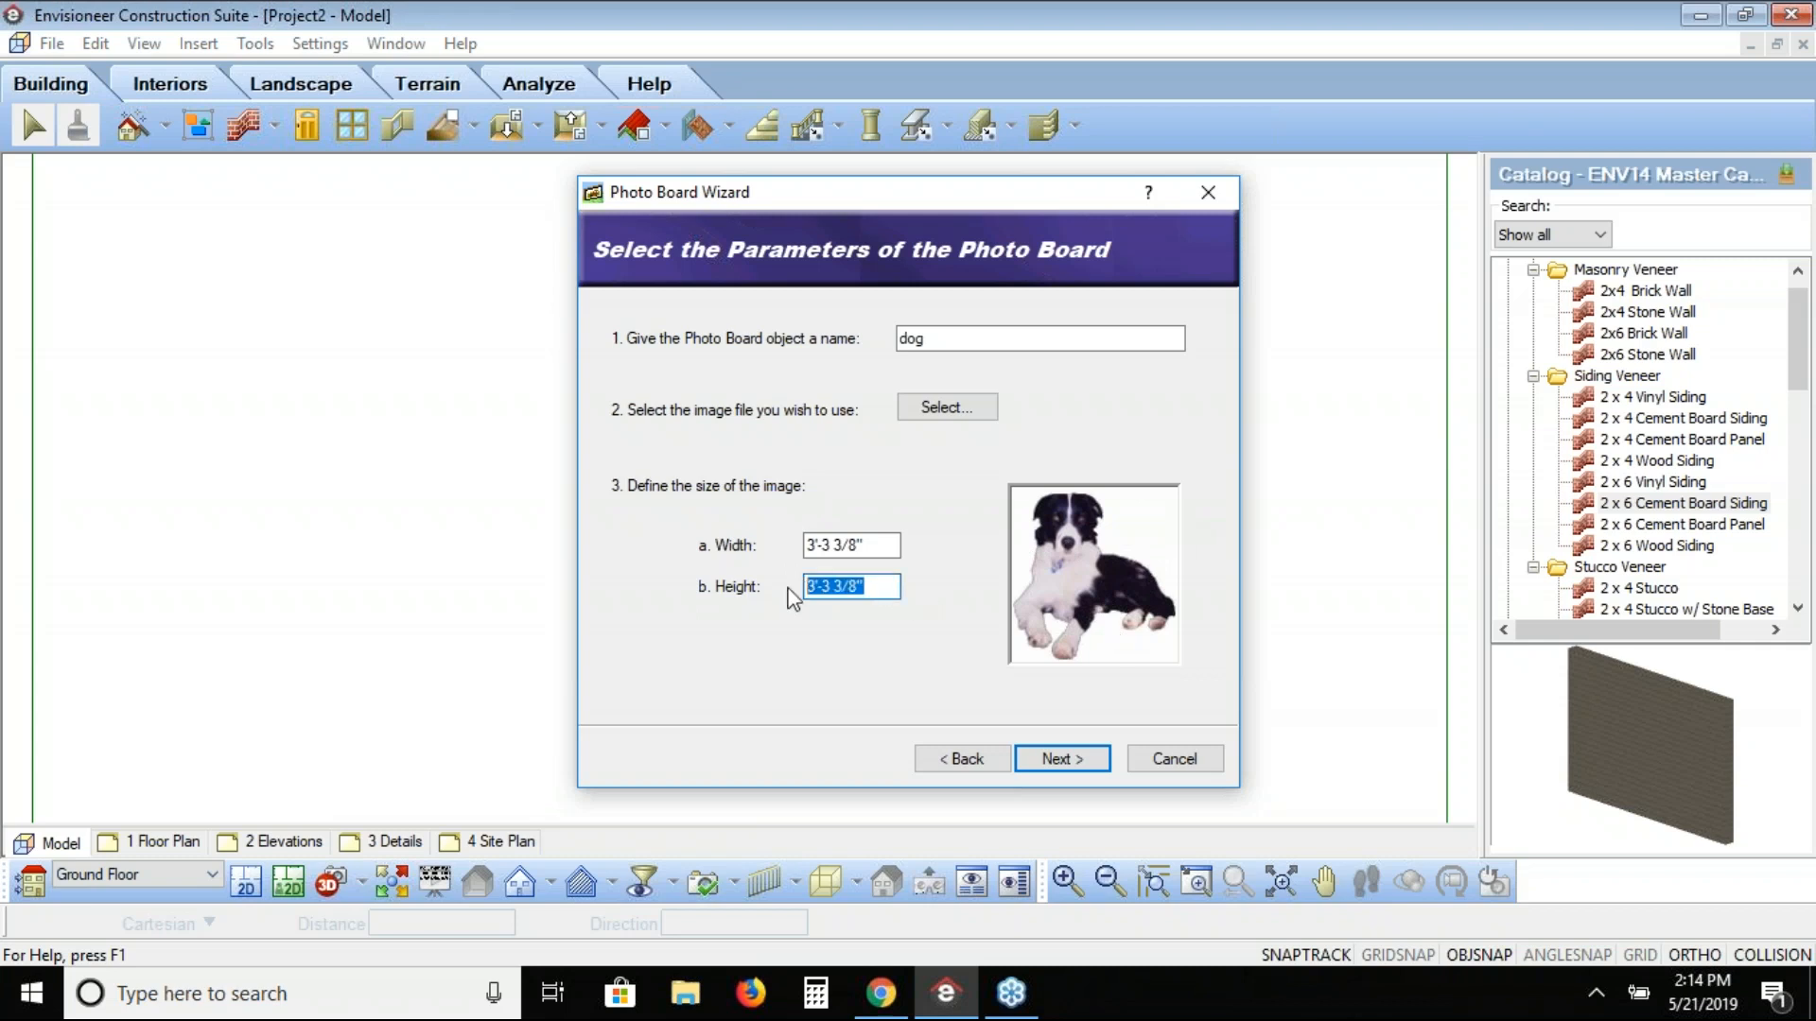
text(2)
click(879, 547)
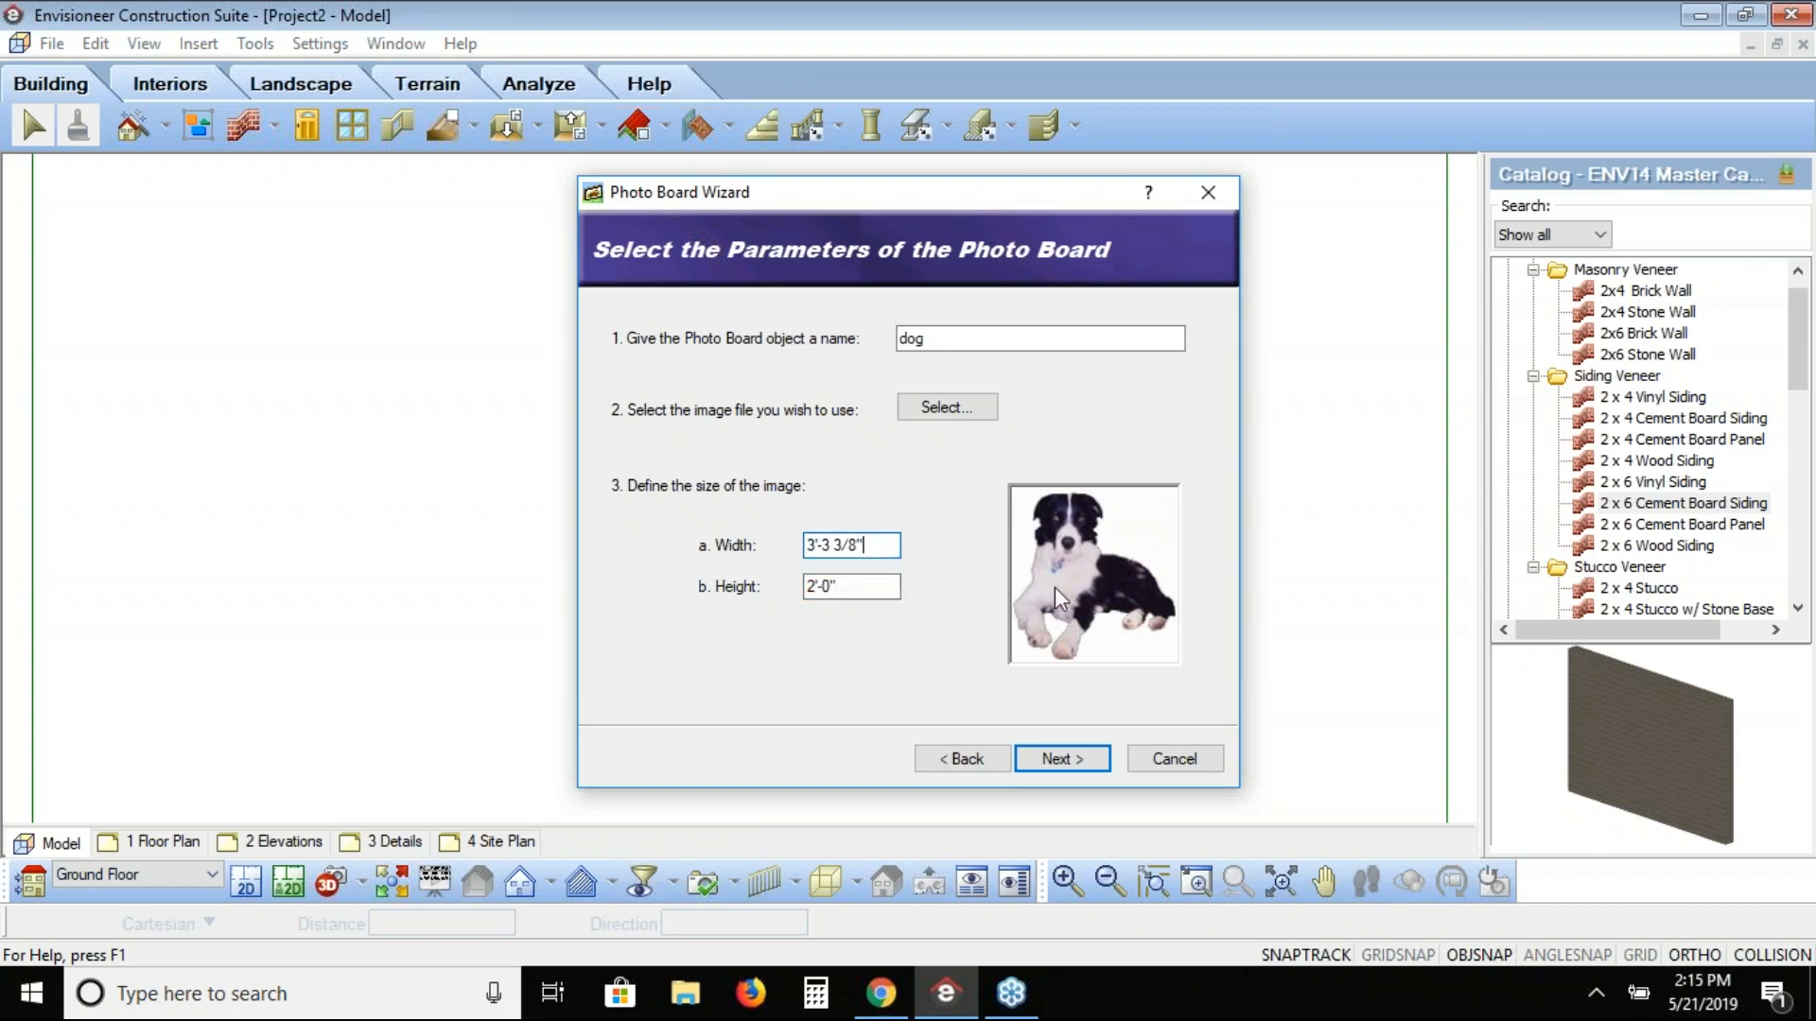
click(1053, 760)
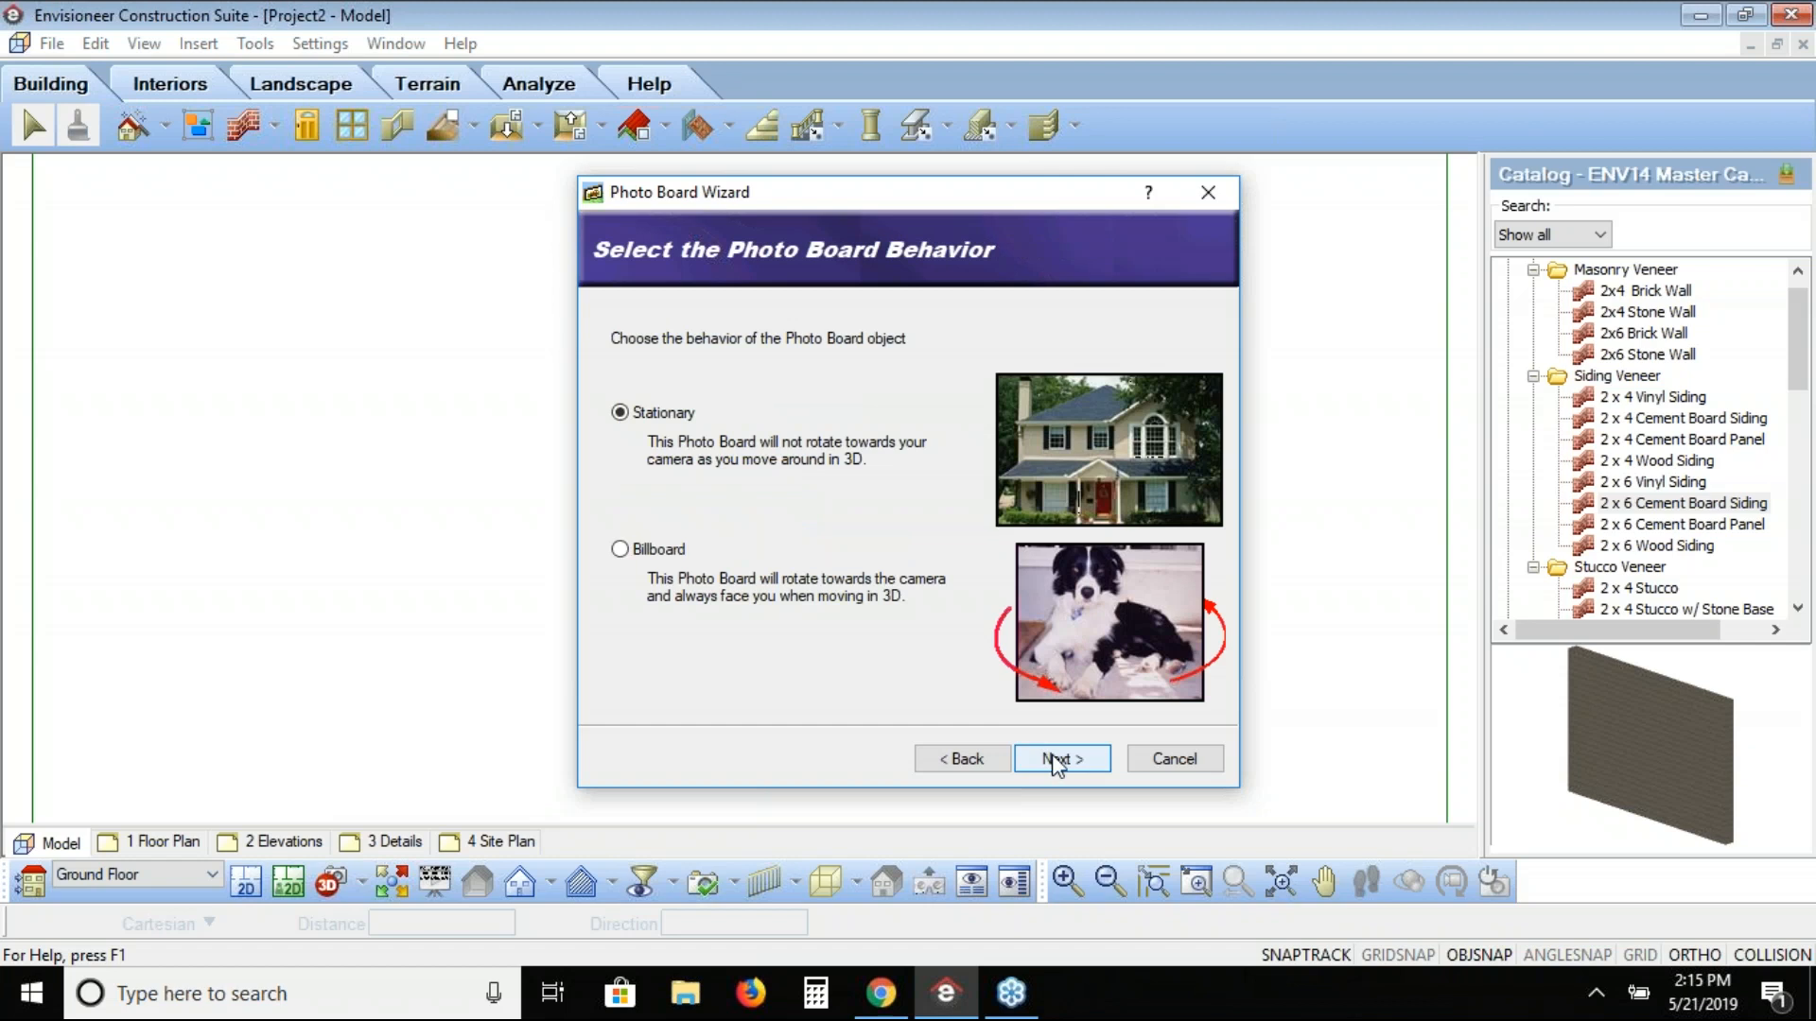
Step: Give the photo board Billboard behavior and place two copies outside the building, near the front corner of the Living Room
click(1053, 759)
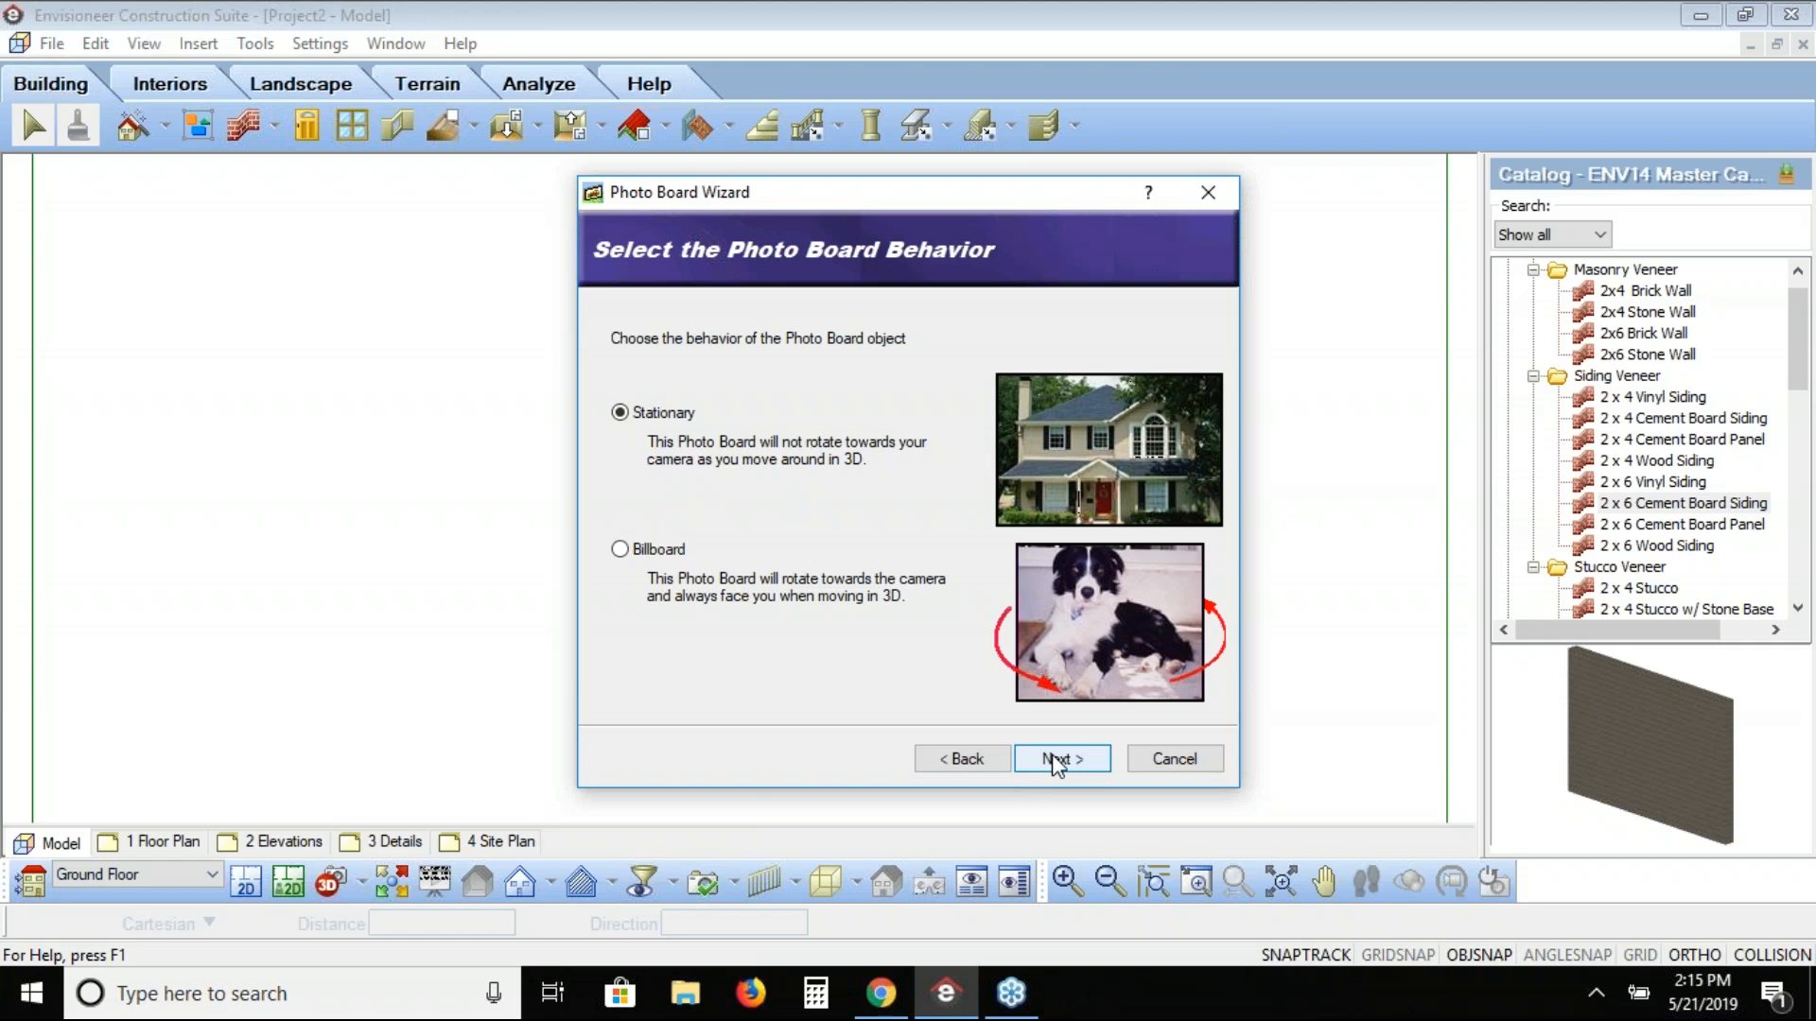
click(625, 552)
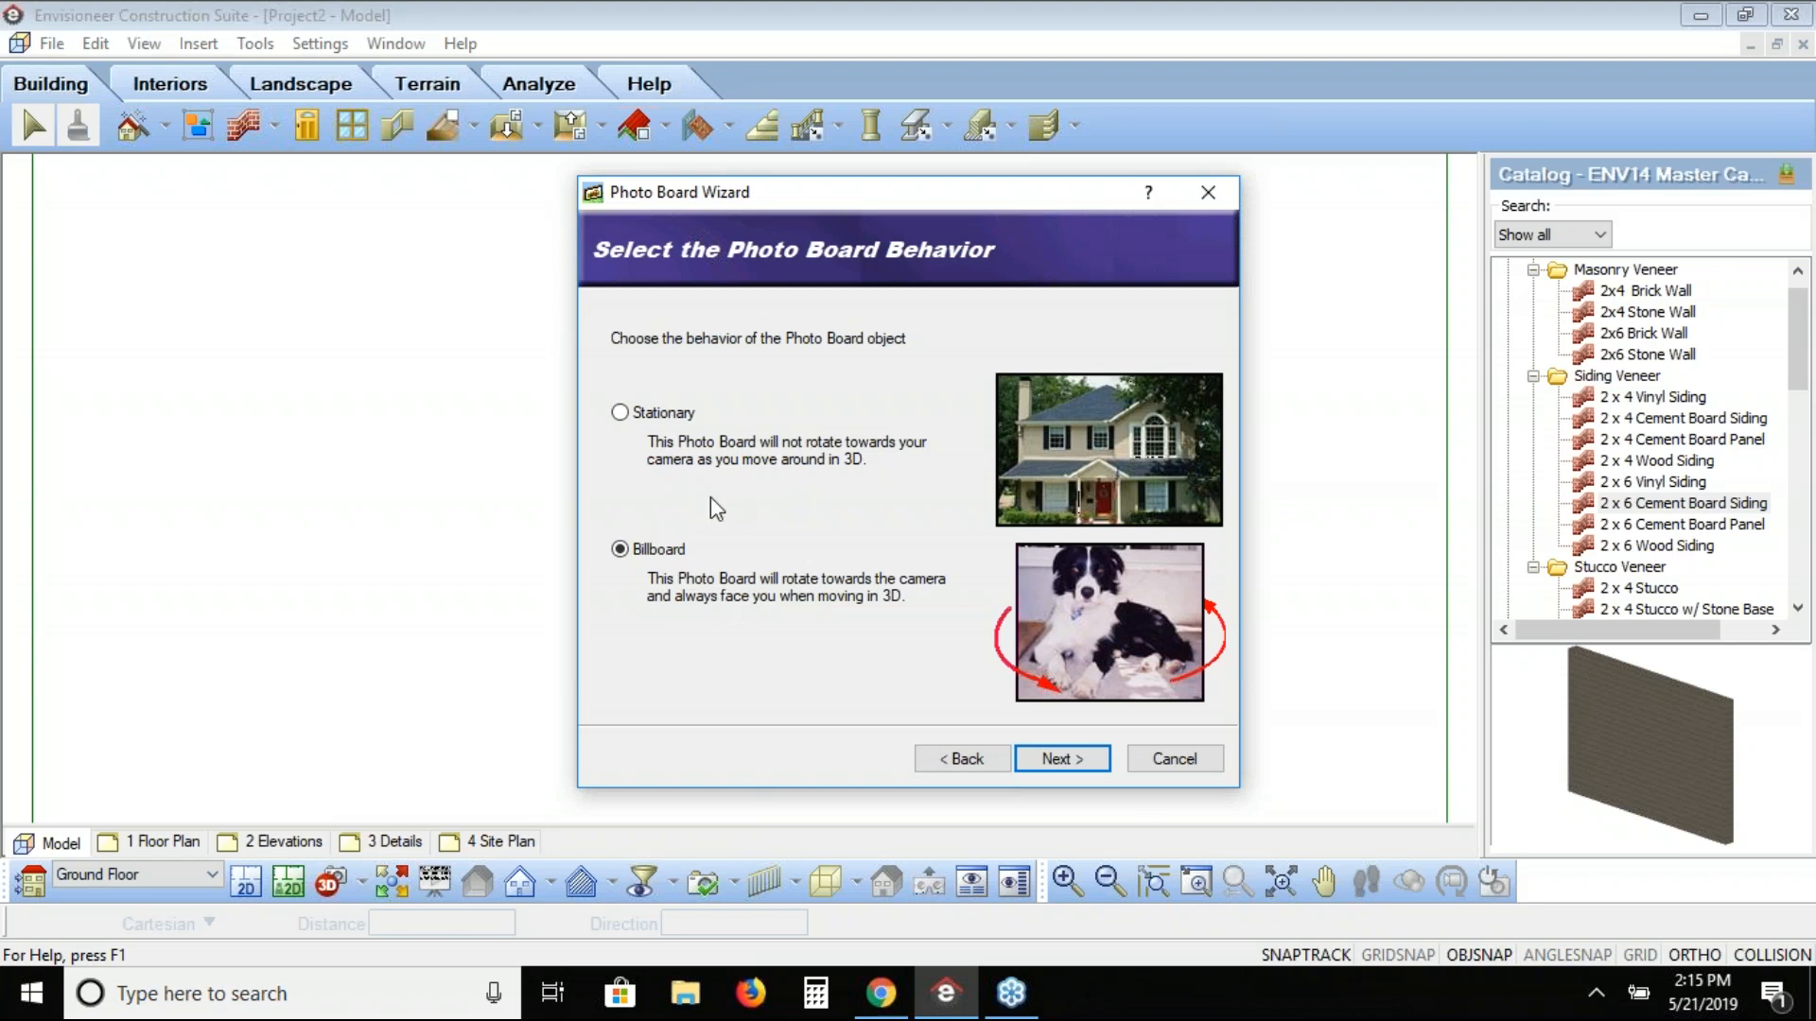
click(1073, 765)
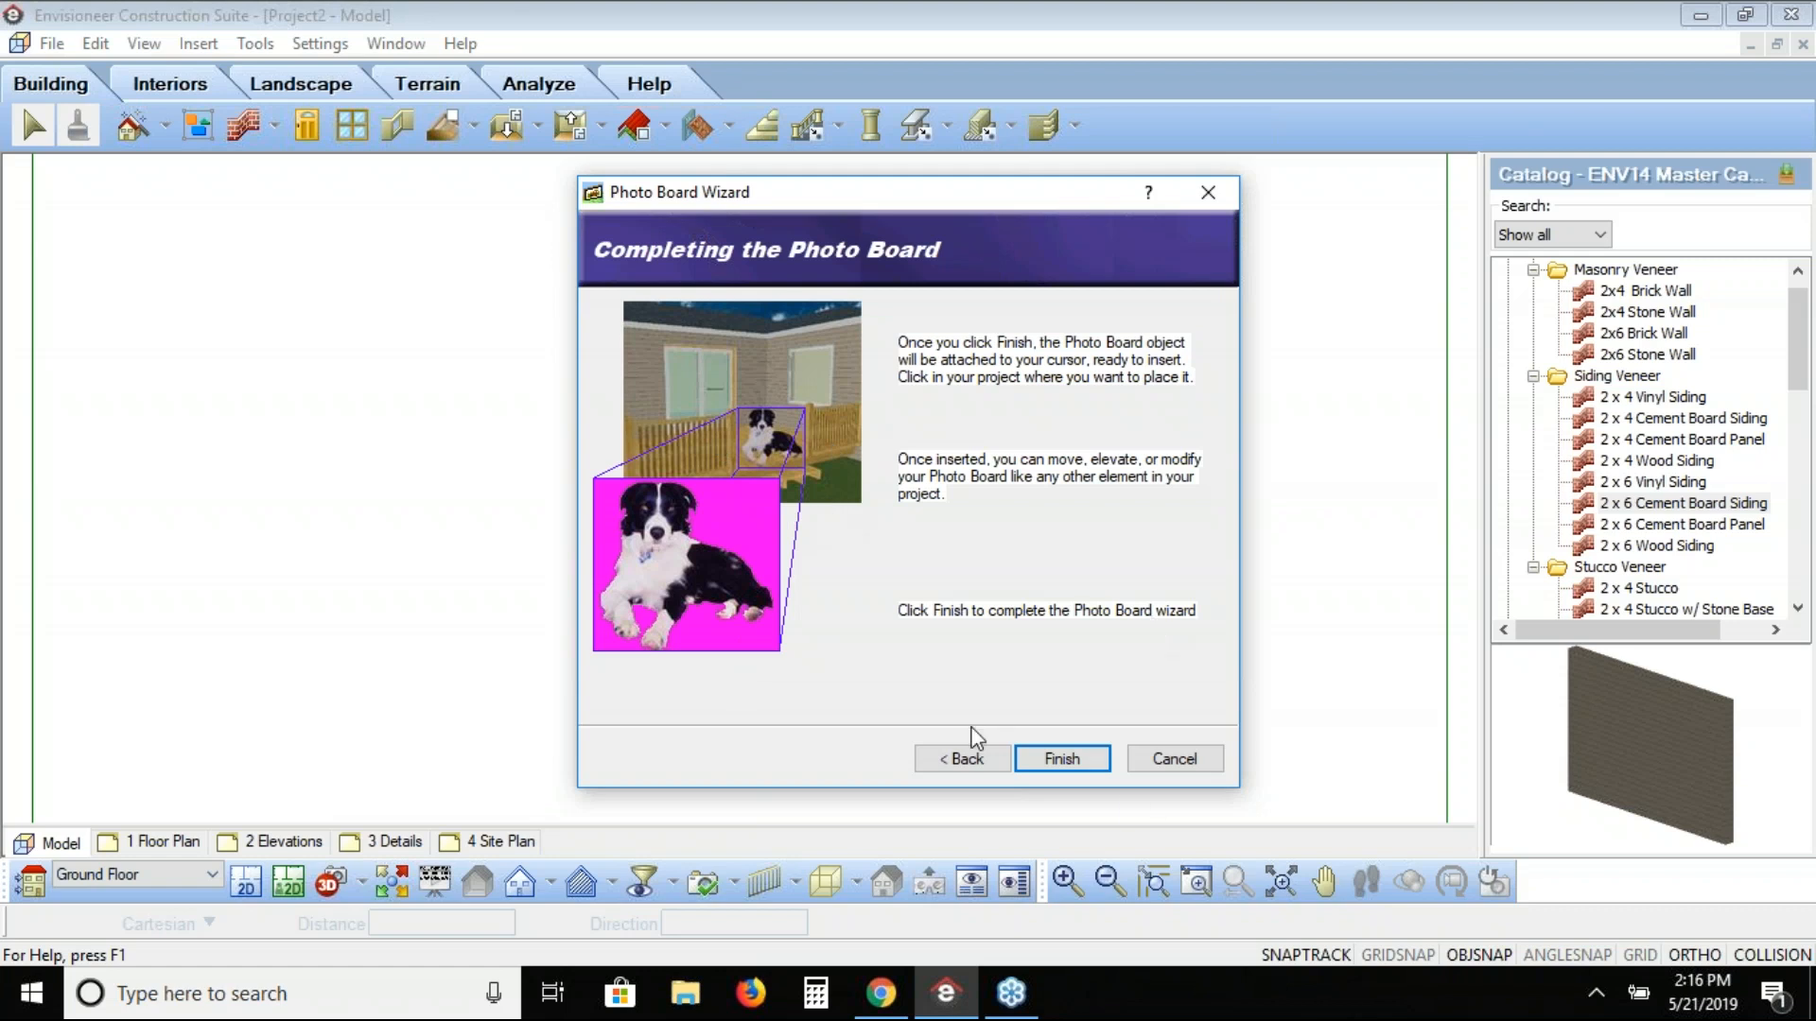
click(1057, 759)
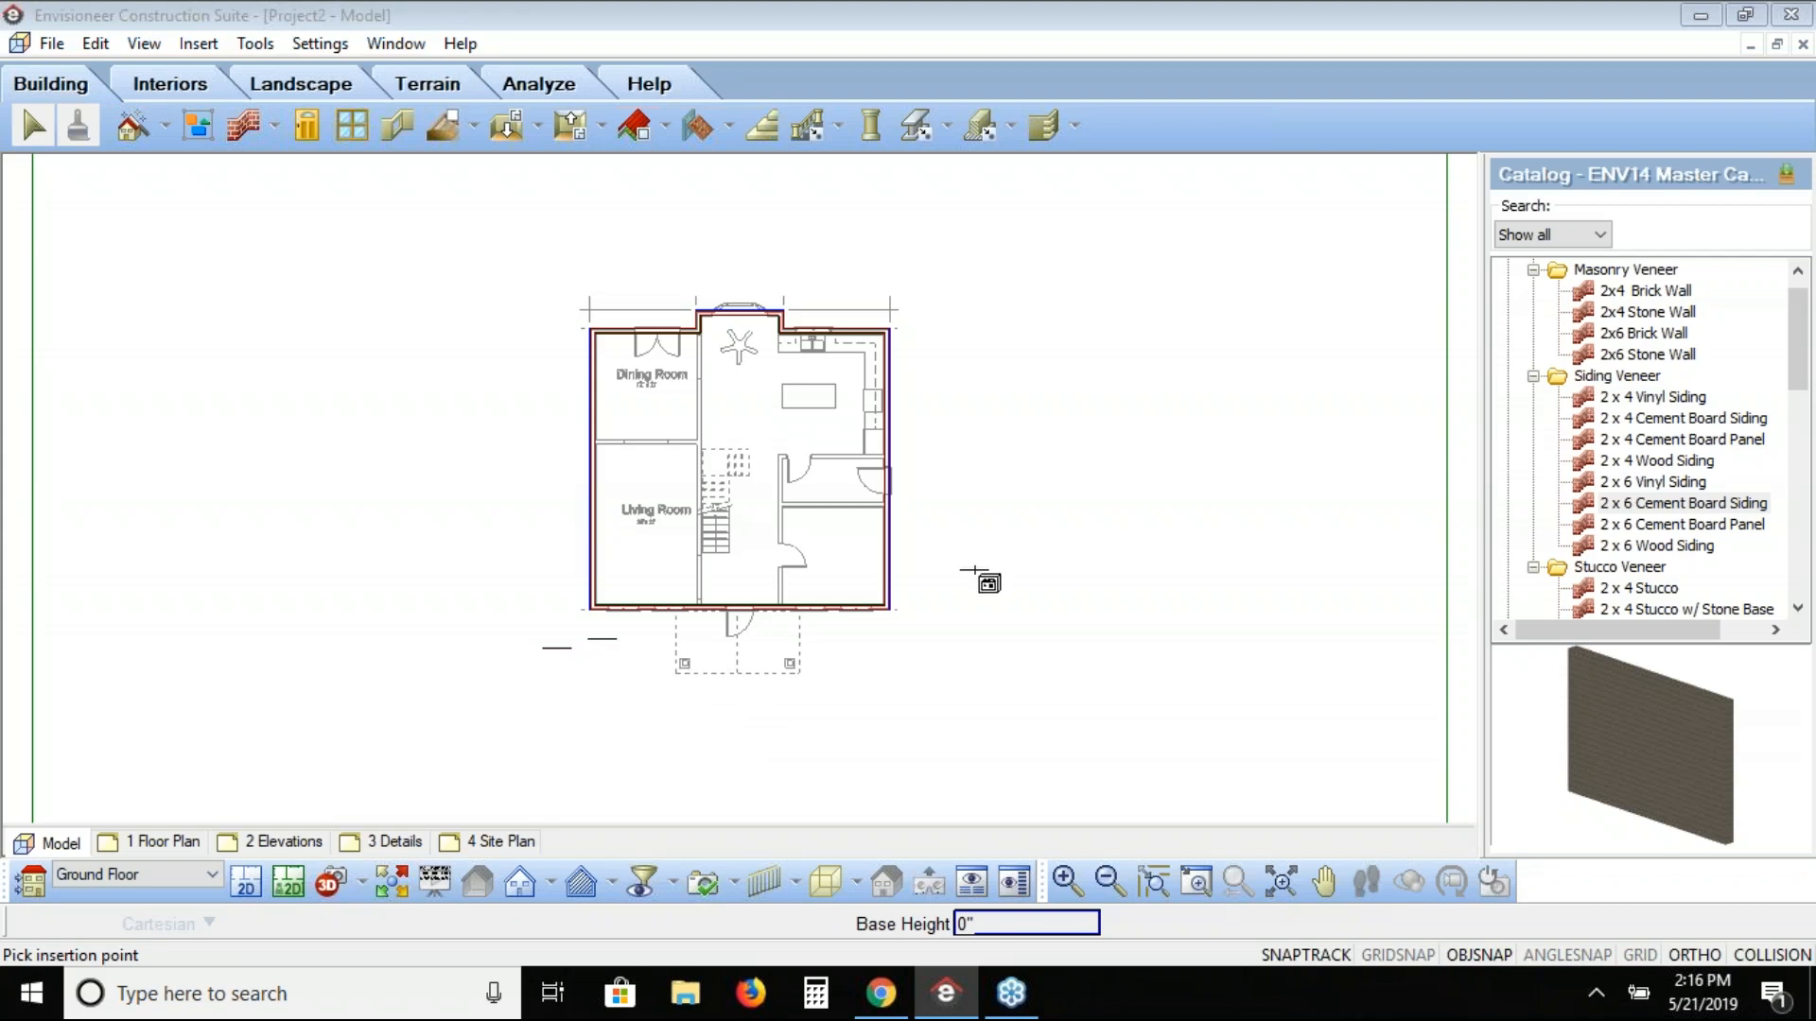
right_click(974, 572)
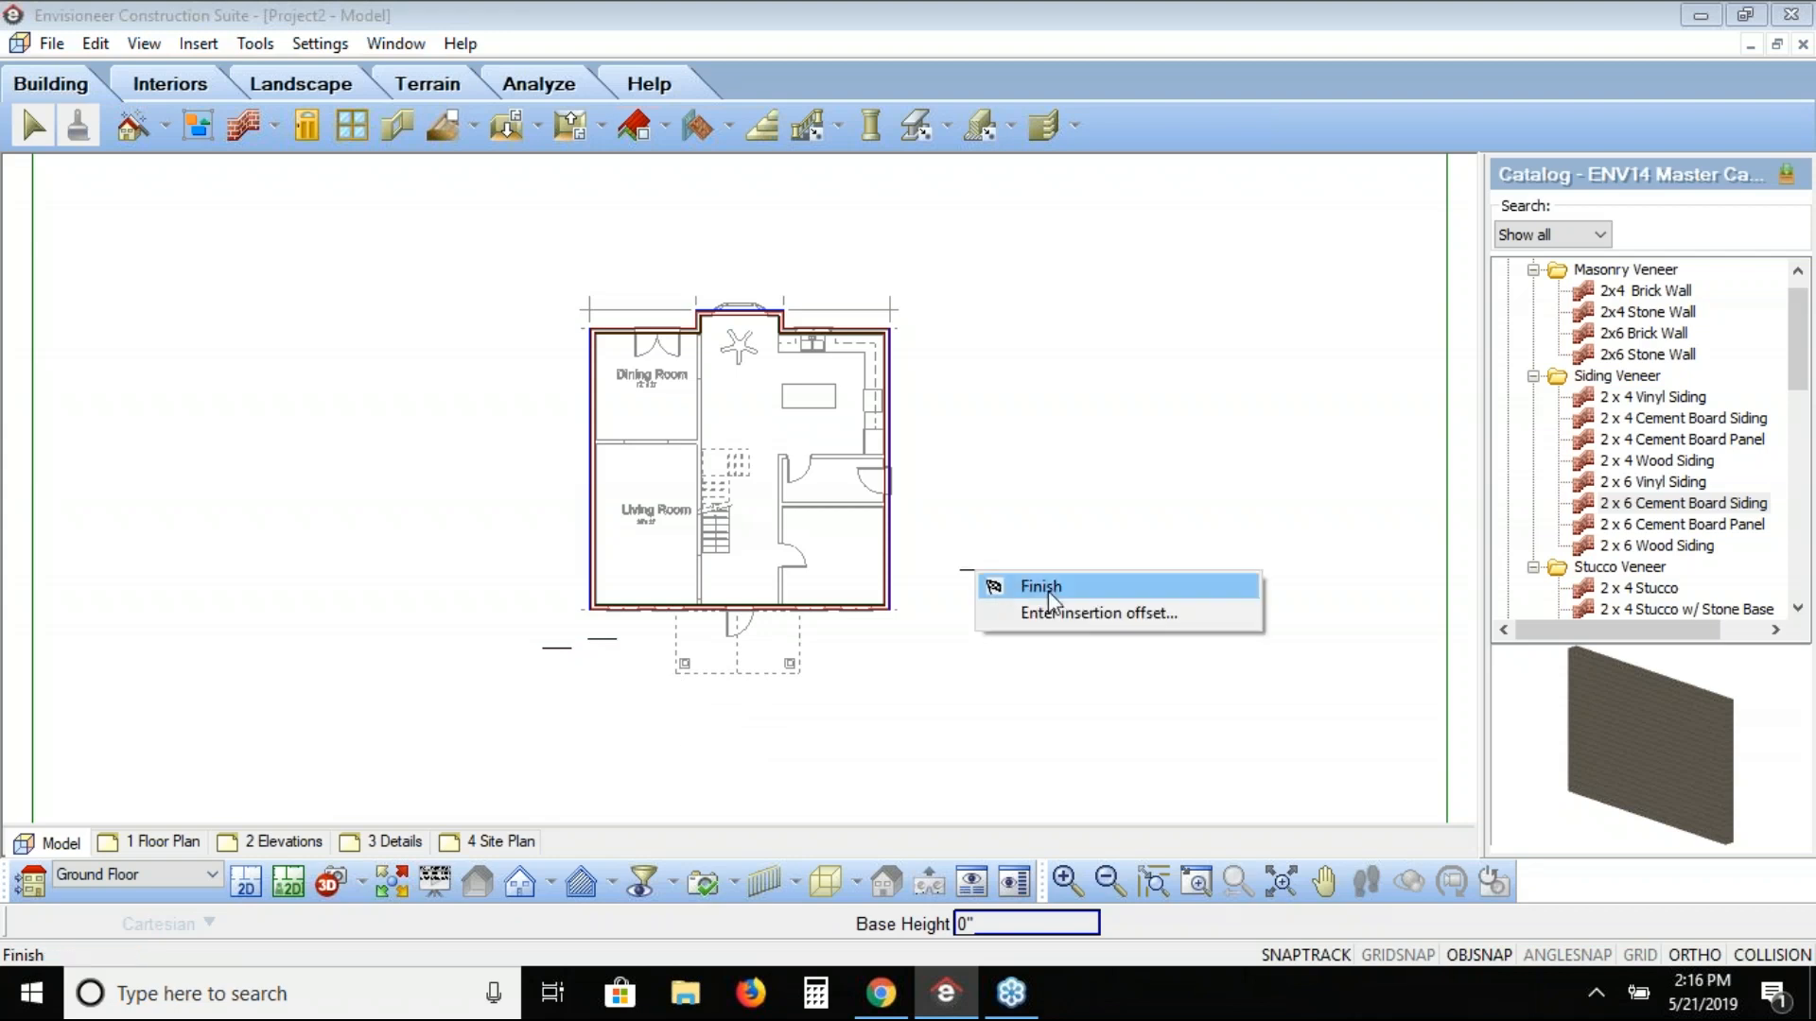
click(1048, 590)
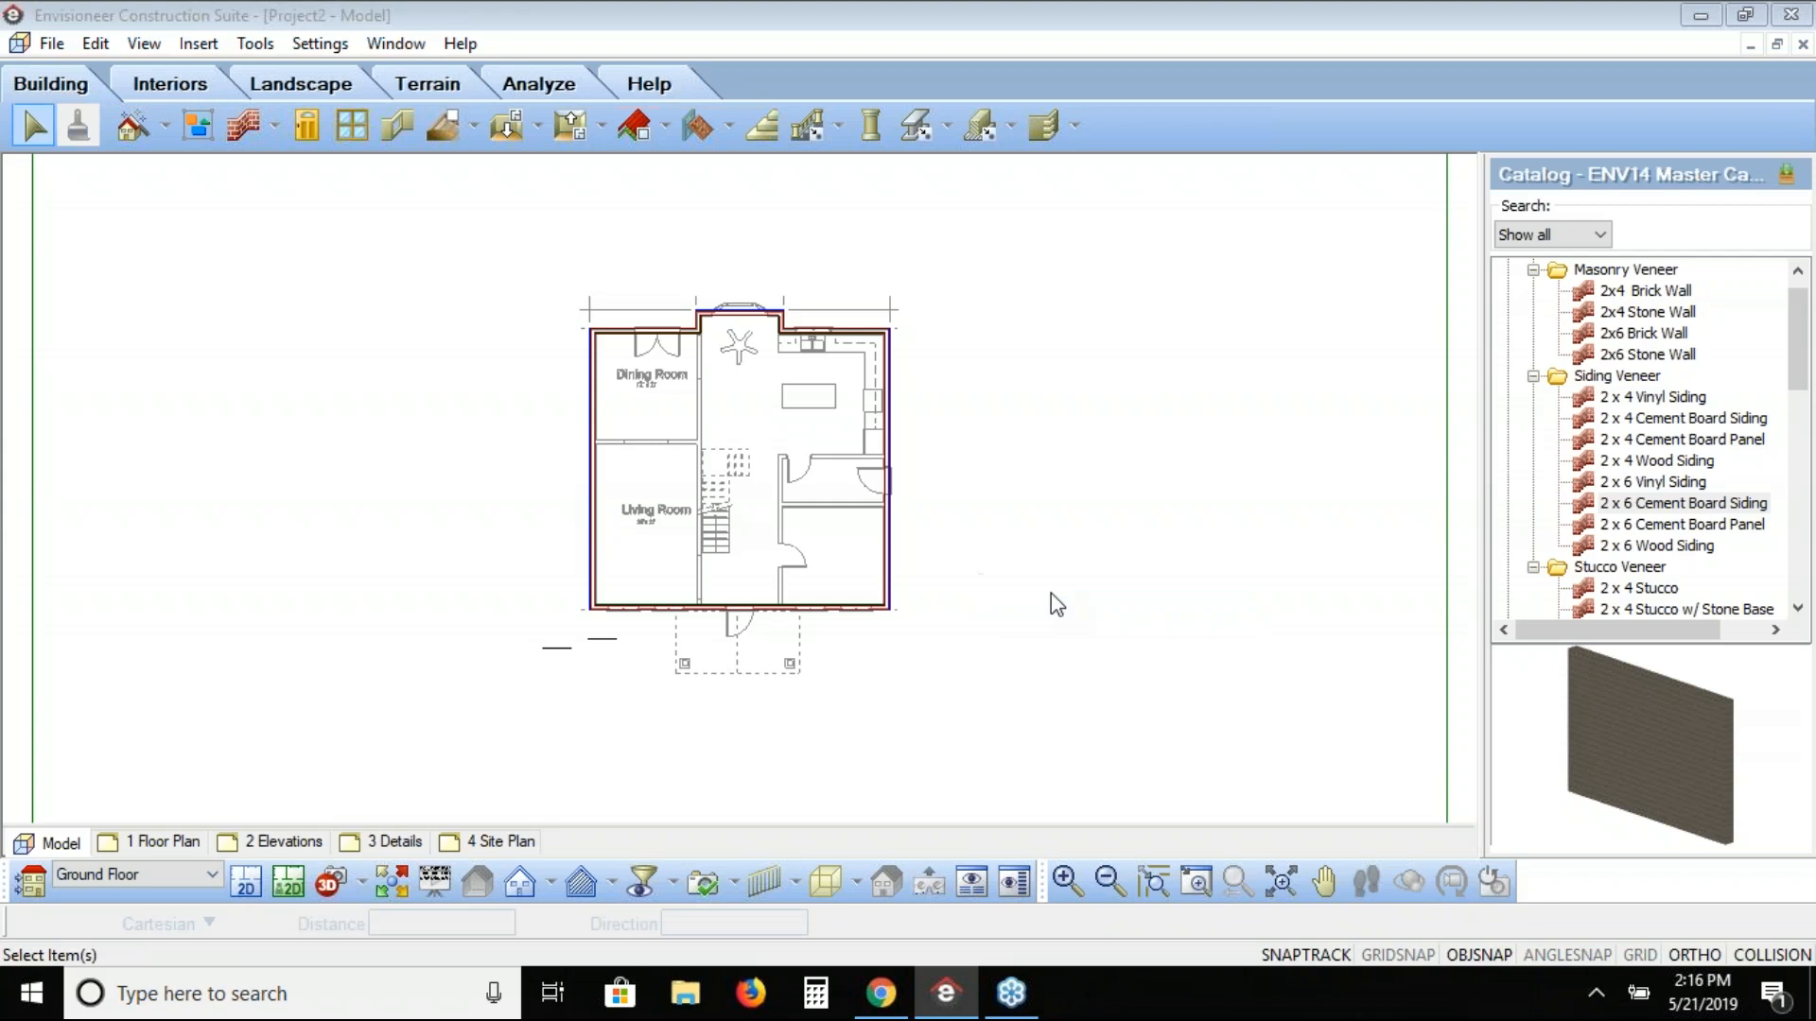
Step: Switch to the 3D perspective view and walk toward the two dog photo boards at the building corner
click(363, 880)
click(385, 819)
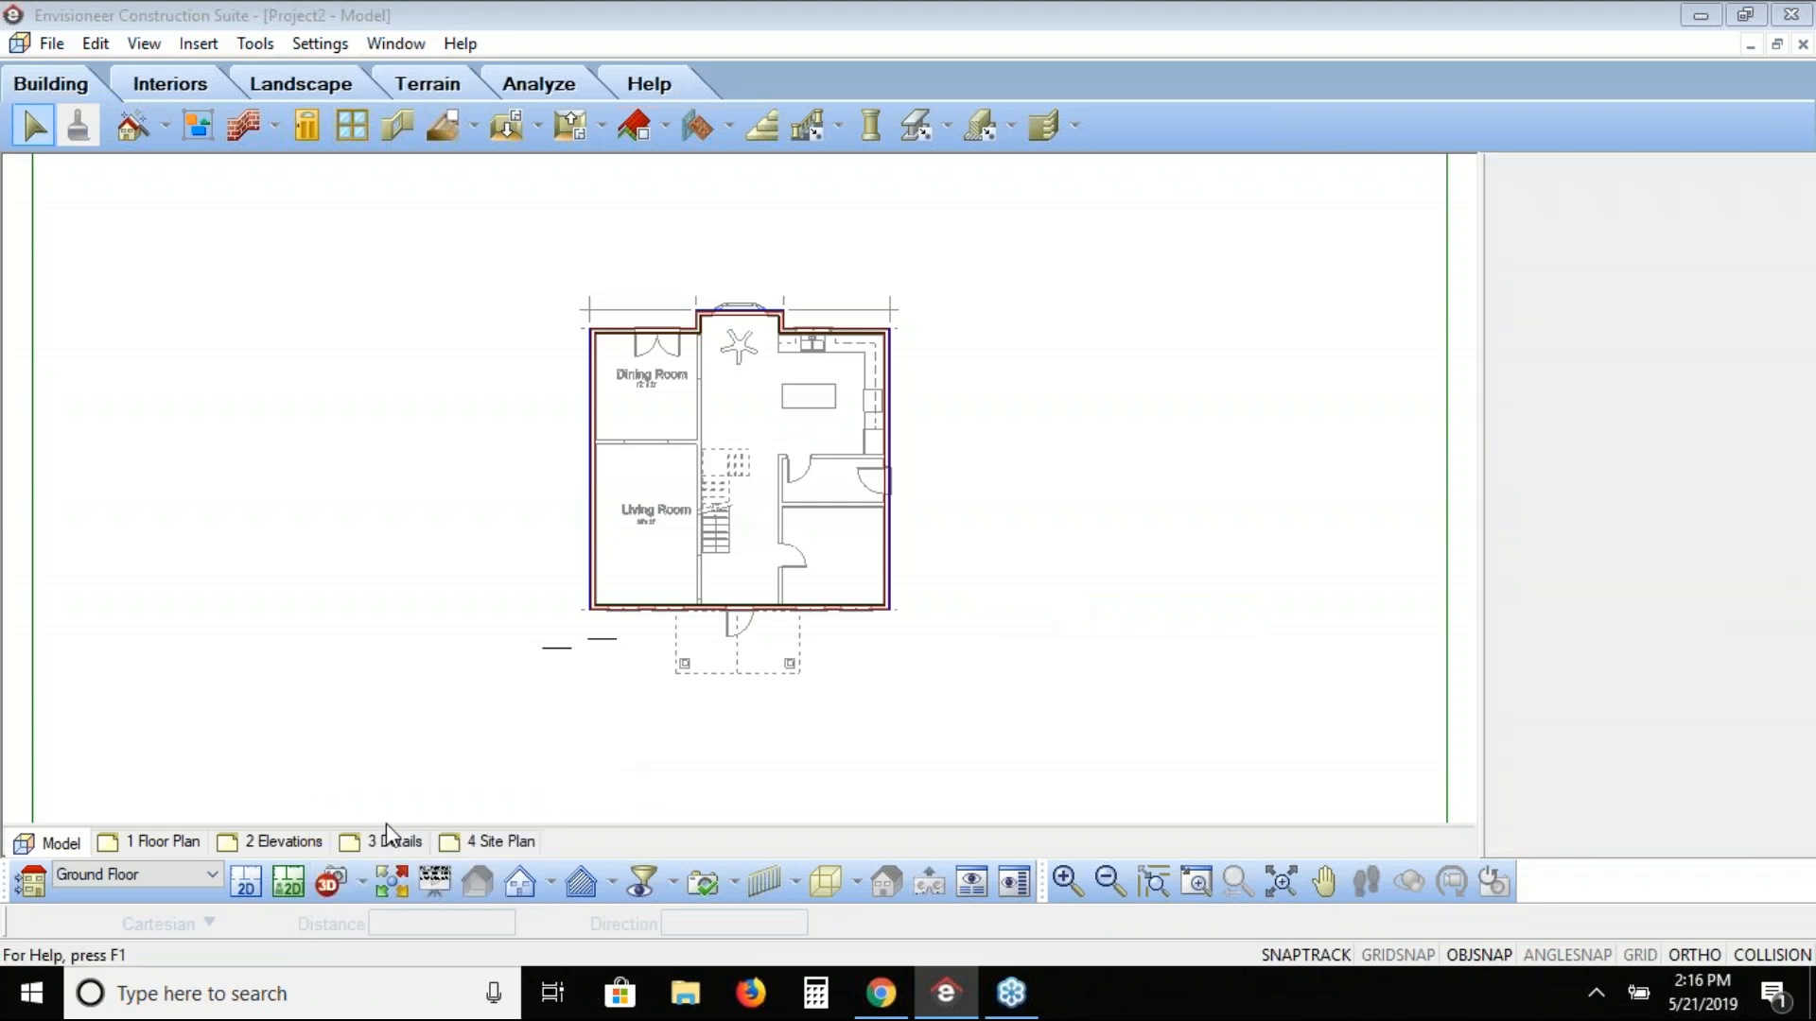
click(1367, 881)
mouse_move(922, 634)
mouse_down()
mouse_move(940, 438)
mouse_move(1034, 684)
mouse_up()
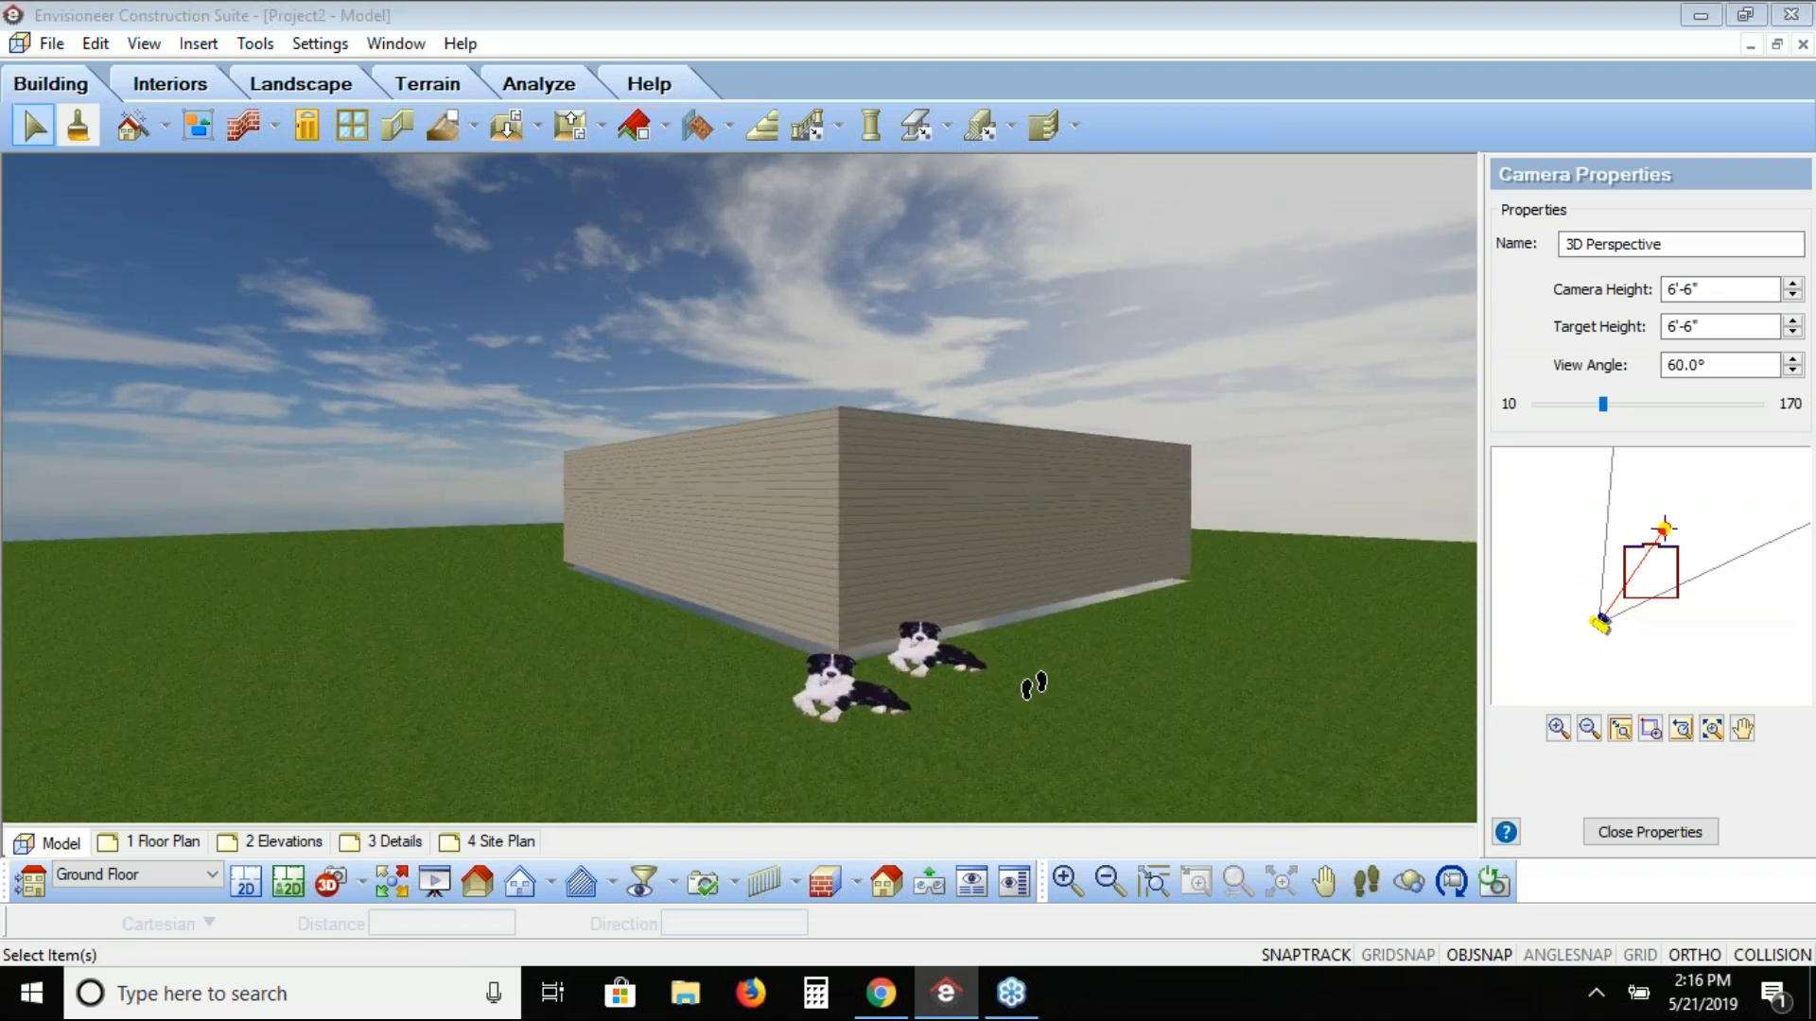
Step: Fly around the building corner to examine how the two photo boards face the camera from different angles
click(1413, 883)
mouse_move(1249, 616)
mouse_down()
mouse_move(852, 613)
mouse_move(543, 656)
mouse_move(786, 637)
mouse_move(981, 775)
mouse_move(1124, 754)
mouse_move(1396, 762)
mouse_up()
drag(1232, 766, 951, 754)
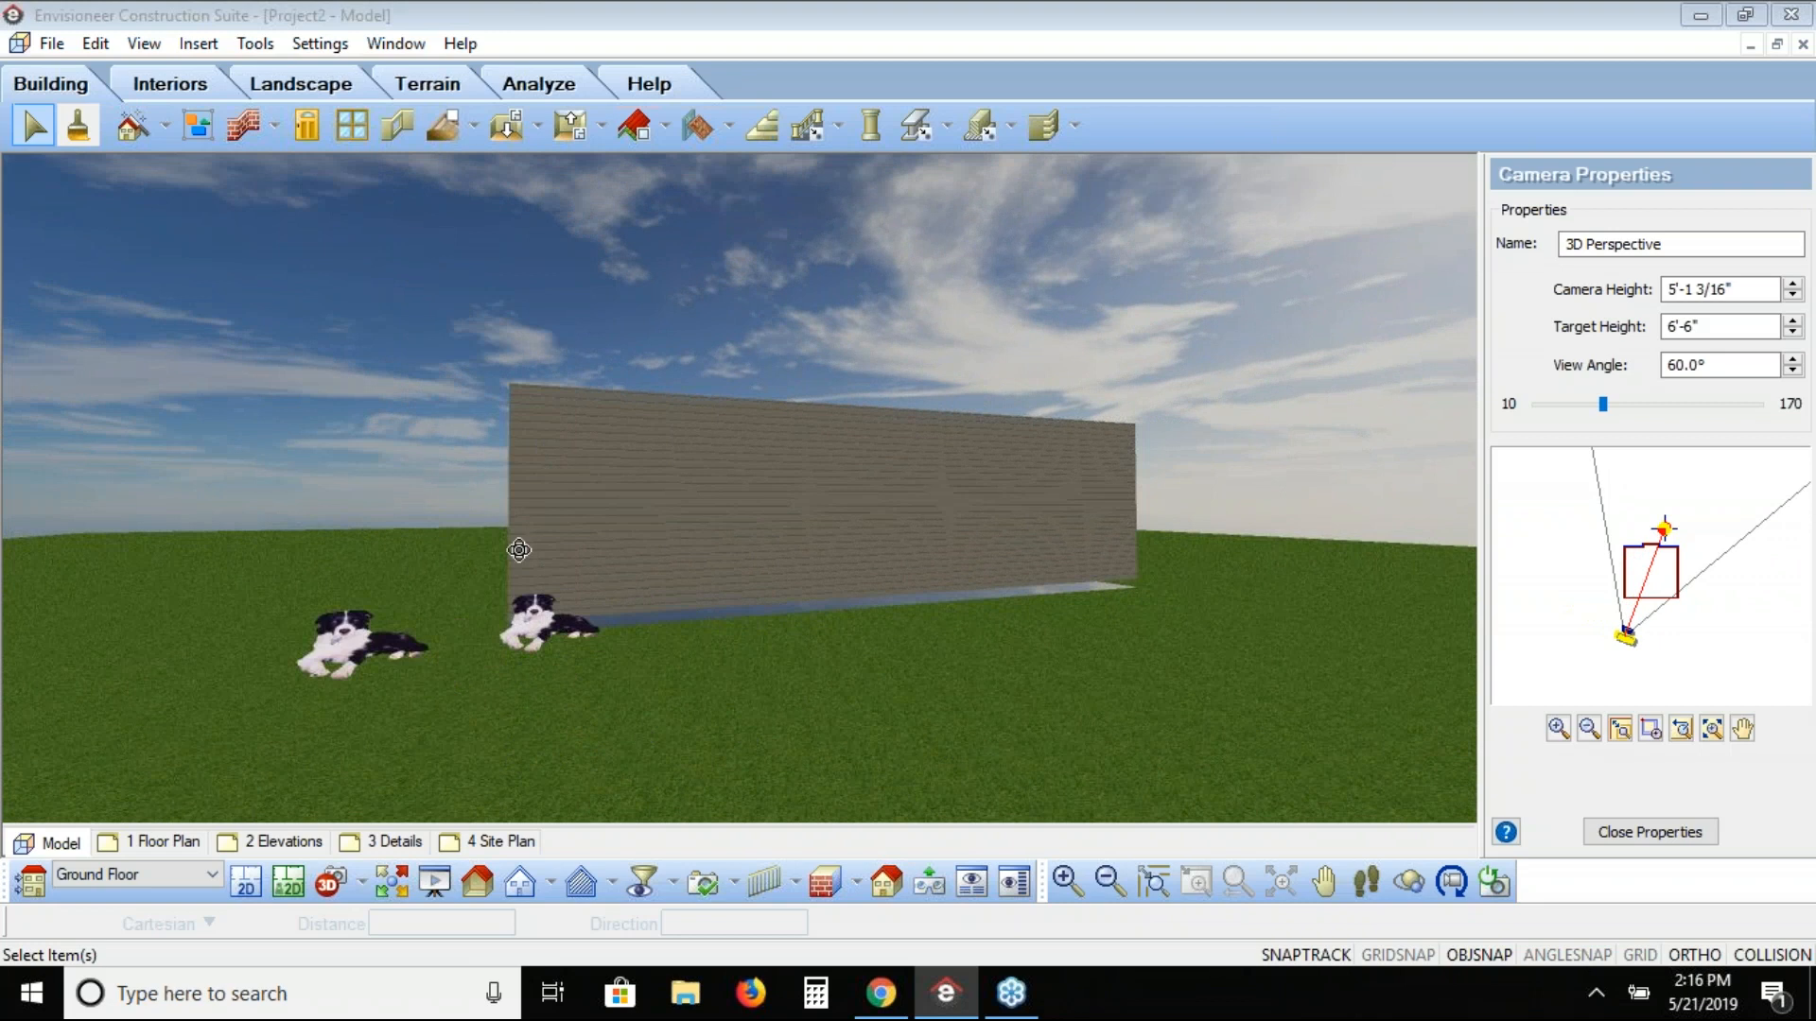
drag(786, 672, 933, 705)
right_click(903, 682)
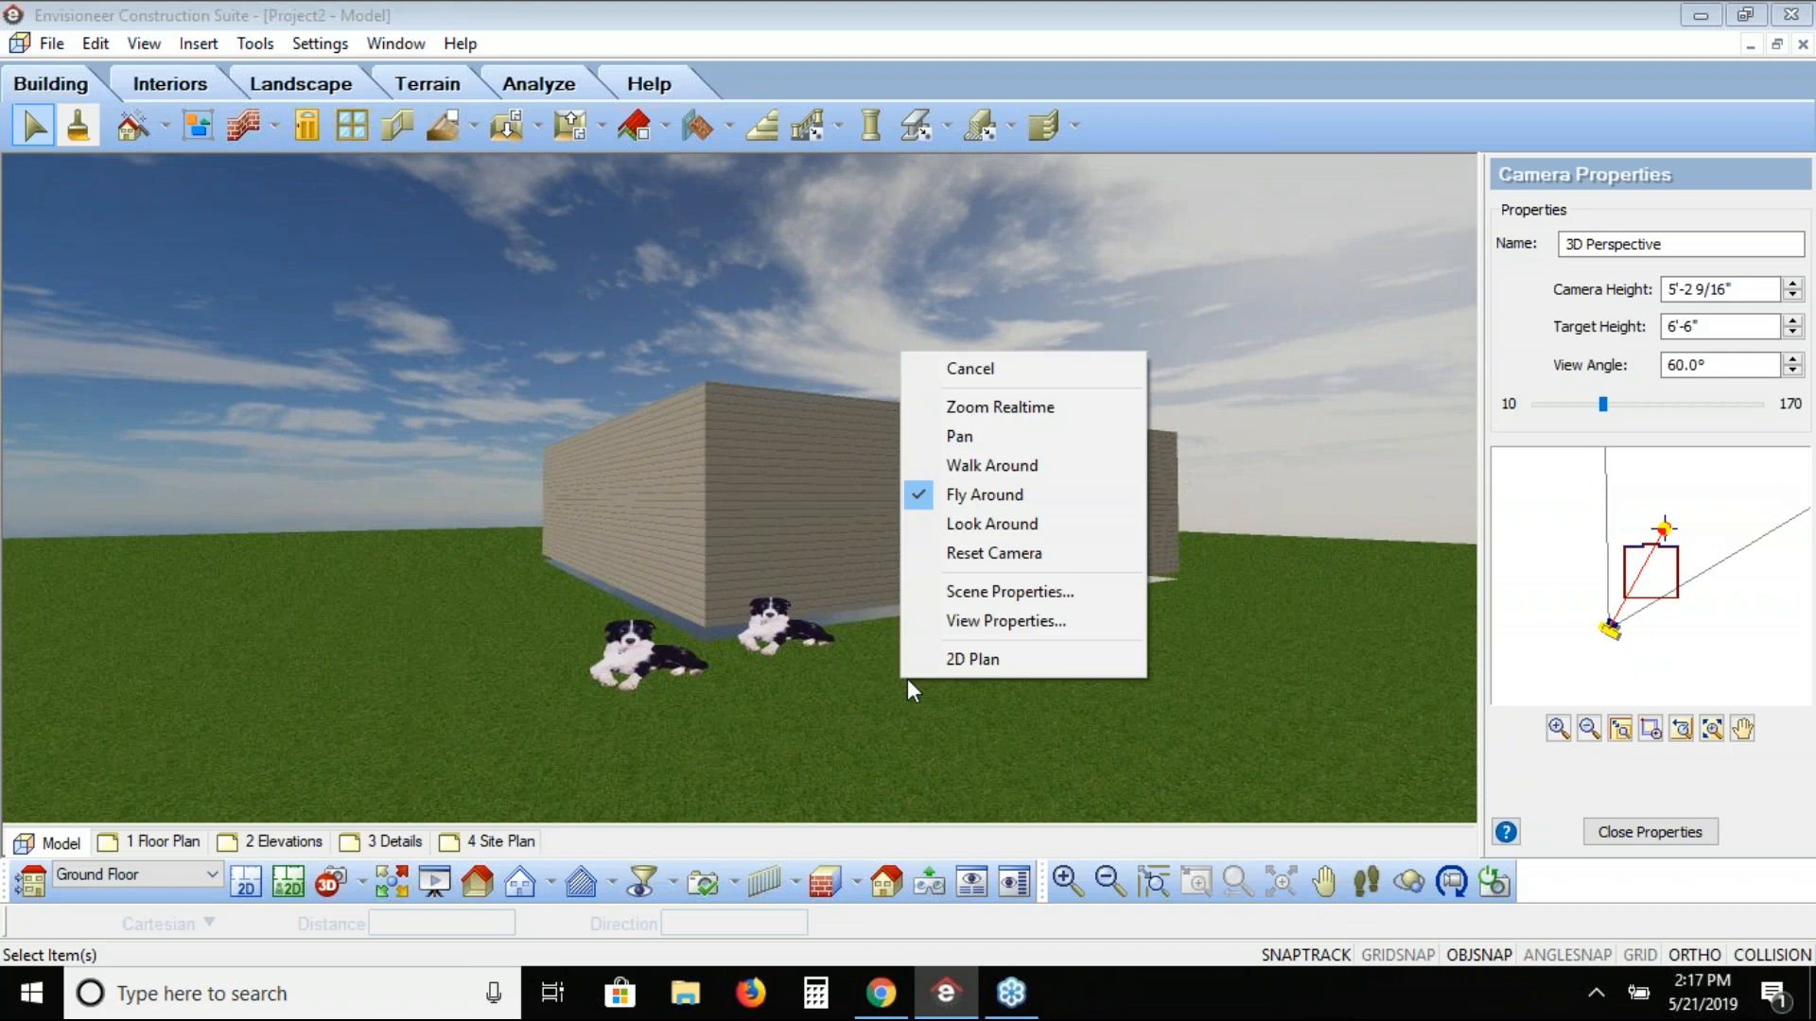
click(967, 372)
Step: Change the dog photo board nearer the building to Stationary, and fly around the corner to compare it with the billboard copy
double_click(763, 626)
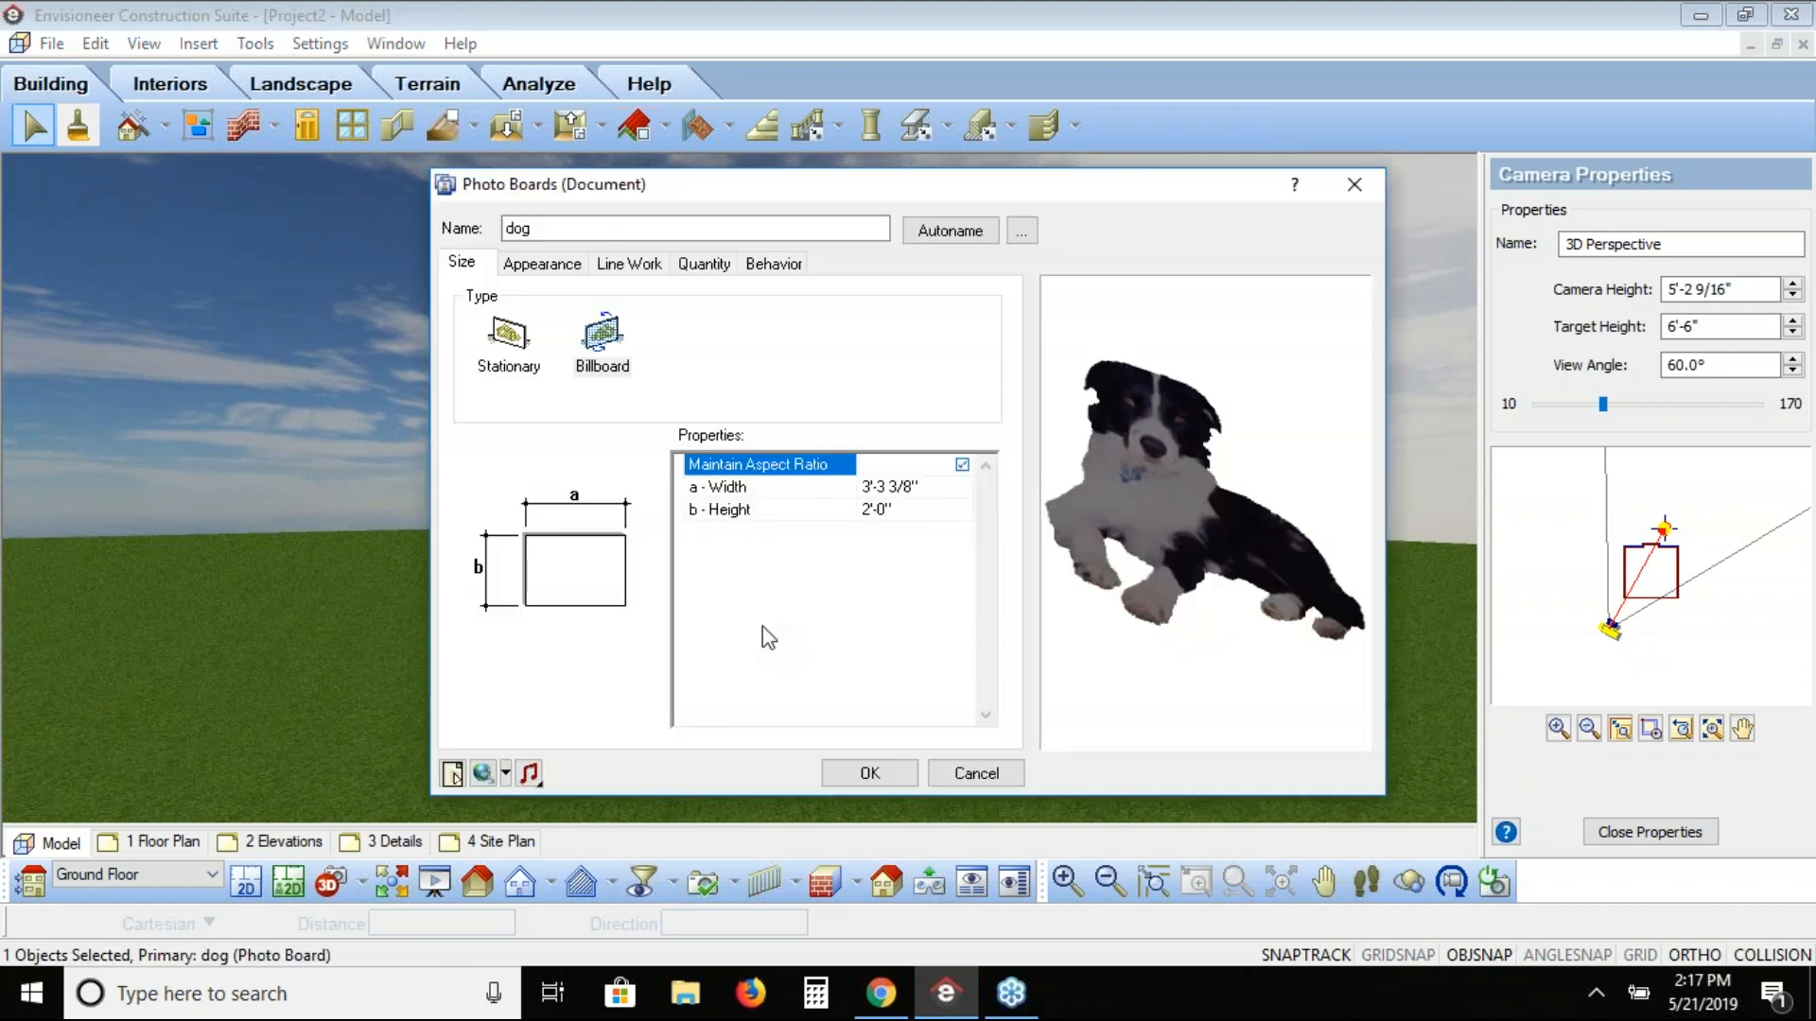
click(514, 365)
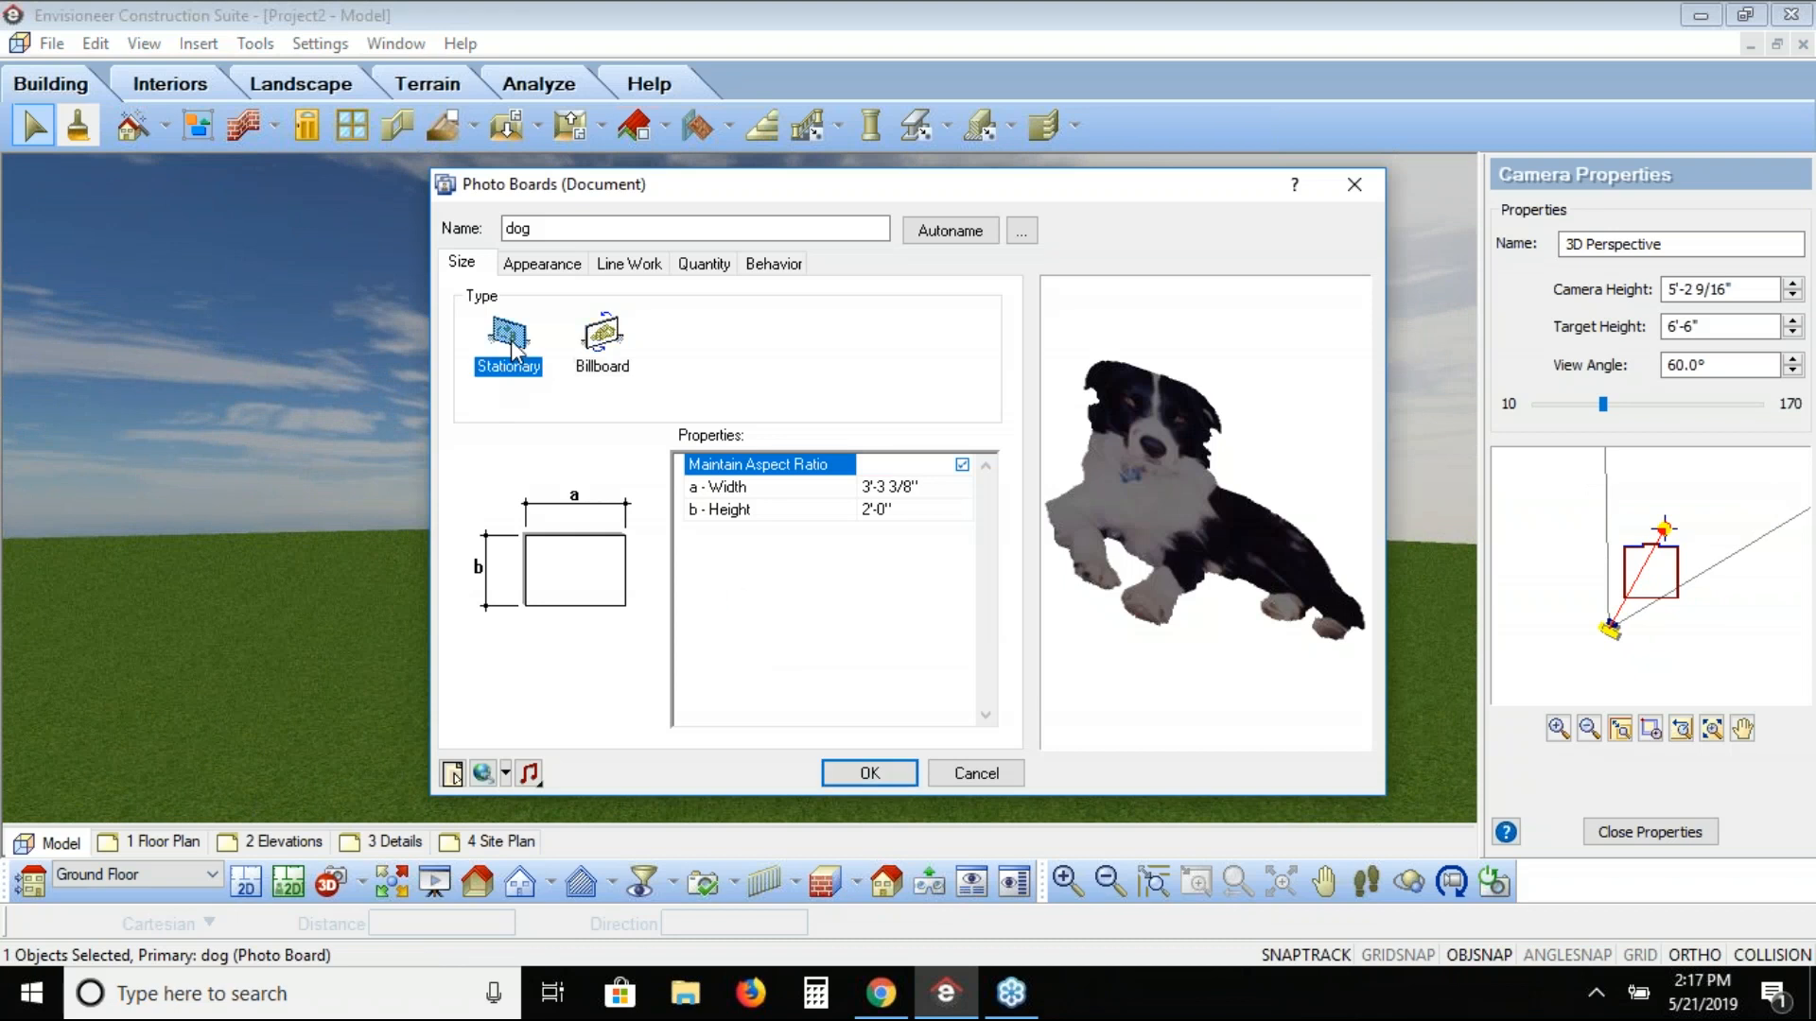
click(868, 773)
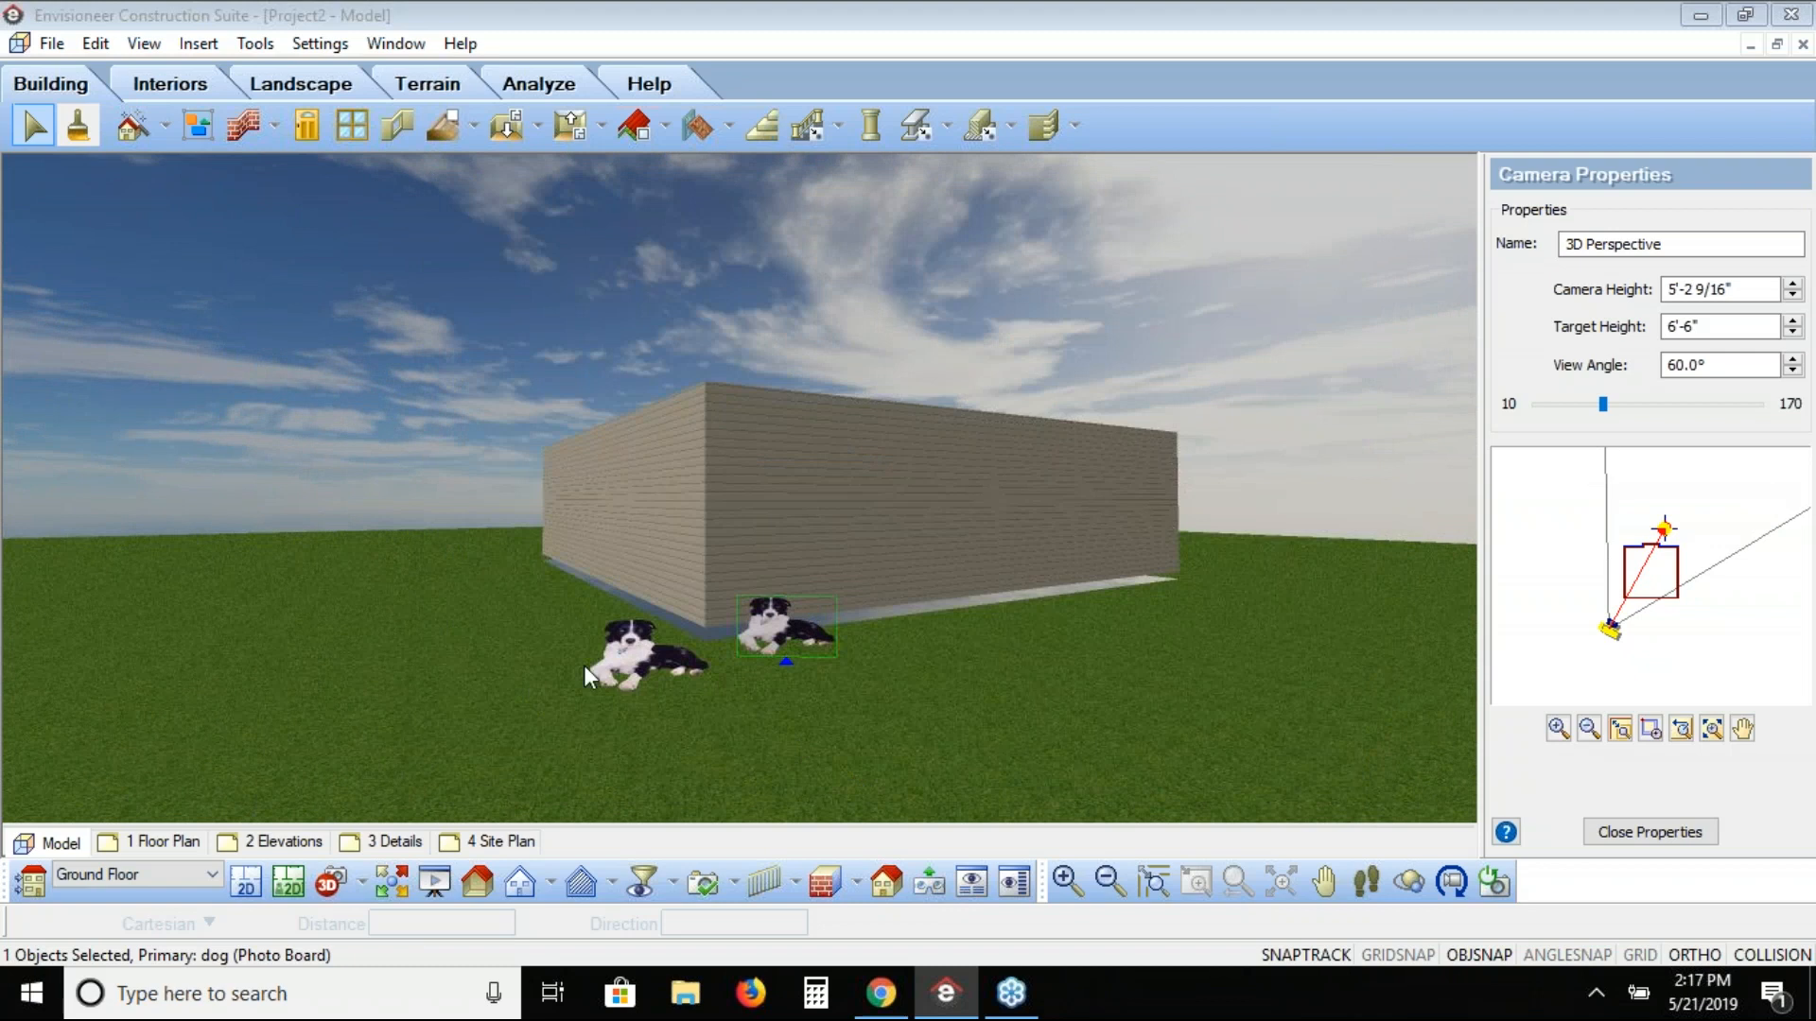
click(1452, 881)
drag(1156, 734, 1342, 754)
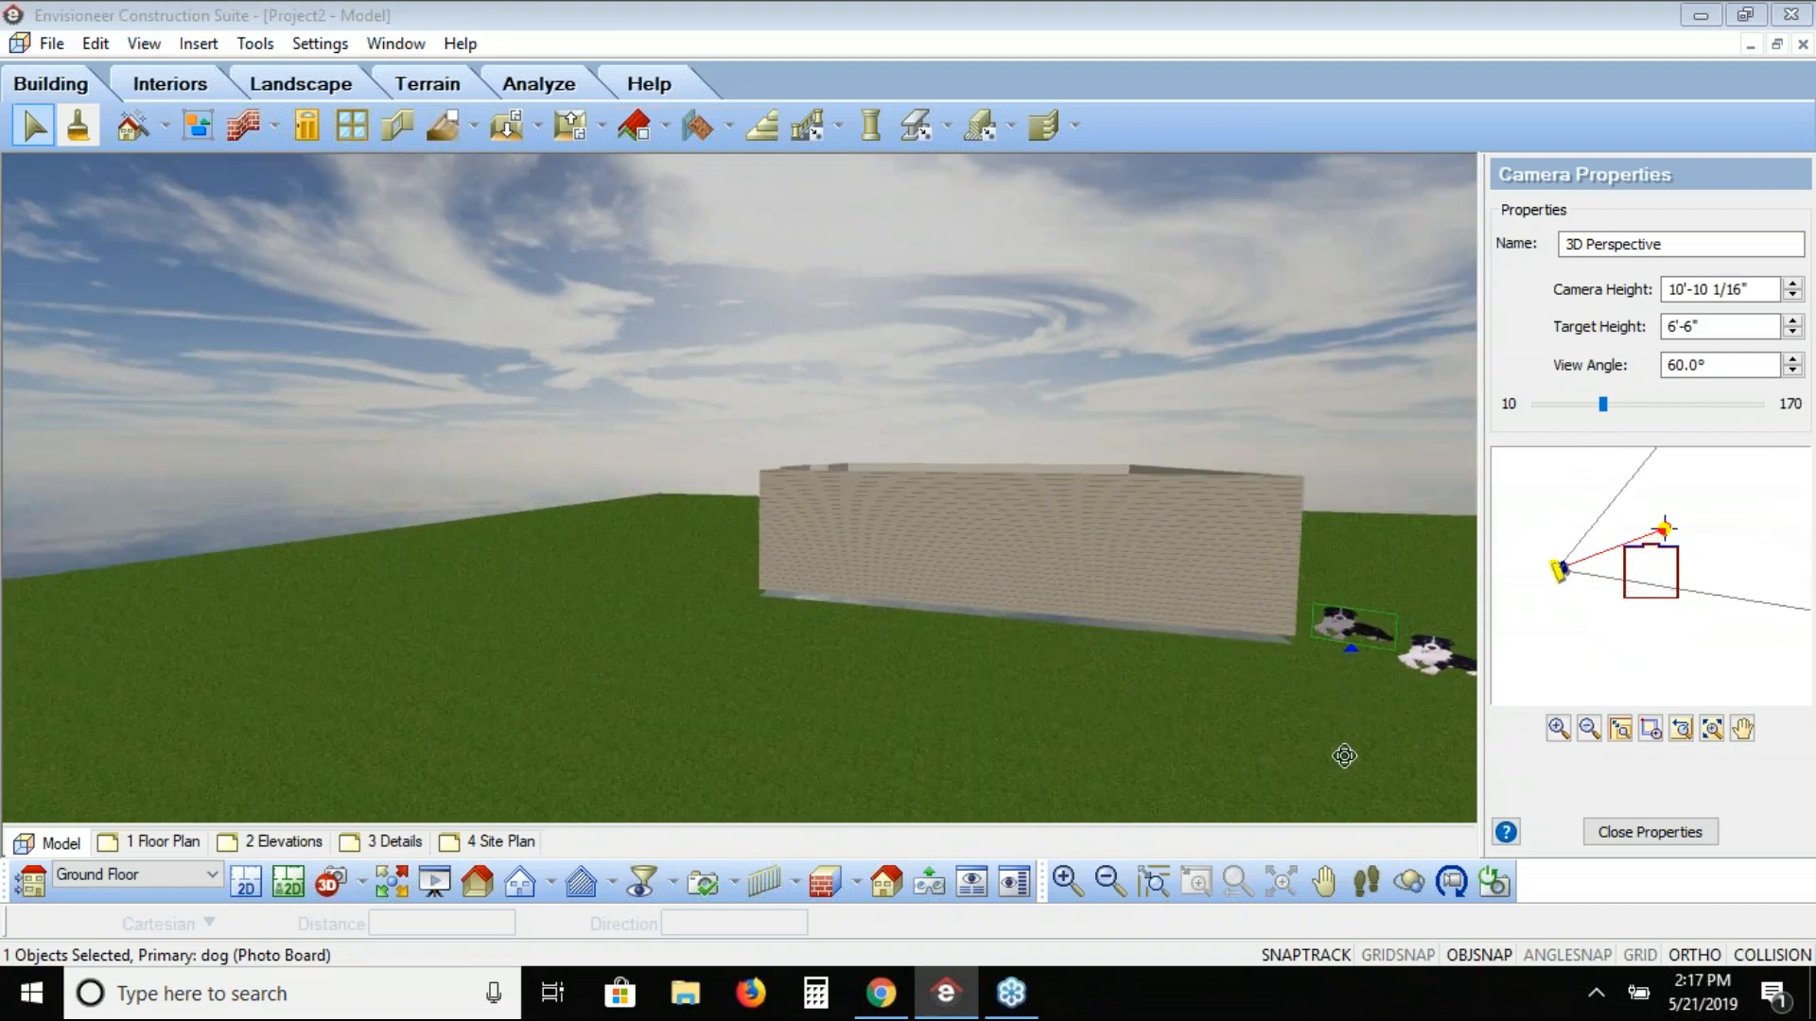
drag(996, 729, 1037, 729)
click(41, 126)
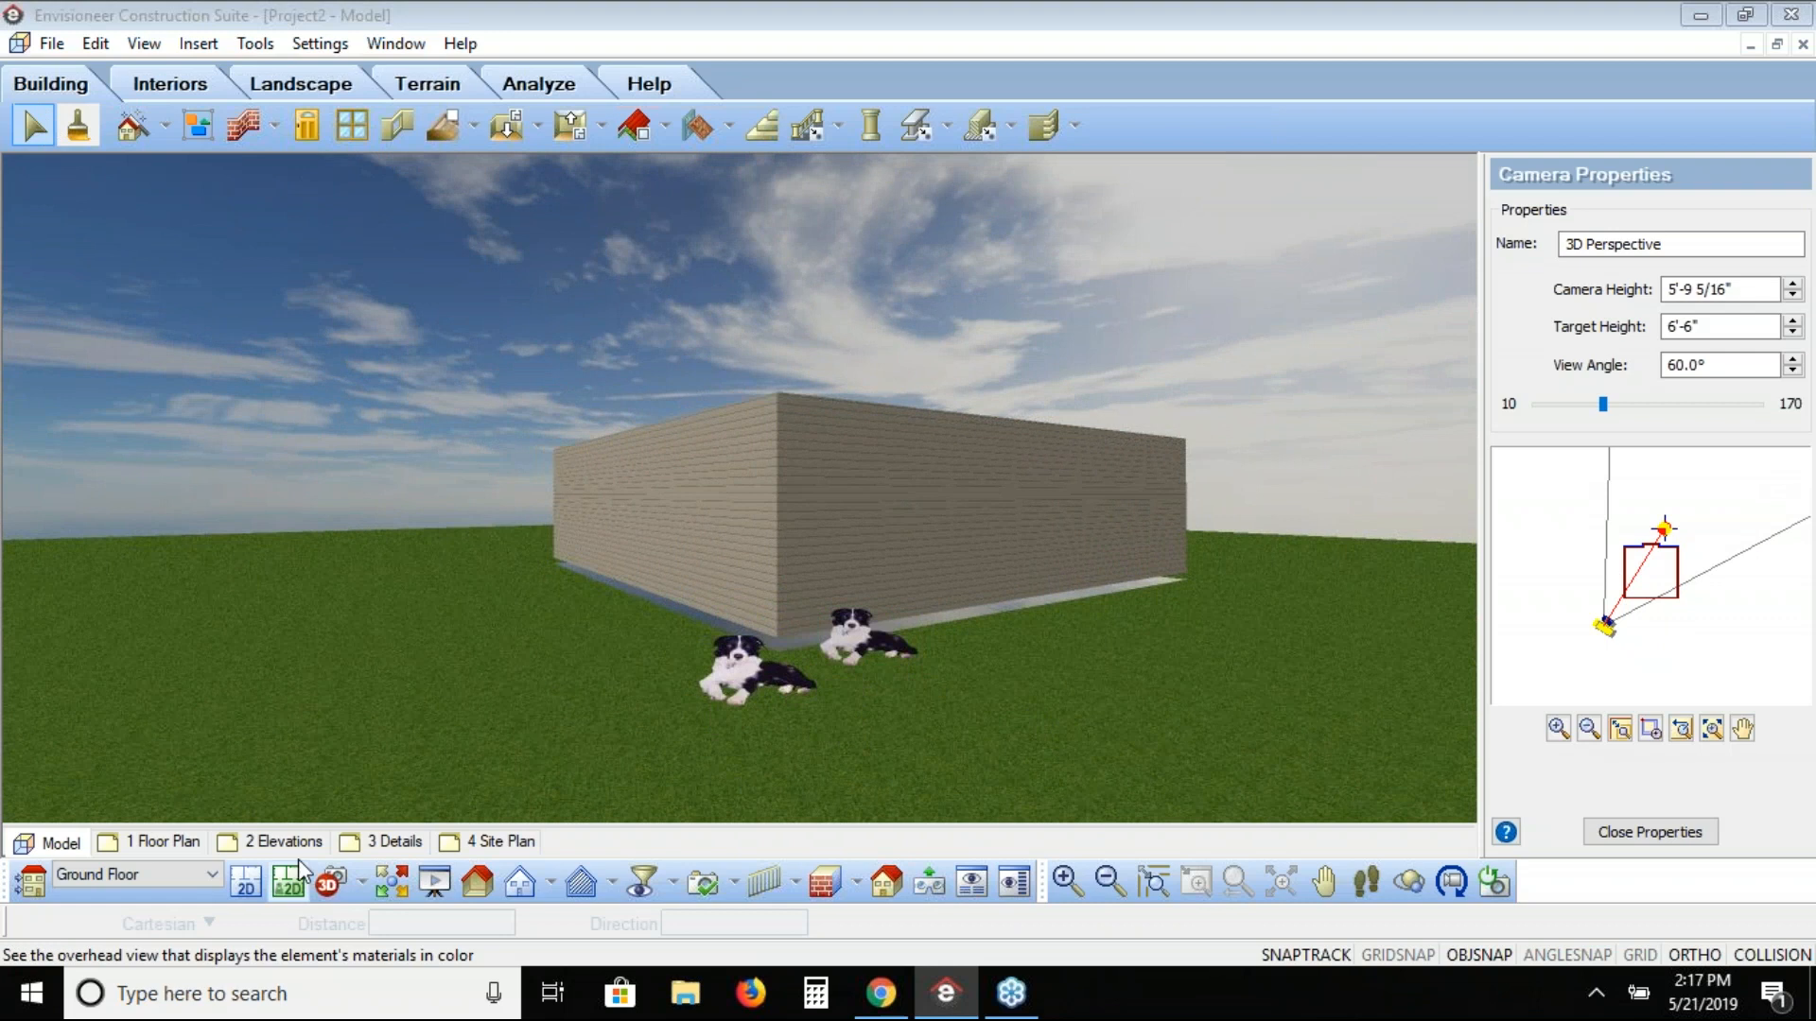
Step: Return to the 2D plan and start the Object Import Wizard for an Interior Furniture element named table
click(243, 881)
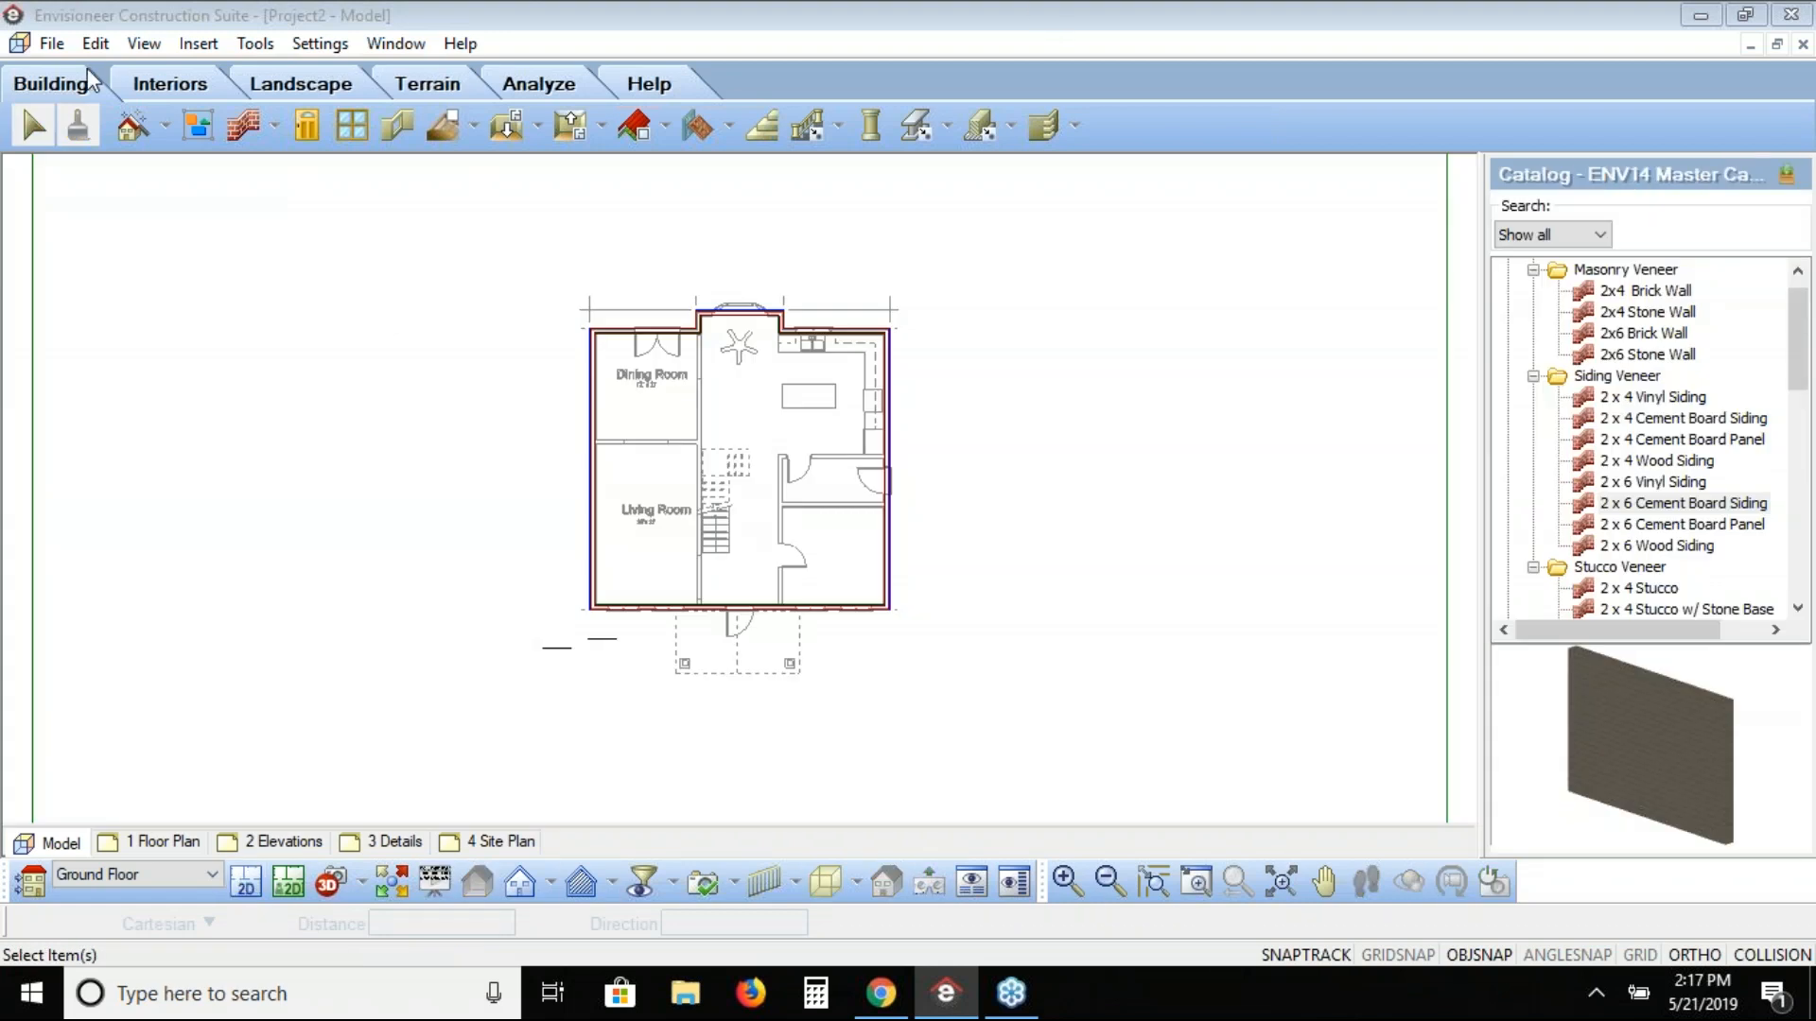
click(59, 45)
mouse_move(133, 412)
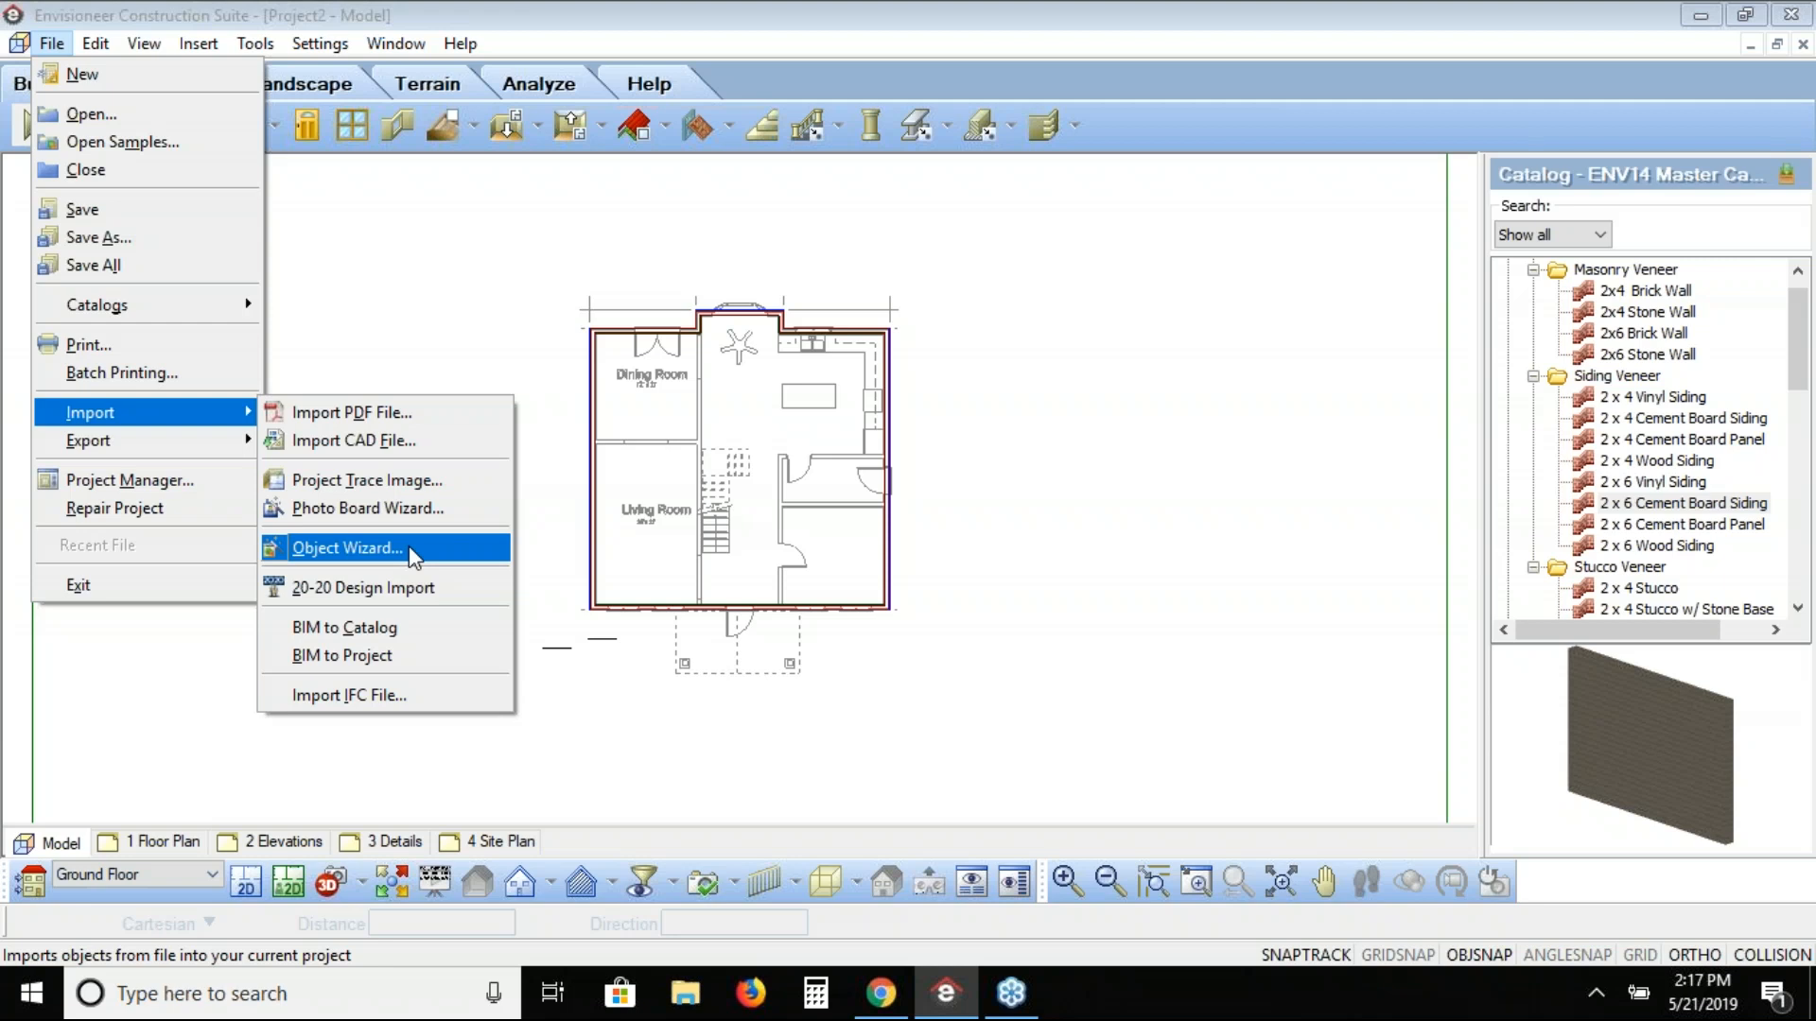
click(409, 547)
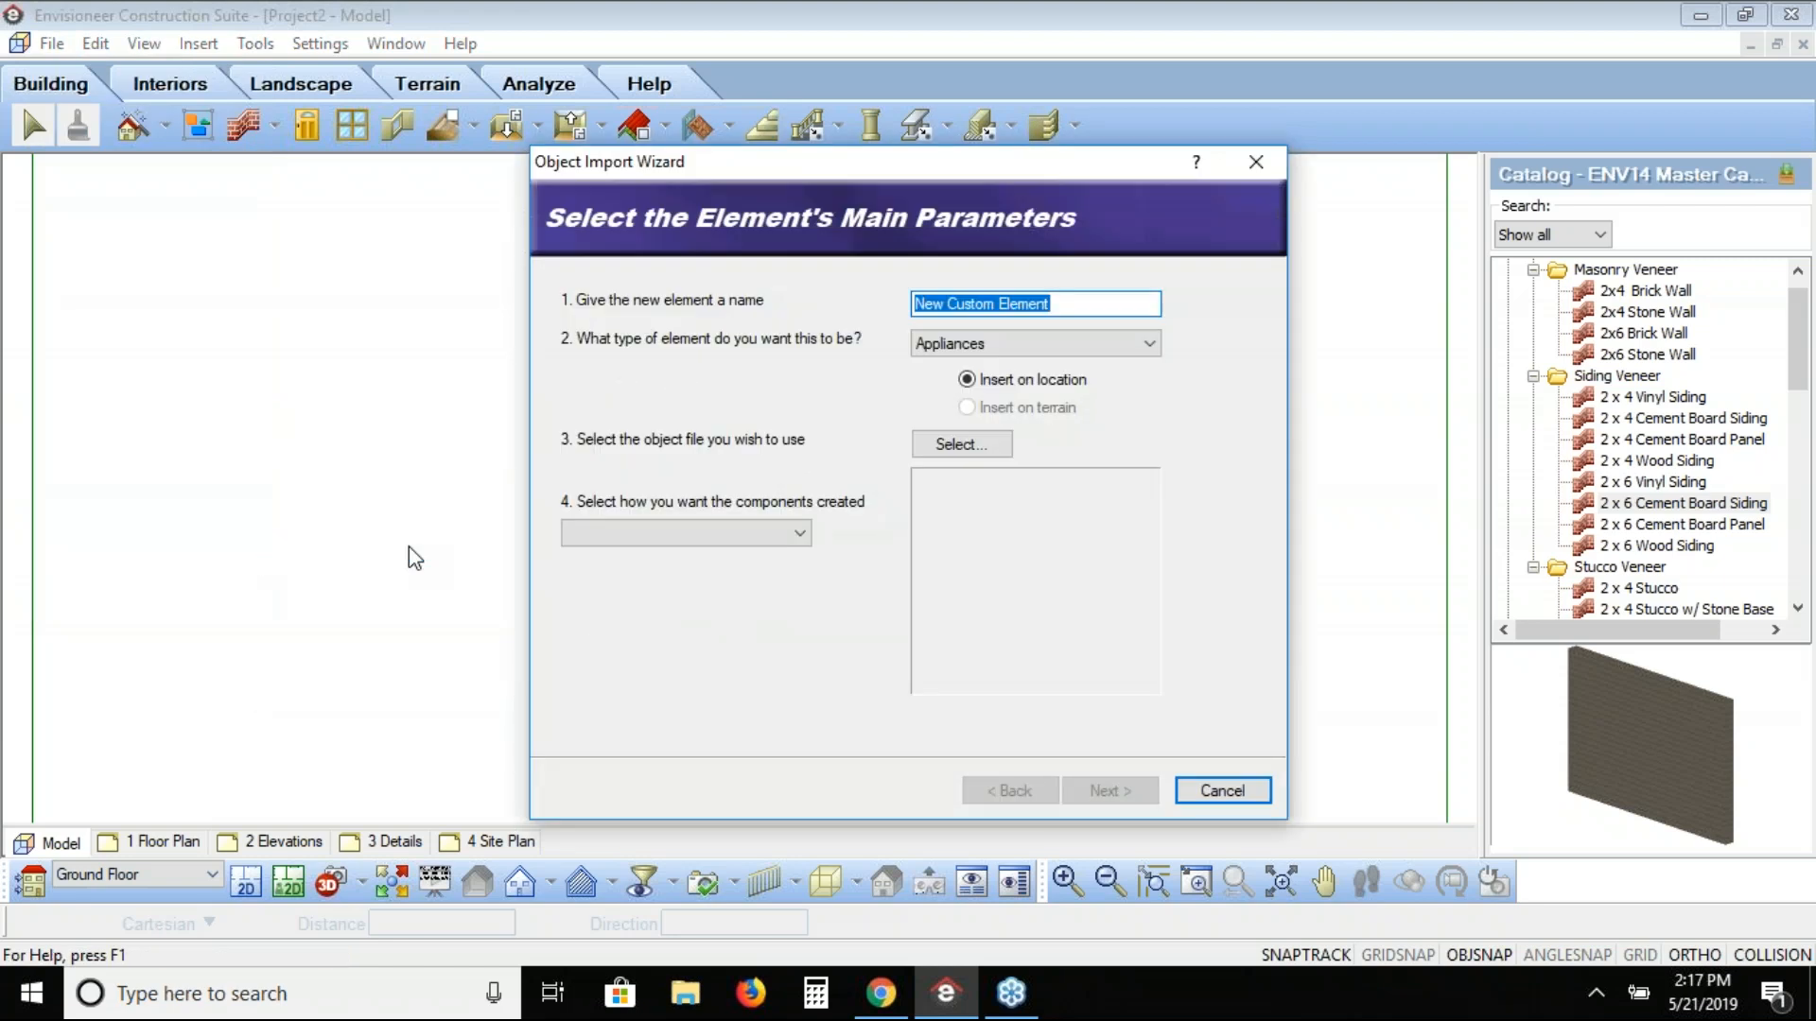
text(table)
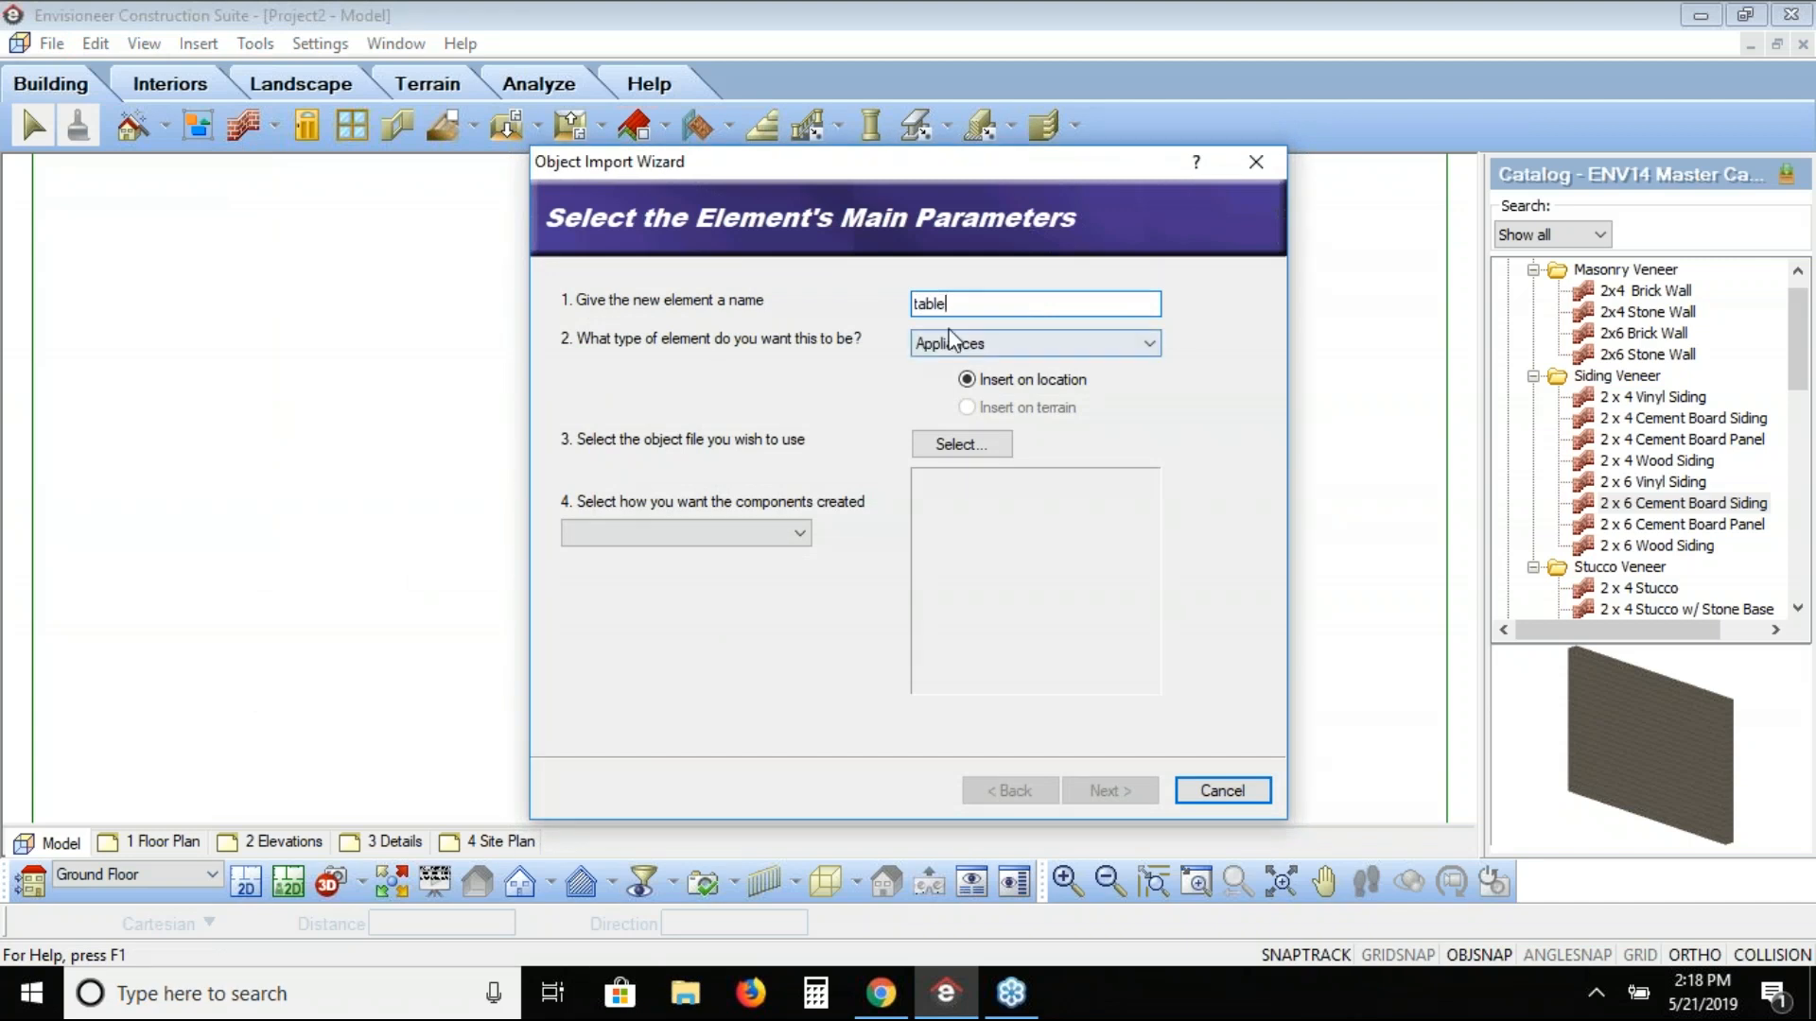
click(955, 347)
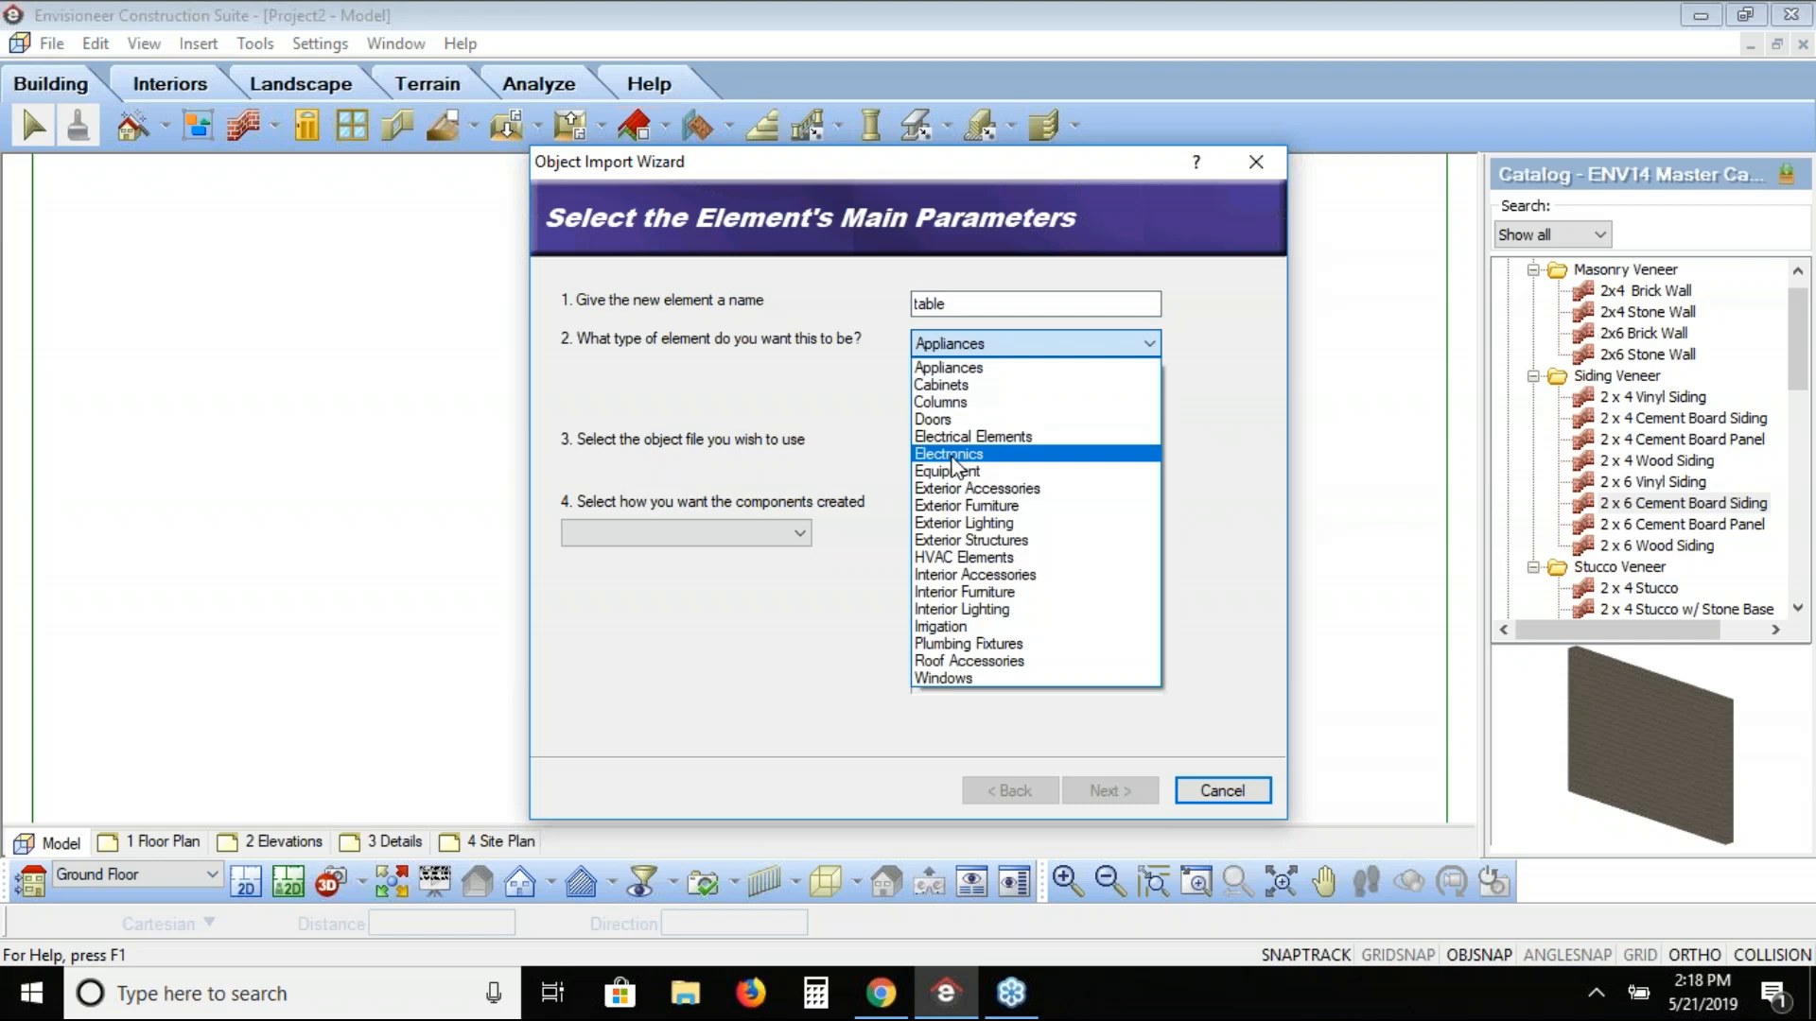
click(1038, 593)
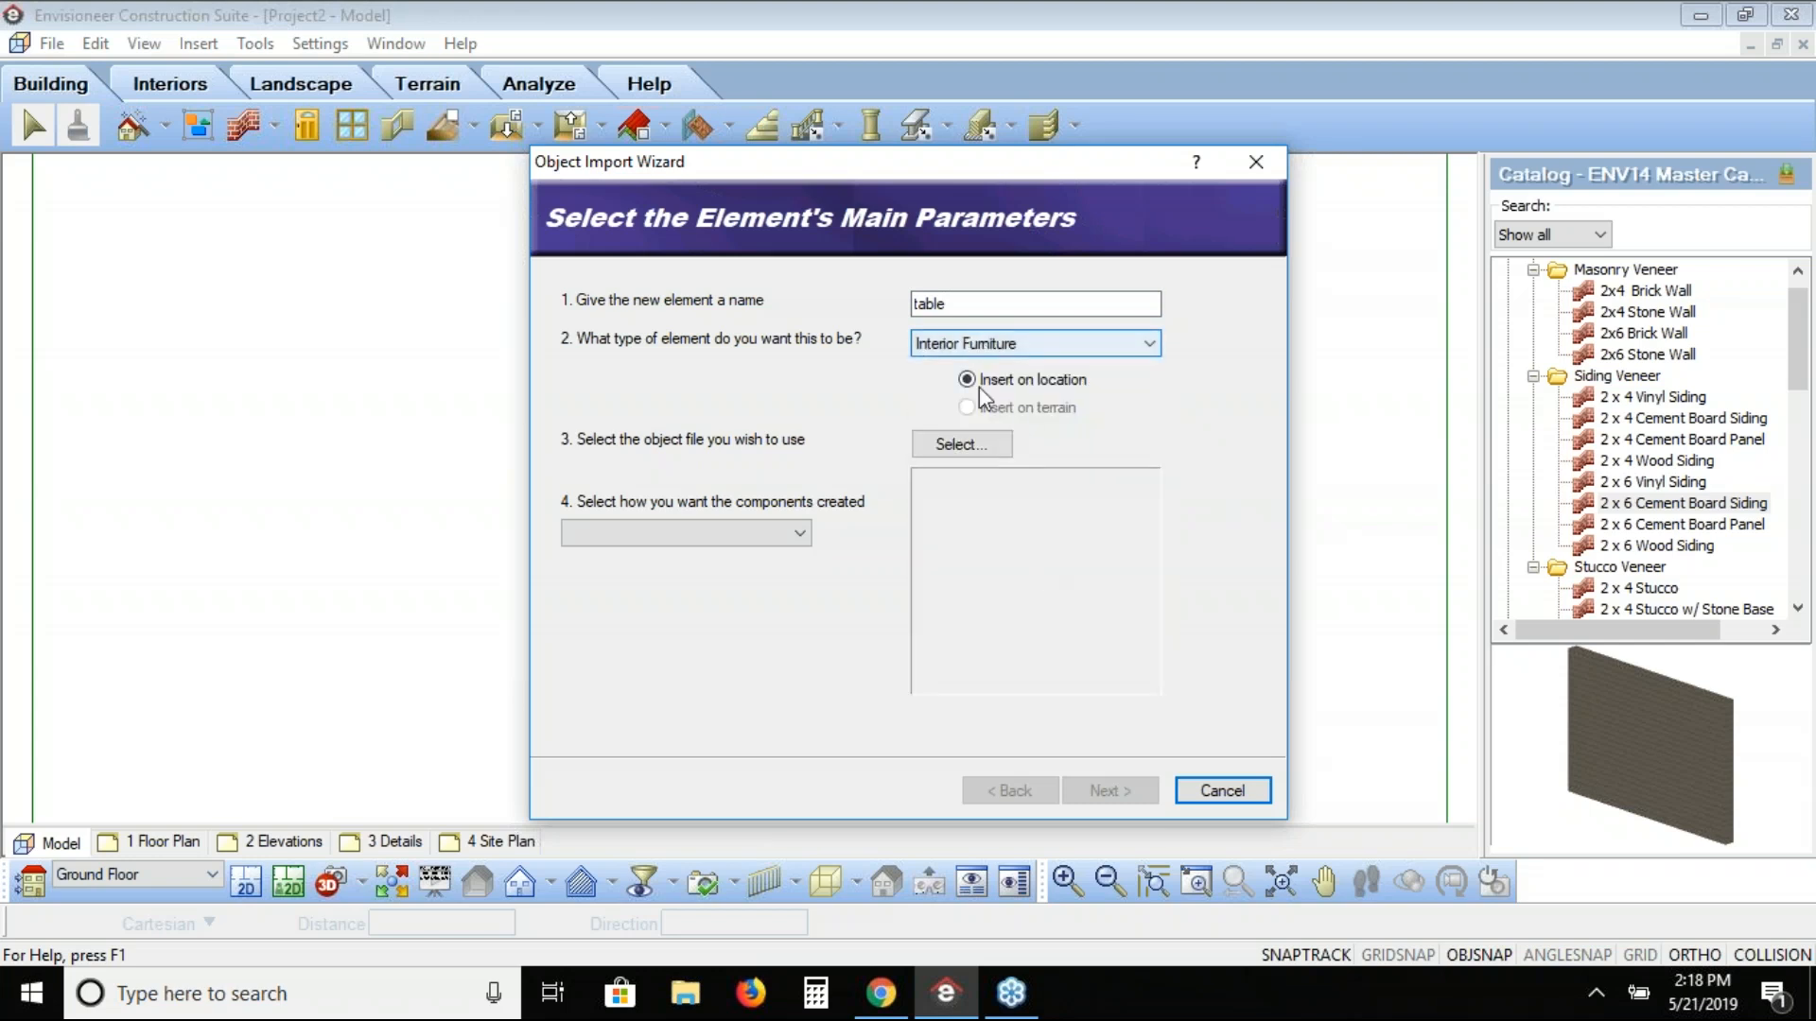
Step: Load Caster Coffee Table.skp from the Desktop as a single-sided SketchUp import and continue to the element's orientation
click(974, 445)
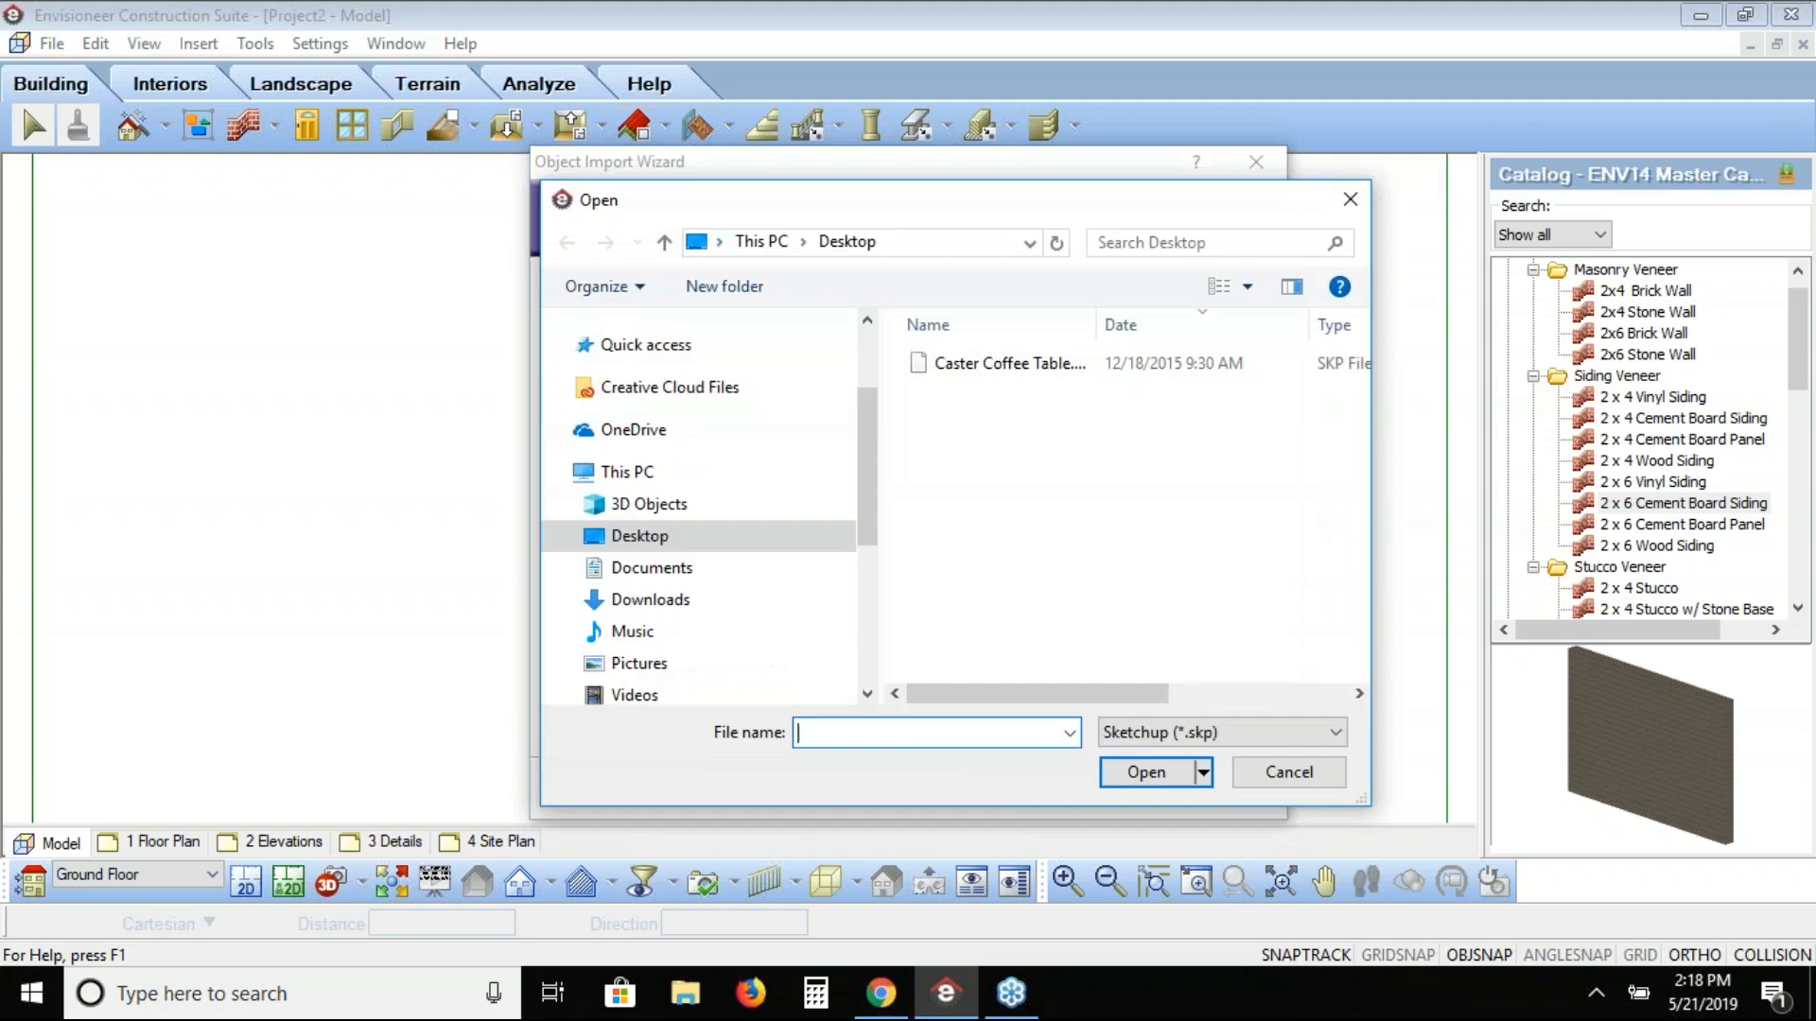
click(980, 373)
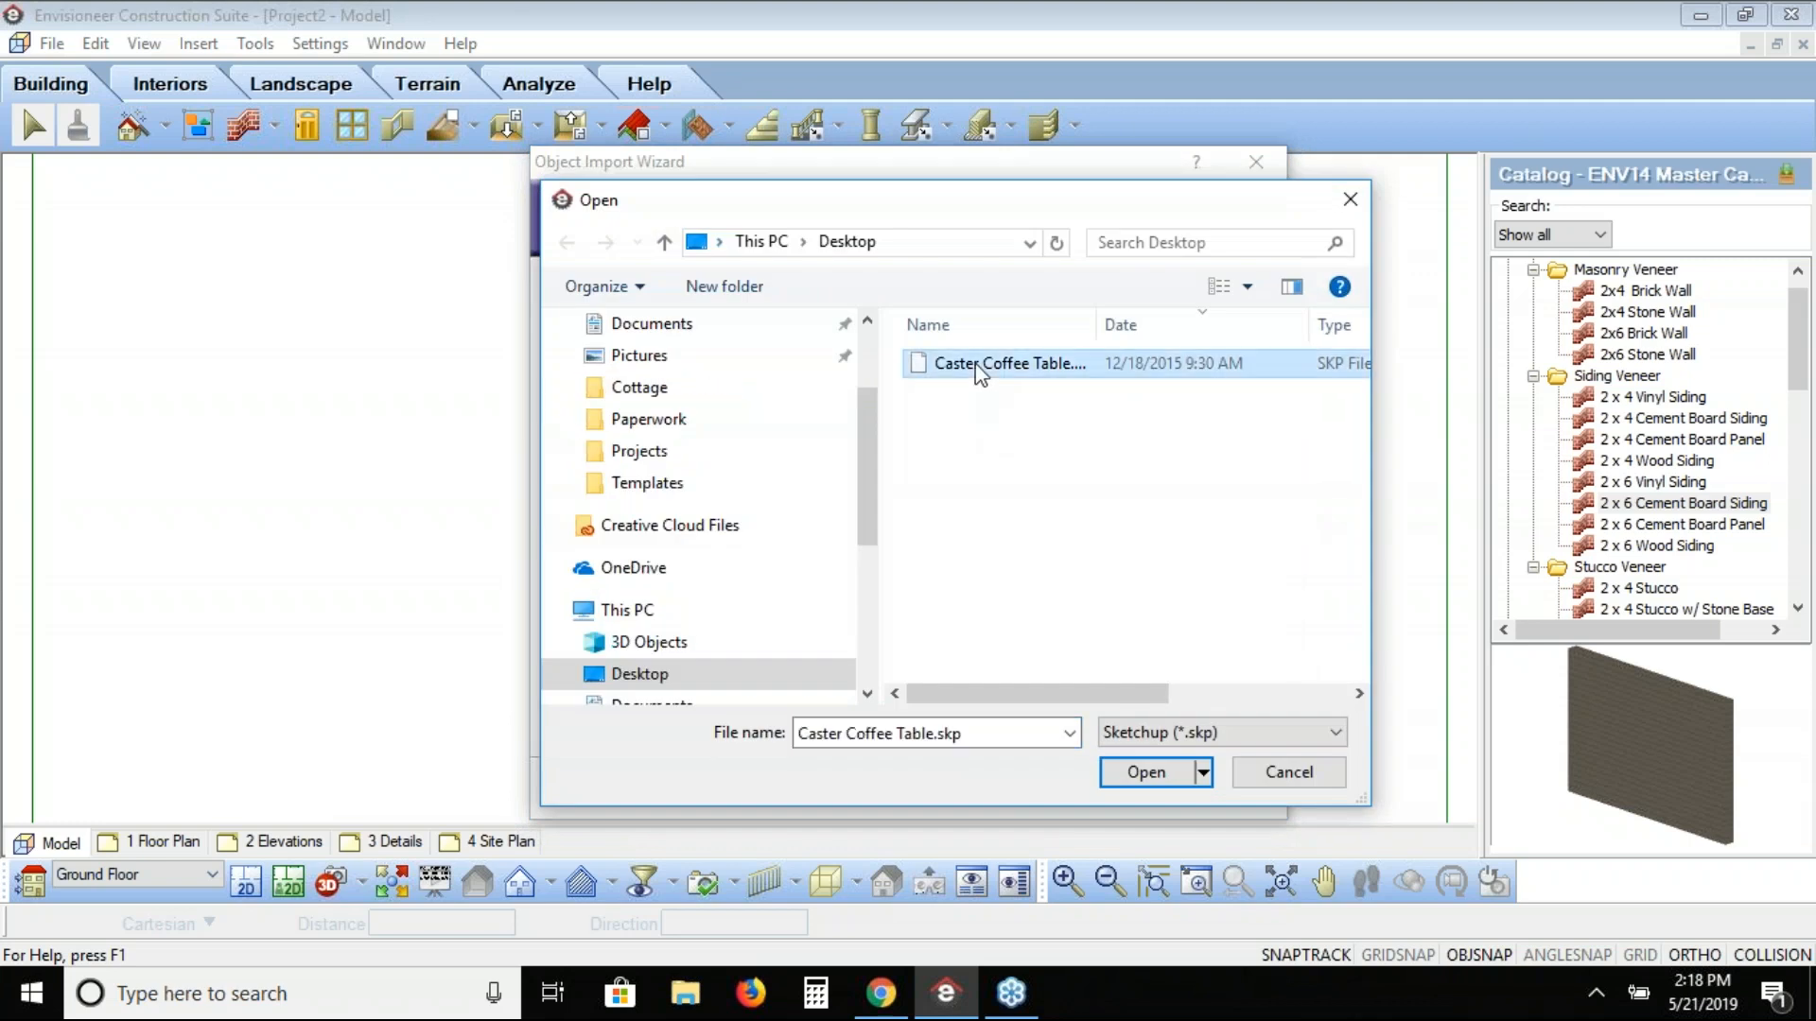
click(1246, 734)
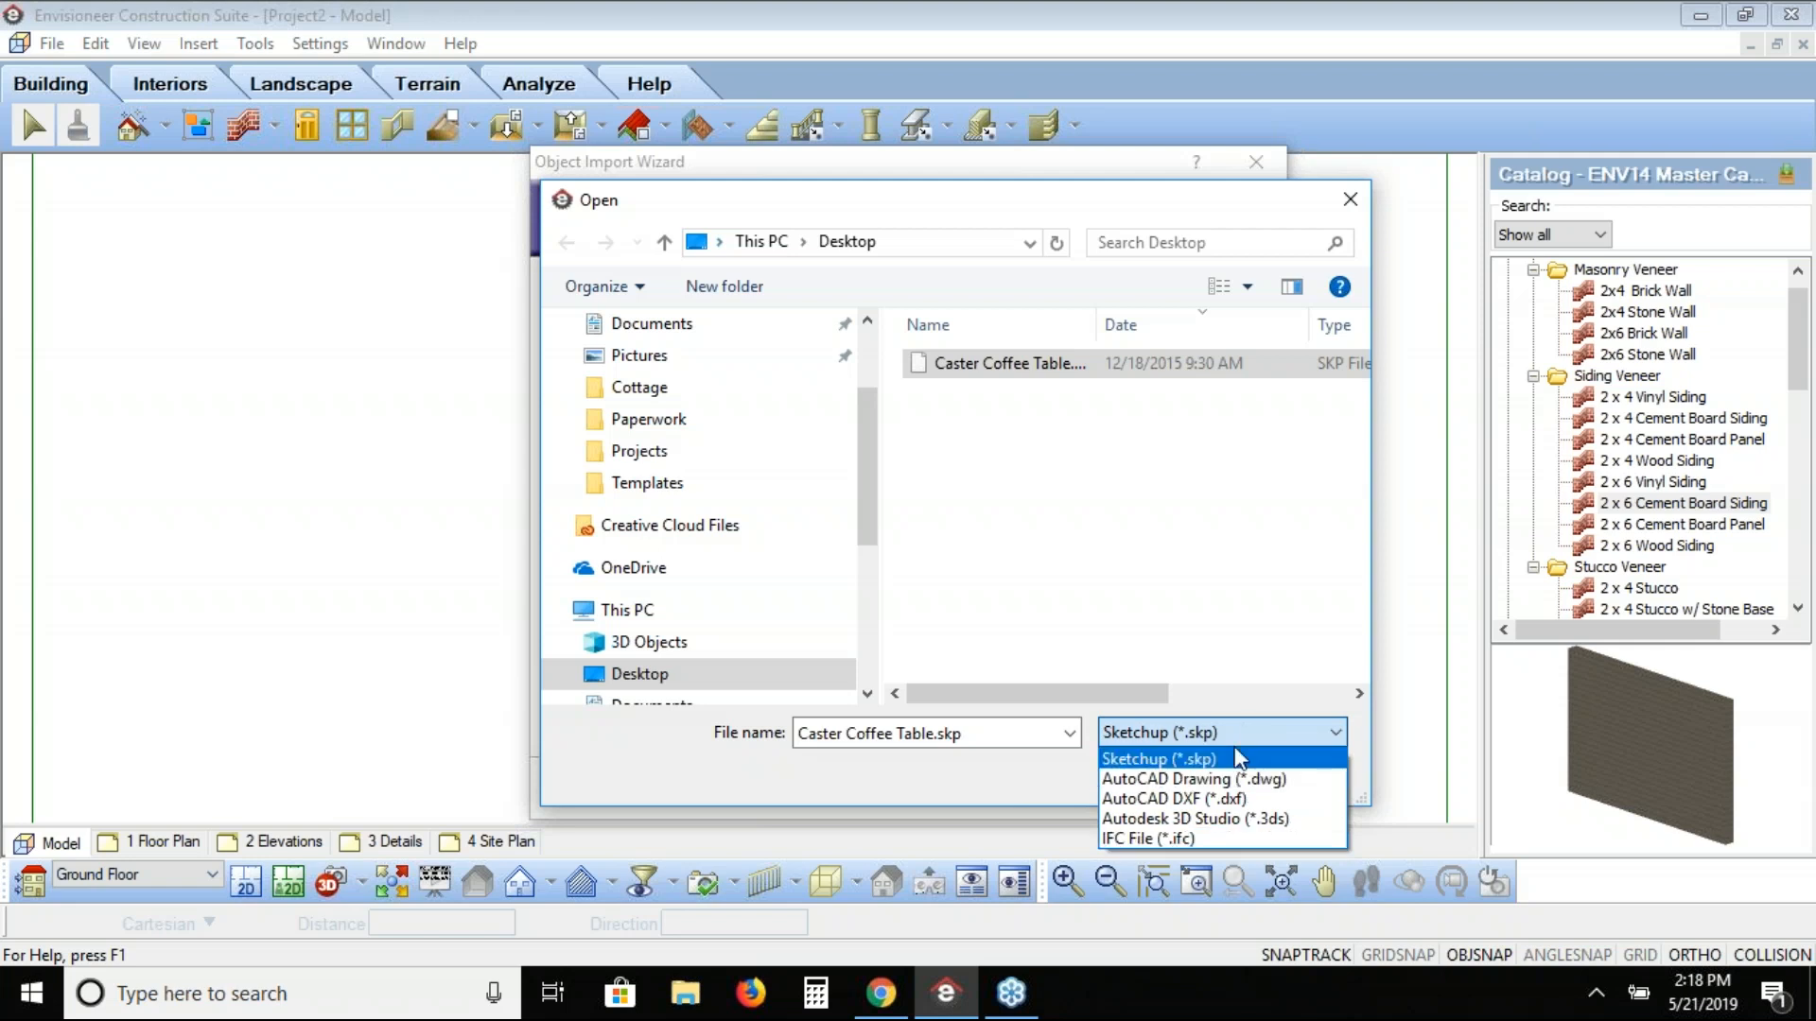
click(1233, 736)
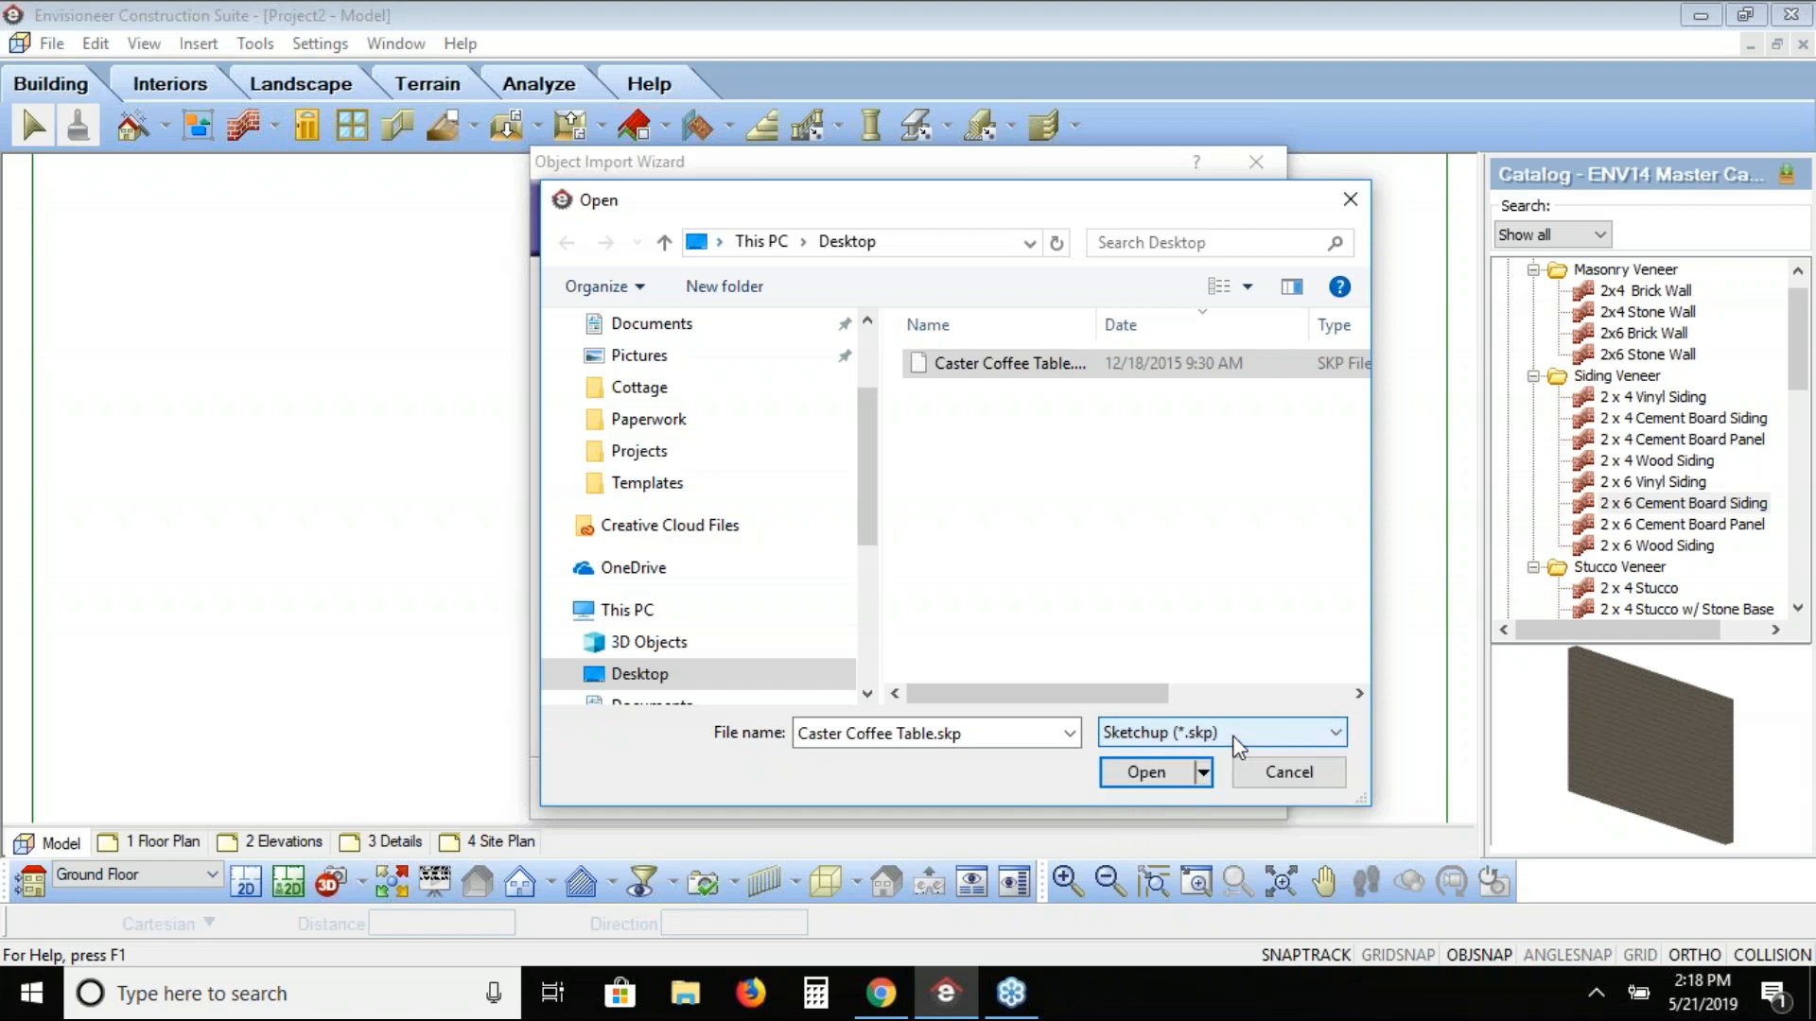
click(1233, 736)
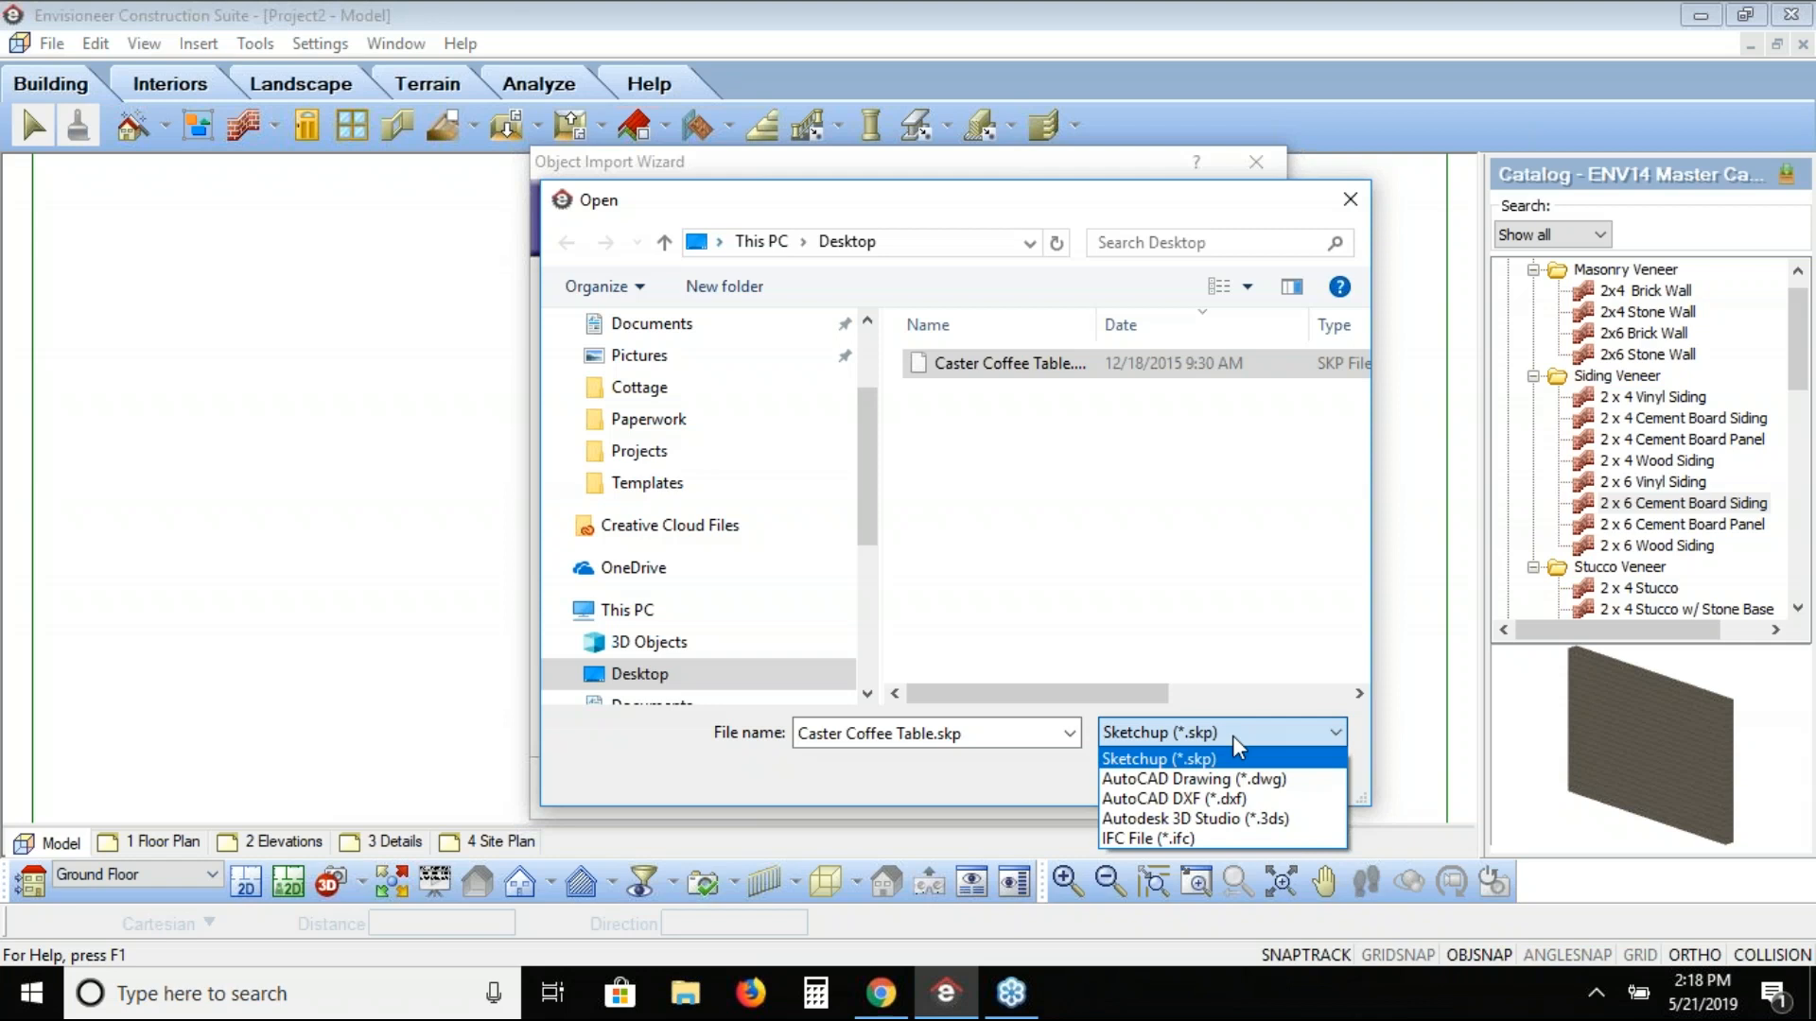
click(1233, 736)
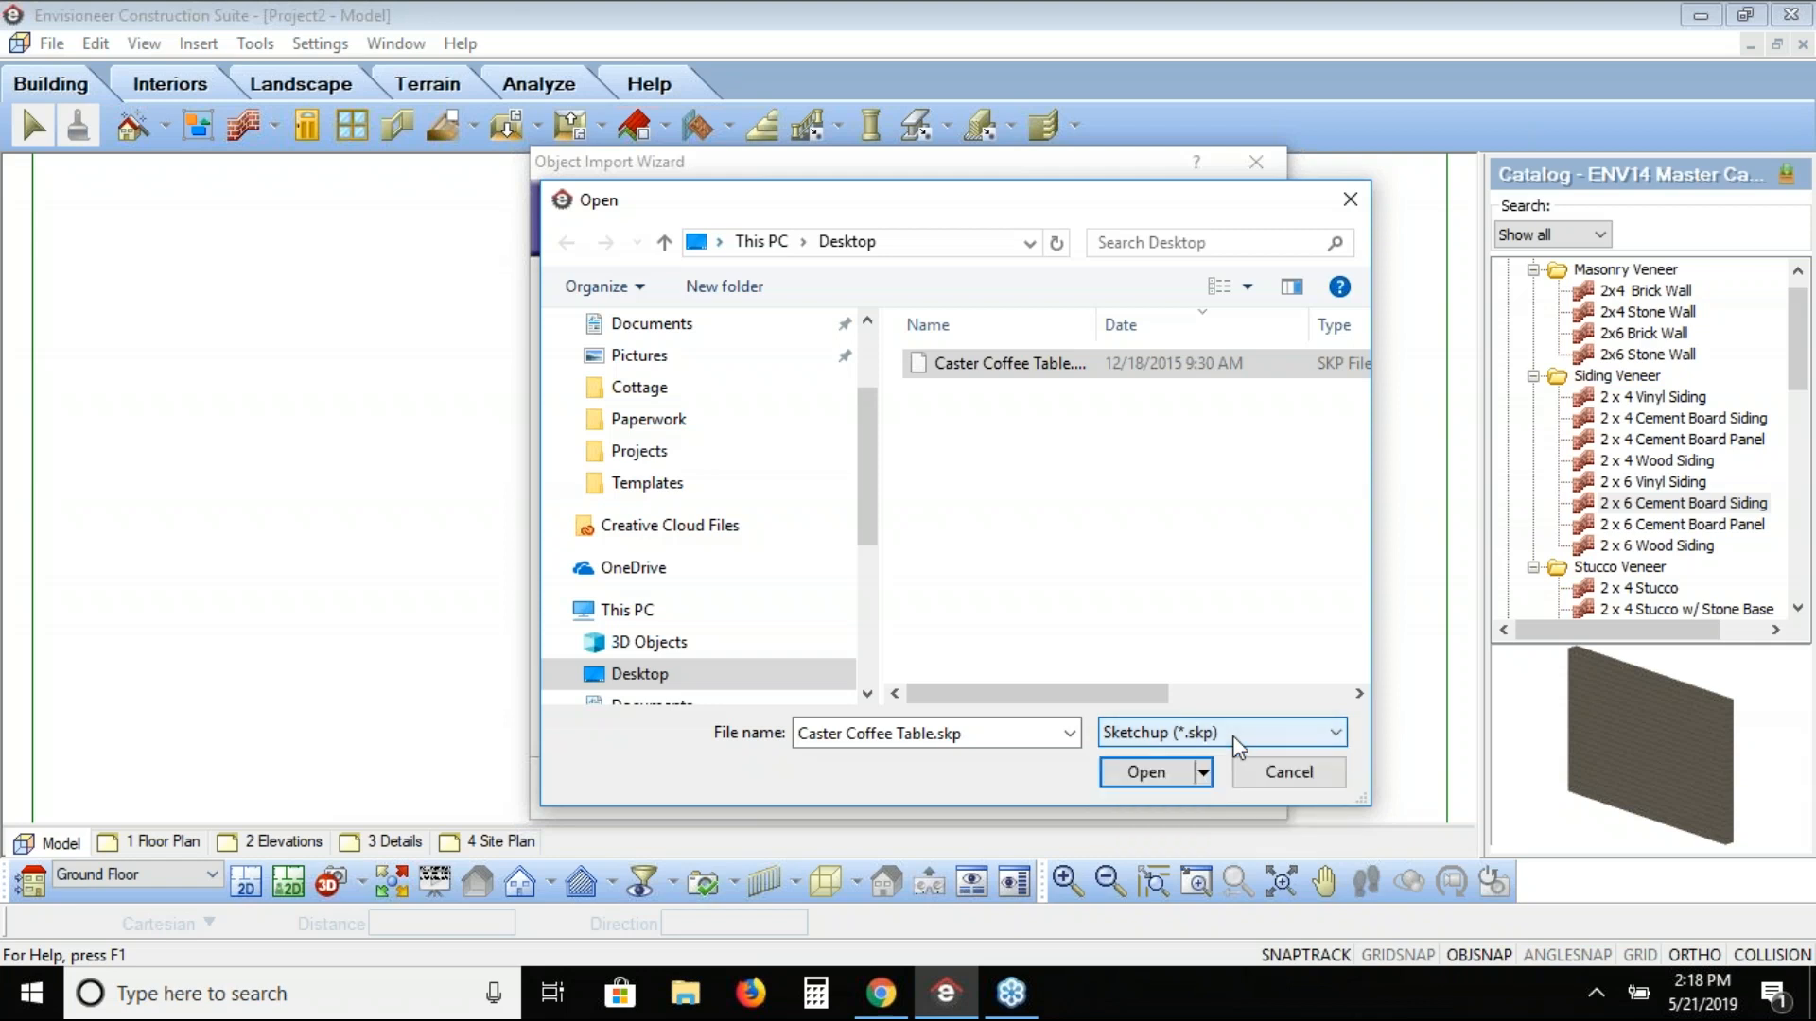
click(1129, 771)
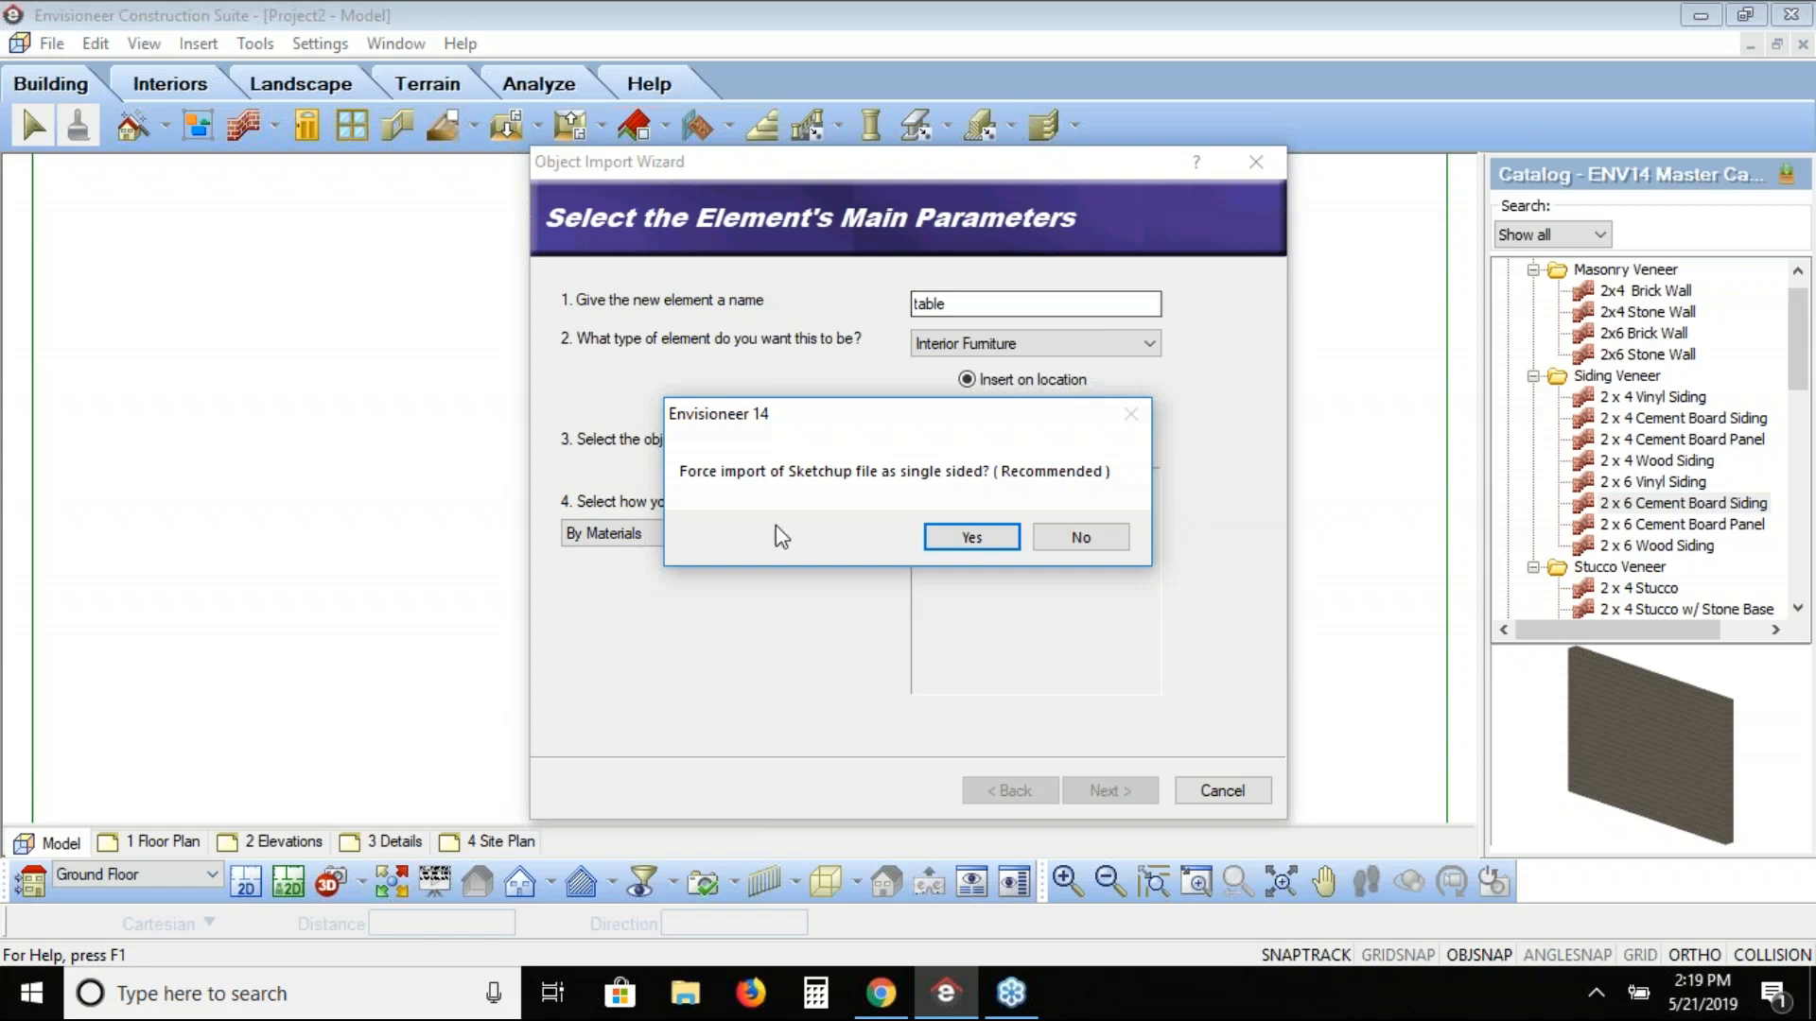
click(972, 537)
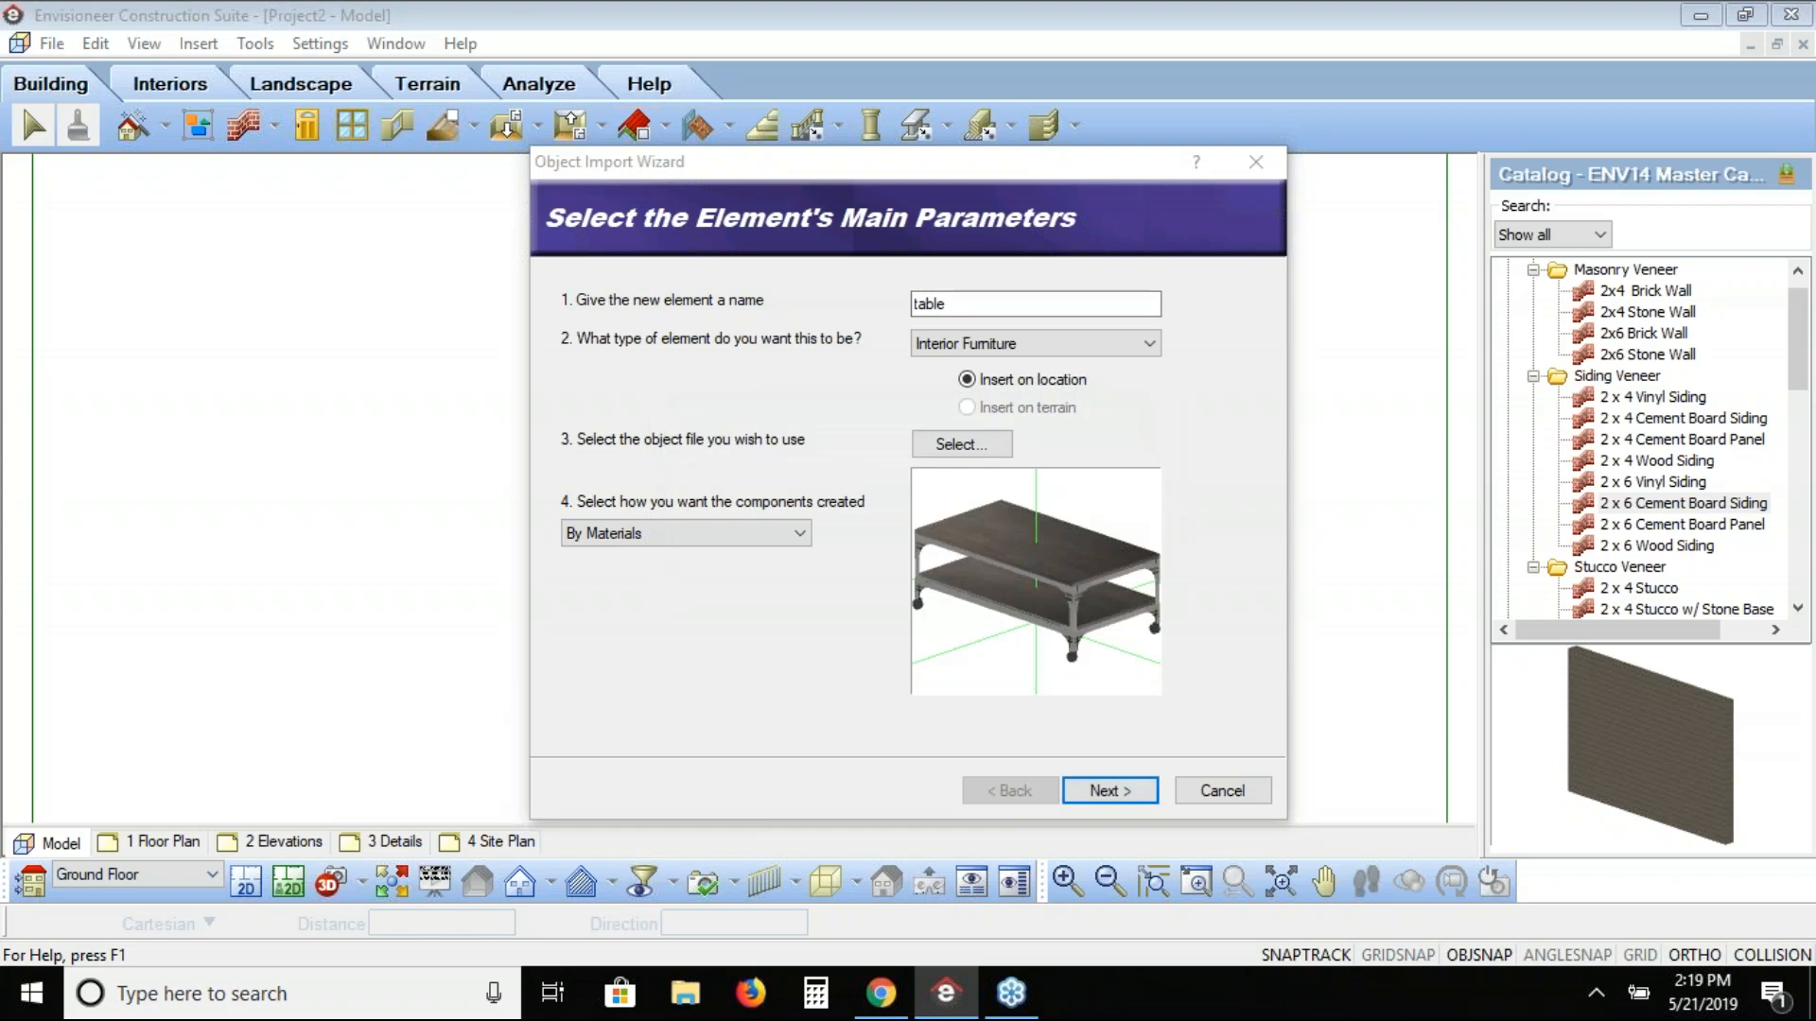
drag(1083, 599, 952, 607)
click(1108, 793)
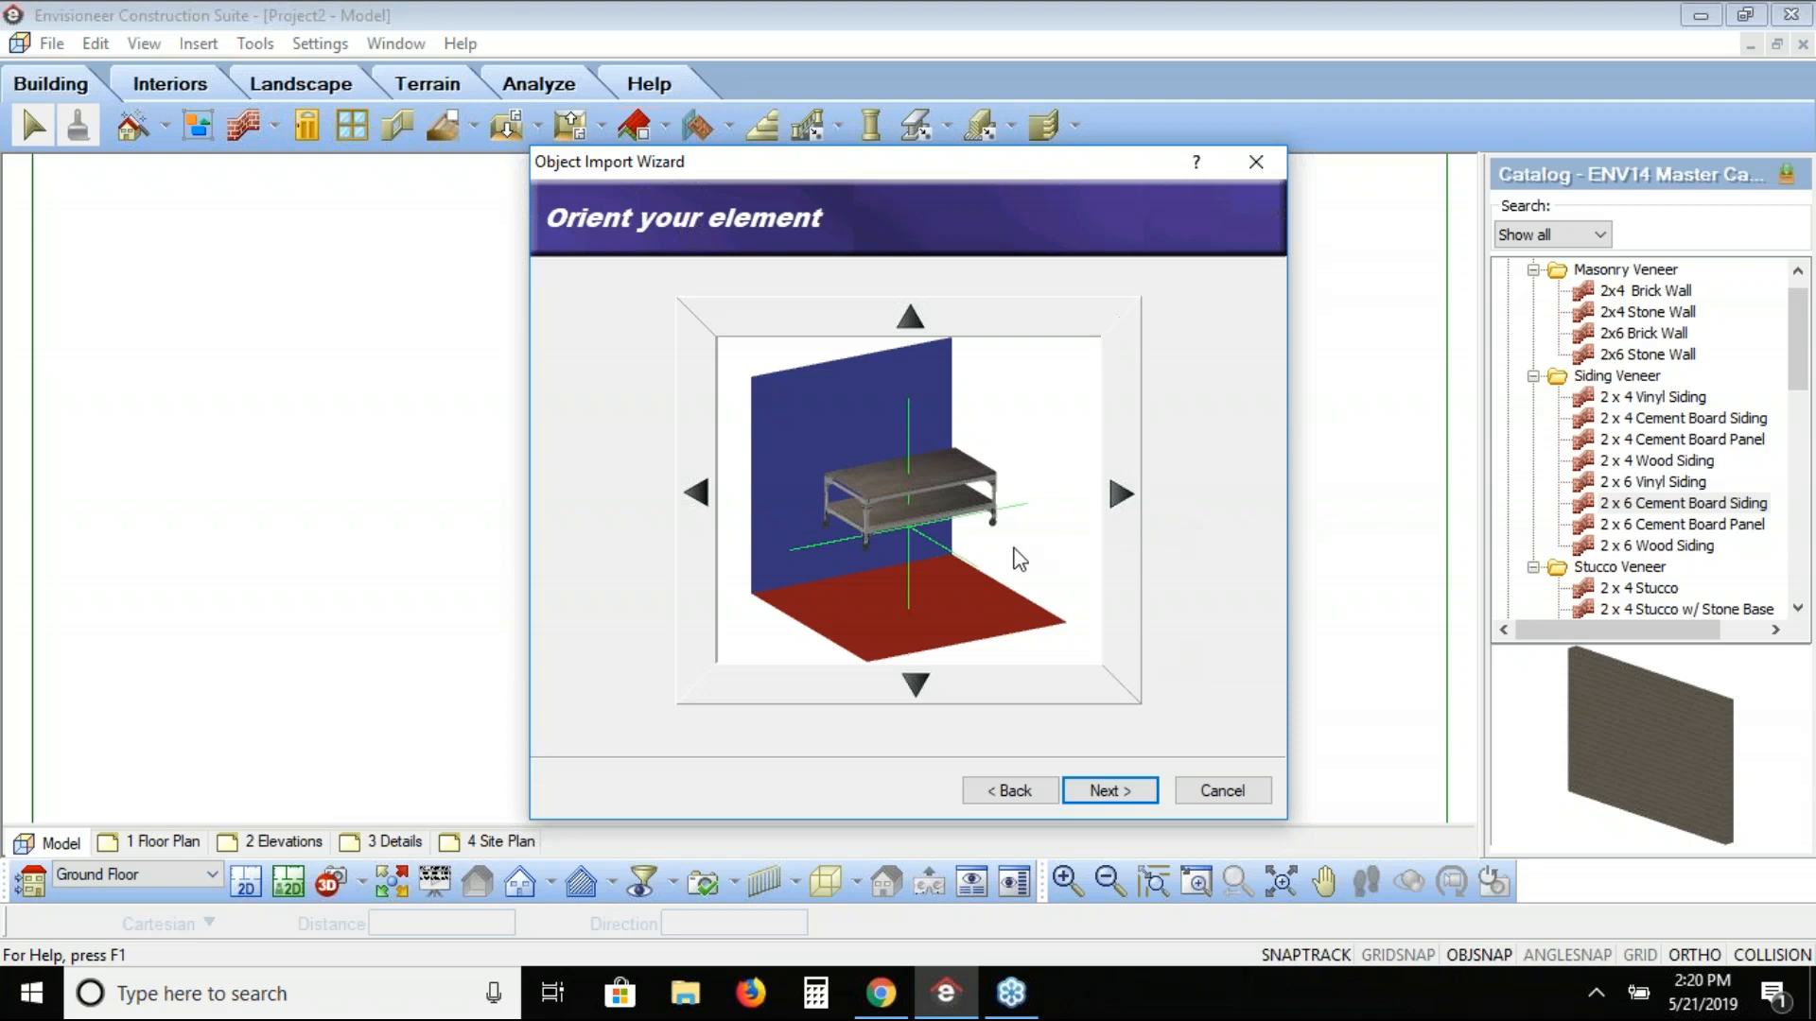
Step: Try rotating the table vertically and sideways, restore its upright orientation, and continue to the 3D component visibility
click(916, 681)
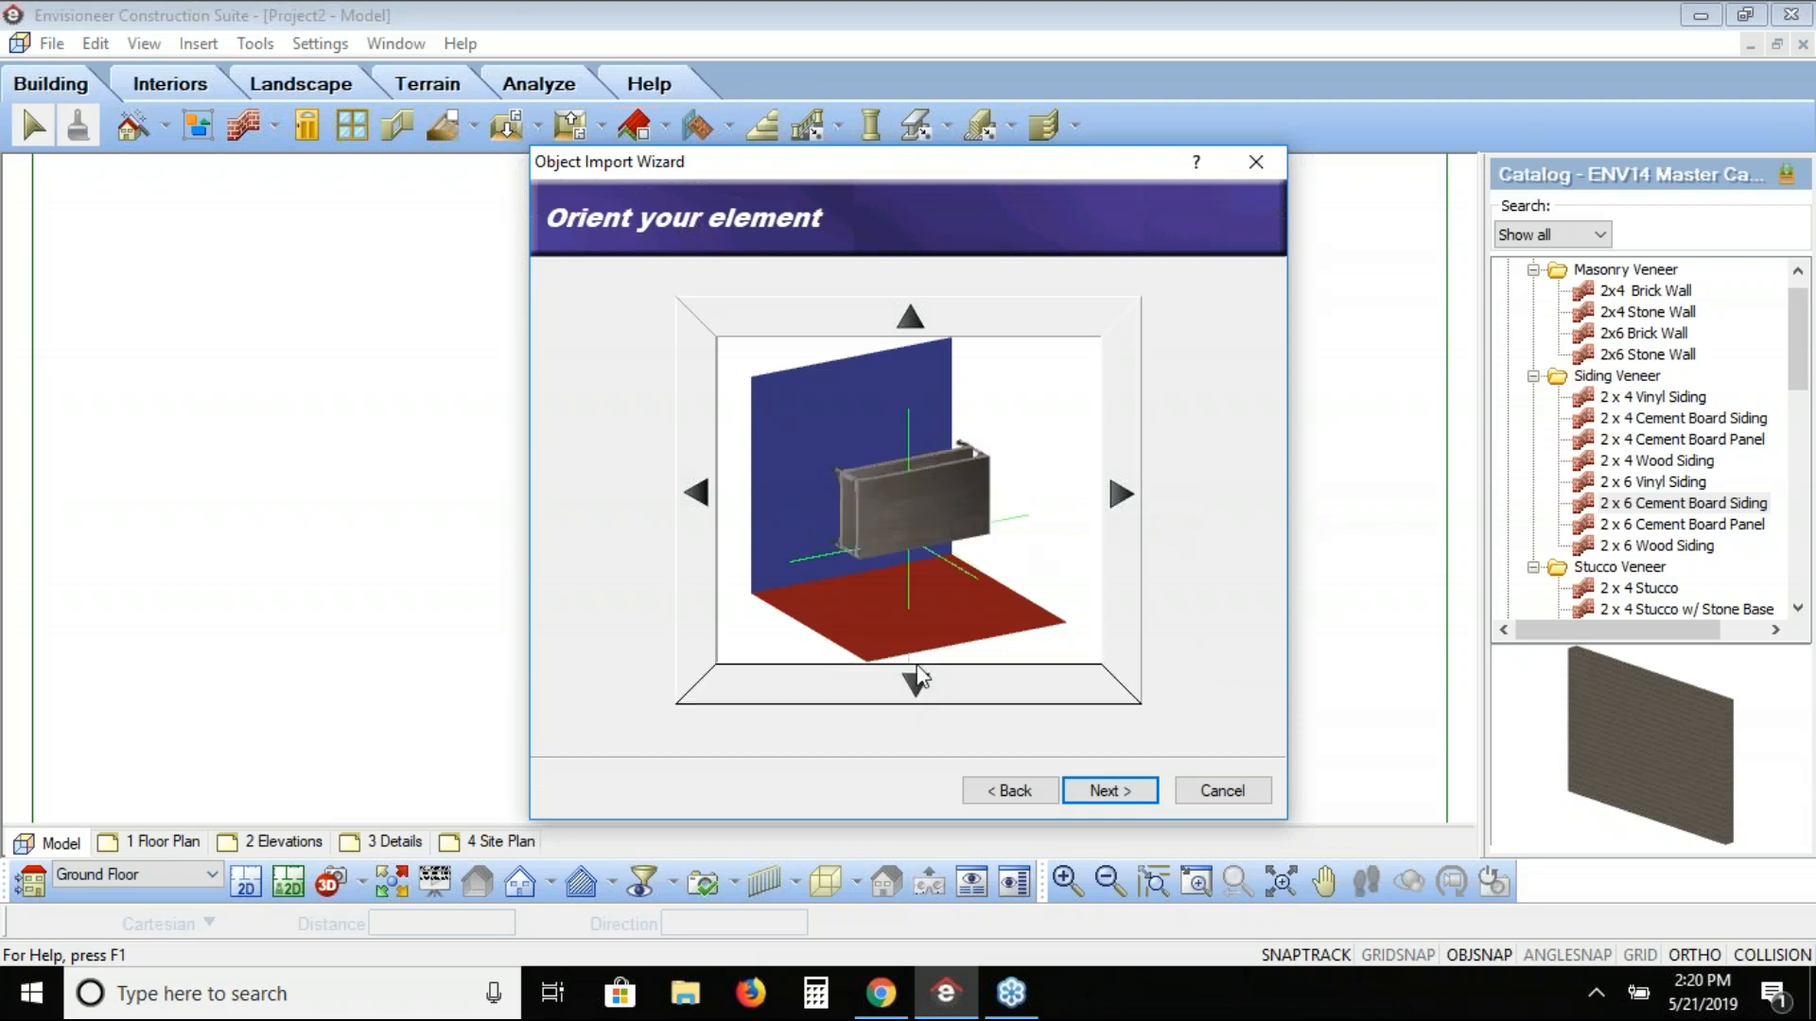
click(914, 324)
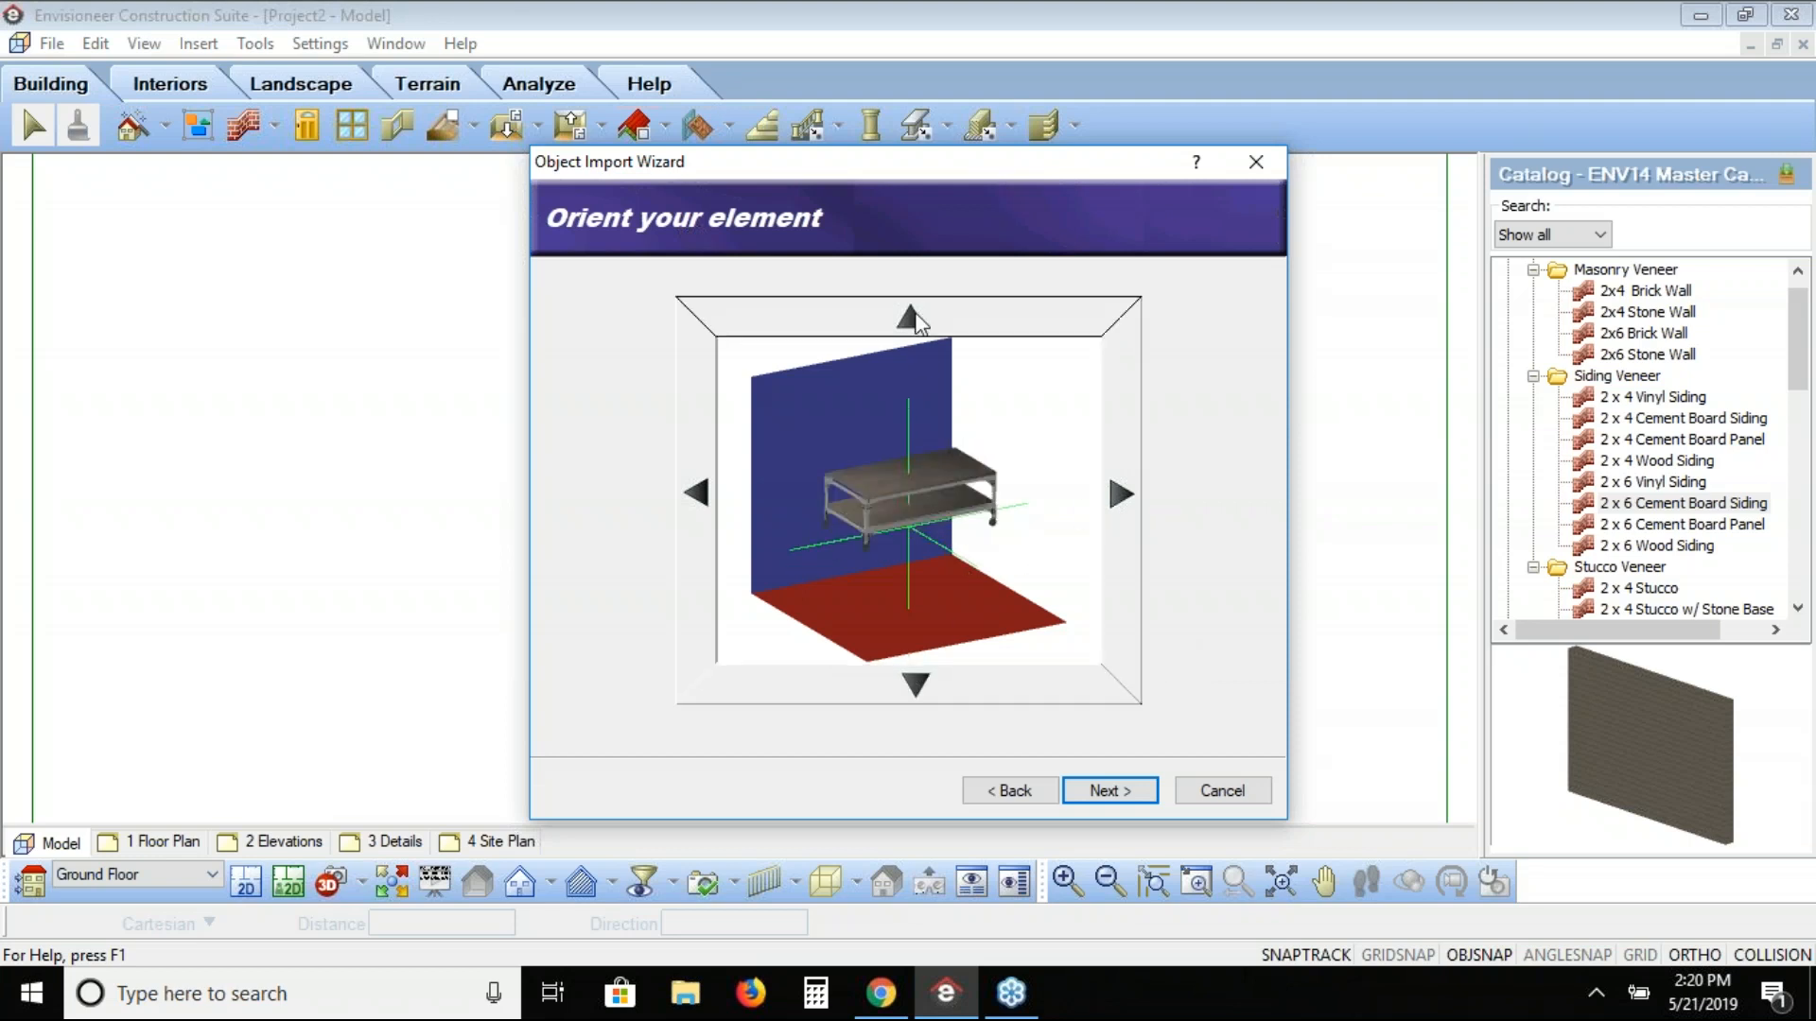
click(700, 493)
click(1127, 500)
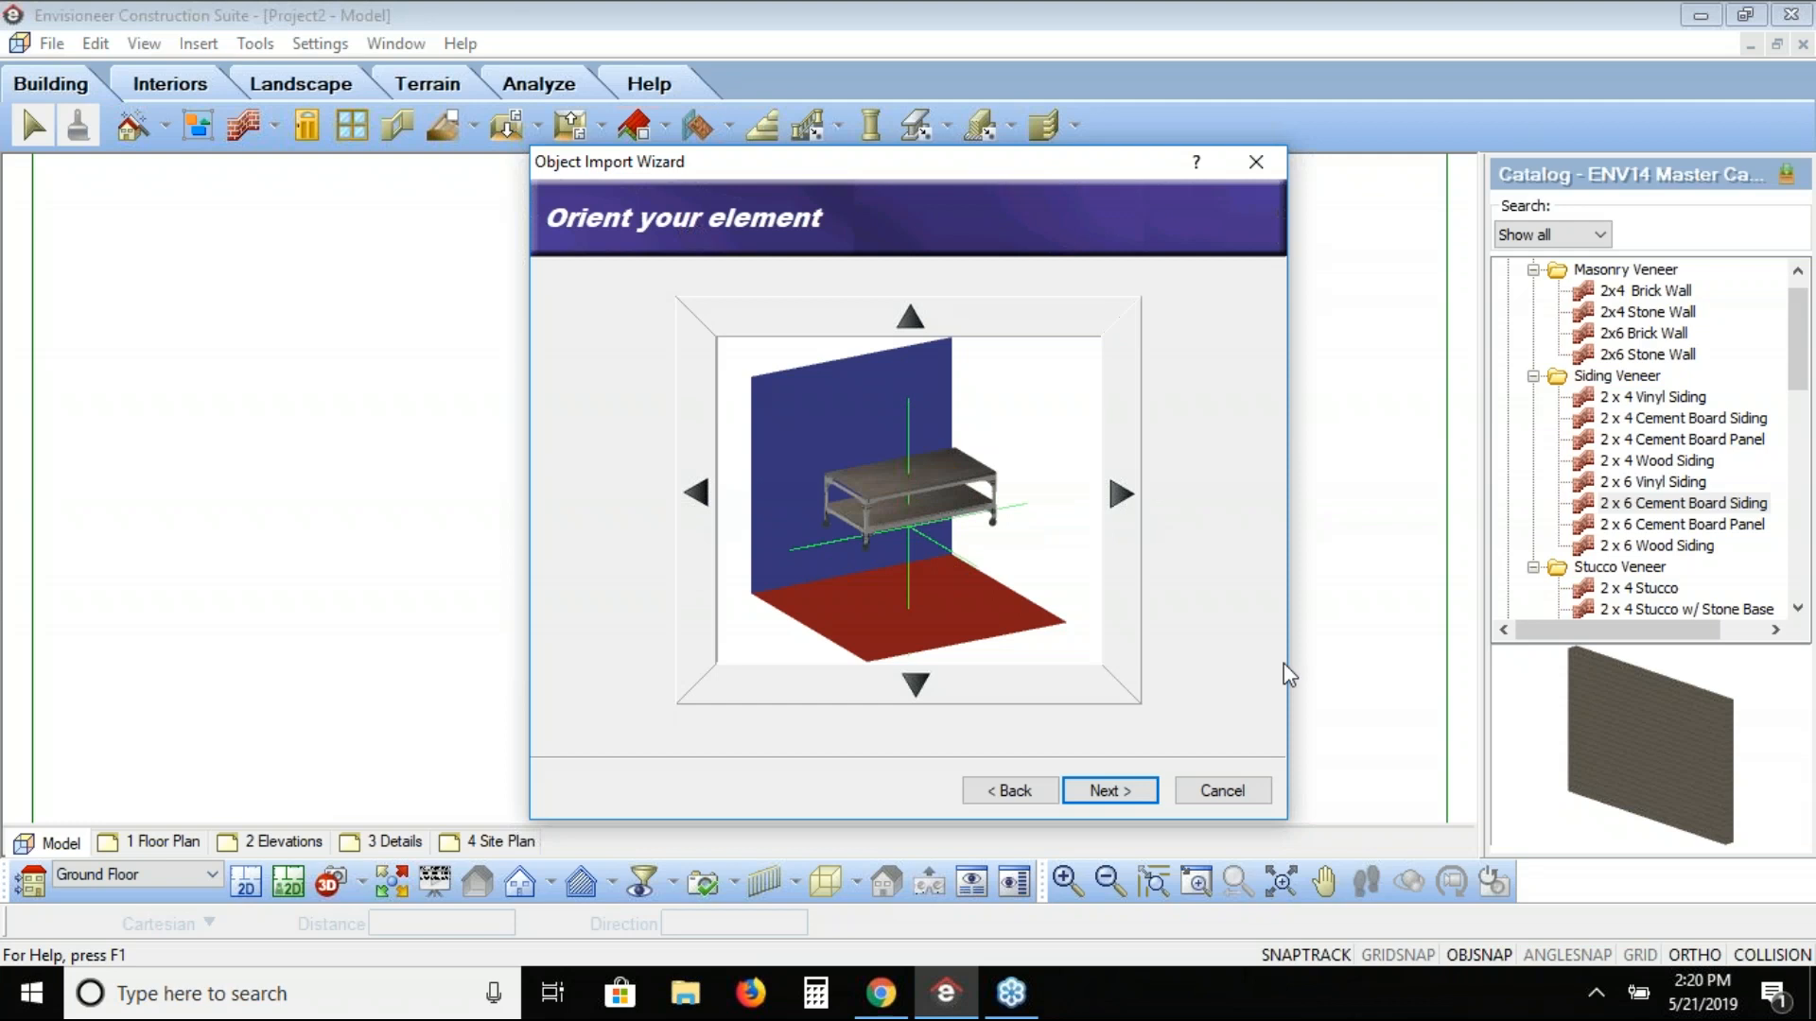
click(1141, 793)
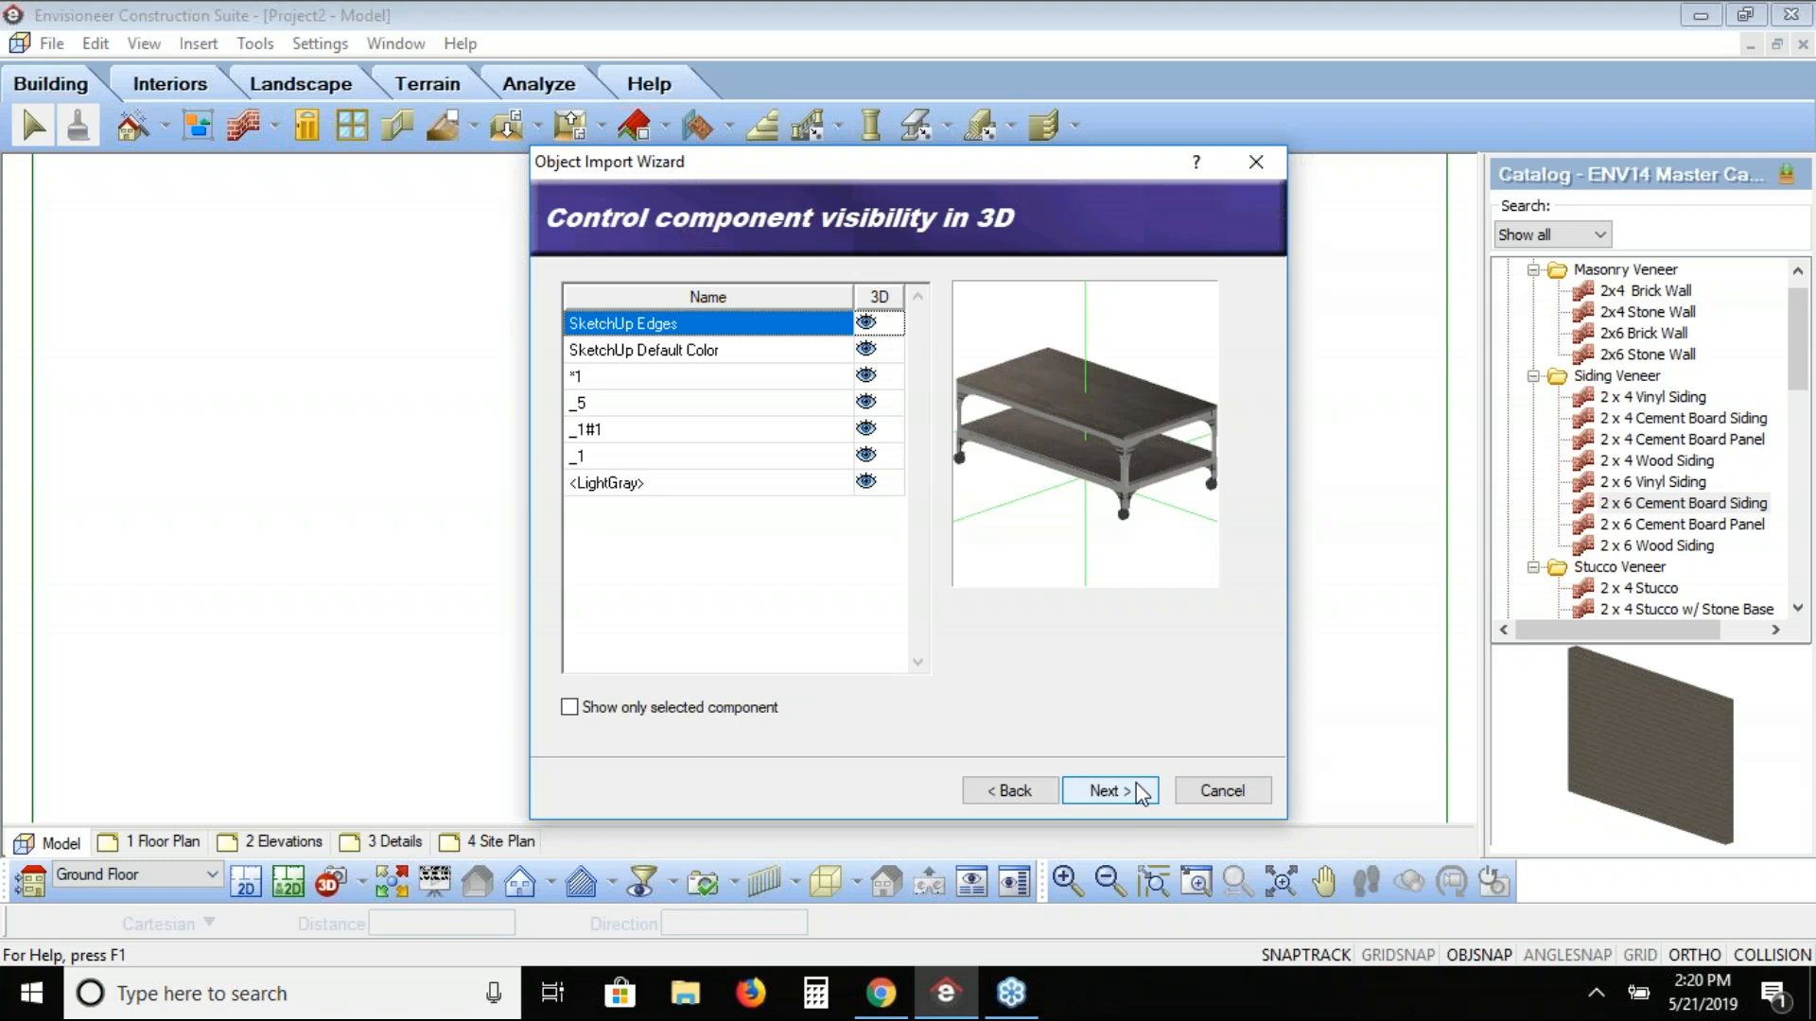
Step: Toggle the 3D visibility of the components from *1 through <LightGray> to check which table parts each one controls
click(874, 377)
click(865, 377)
click(867, 377)
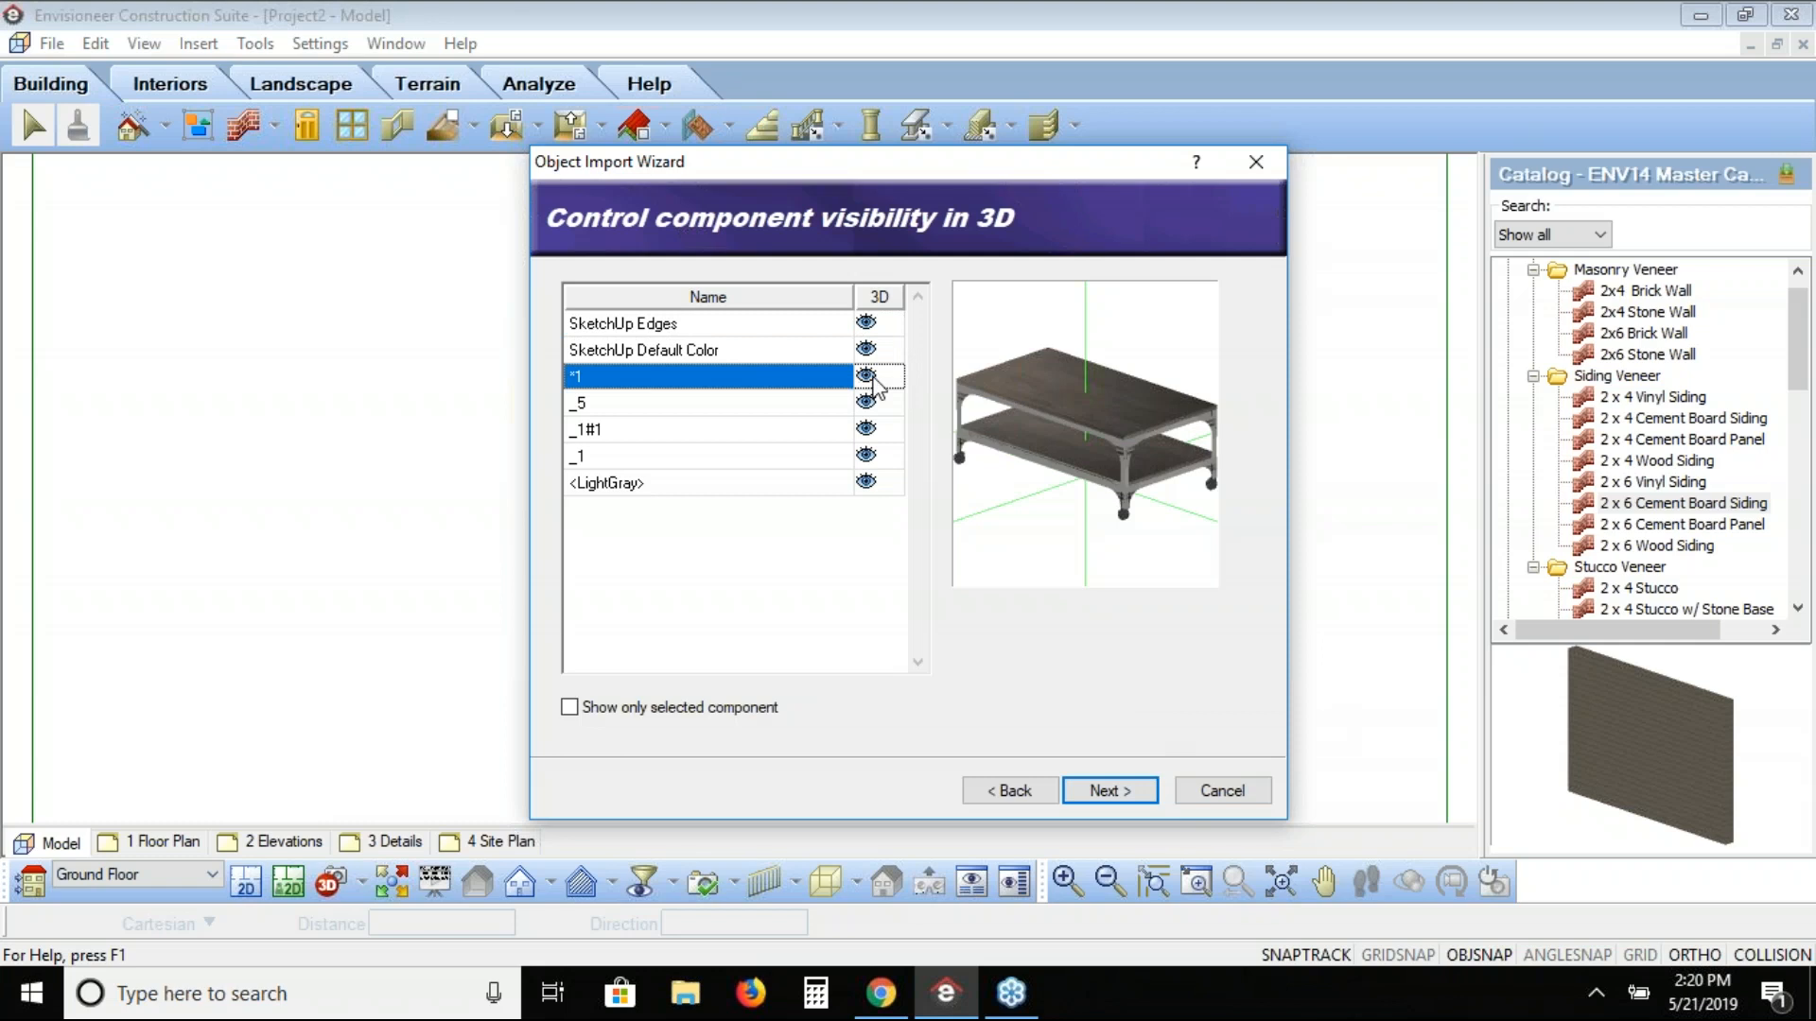
click(866, 403)
click(868, 402)
click(870, 430)
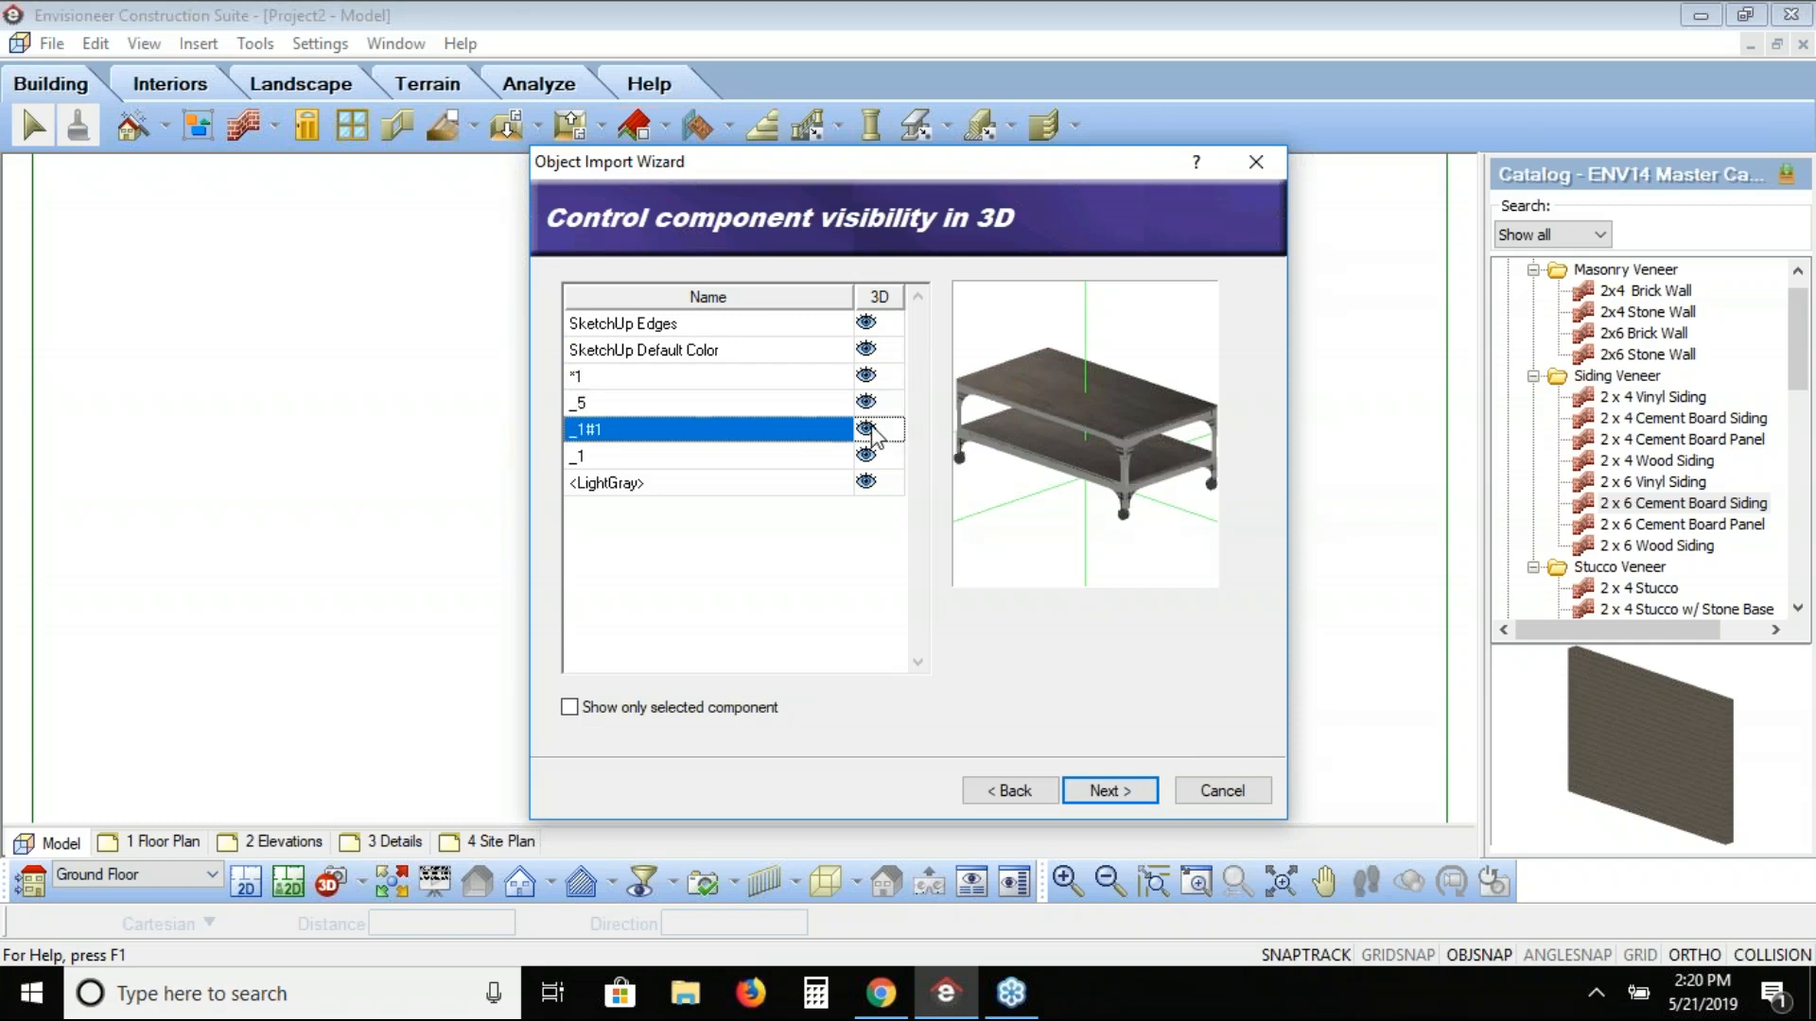
click(868, 456)
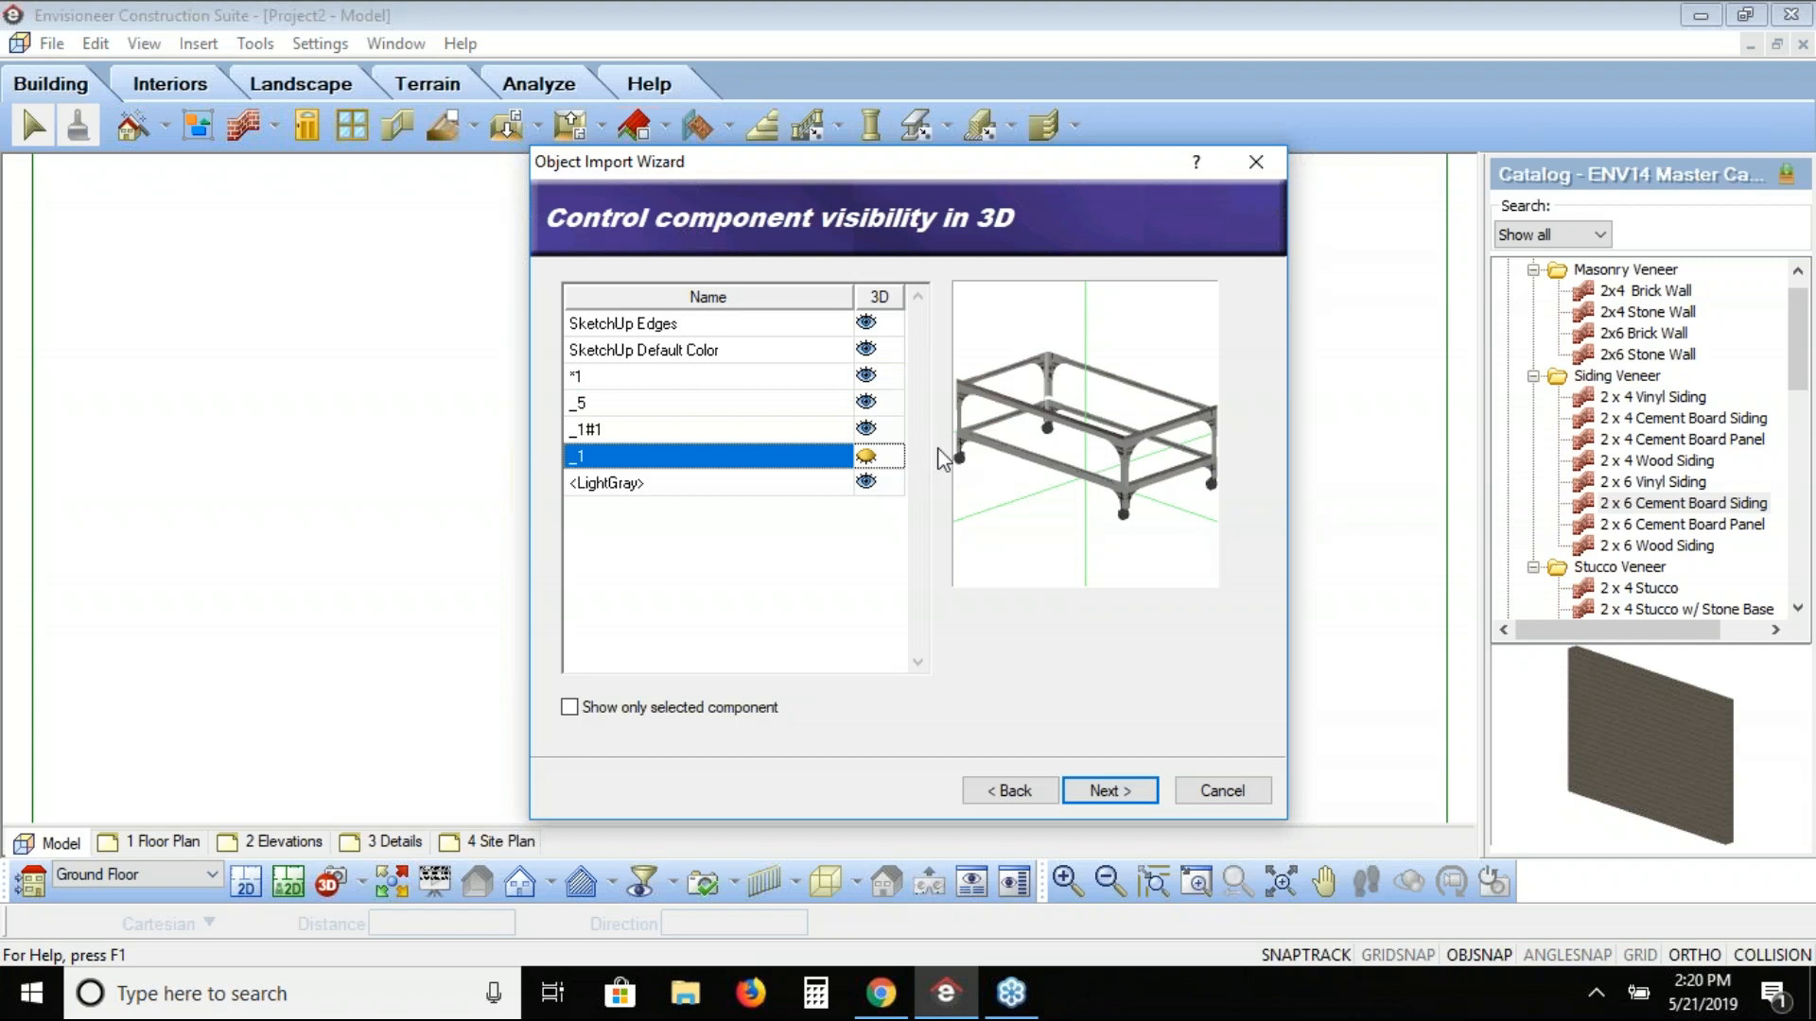
click(867, 457)
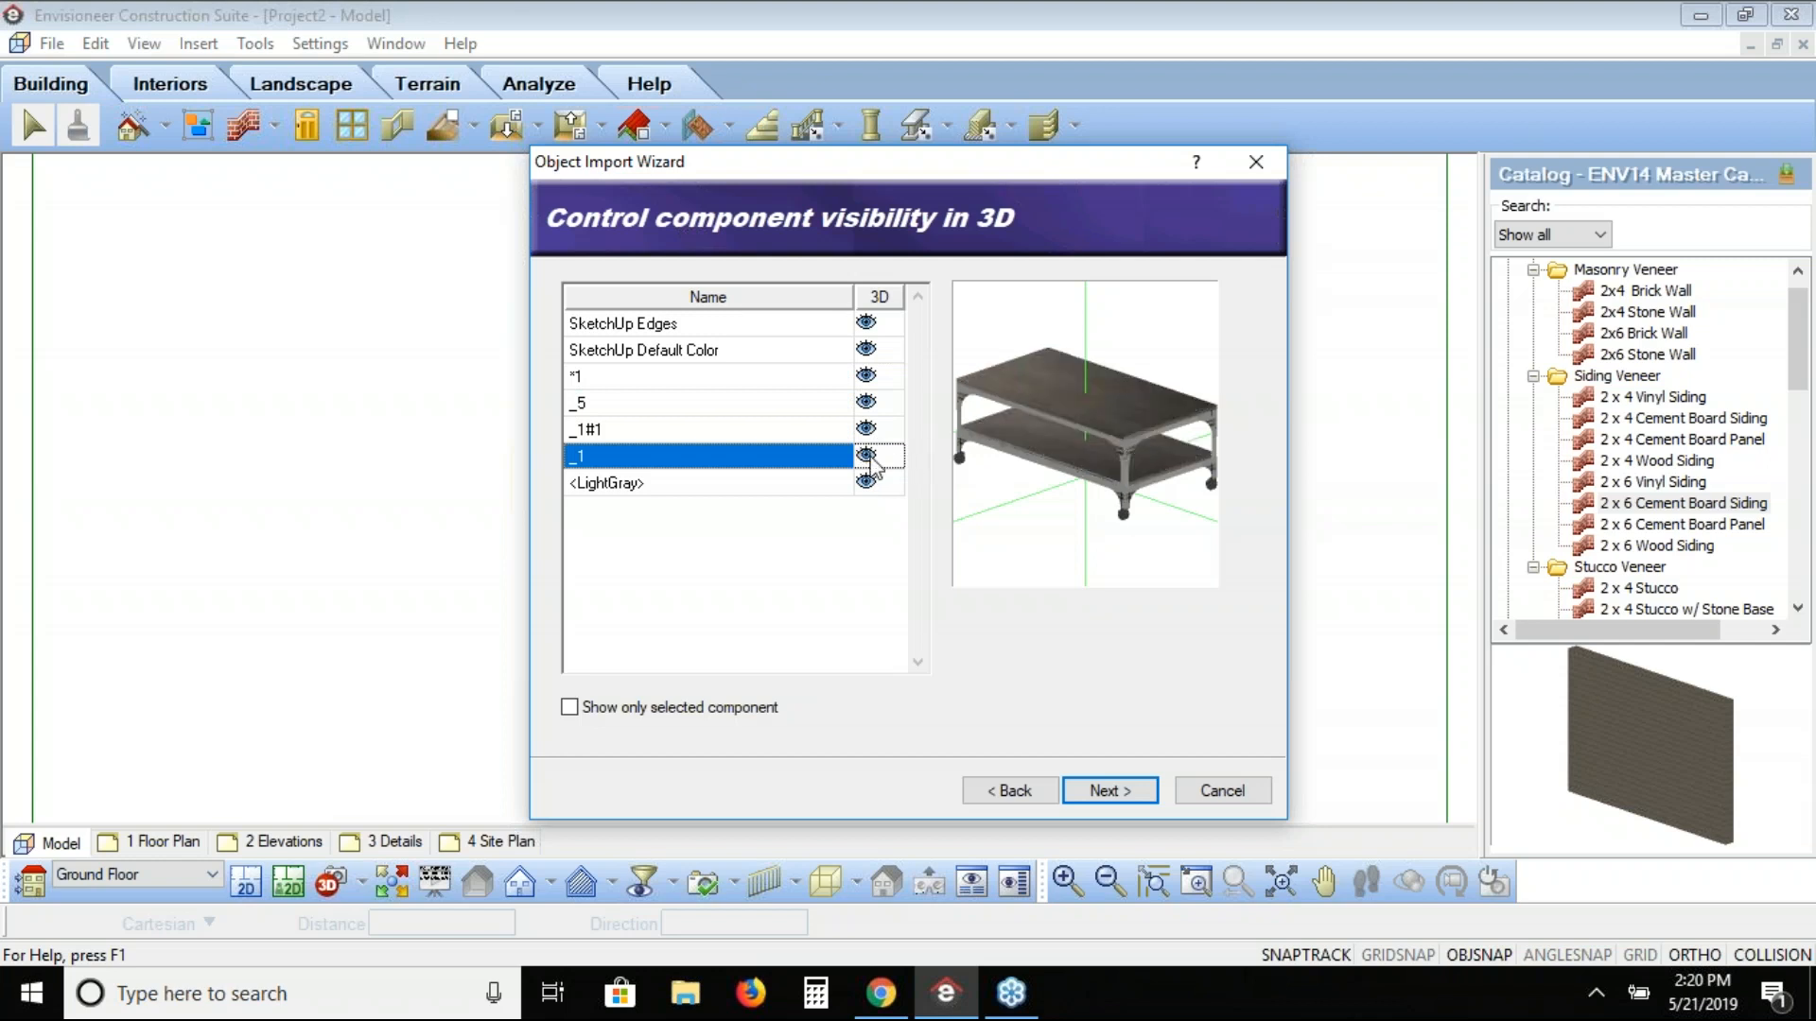
click(867, 483)
click(867, 483)
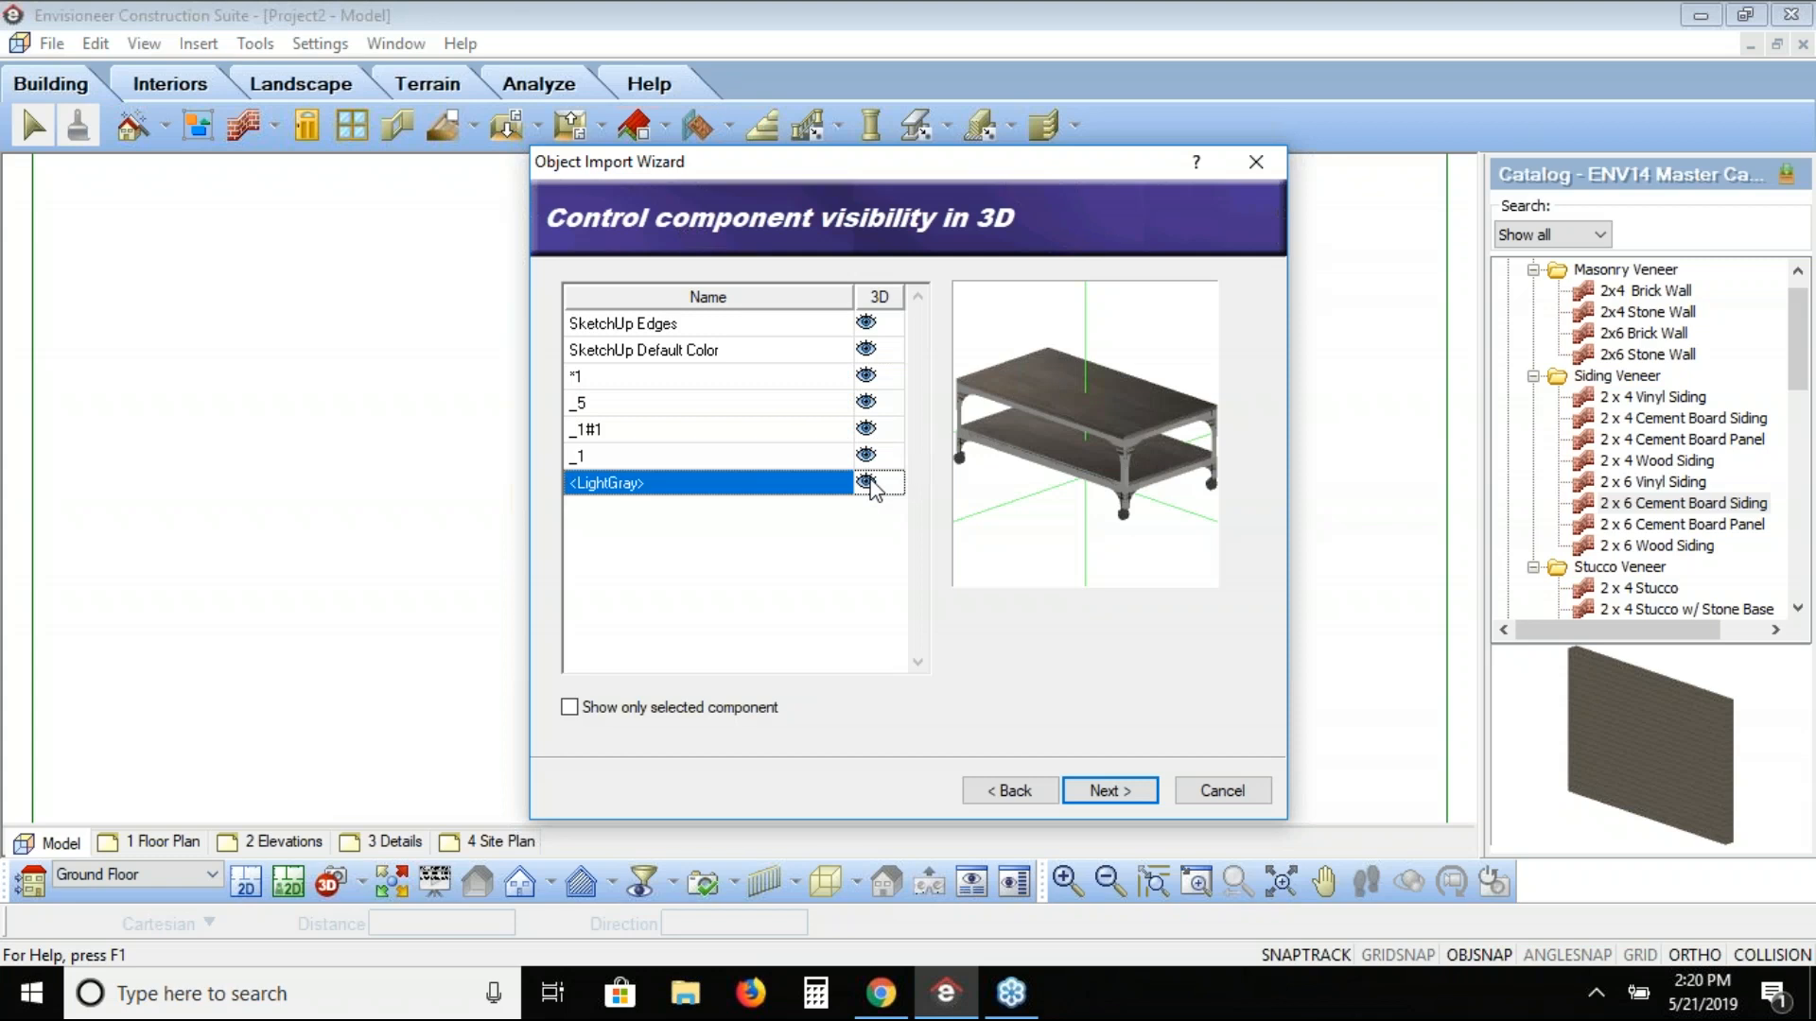
Step: Create the table's plan view representation from a Slice taken at the level of the tabletop
click(1105, 792)
click(1105, 792)
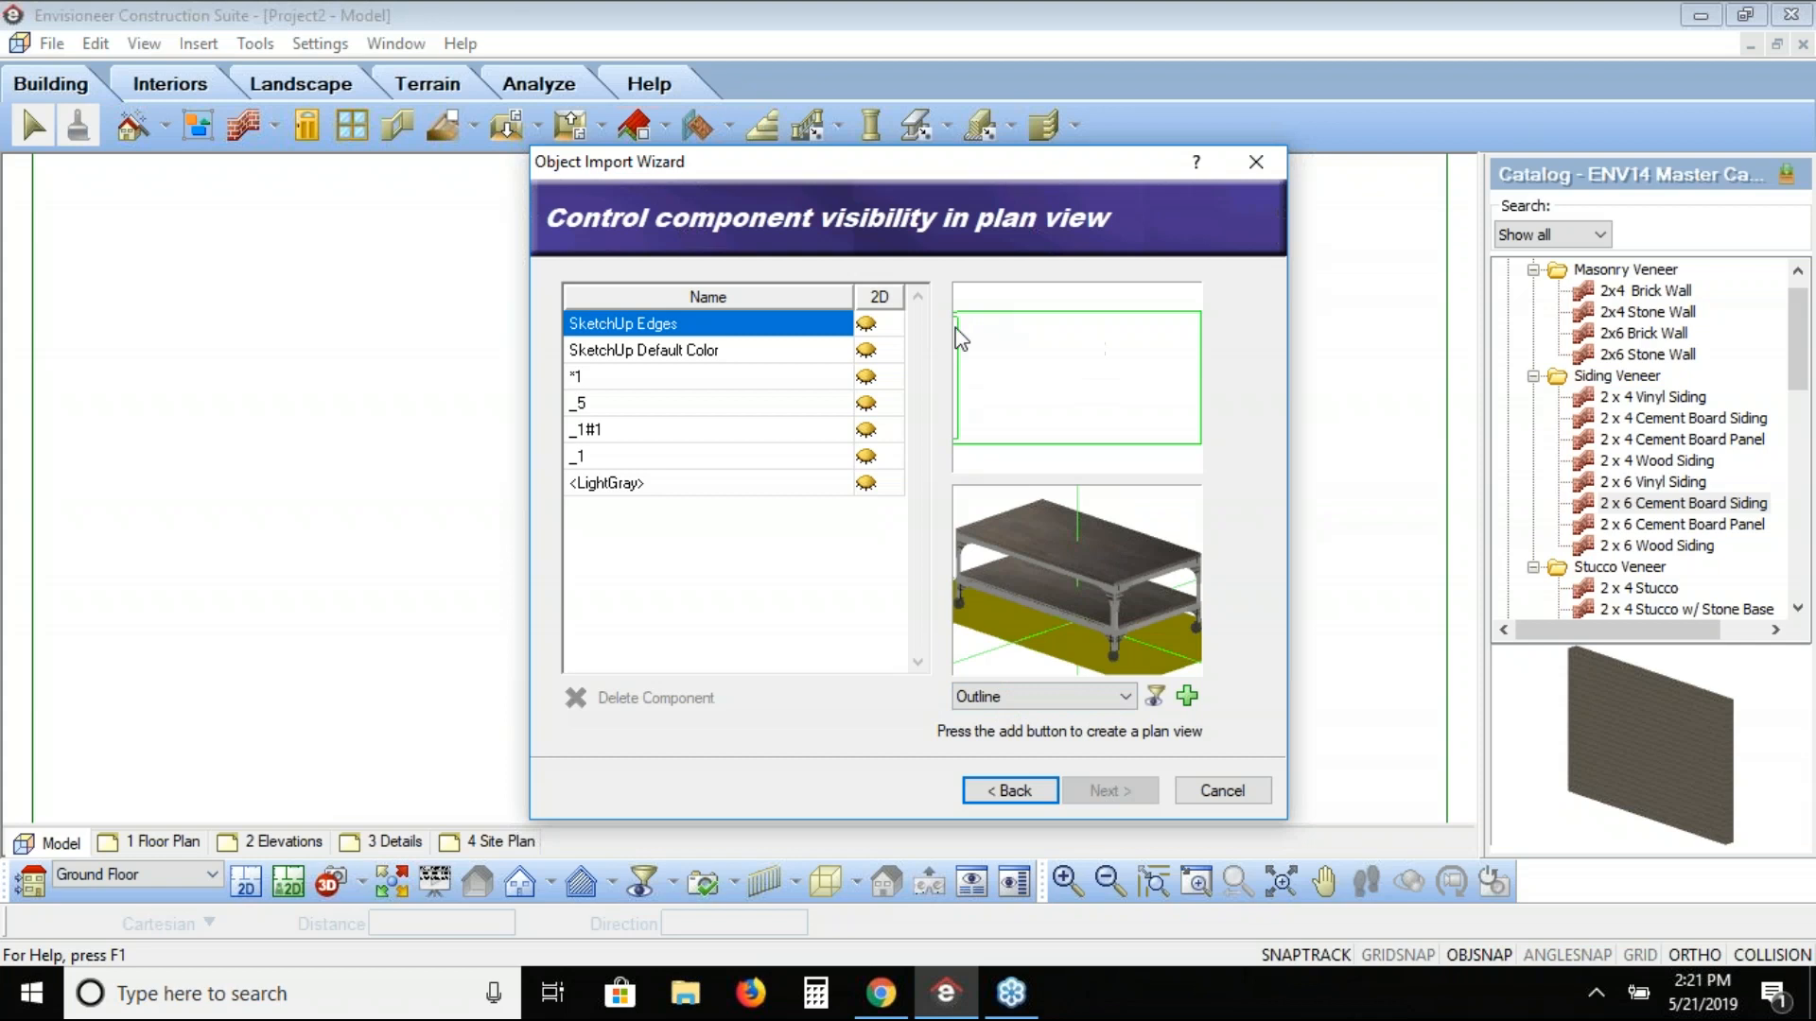
click(1097, 697)
click(1078, 739)
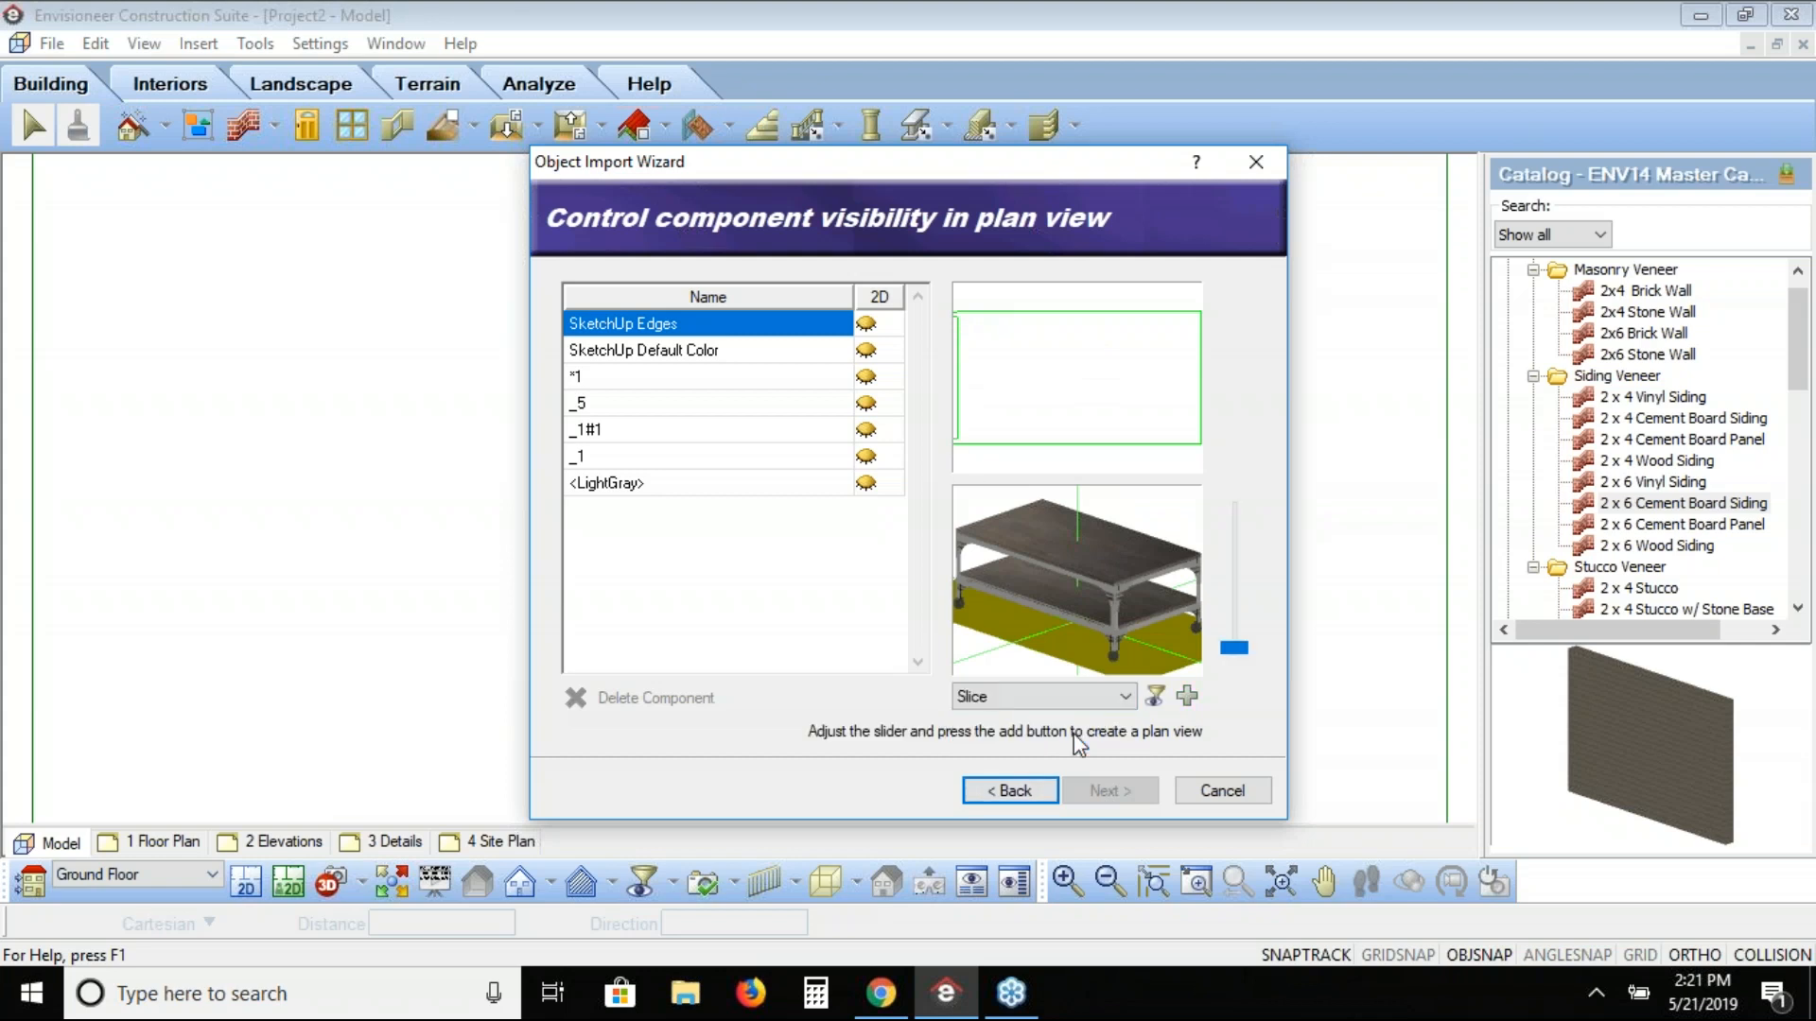
drag(1234, 644, 1191, 518)
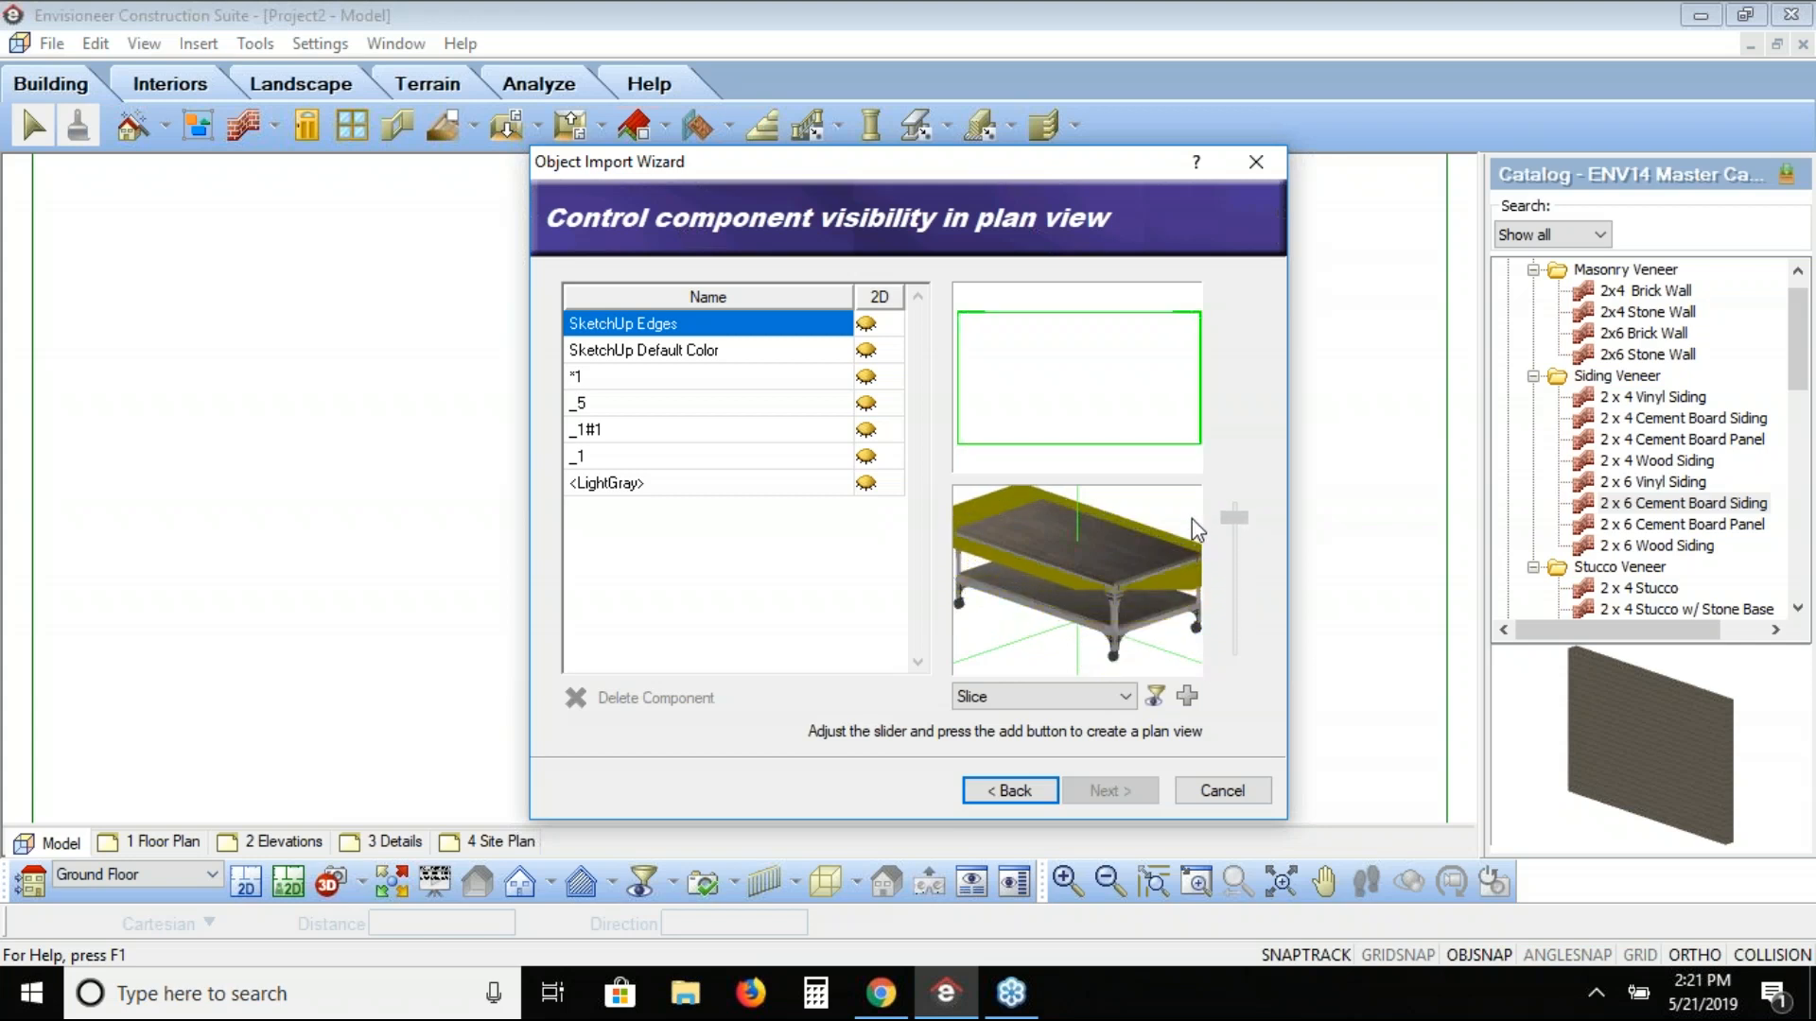
click(1188, 696)
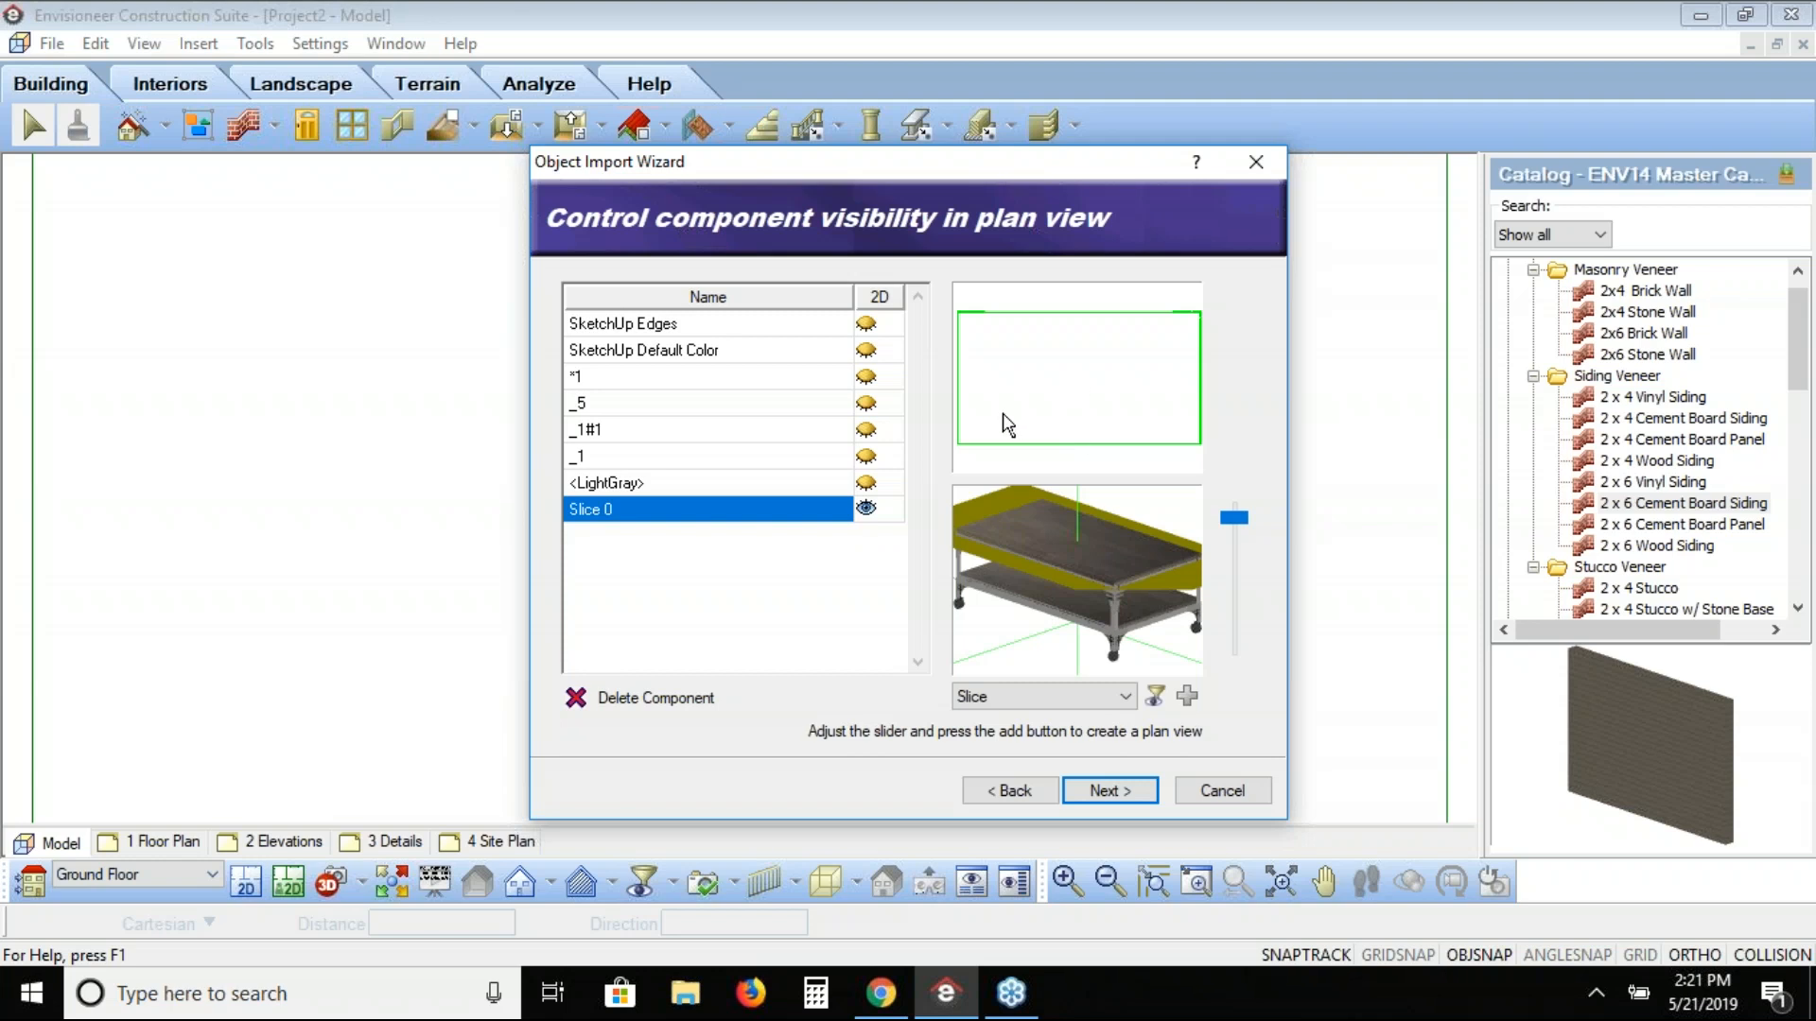
Step: Finish the object import and place one table in the Living Room at a base height of 0"
click(1107, 792)
click(1107, 792)
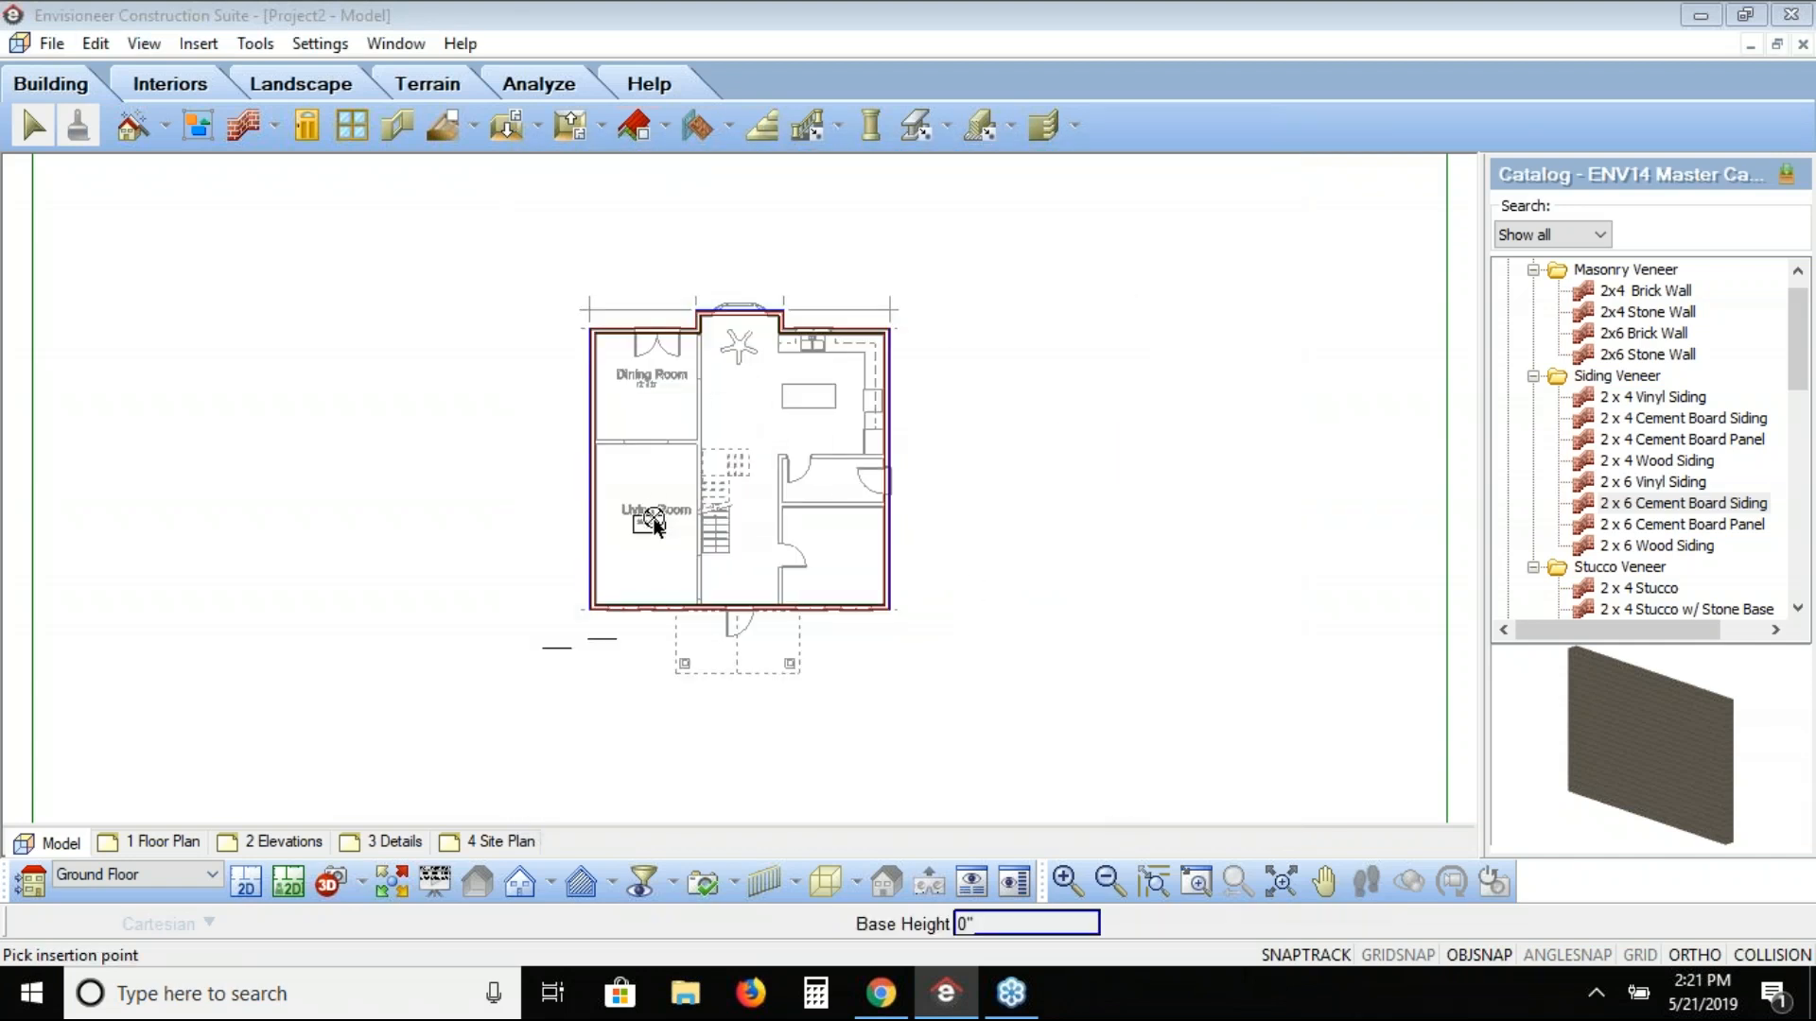
click(649, 518)
right_click(647, 569)
click(700, 583)
Step: Show the model in a 3D corner view and examine the table in the Living Room up close
click(391, 882)
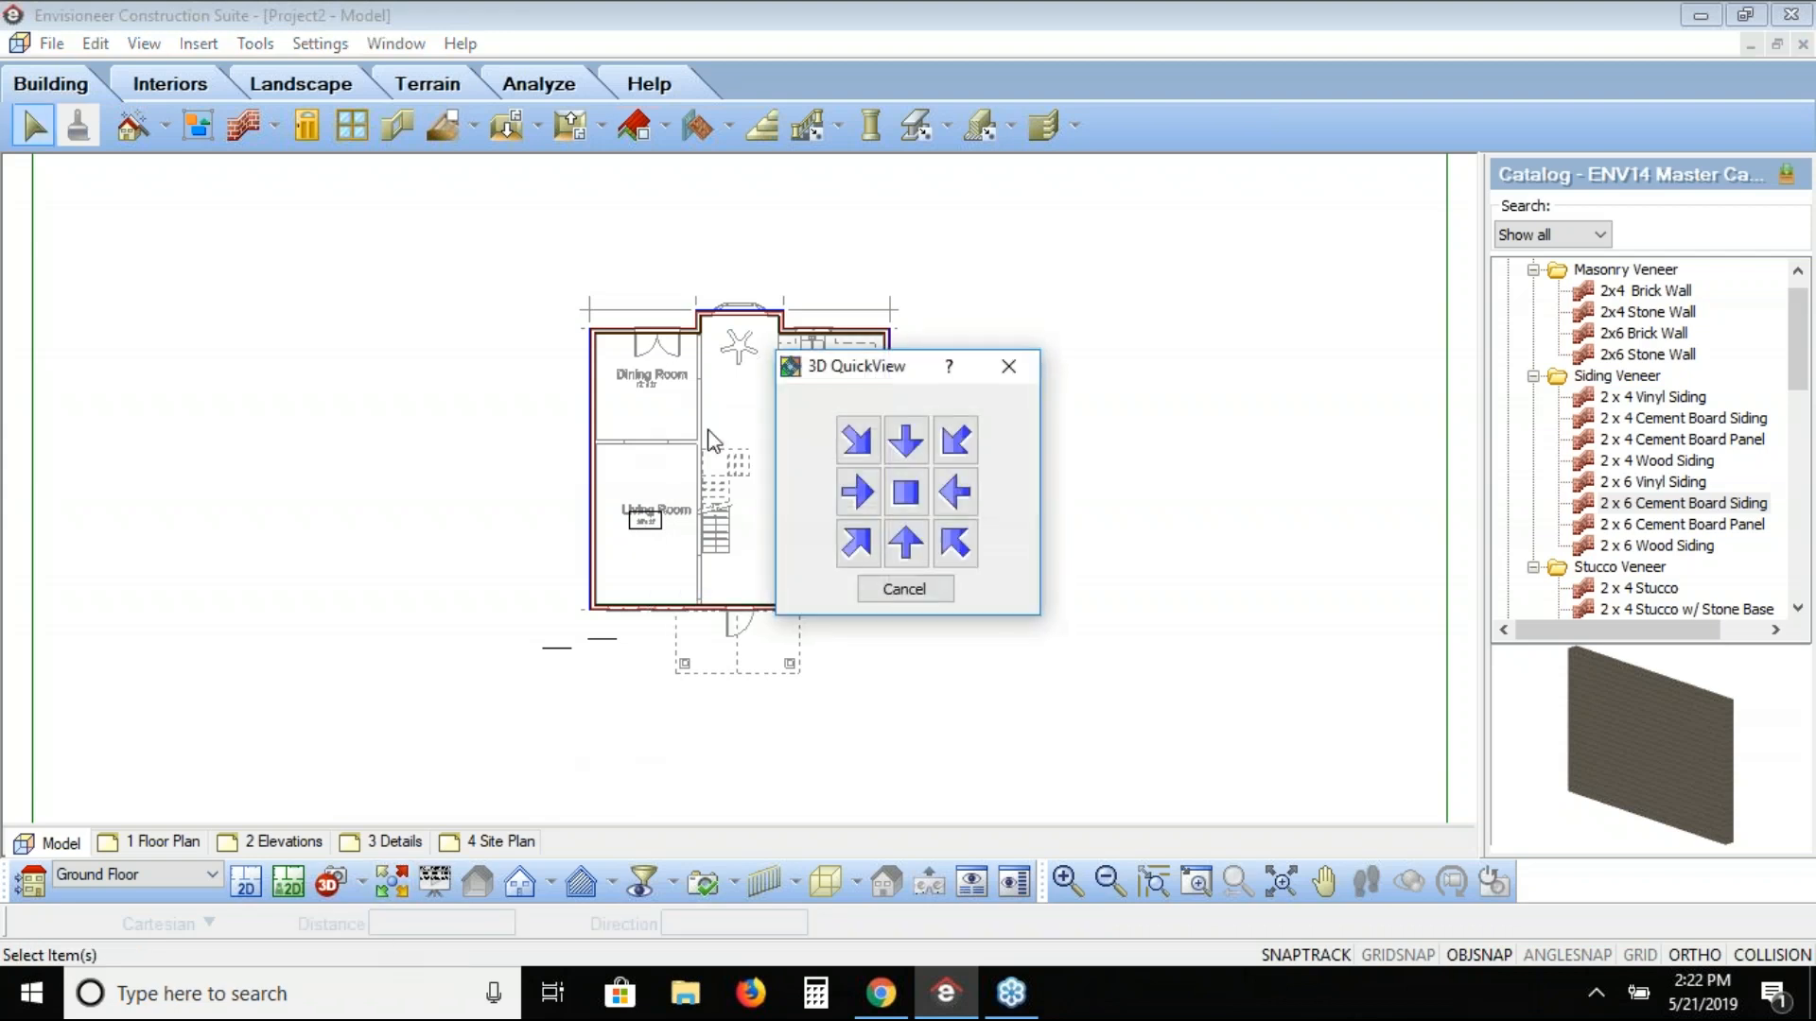
click(848, 537)
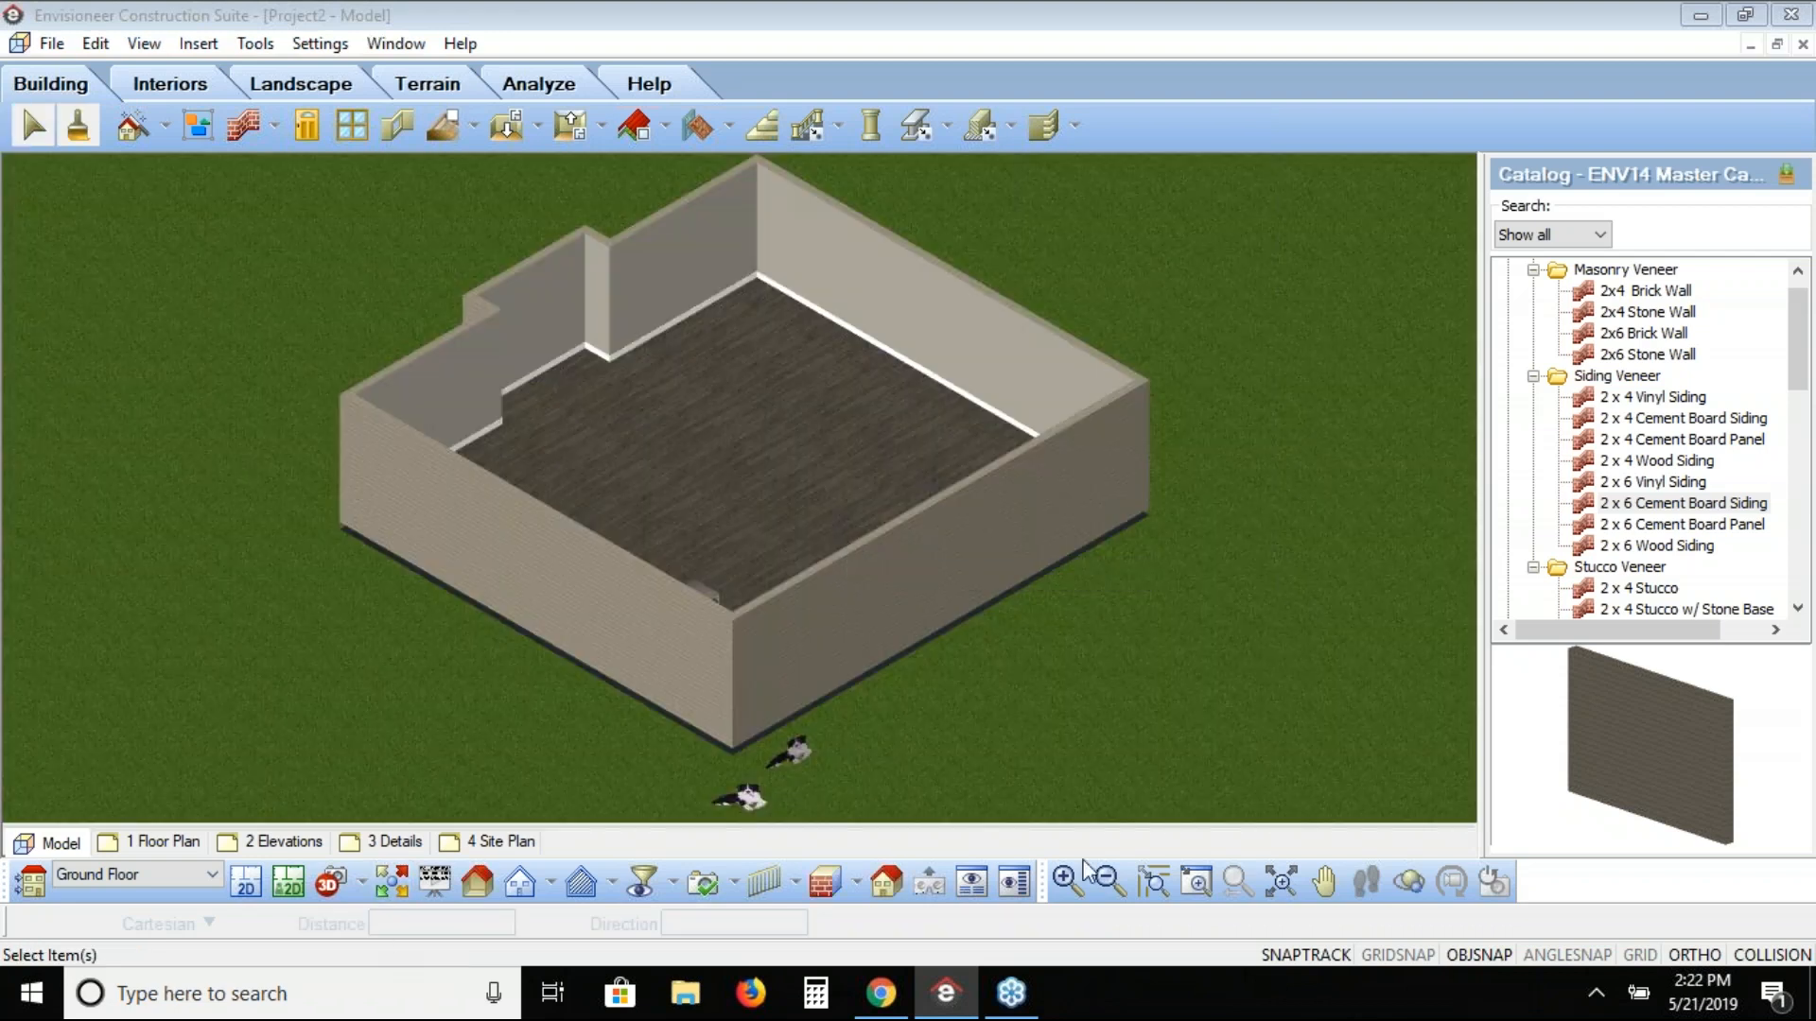
click(1409, 881)
drag(698, 645, 344, 464)
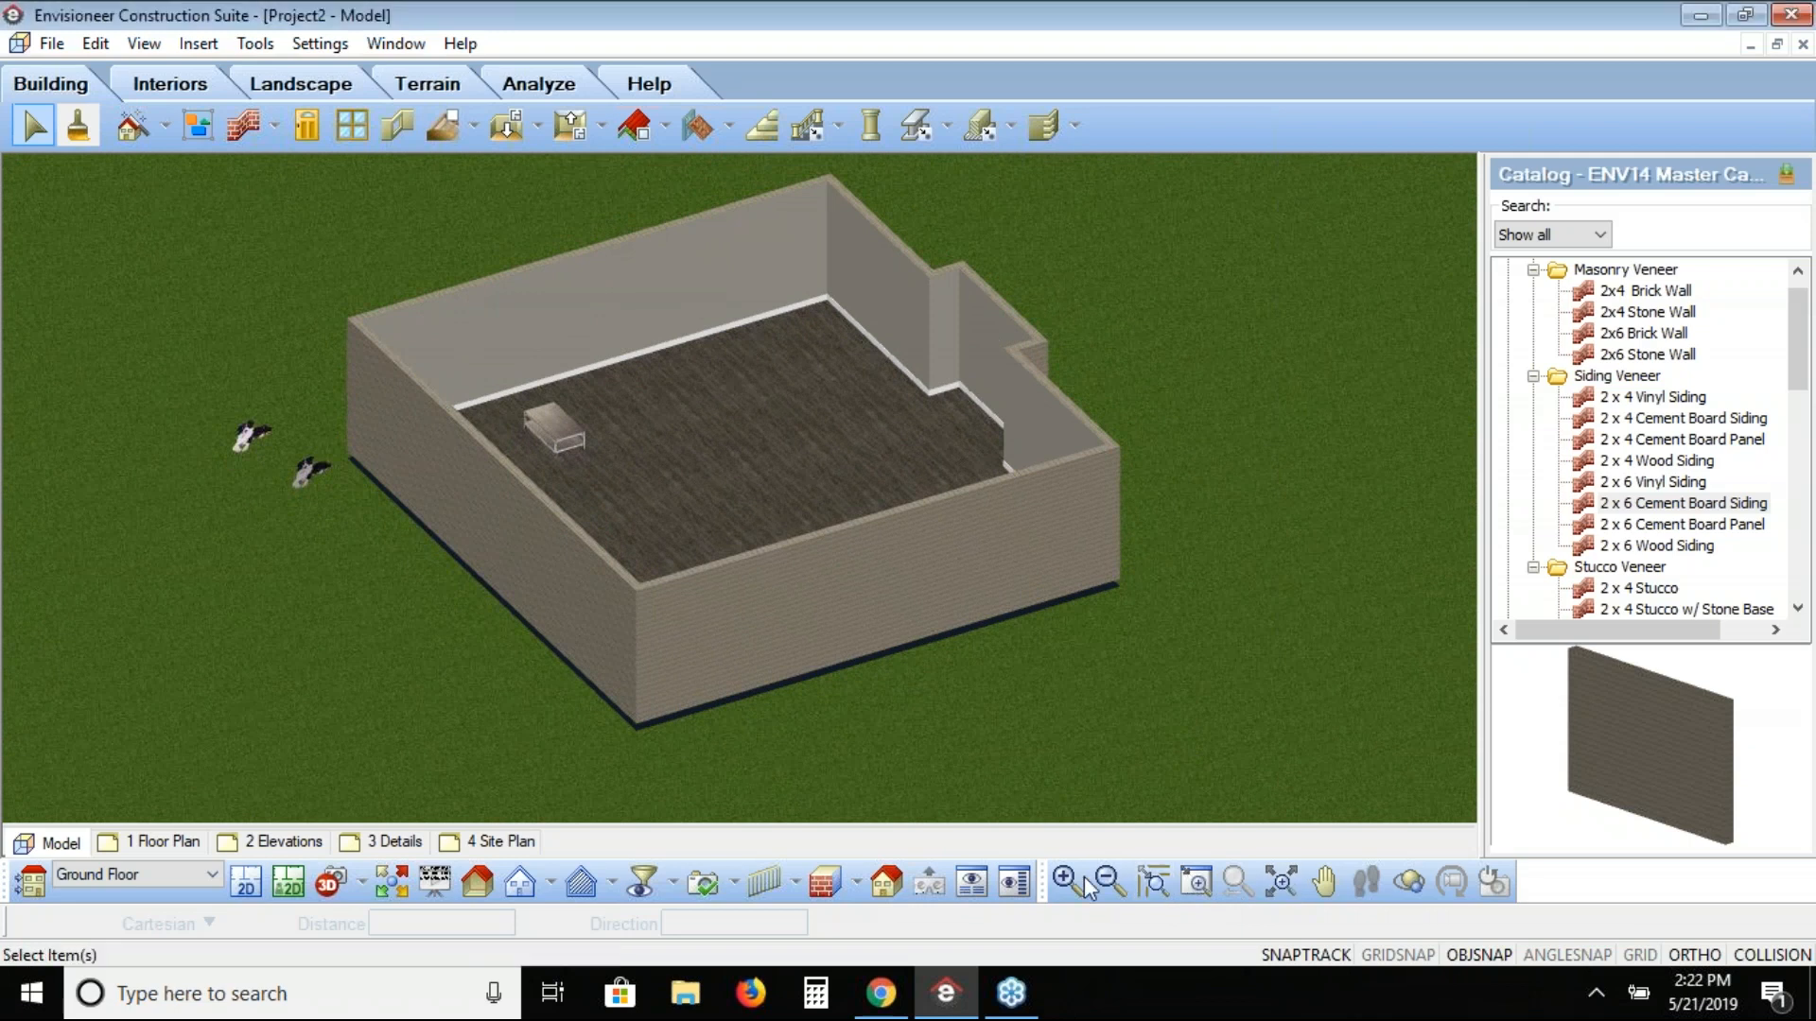
click(1211, 880)
drag(681, 367, 500, 477)
click(1409, 881)
mouse_move(719, 639)
mouse_down()
mouse_move(359, 503)
mouse_move(392, 516)
mouse_up()
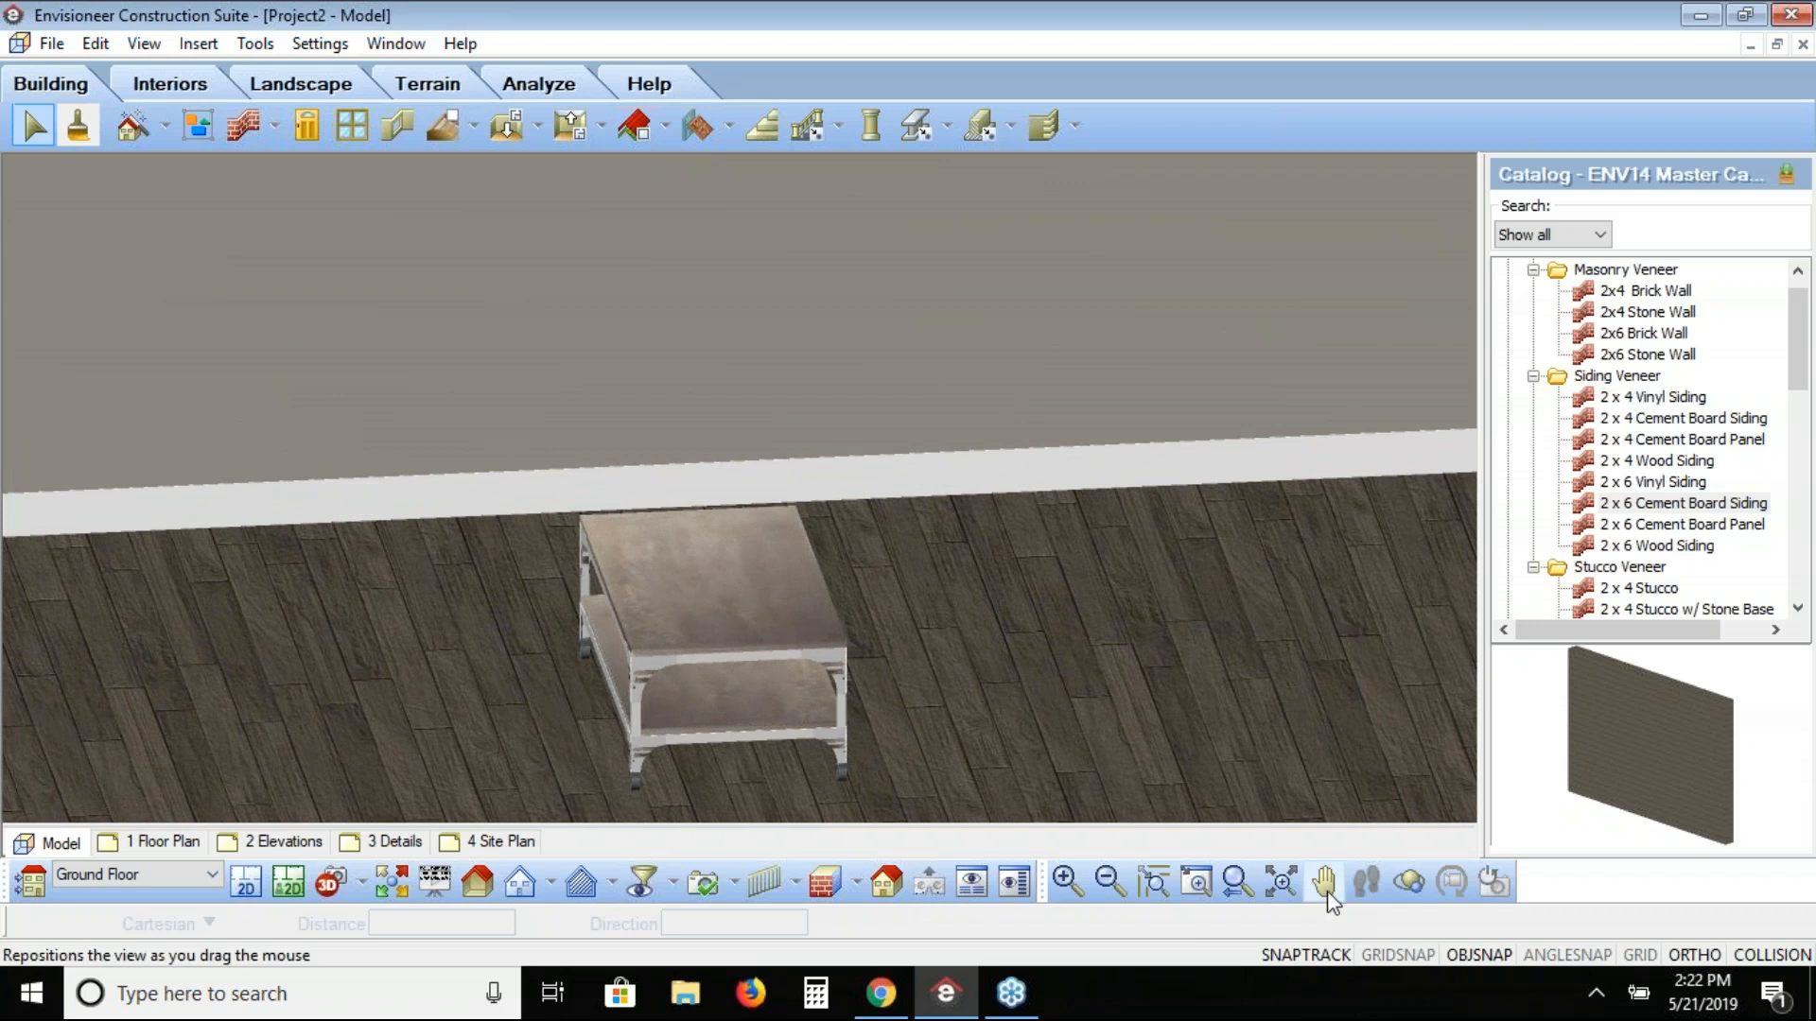
right_click(697, 628)
click(755, 643)
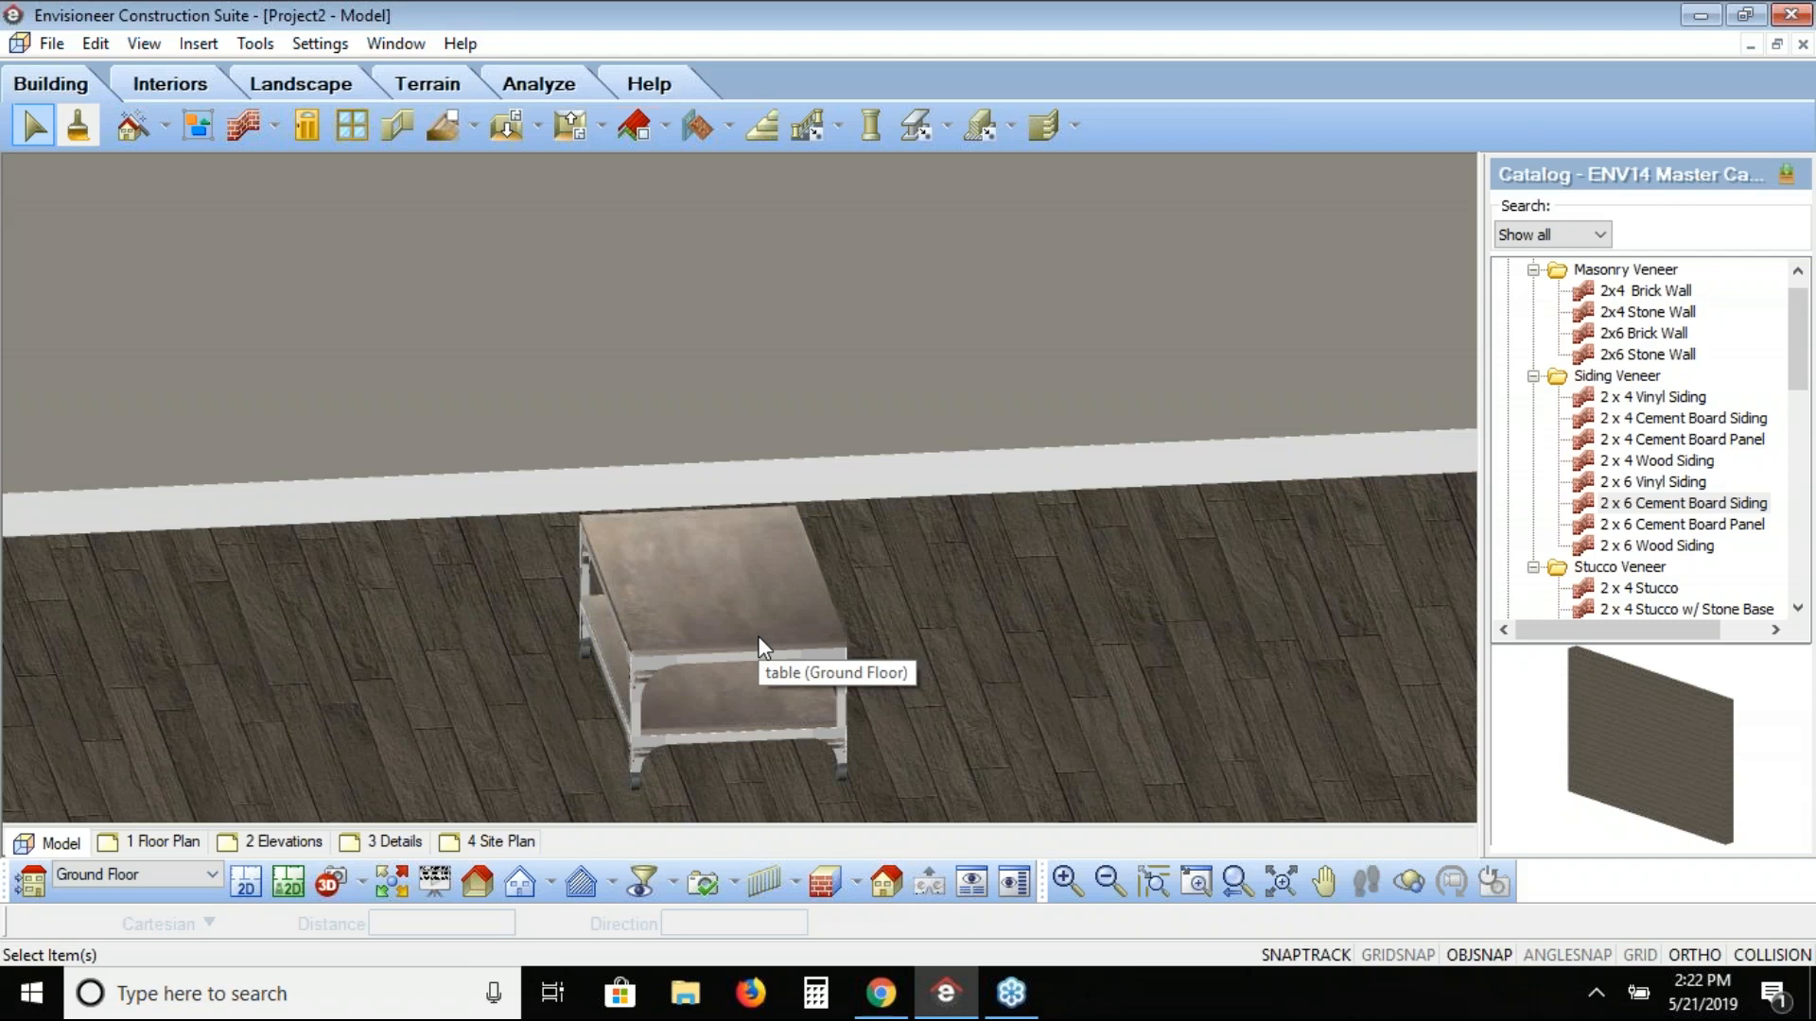
Step: Save the placed table element to the catalog without saving any other element
click(52, 44)
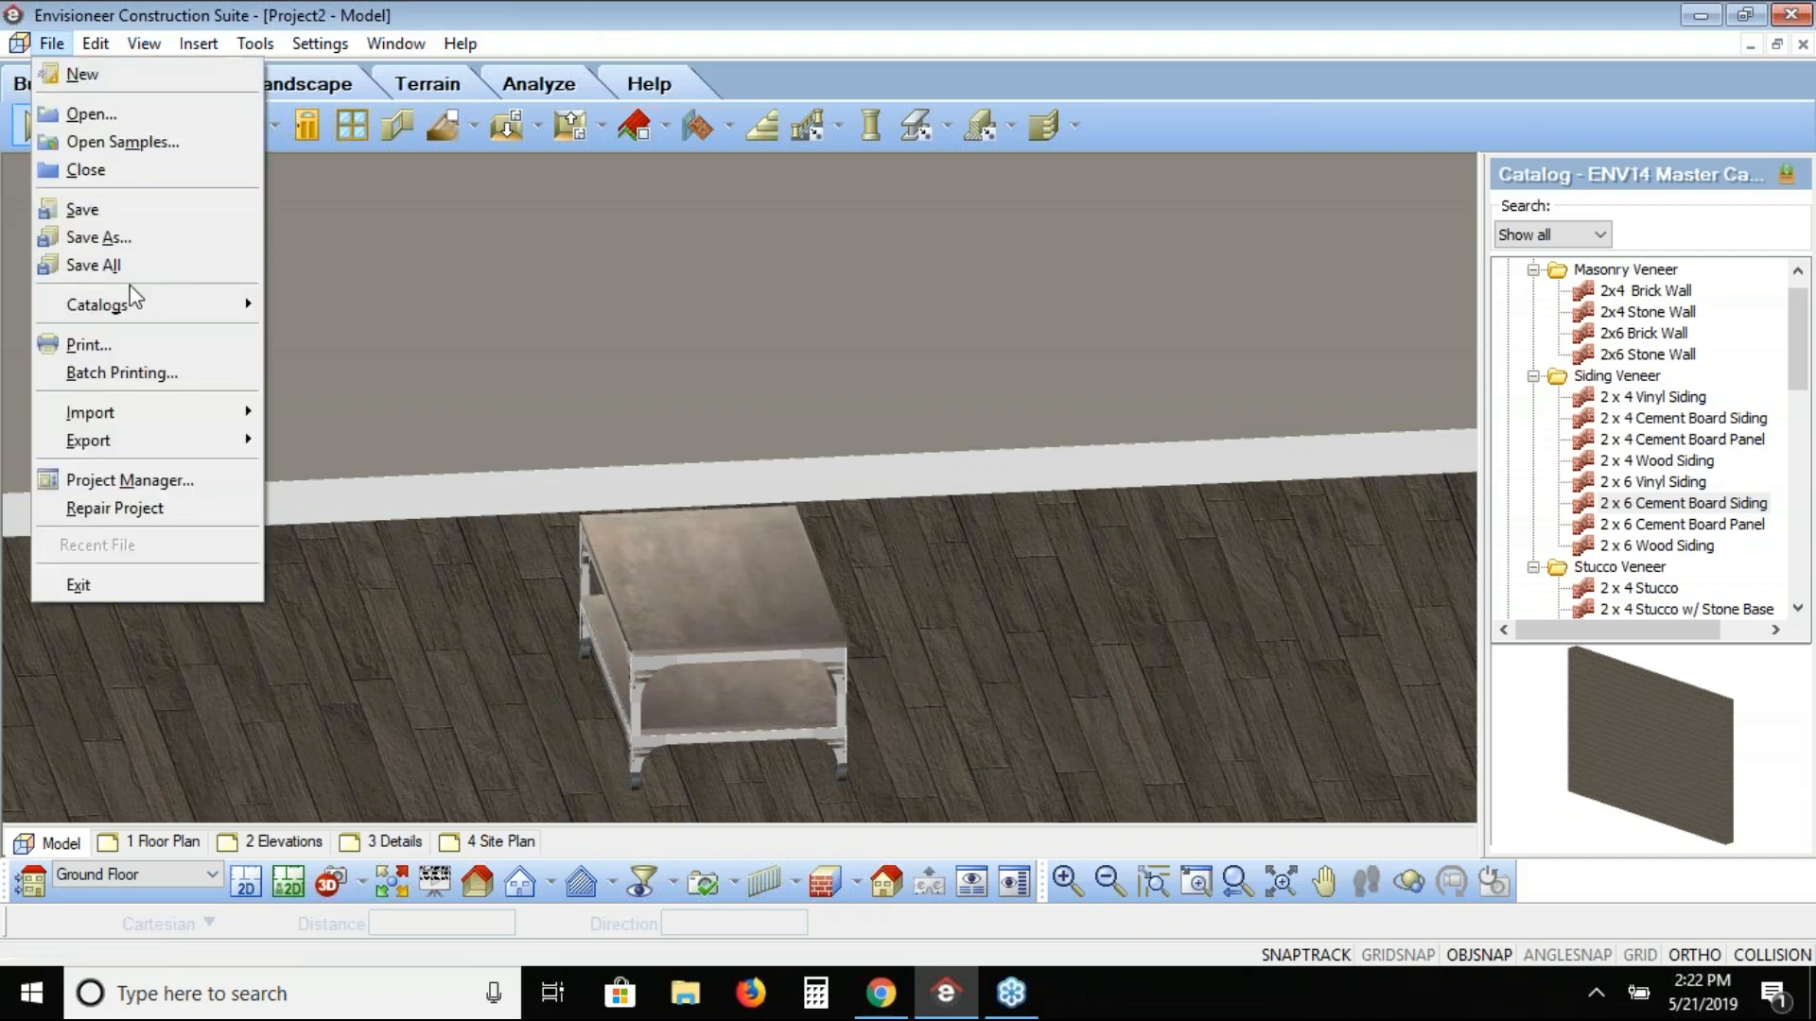
mouse_move(137, 315)
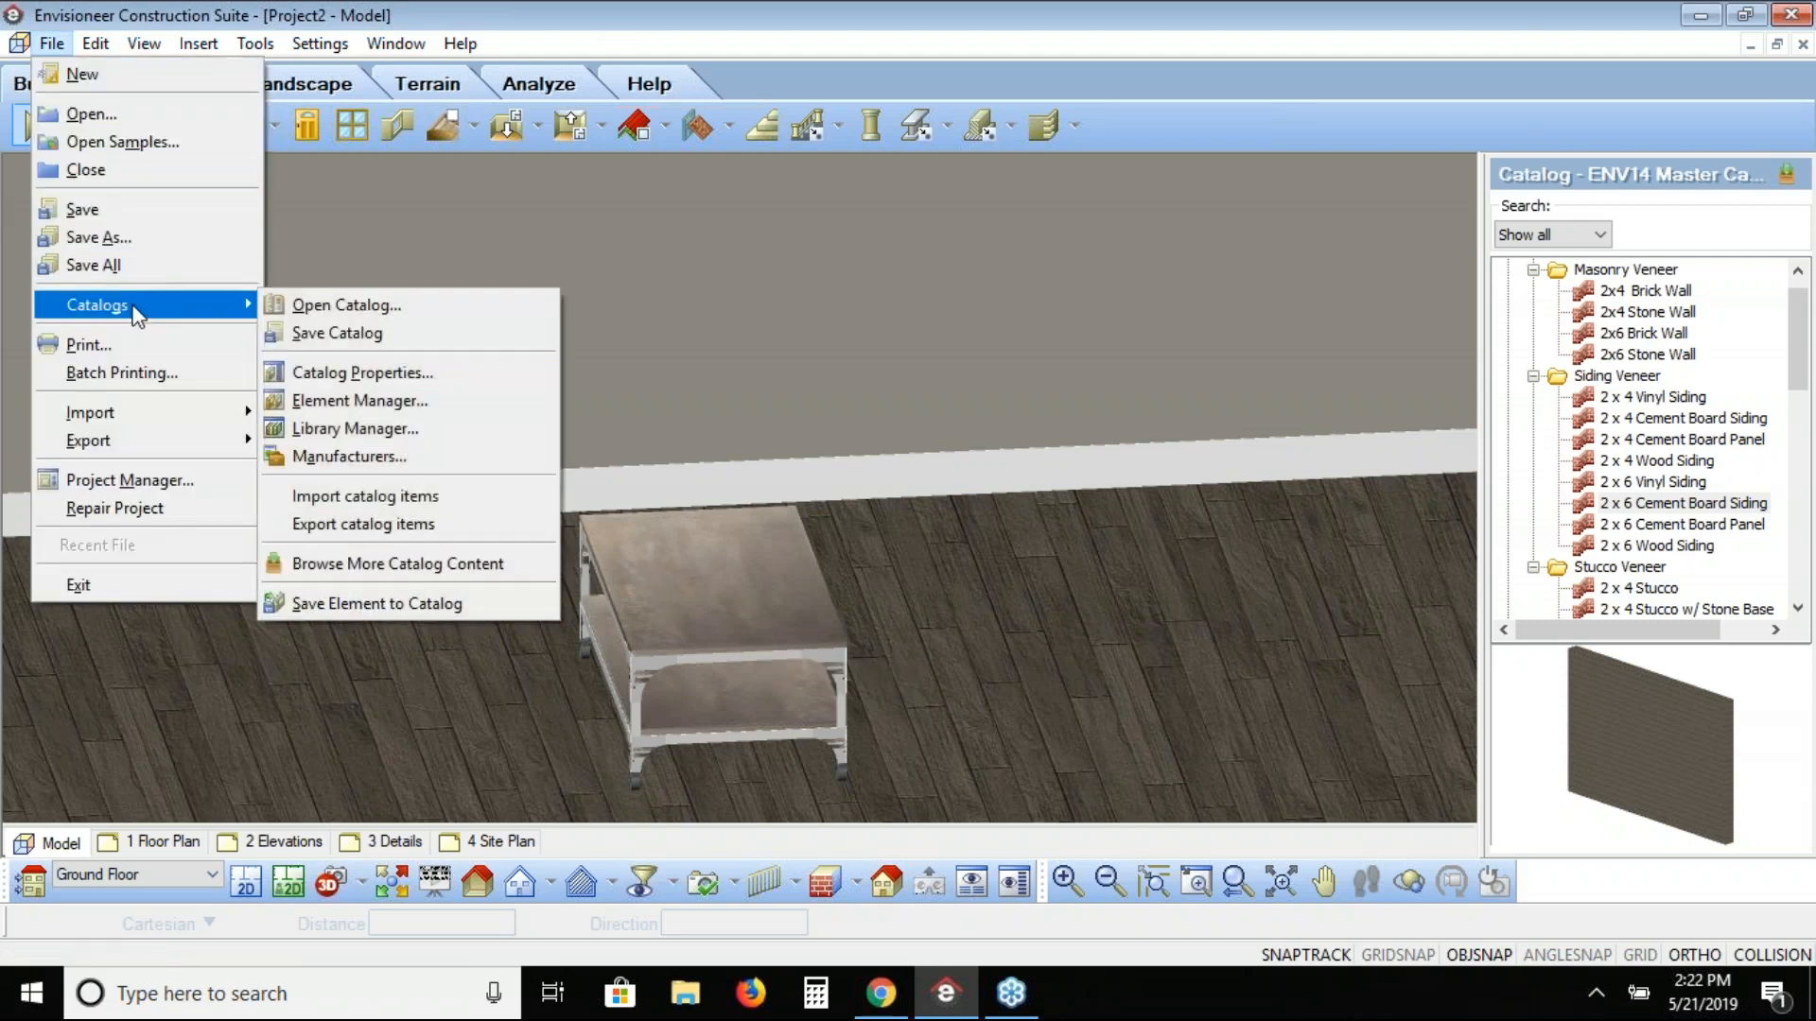
click(462, 602)
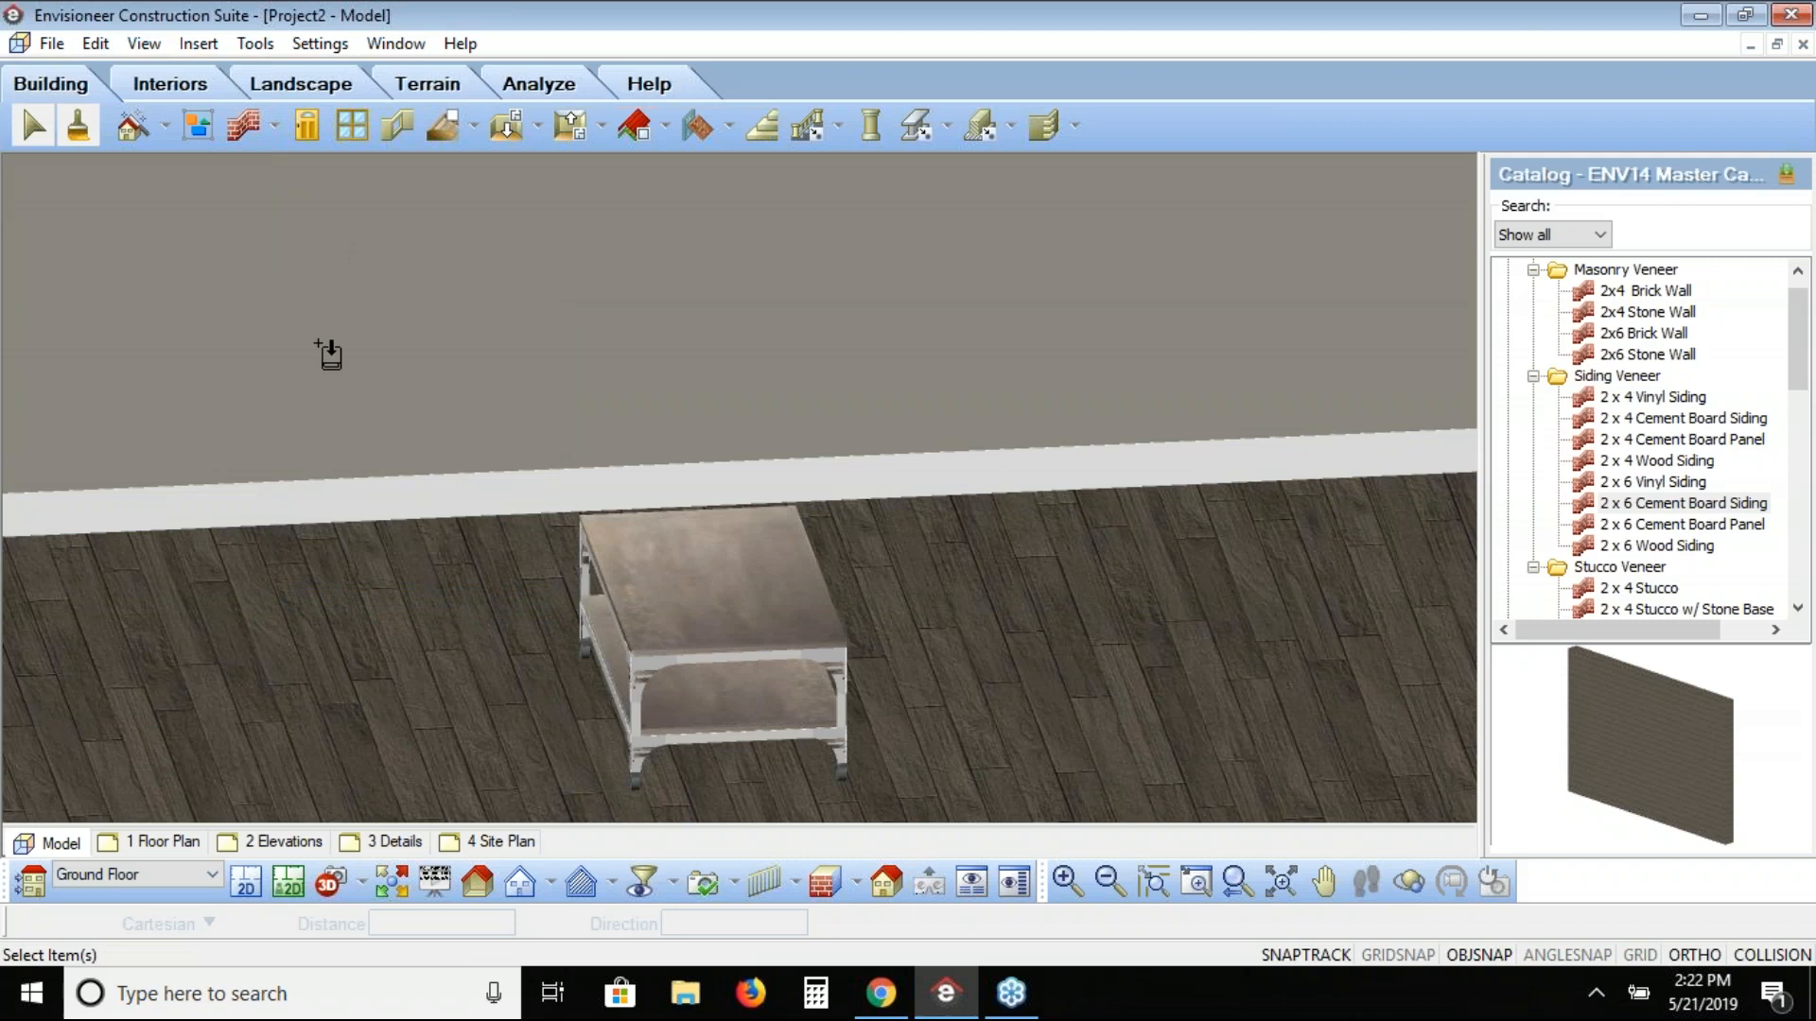
click(711, 596)
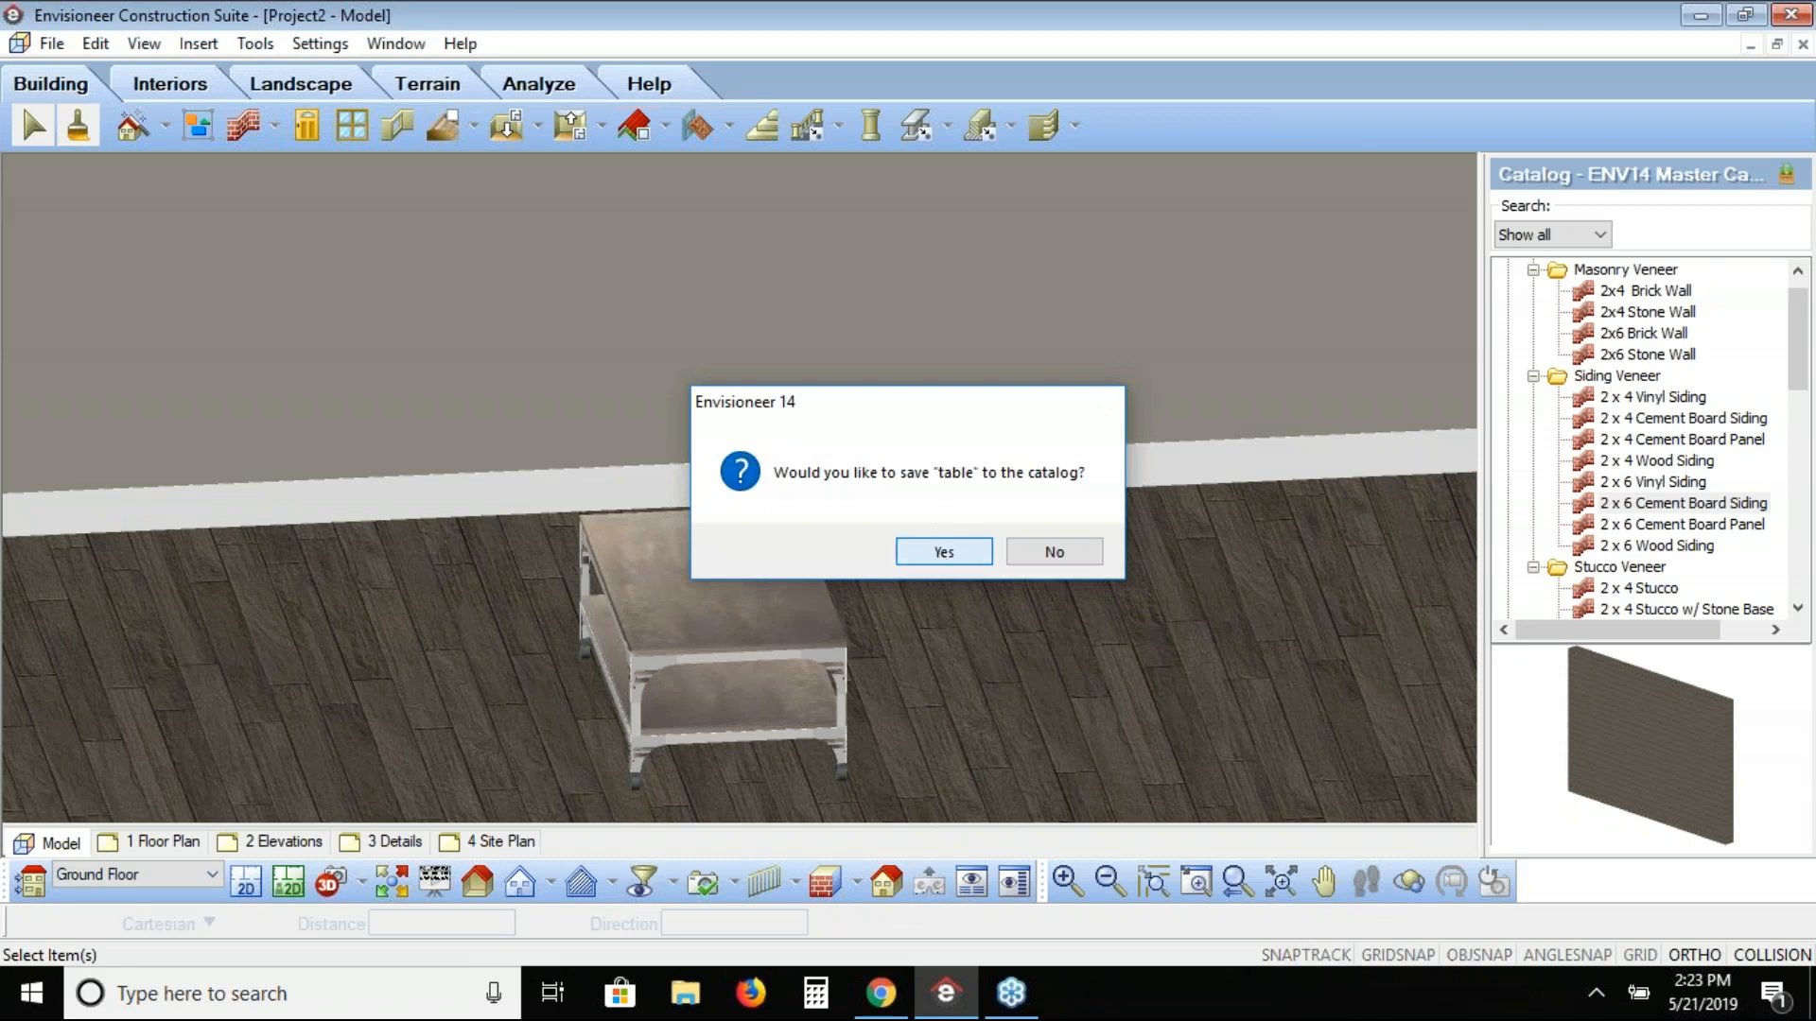
click(942, 552)
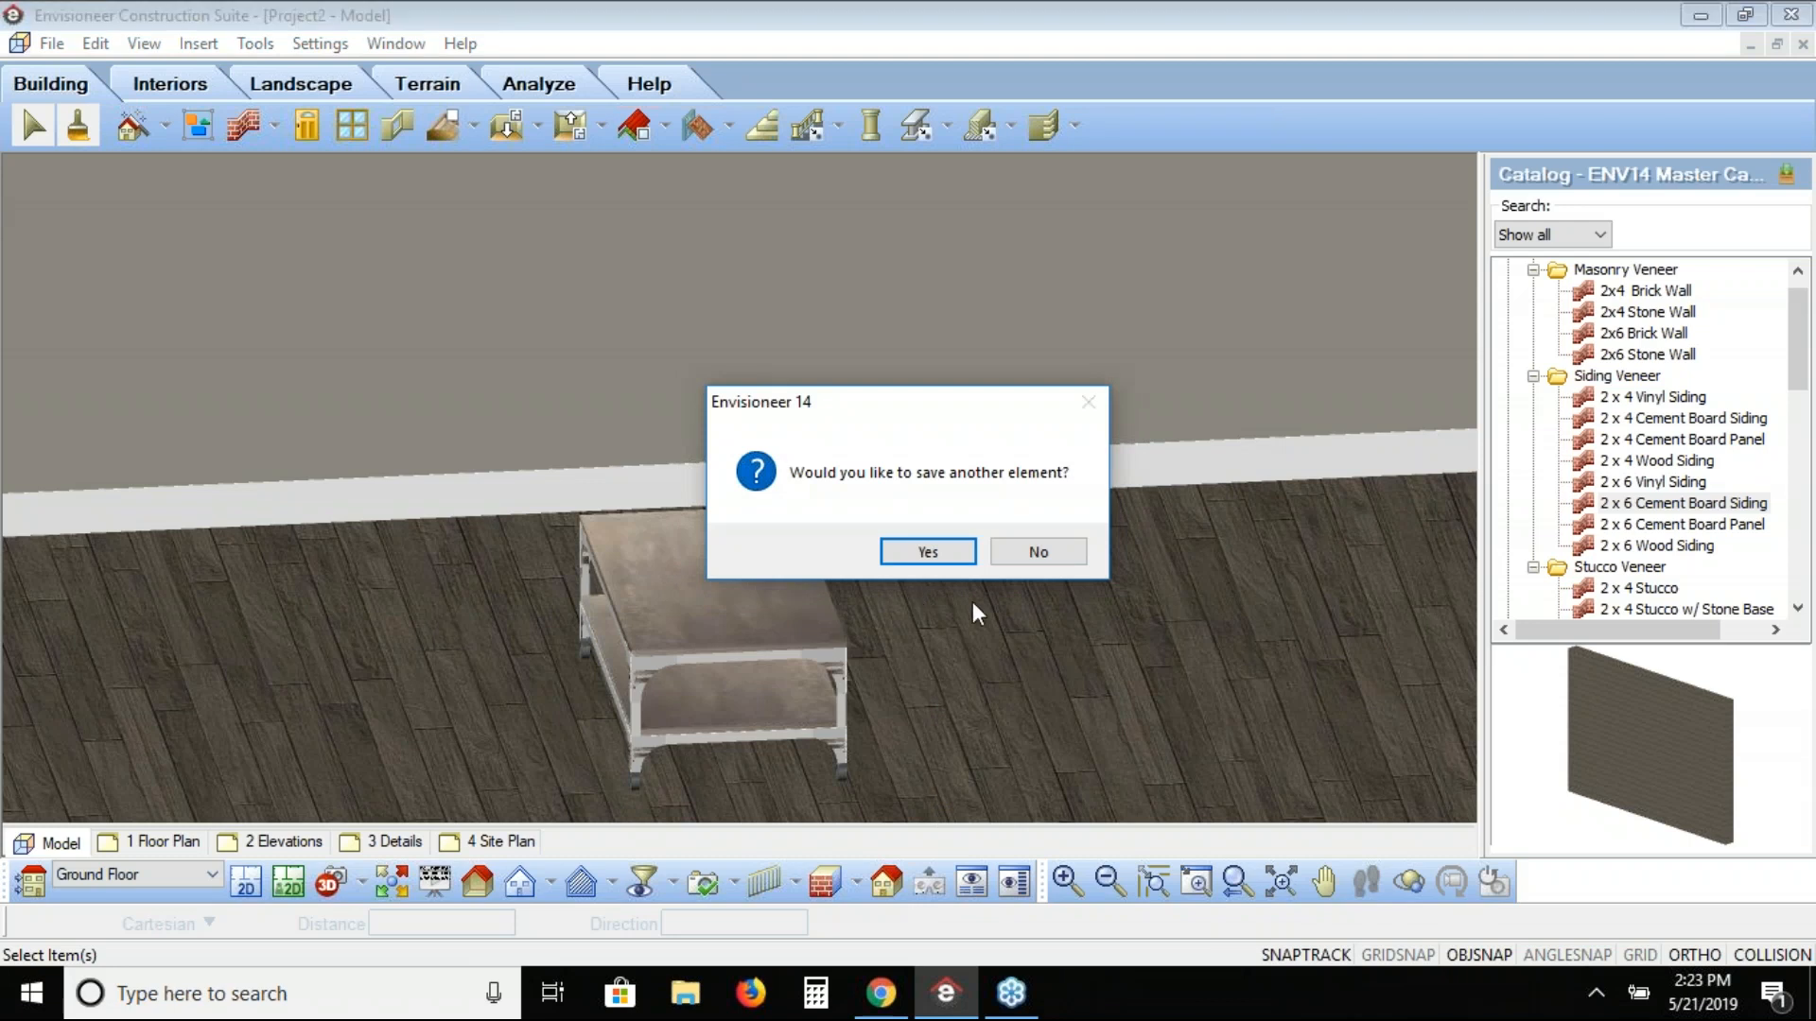
click(1035, 555)
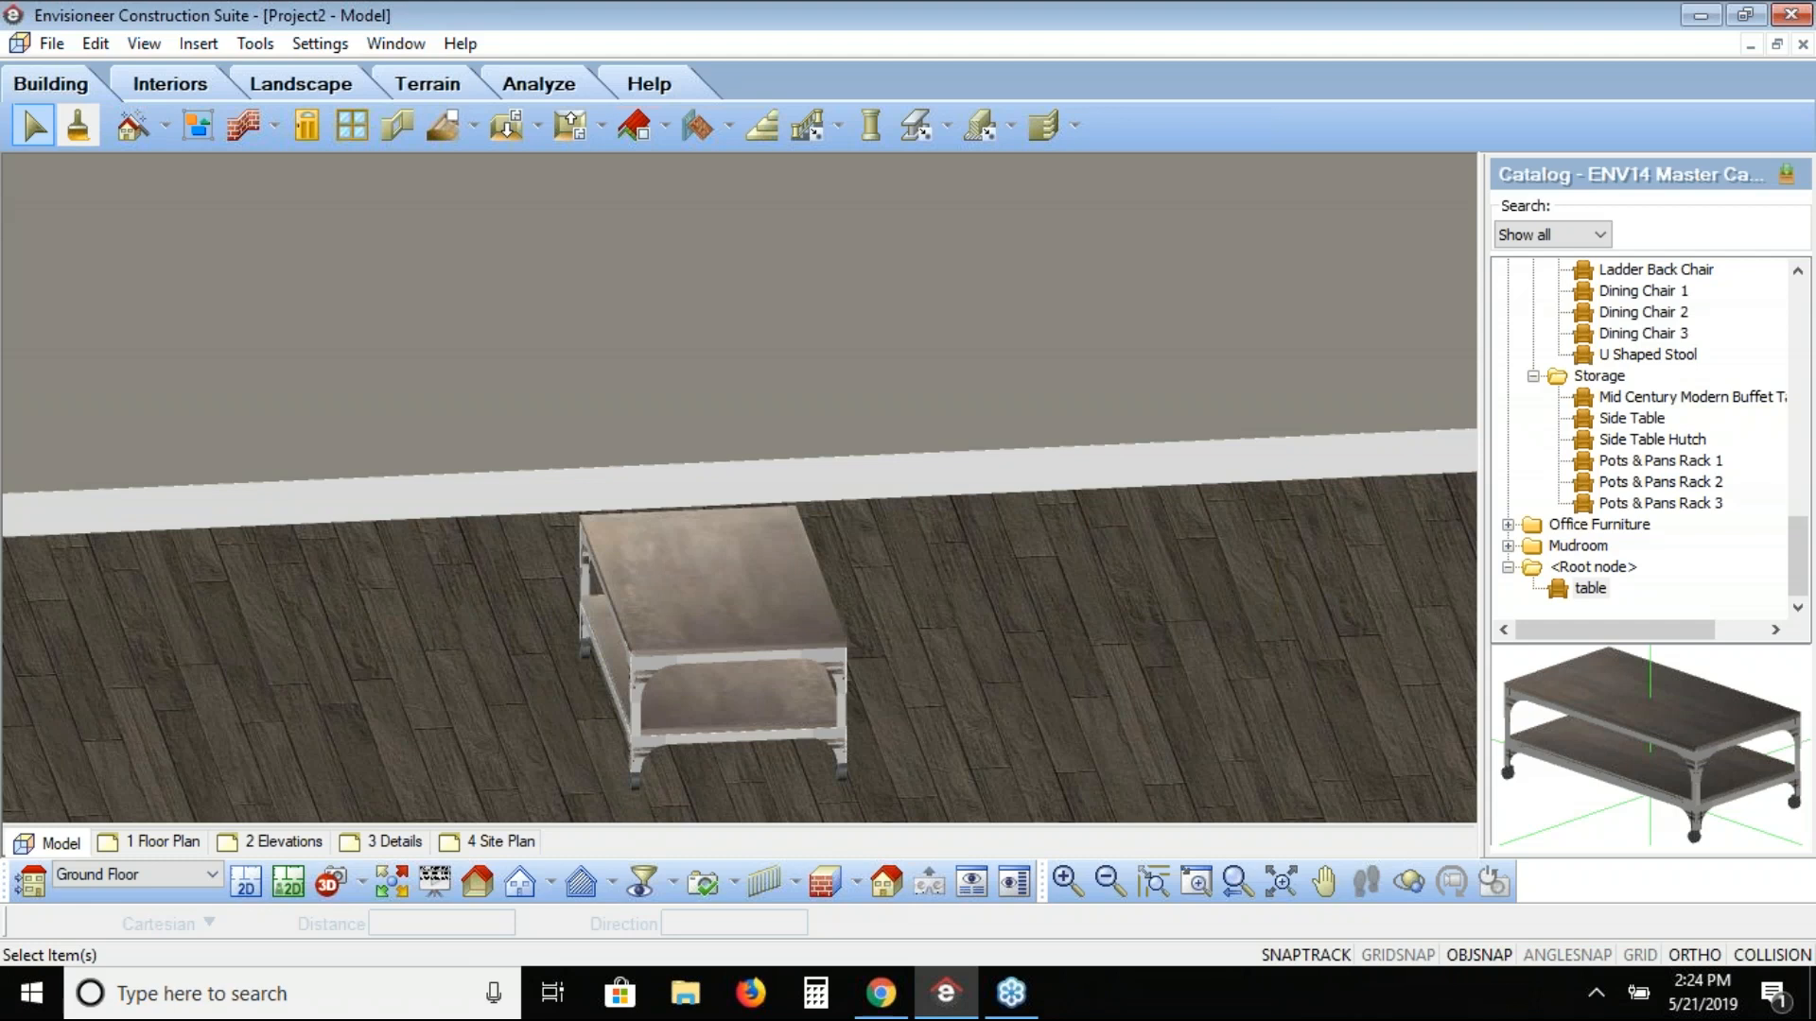
Step: Start a Catalog to BIM export and transfer the Interior Furniture table into the BIM file
click(52, 43)
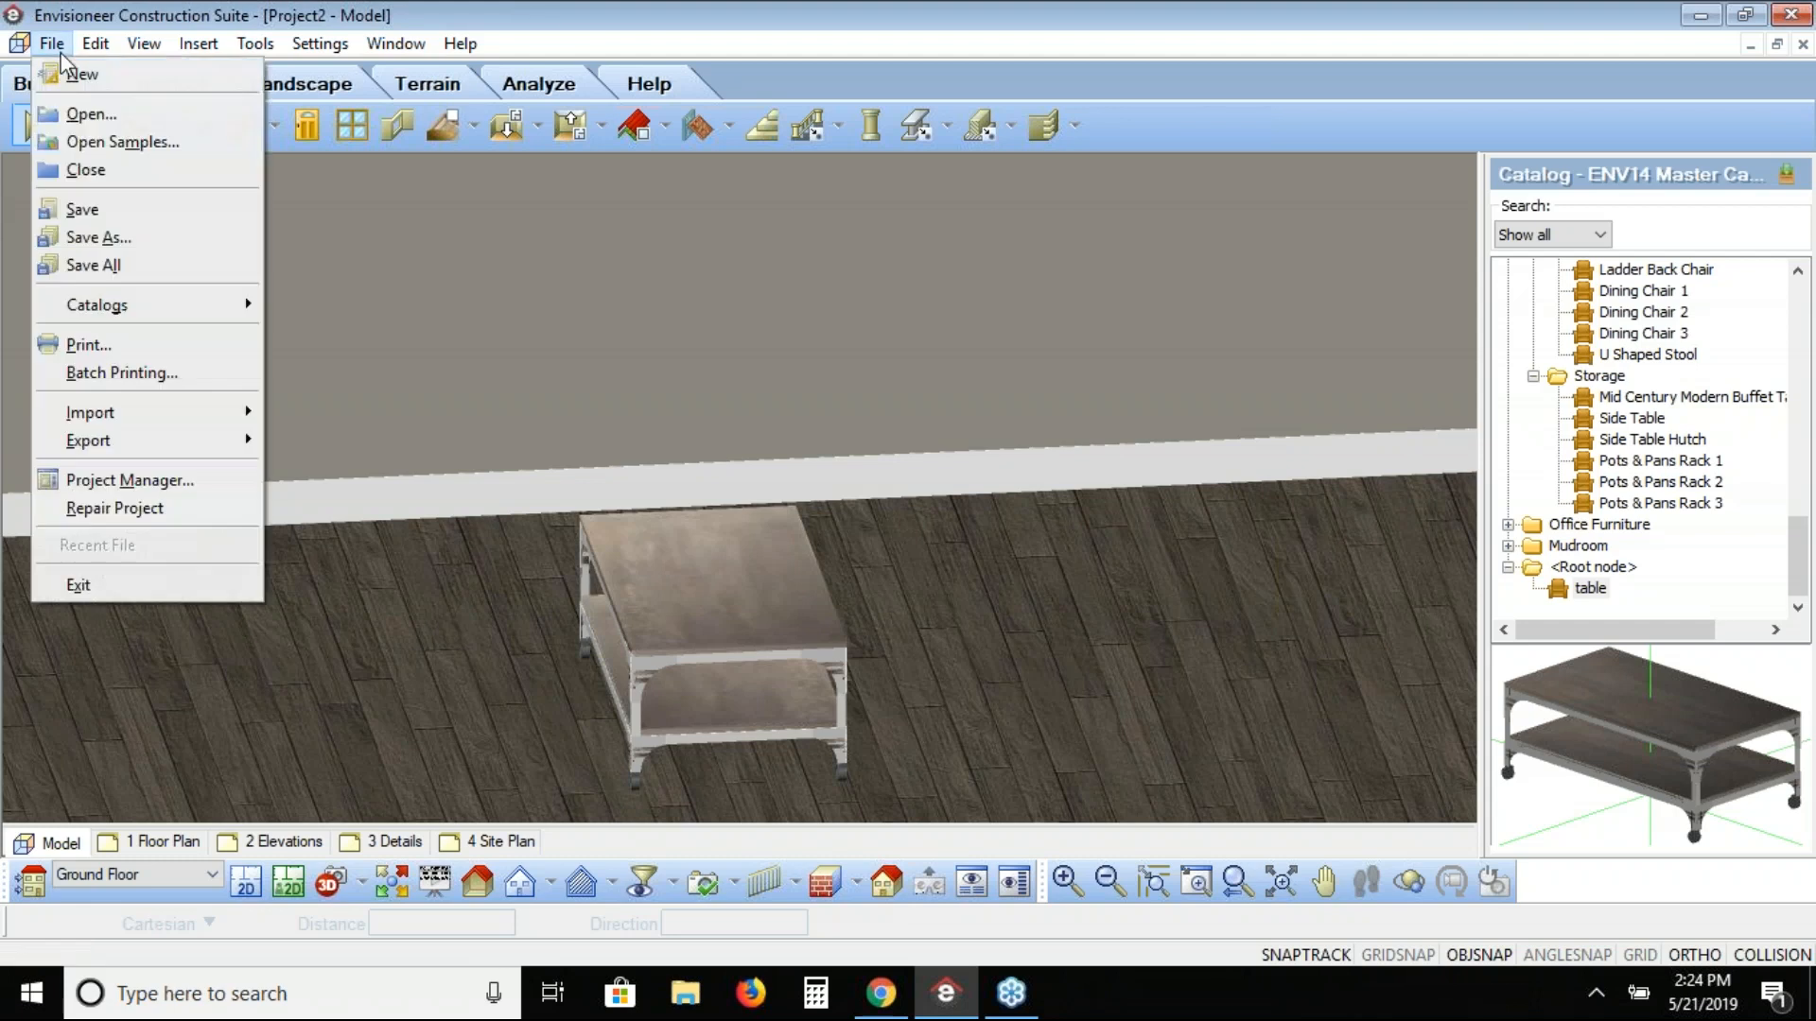
mouse_move(117, 425)
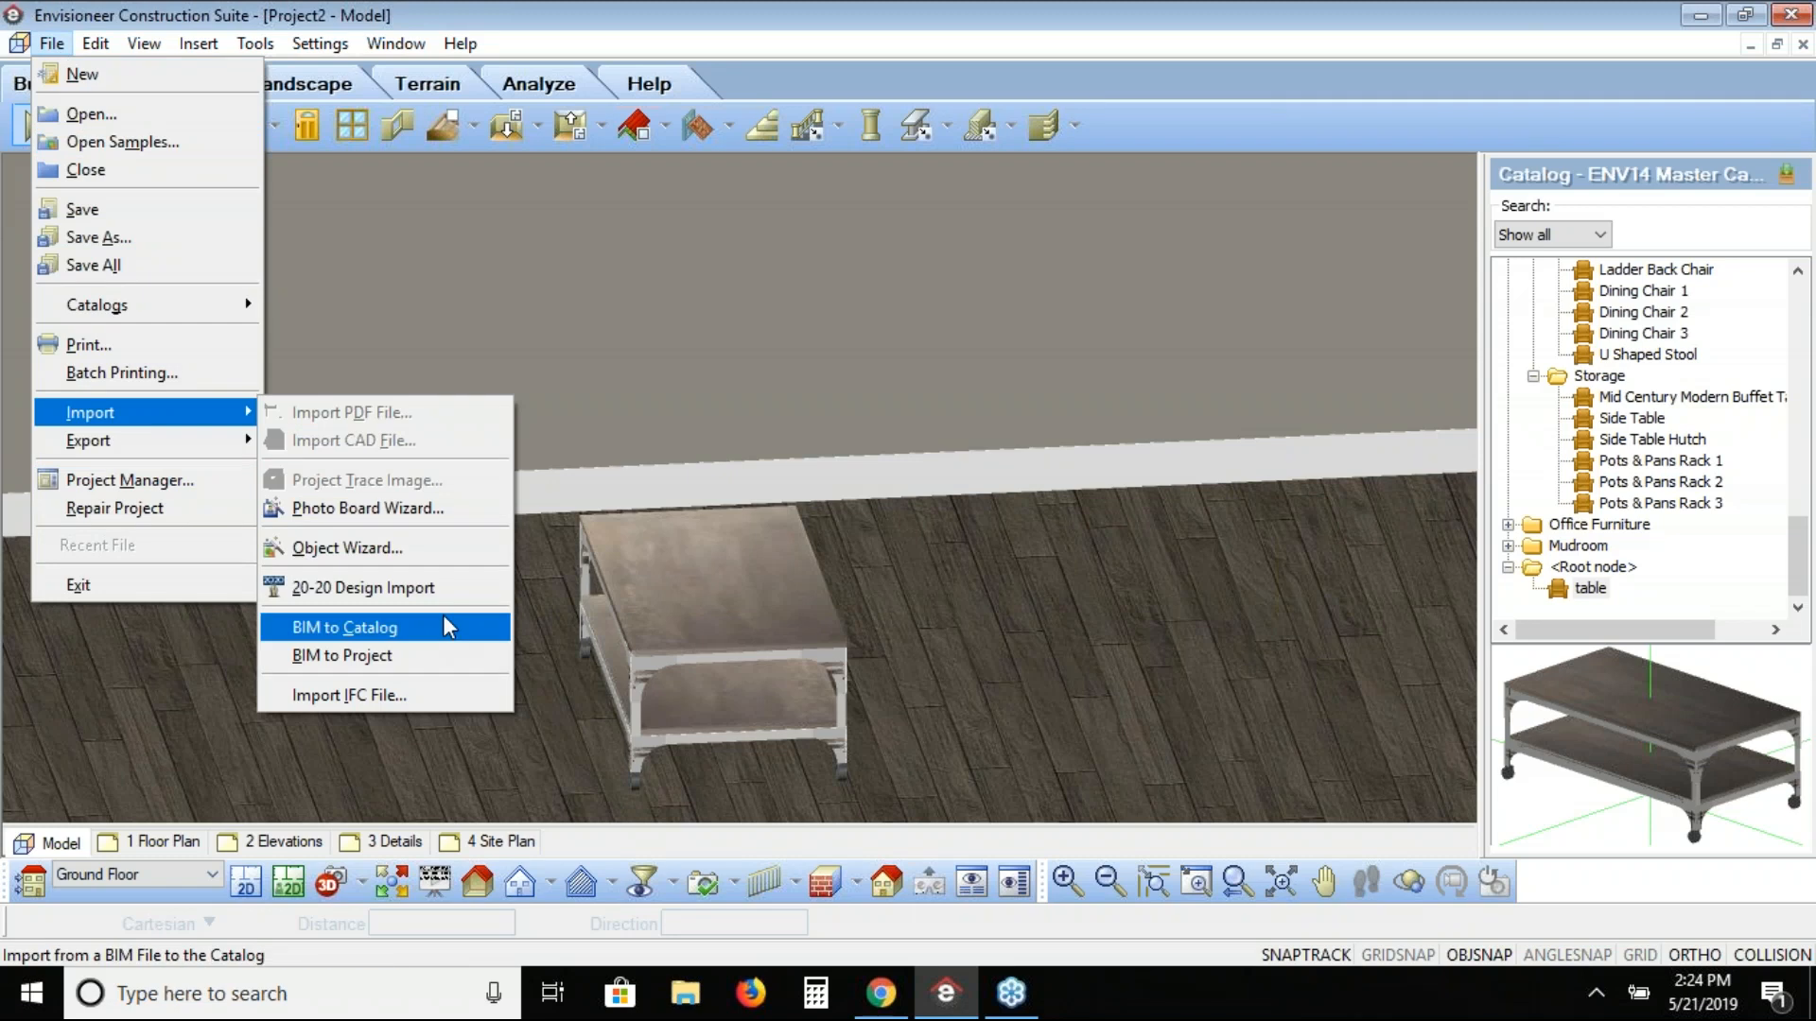
mouse_move(208, 439)
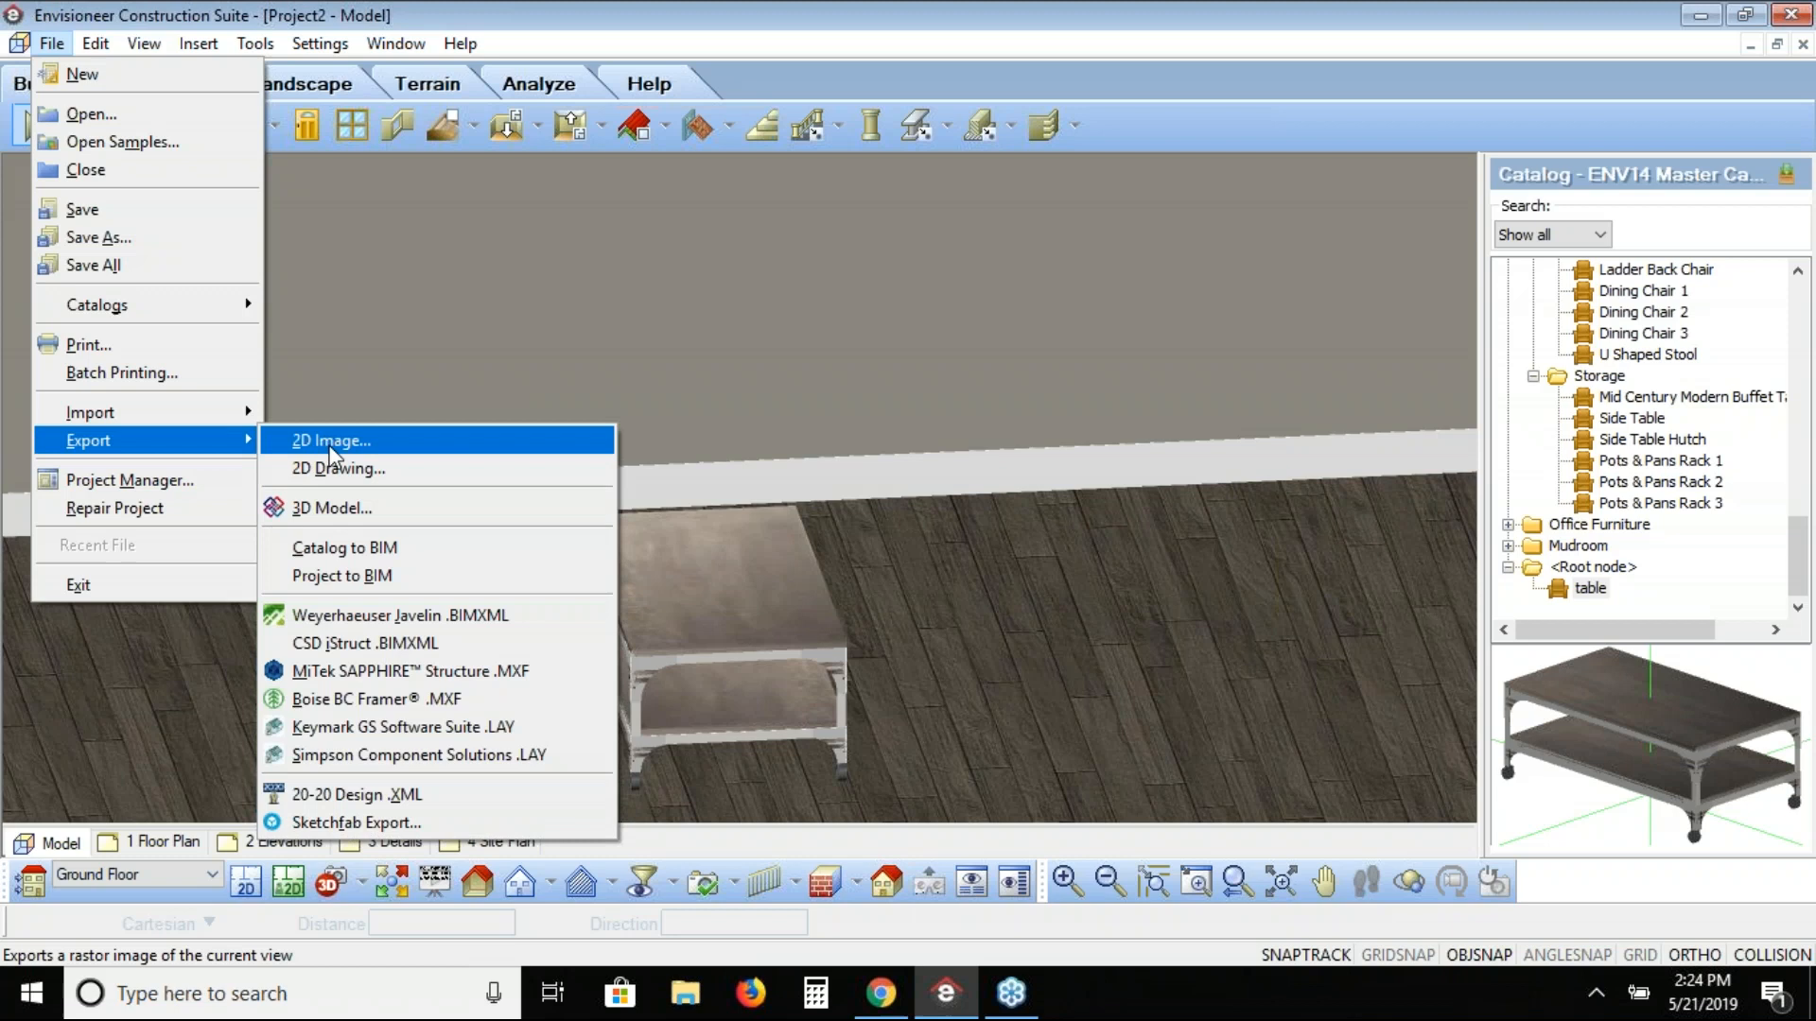
click(355, 549)
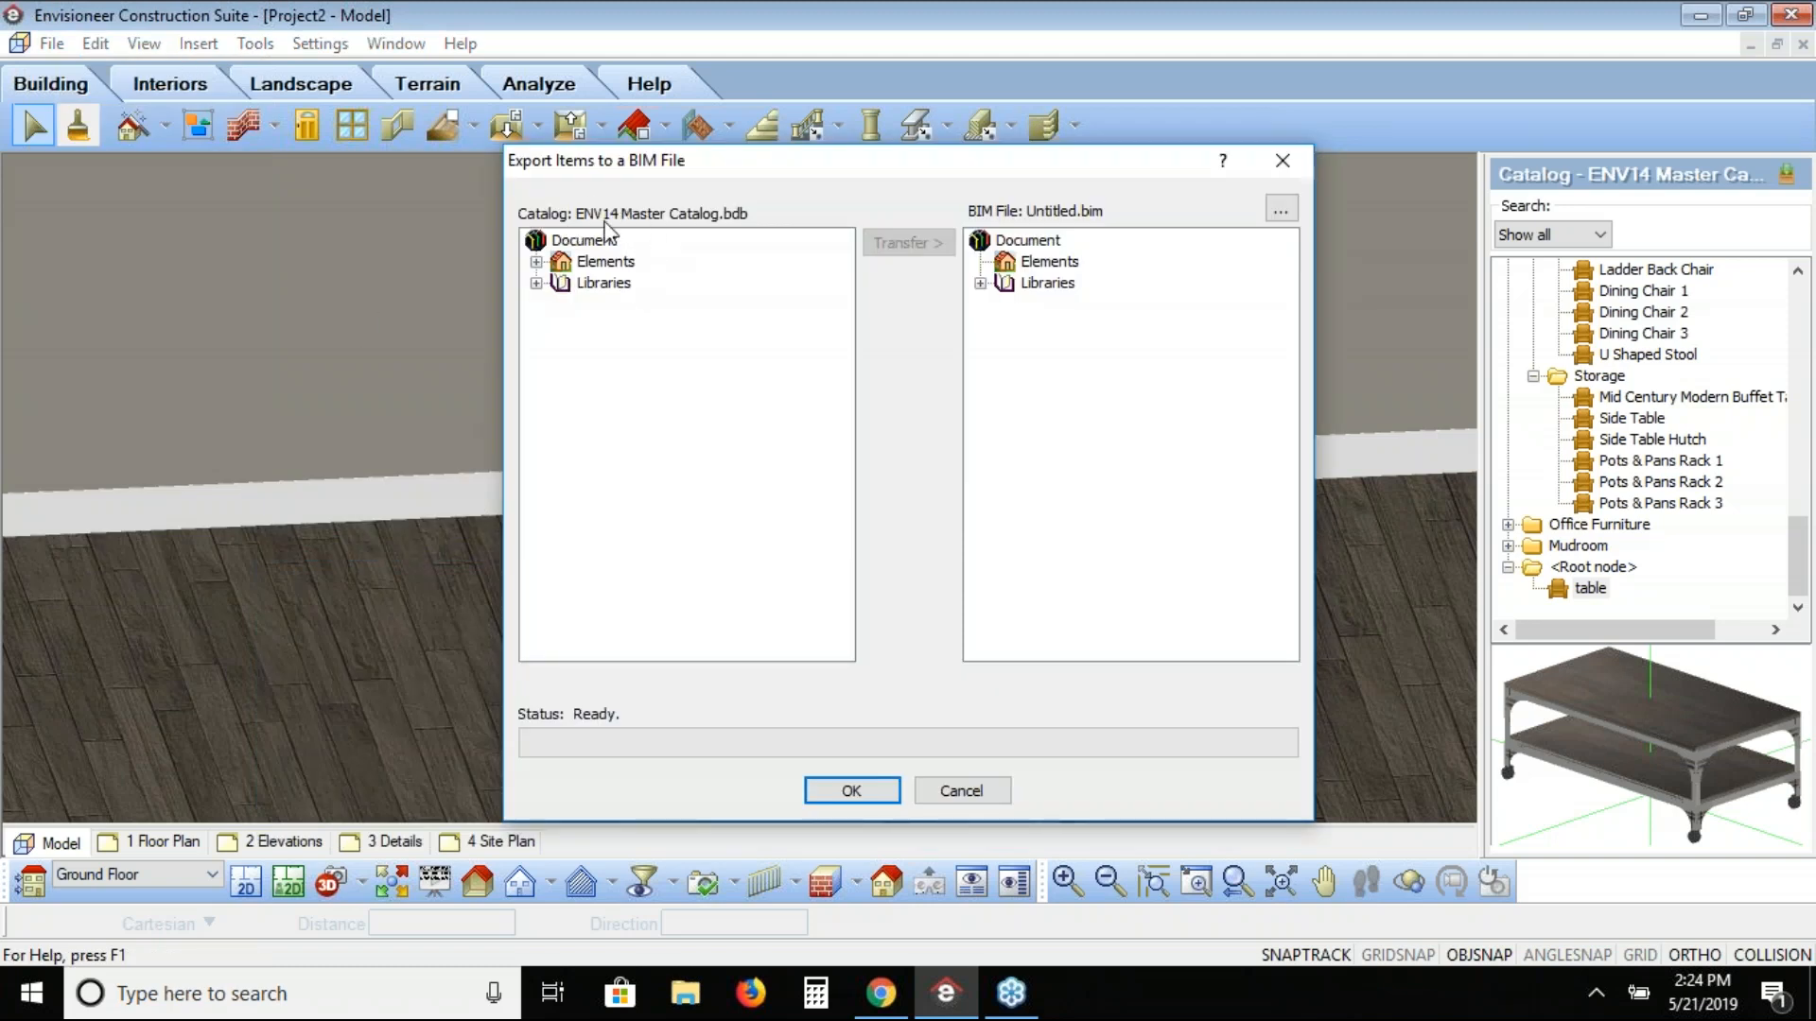
click(537, 262)
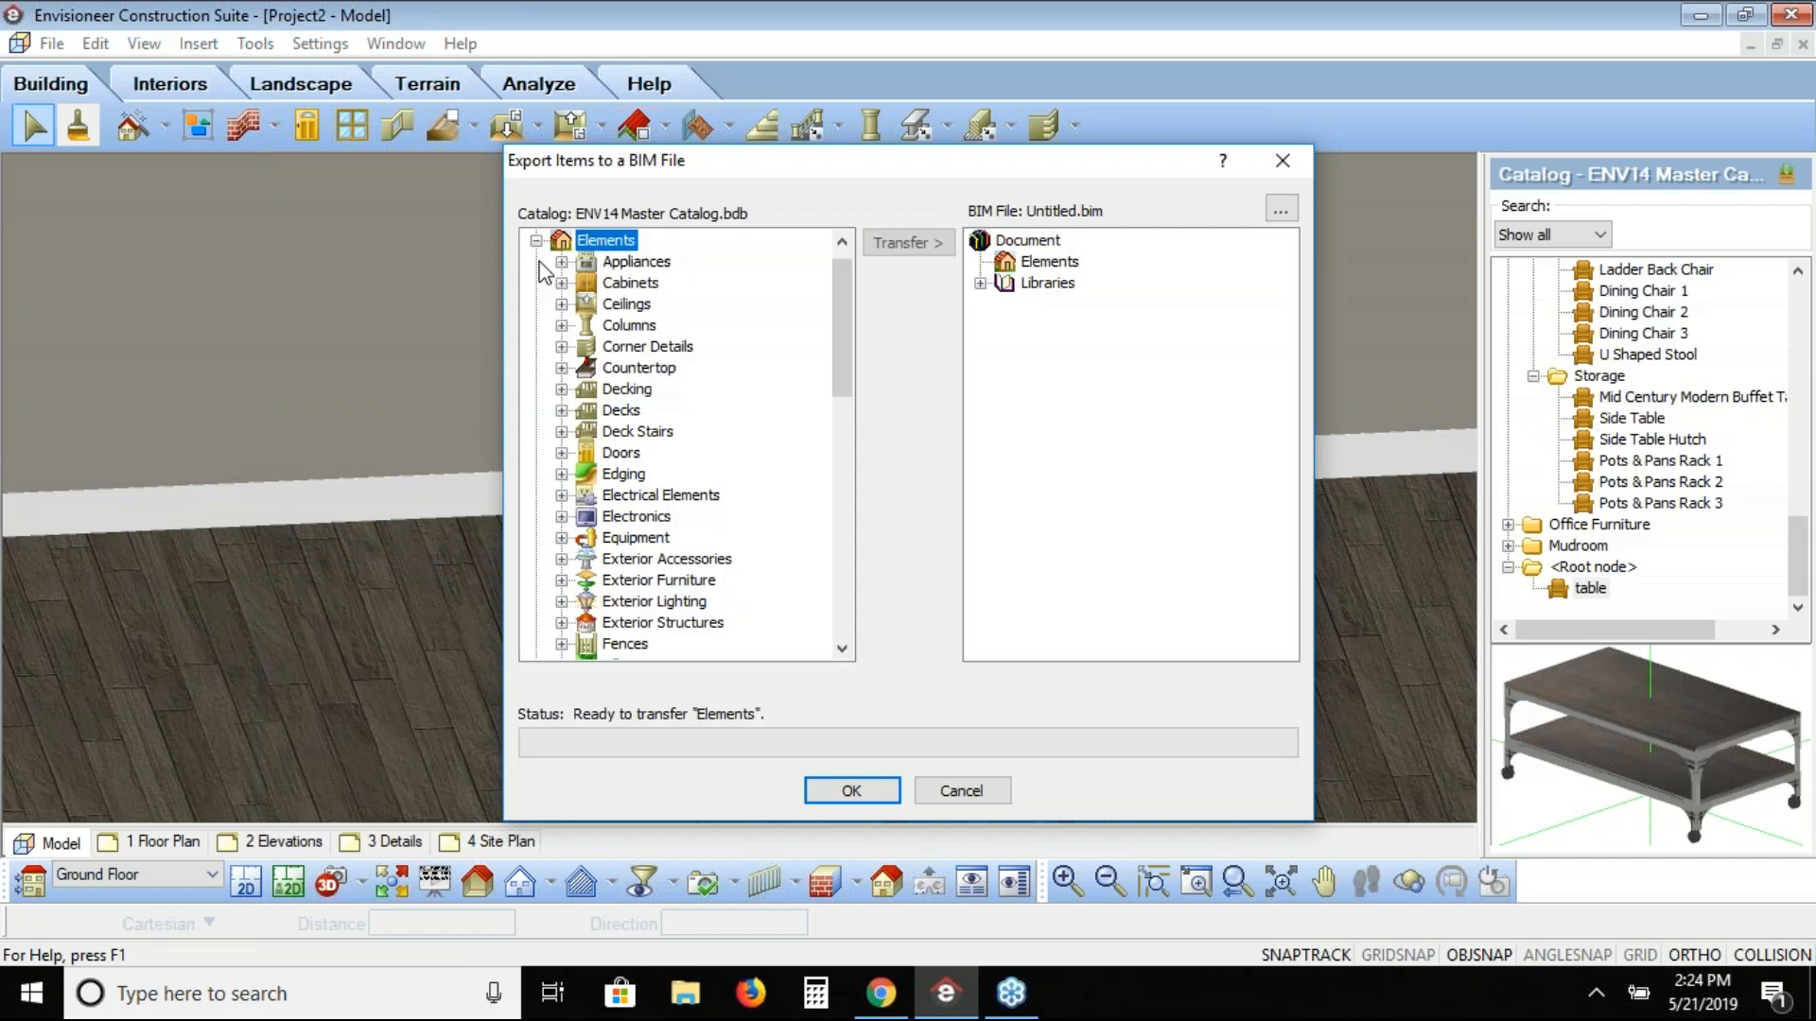
drag(836, 343, 836, 463)
click(561, 431)
drag(842, 356, 842, 497)
click(670, 560)
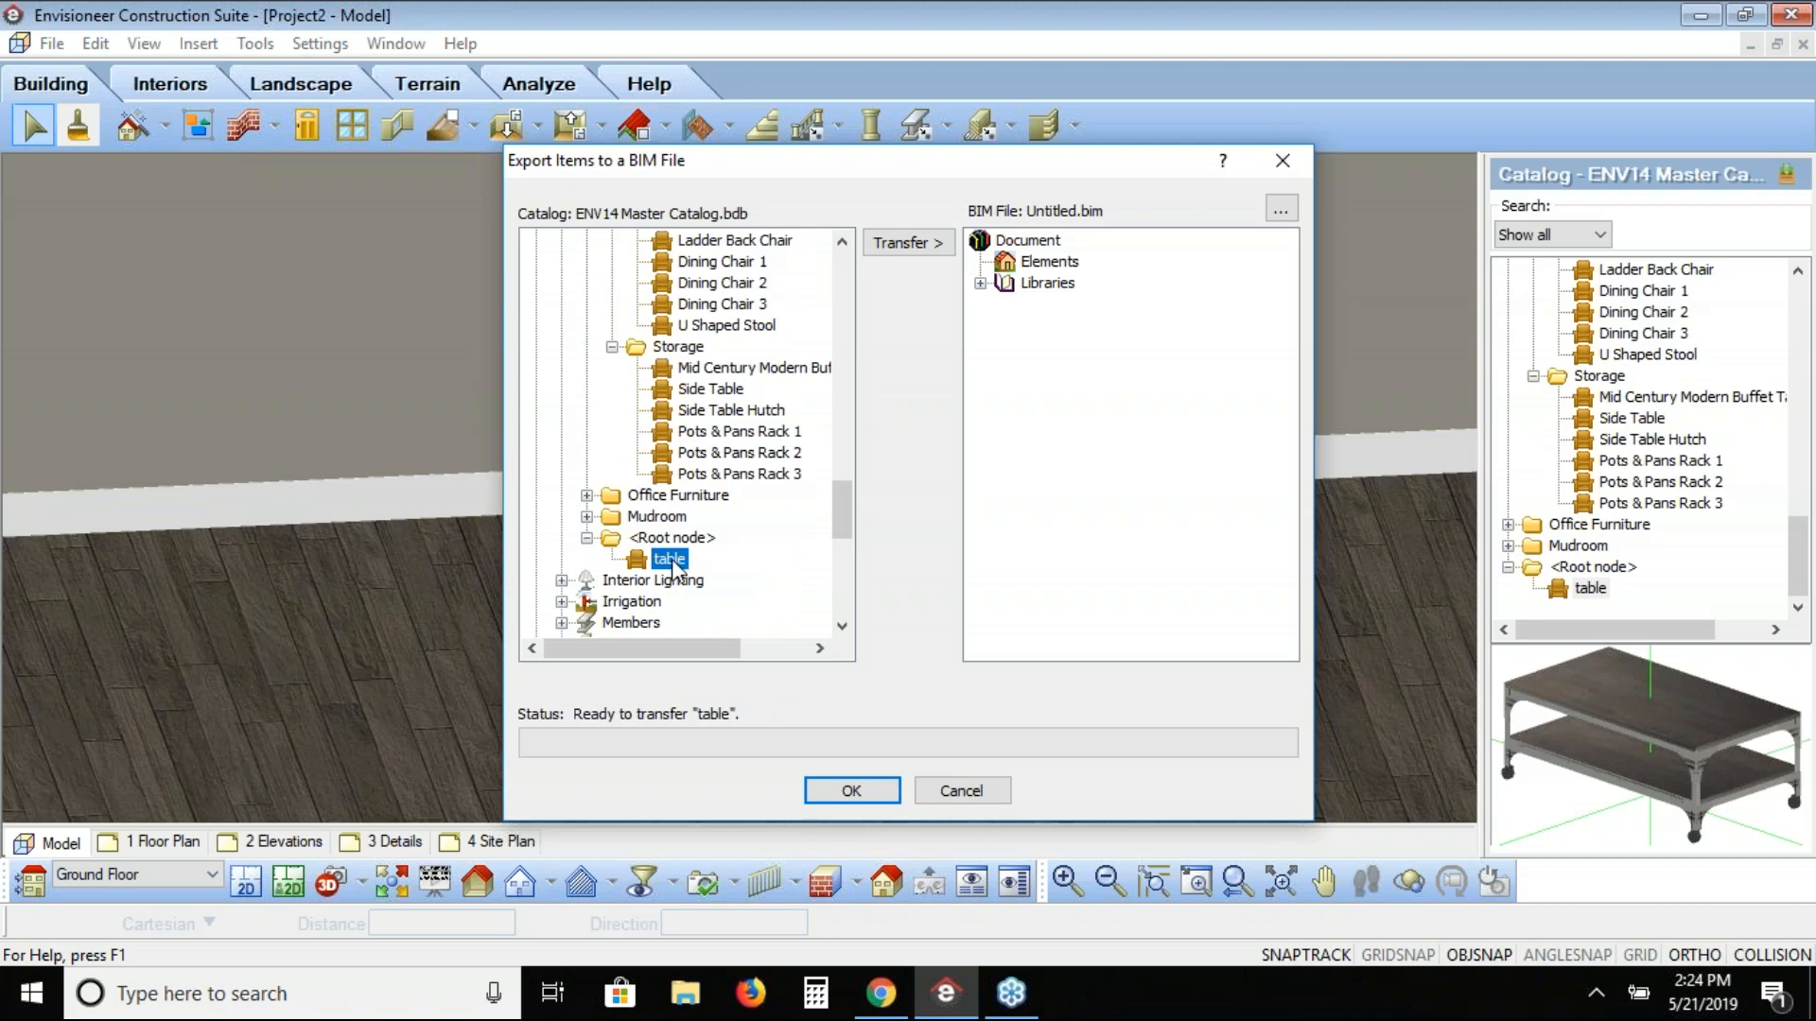
click(922, 245)
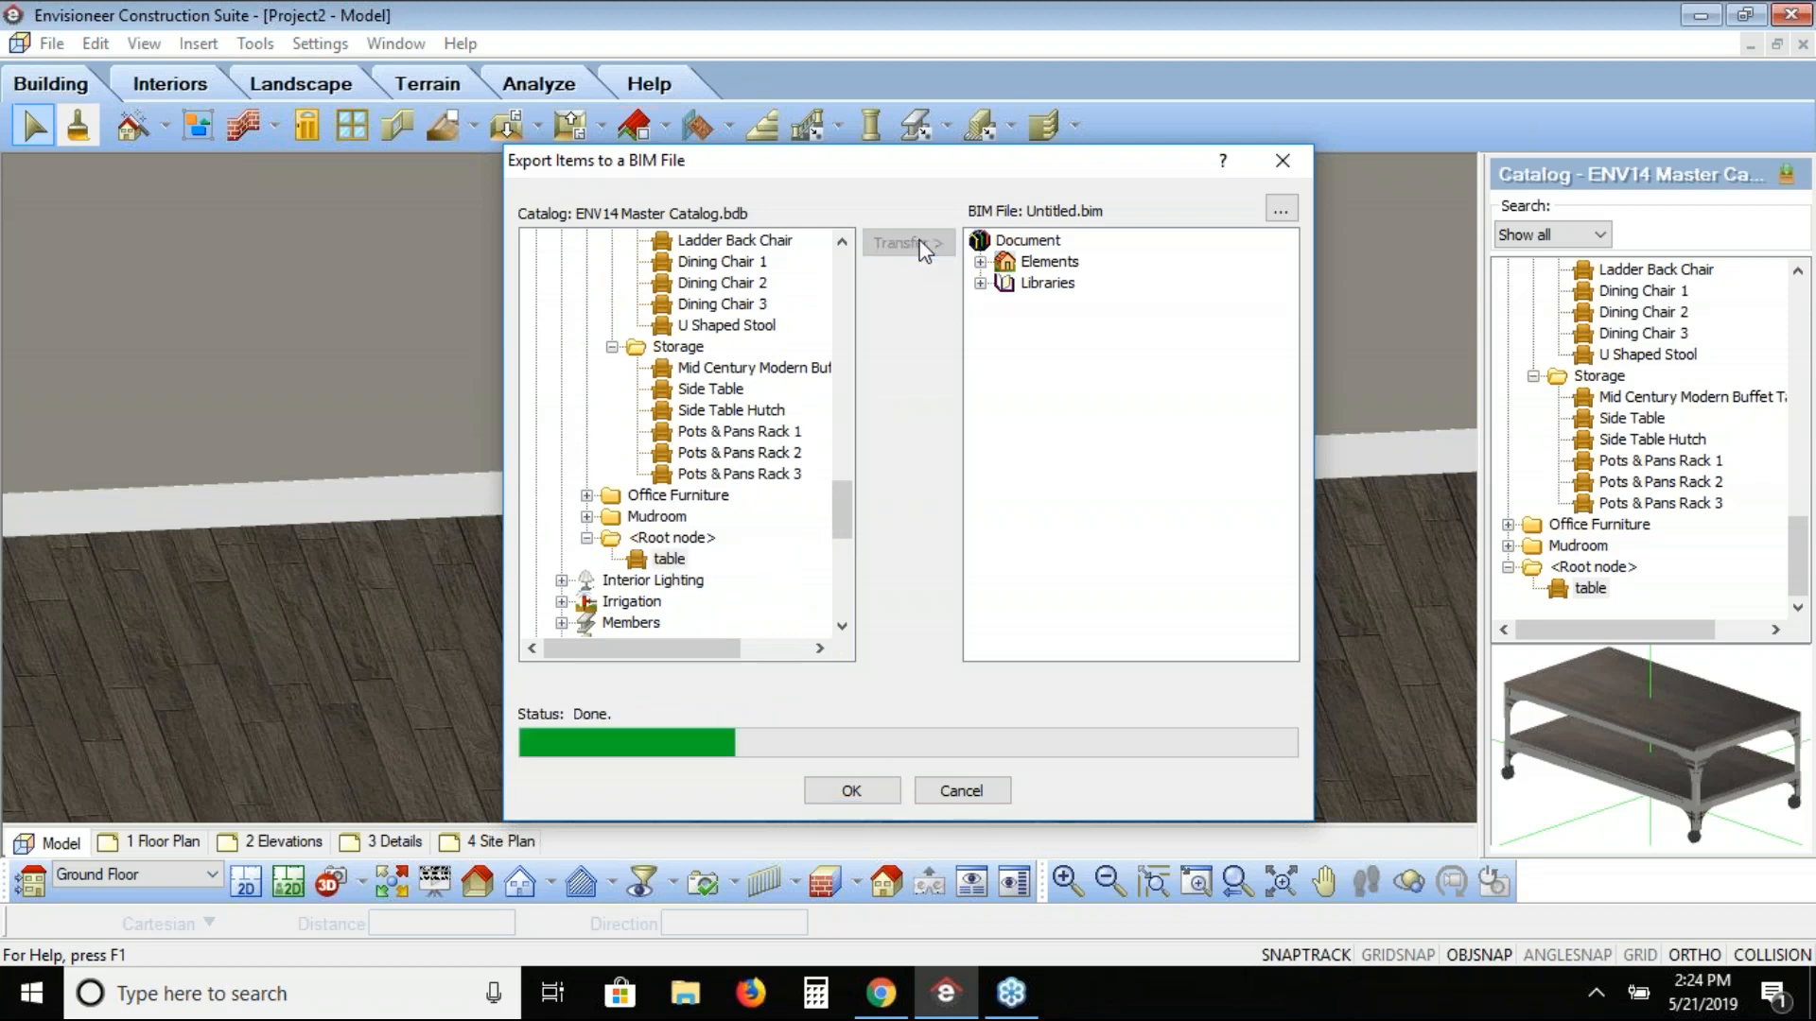
click(981, 263)
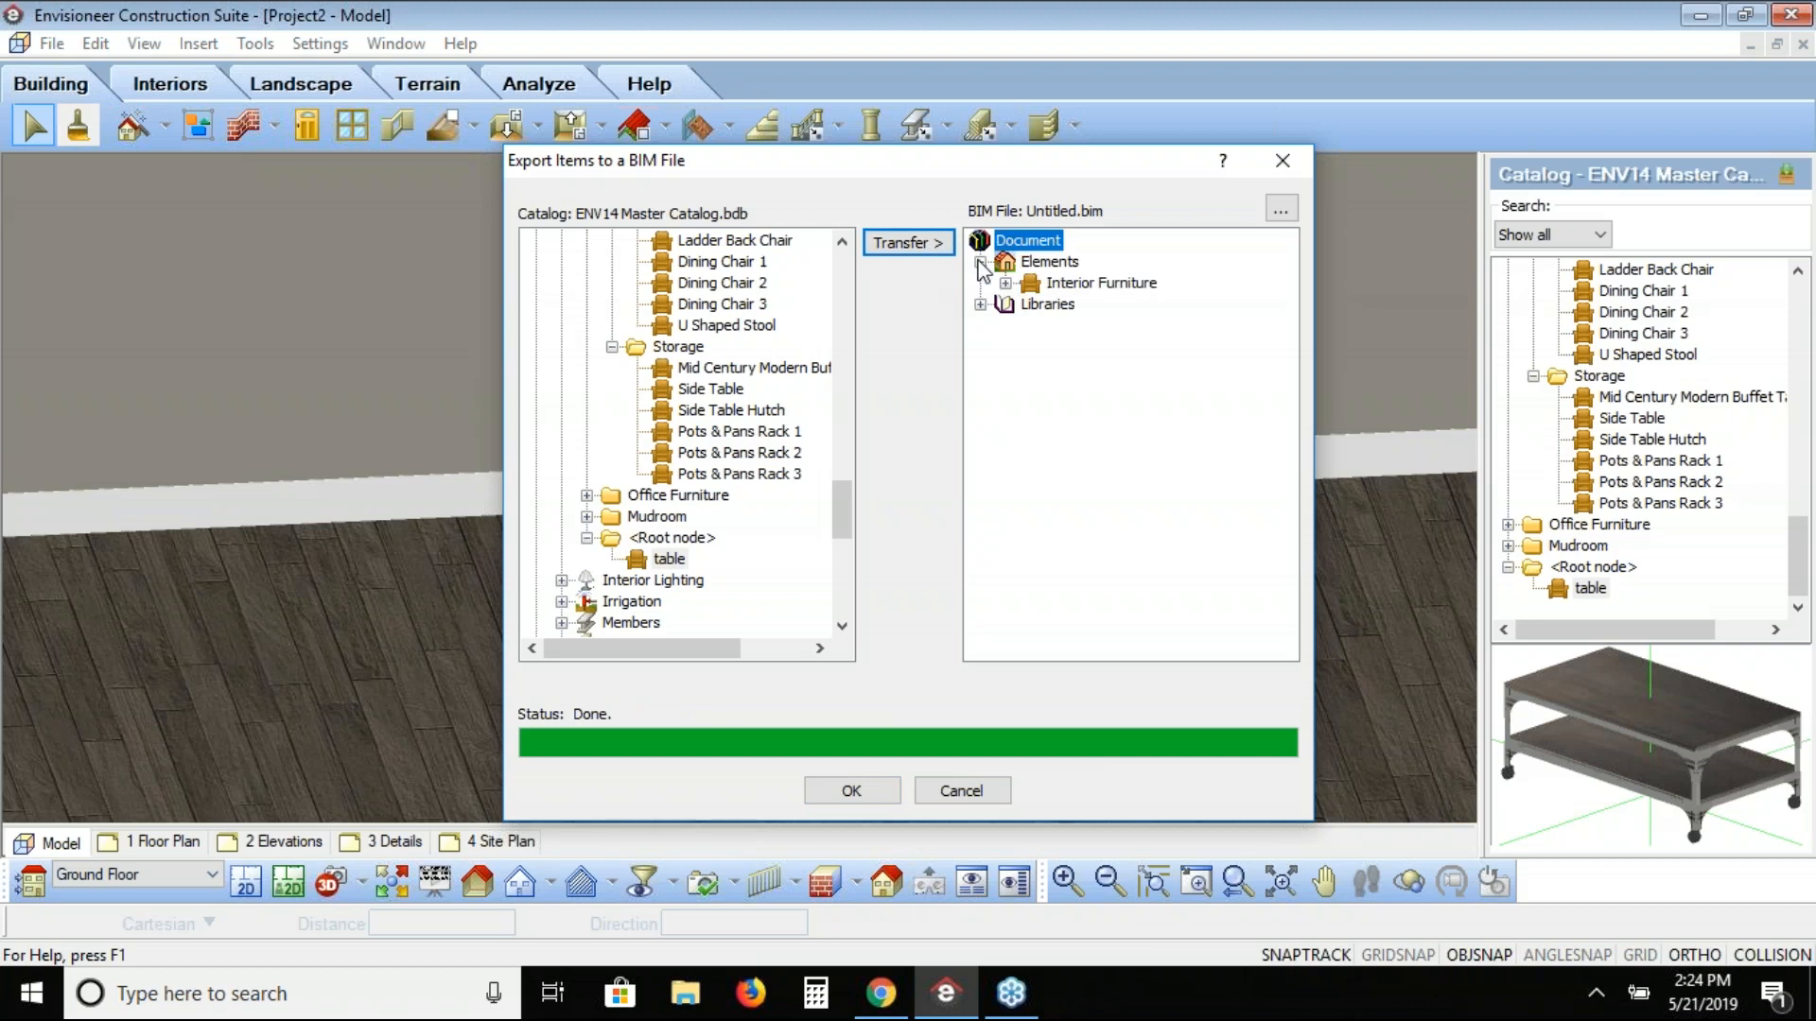
click(1006, 282)
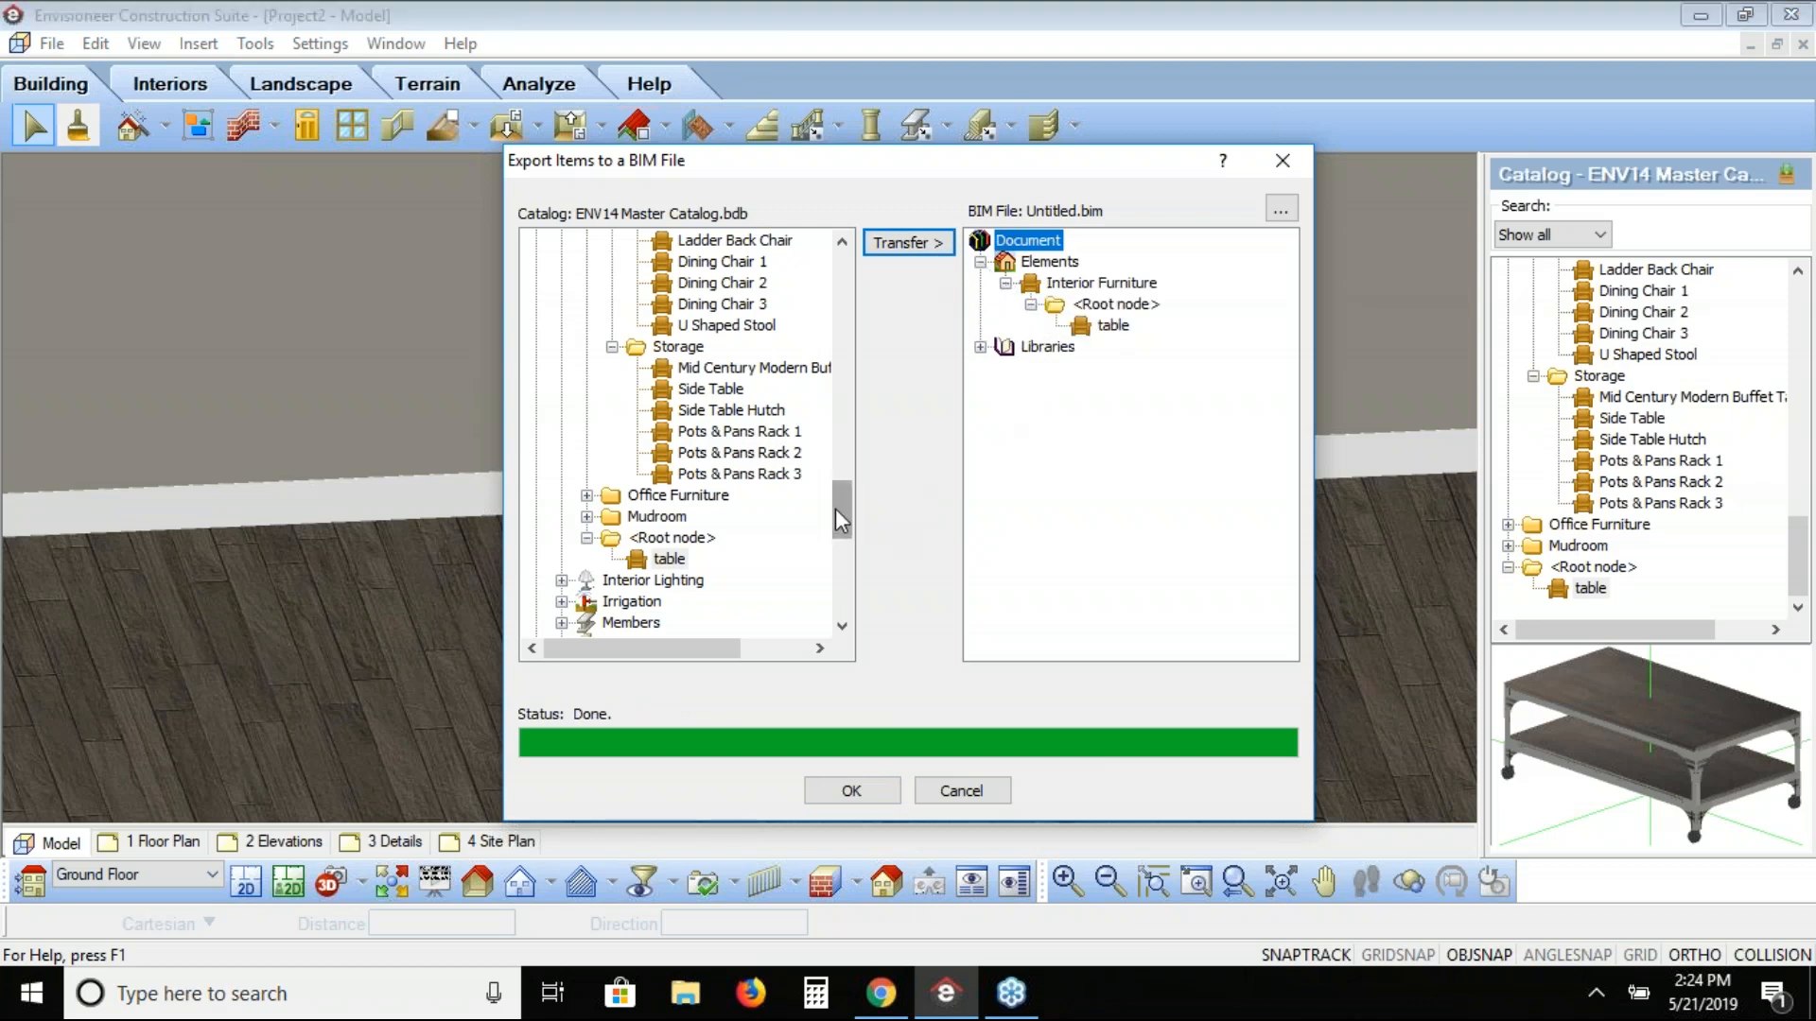
Step: Transfer the whole Storage folder of the dining room and kitchen furniture into the BIM file
drag(836, 509, 836, 492)
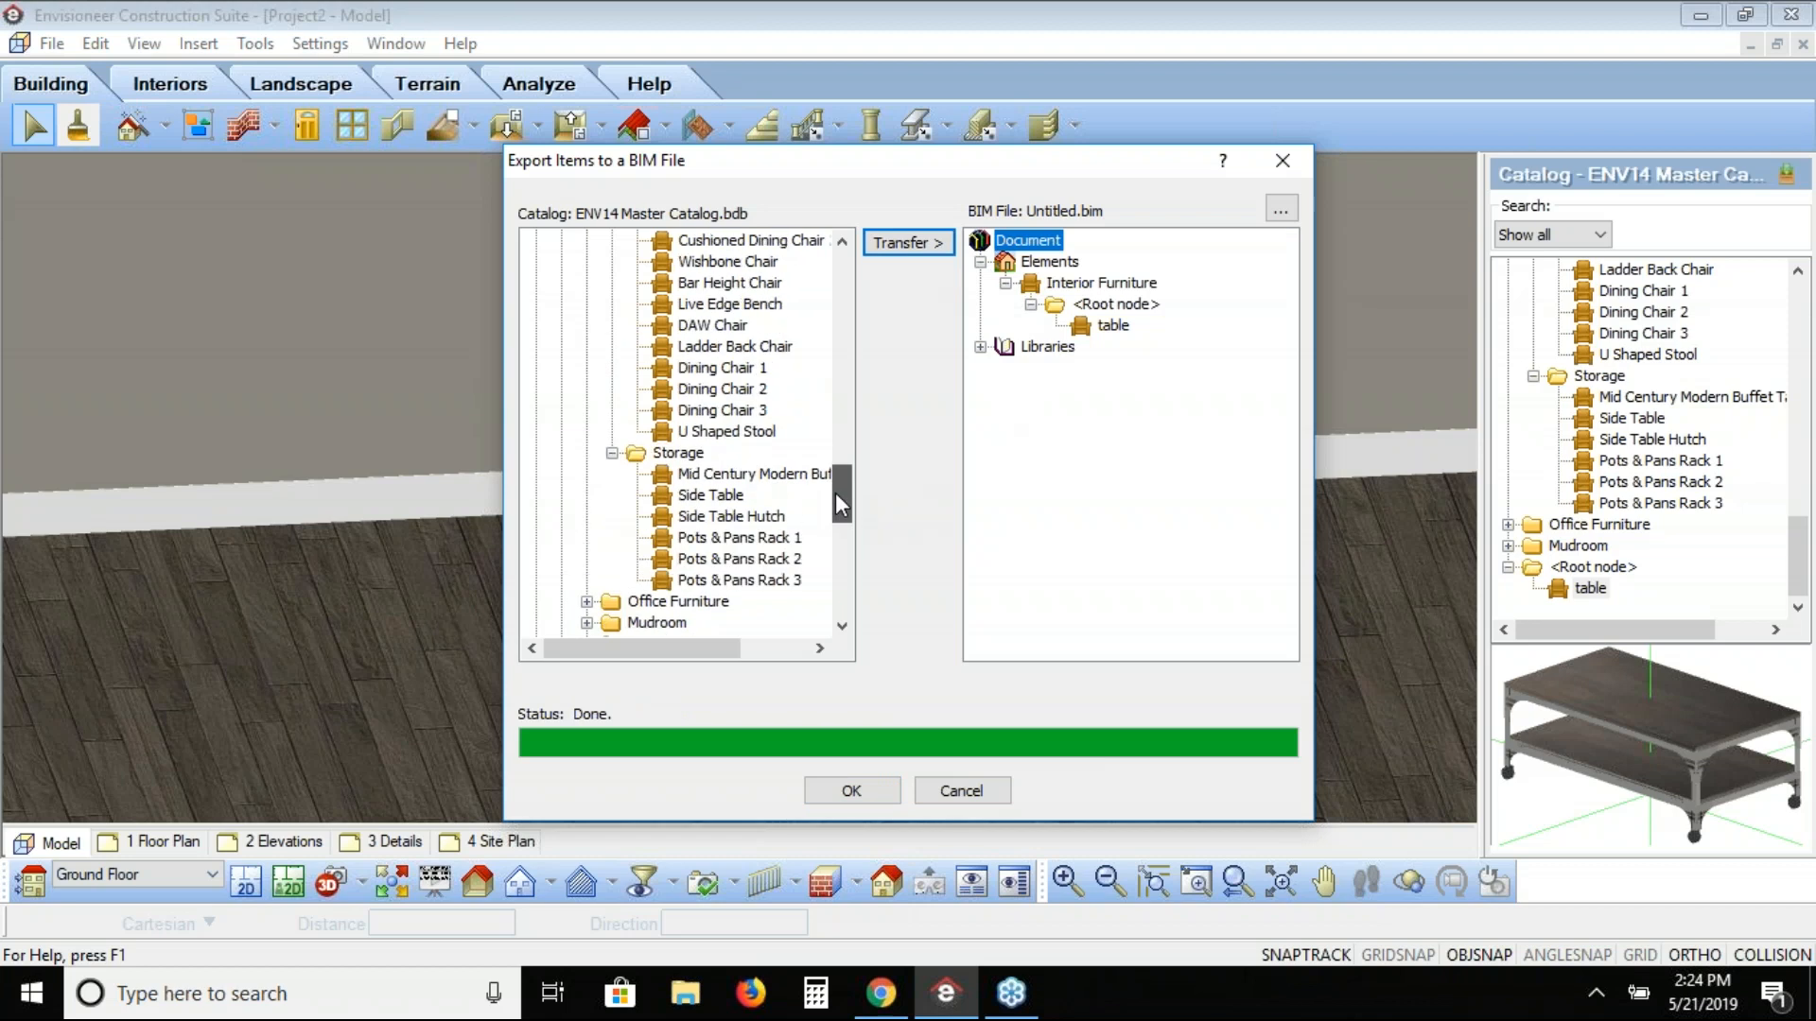
click(682, 456)
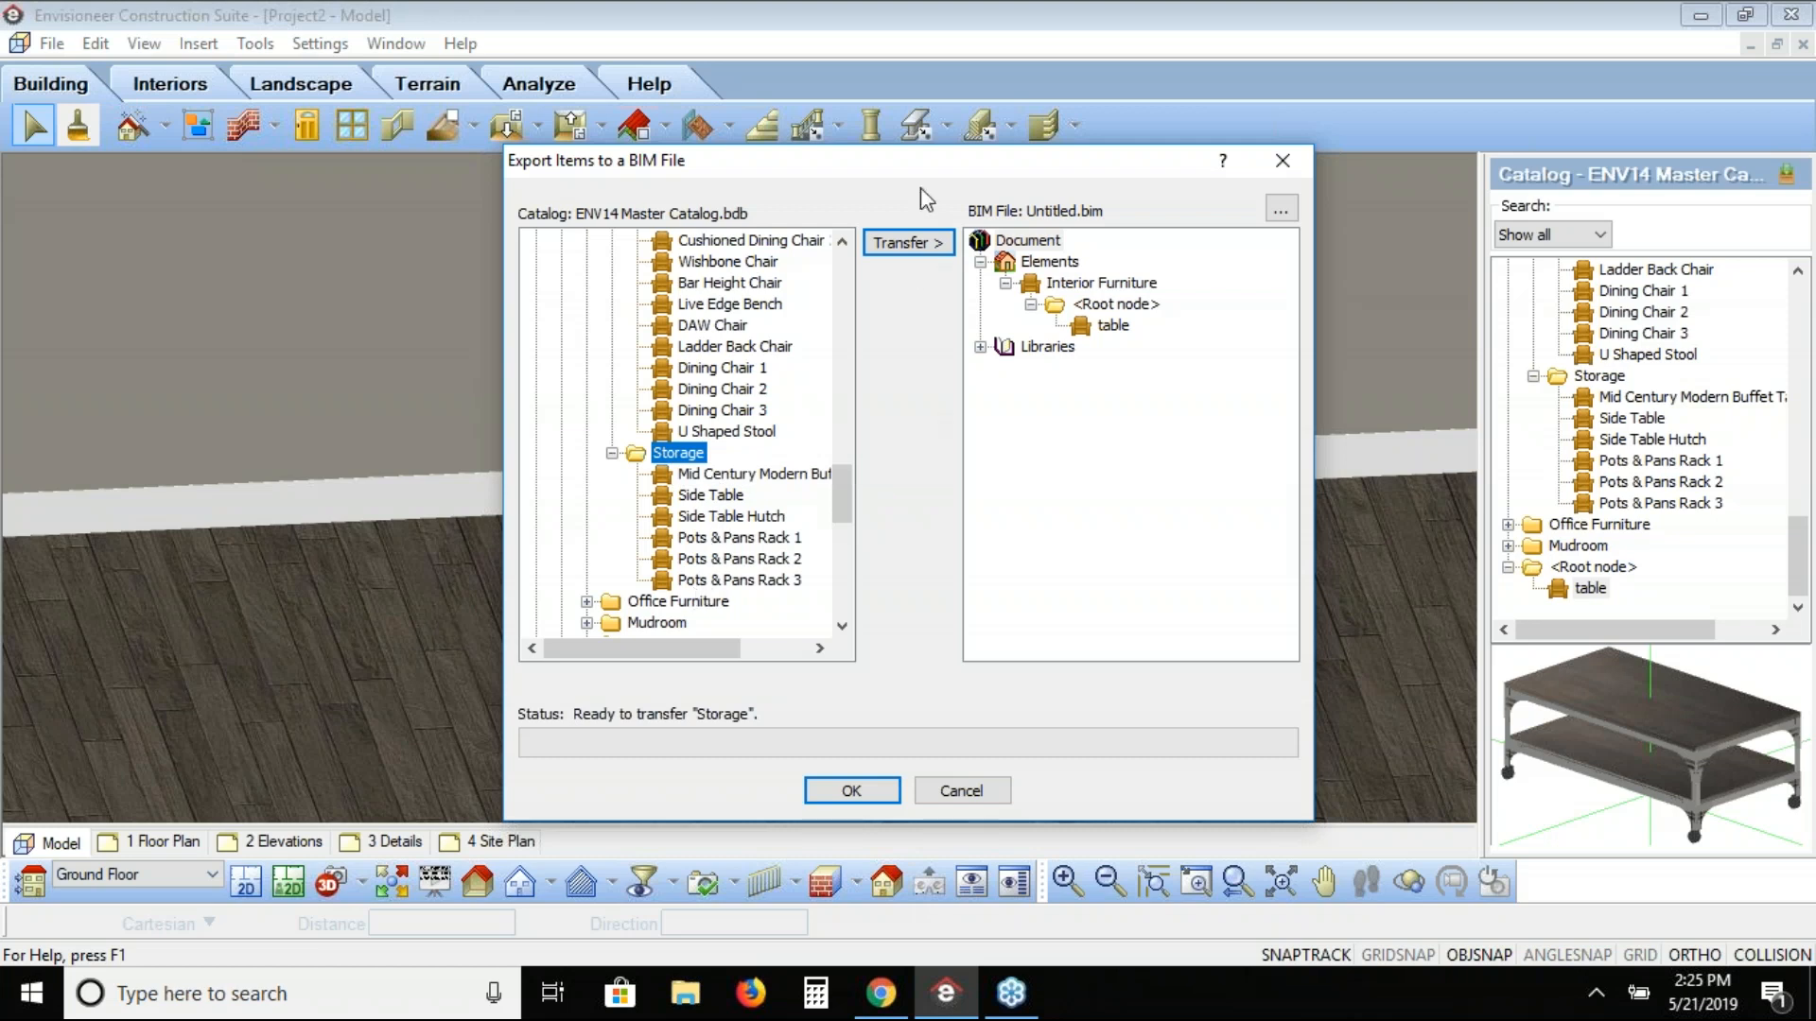
click(910, 244)
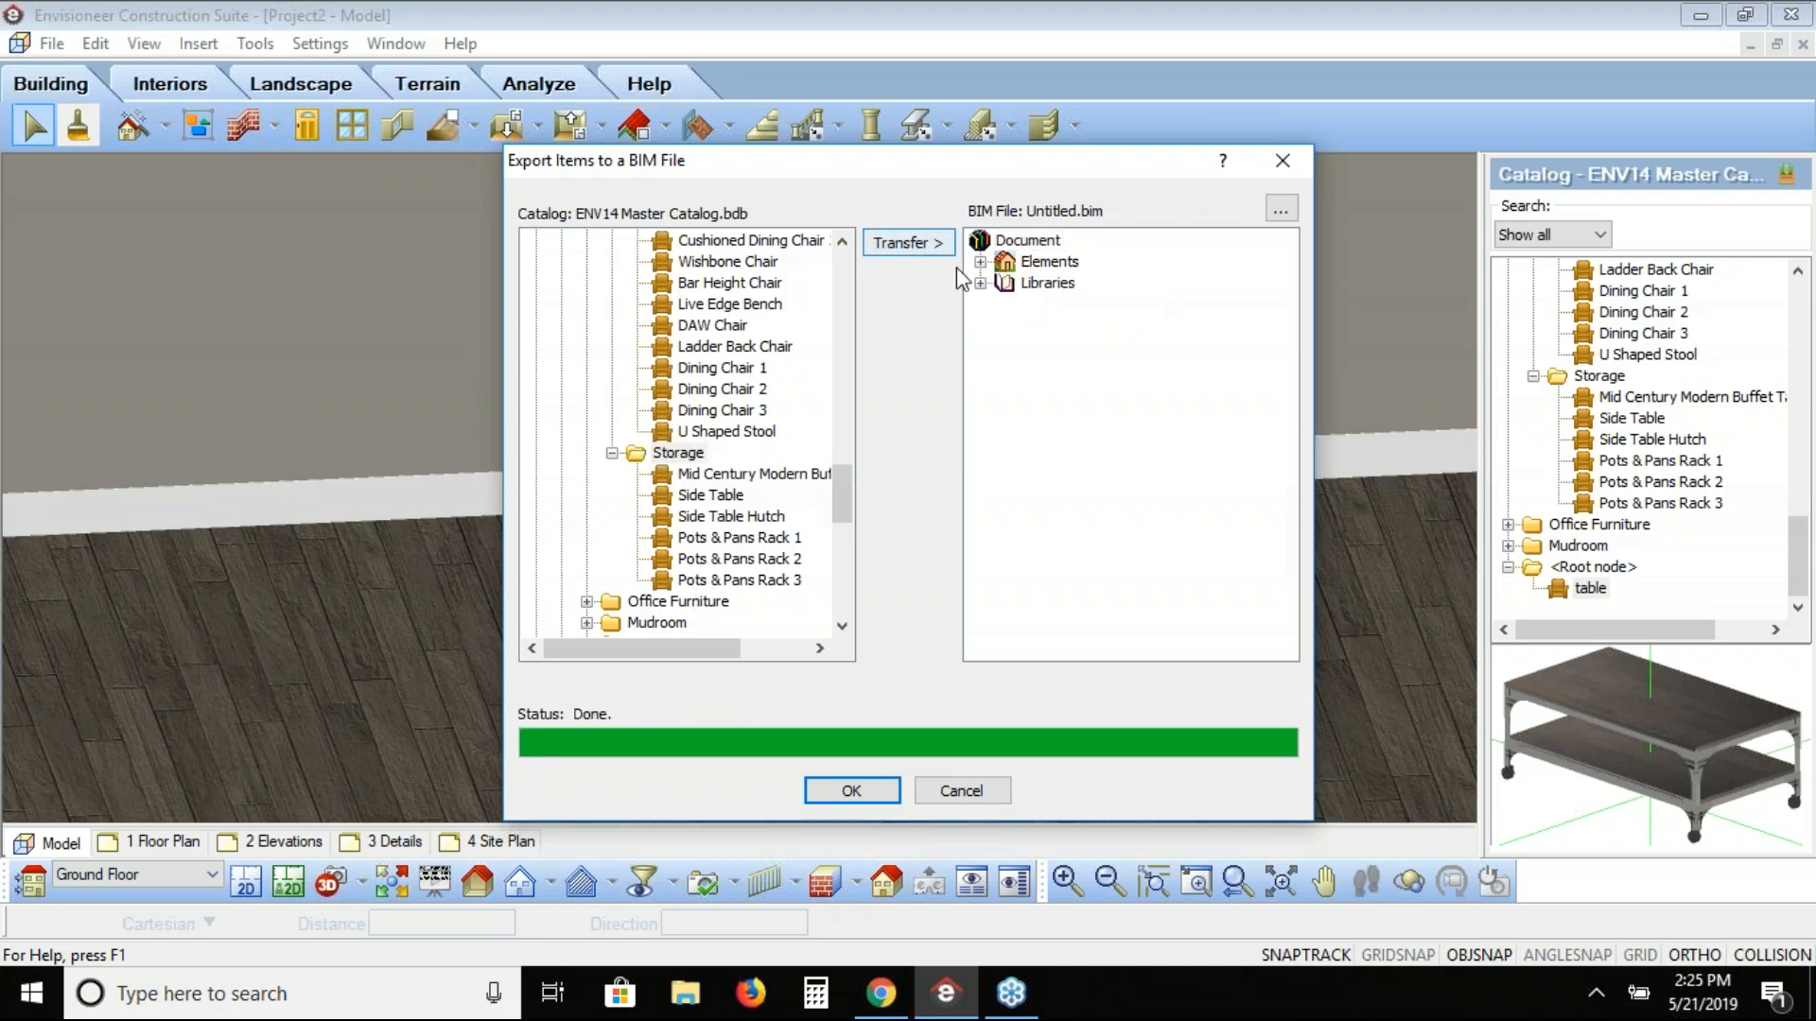
click(981, 262)
click(1007, 283)
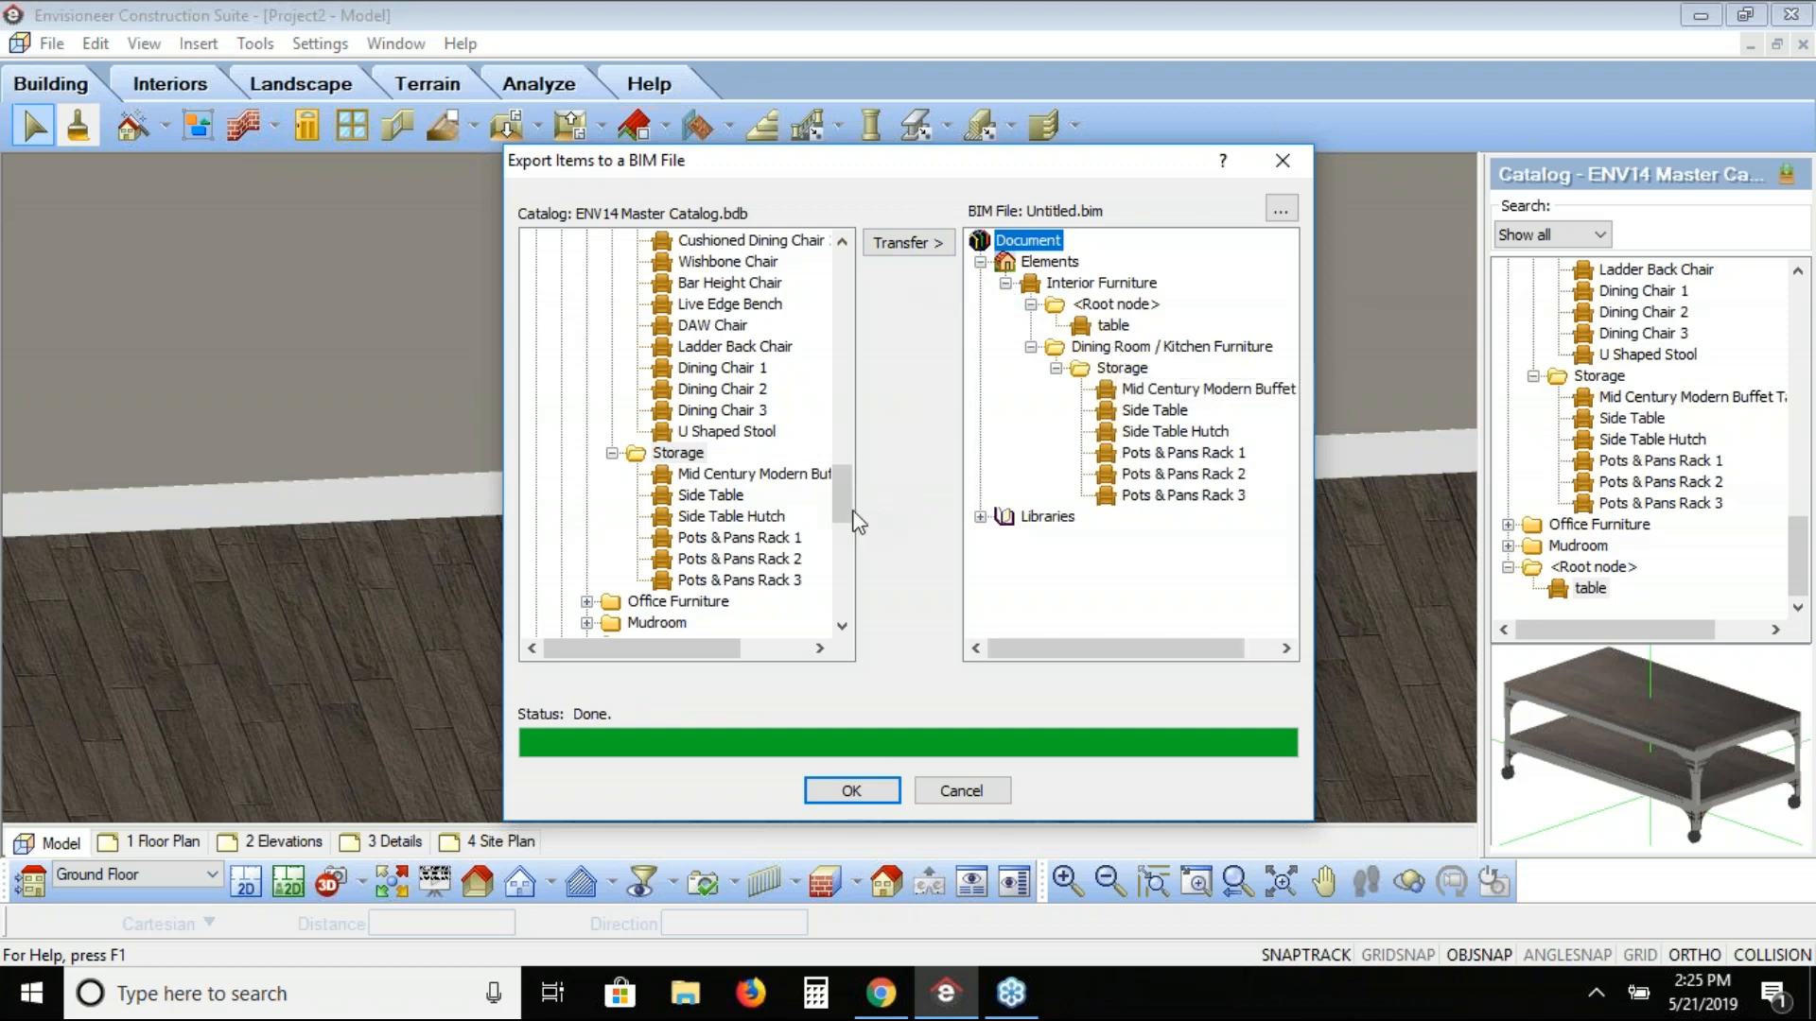
Step: Browse the catalog's Appliances category and select the 29" Fridge under Refrigerators
drag(842, 489, 842, 288)
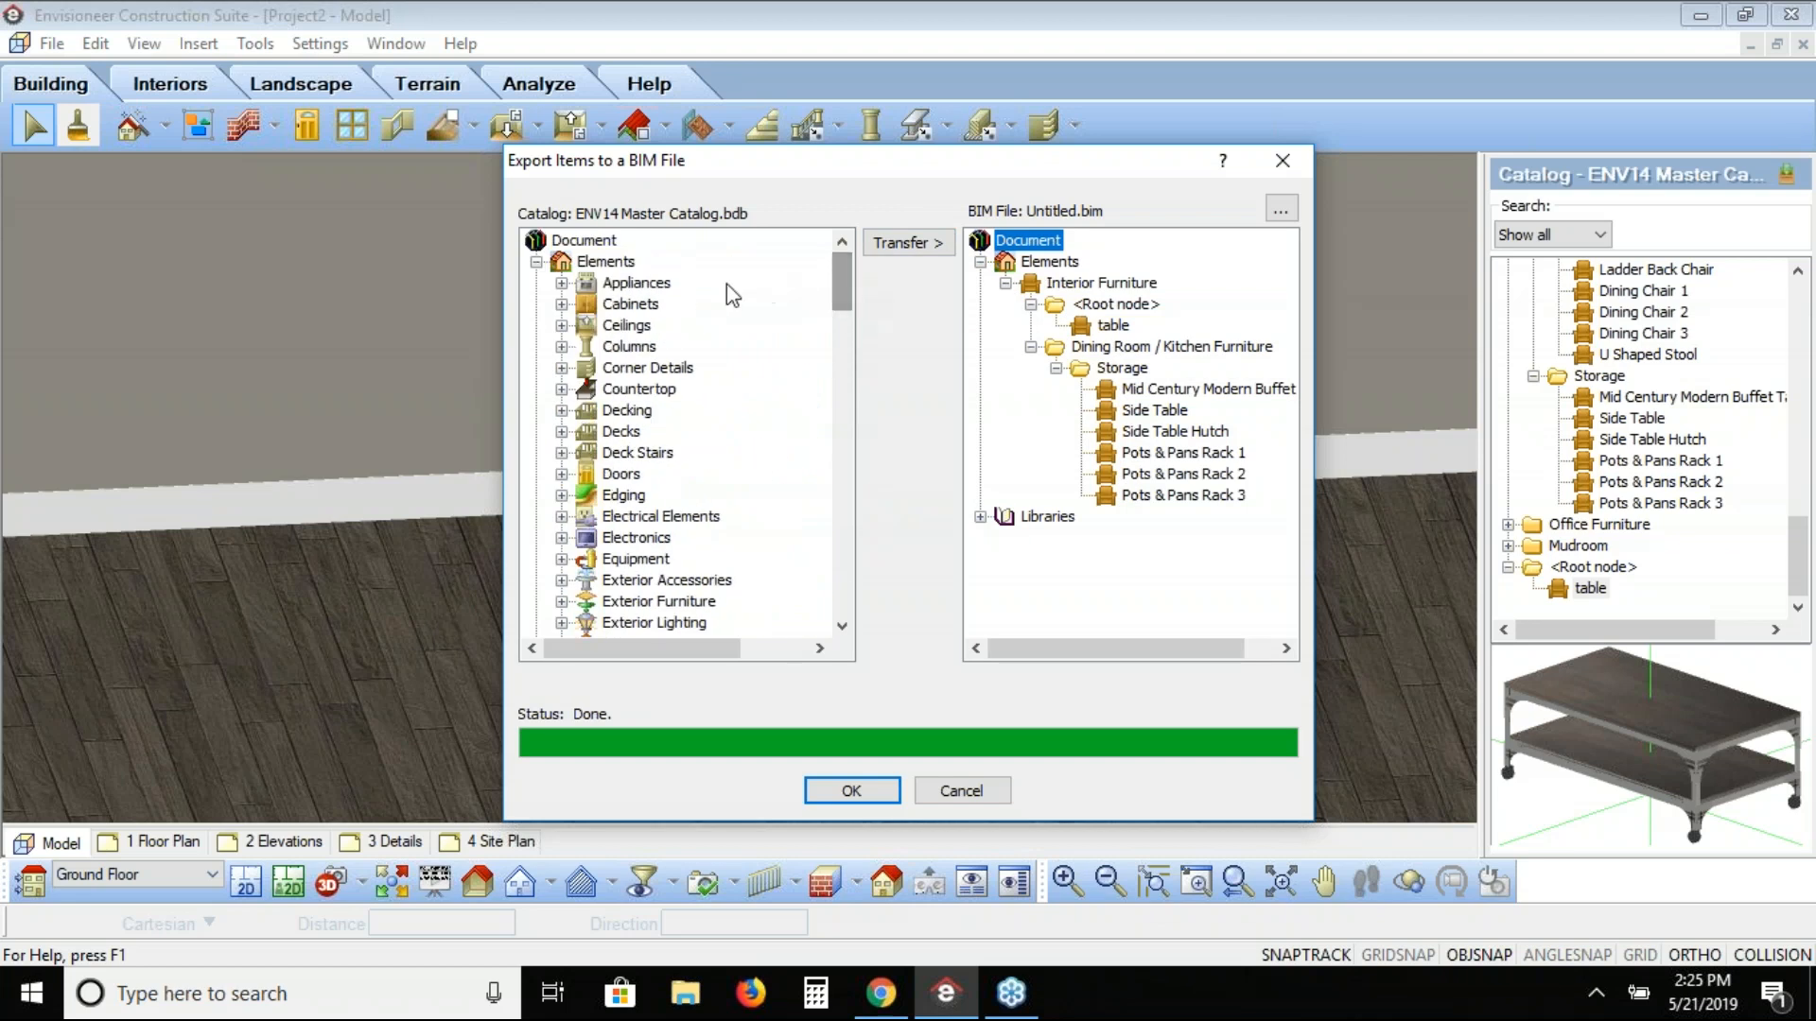
click(639, 284)
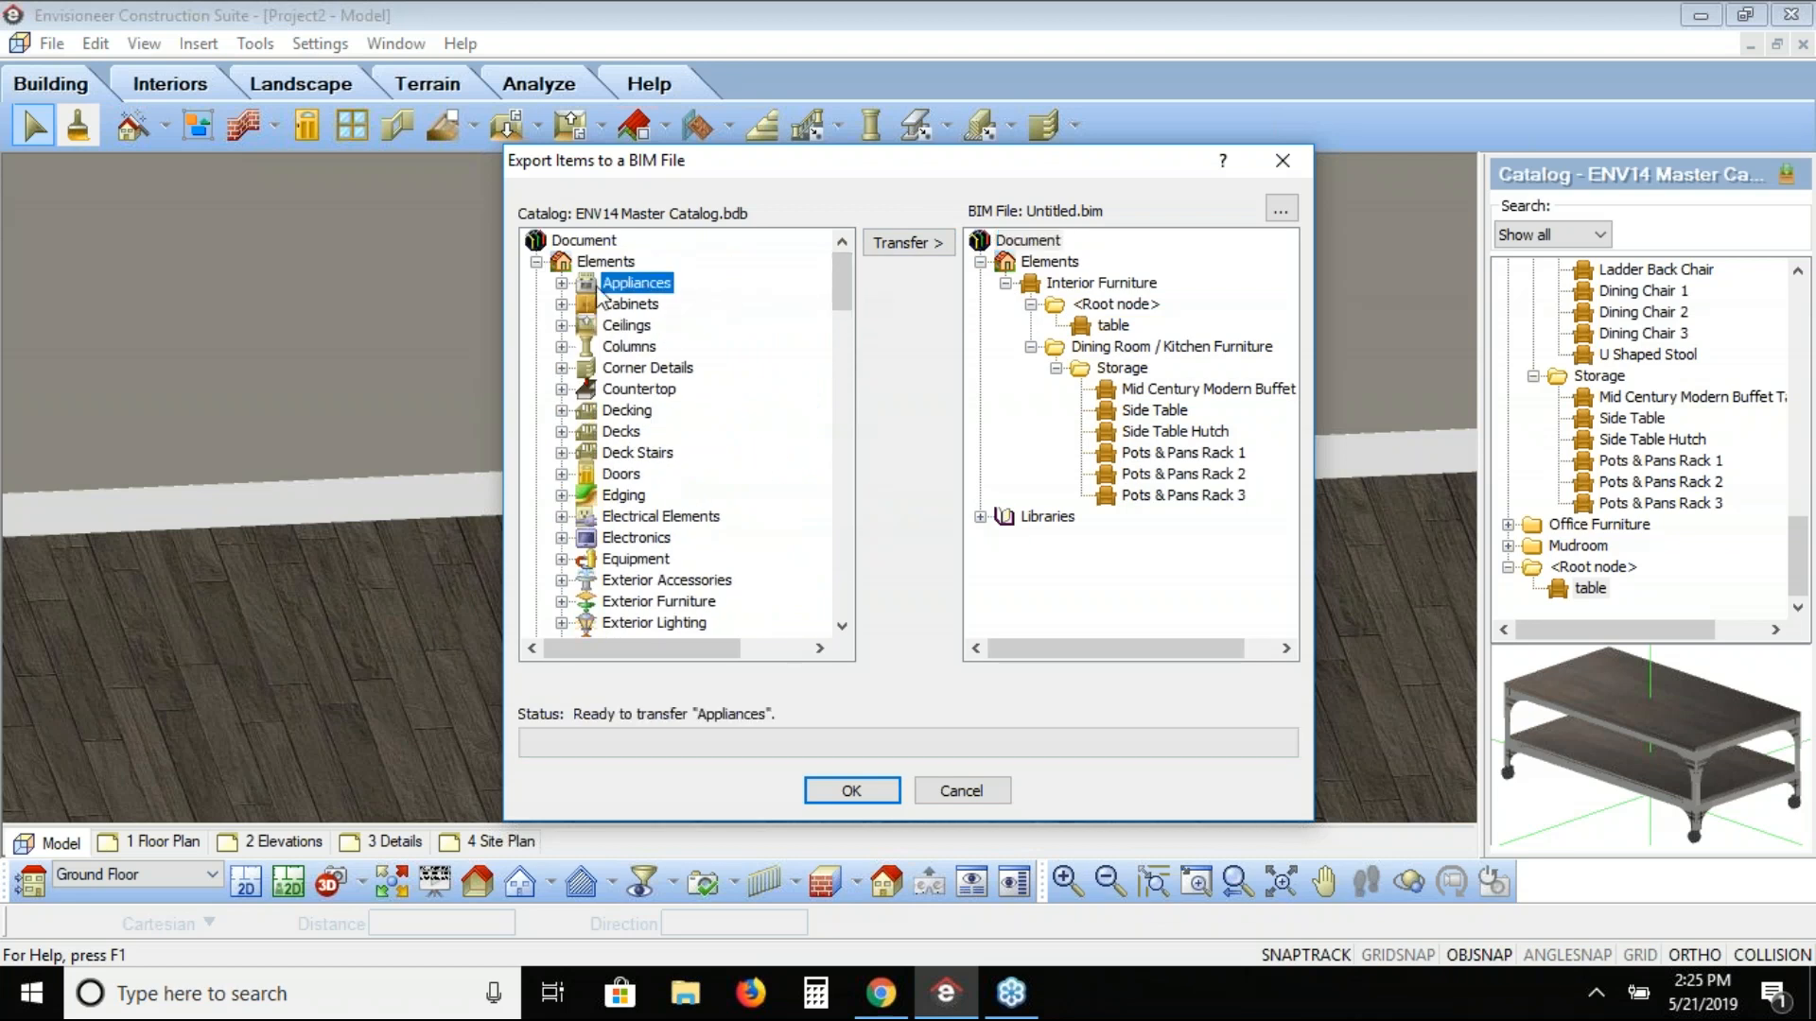
click(562, 284)
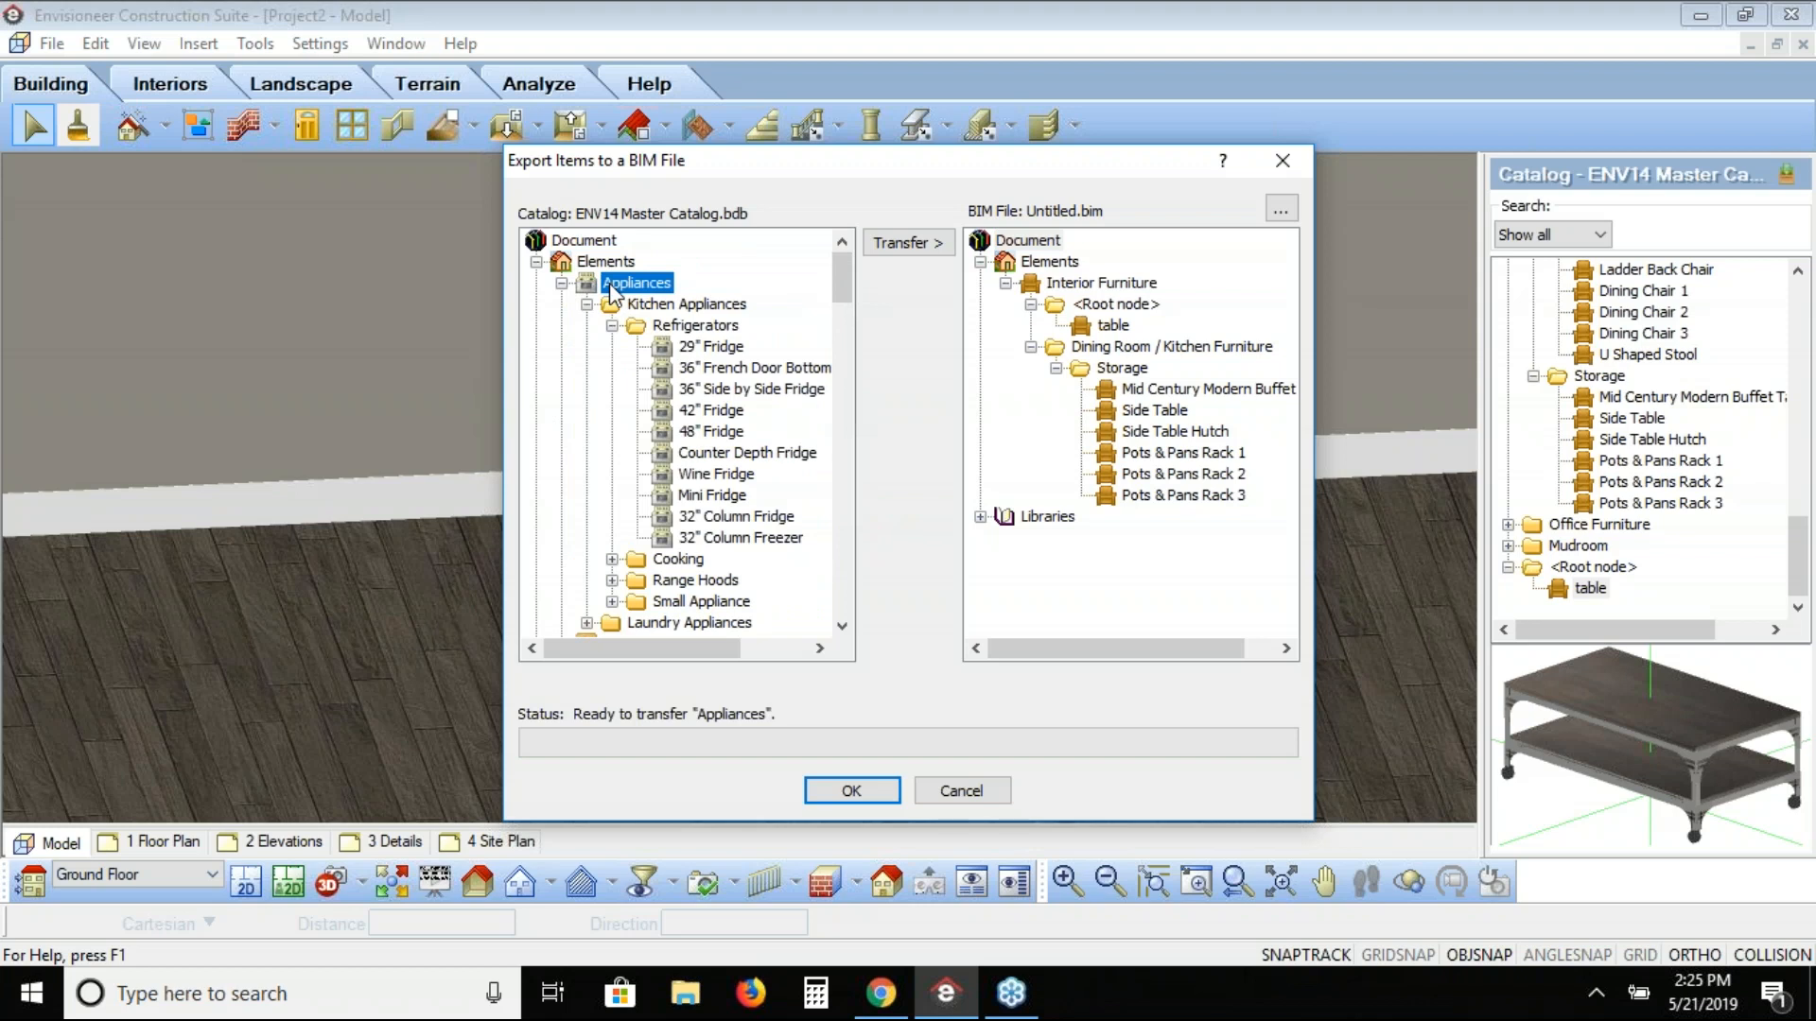
click(701, 349)
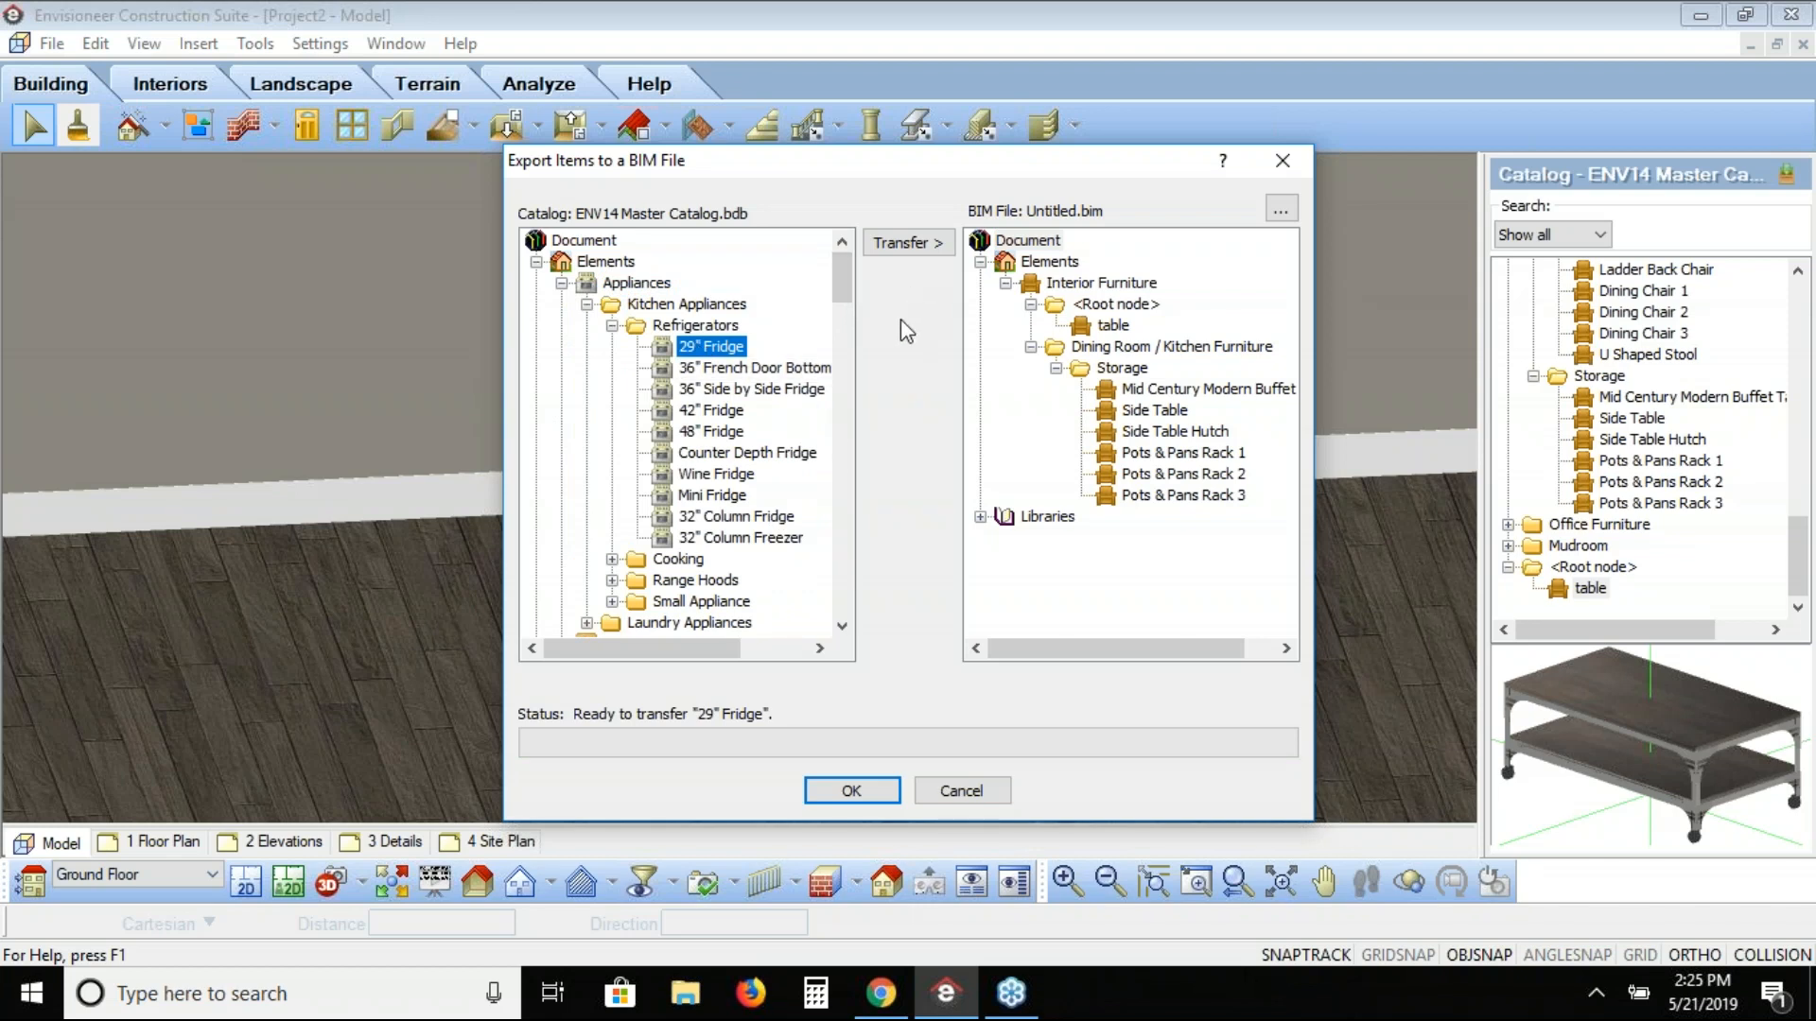
Step: Finish the export by saving the BIM file to the Desktop as Test
click(850, 789)
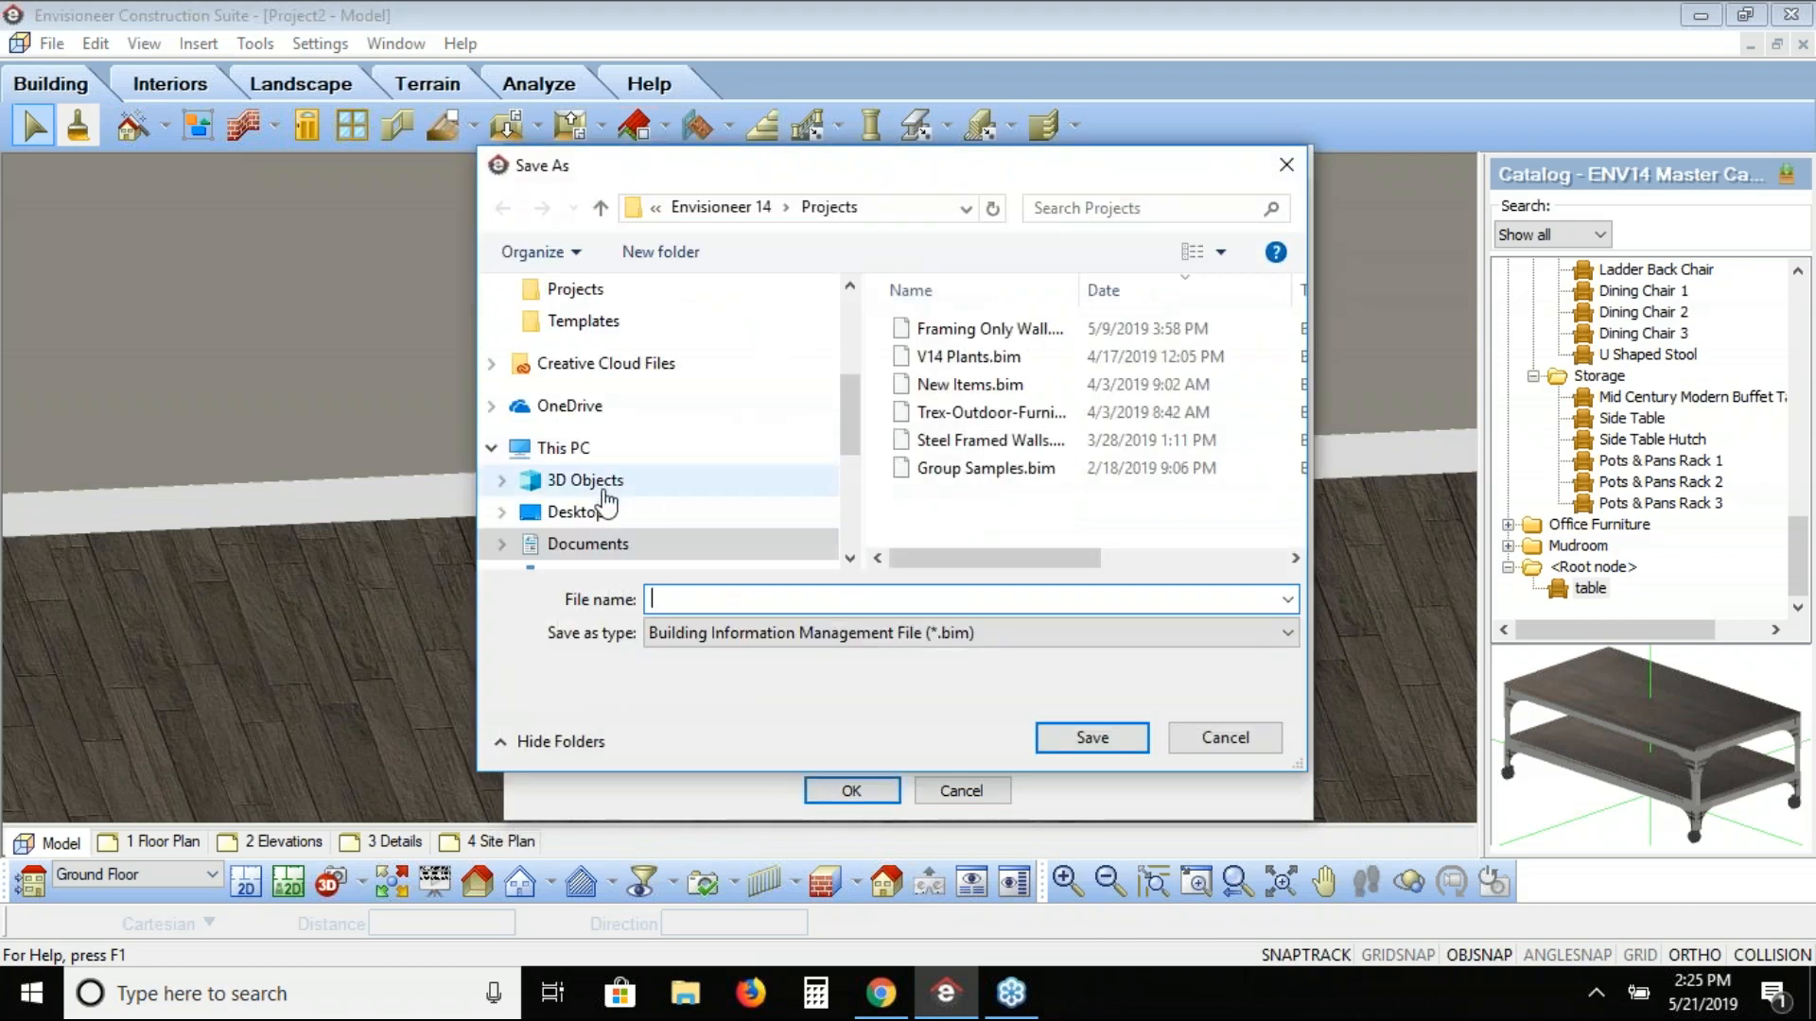
click(577, 512)
click(693, 596)
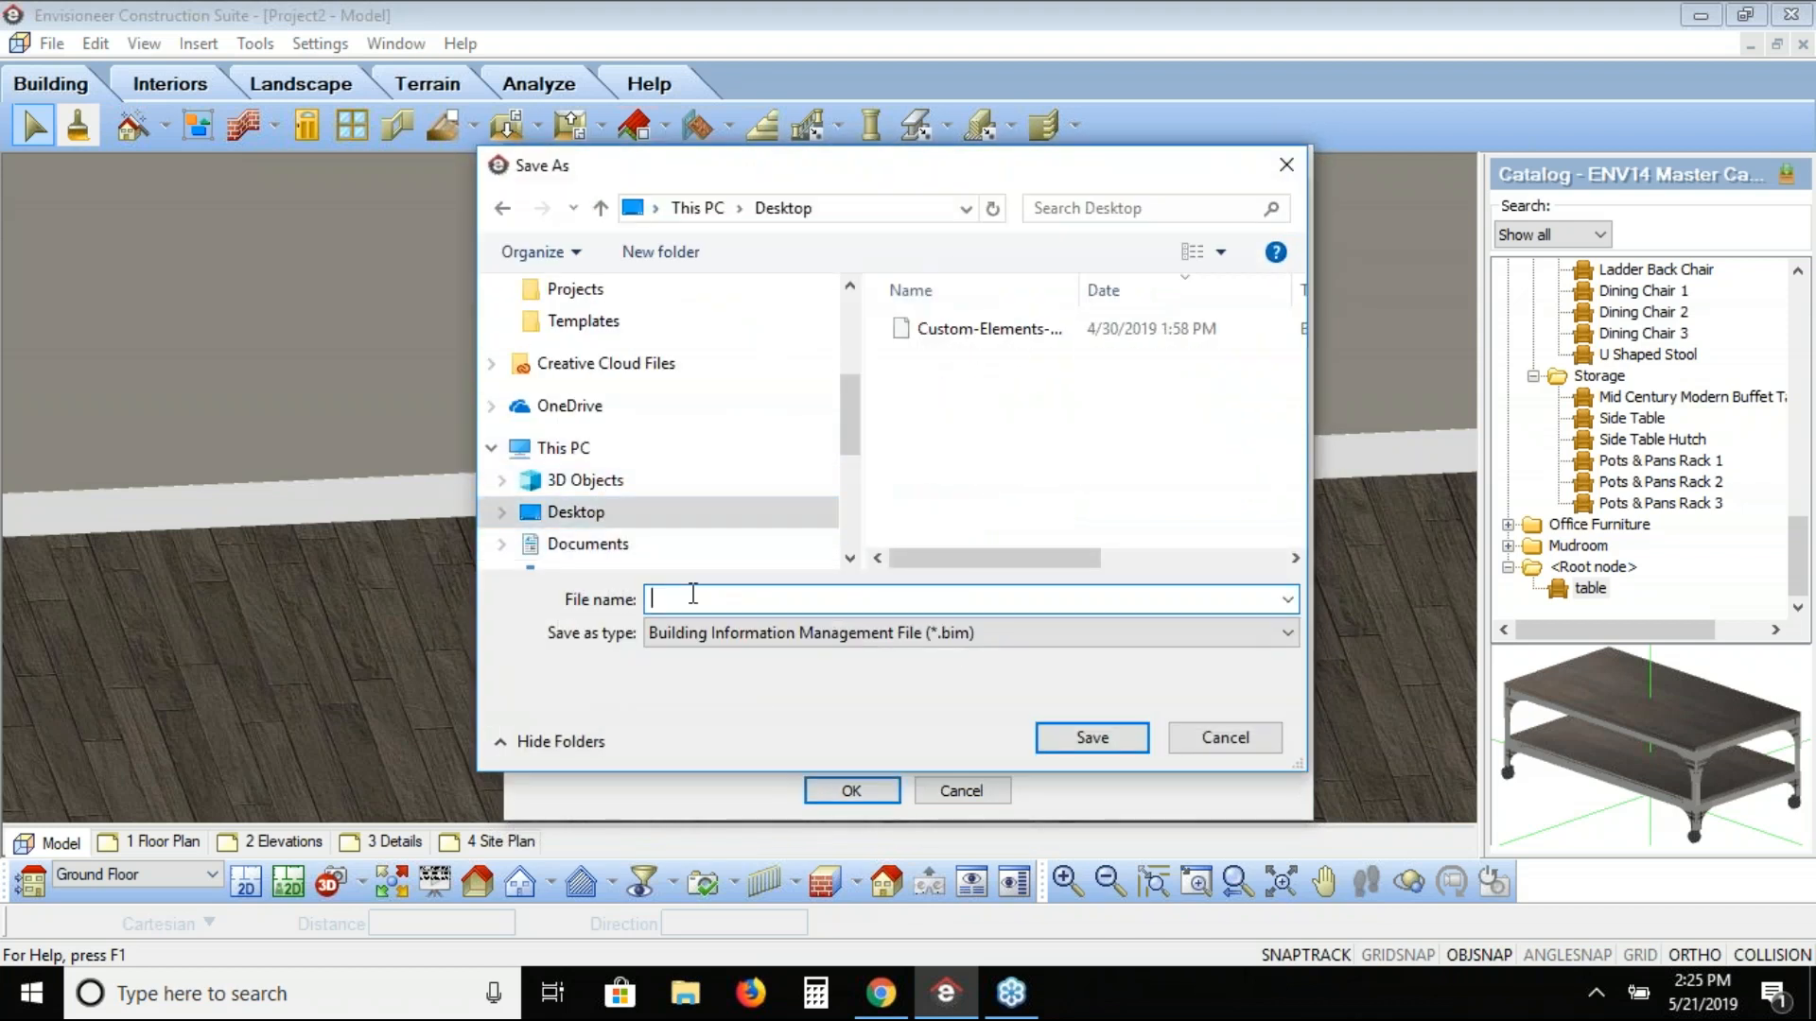
text(es)
key(BackSpace)
key(BackSpace)
text(Test)
click(1108, 736)
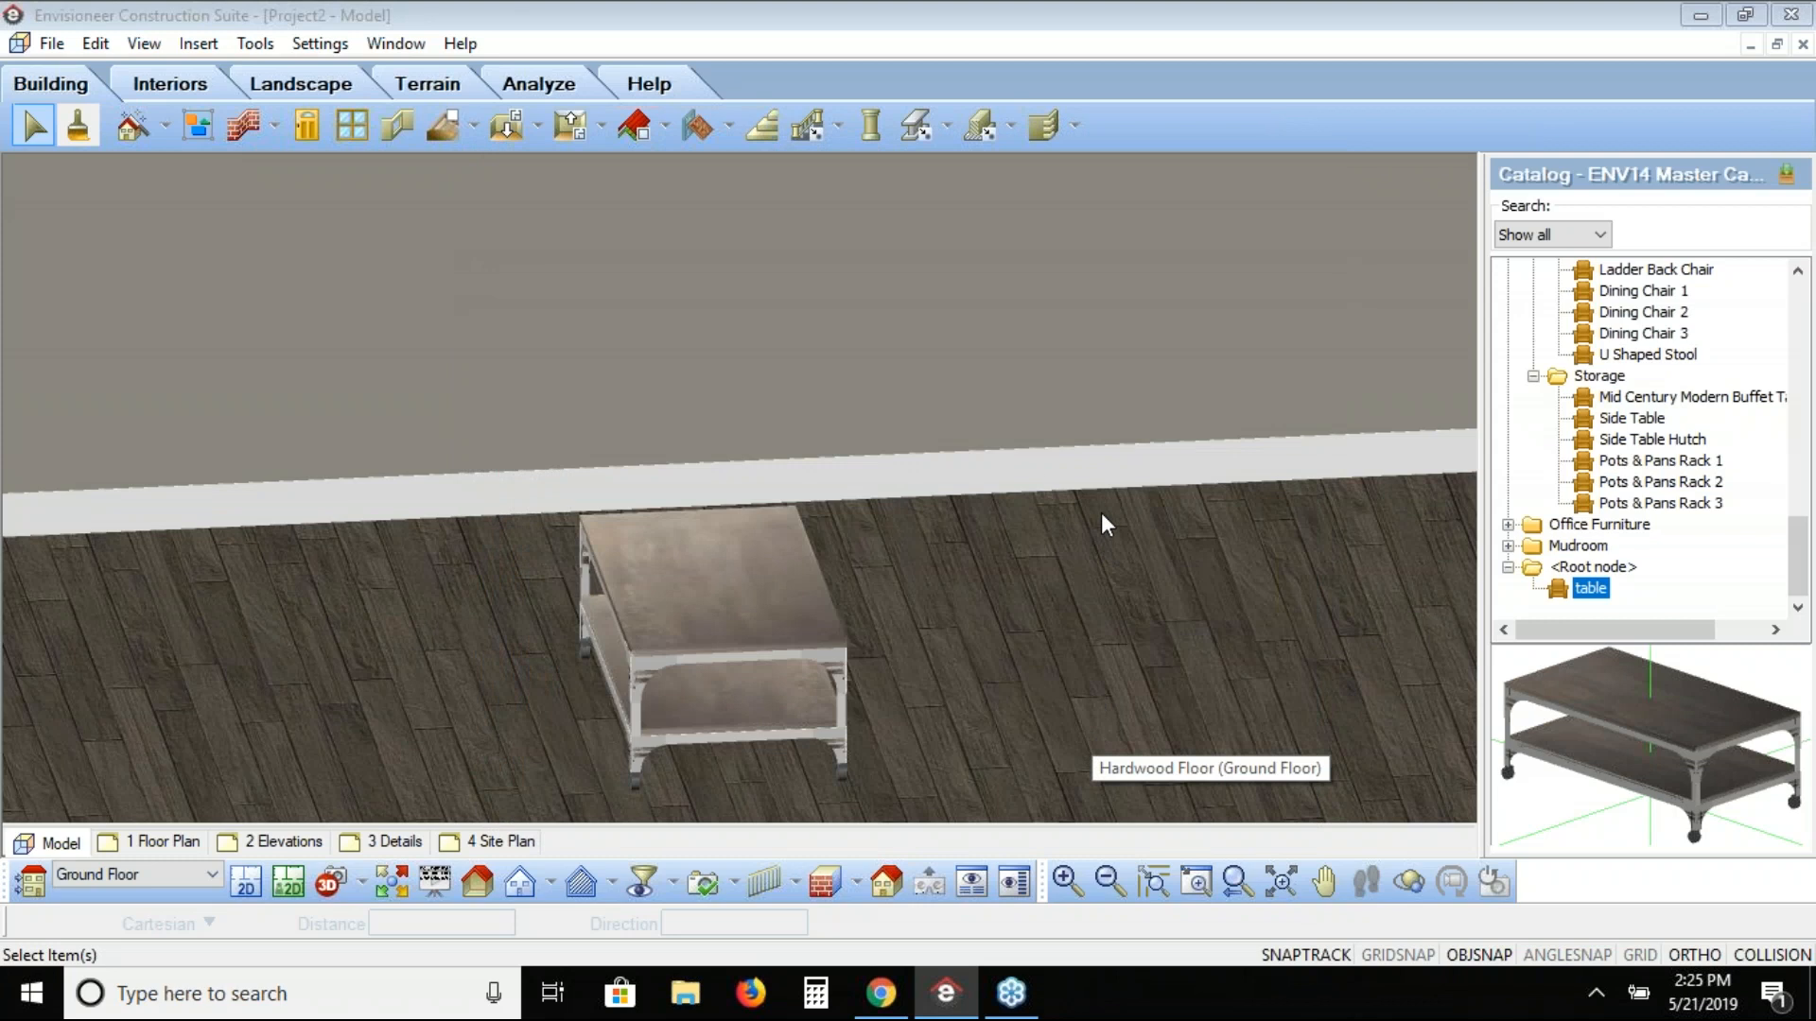
Step: Switch to the 2D plan view and start a BIM to Catalog import using Custom-Elements-April-2019.bim from the Desktop
click(246, 882)
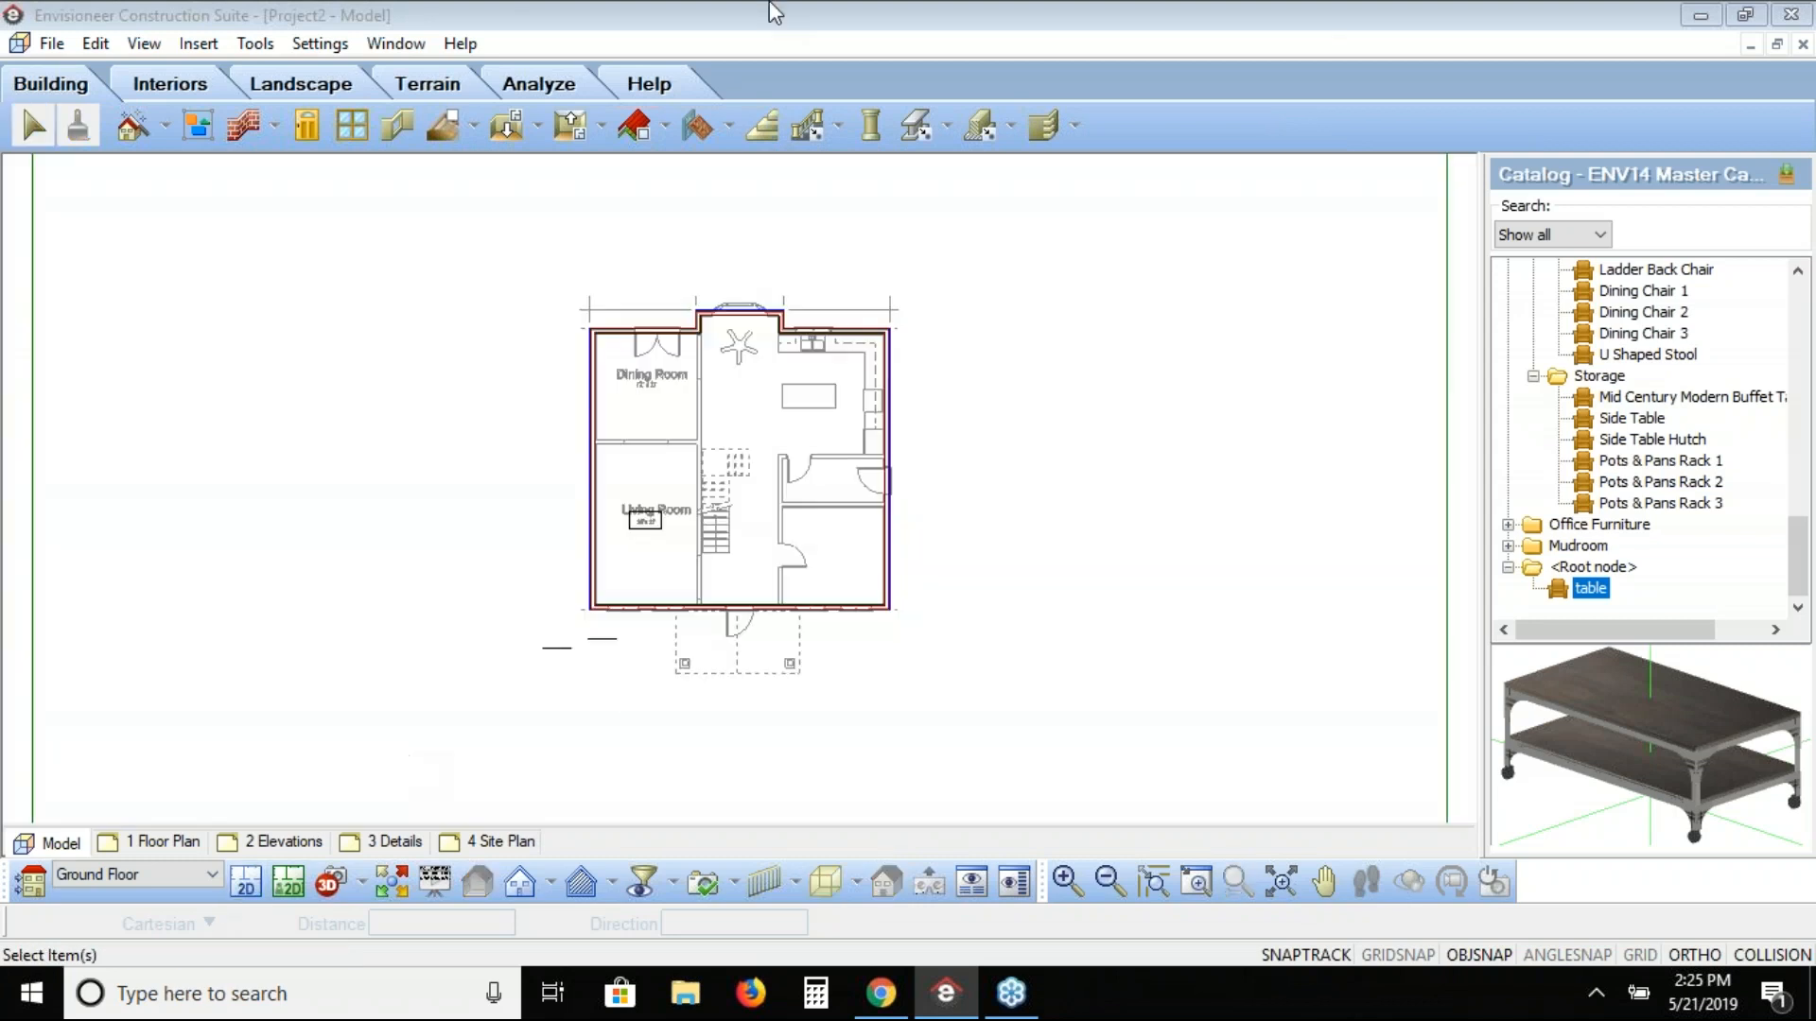
click(51, 43)
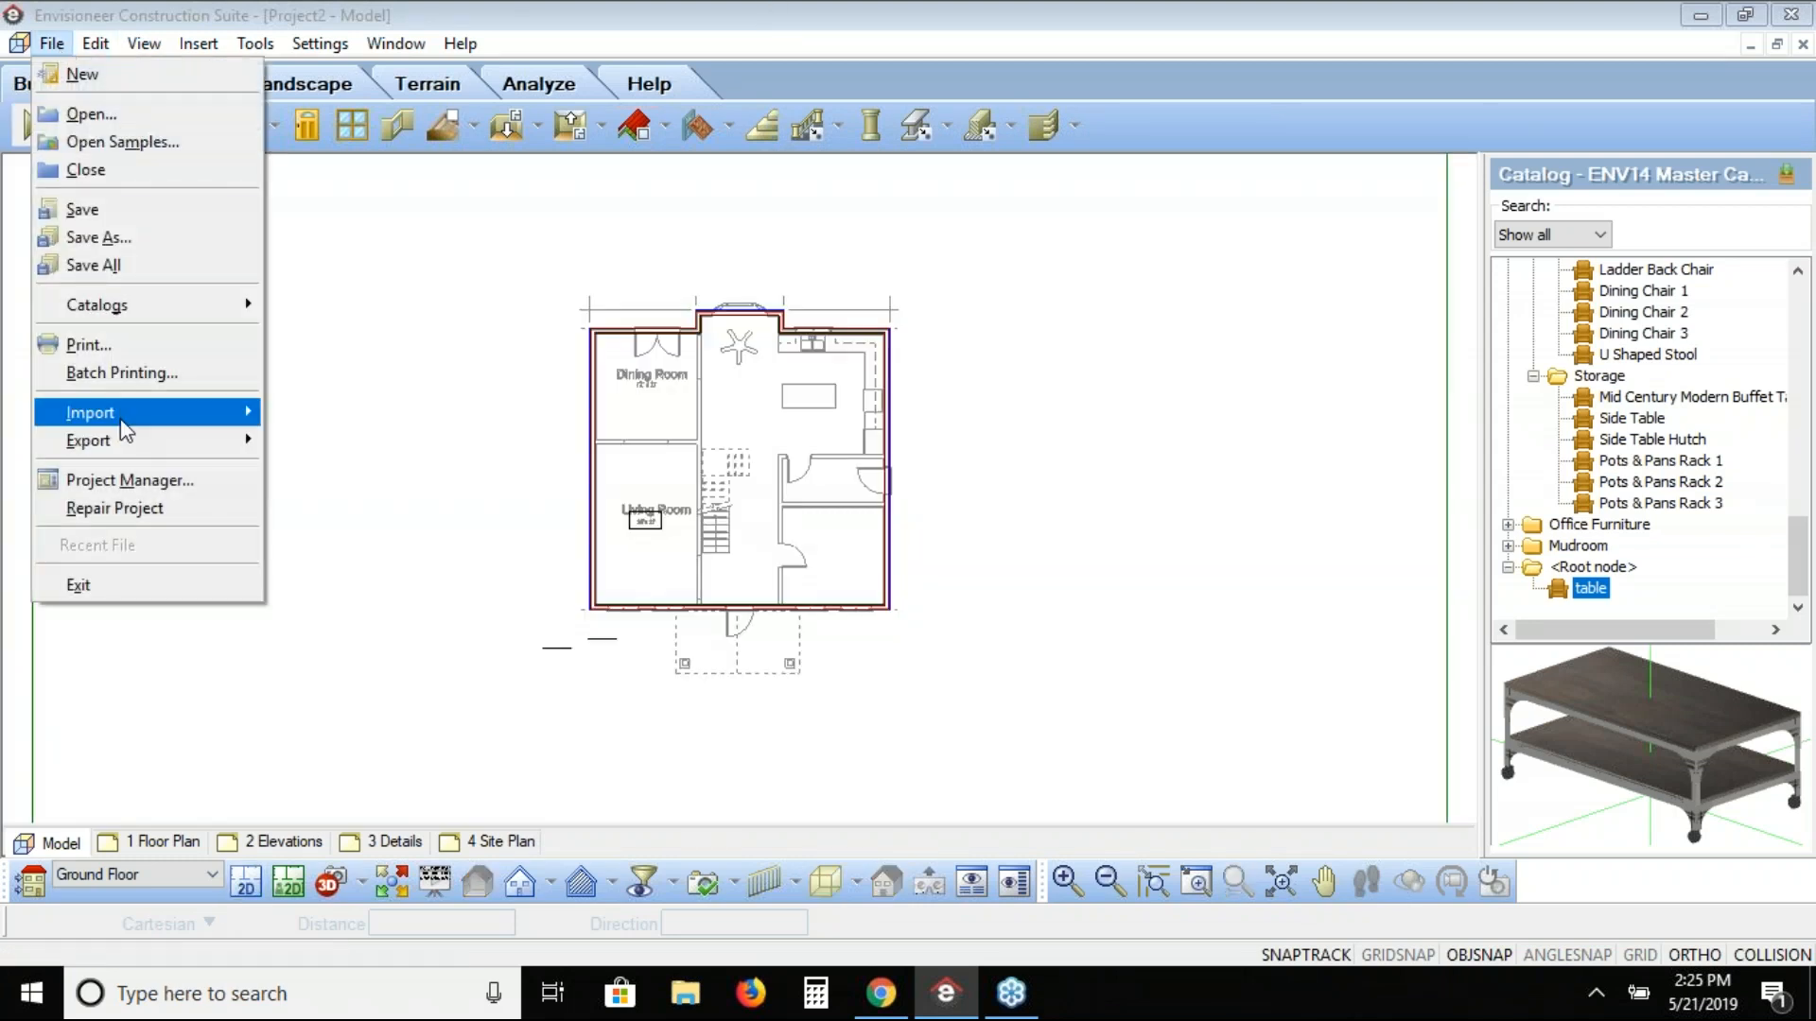
mouse_move(121, 422)
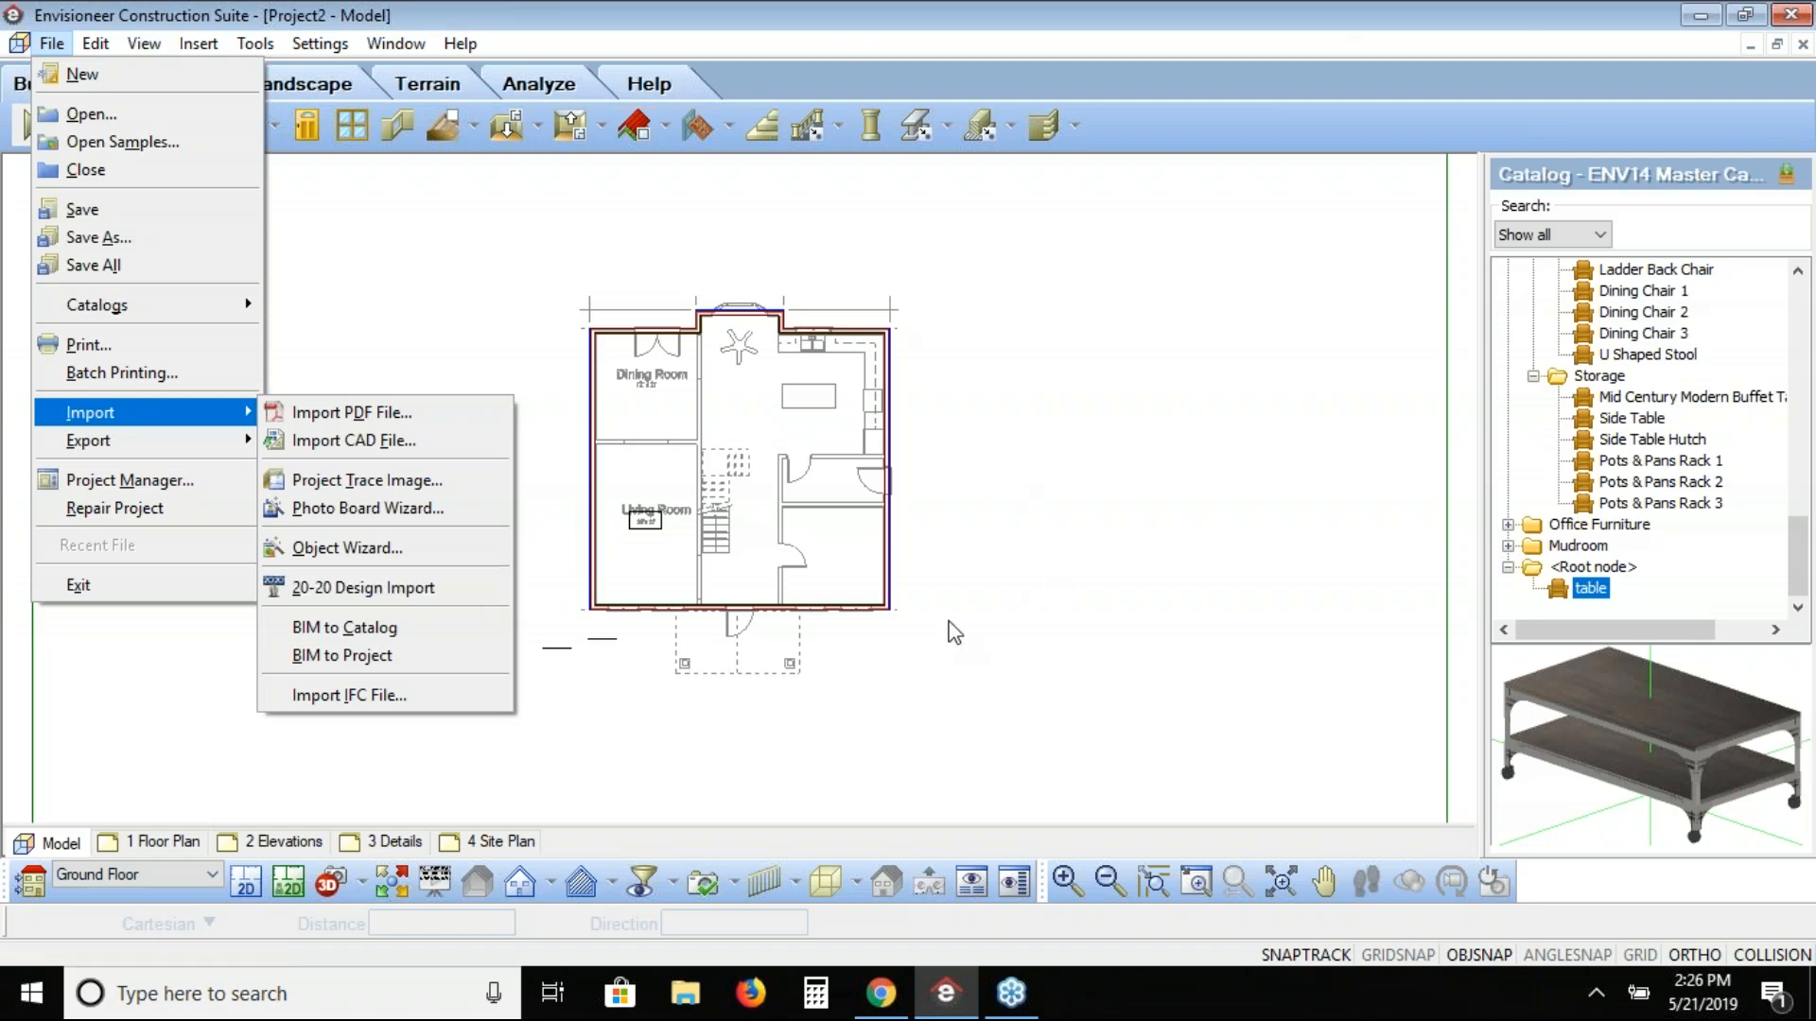
click(383, 629)
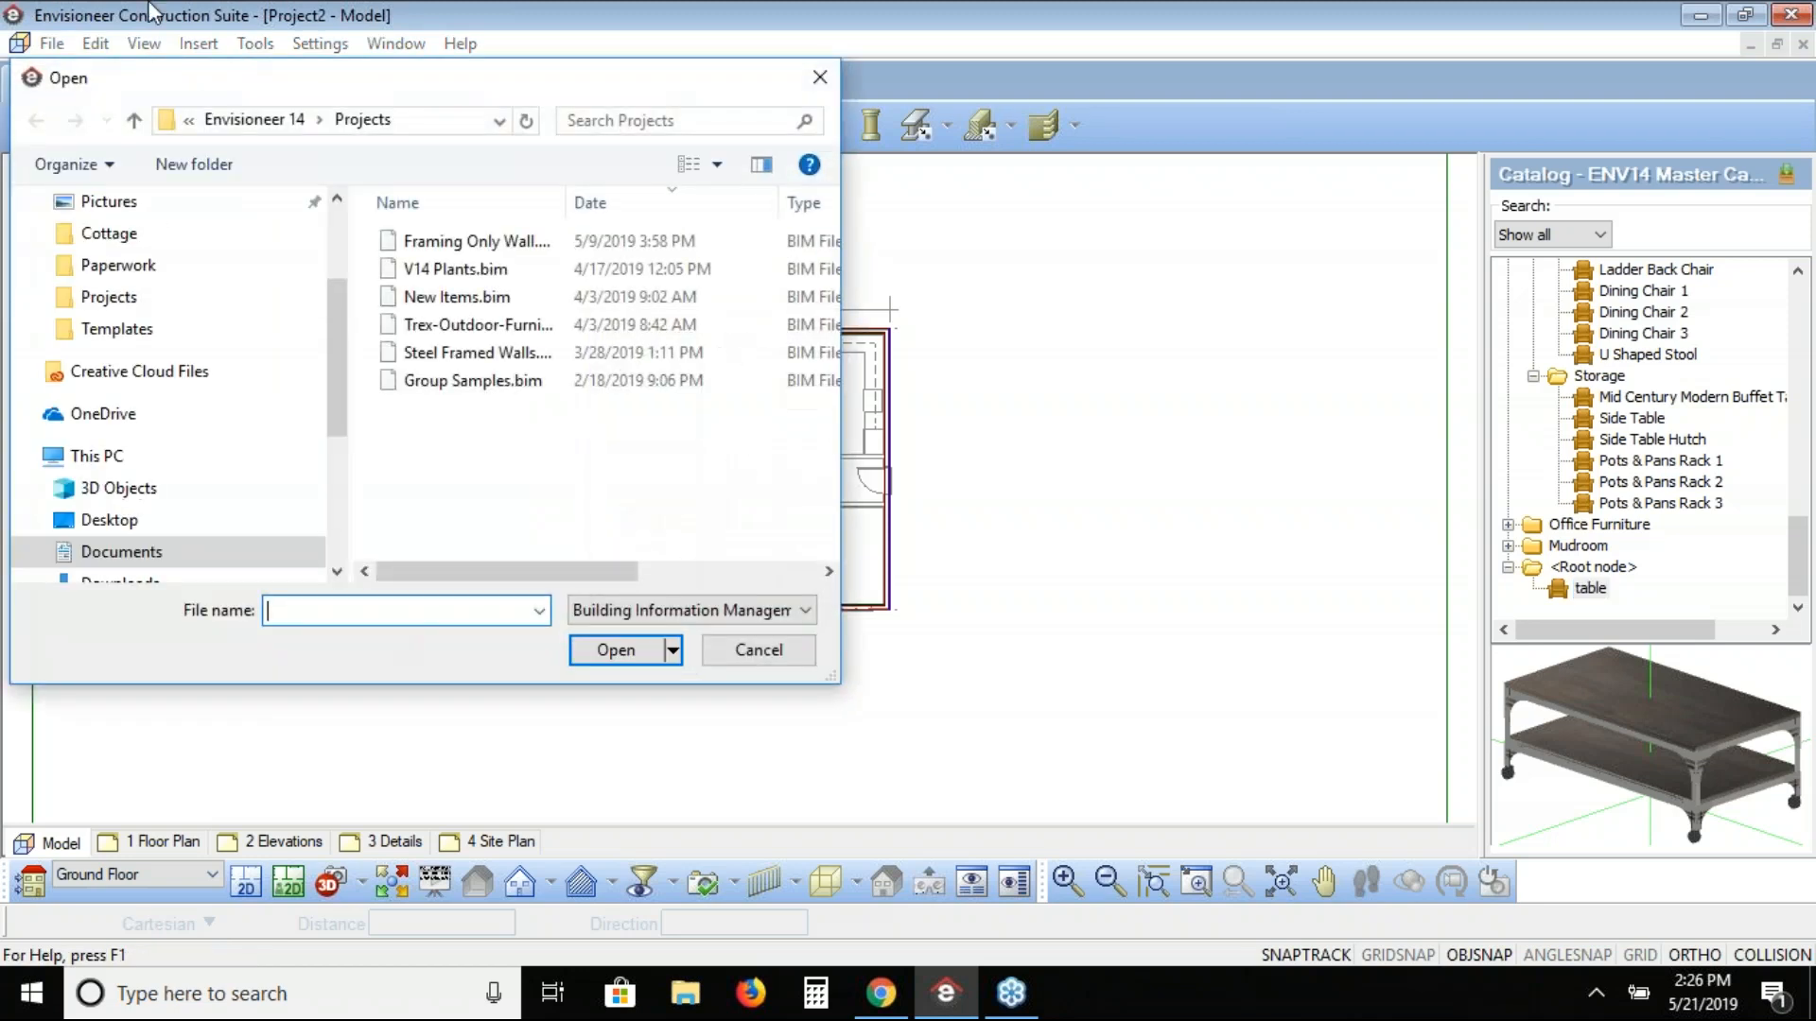
click(128, 523)
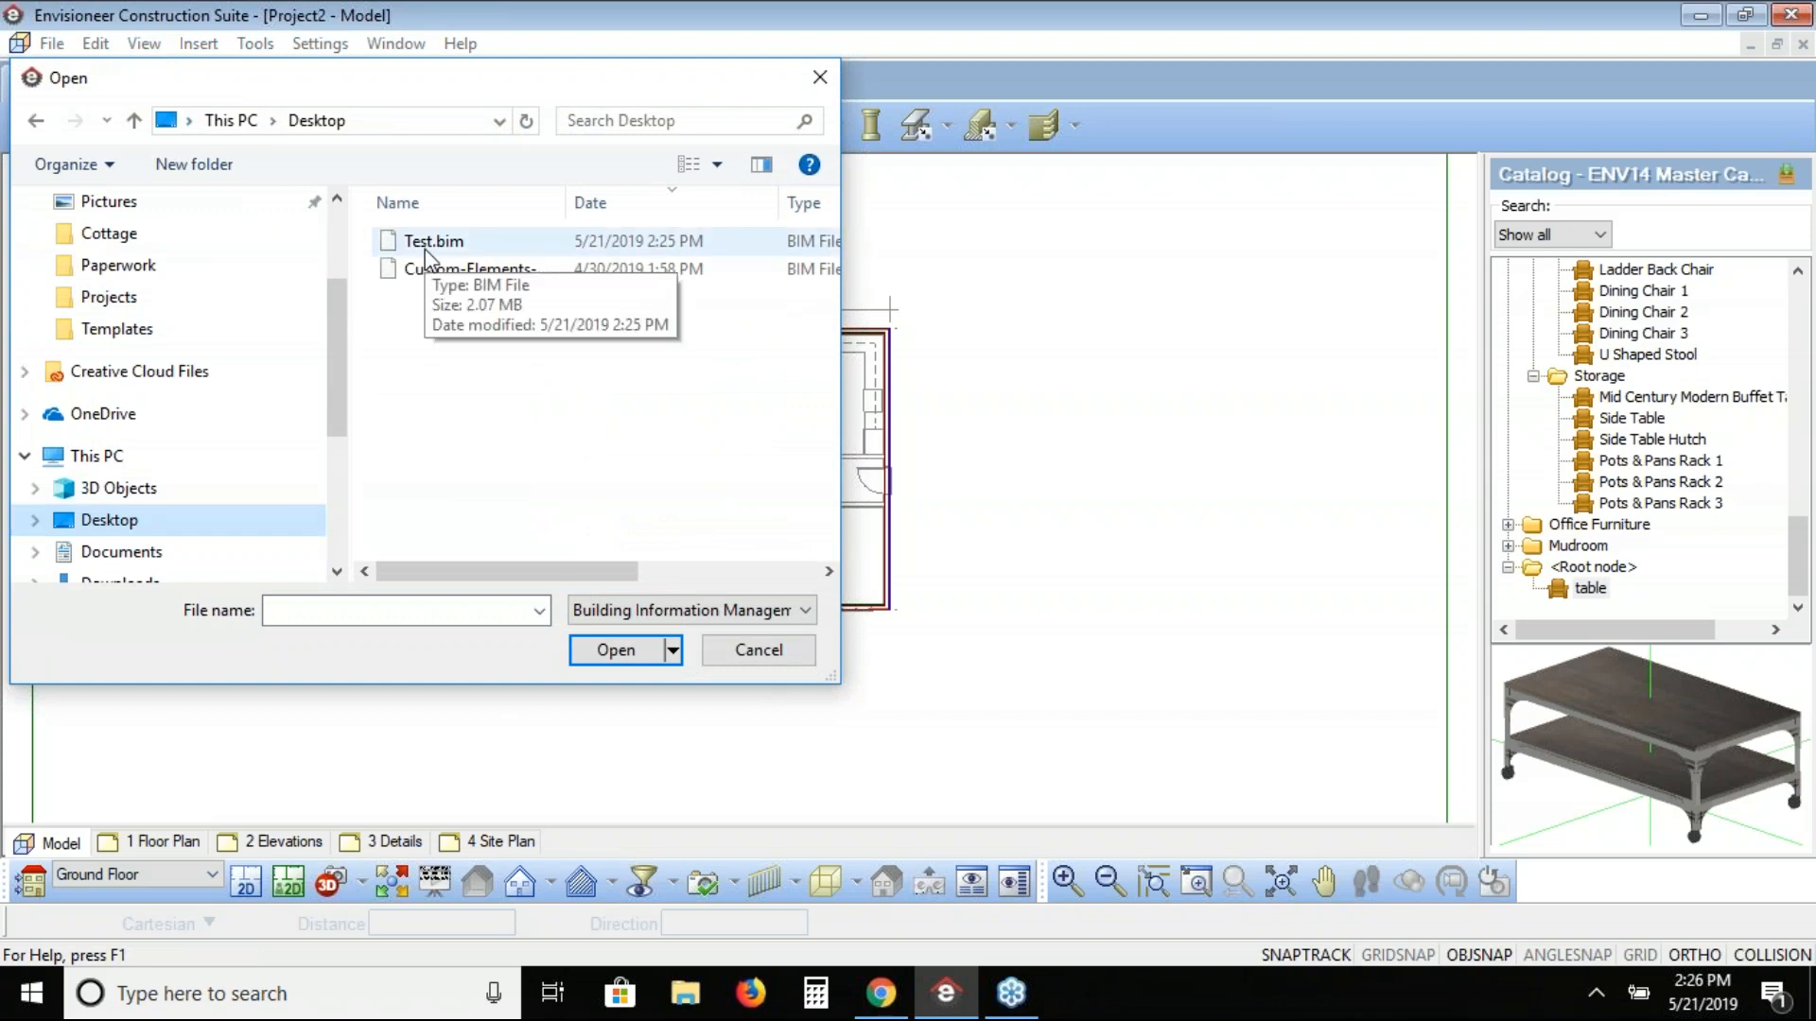
click(436, 271)
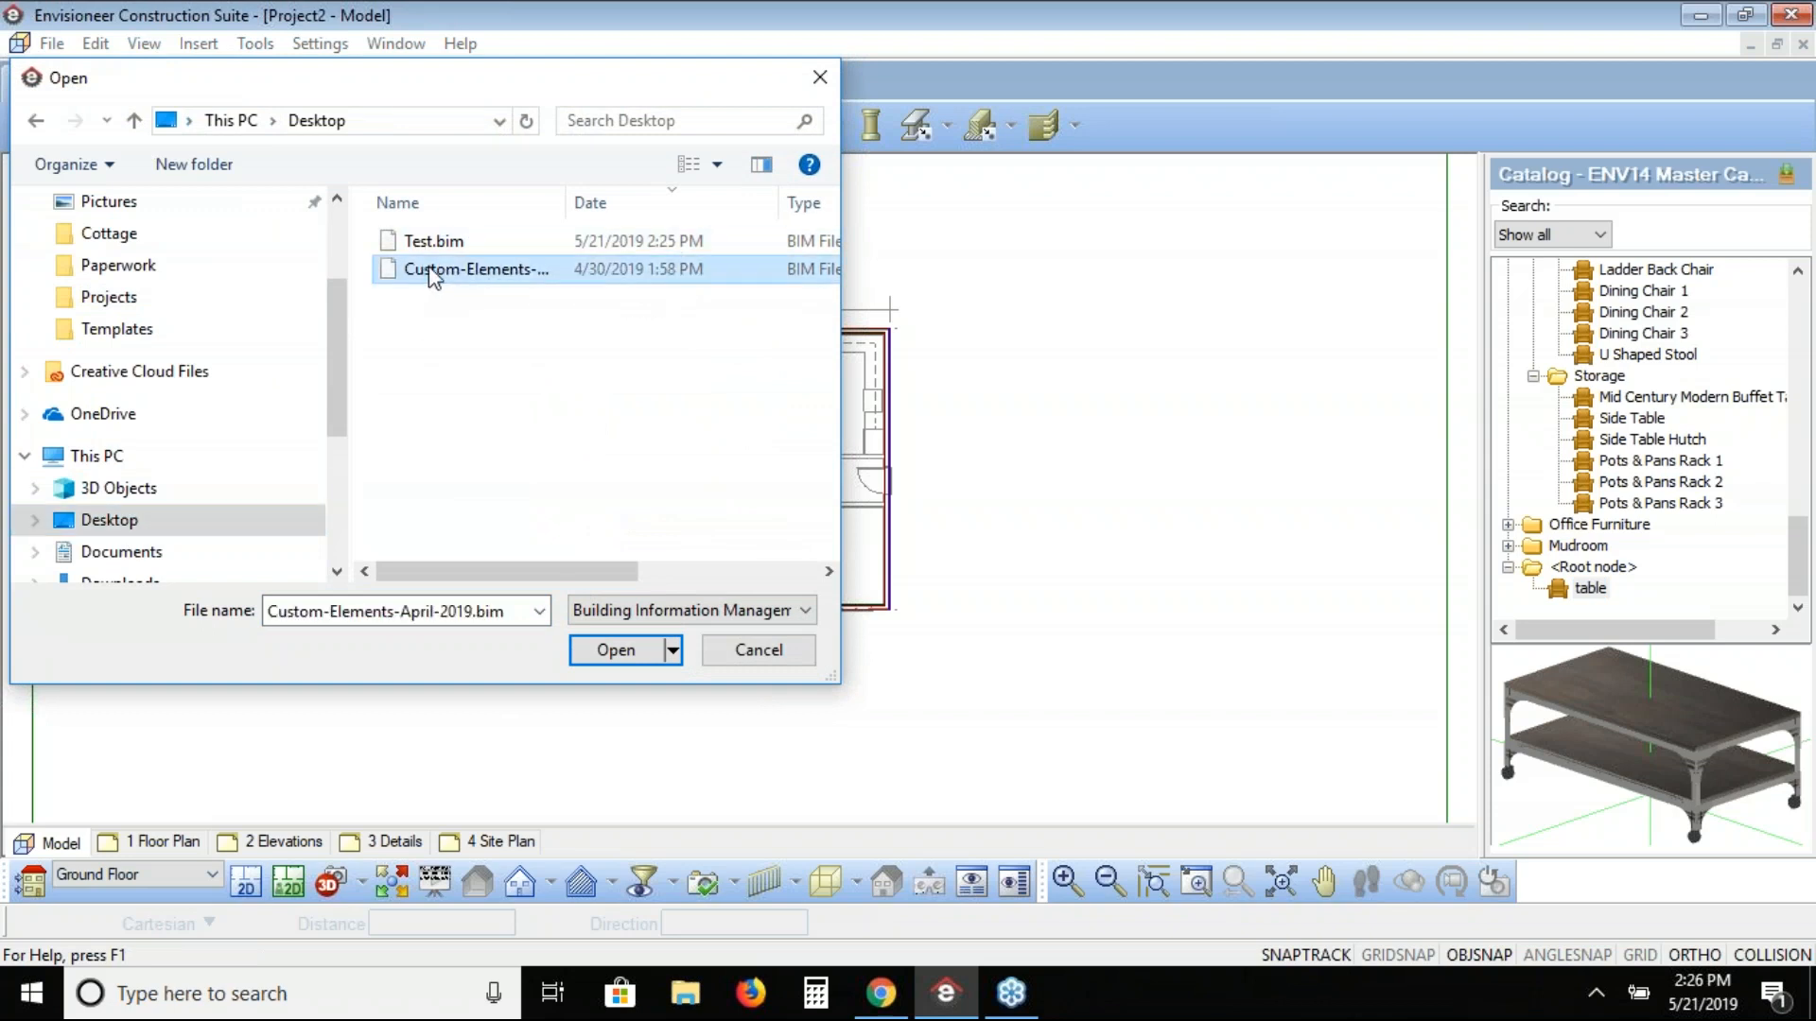
click(610, 650)
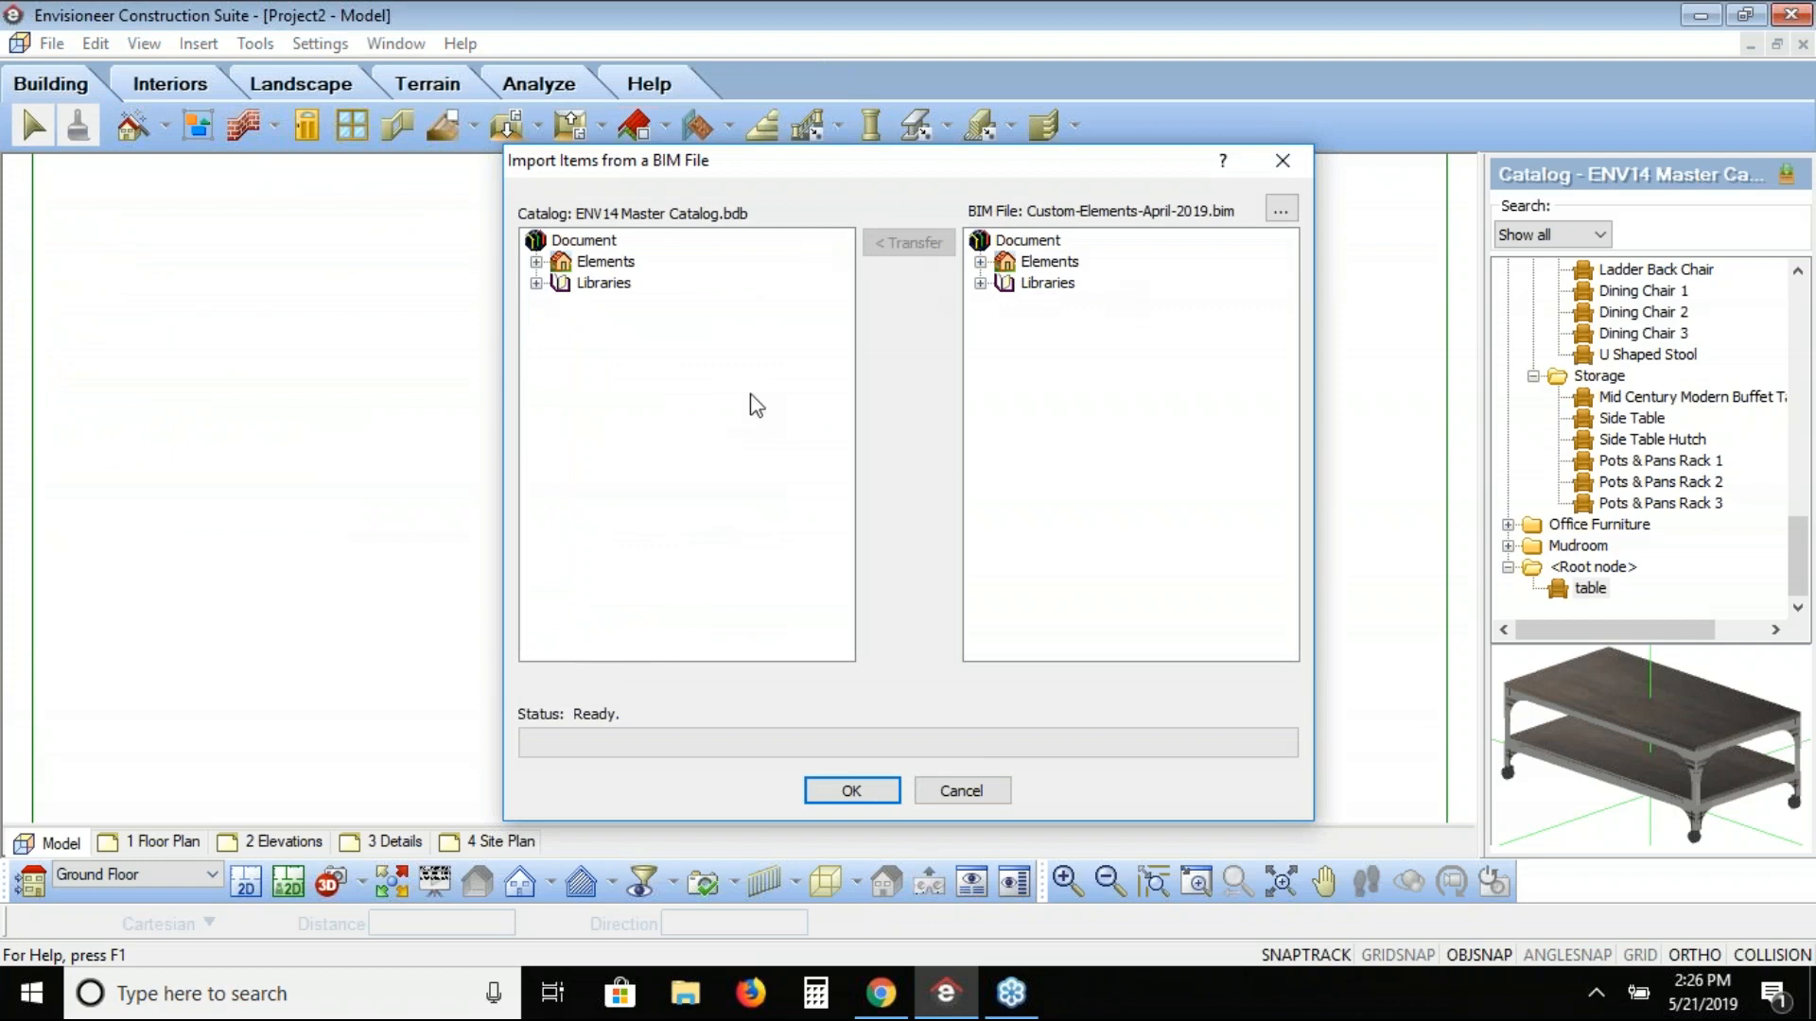
Step: Transfer the Rustic Dining Set from the BIM file's Interior Furniture elements into the master catalog and finish the import
click(981, 262)
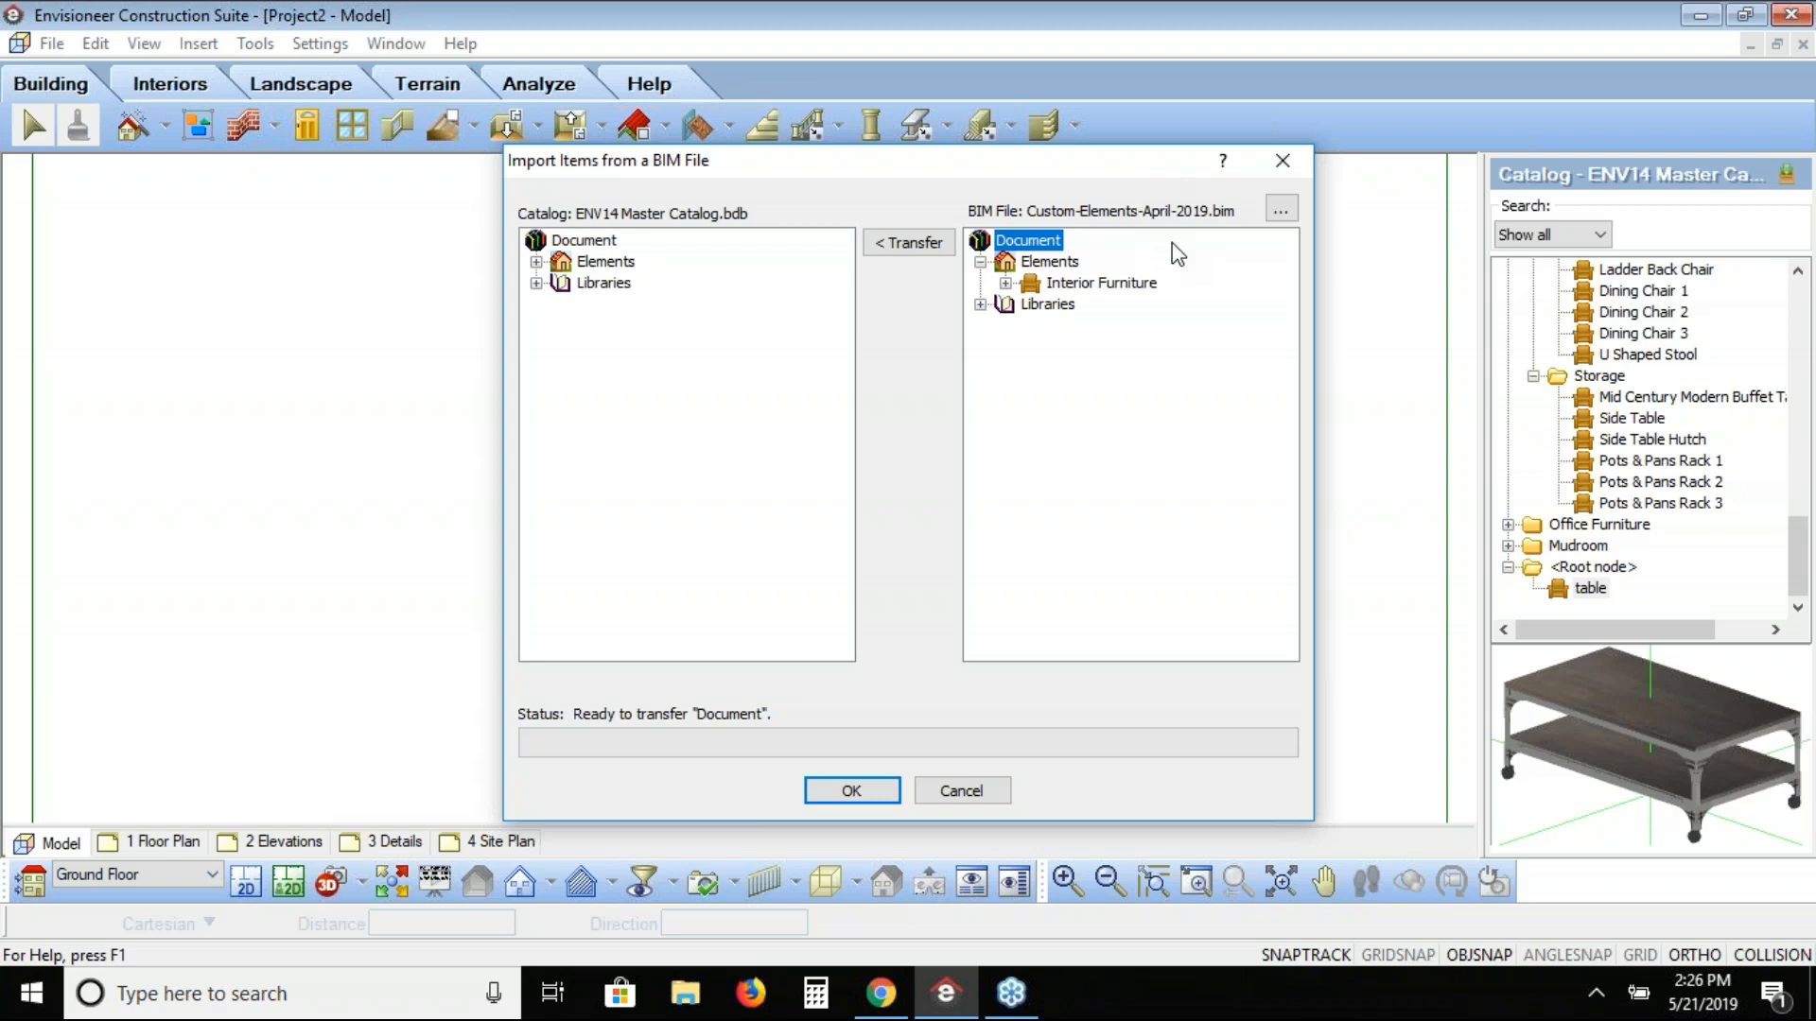
click(1007, 283)
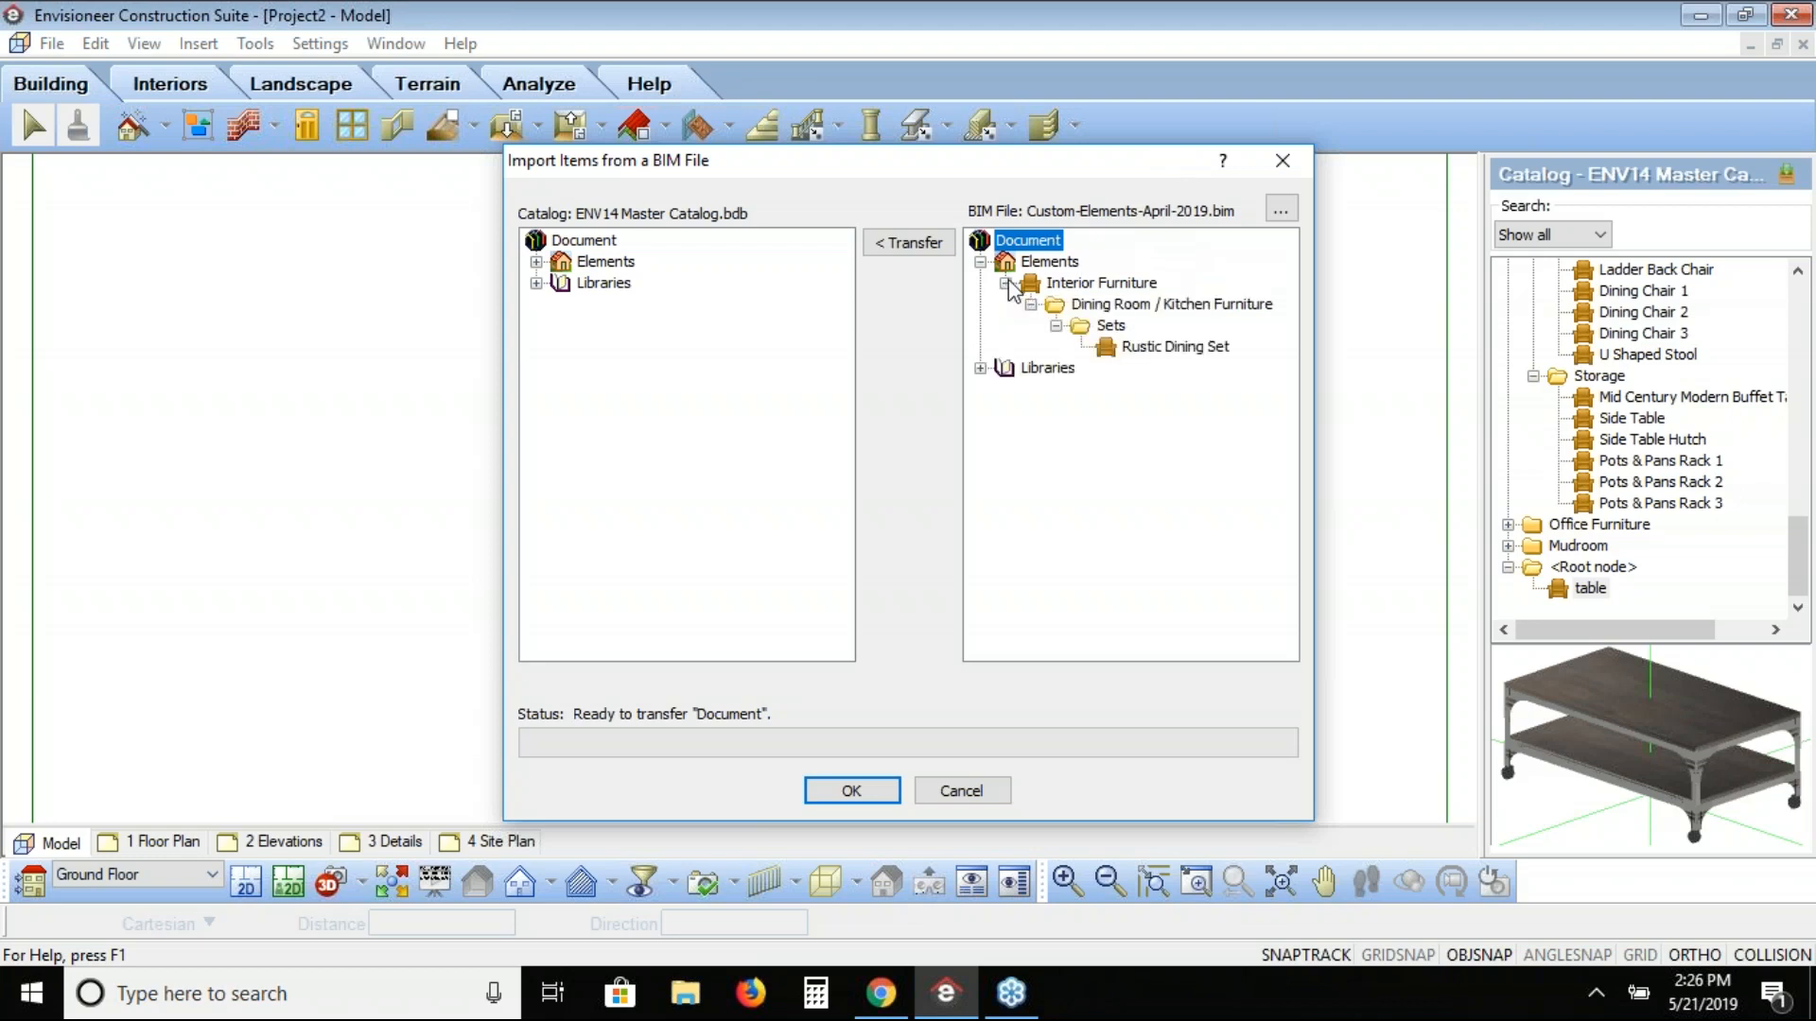
click(1150, 348)
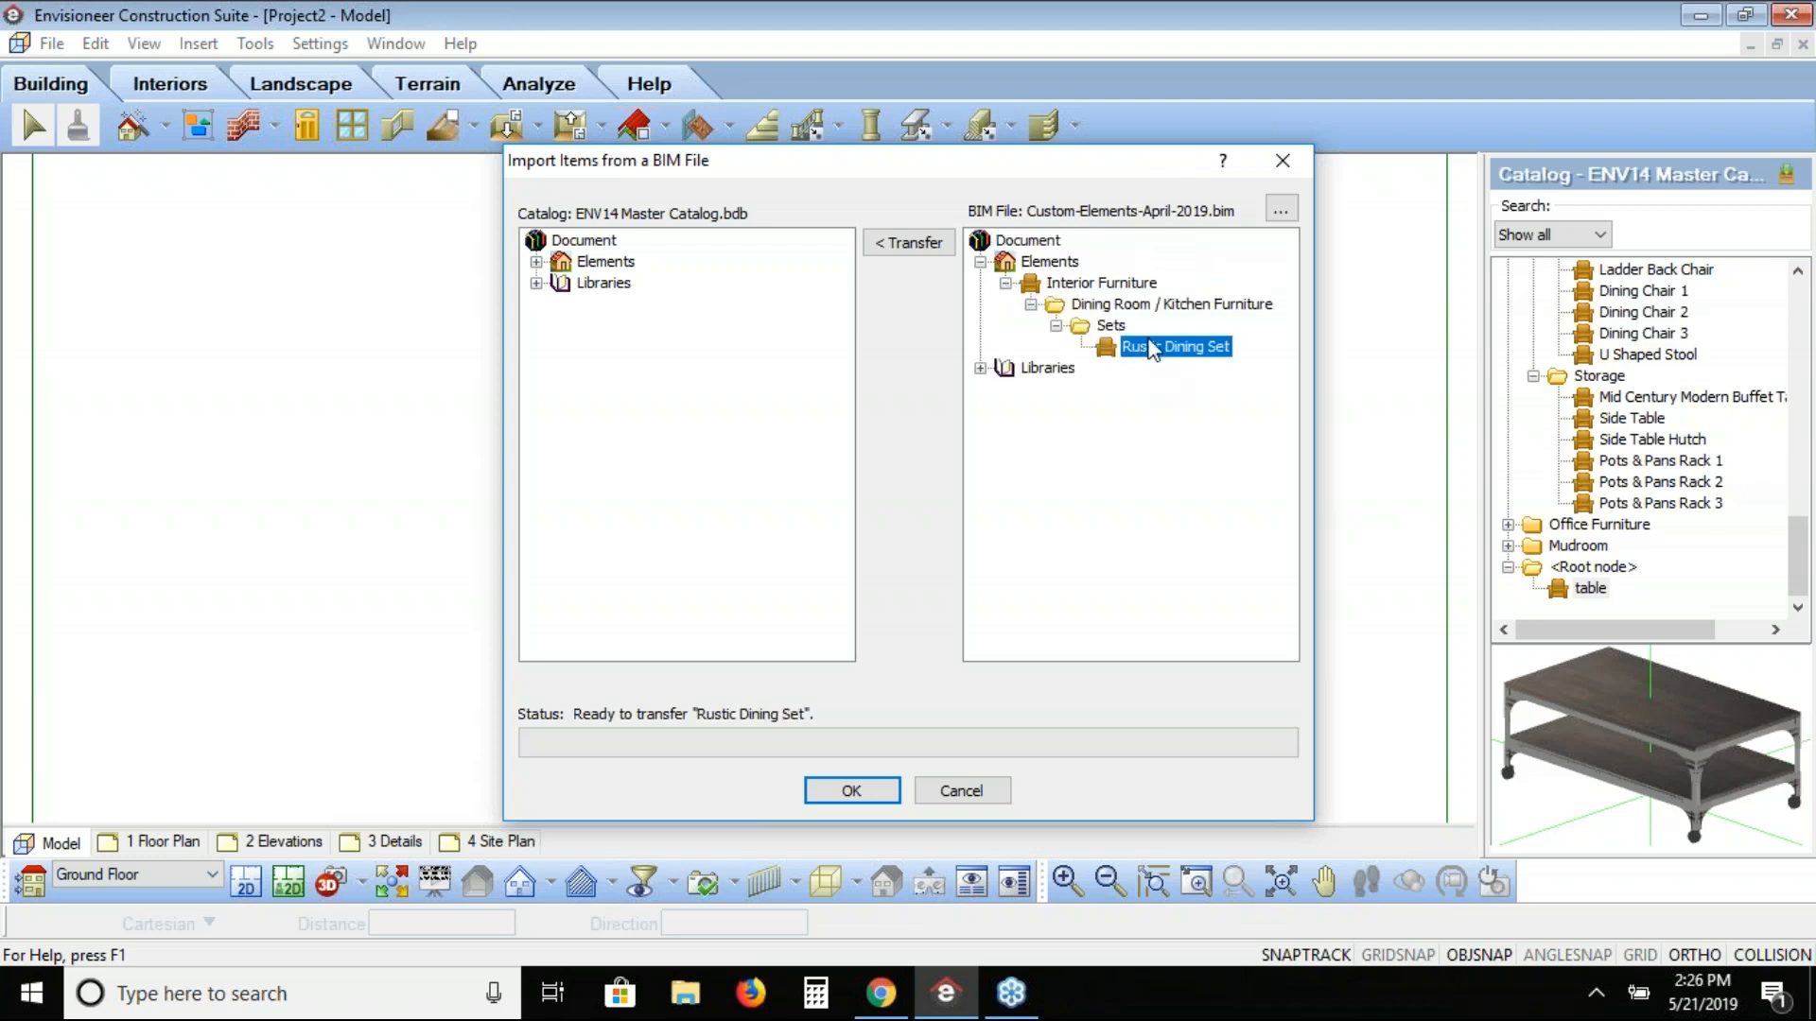
click(917, 248)
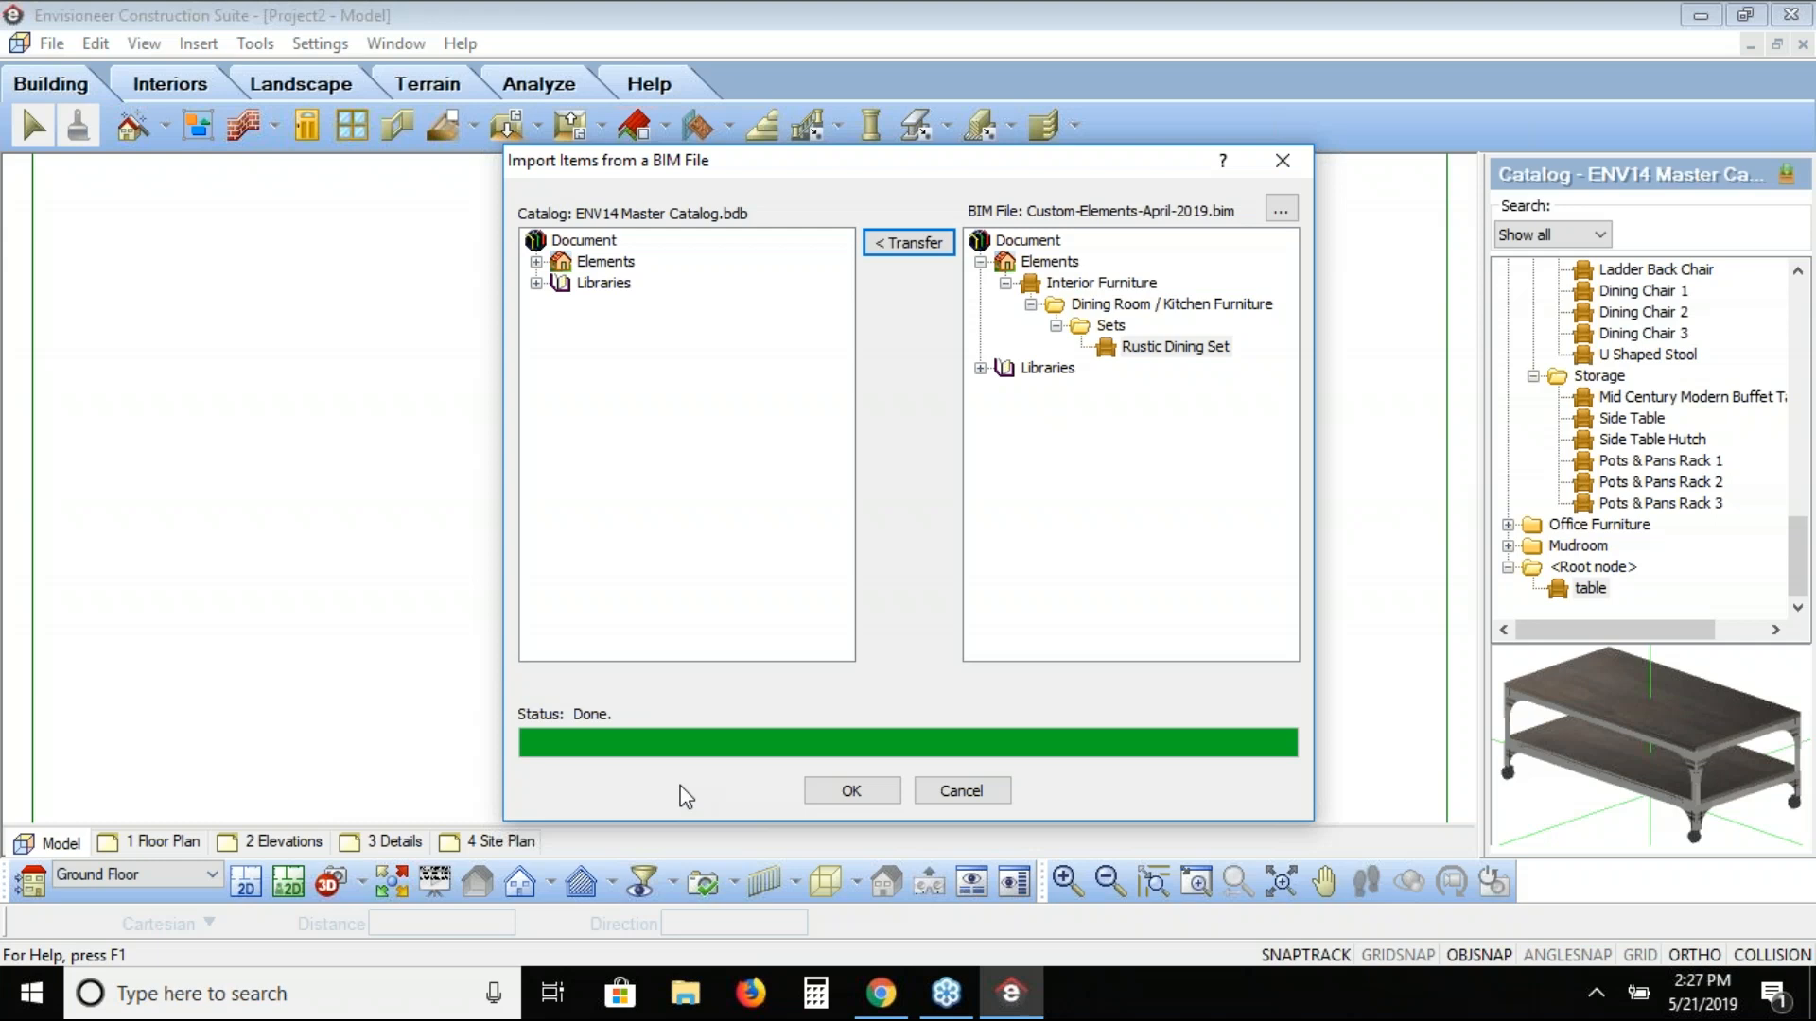
click(851, 790)
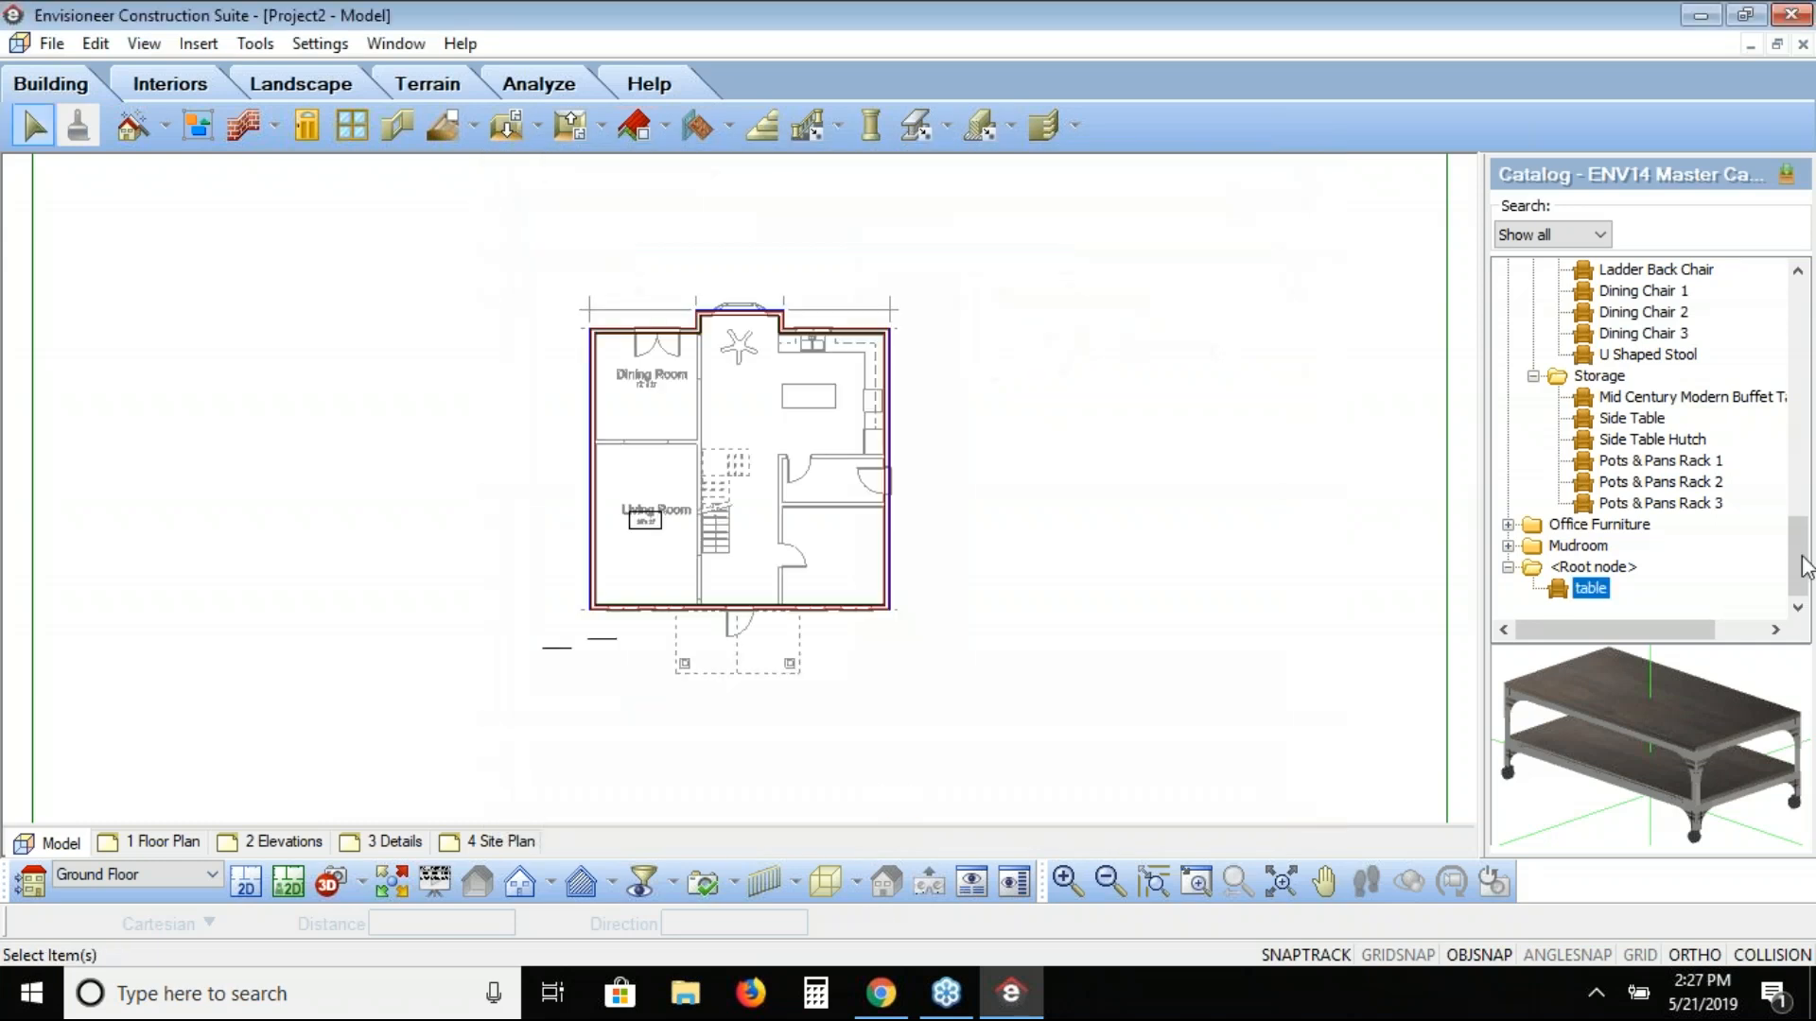
Step: Locate the Rustic Dining Set under Sets in the catalog's Dining Room / Kitchen Furniture folder and preview it
scroll(1751, 428, up, 10)
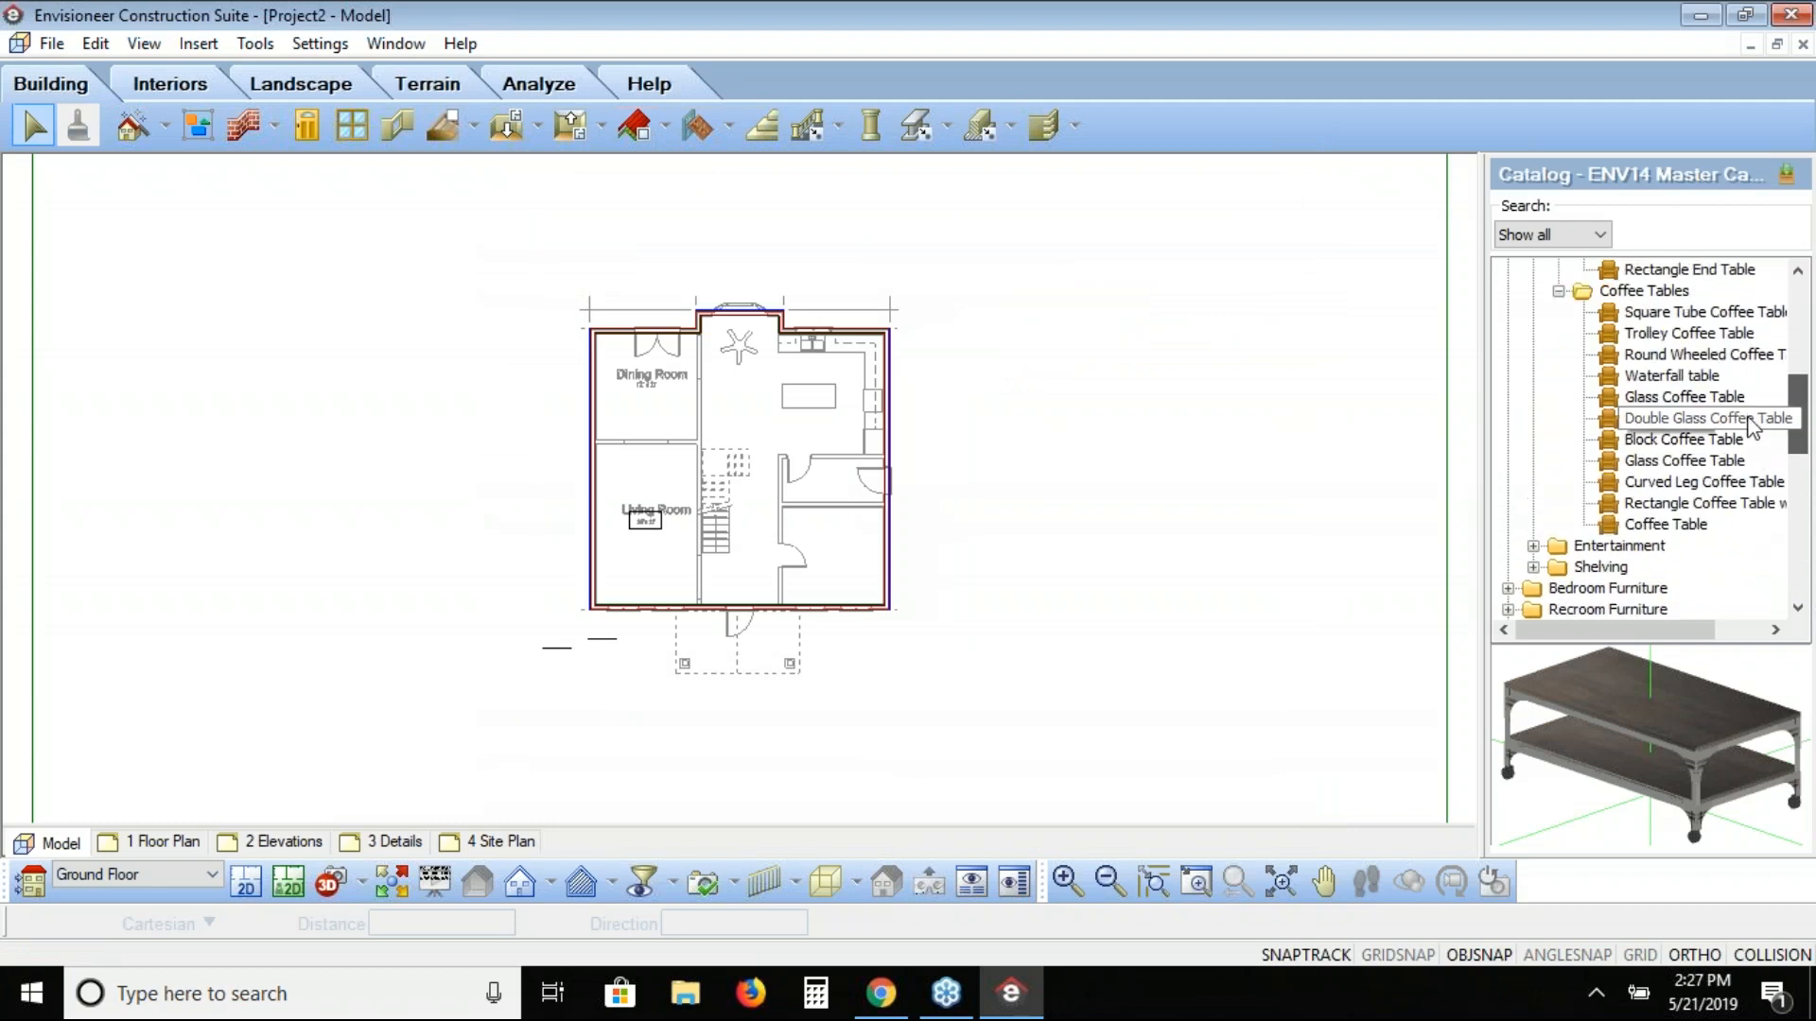
scroll(1752, 427, up, 6)
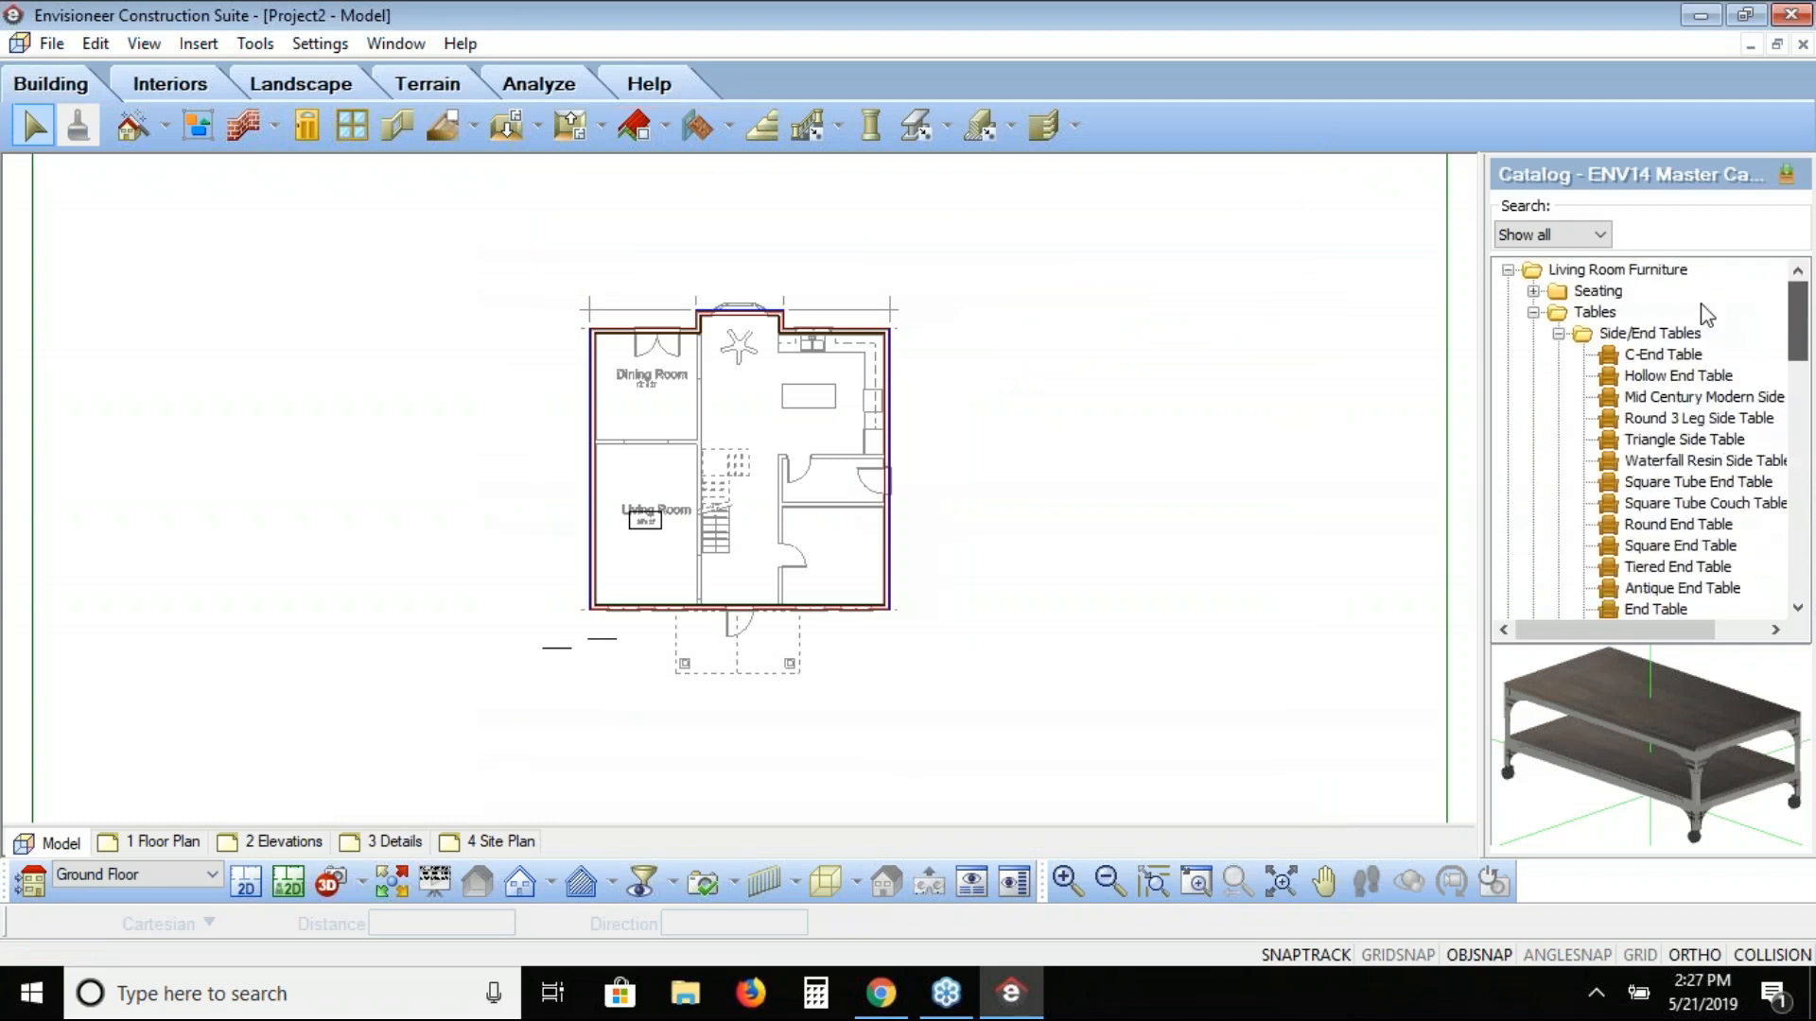
click(1507, 271)
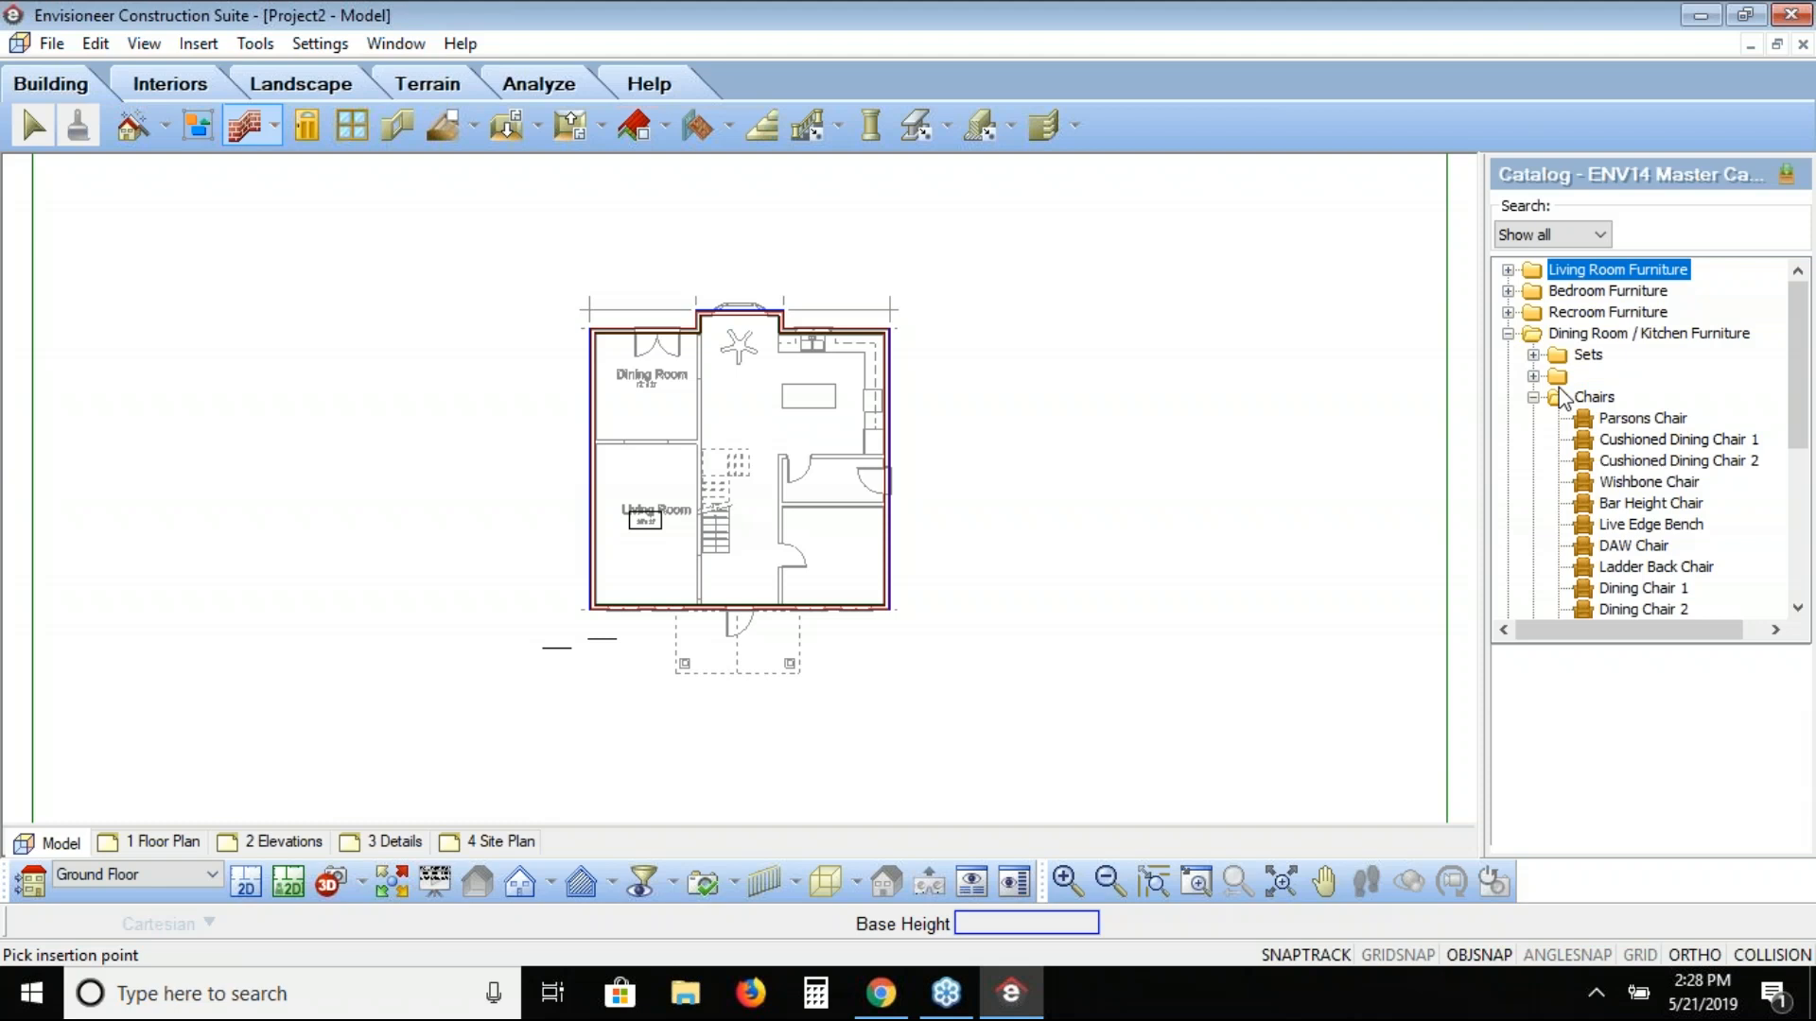
click(1533, 355)
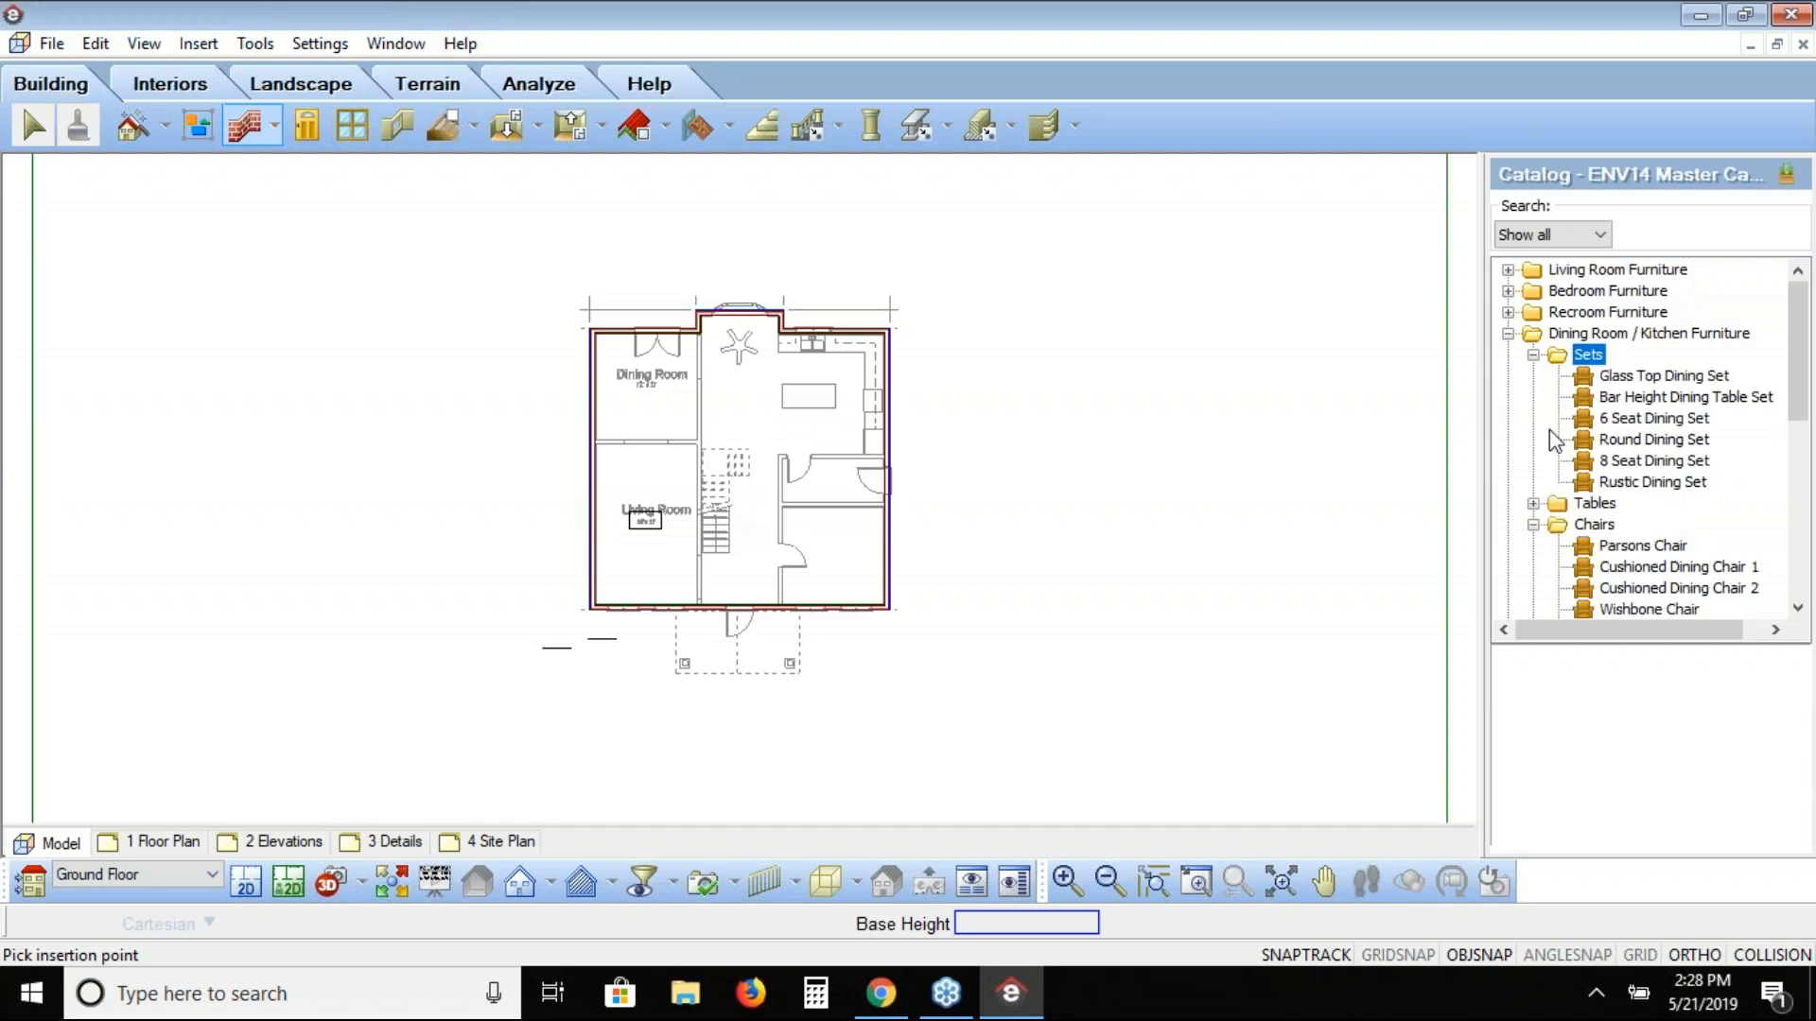
click(1675, 485)
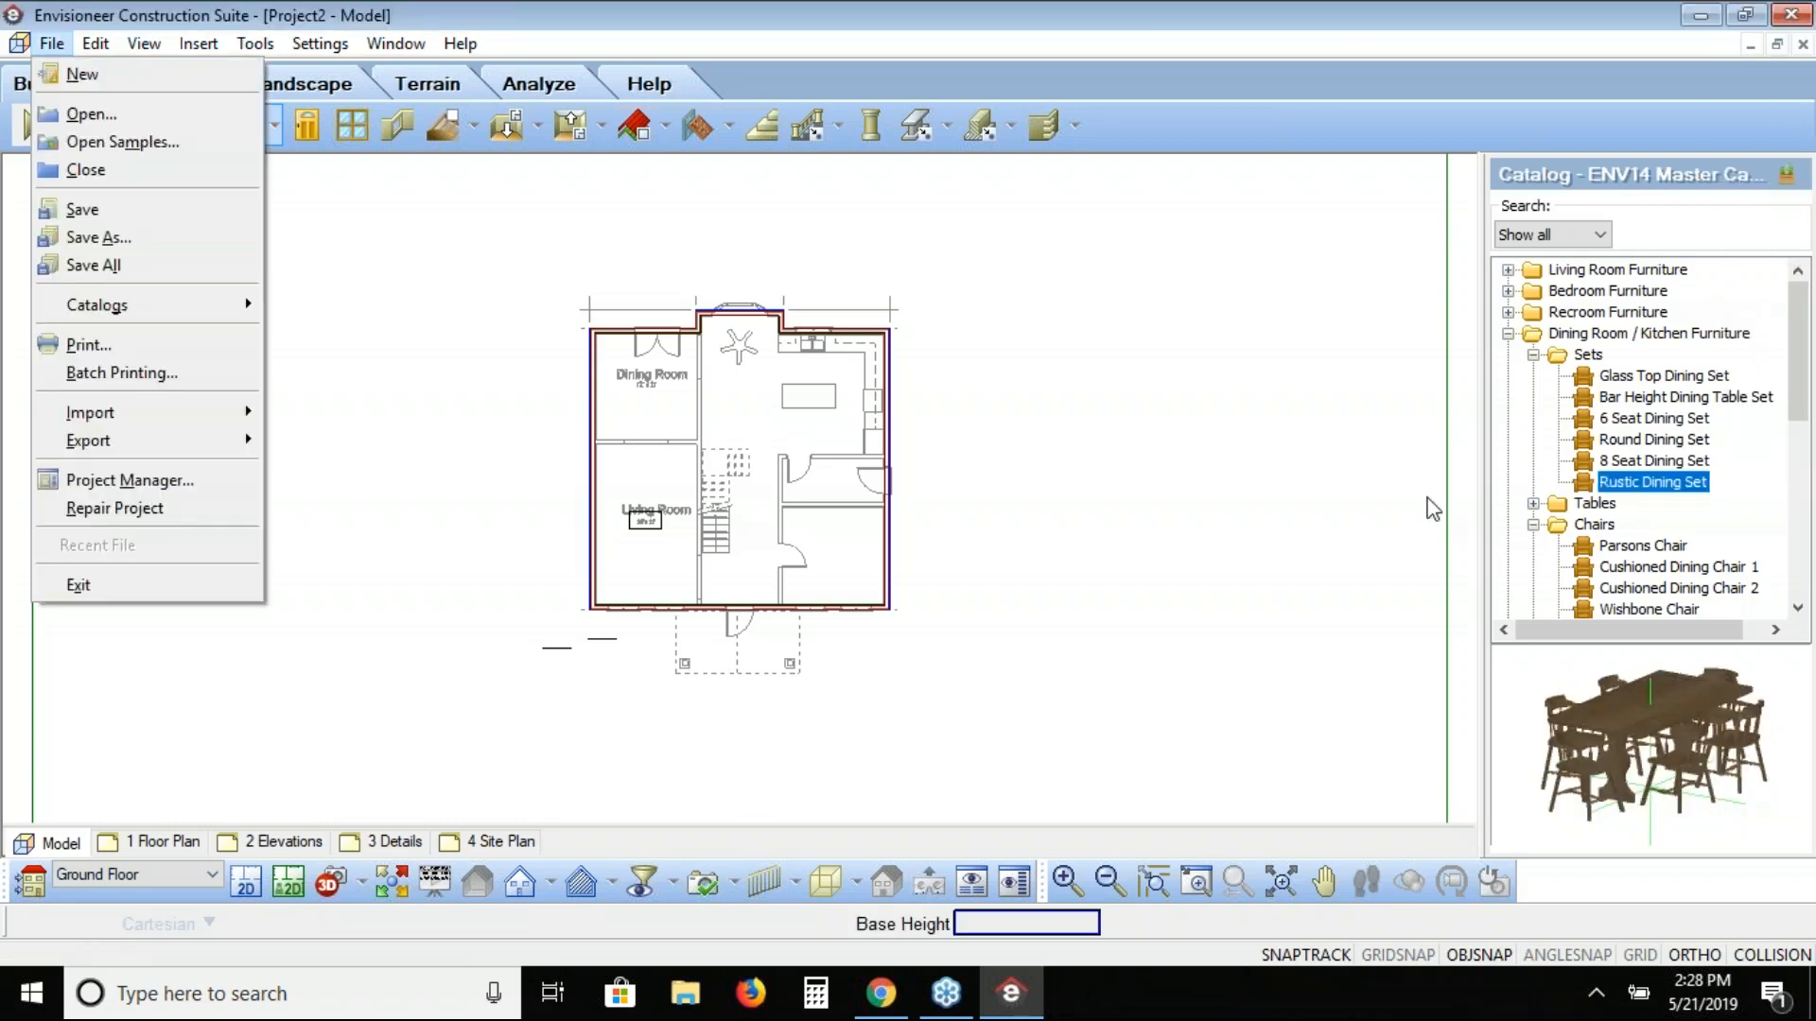
Step: Export the plan as a 2D drawing to the Desktop in AutoCAD Drawing (*.dwg) format, named test
mouse_move(230, 413)
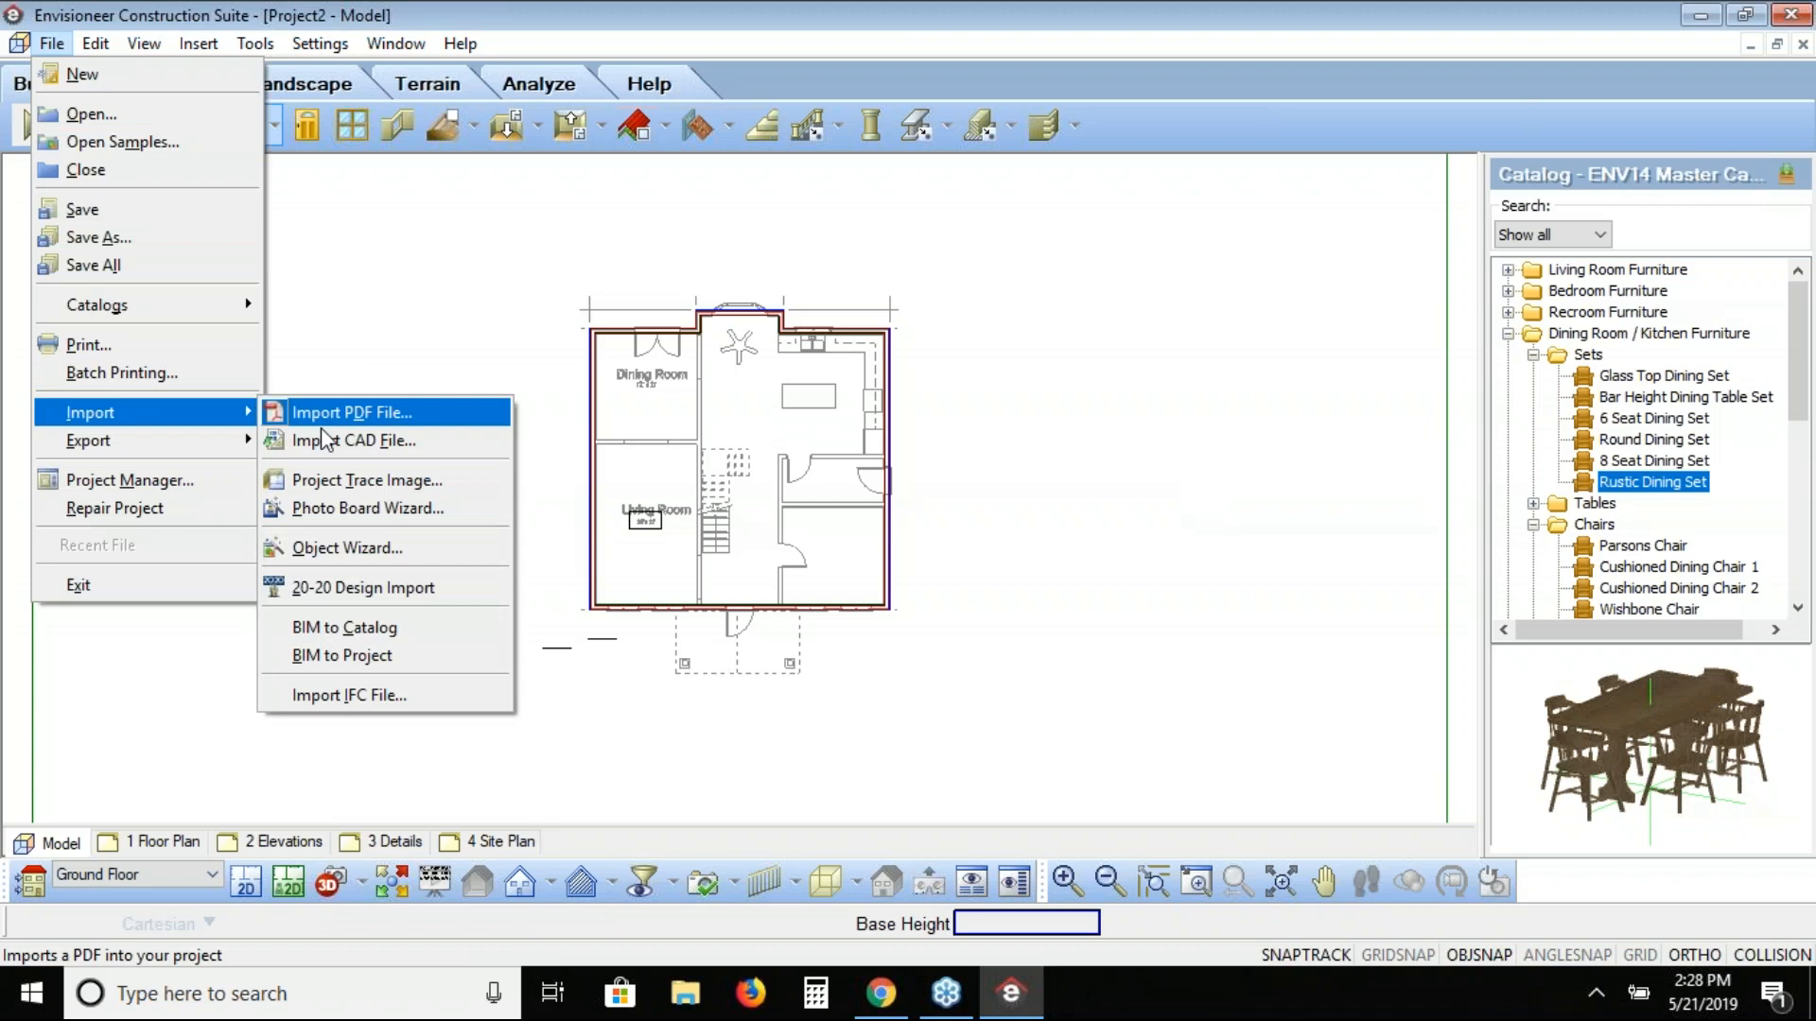
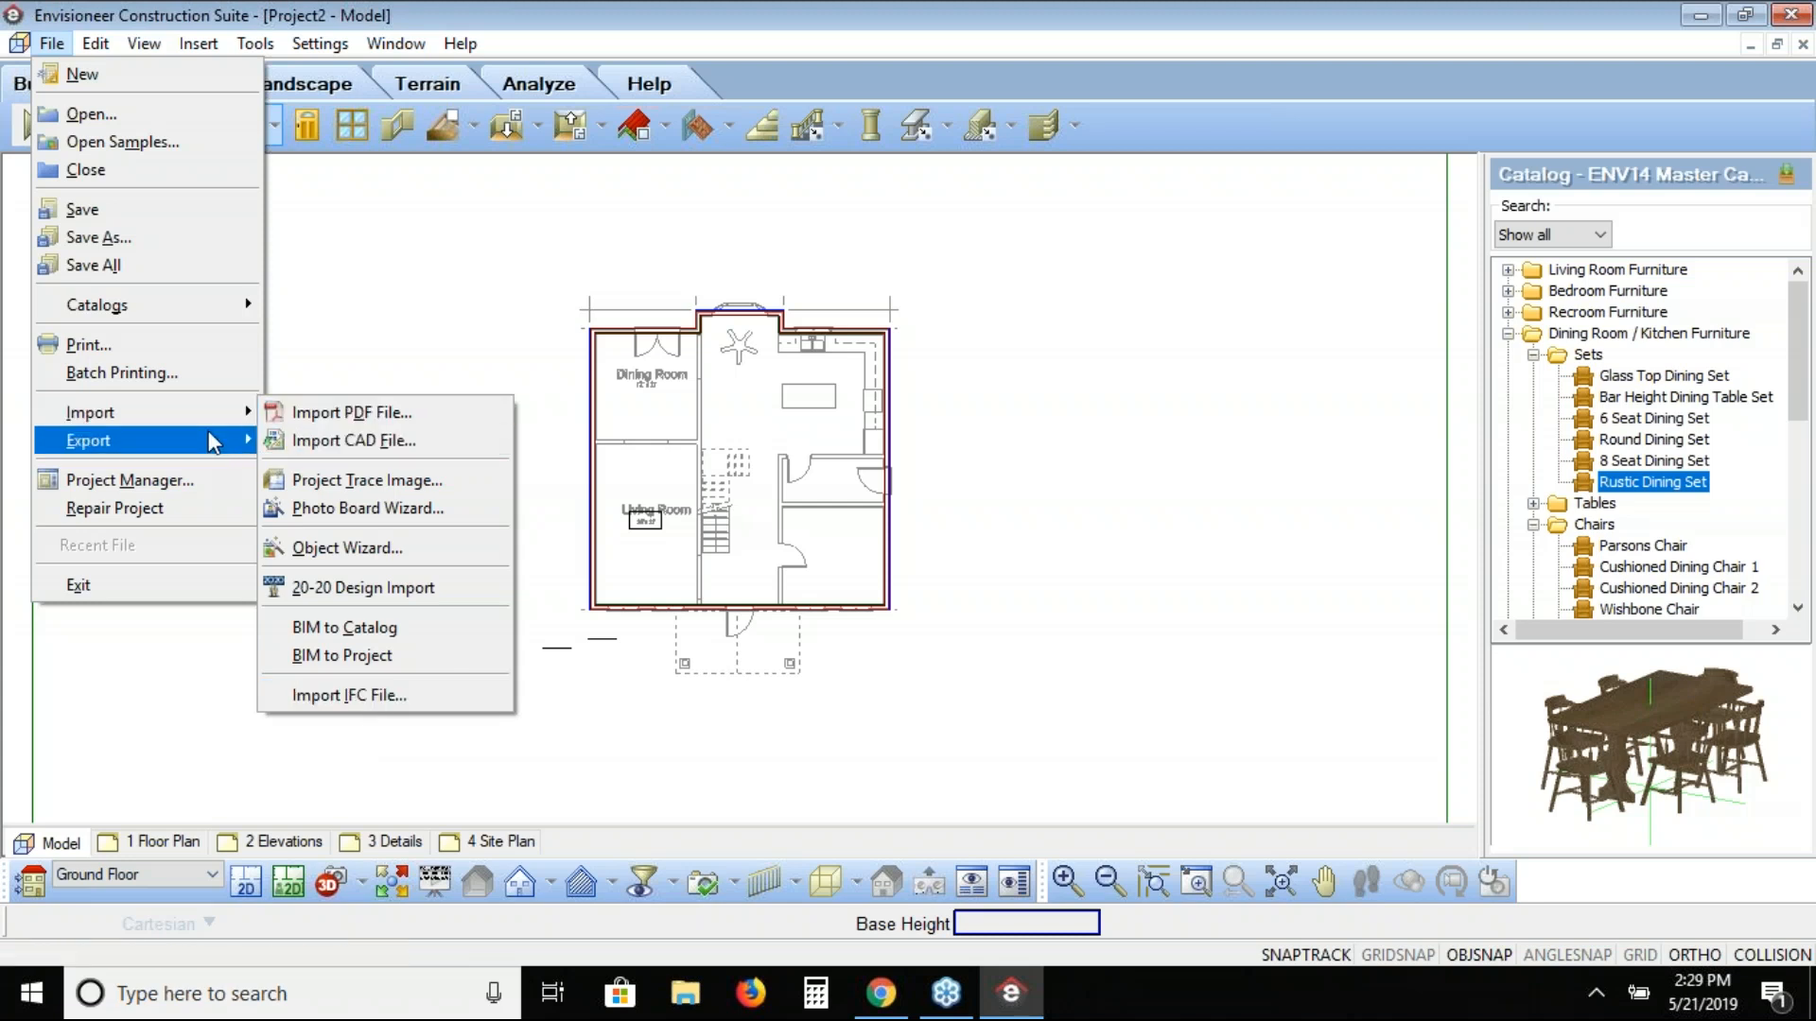
mouse_move(195, 433)
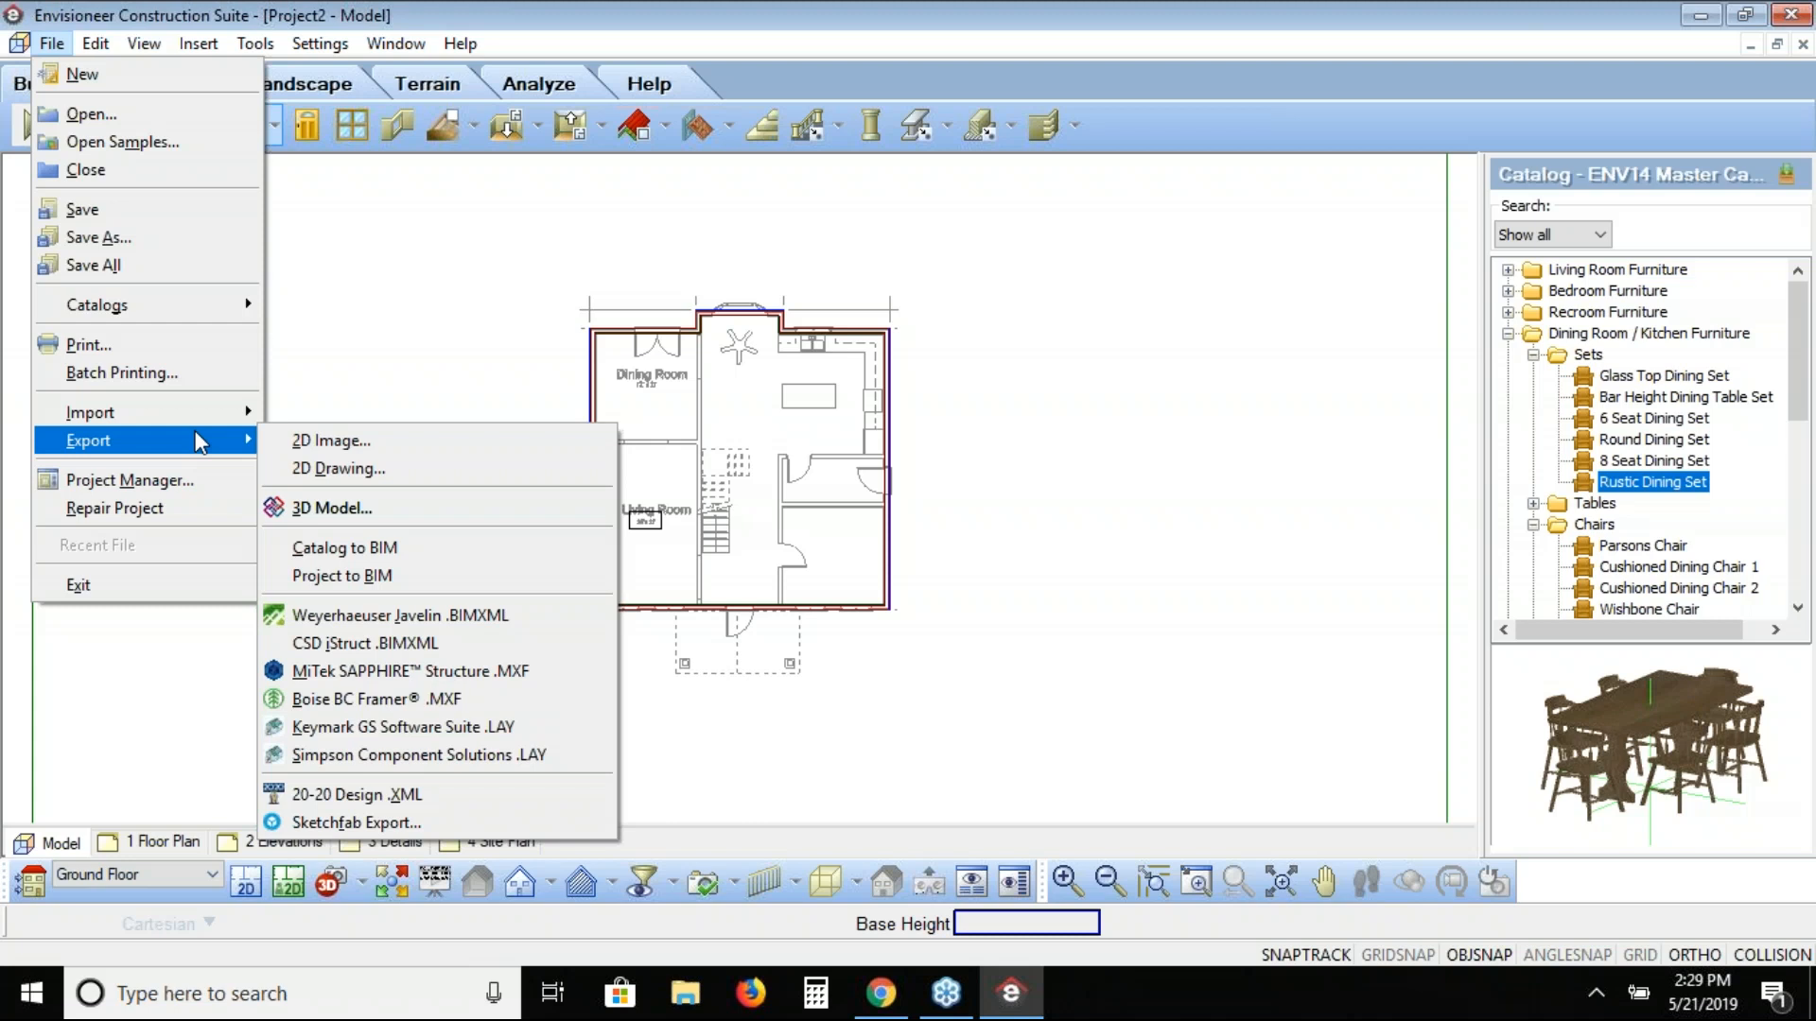
click(371, 480)
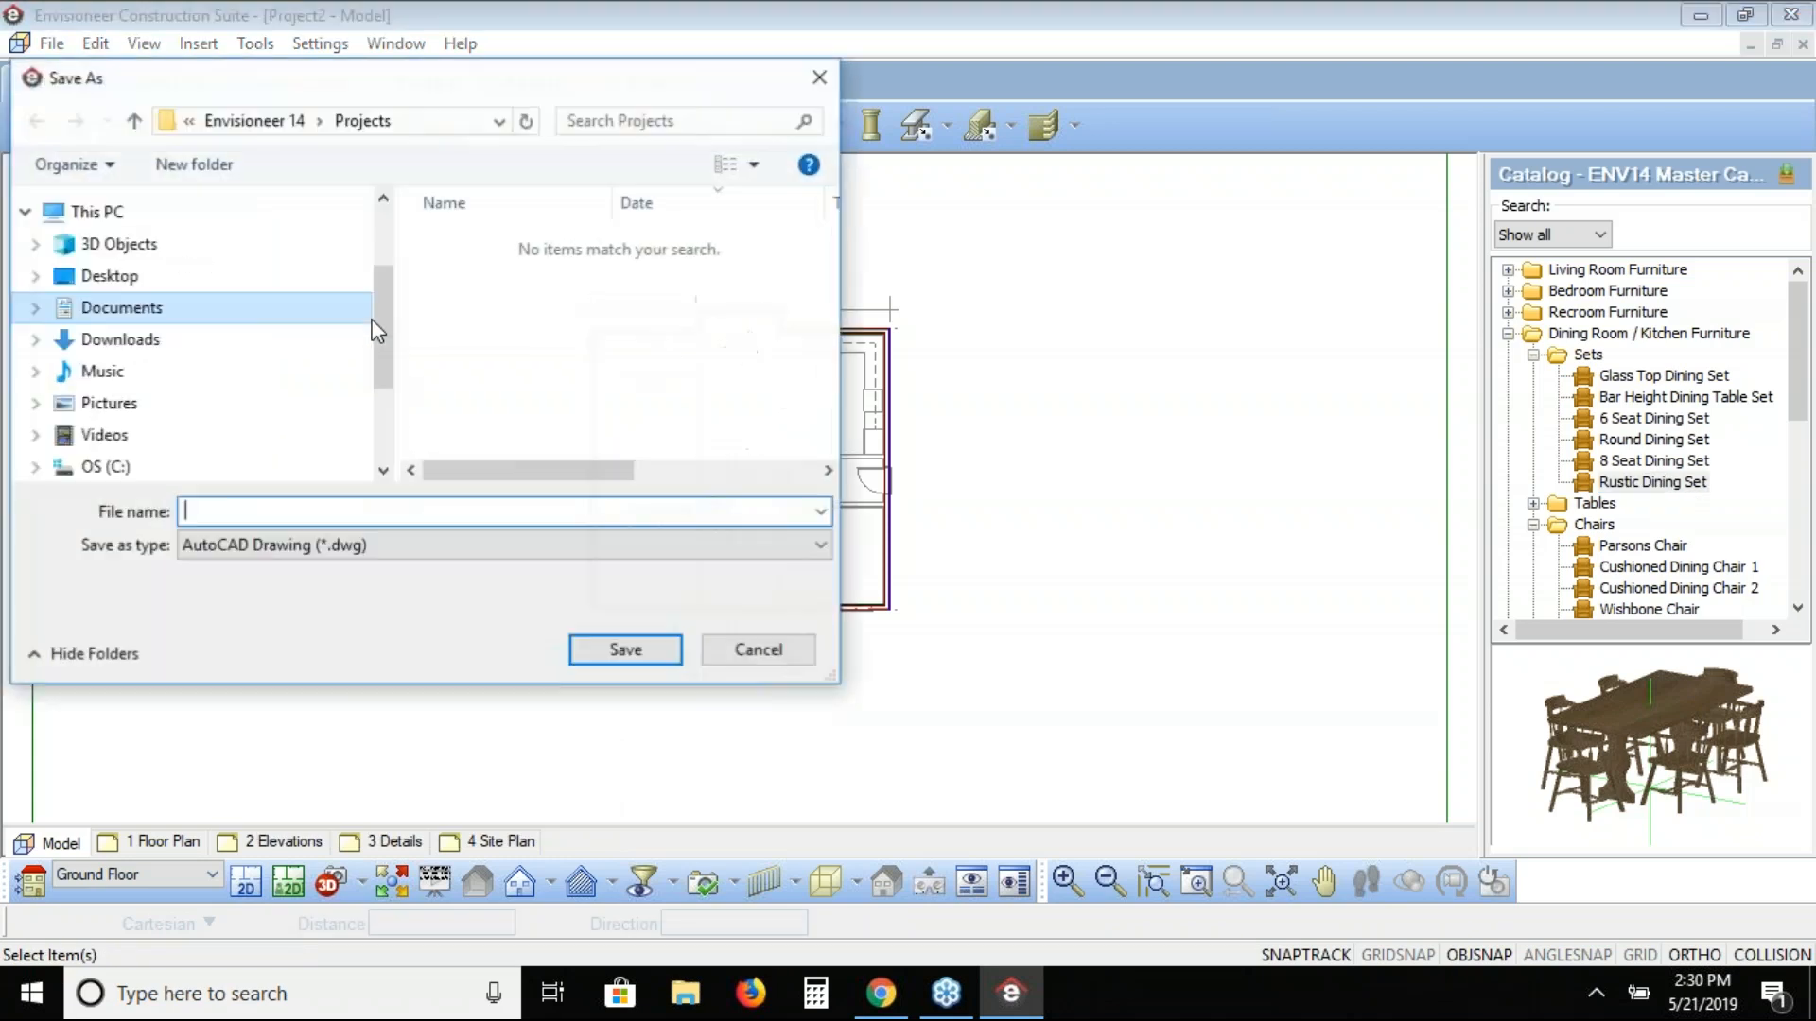
click(128, 430)
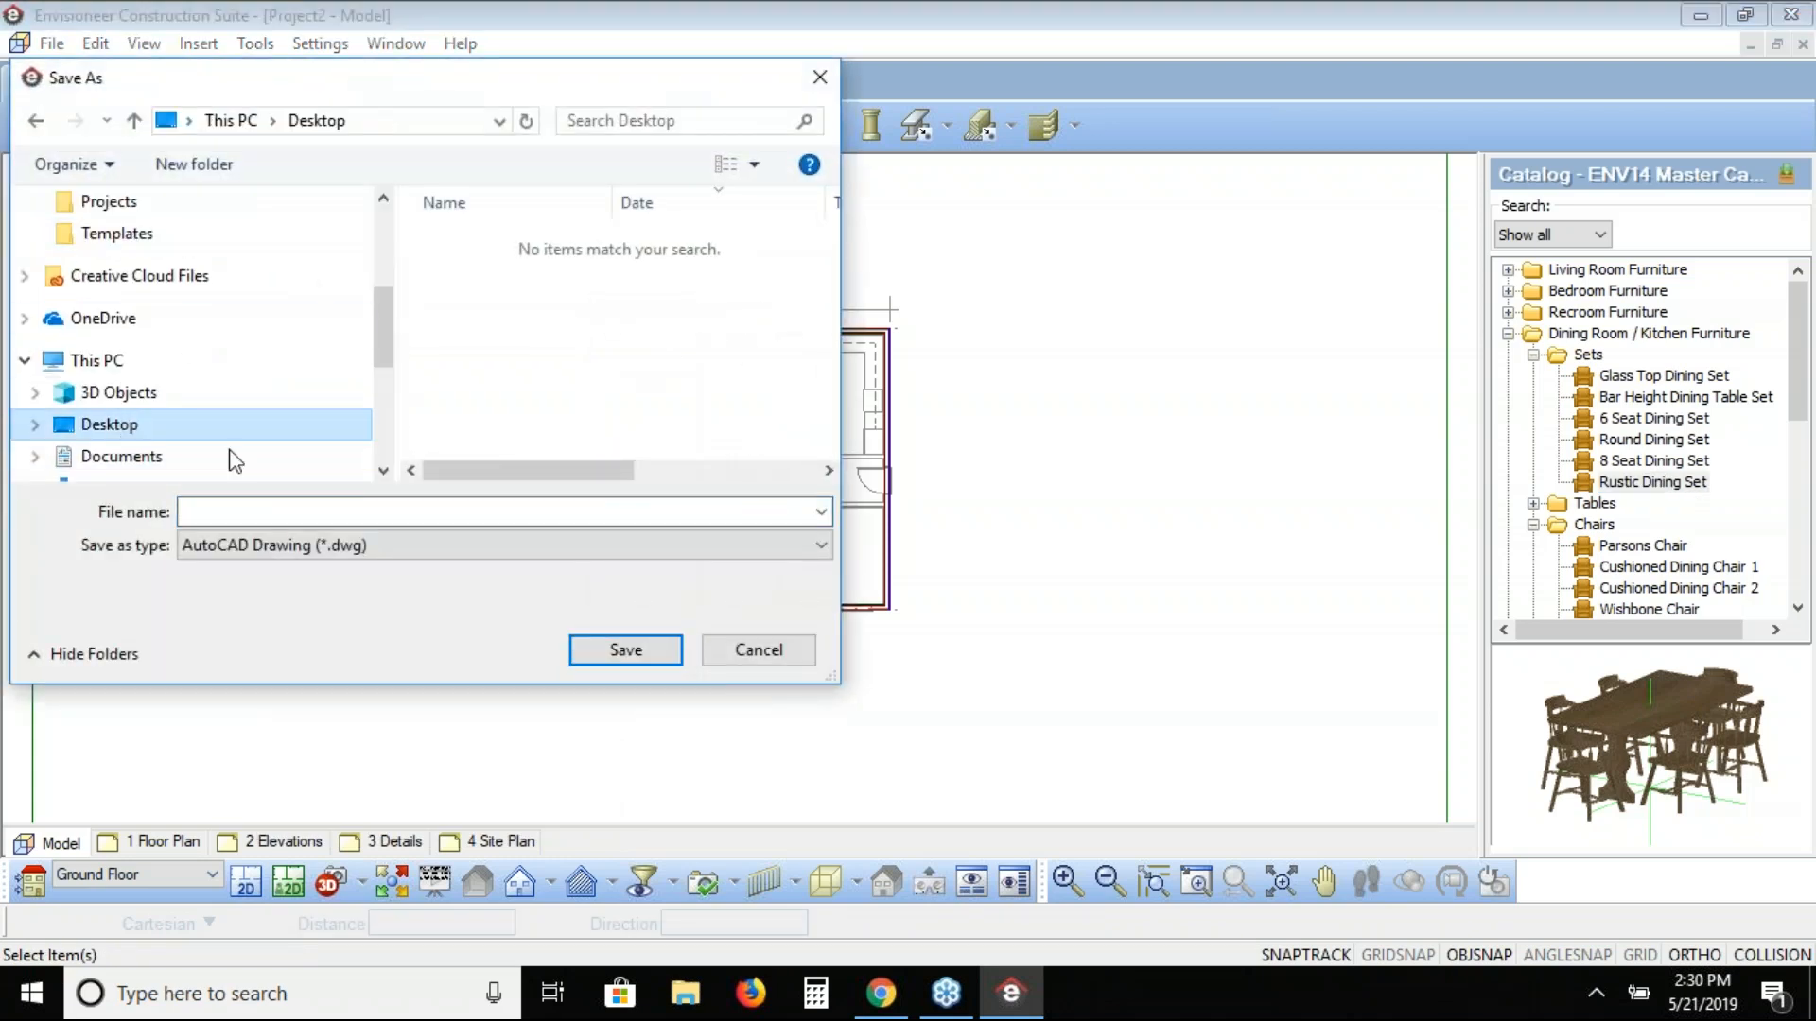
click(424, 547)
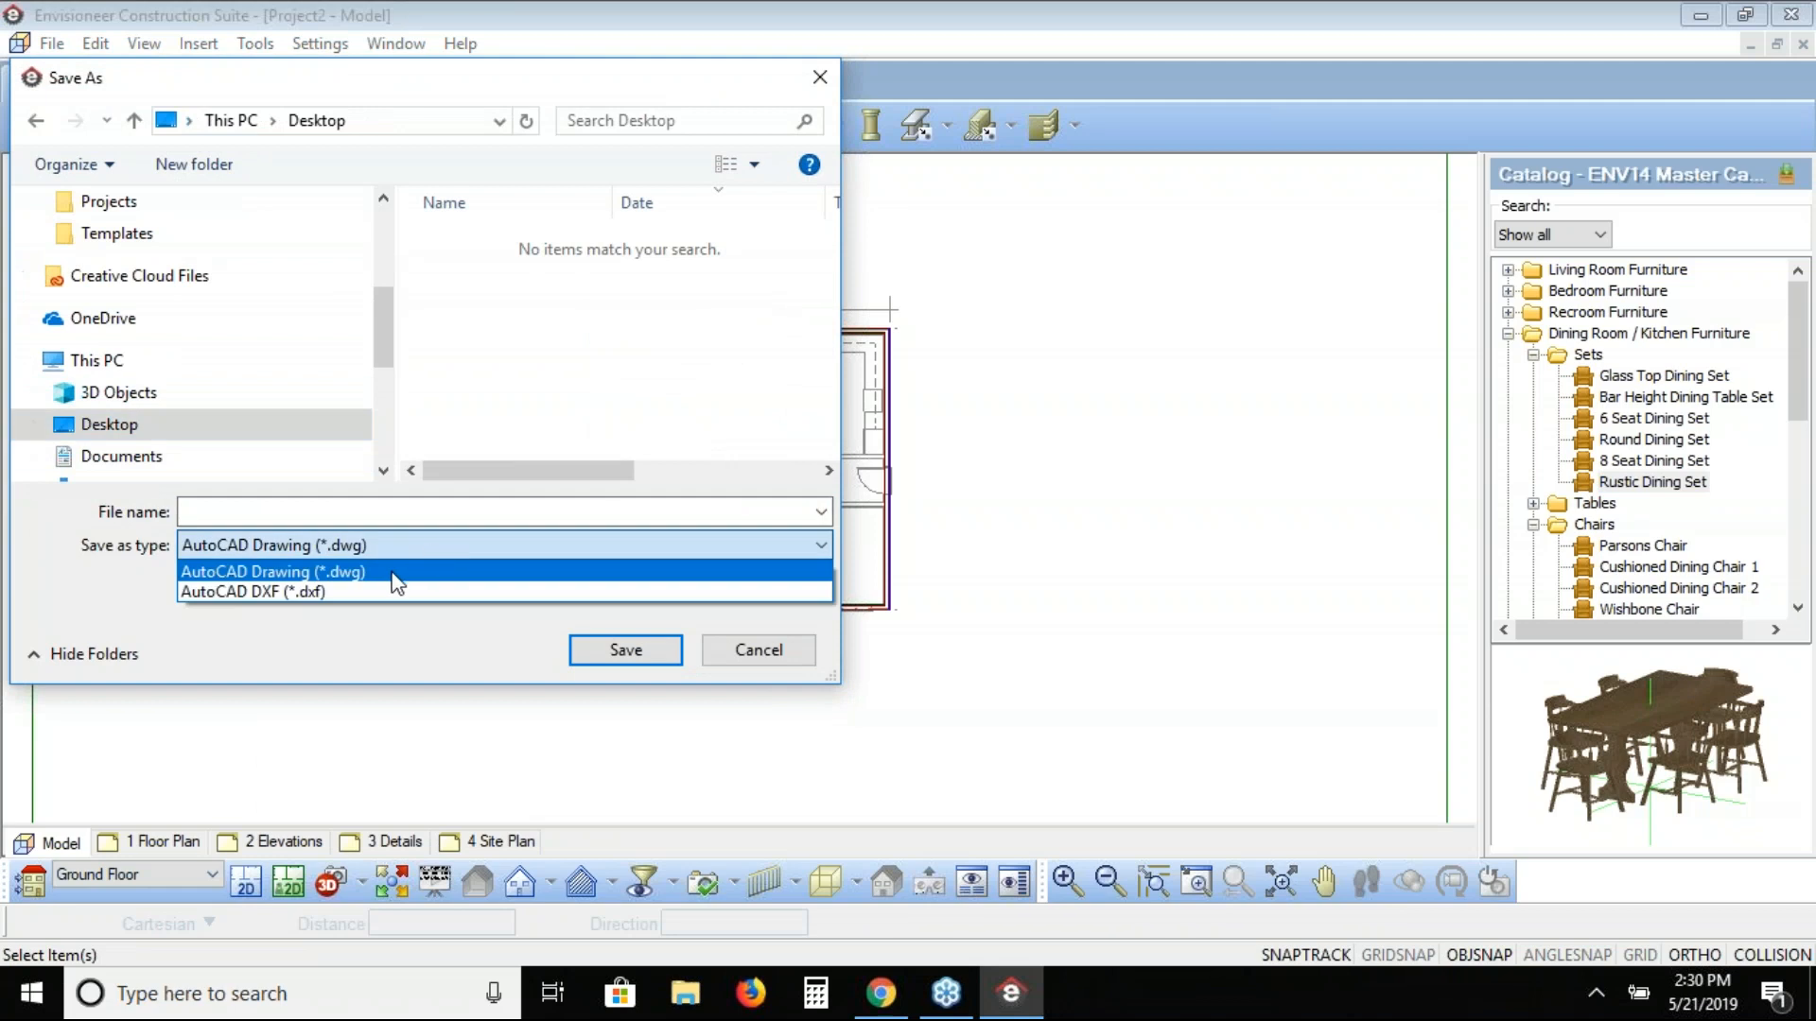
click(219, 518)
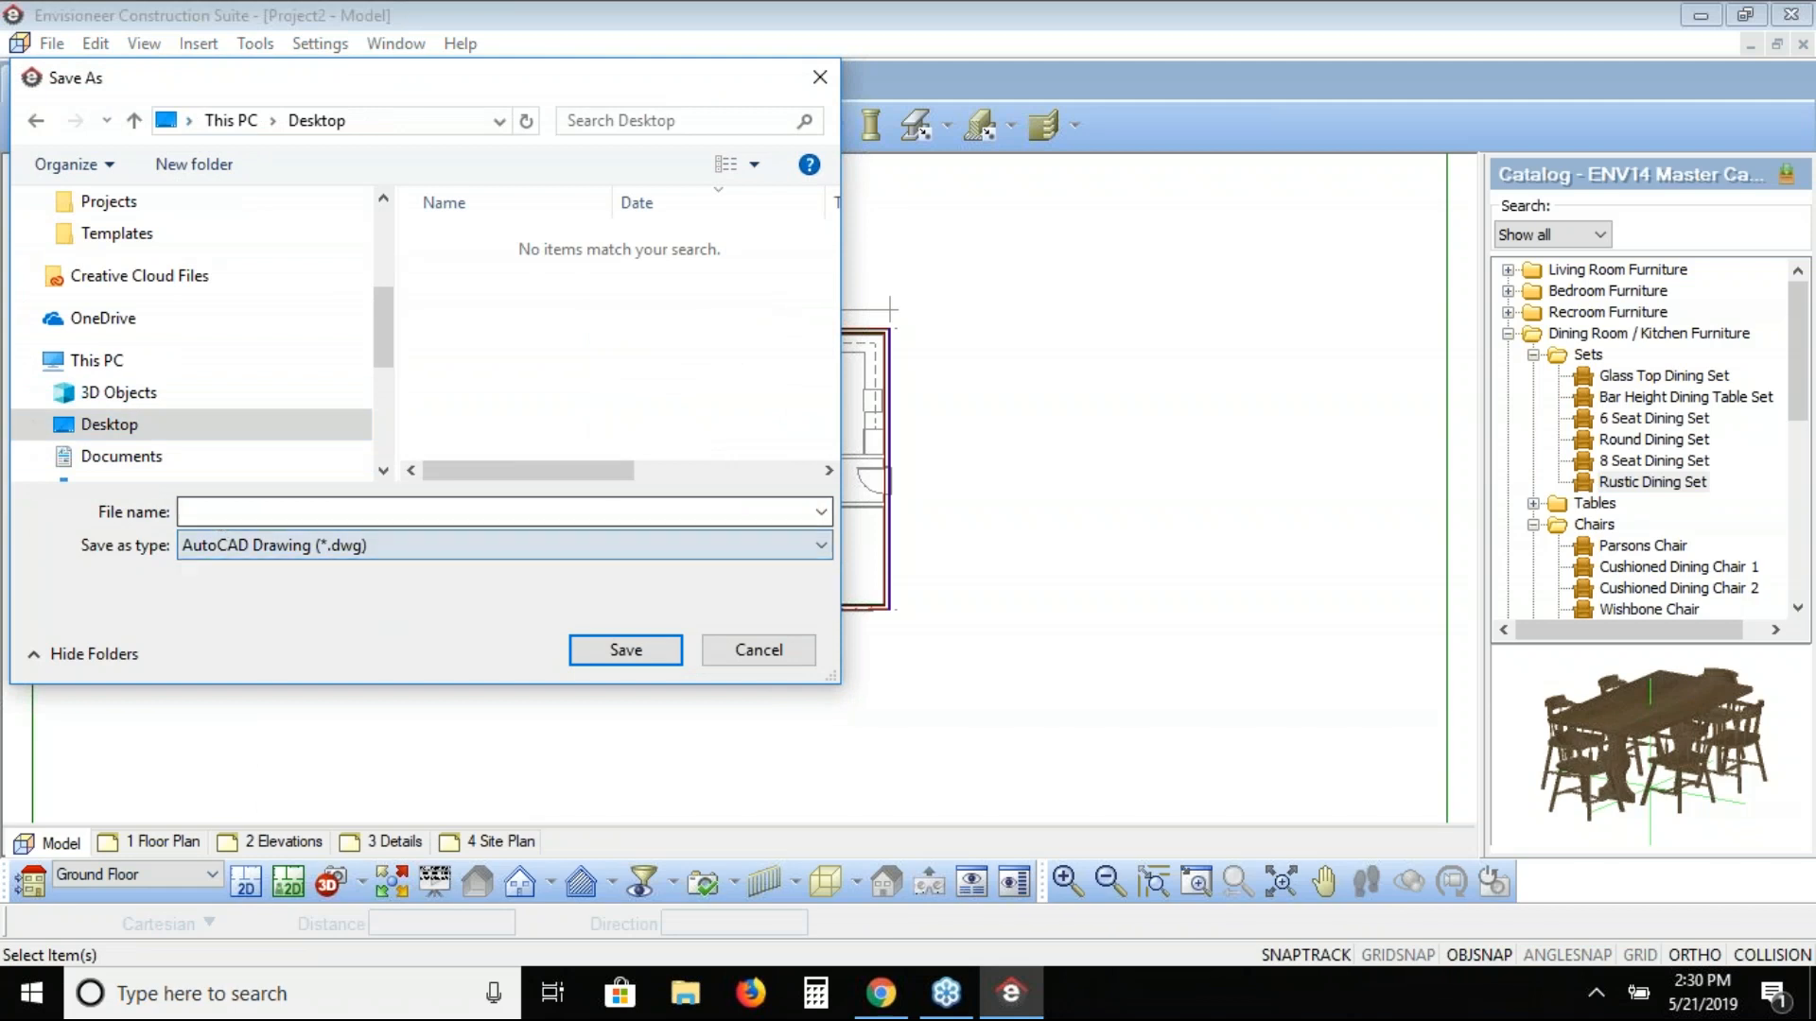
text(test)
click(229, 613)
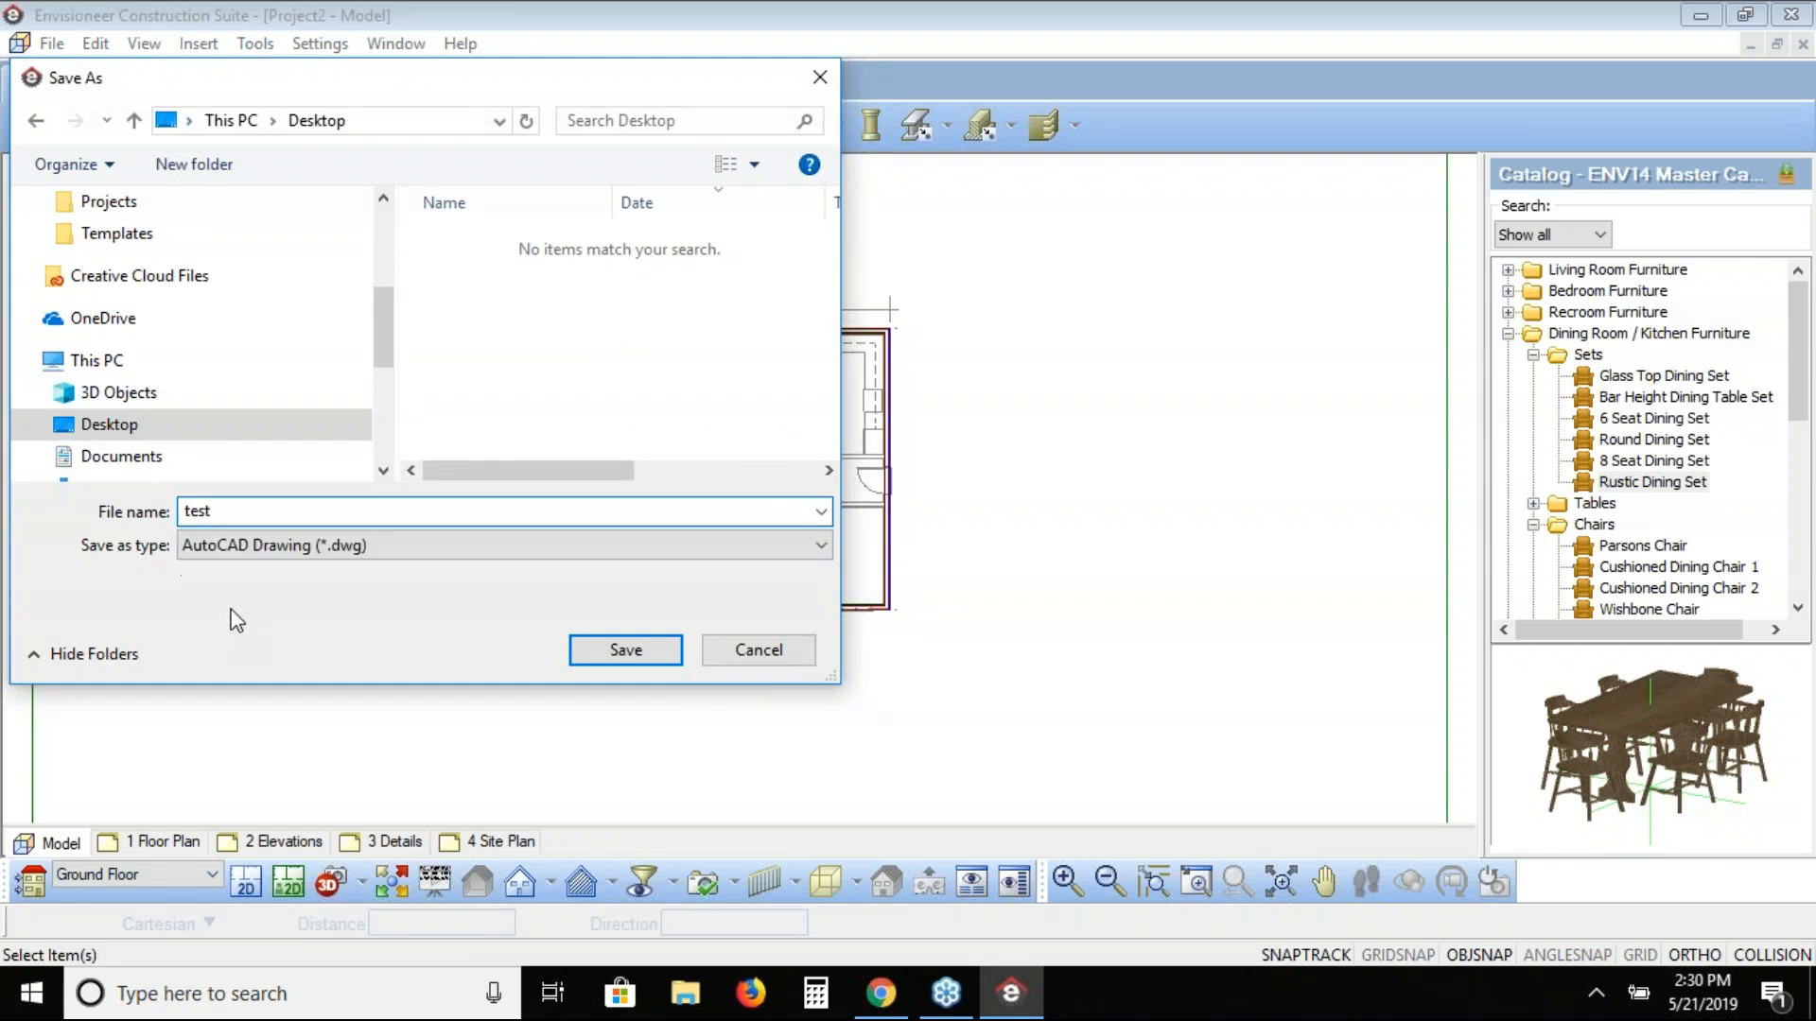
click(608, 653)
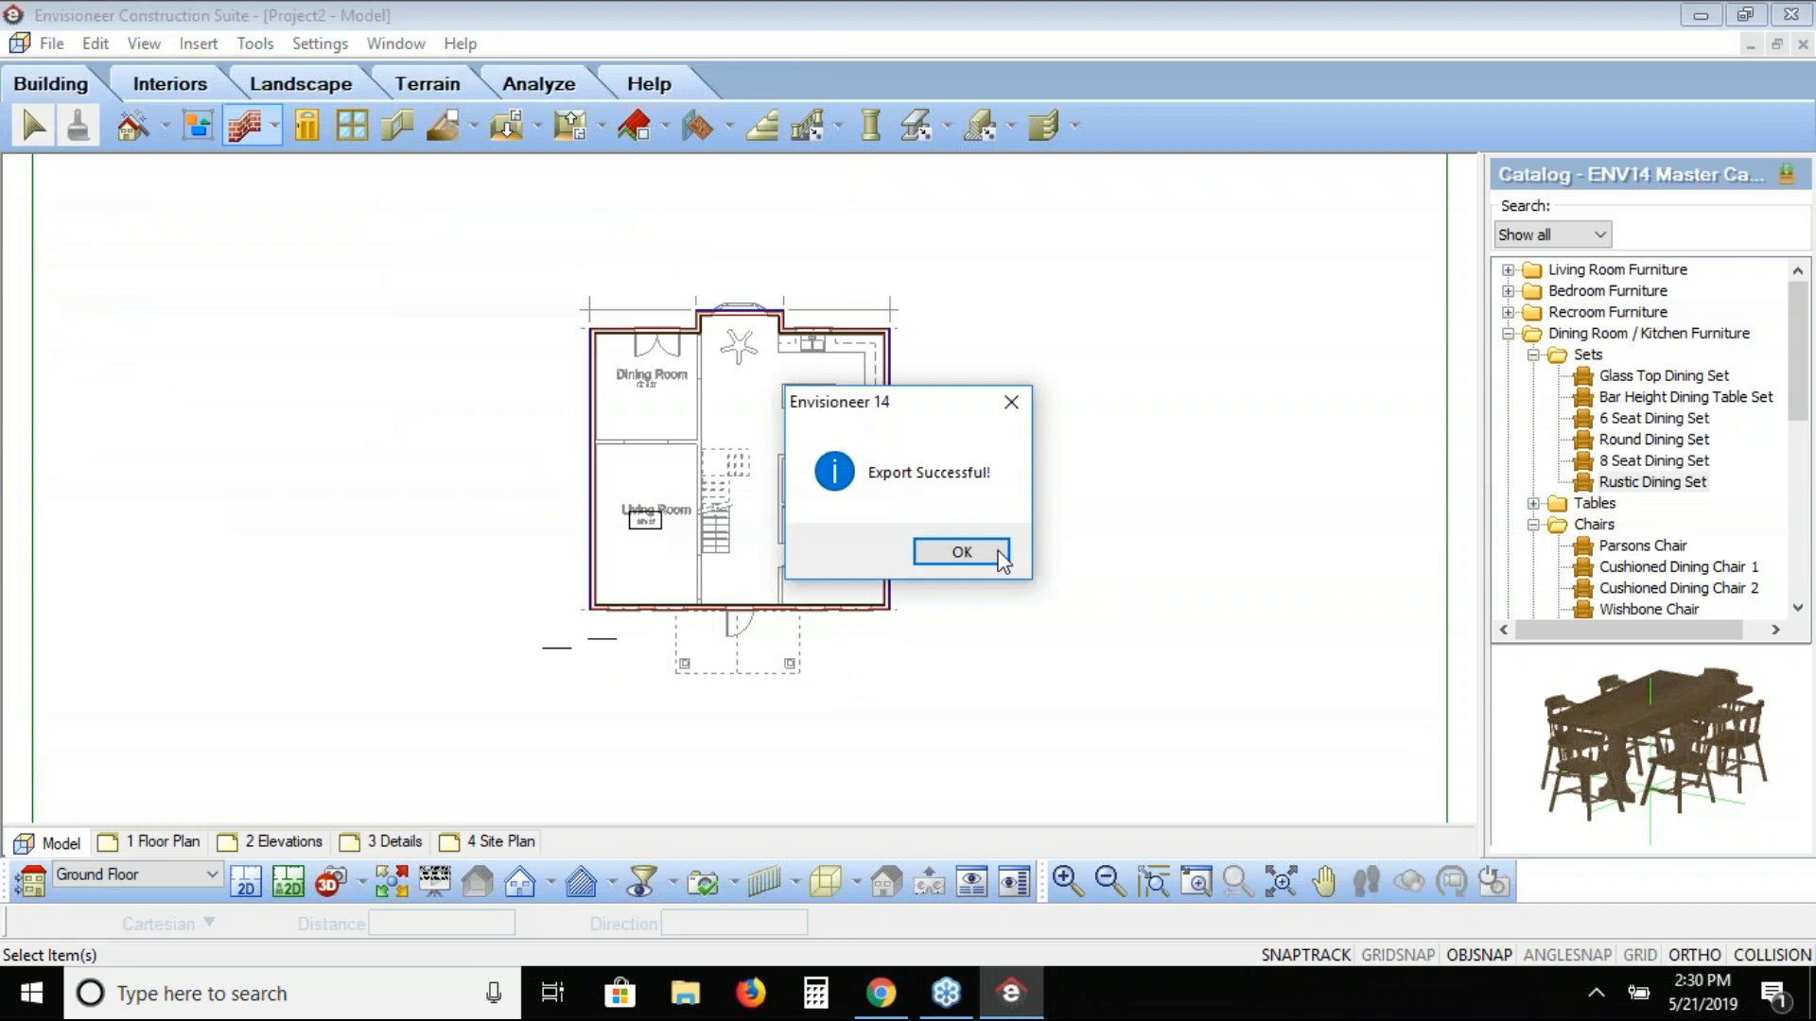
click(966, 555)
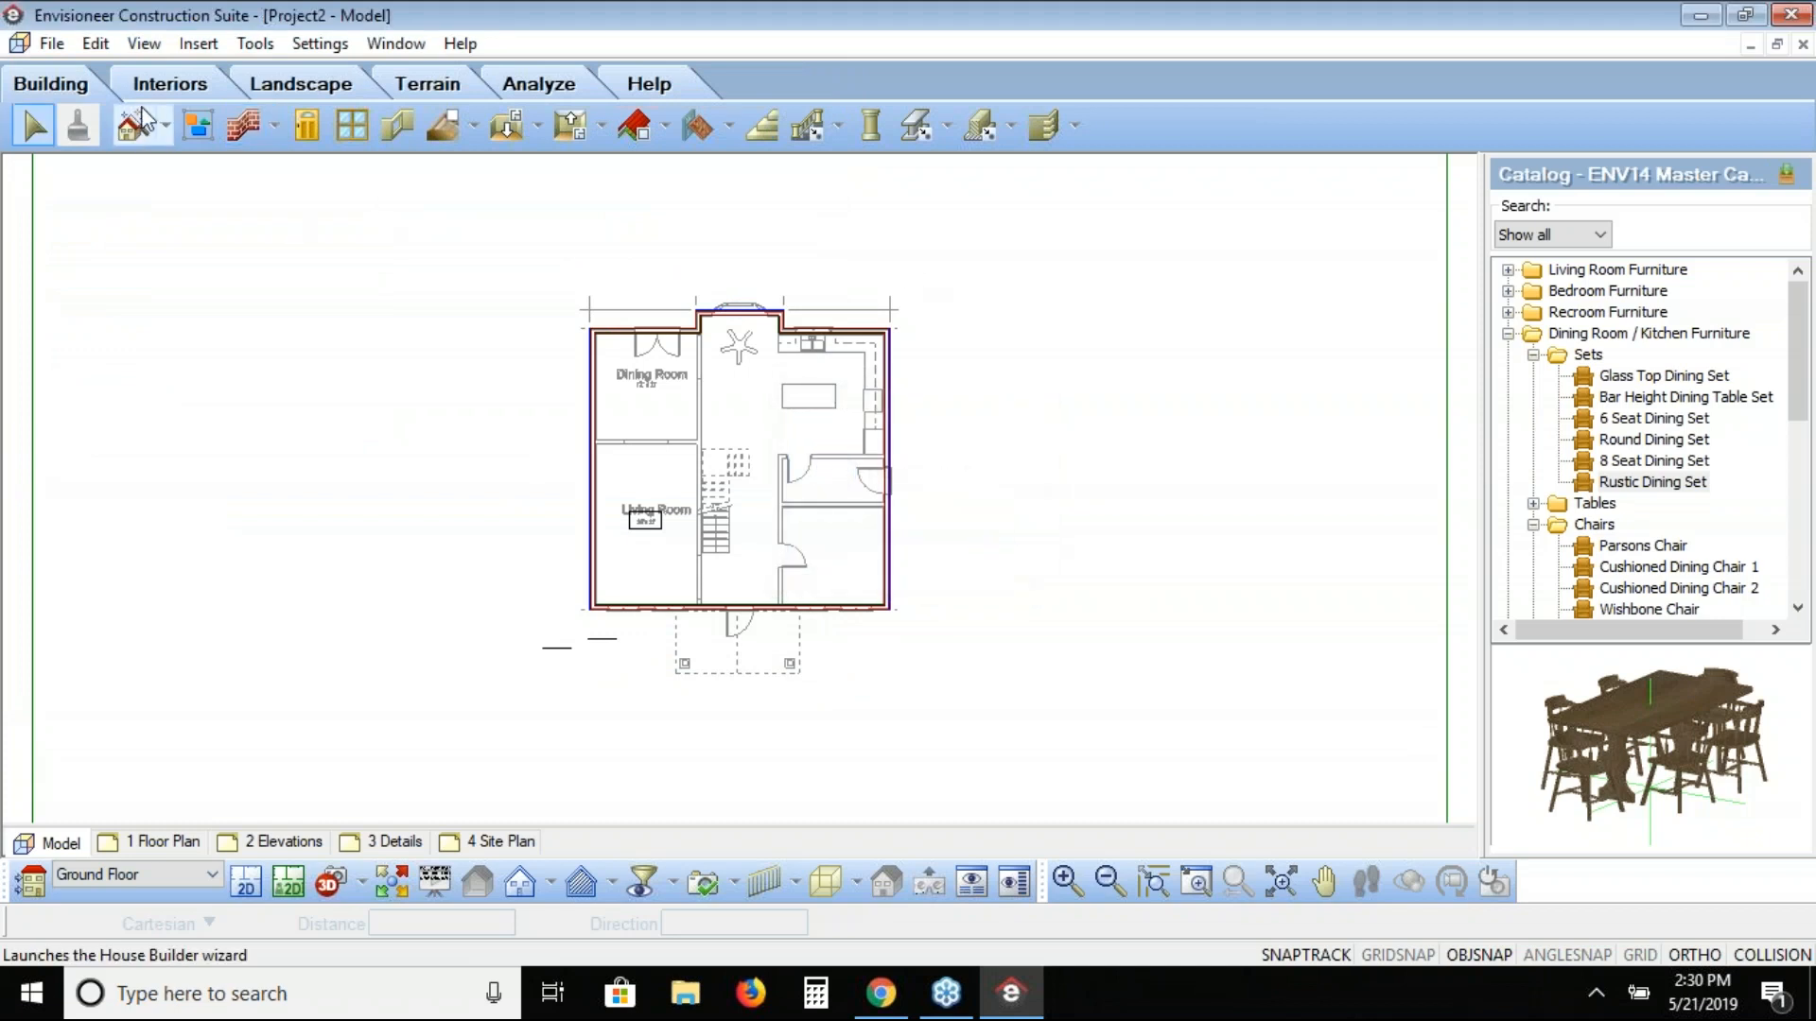
Step: Export the 3D model to the Projects folder in AutoCAD Drawing (*.dwg) format, named test 3d
click(52, 44)
mouse_move(101, 443)
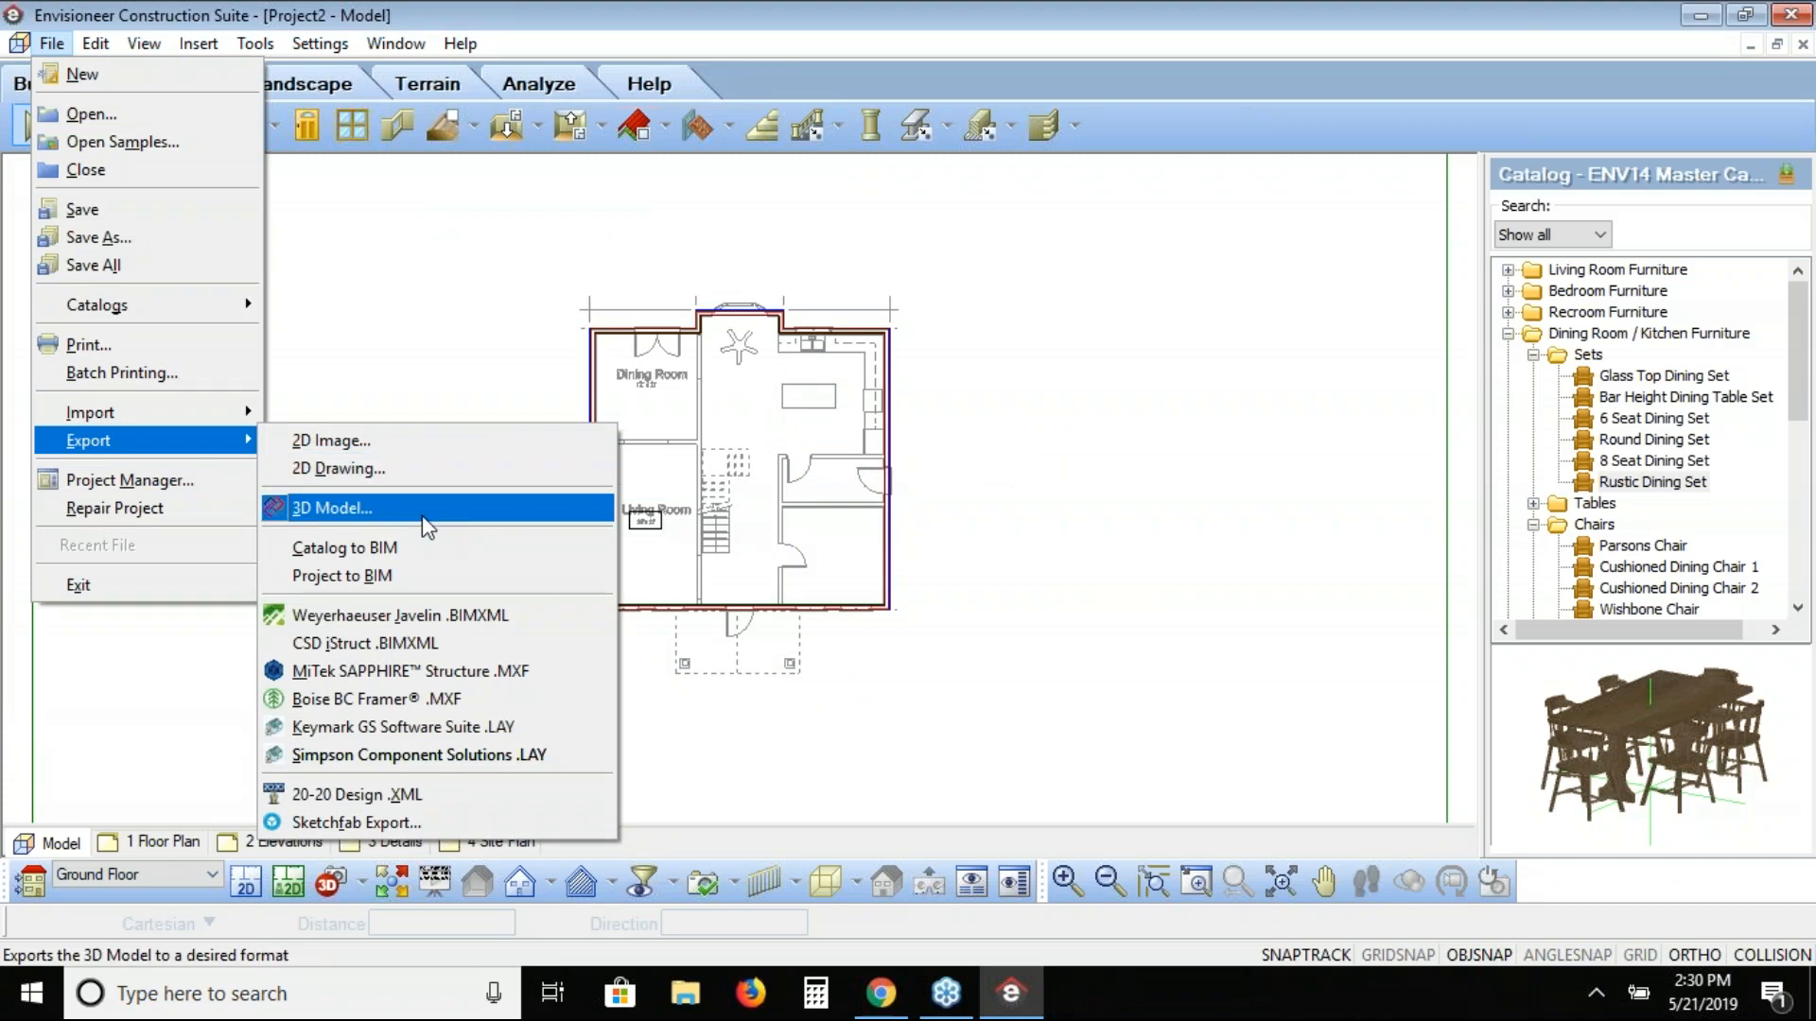
click(422, 515)
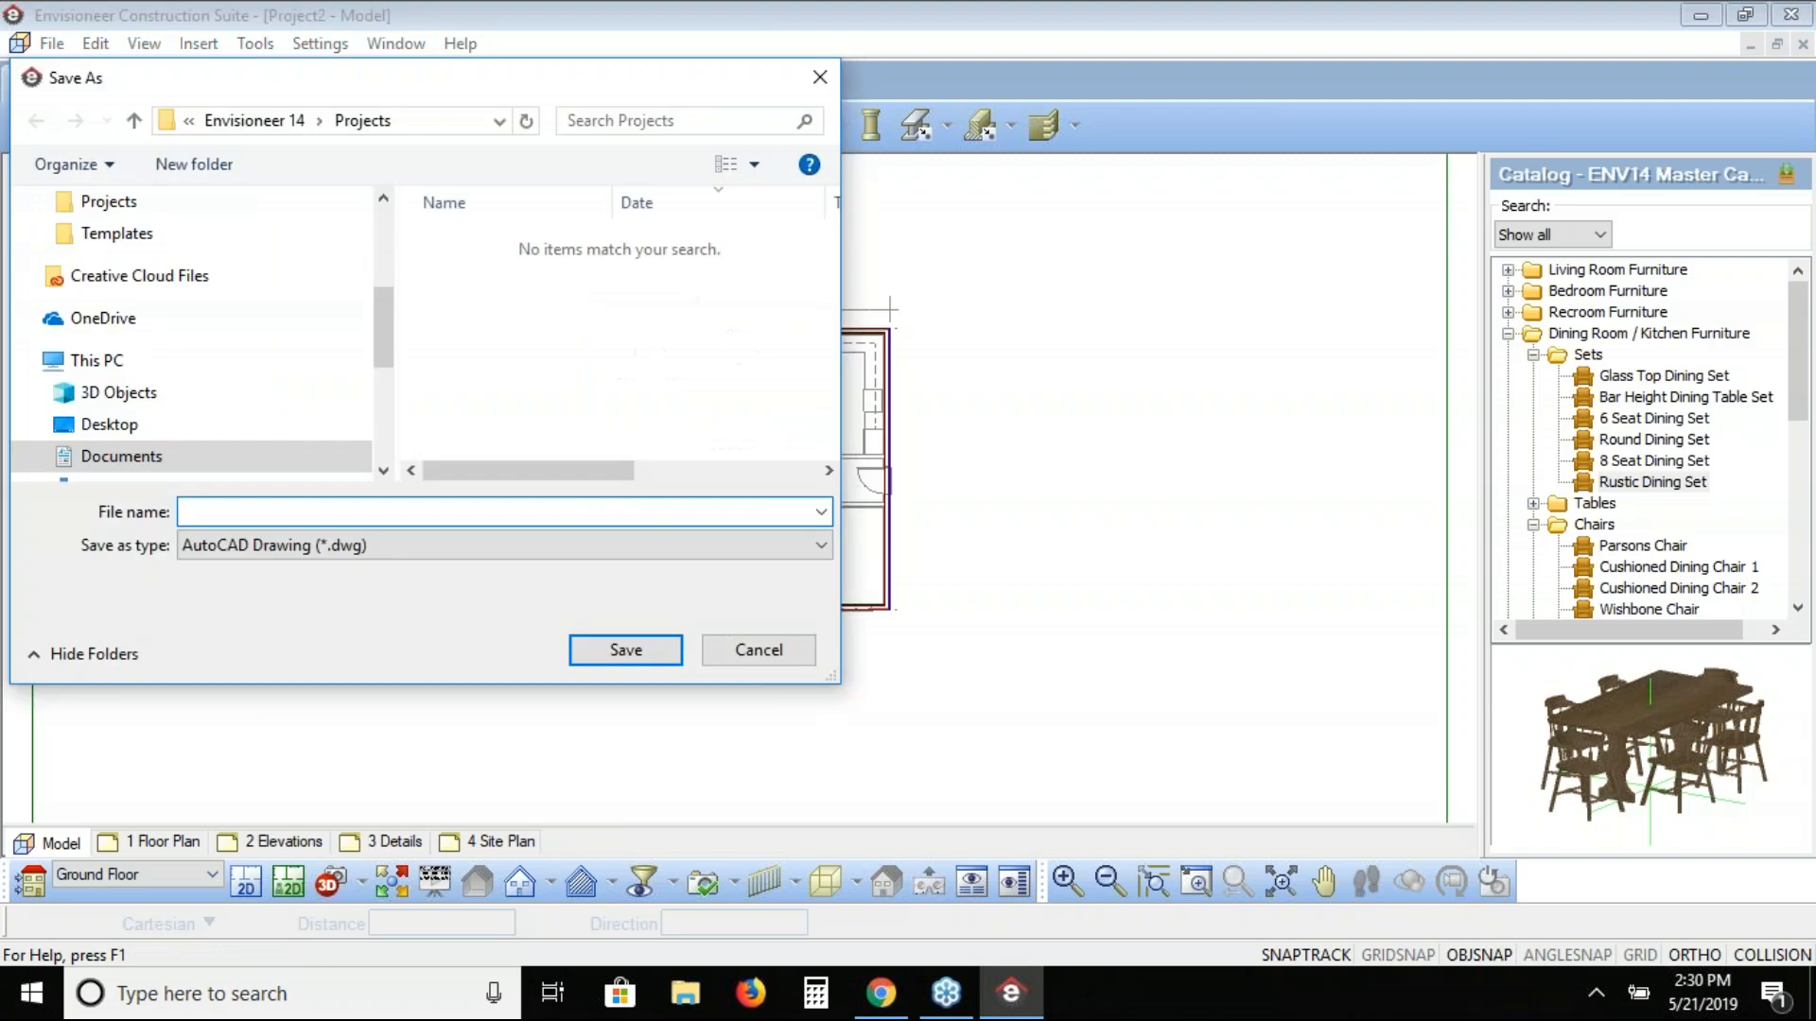
click(399, 547)
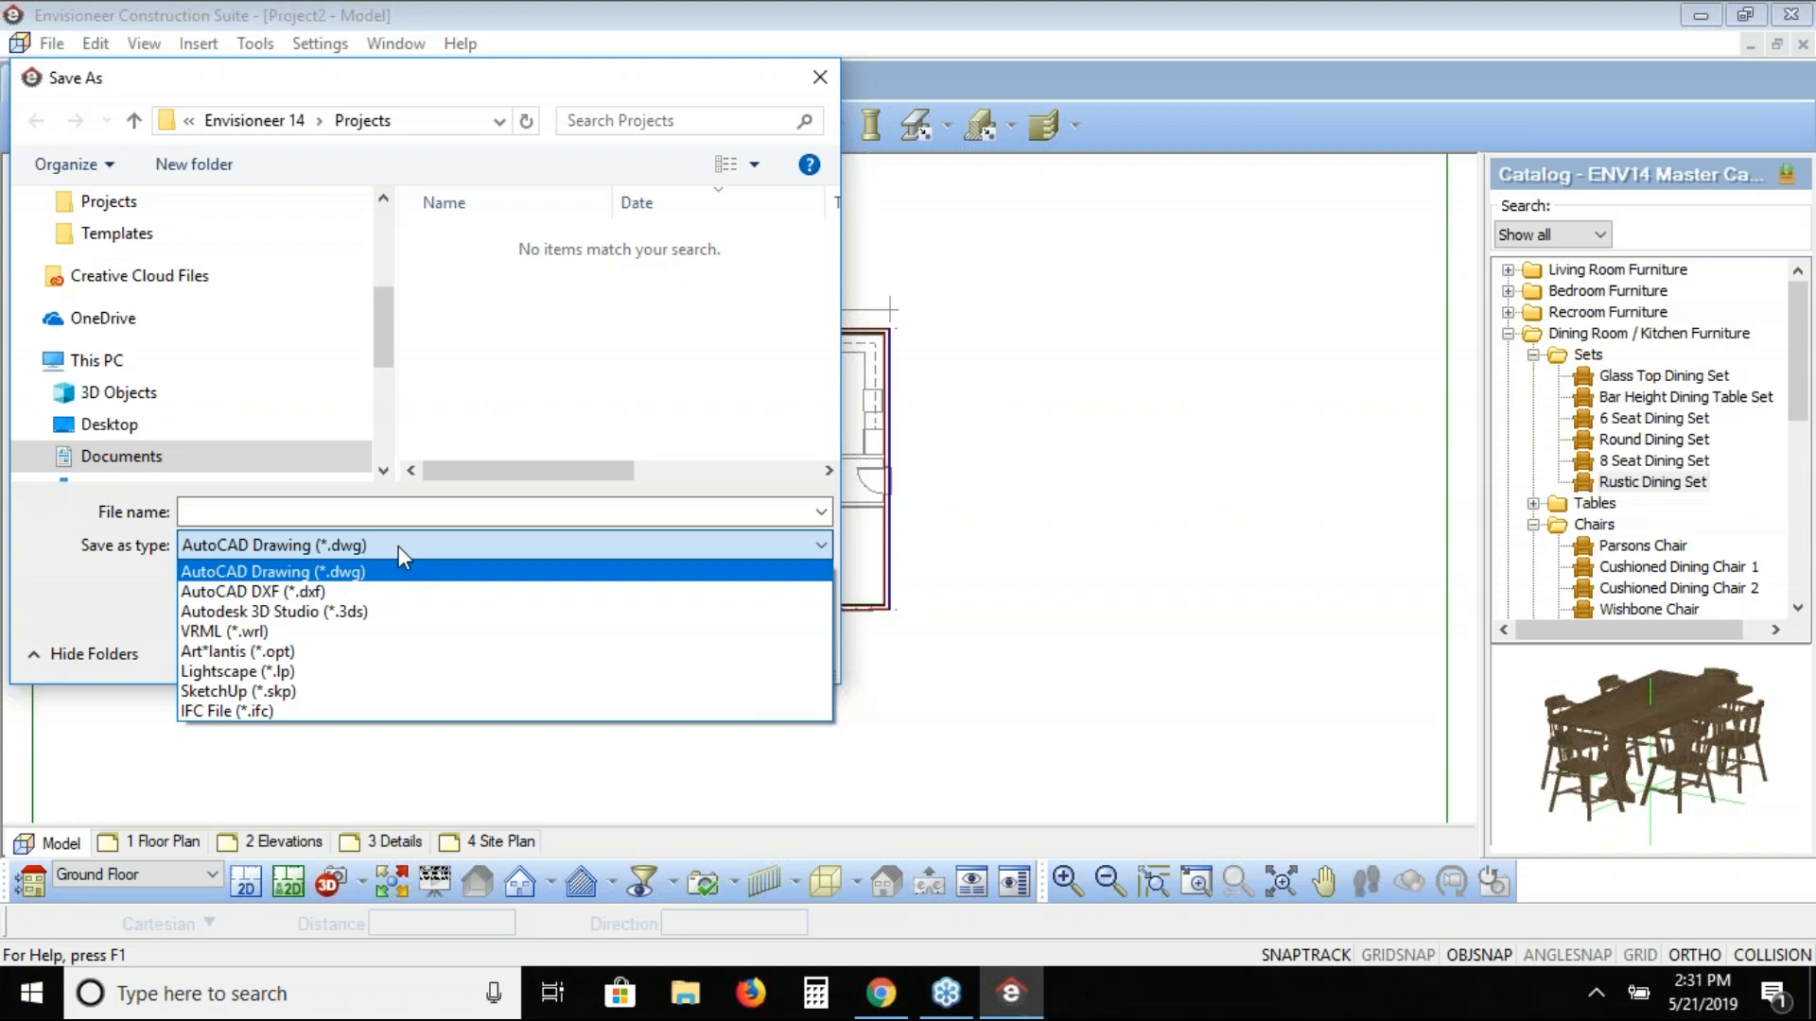
click(285, 513)
text(test 3d)
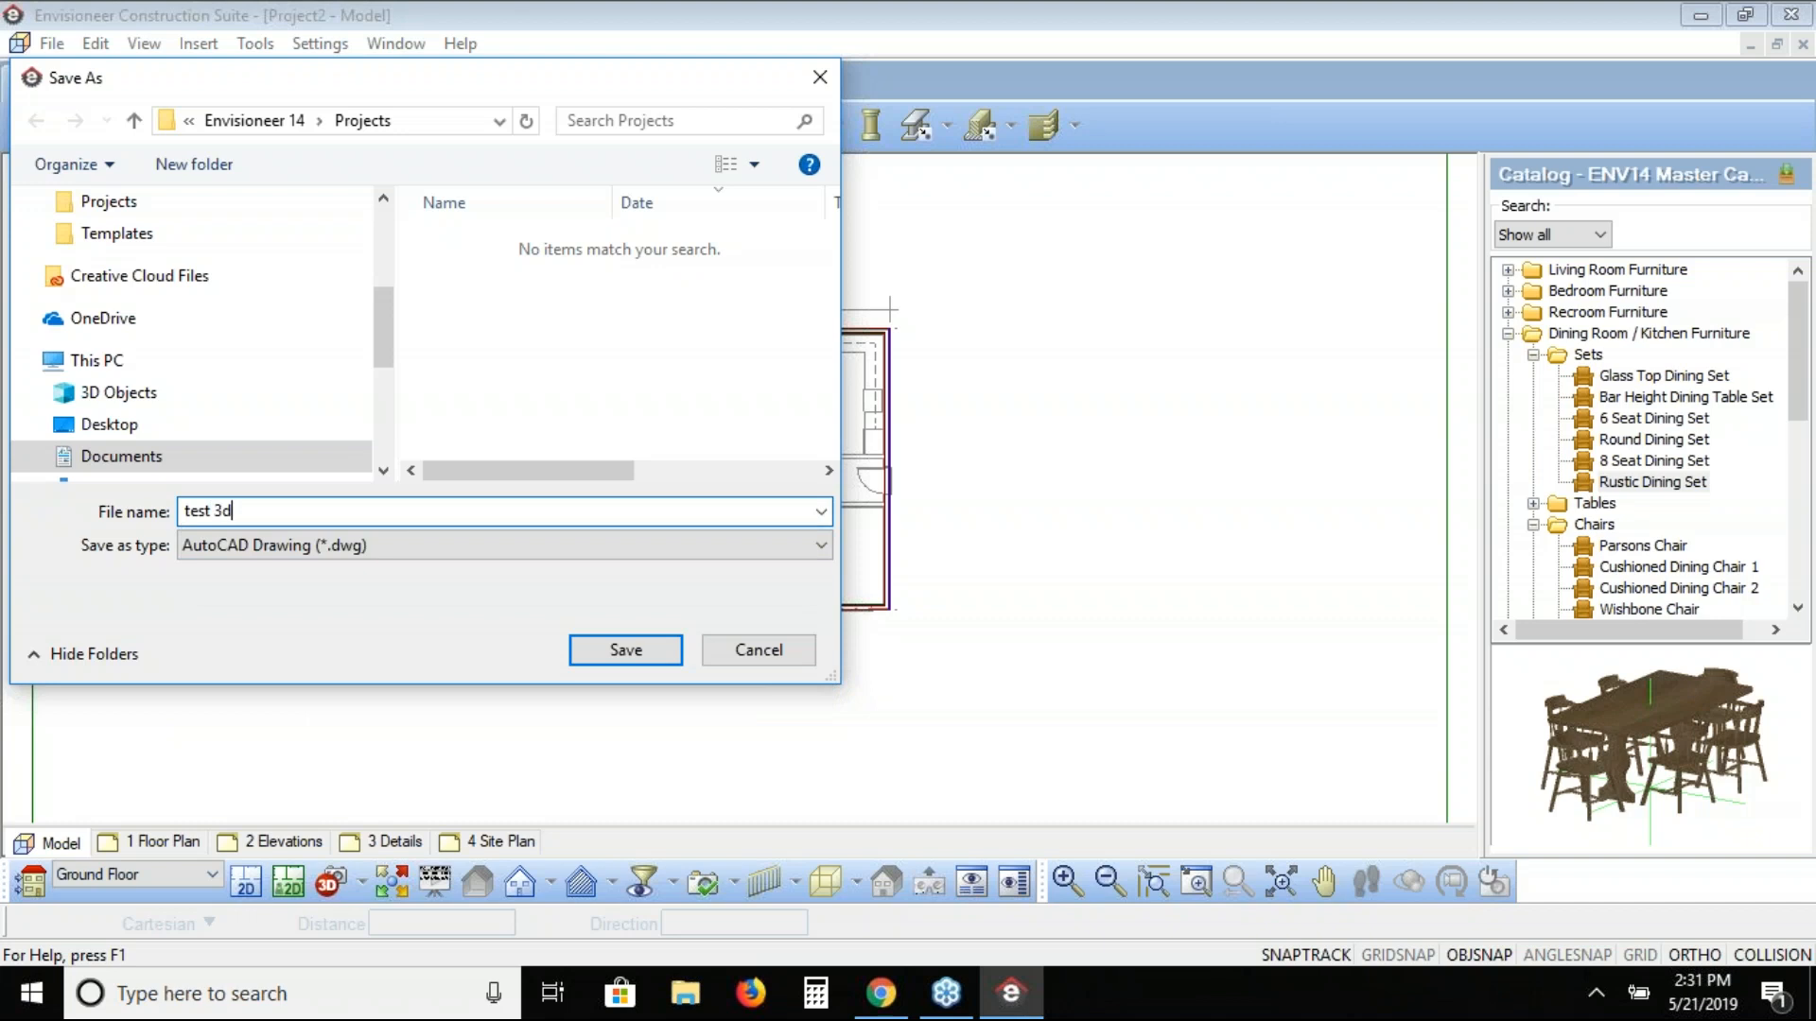
click(626, 651)
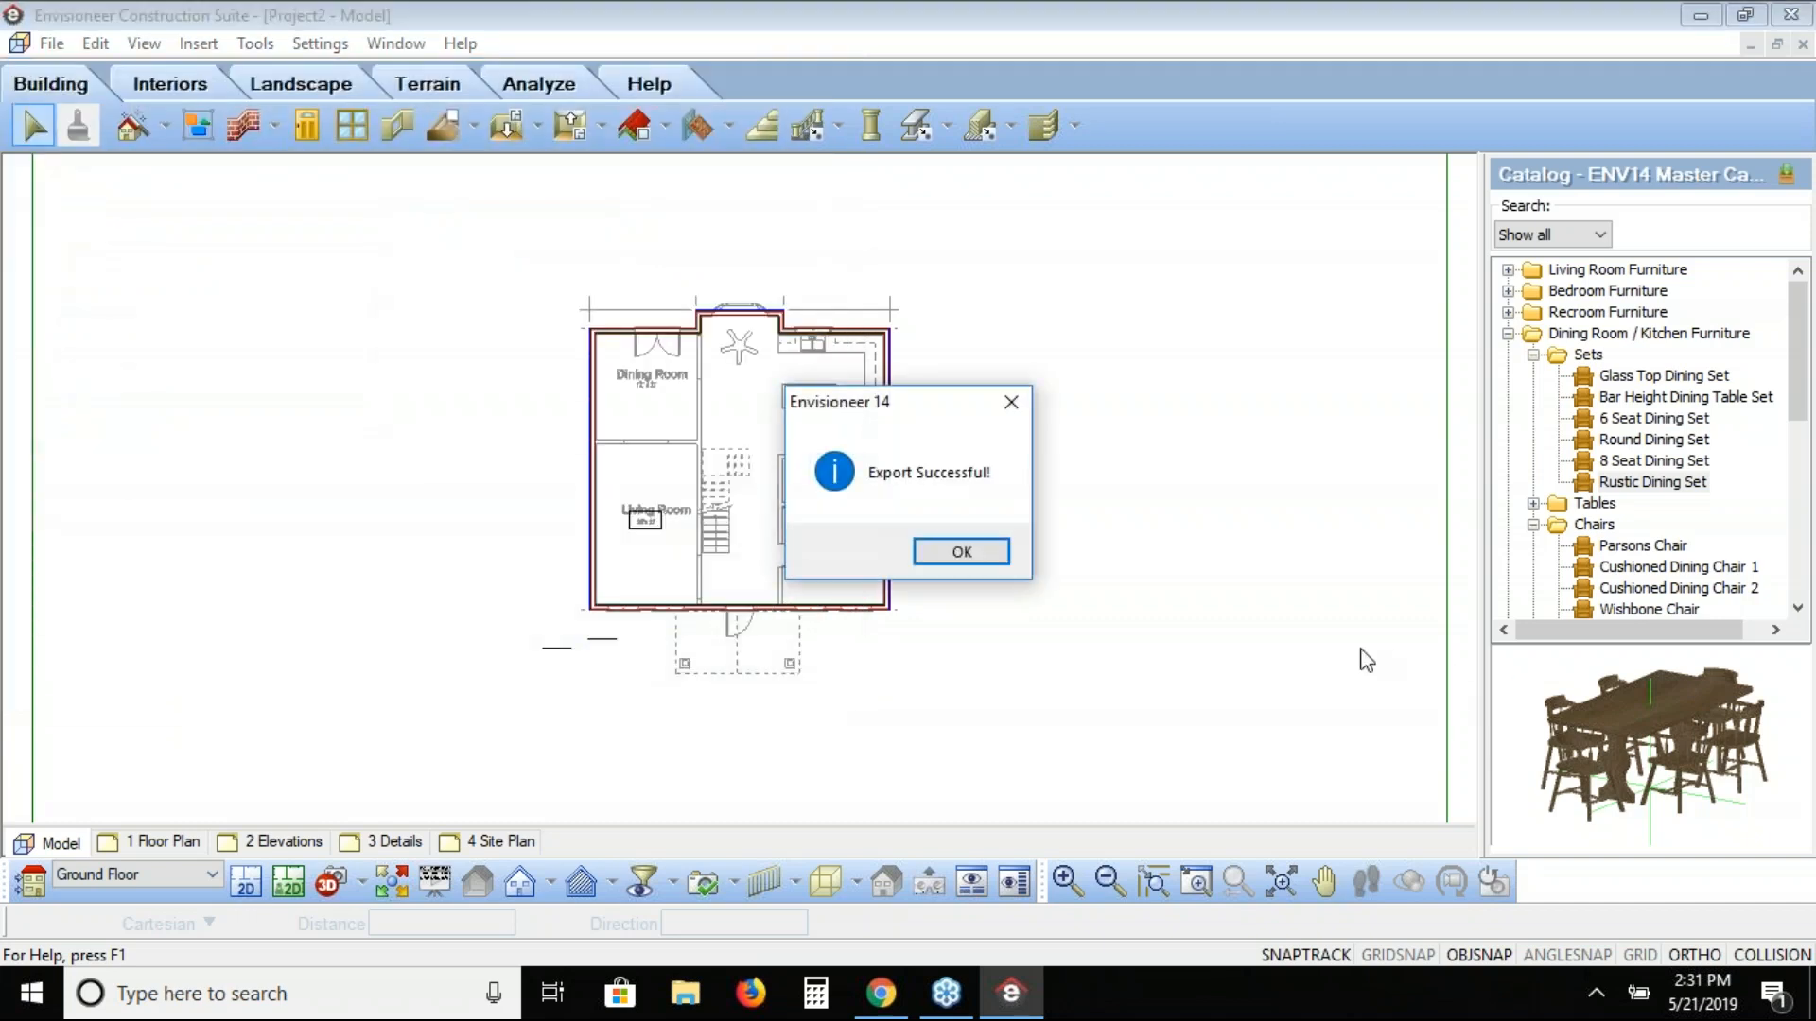
click(963, 558)
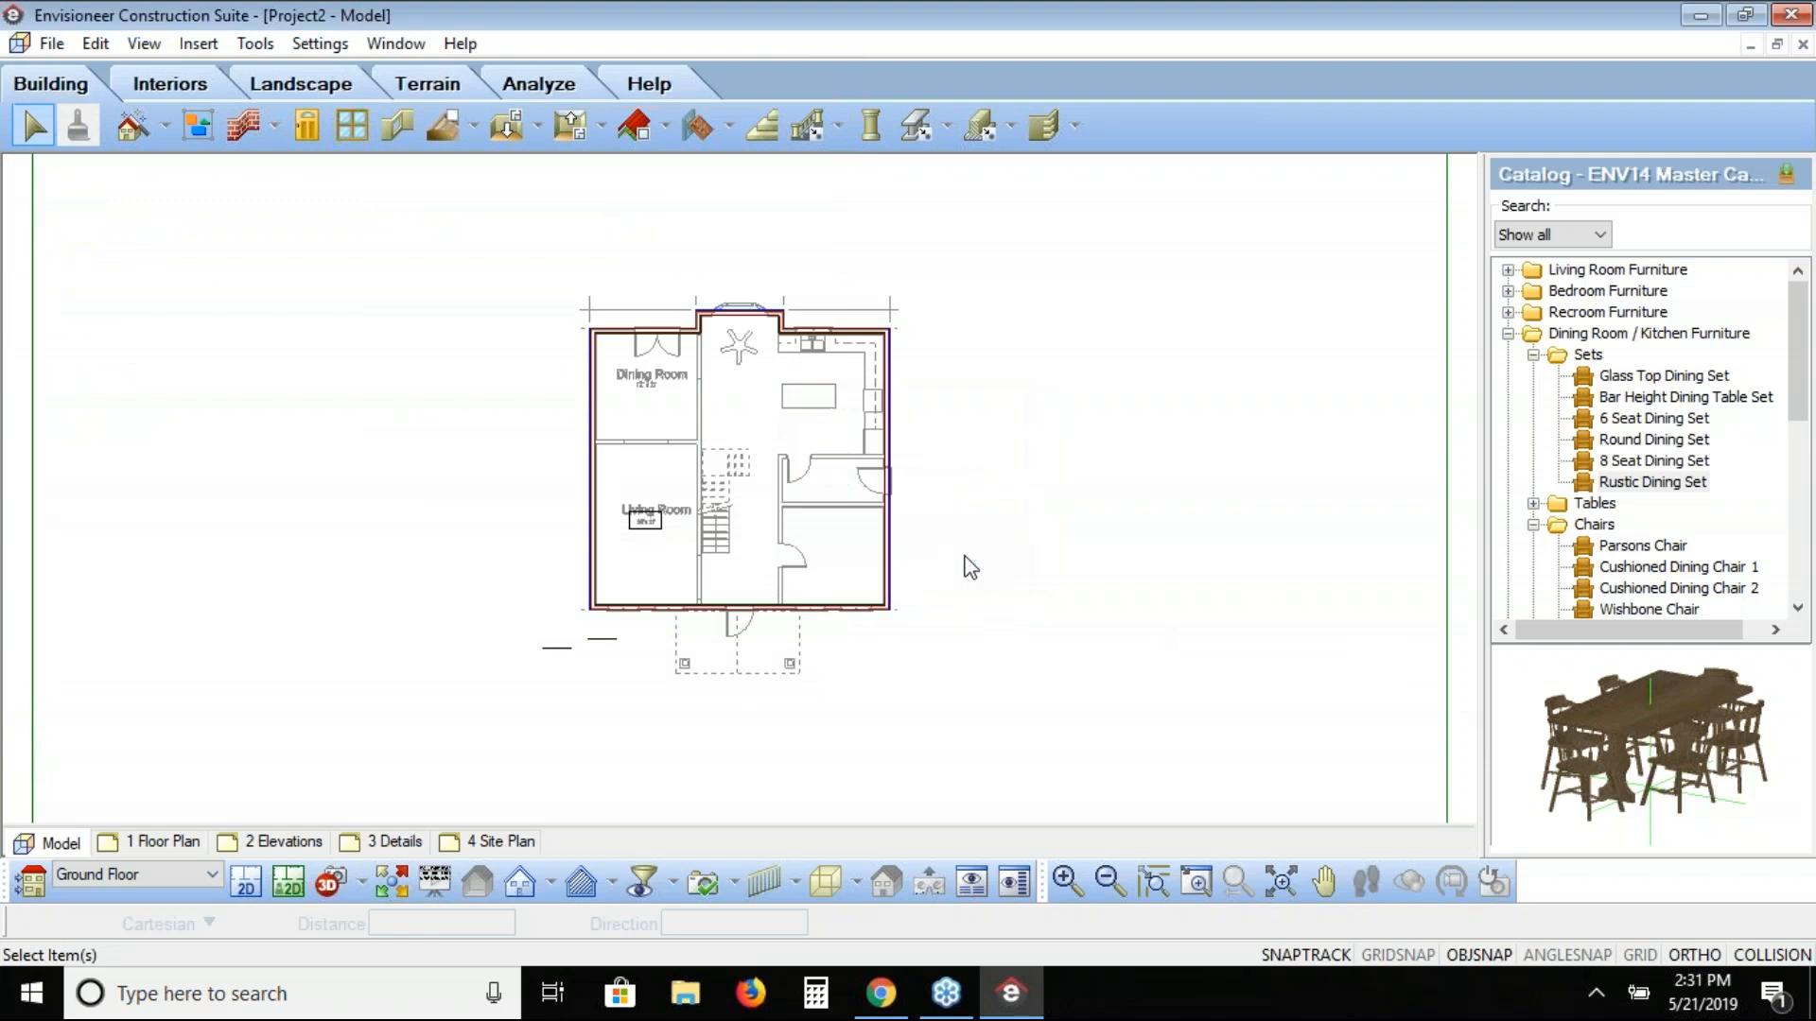
Step: Switch to Chrome and open the BIM Catalogs page from the Support & Learning links on the Cadsoft website
click(51, 44)
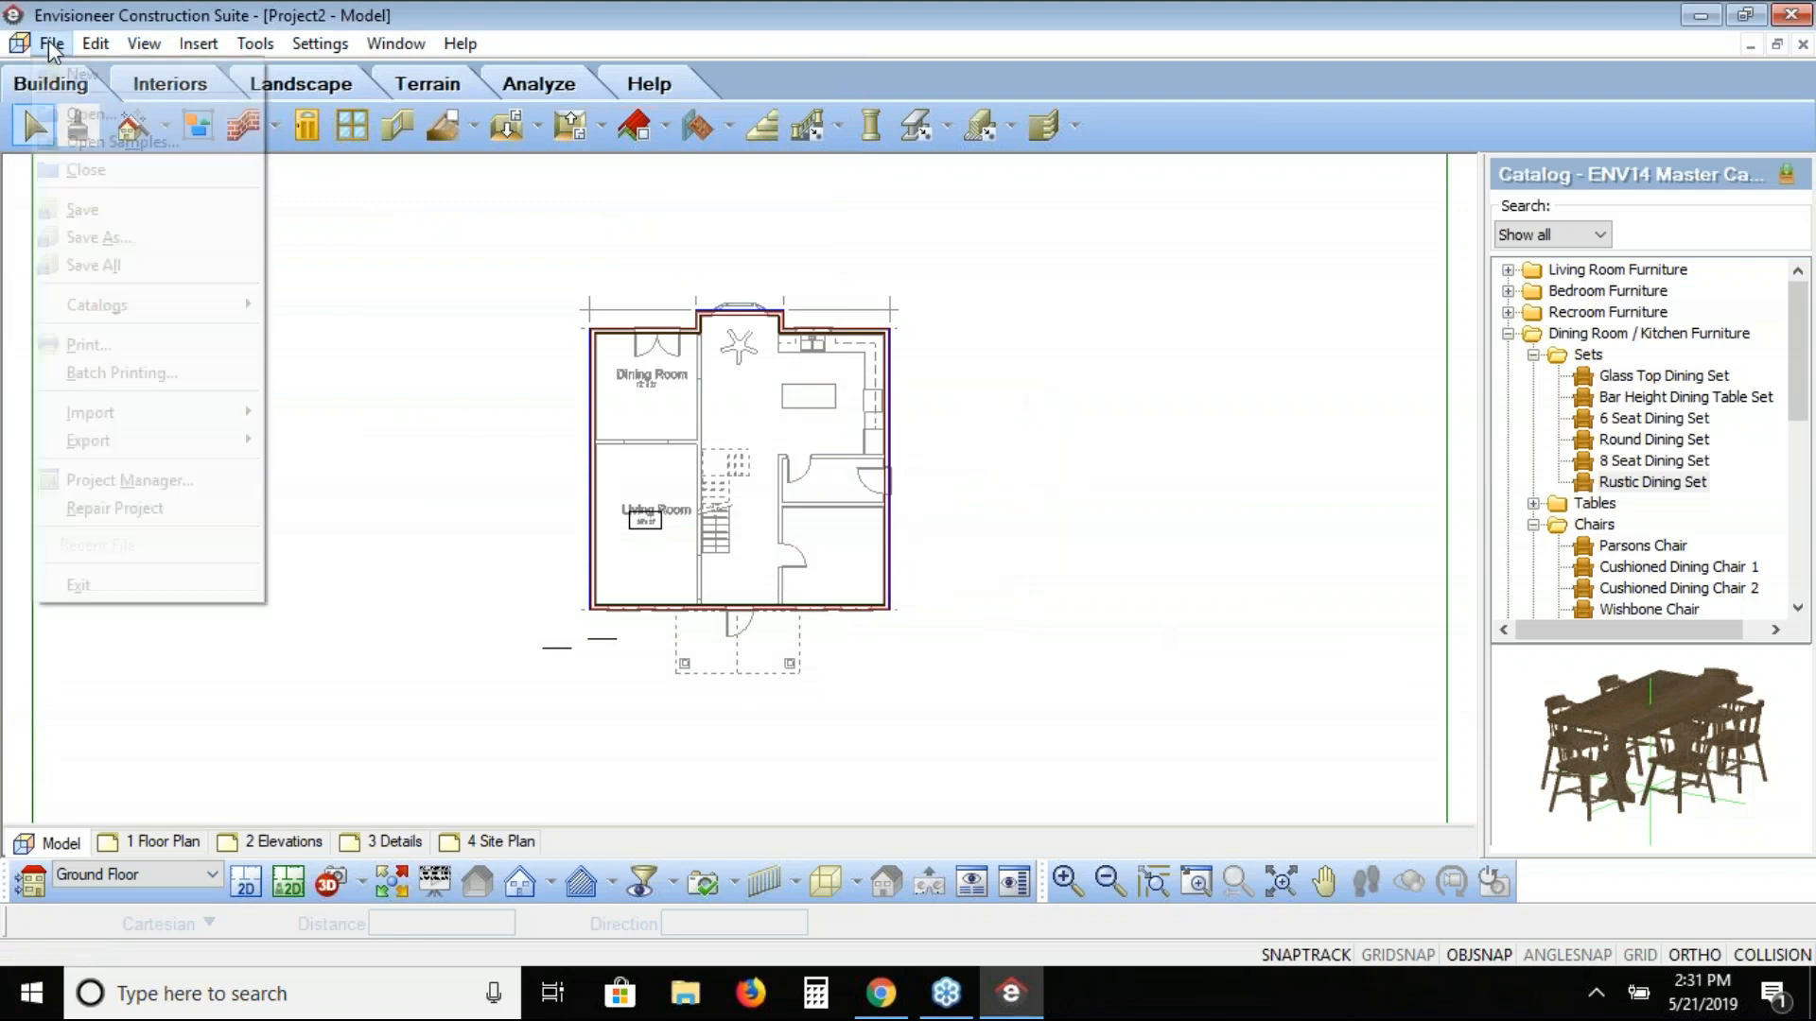
mouse_move(115, 431)
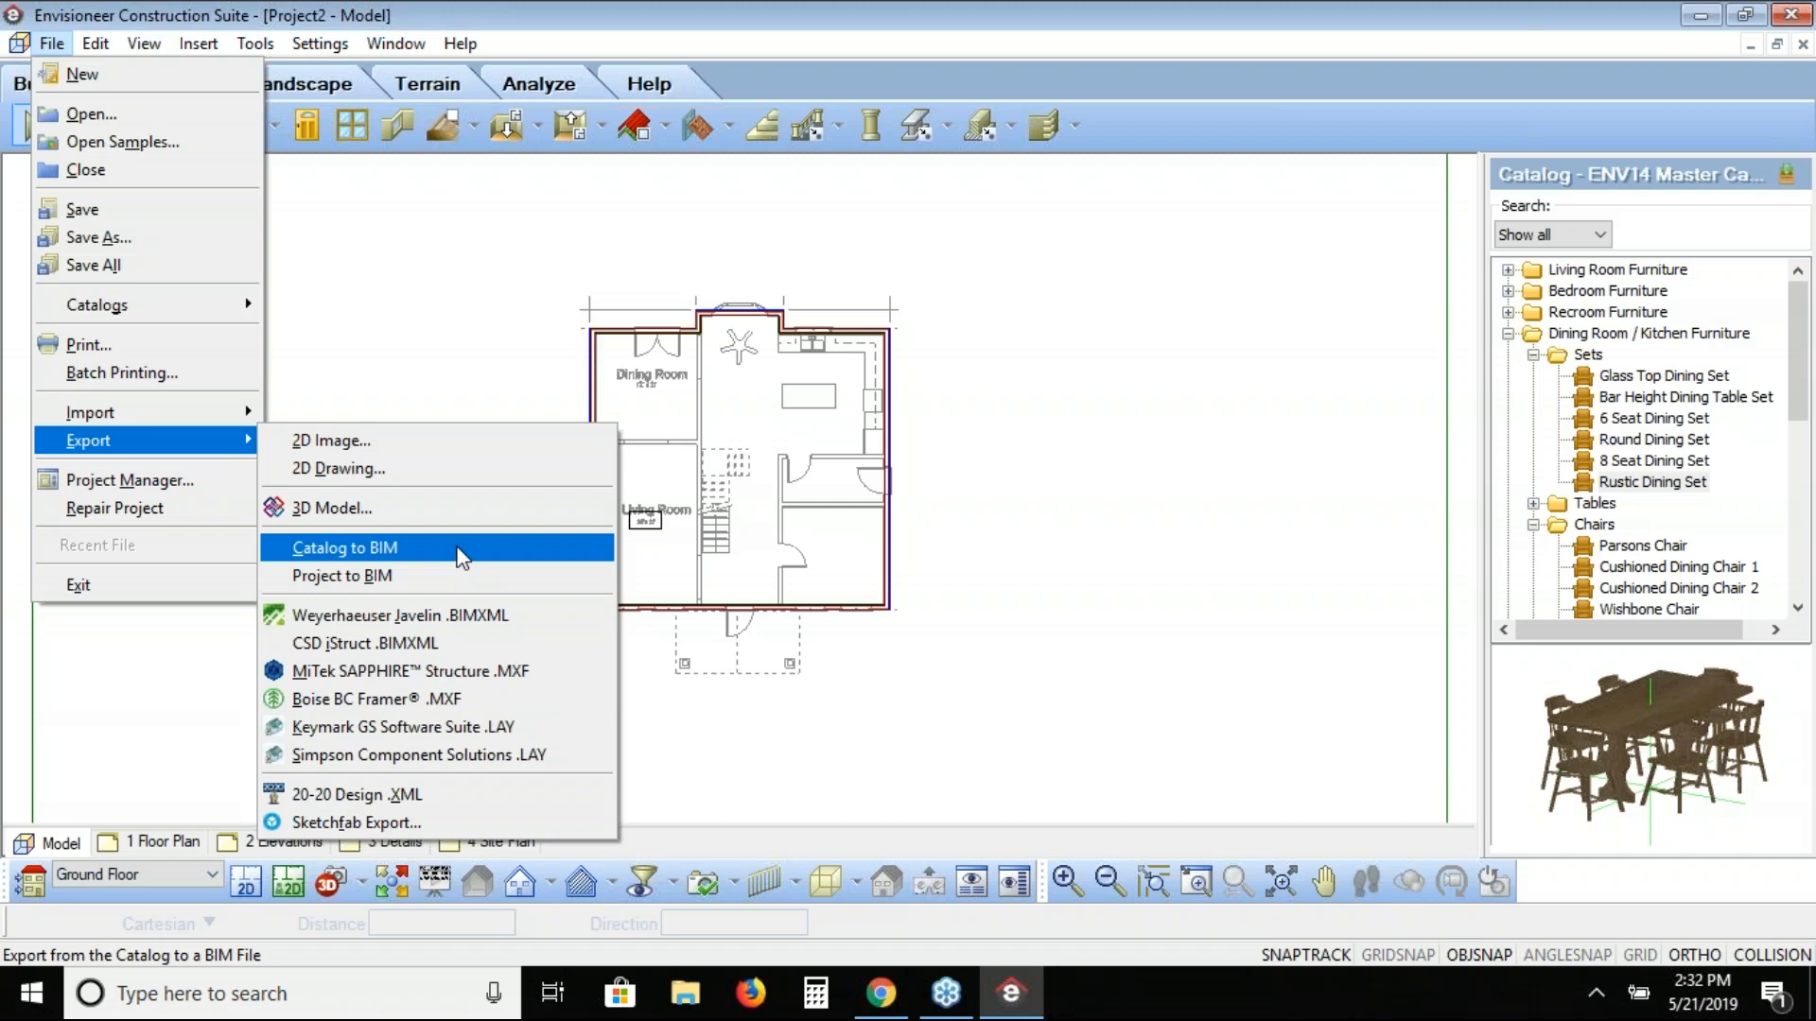
click(884, 1001)
mouse_move(468, 111)
scroll(1786, 842, down, 15)
scroll(1791, 851, down, 10)
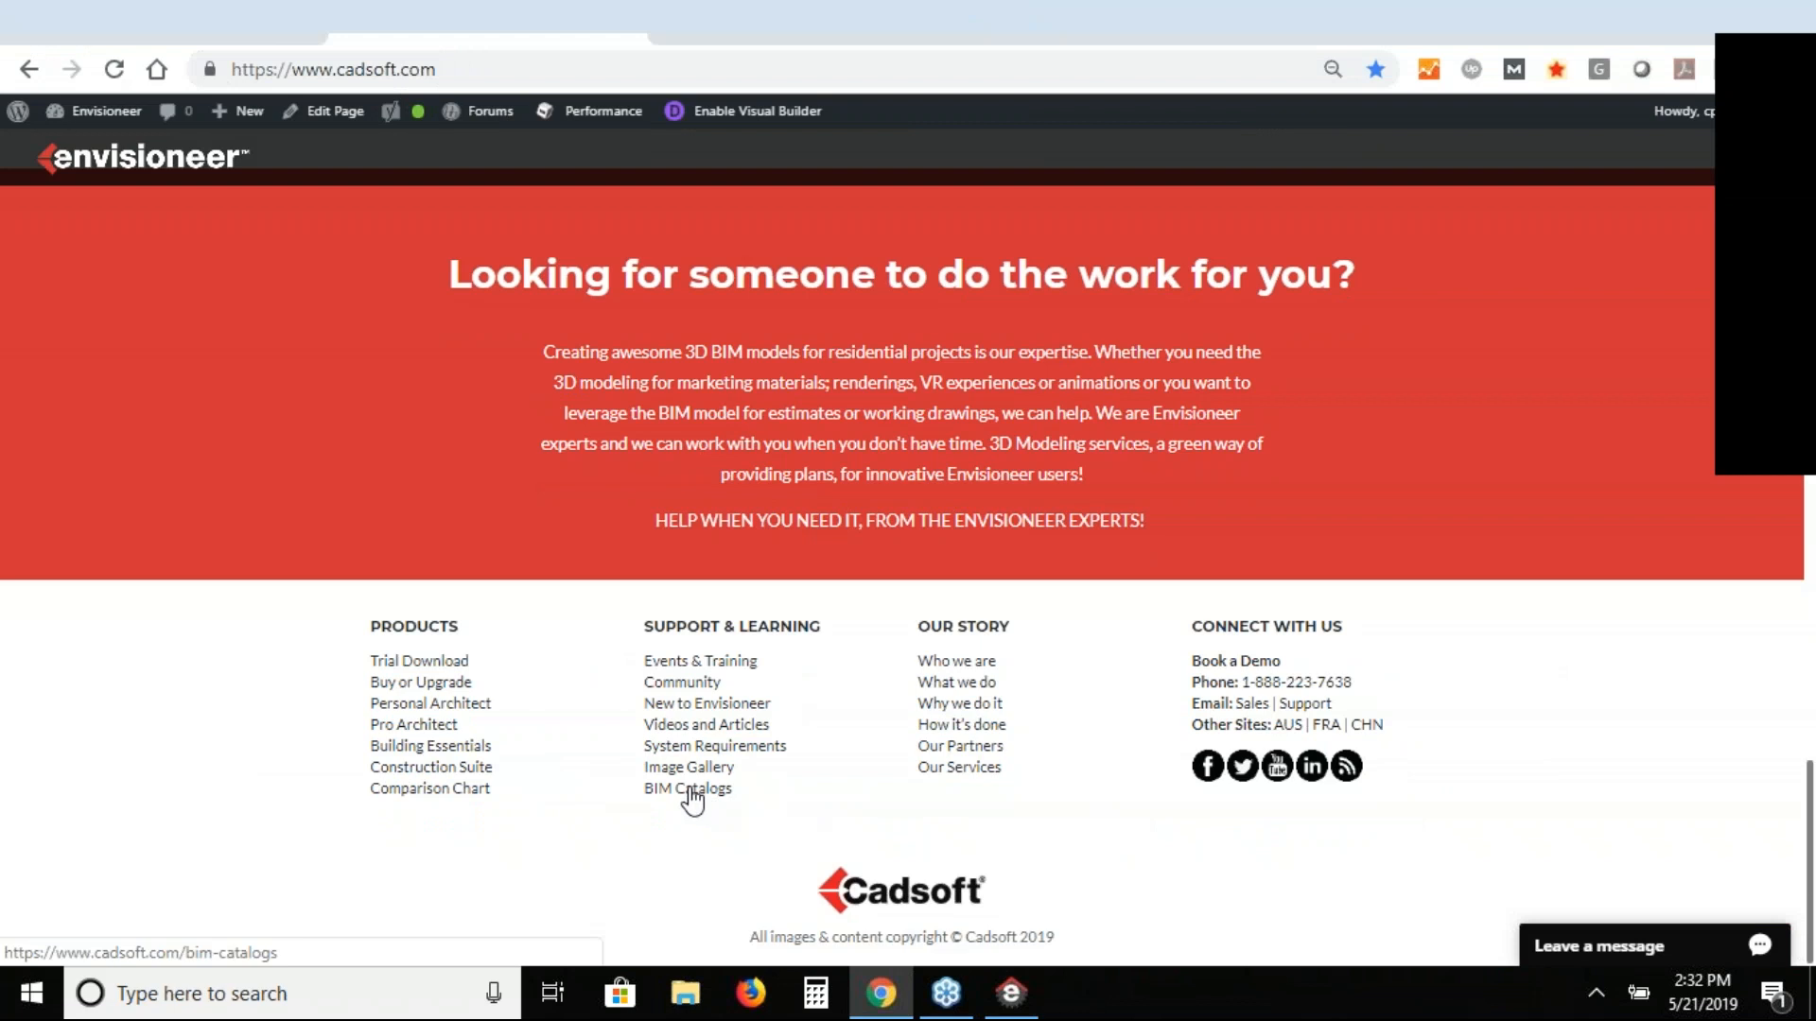
click(692, 793)
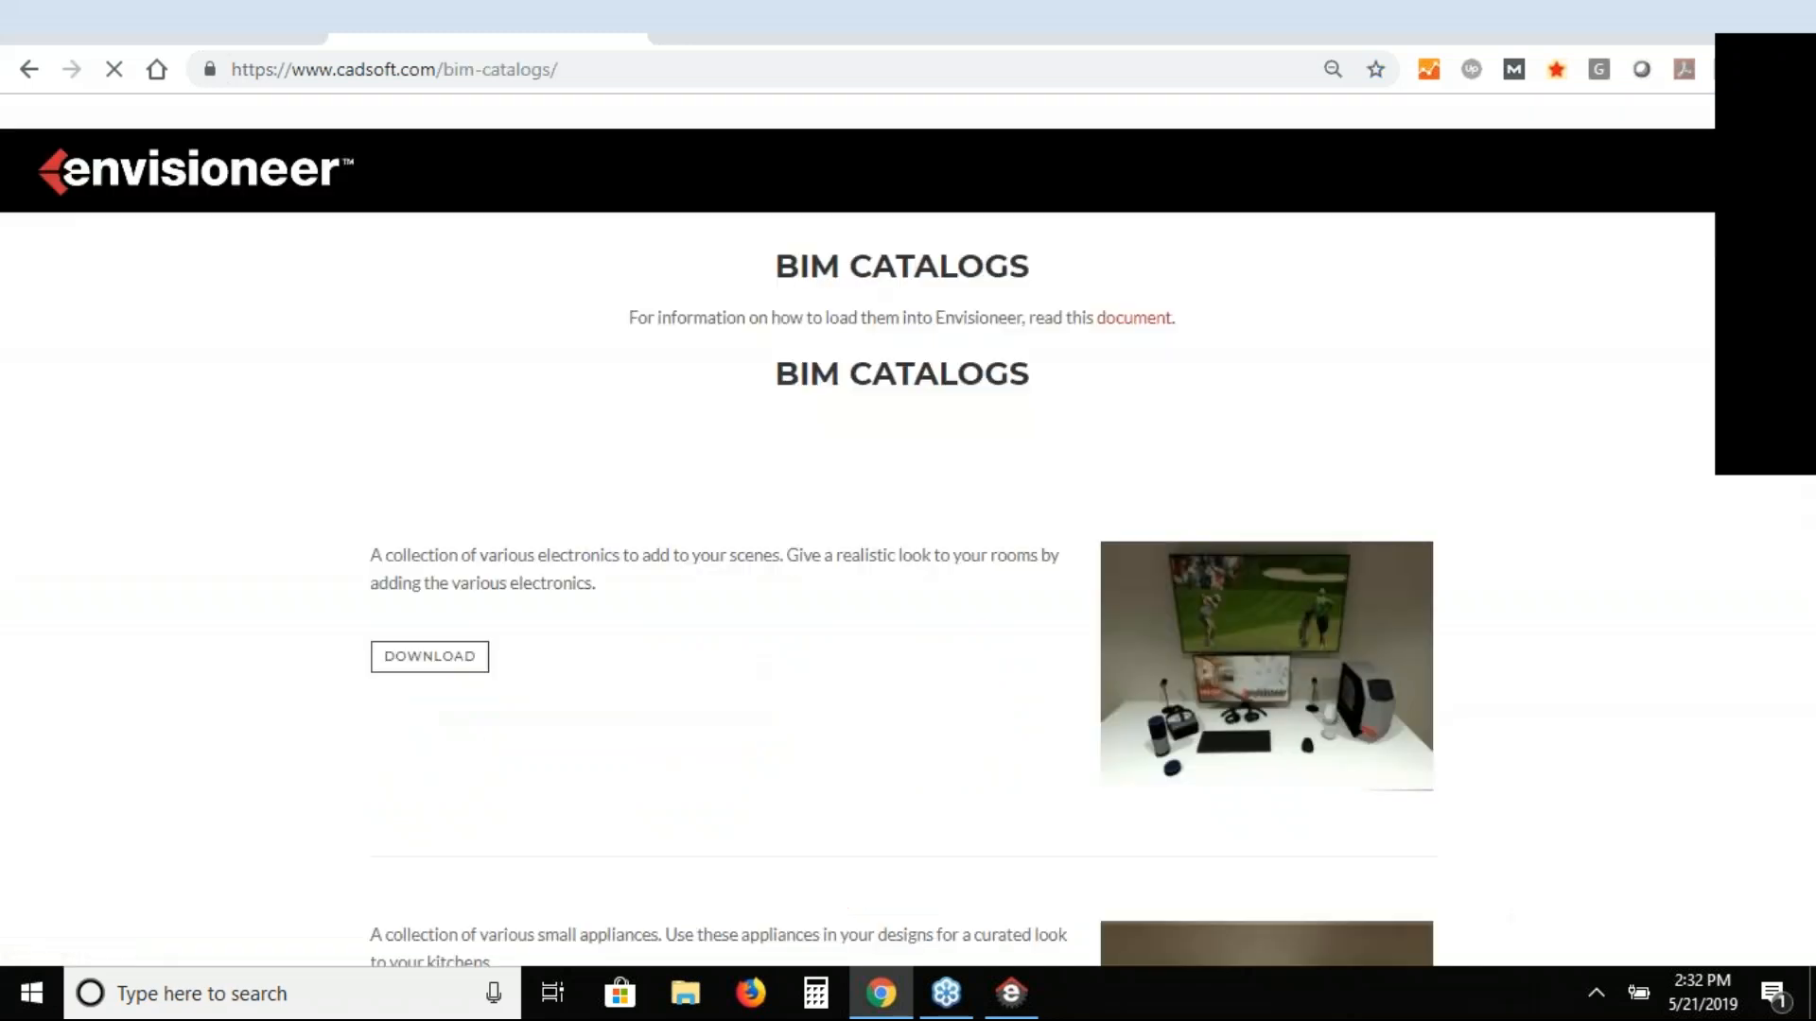
Step: Browse the downloadable manufacturer and bonus element collections on the BIM Catalogs page, and return to Envisioneer
scroll(865, 791, down, 6)
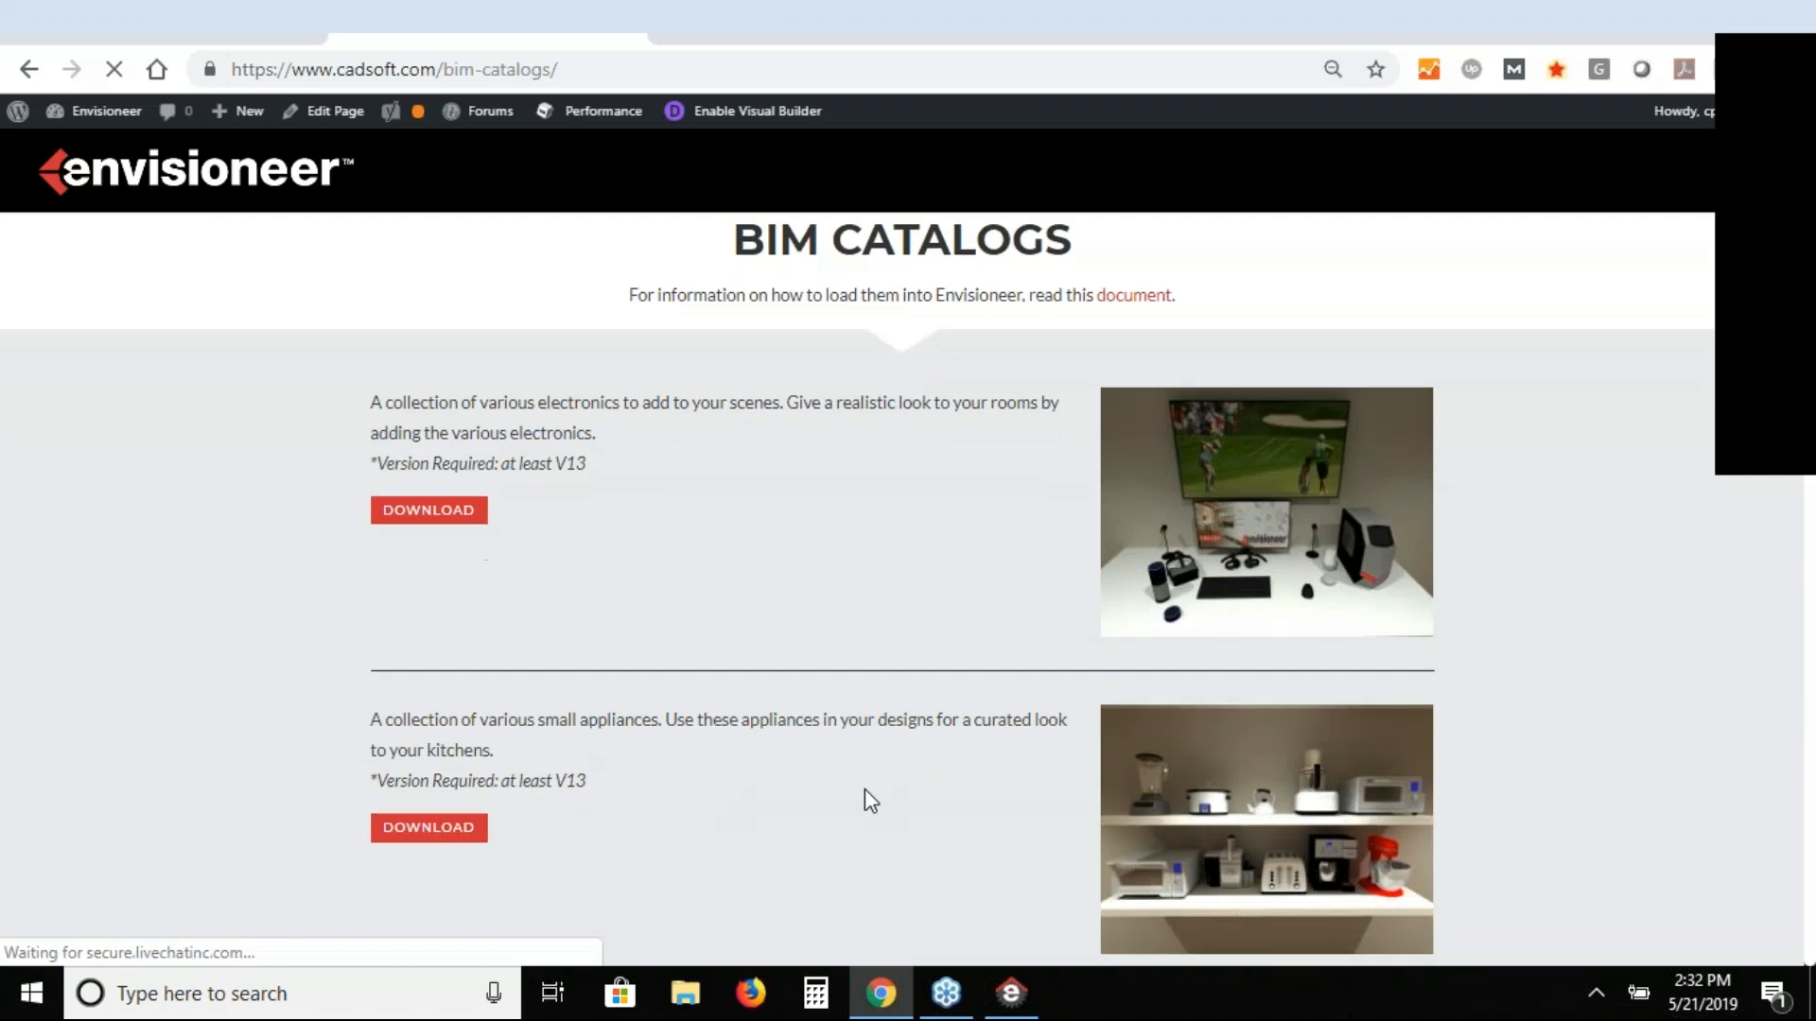
scroll(864, 791, down, 20)
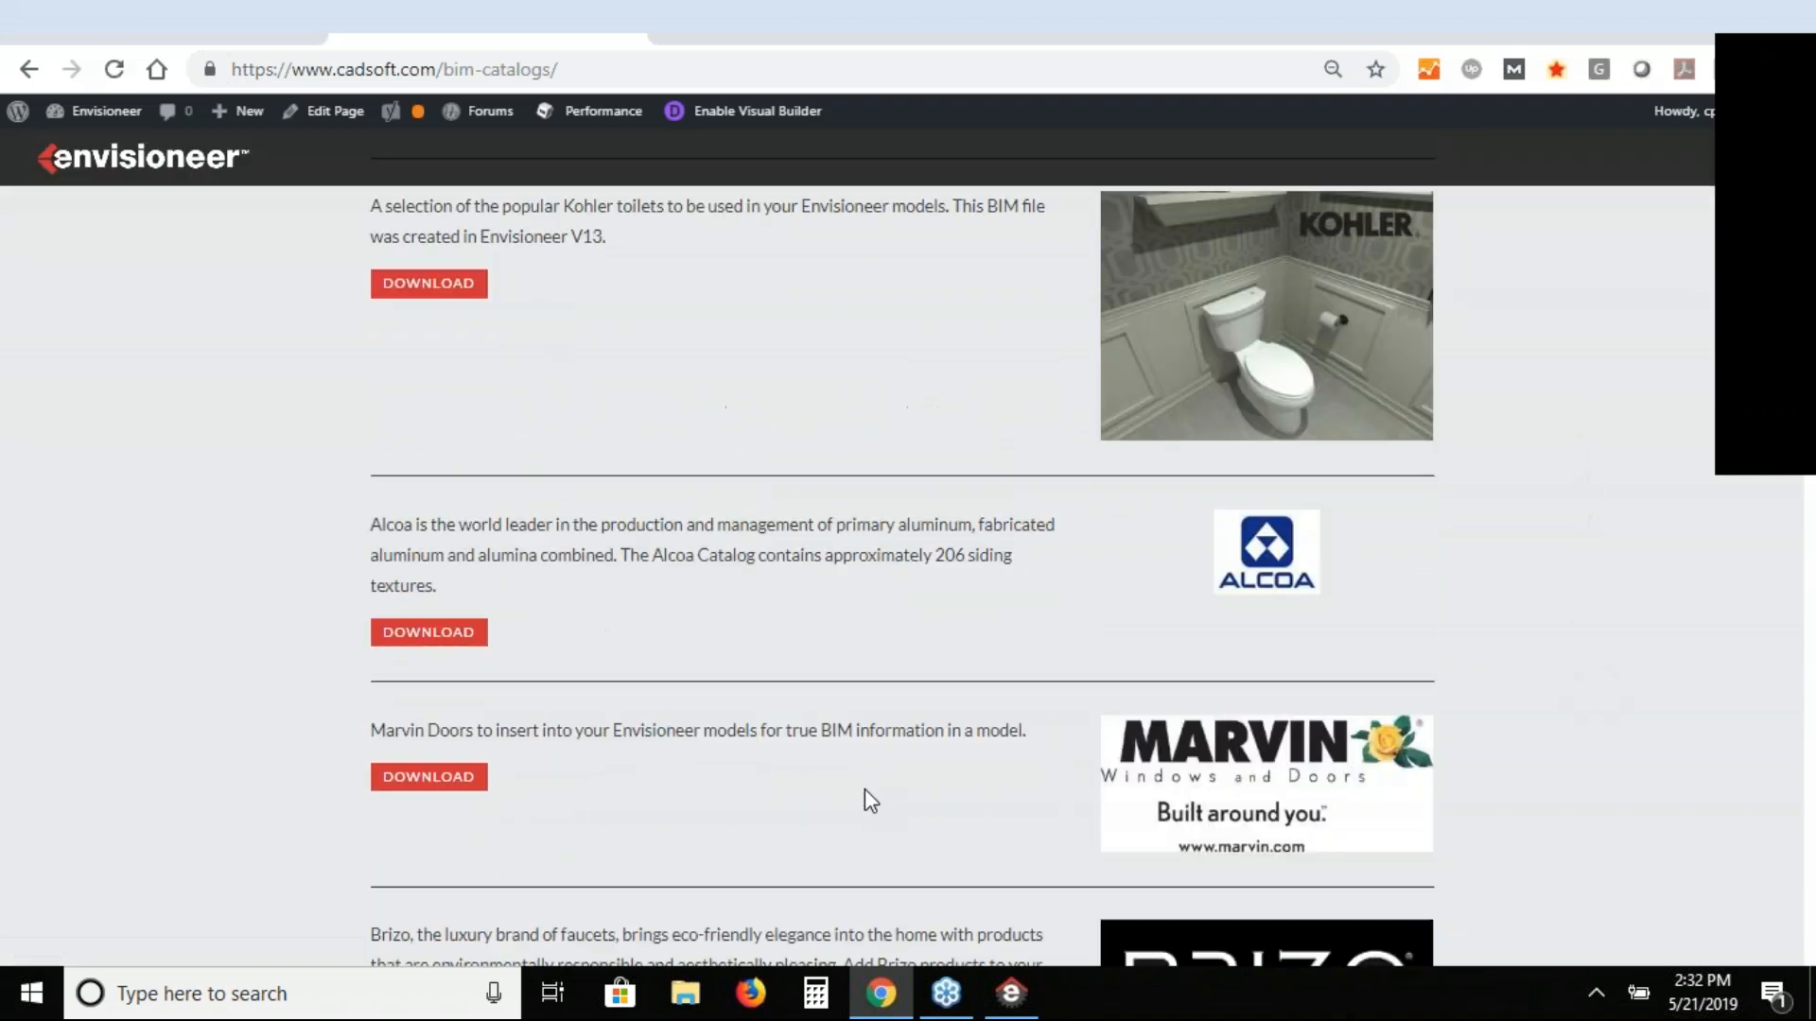
scroll(864, 791, down, 18)
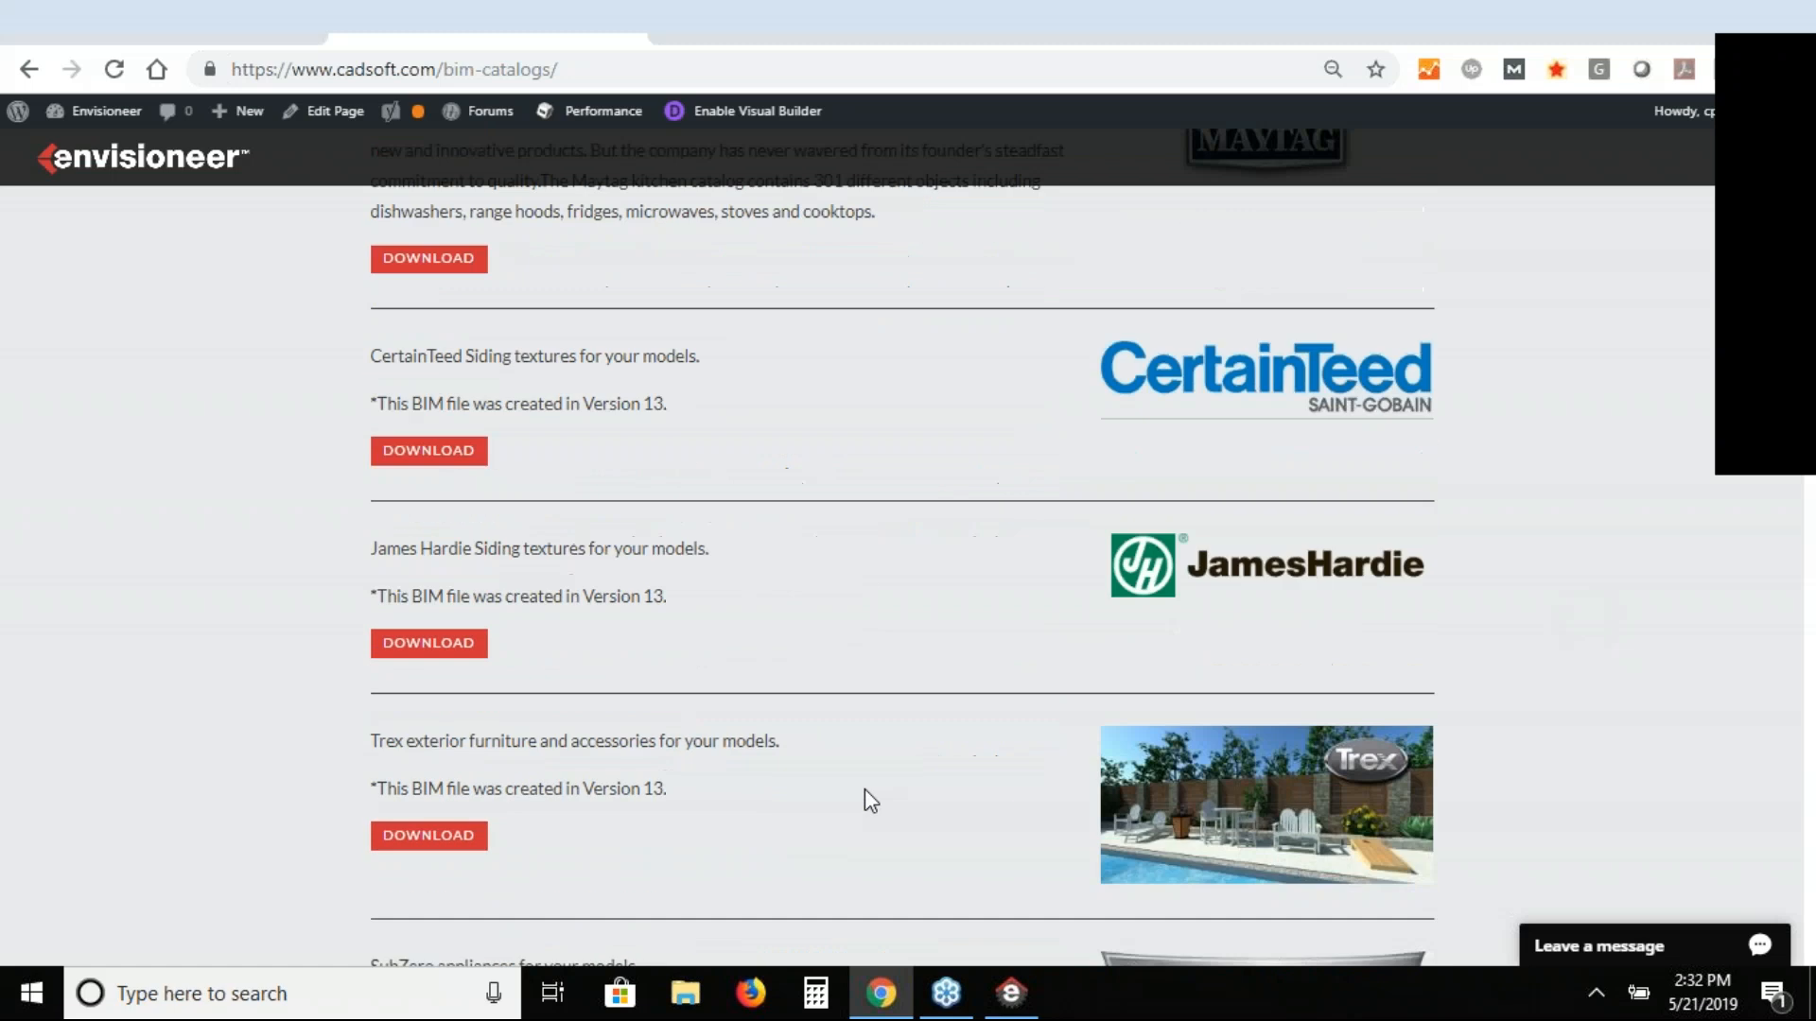
scroll(864, 791, down, 18)
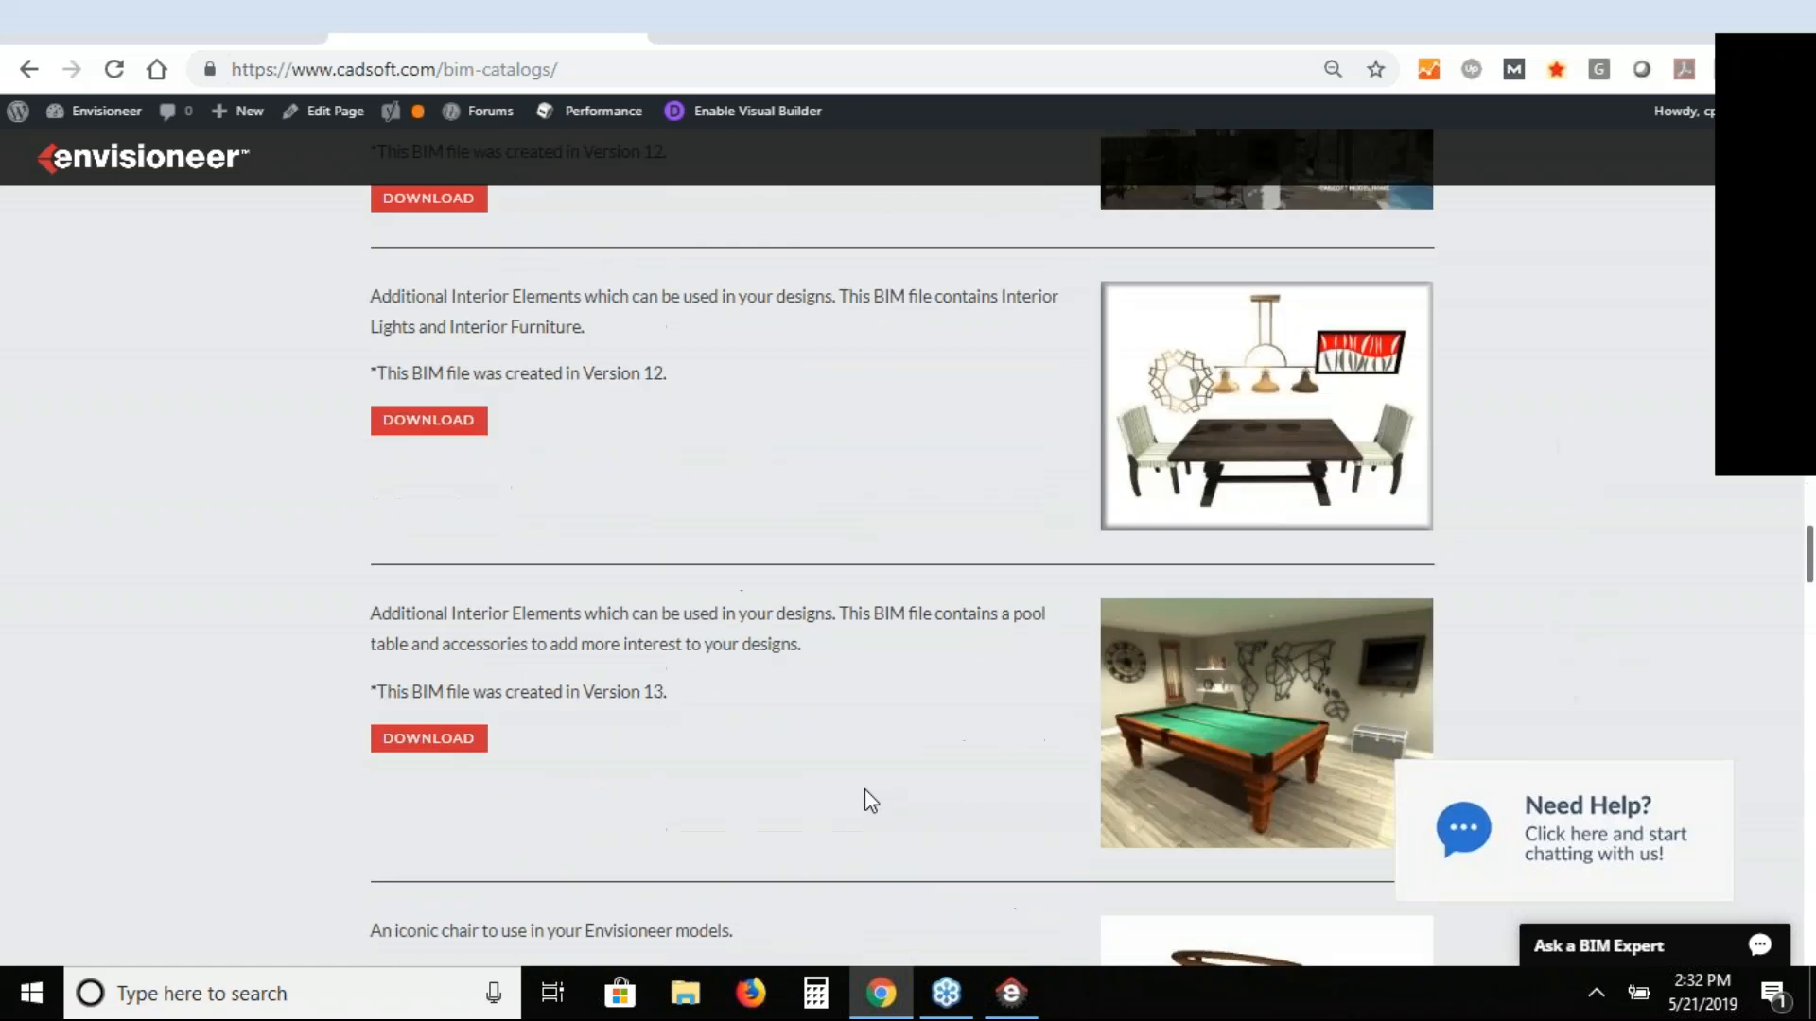
scroll(865, 801, down, 10)
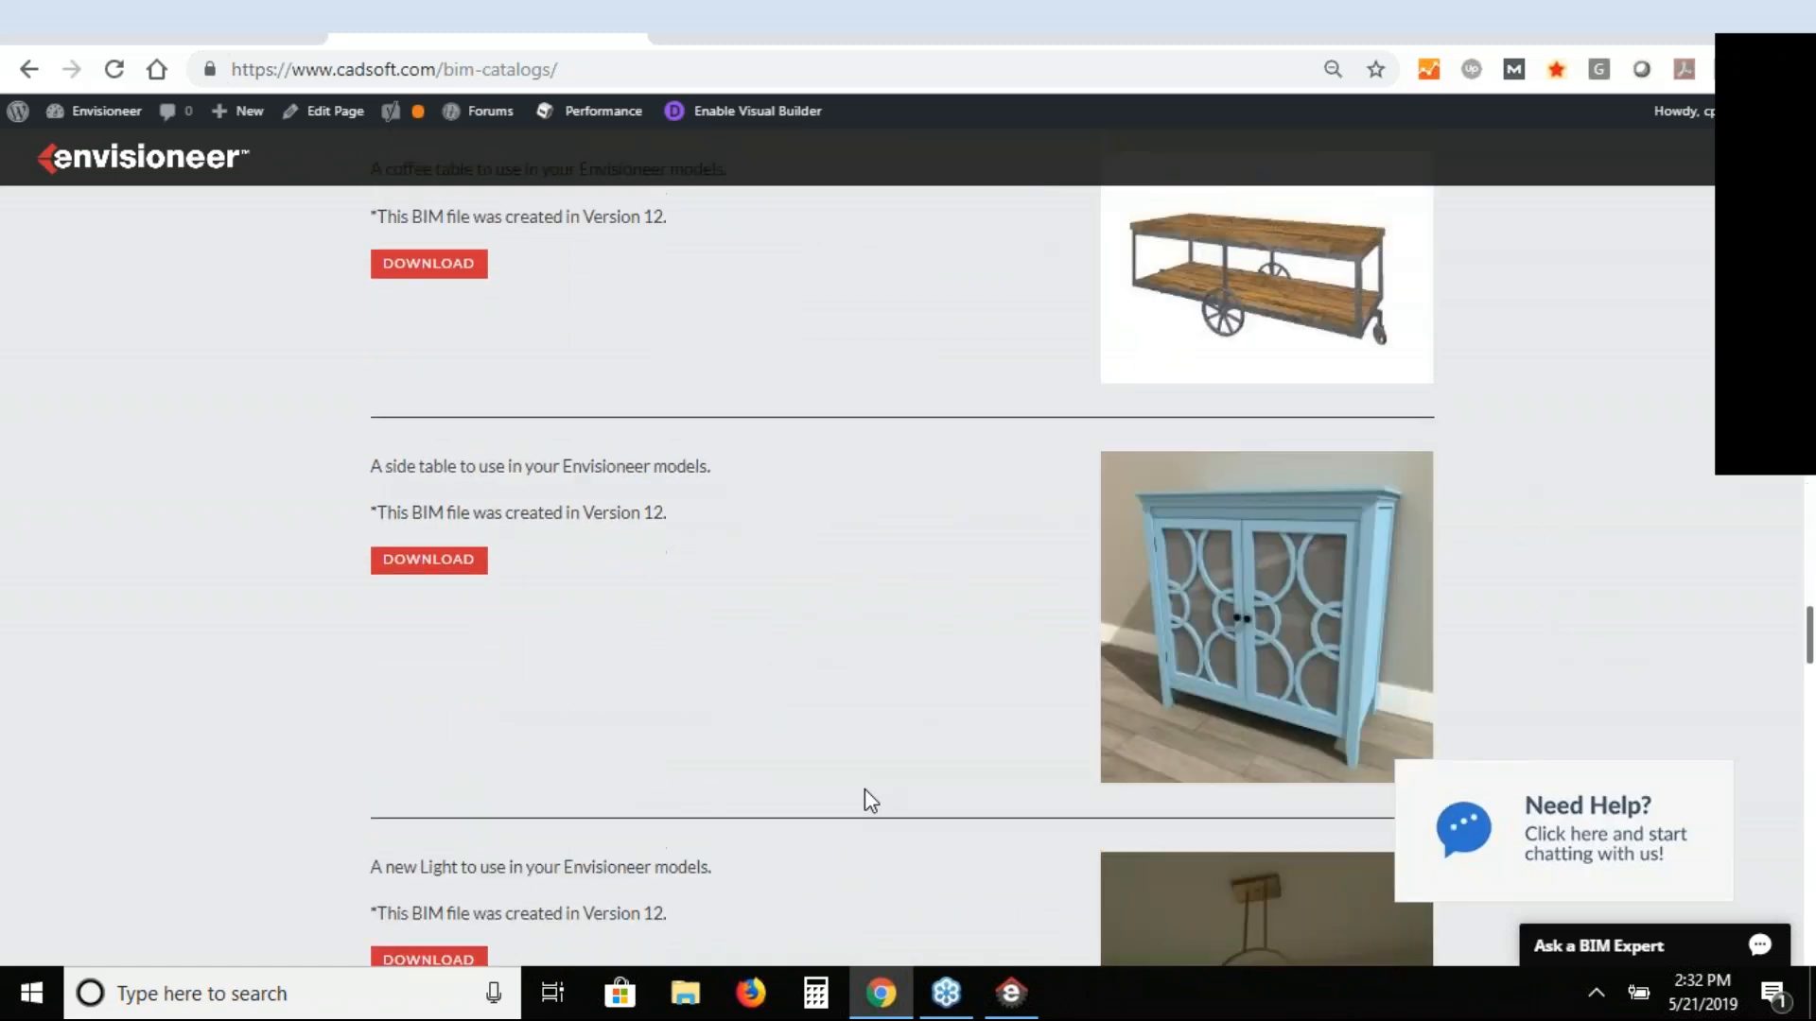
scroll(865, 790, down, 10)
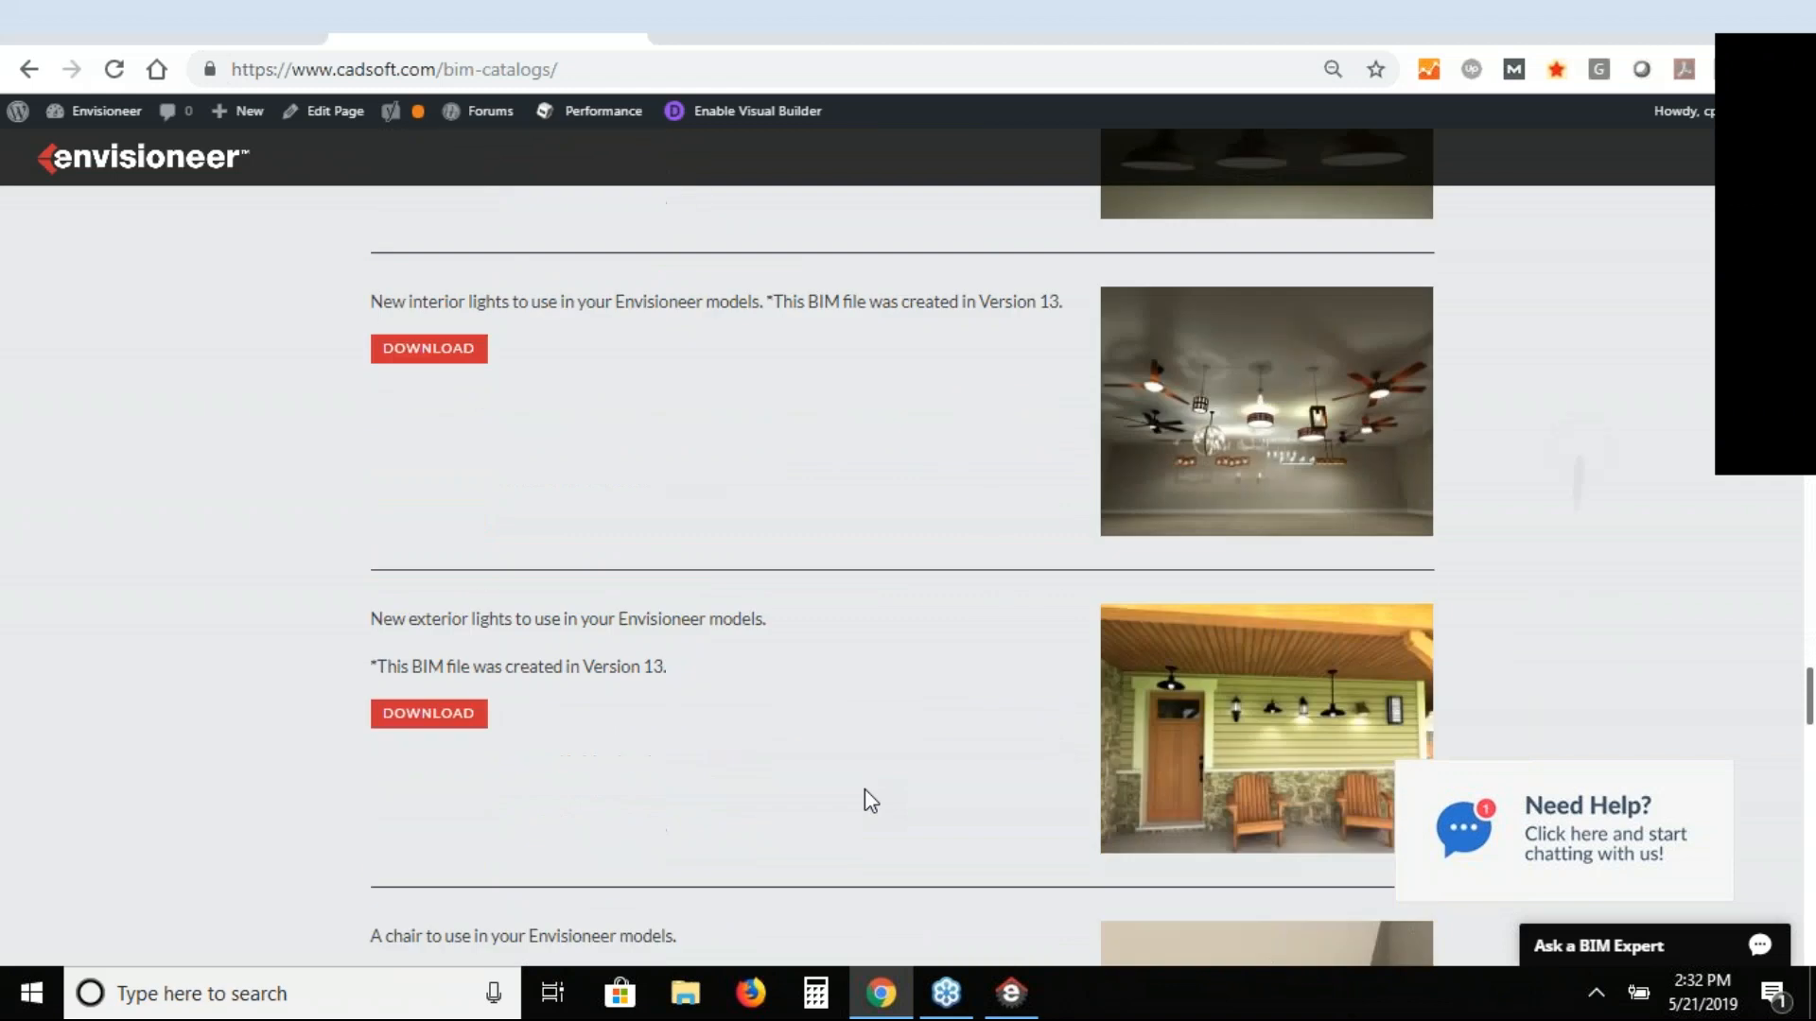
scroll(864, 788, down, 12)
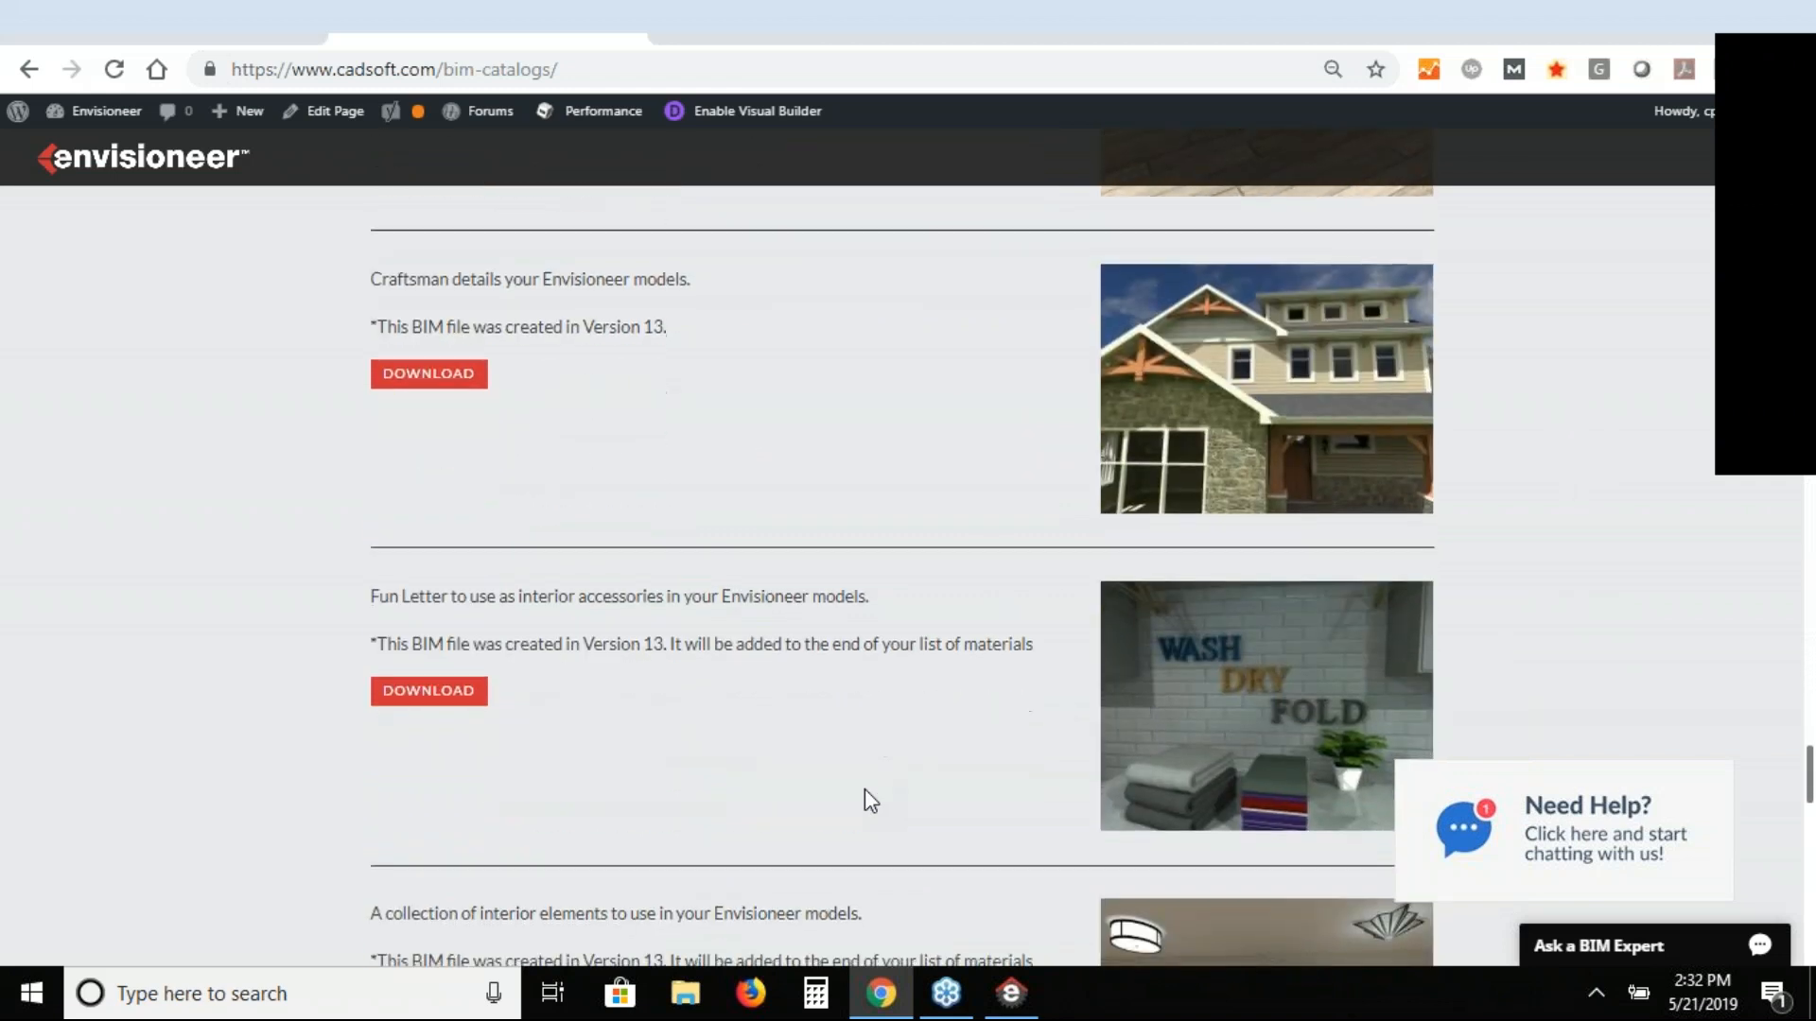
scroll(865, 788, down, 10)
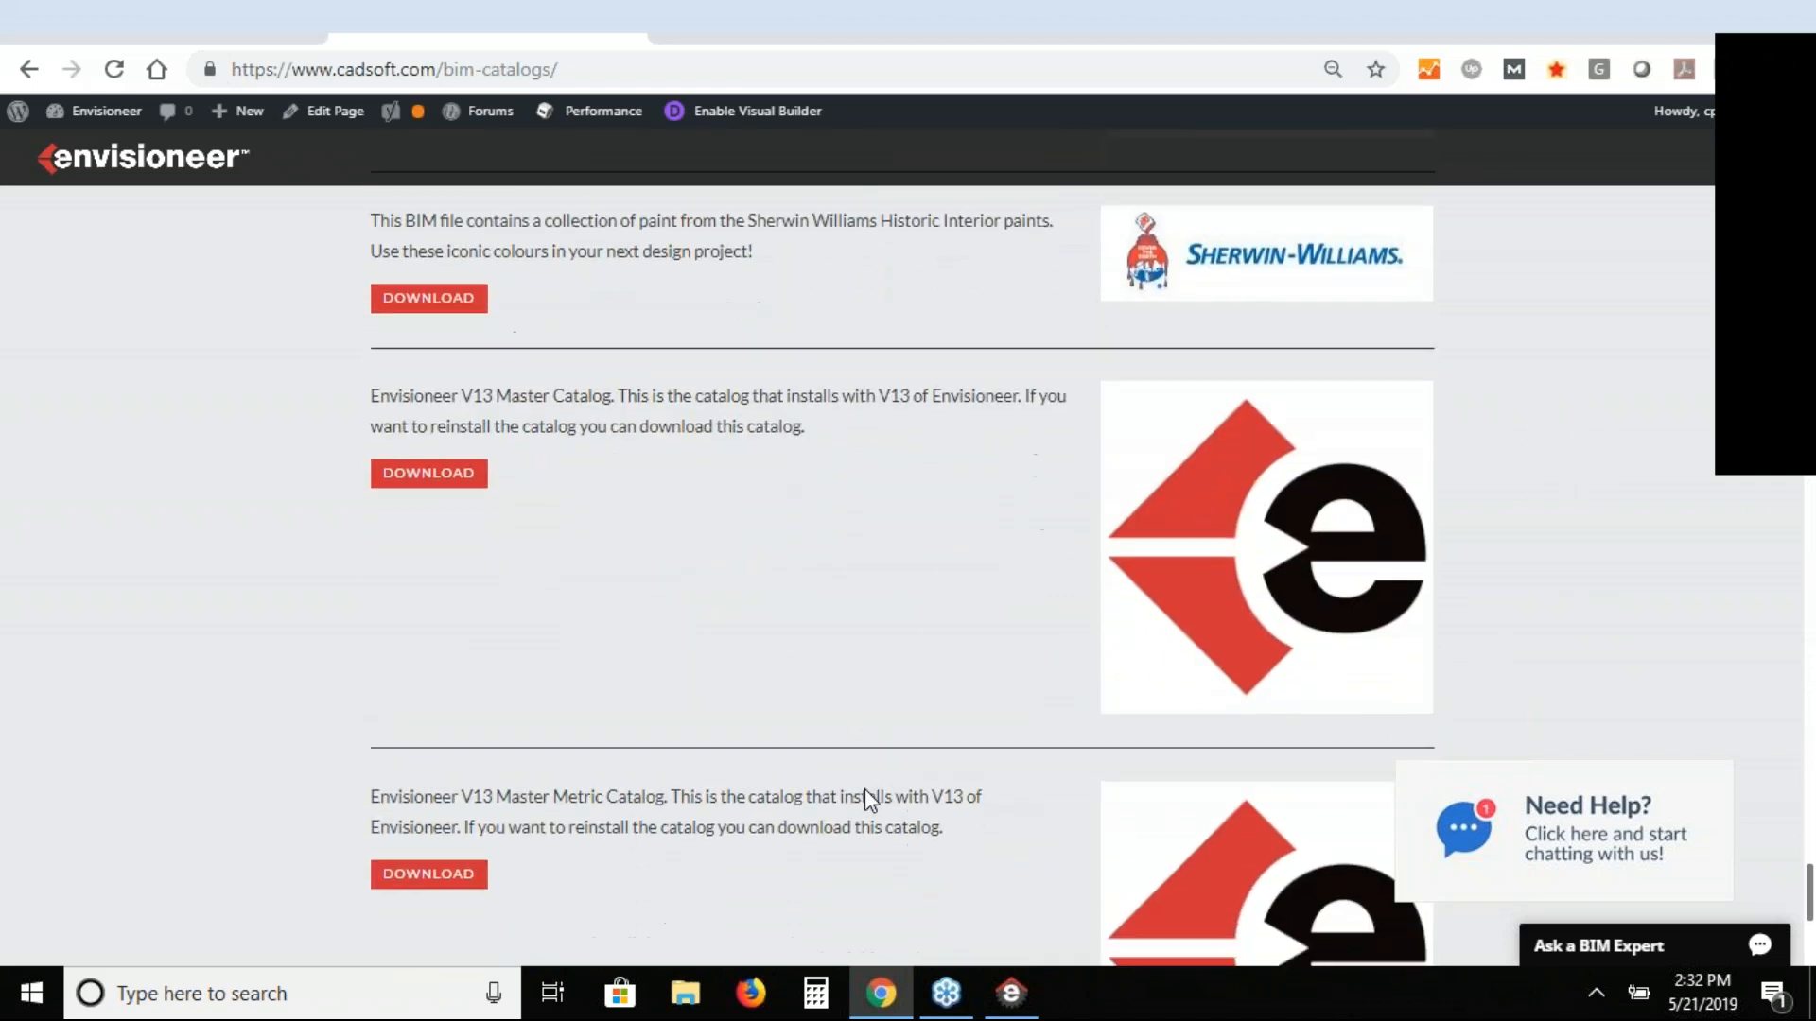
scroll(865, 791, up, 18)
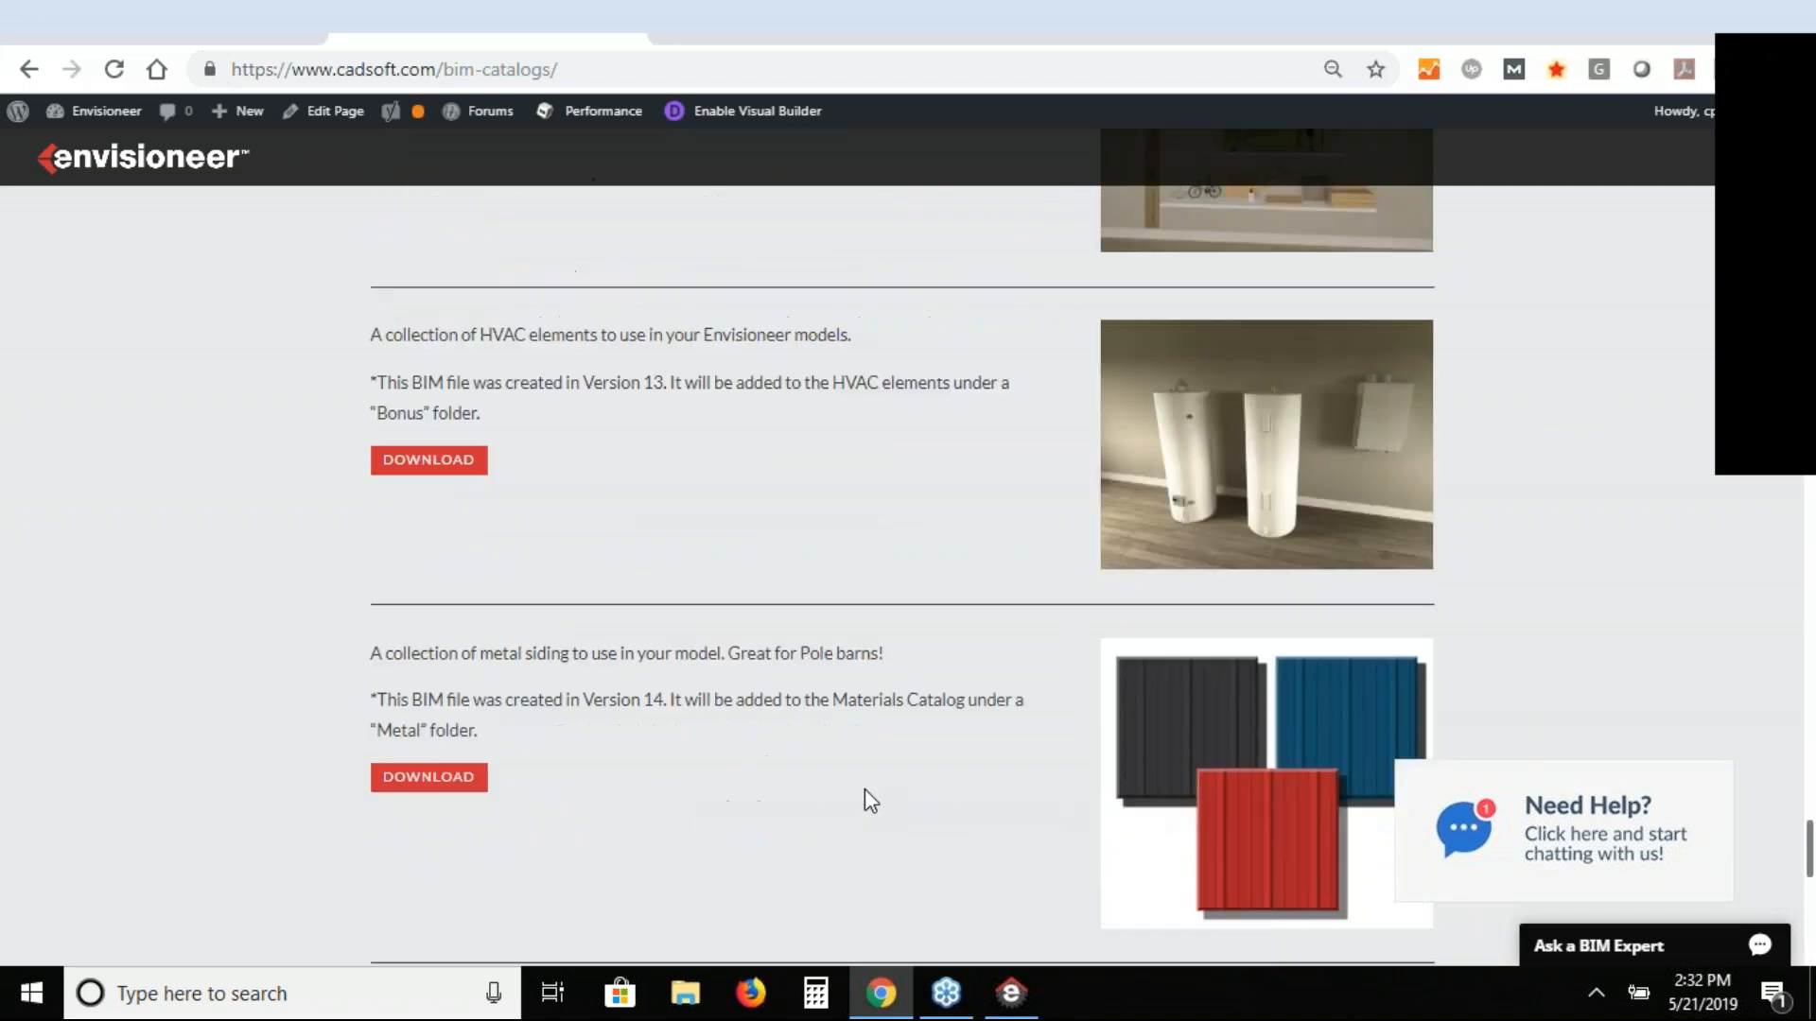
scroll(864, 789, up, 15)
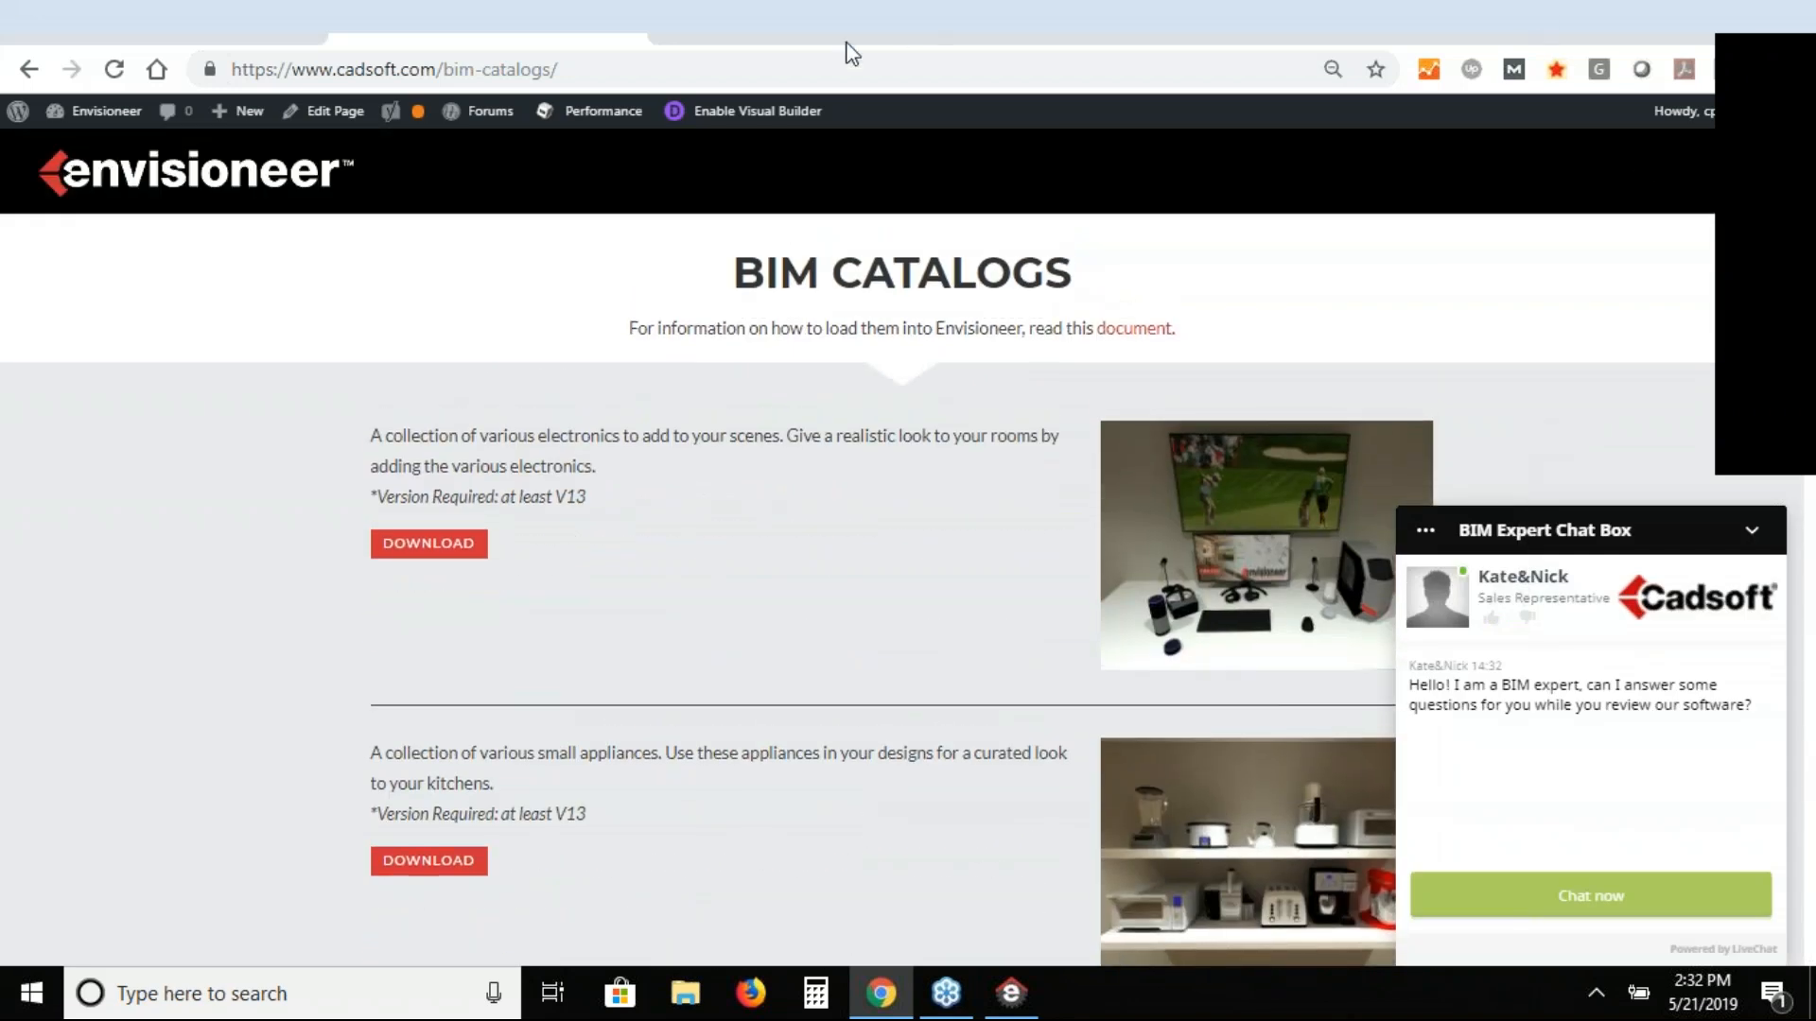
click(1033, 1003)
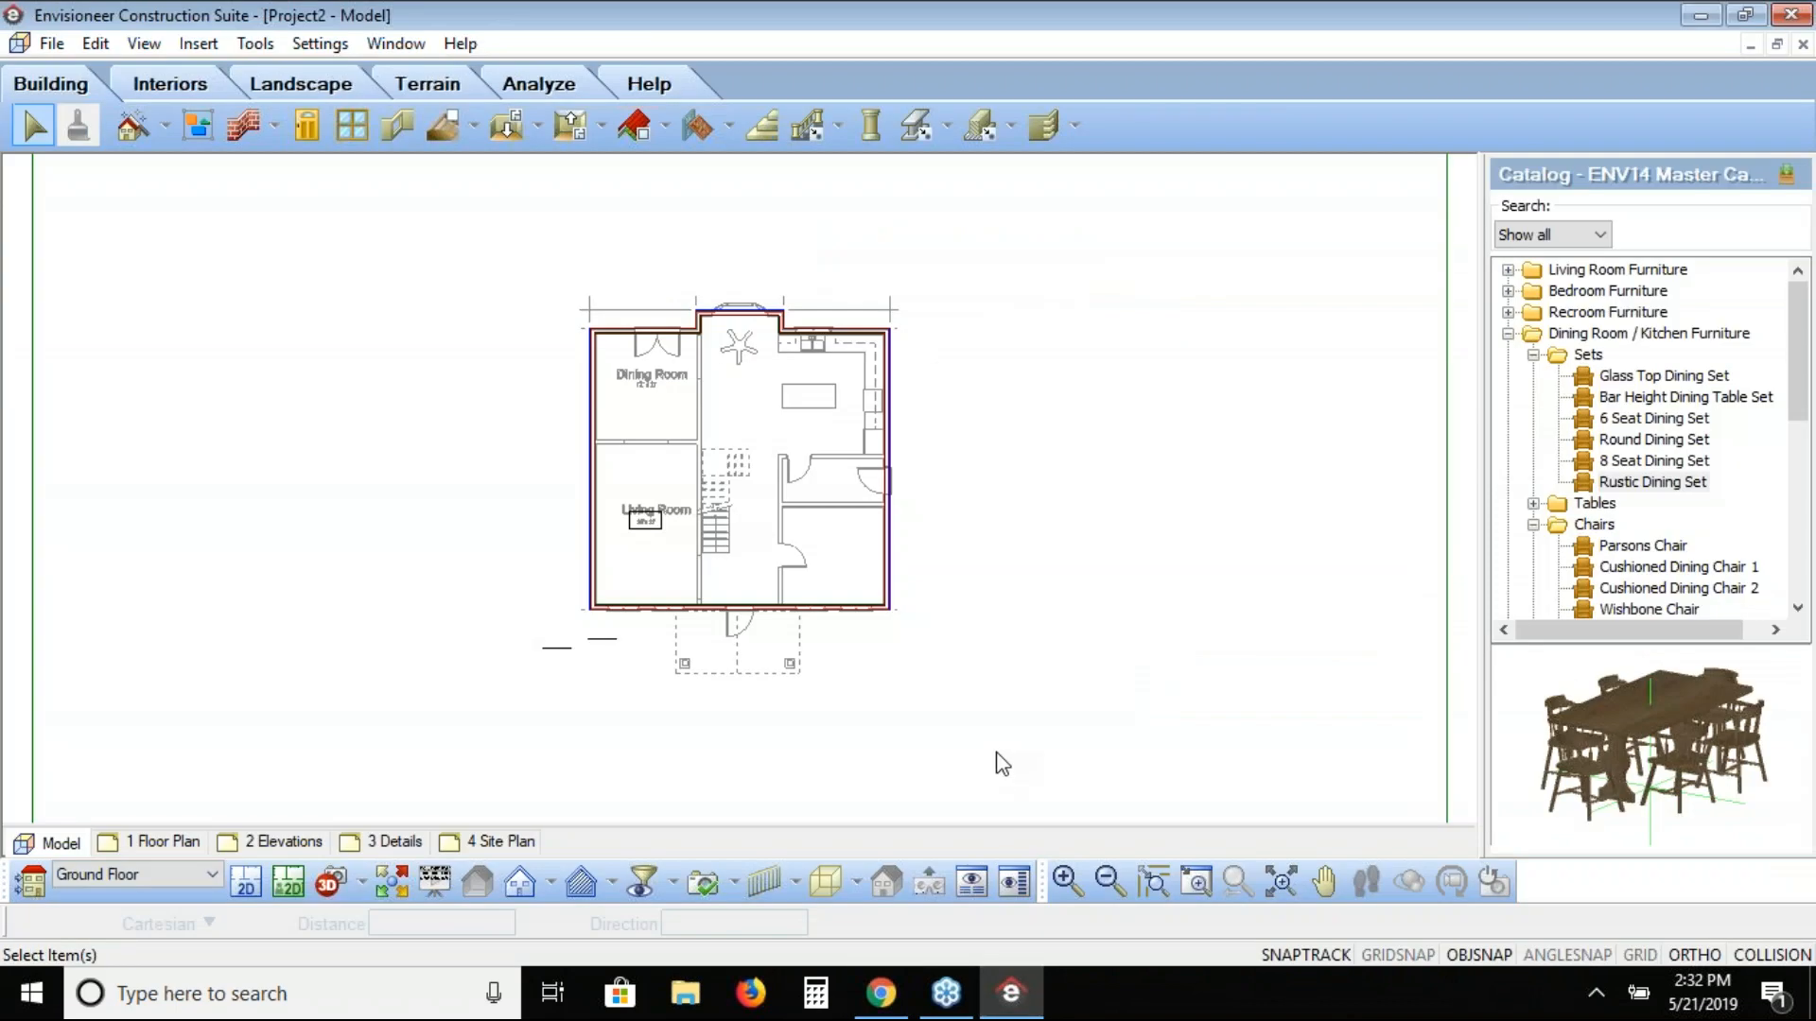
Step: Calculate the building's footprint area per floor with the Area/Perimeter Calculator and close the calculator
click(52, 44)
mouse_move(87, 440)
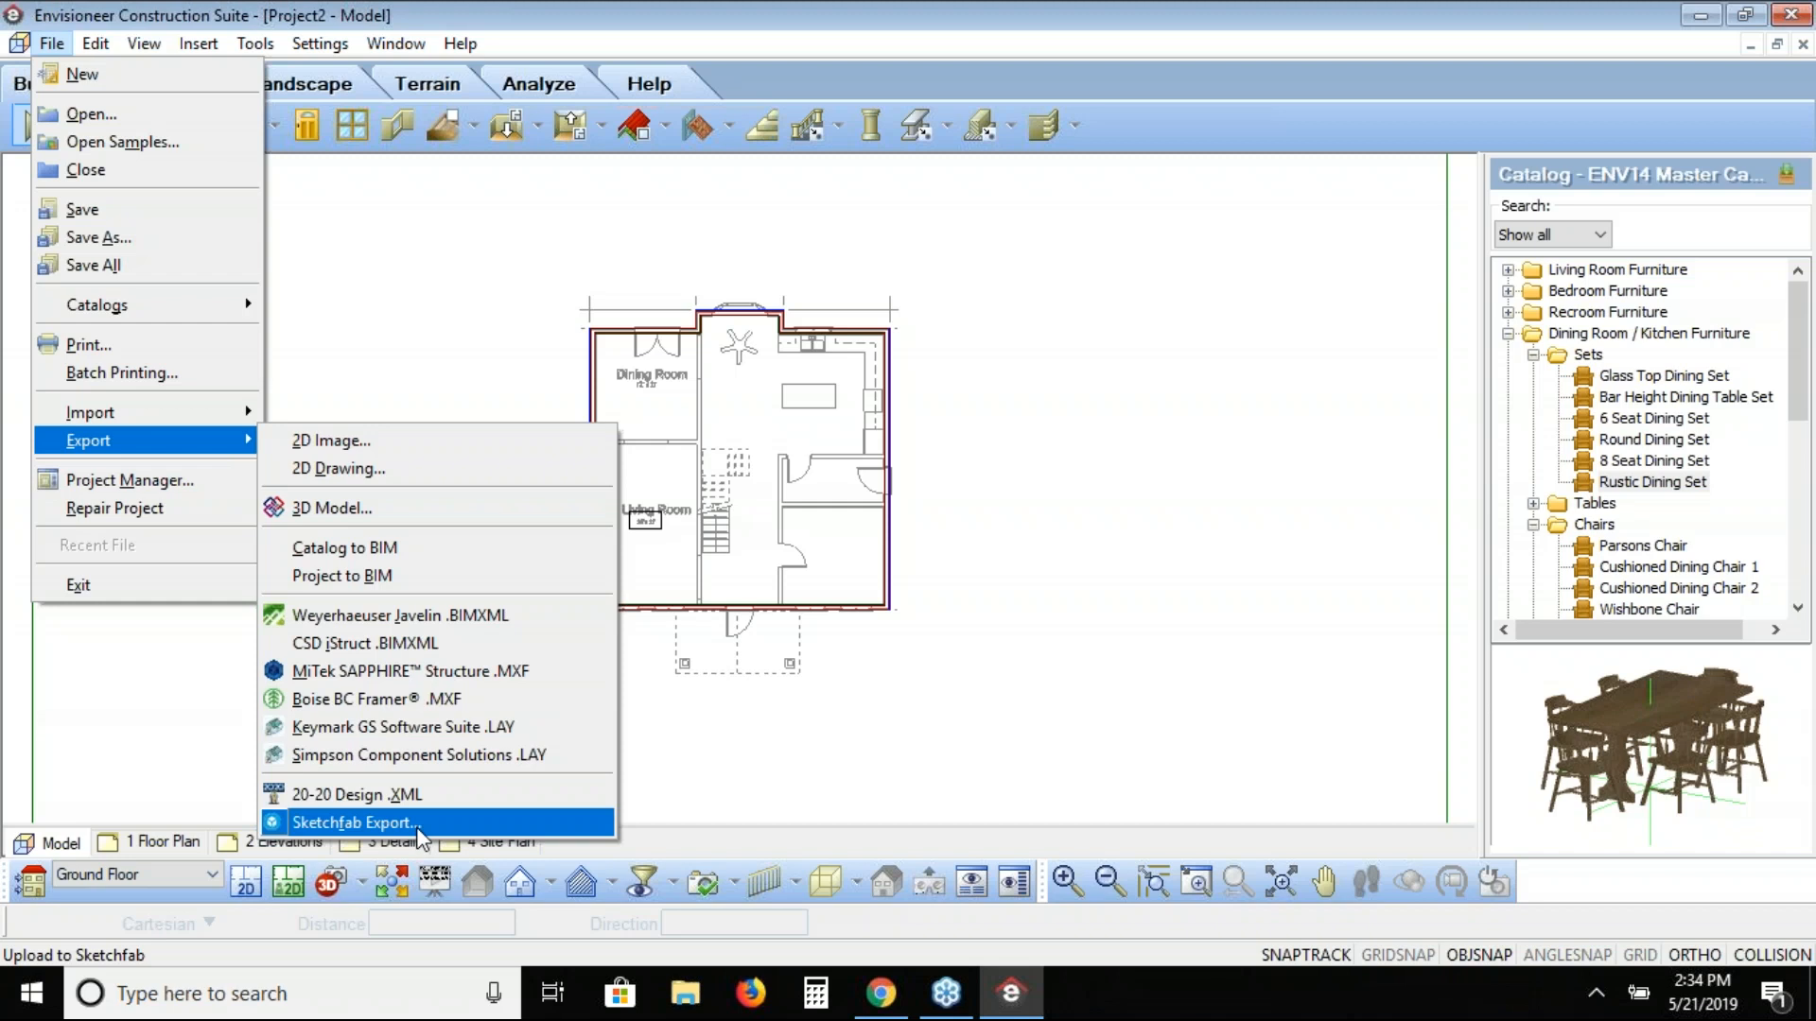
mouse_move(243, 43)
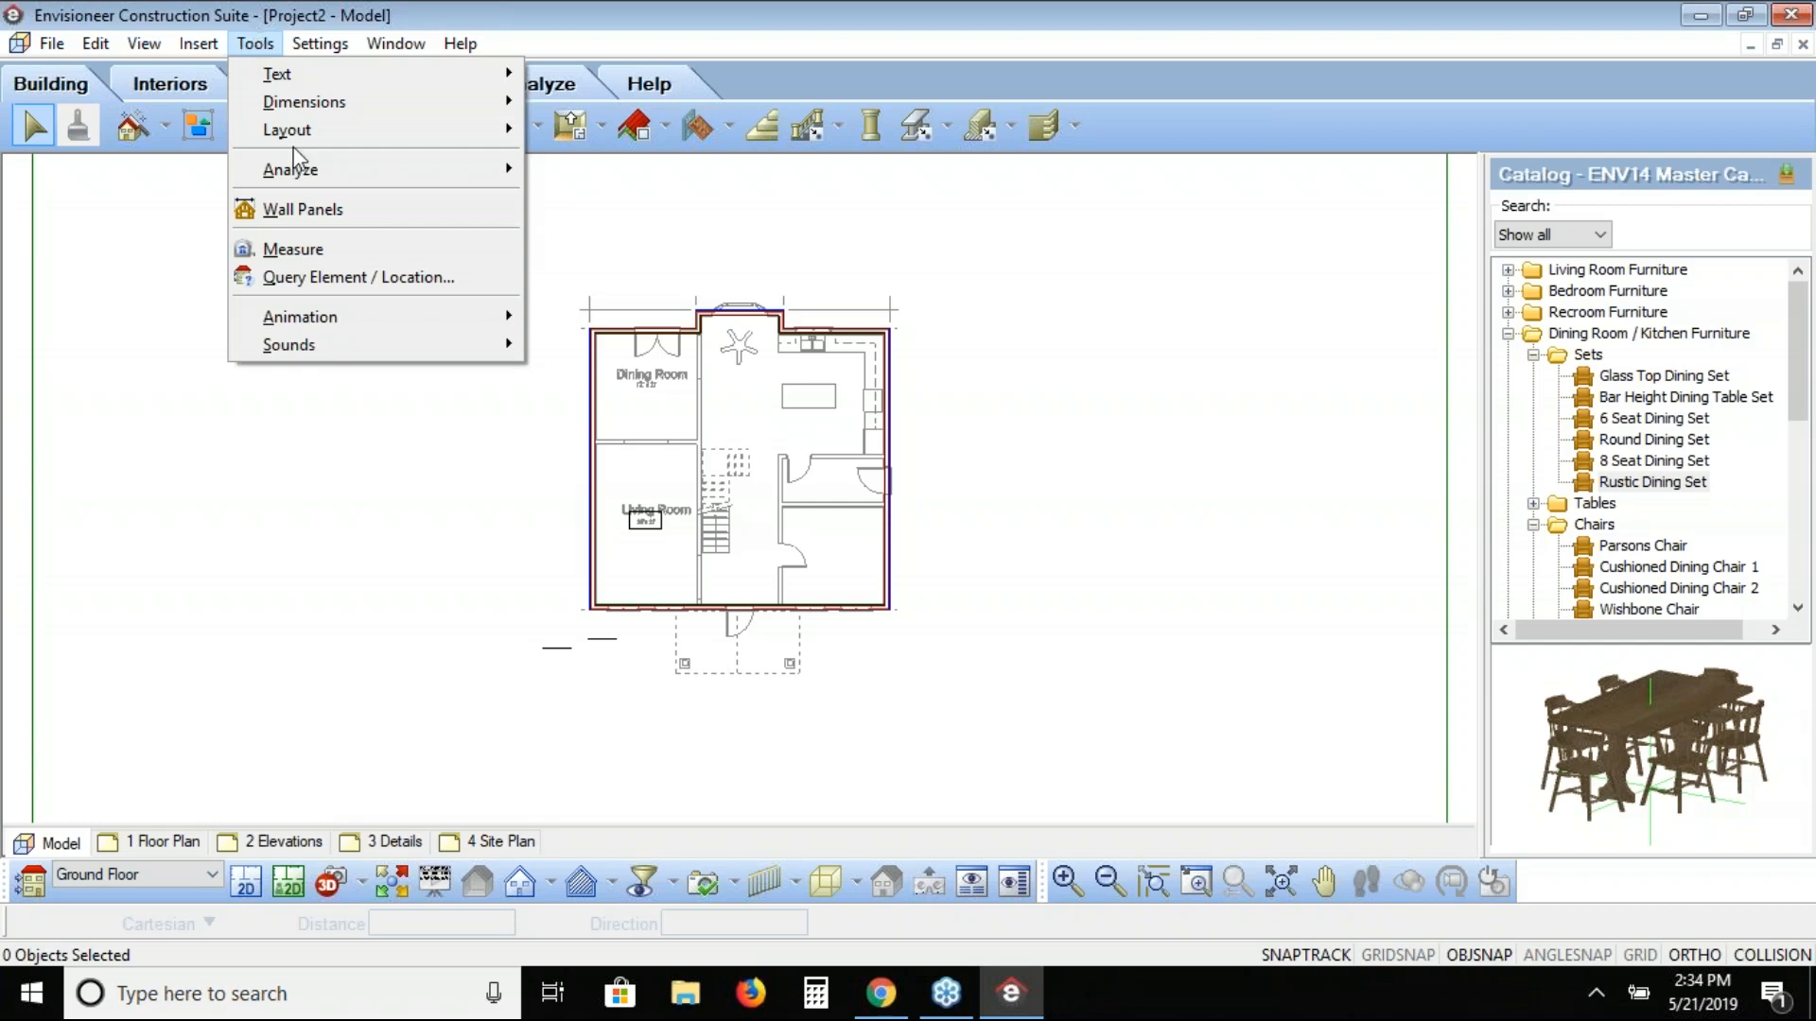
mouse_move(302, 176)
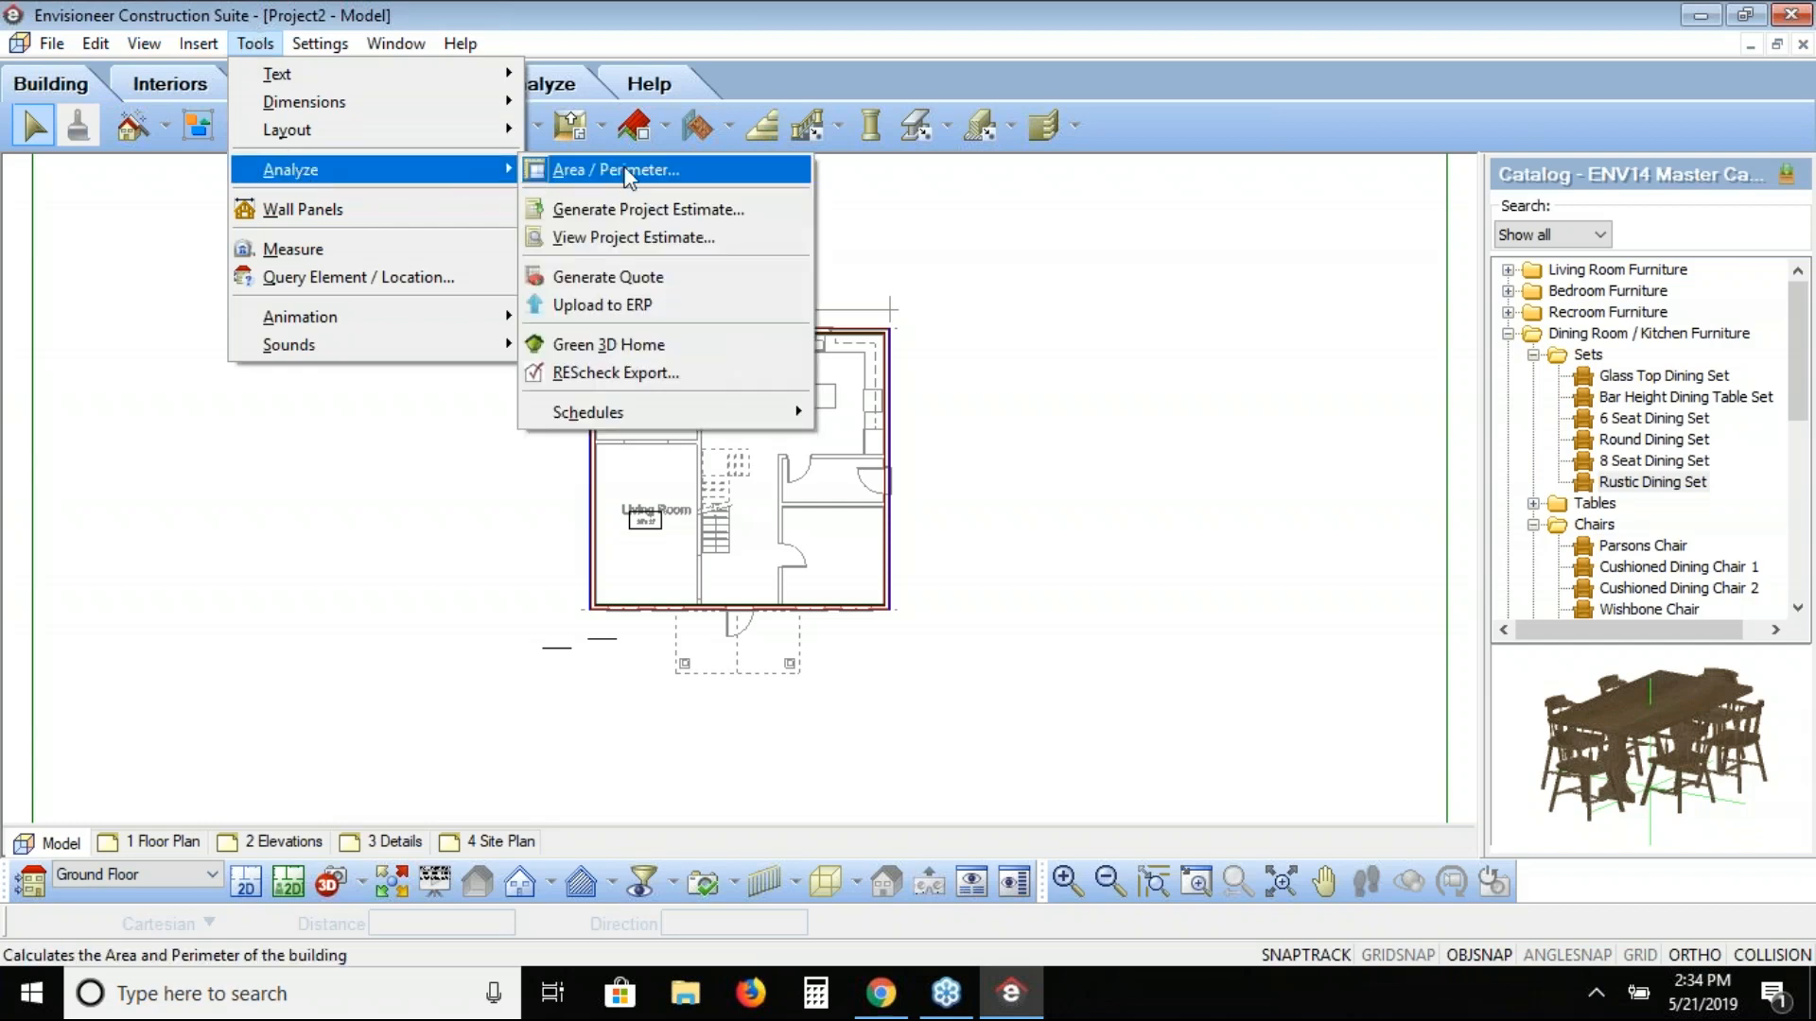
click(675, 174)
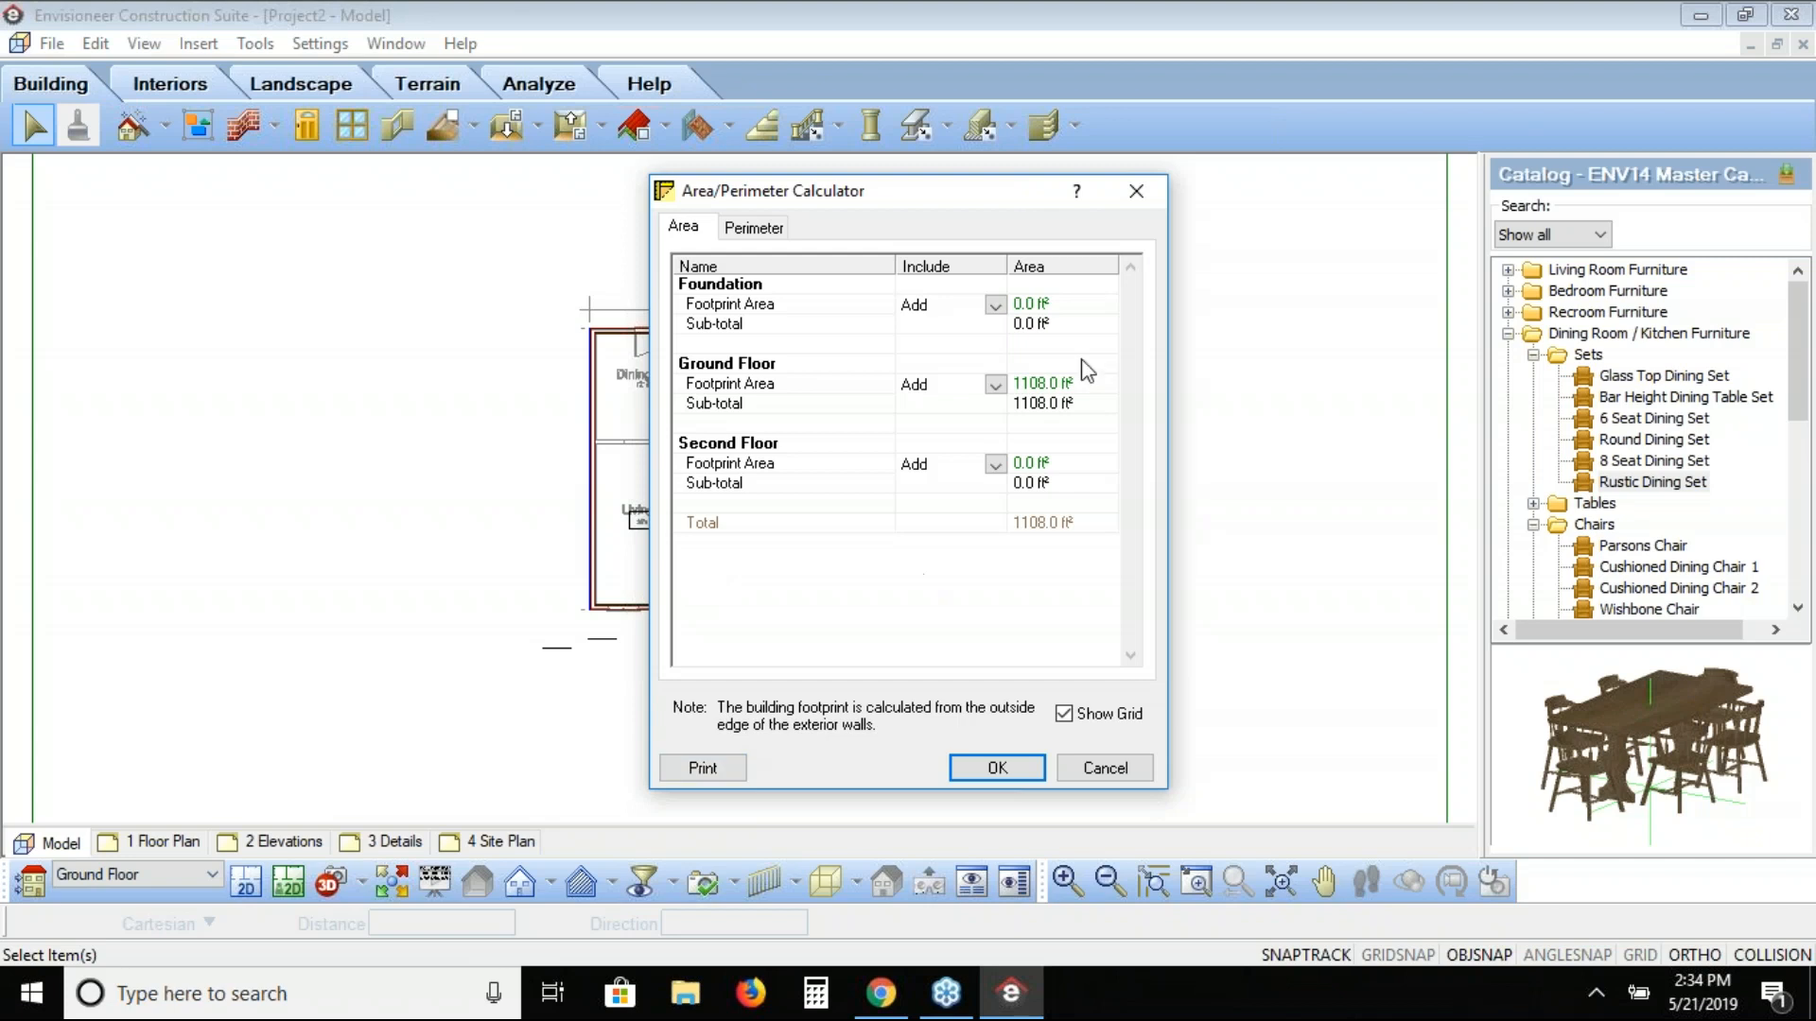
click(1136, 190)
Step: Generate a project estimate and view its quantity report in the Excel XLS and BuilderTREND Link formats
click(254, 44)
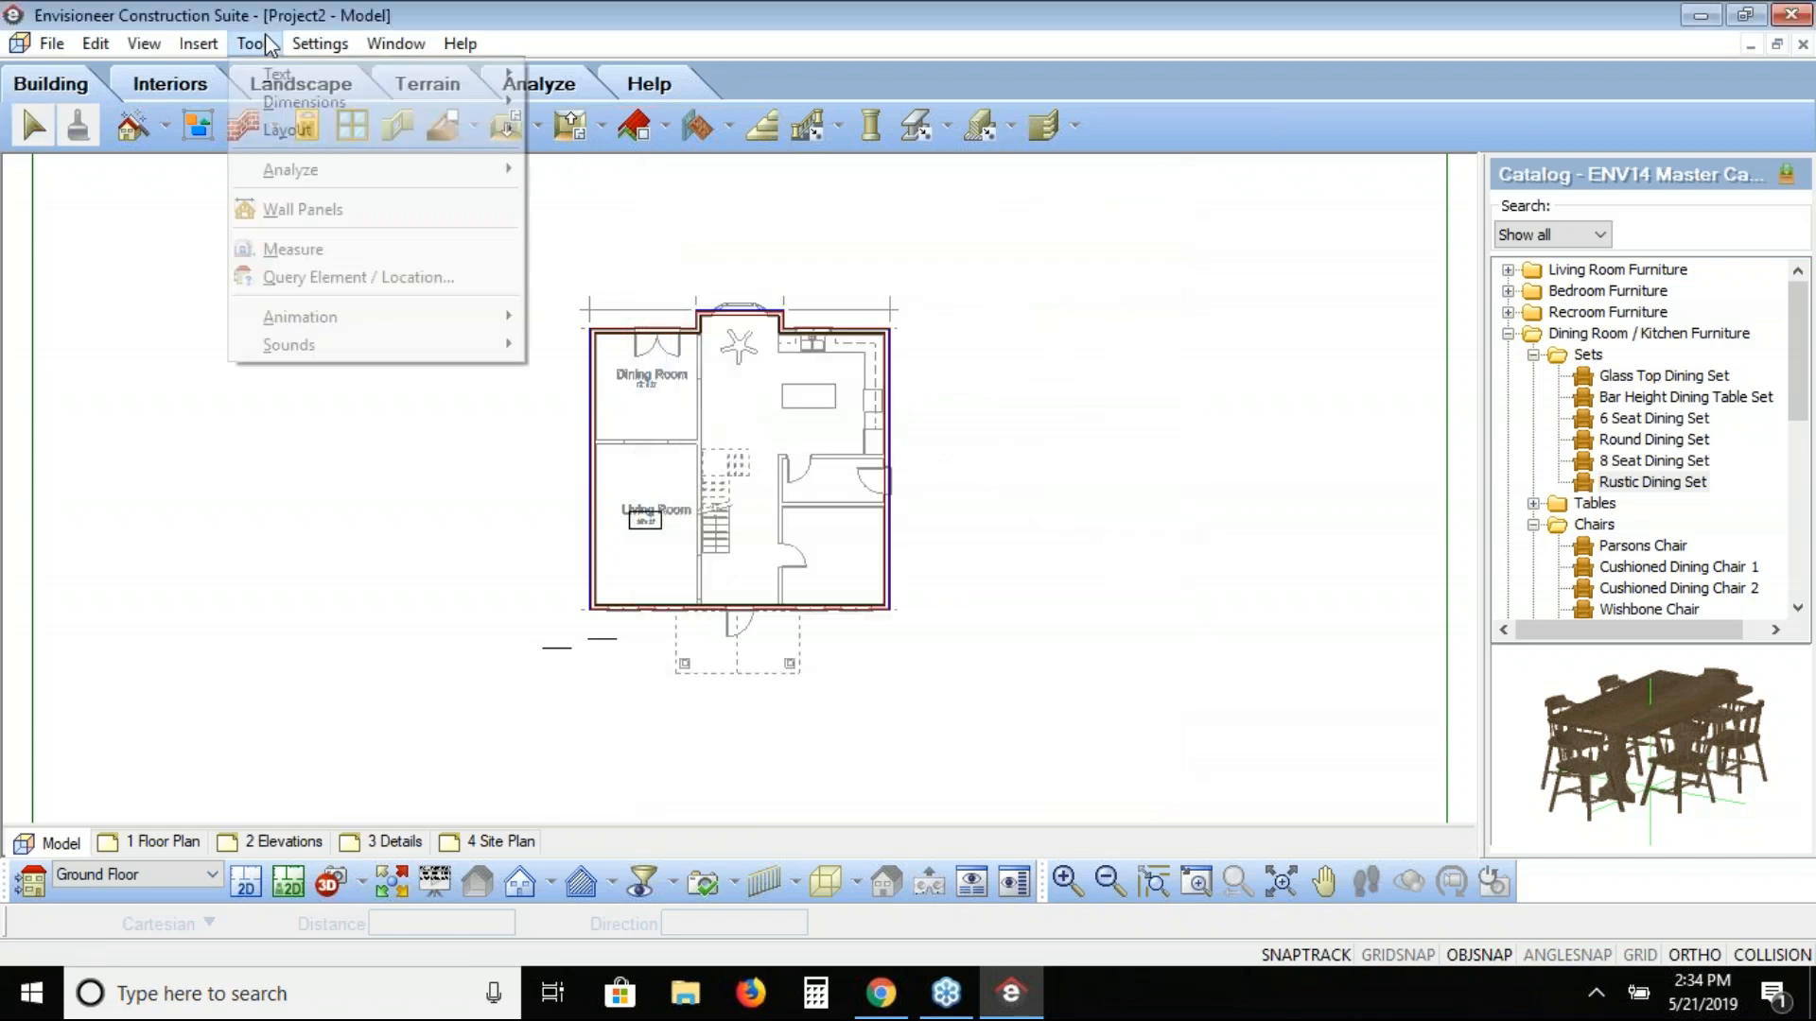
mouse_move(301, 173)
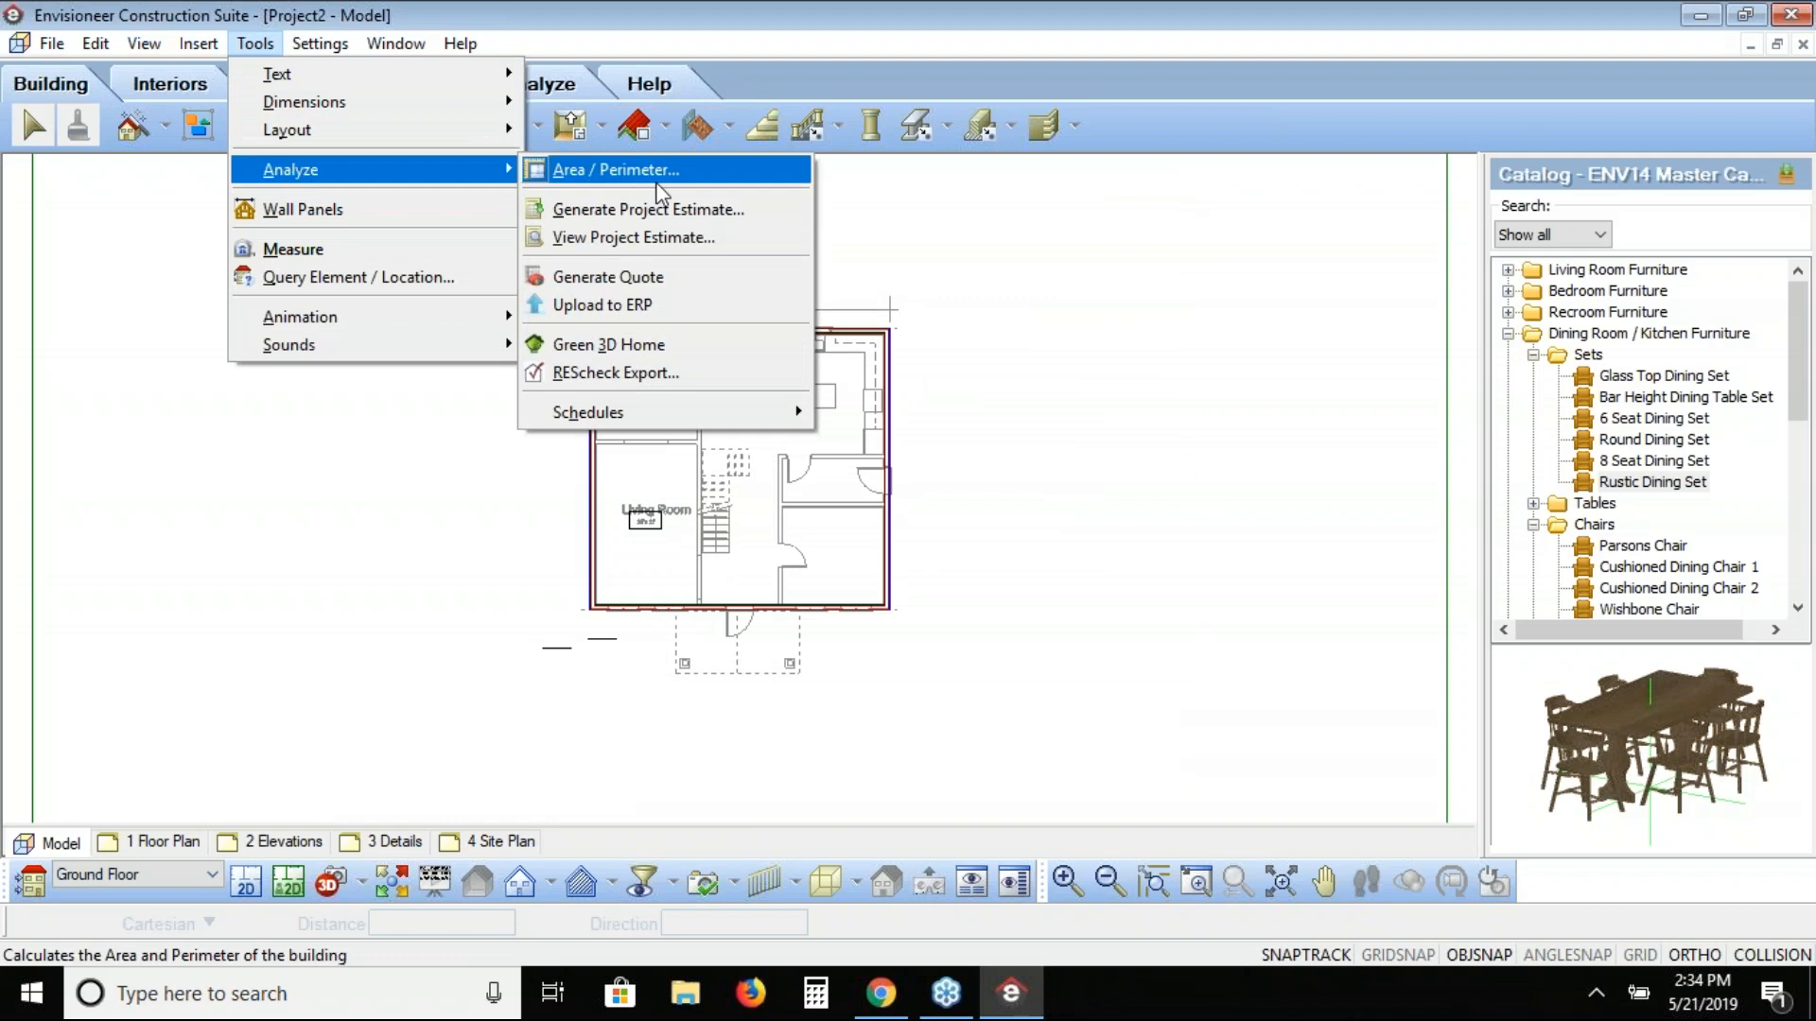
click(681, 209)
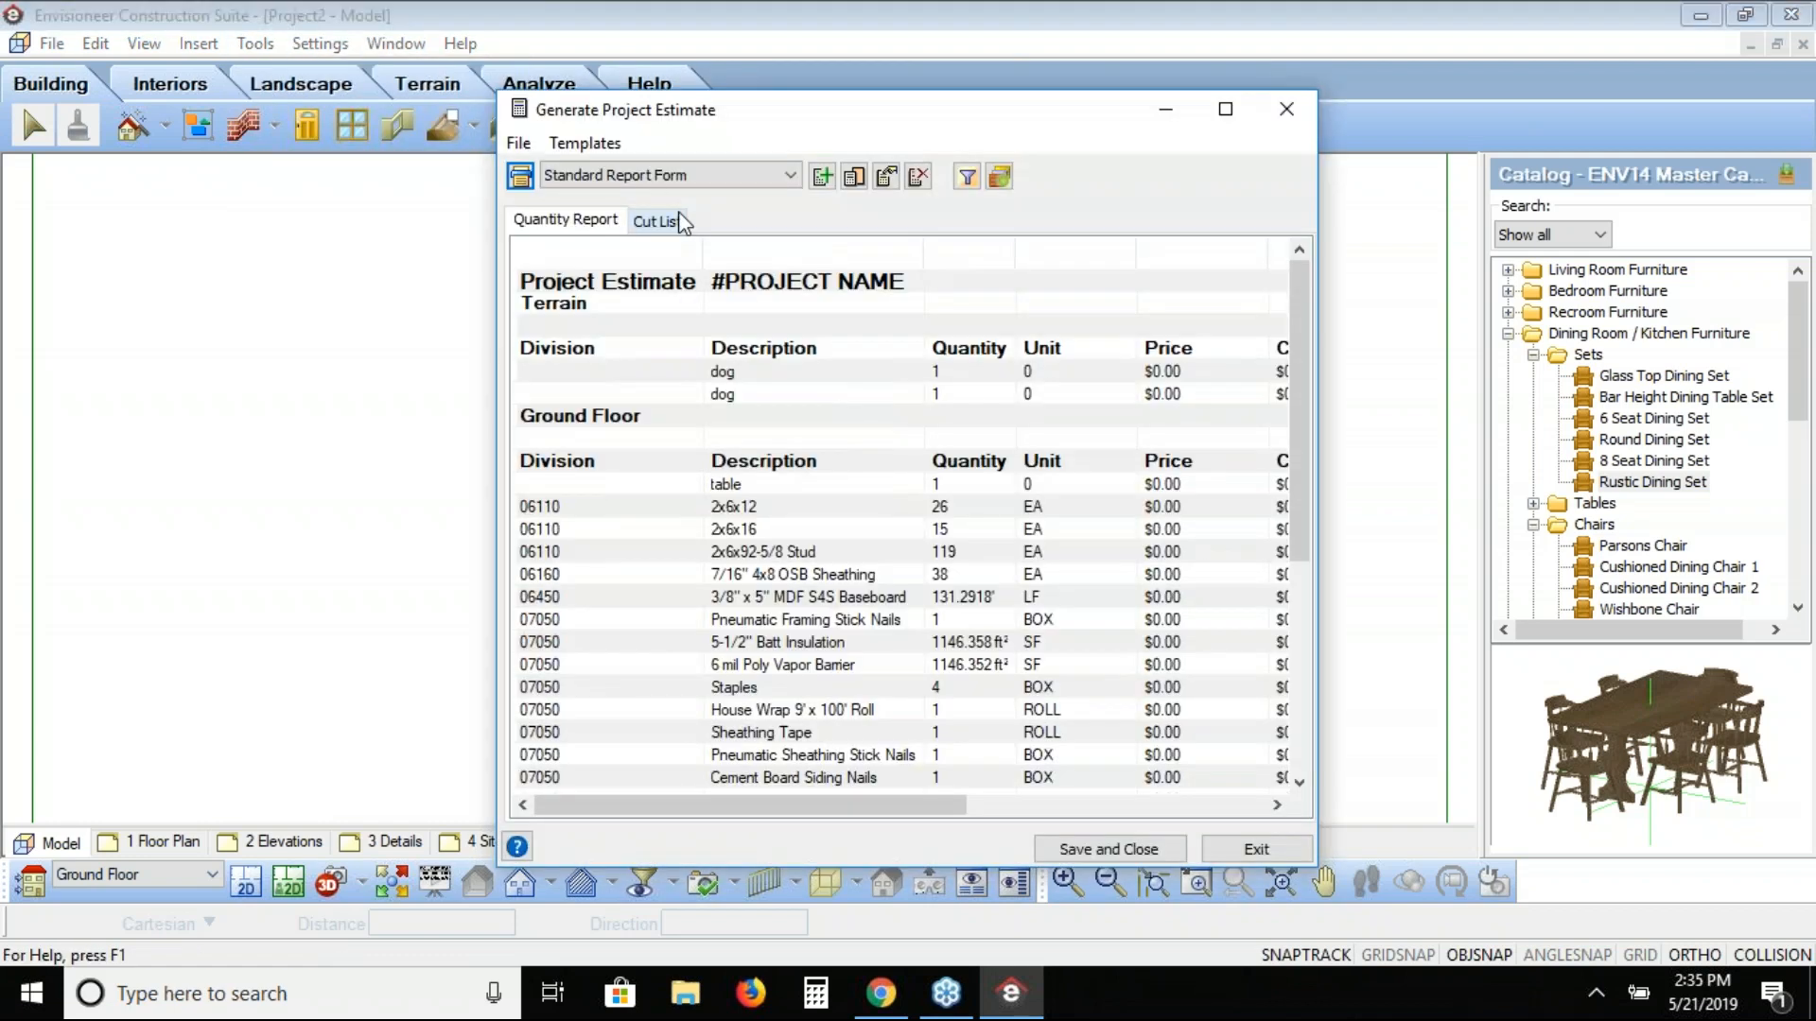
click(645, 172)
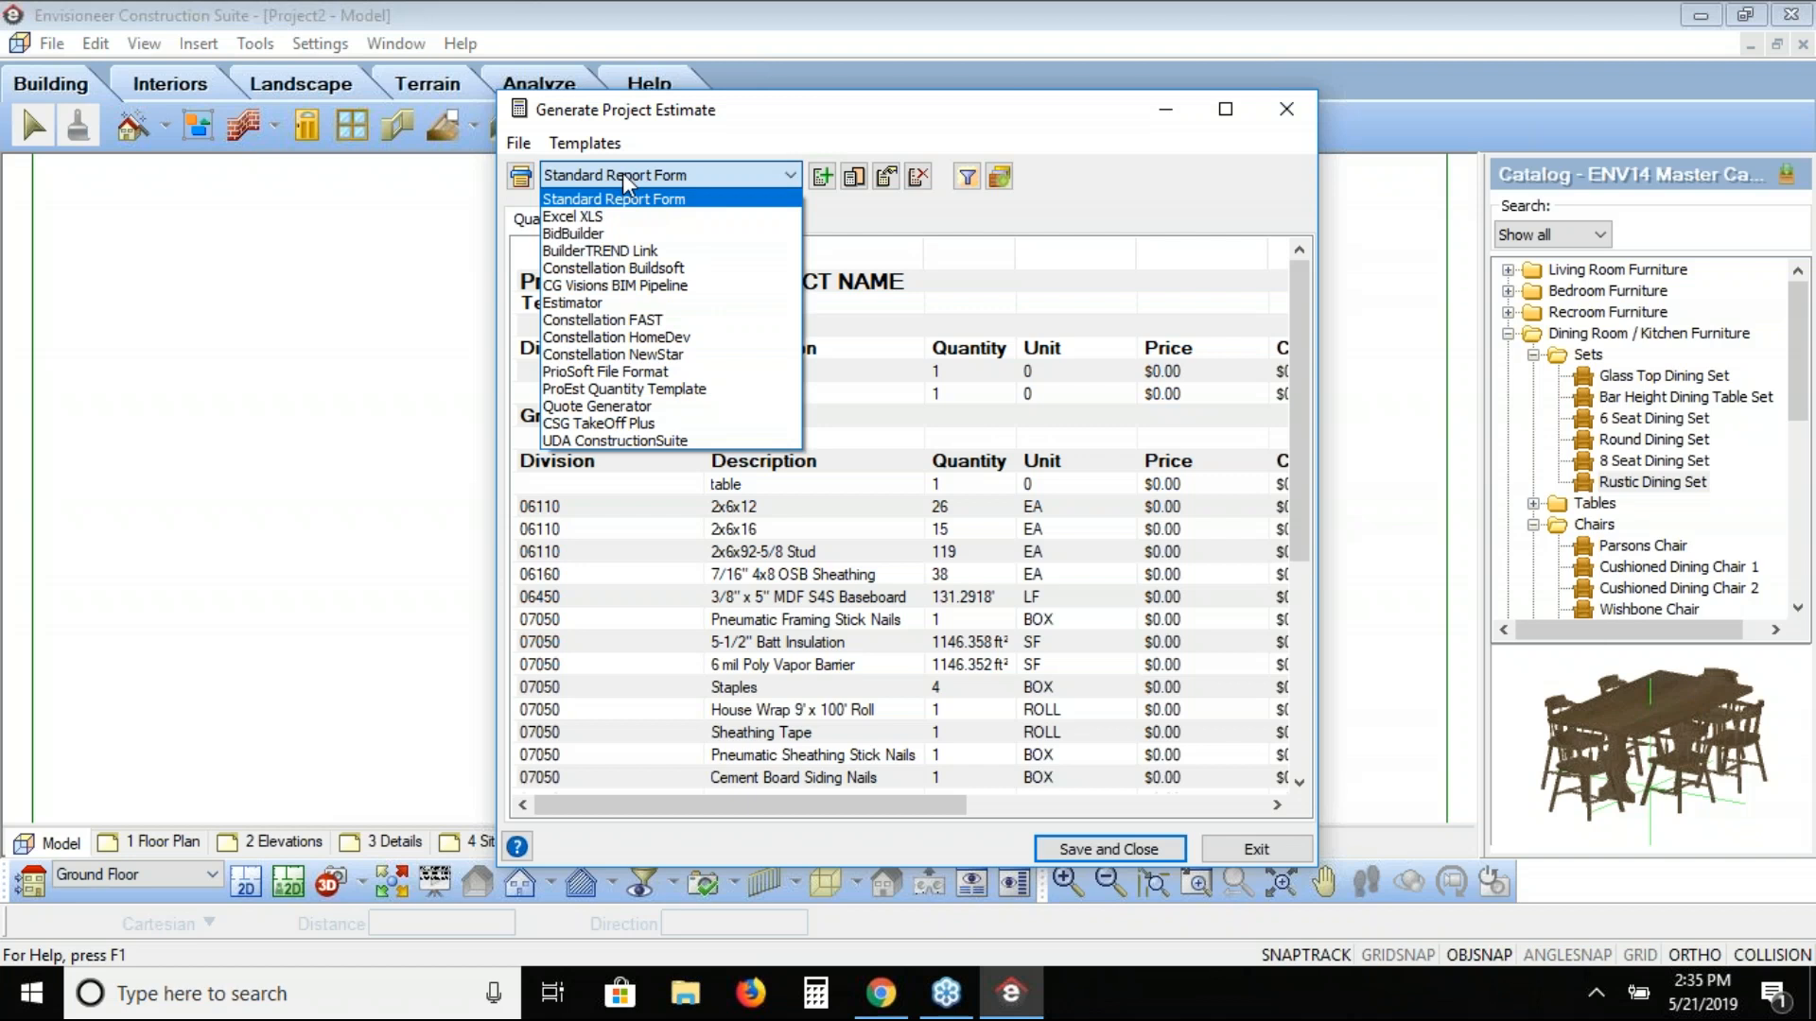
click(619, 216)
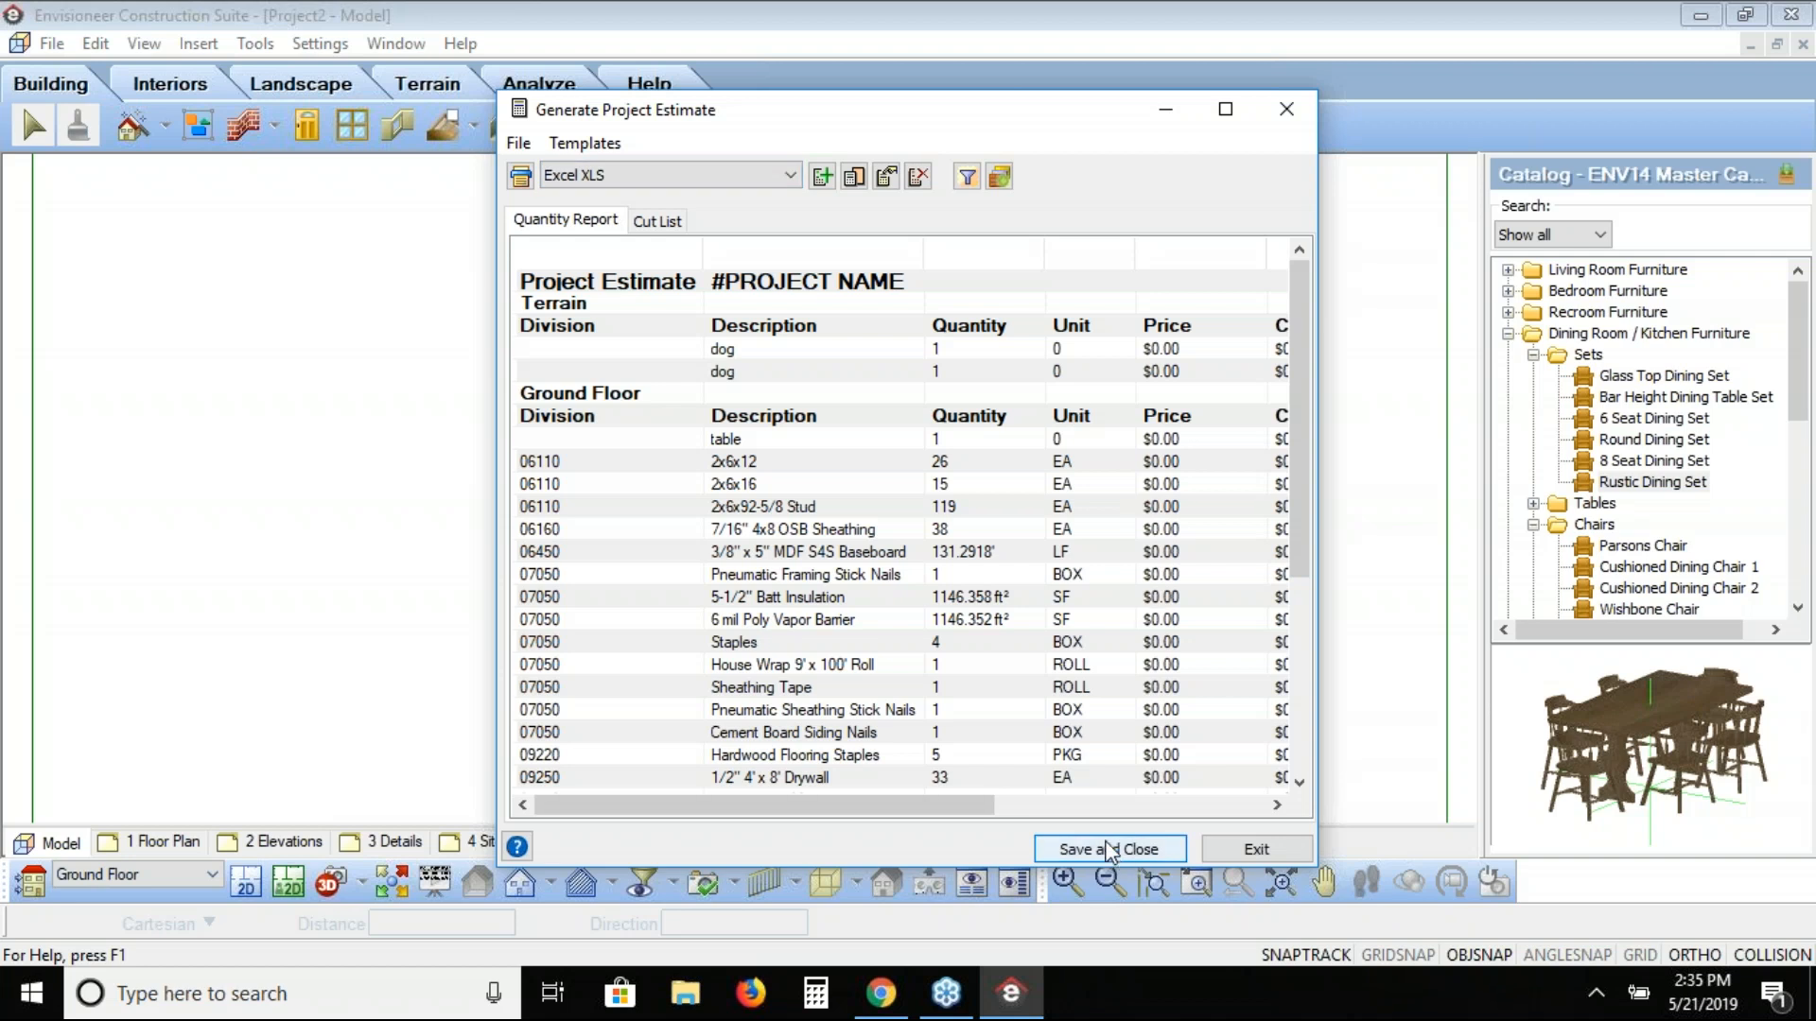
click(670, 177)
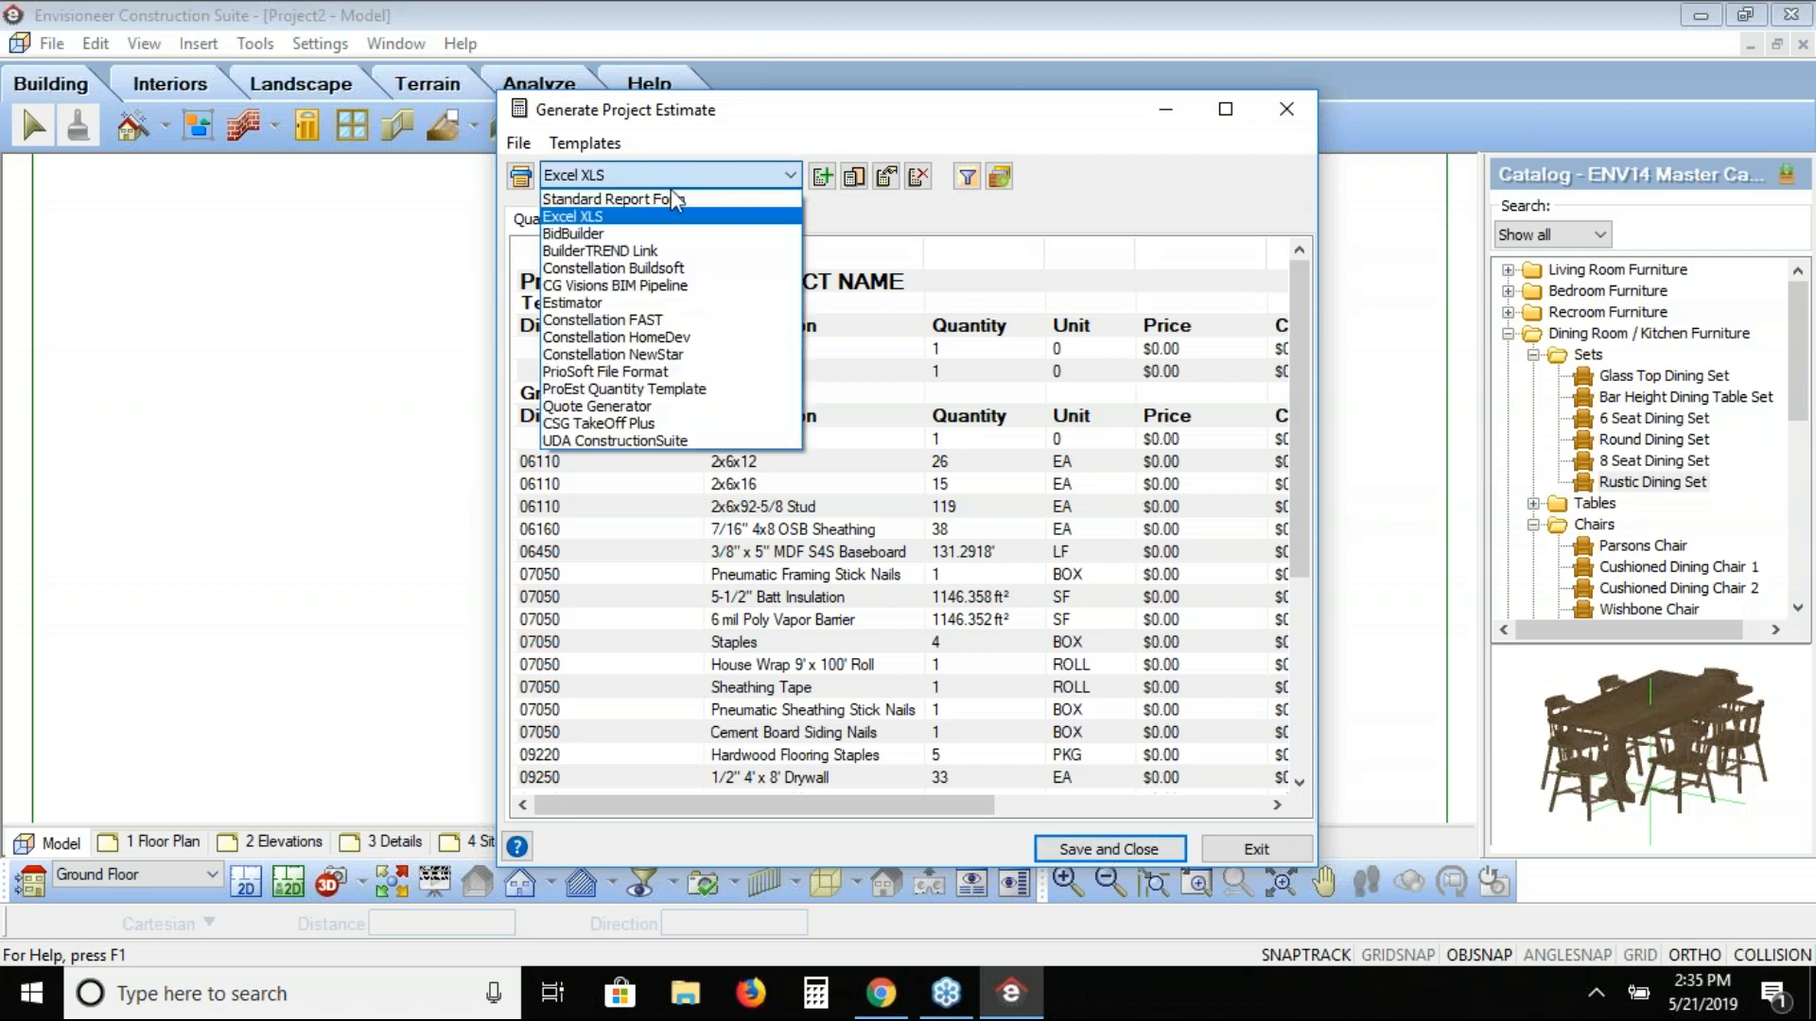
click(673, 250)
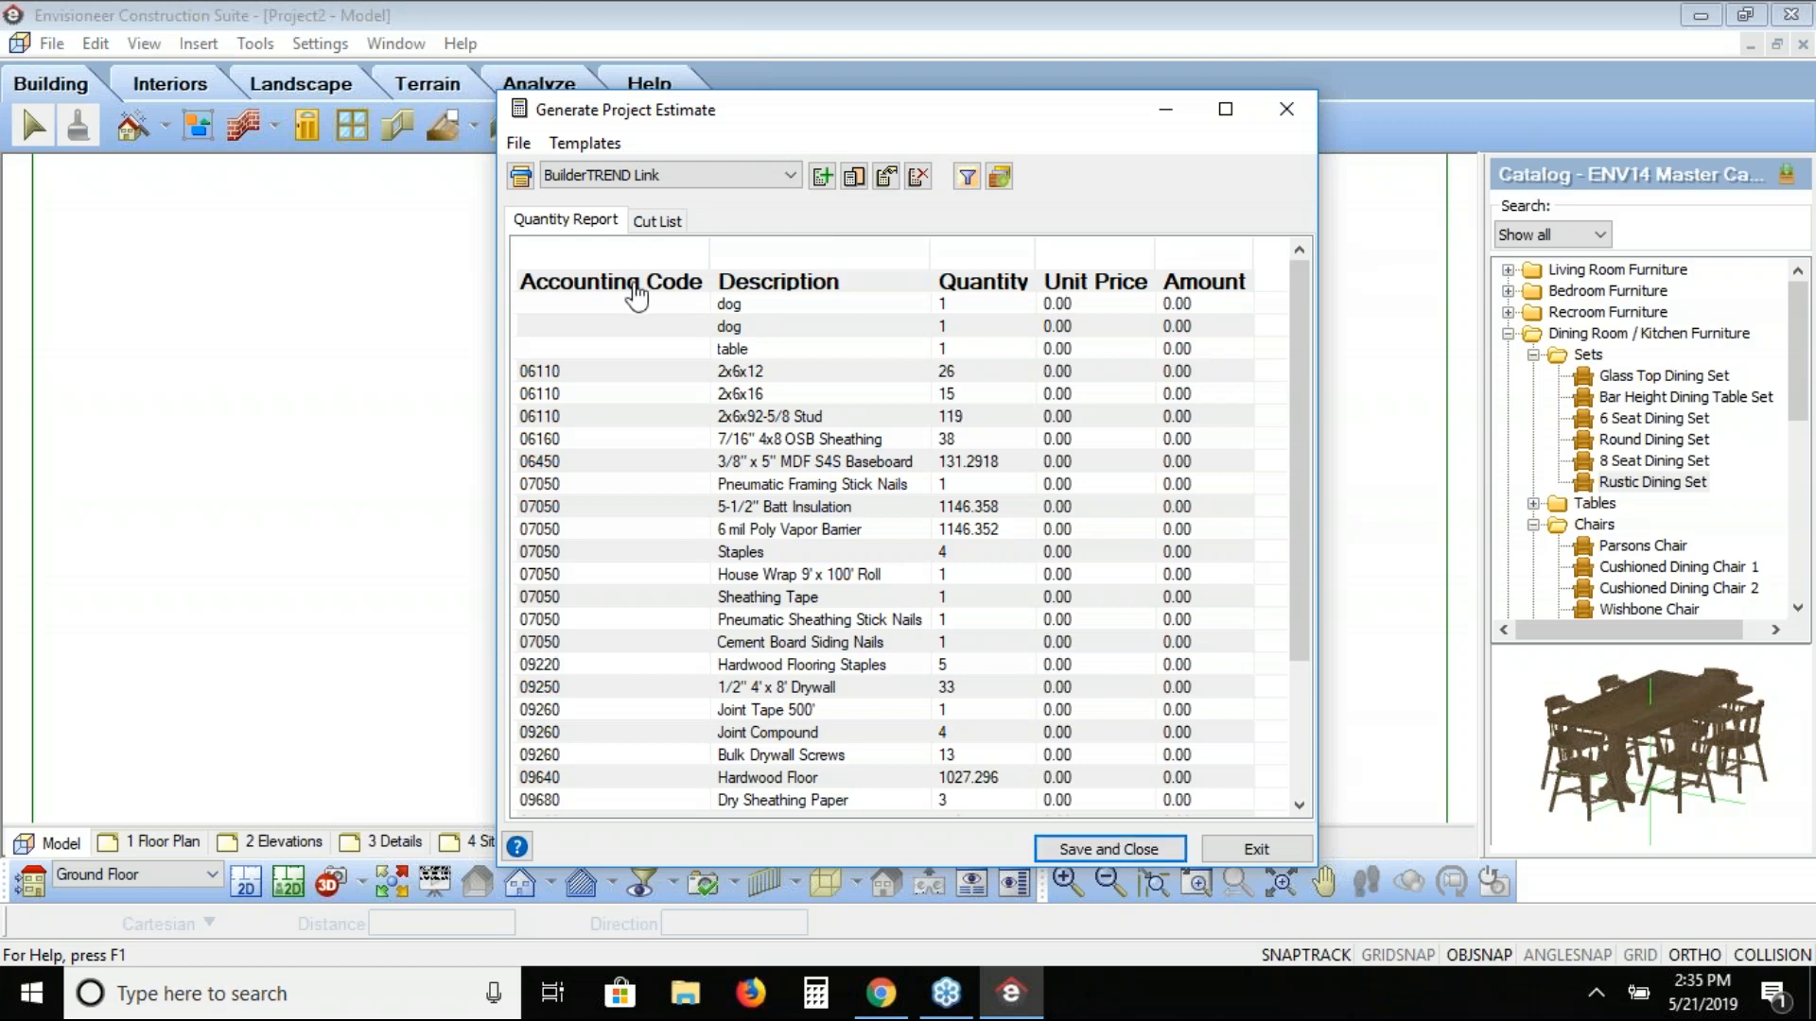
Step: Examine the accounting codes of the framing and insulation items in the BuilderTREND Link report, and exit the estimate without saving
click(569, 374)
click(566, 395)
click(565, 418)
click(566, 440)
click(564, 462)
click(564, 484)
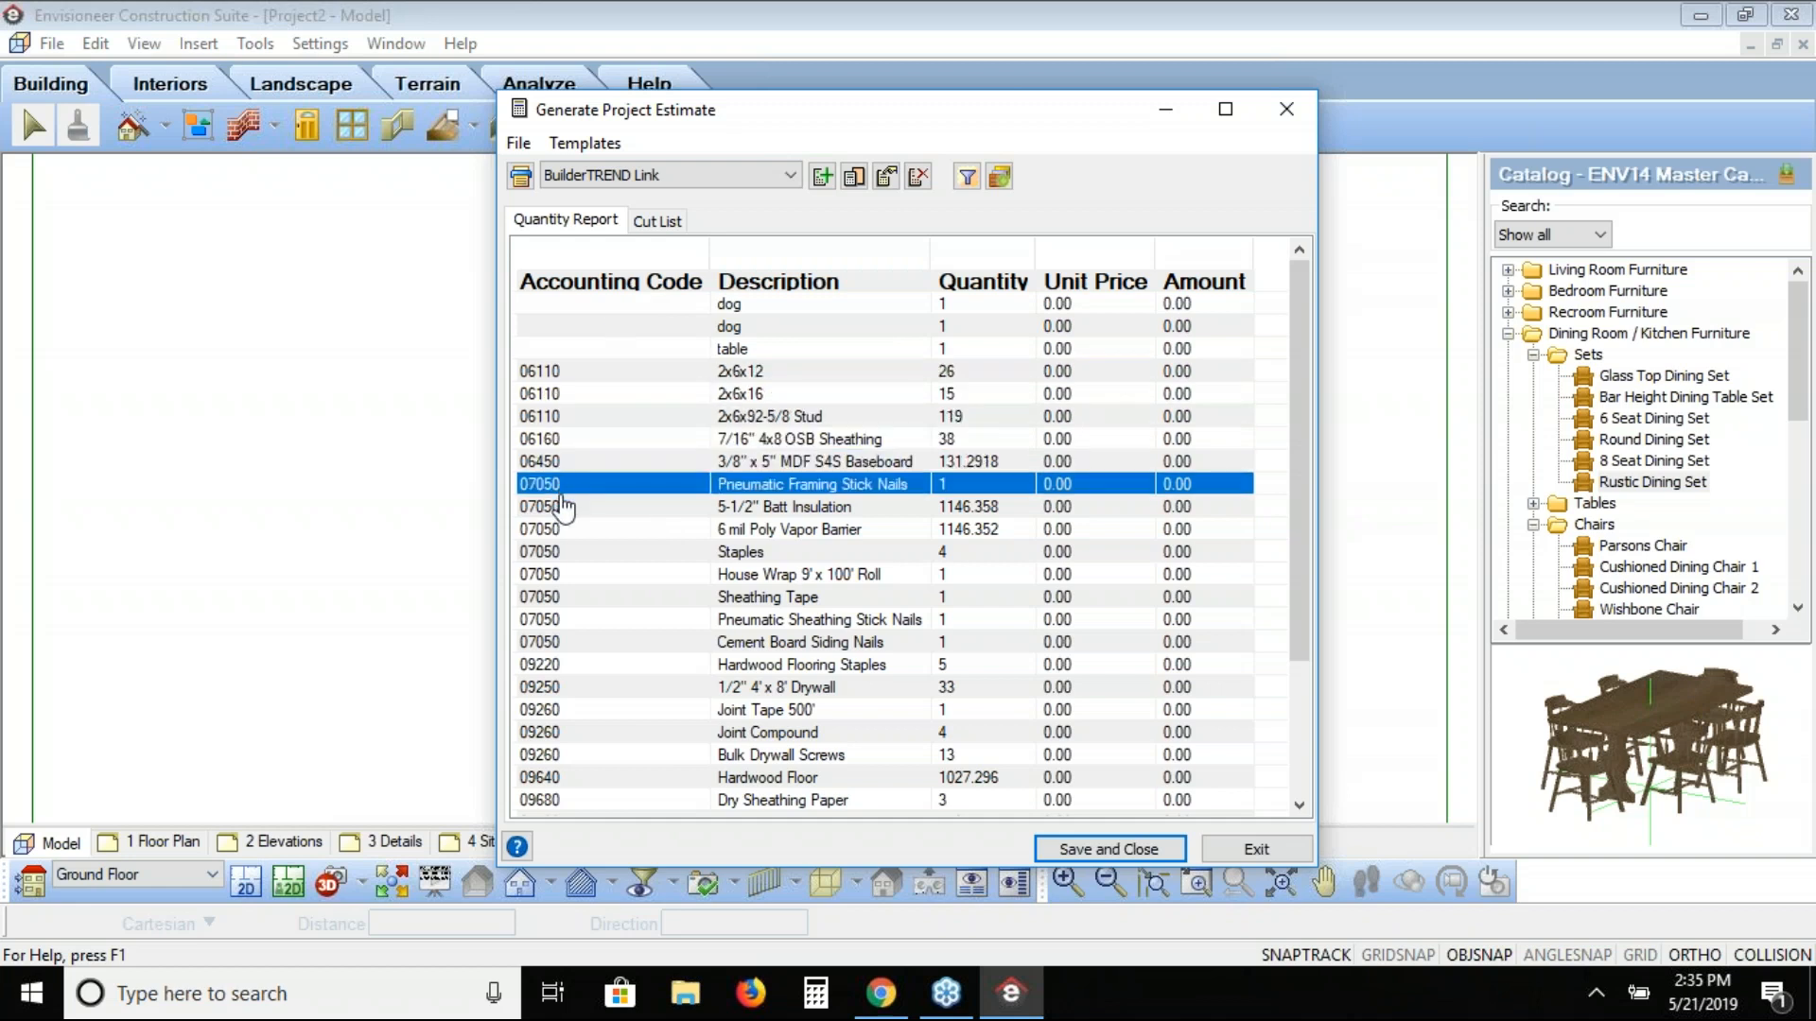
click(564, 507)
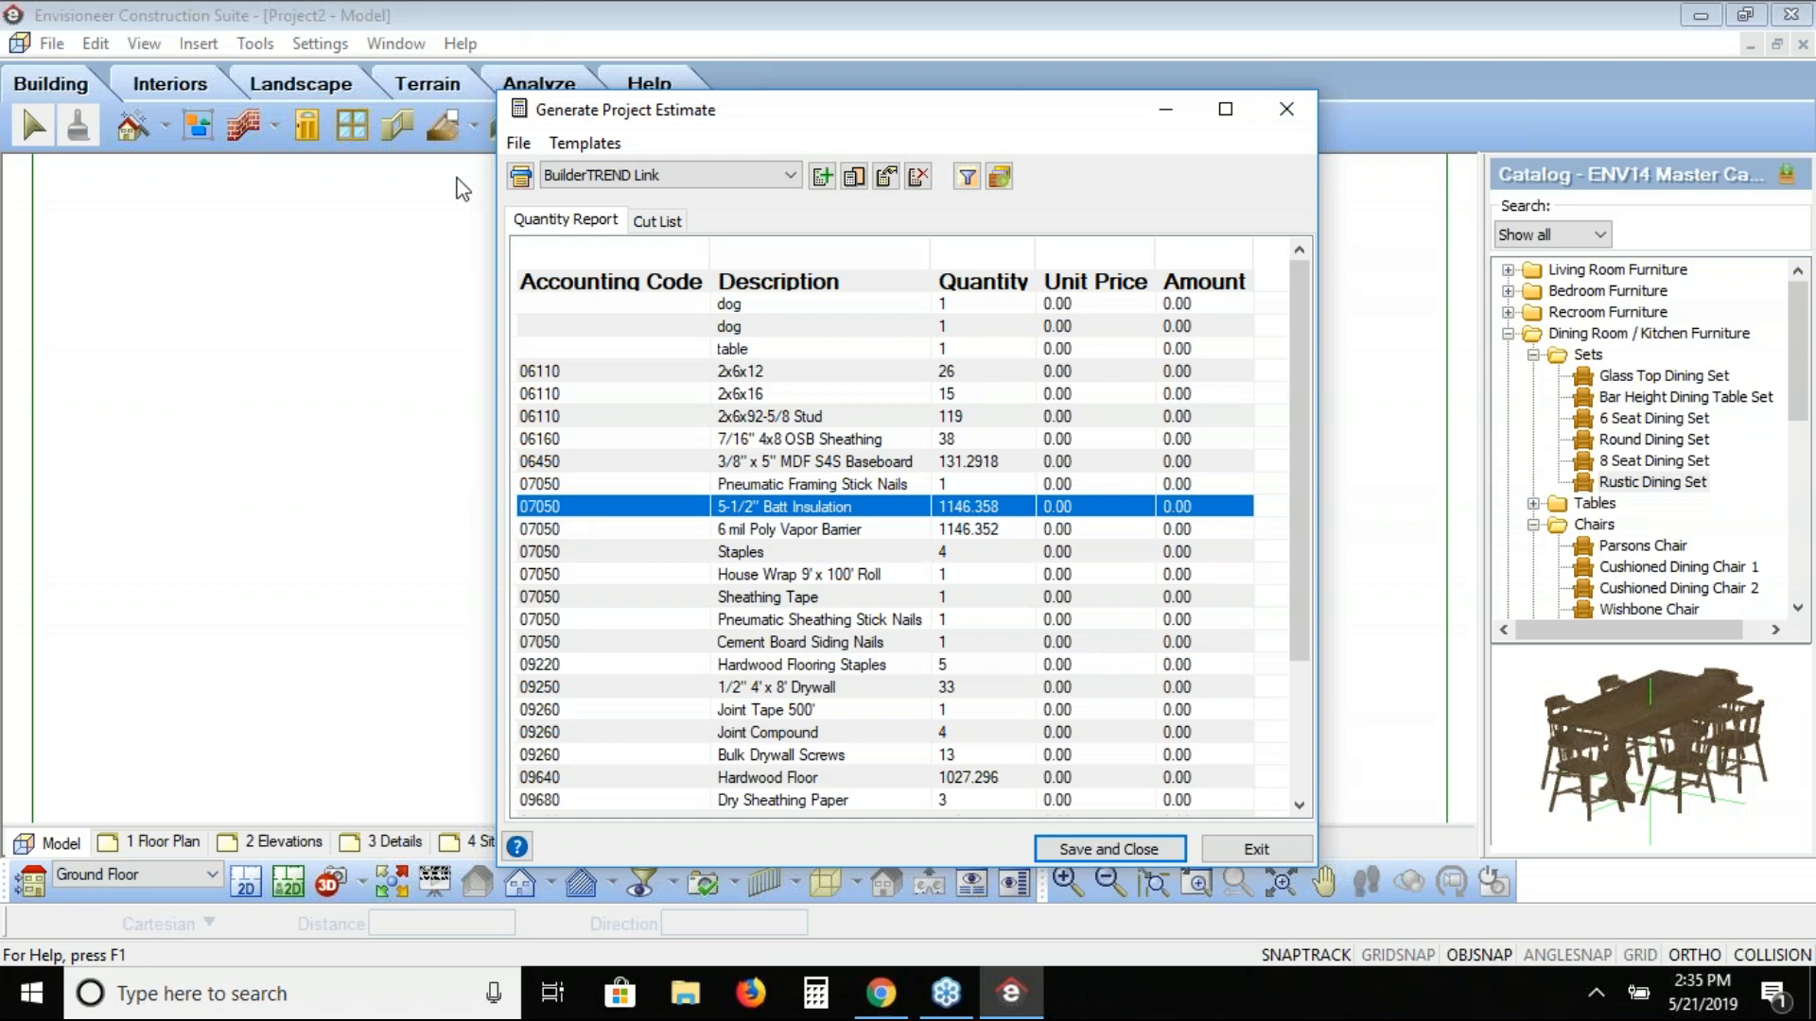
click(1261, 850)
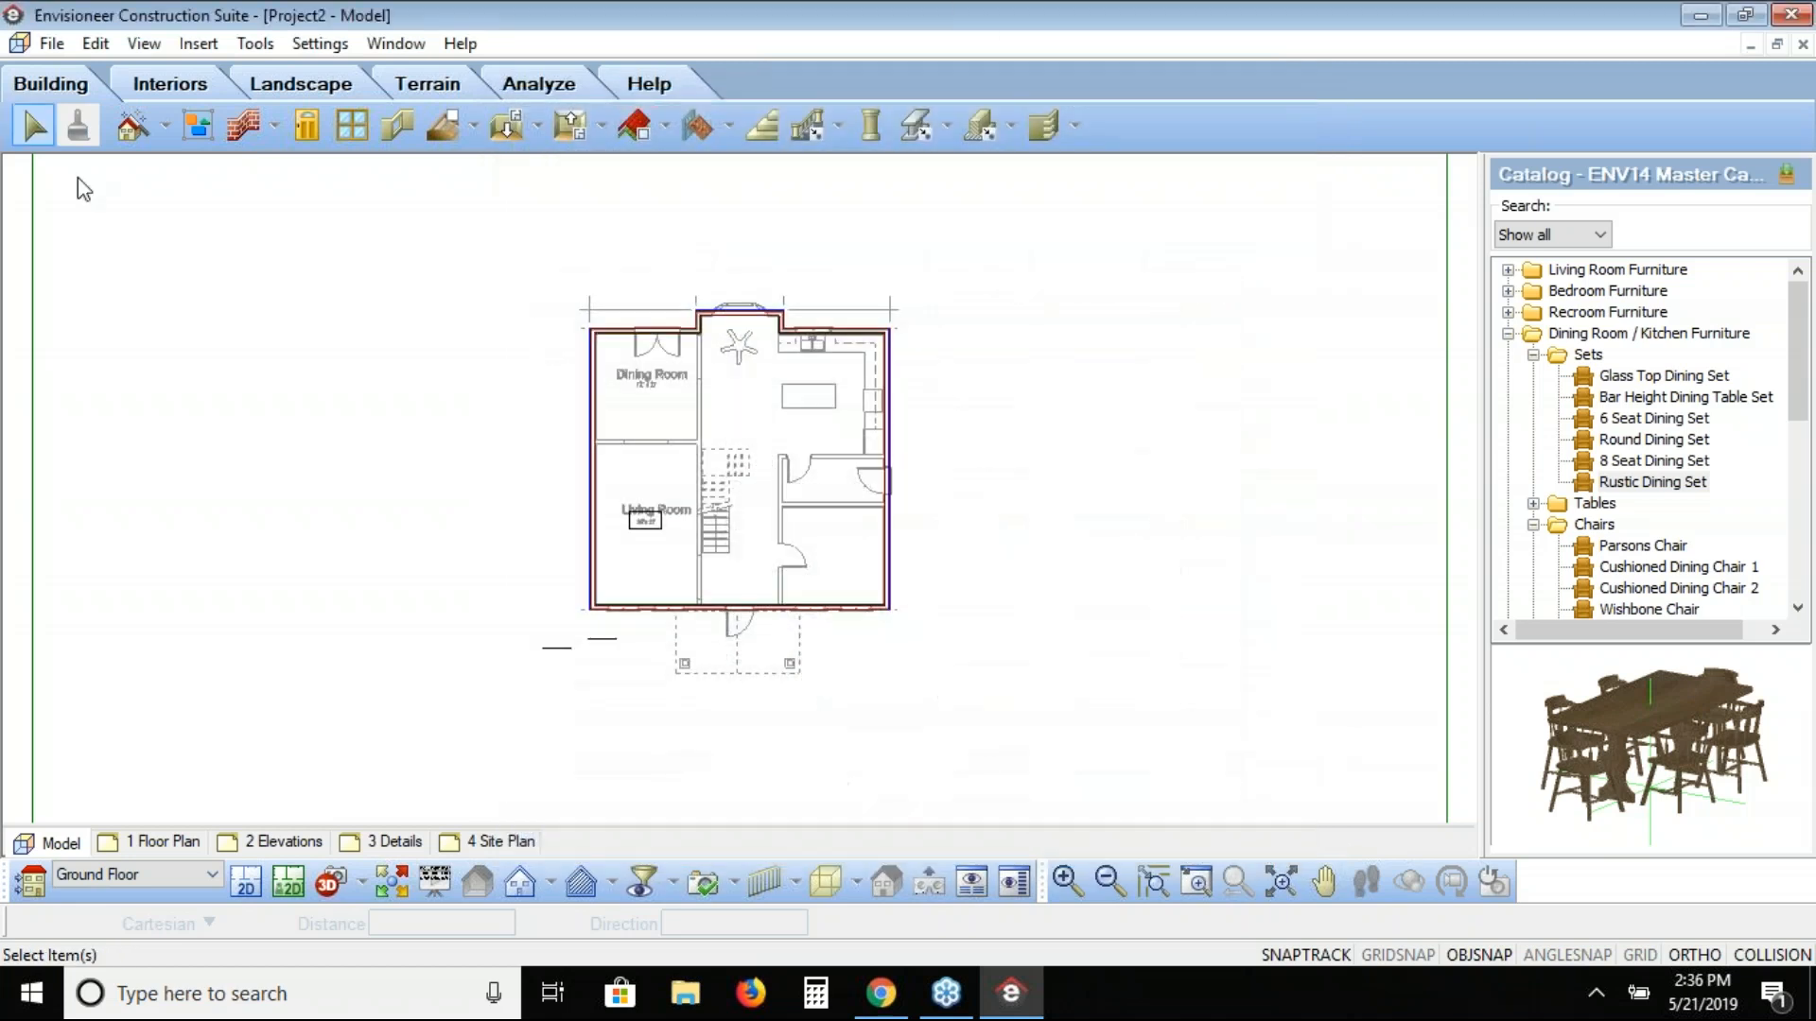
click(260, 44)
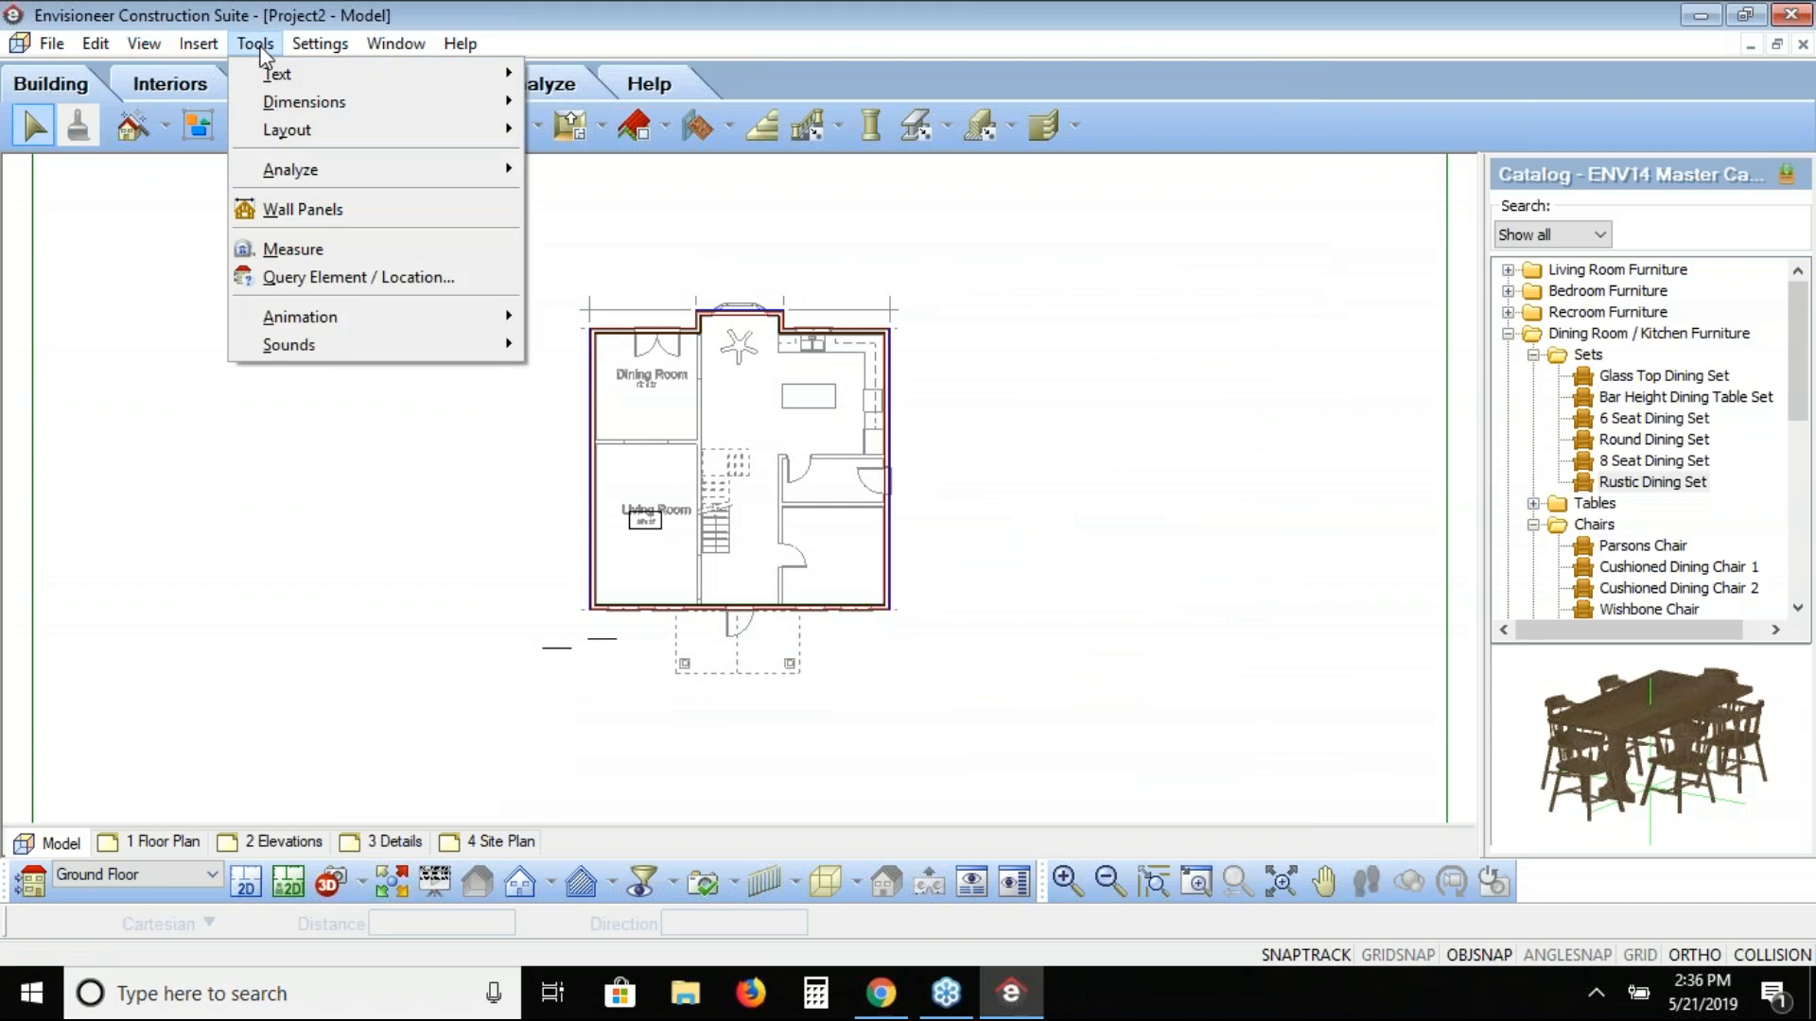
mouse_move(269, 174)
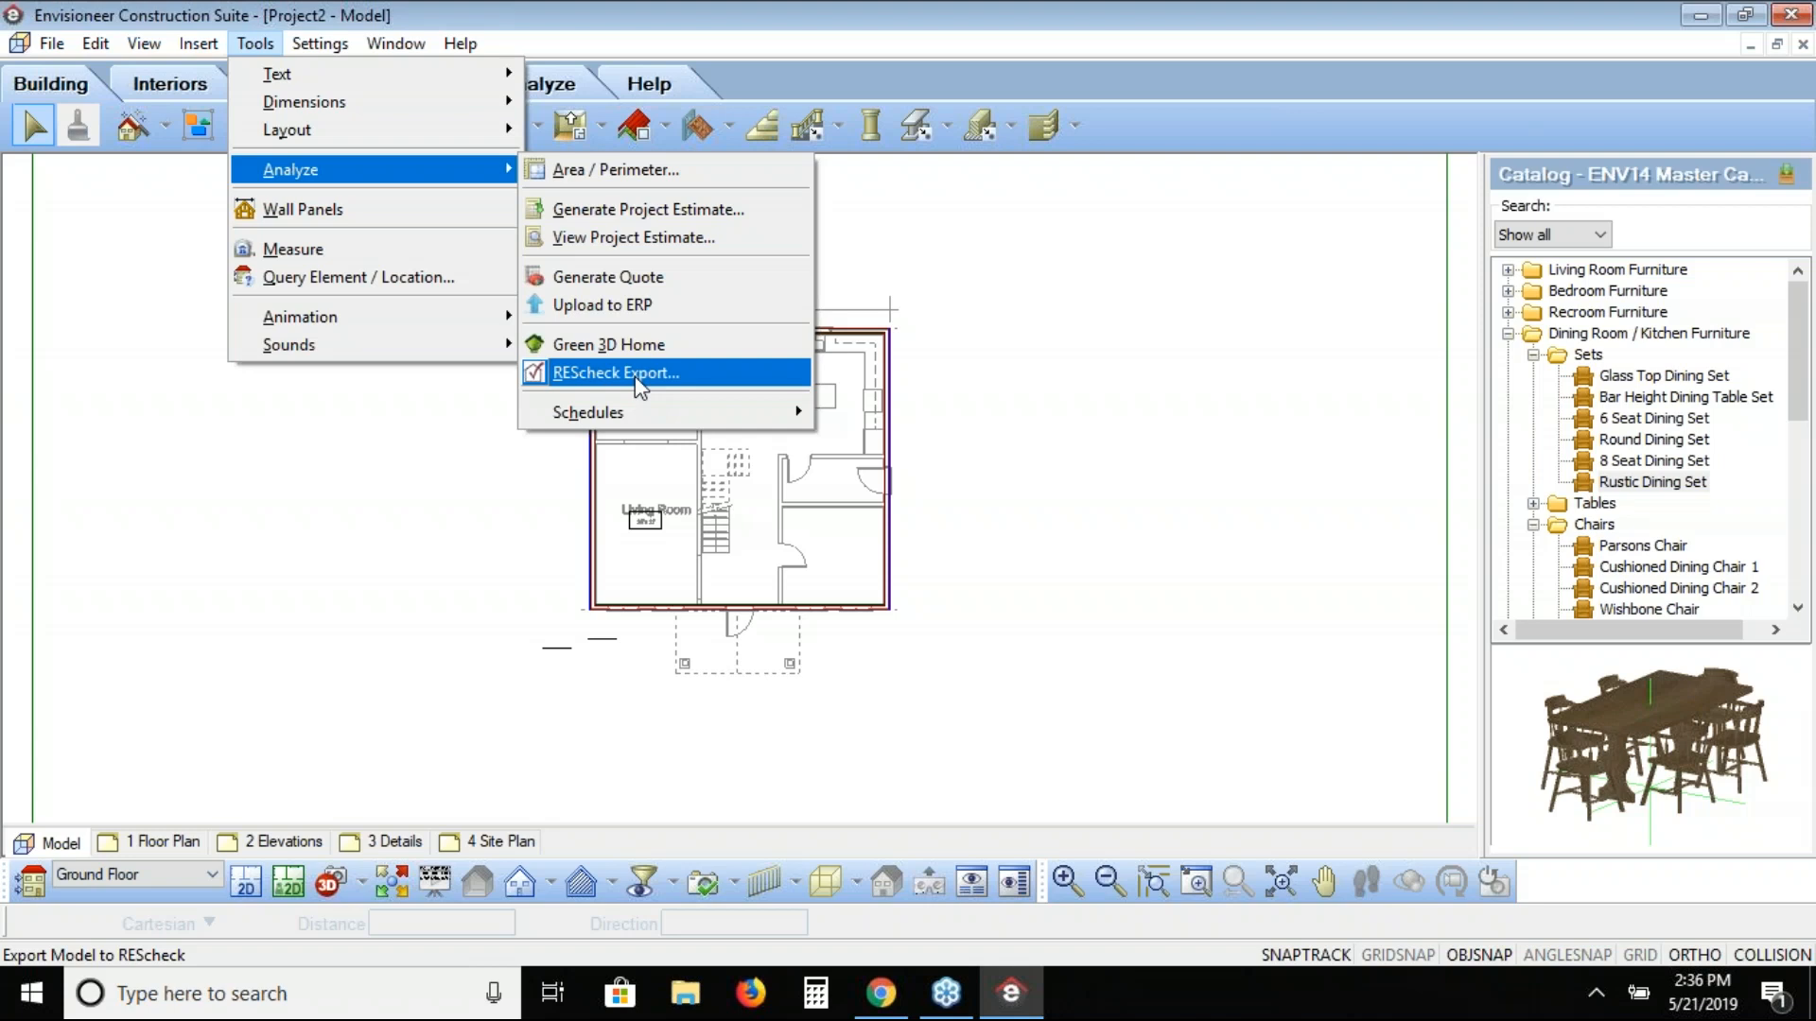
click(170, 748)
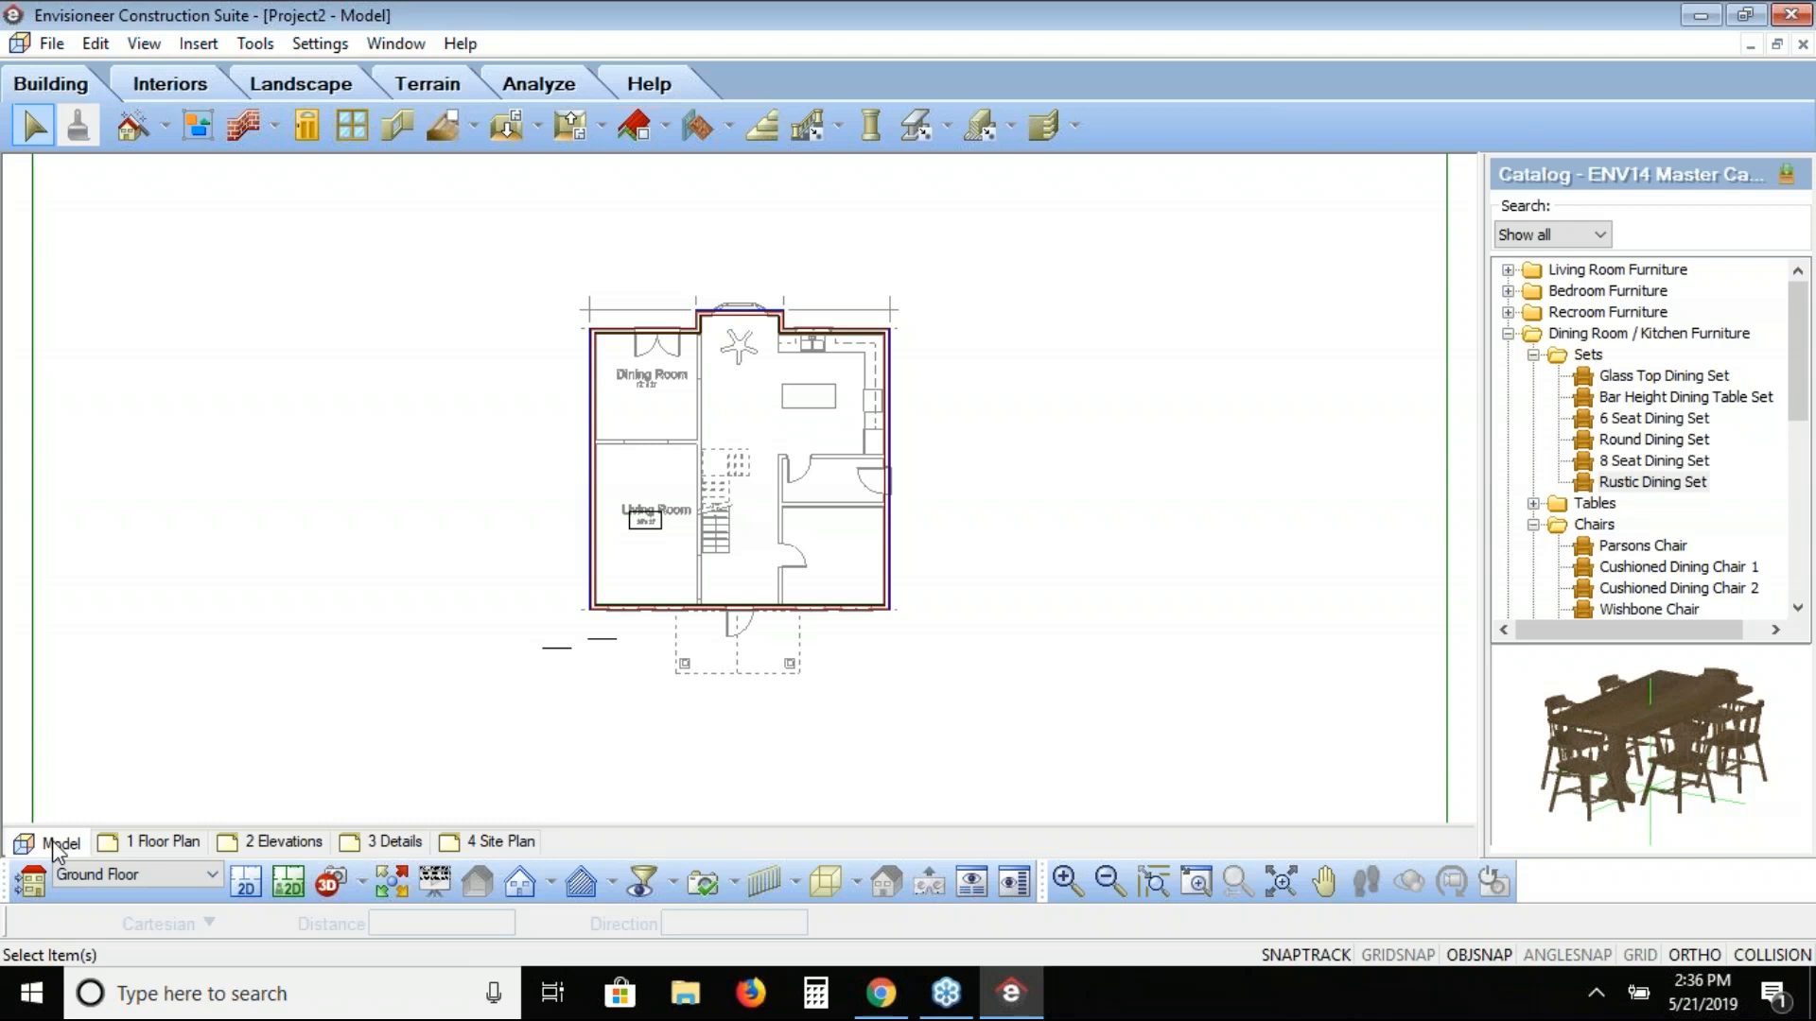
Step: On the 1 Floor Plan sheet, import the CAD file BEAM-POCKET.dwg from the Details folder of Drafting Objects
click(161, 842)
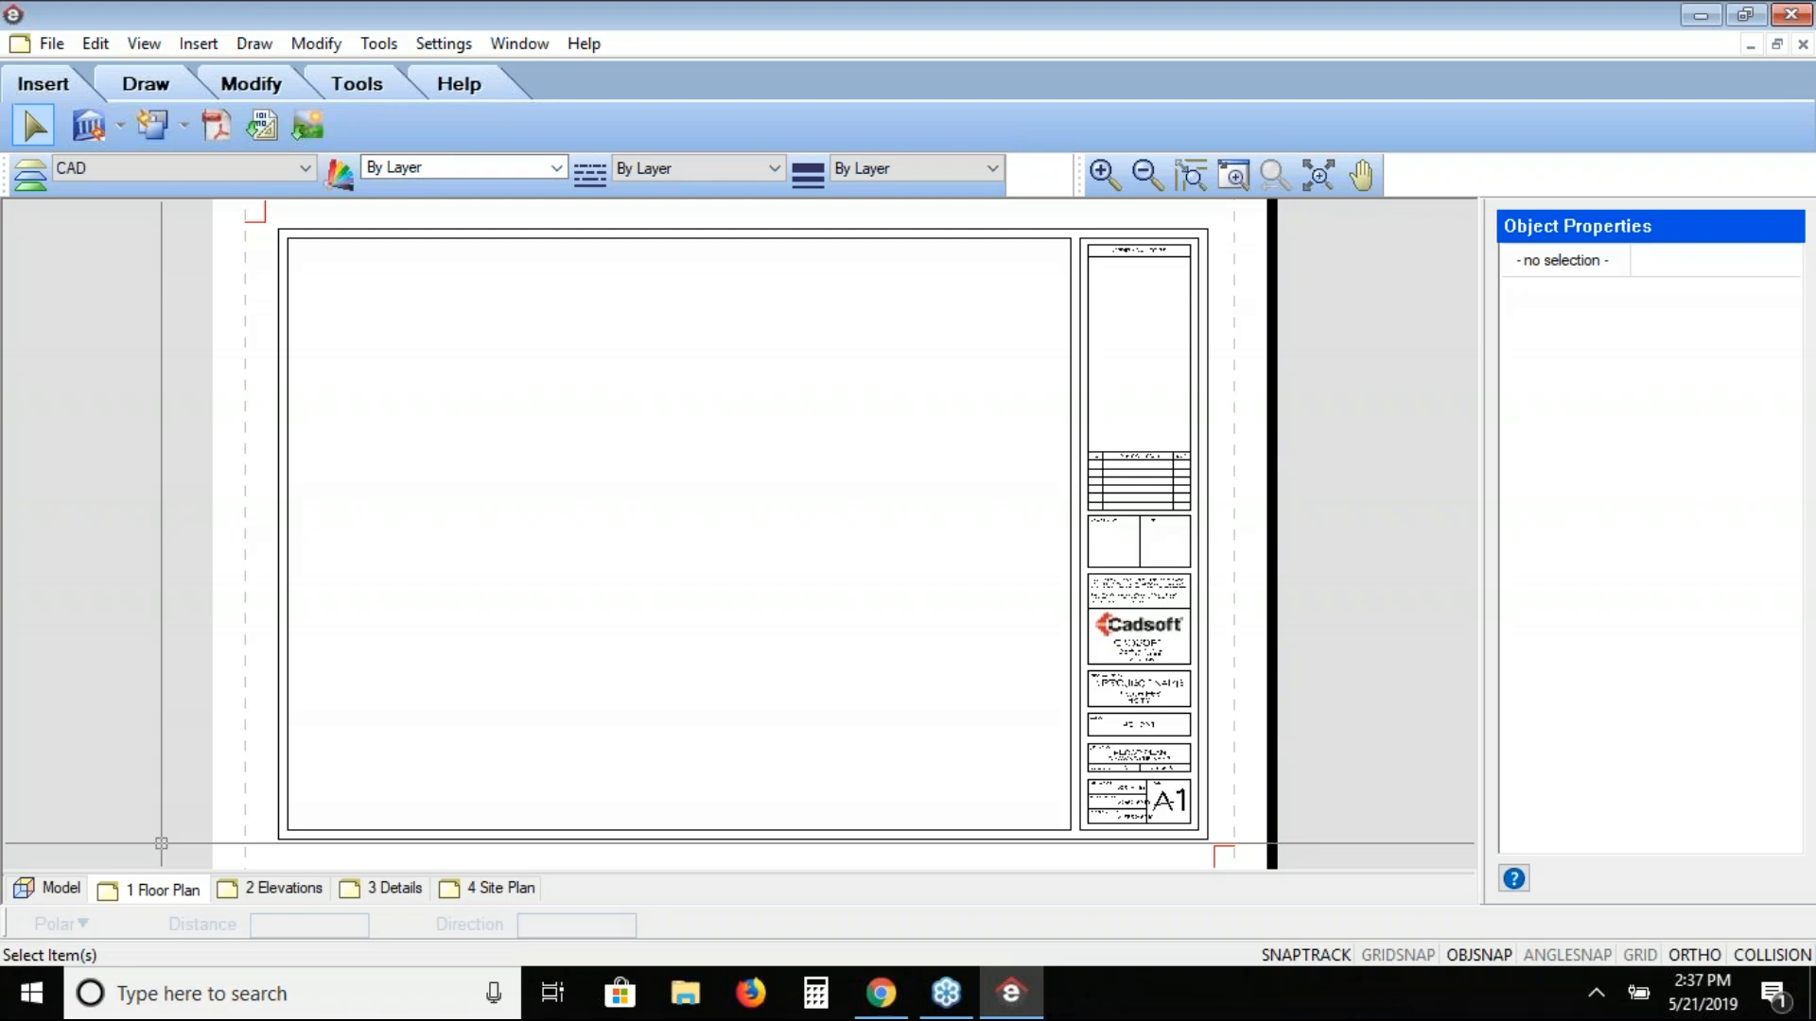
click(52, 44)
mouse_move(91, 424)
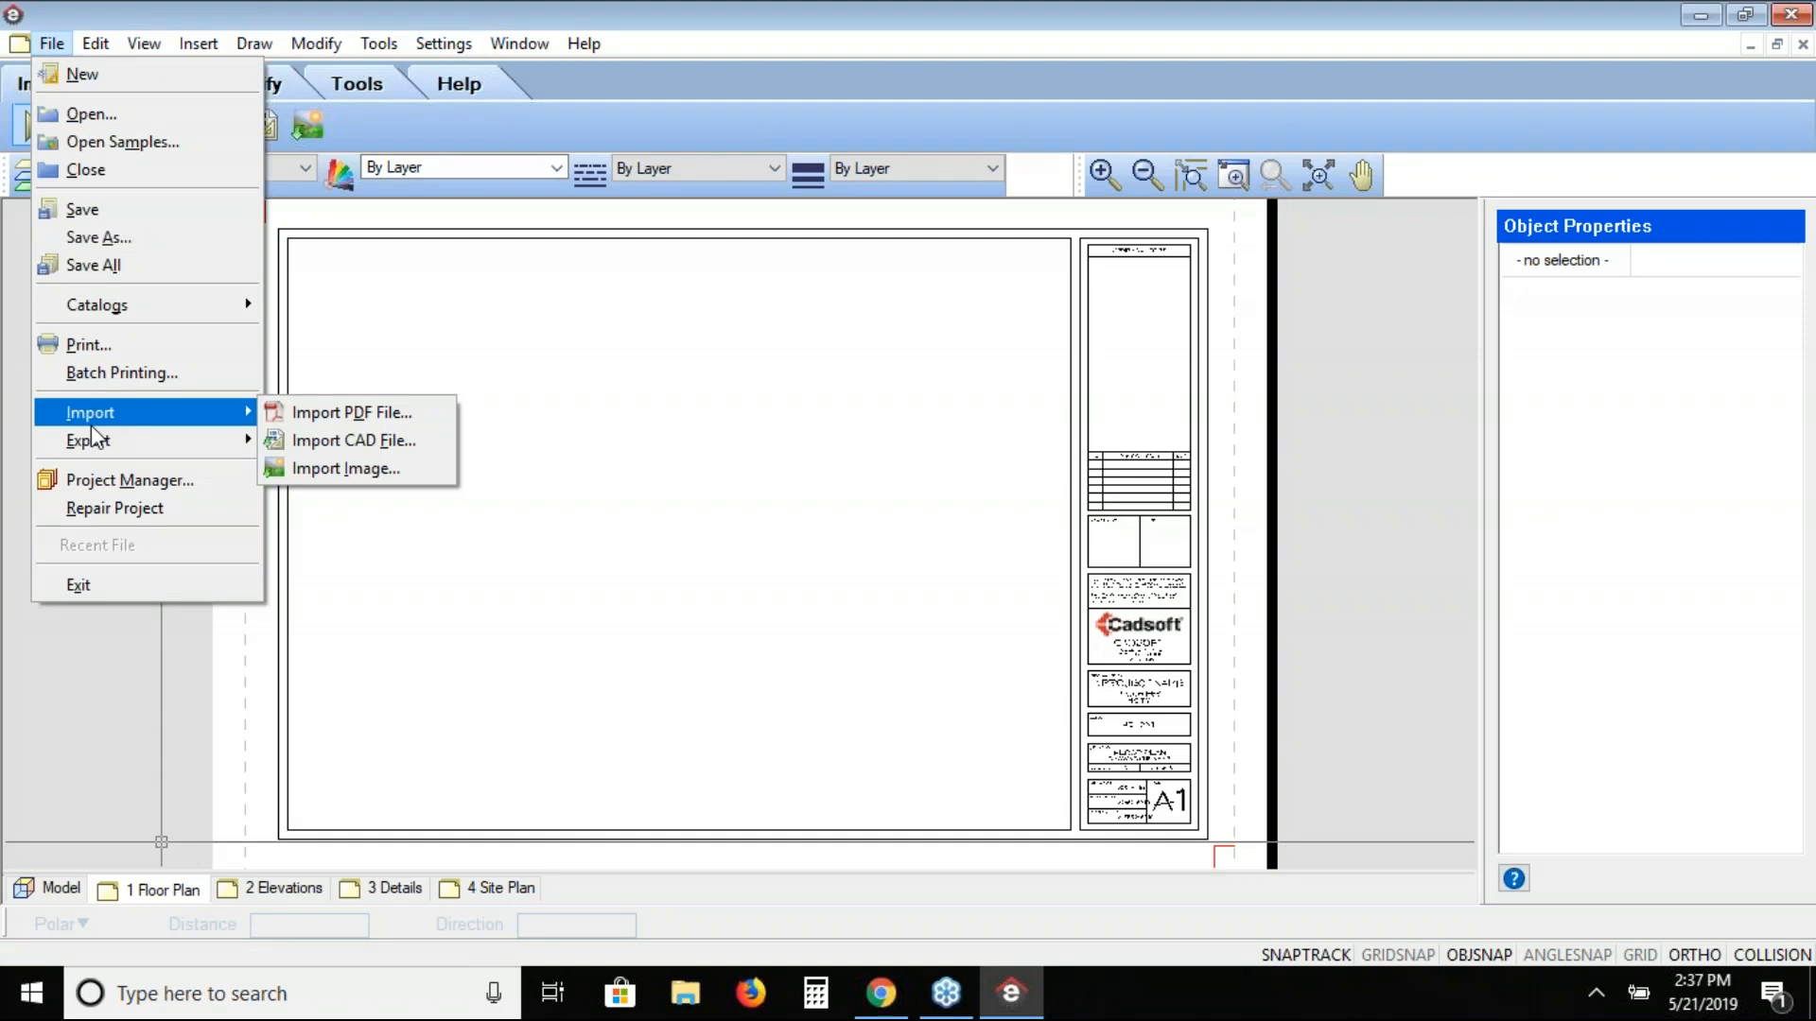
click(356, 441)
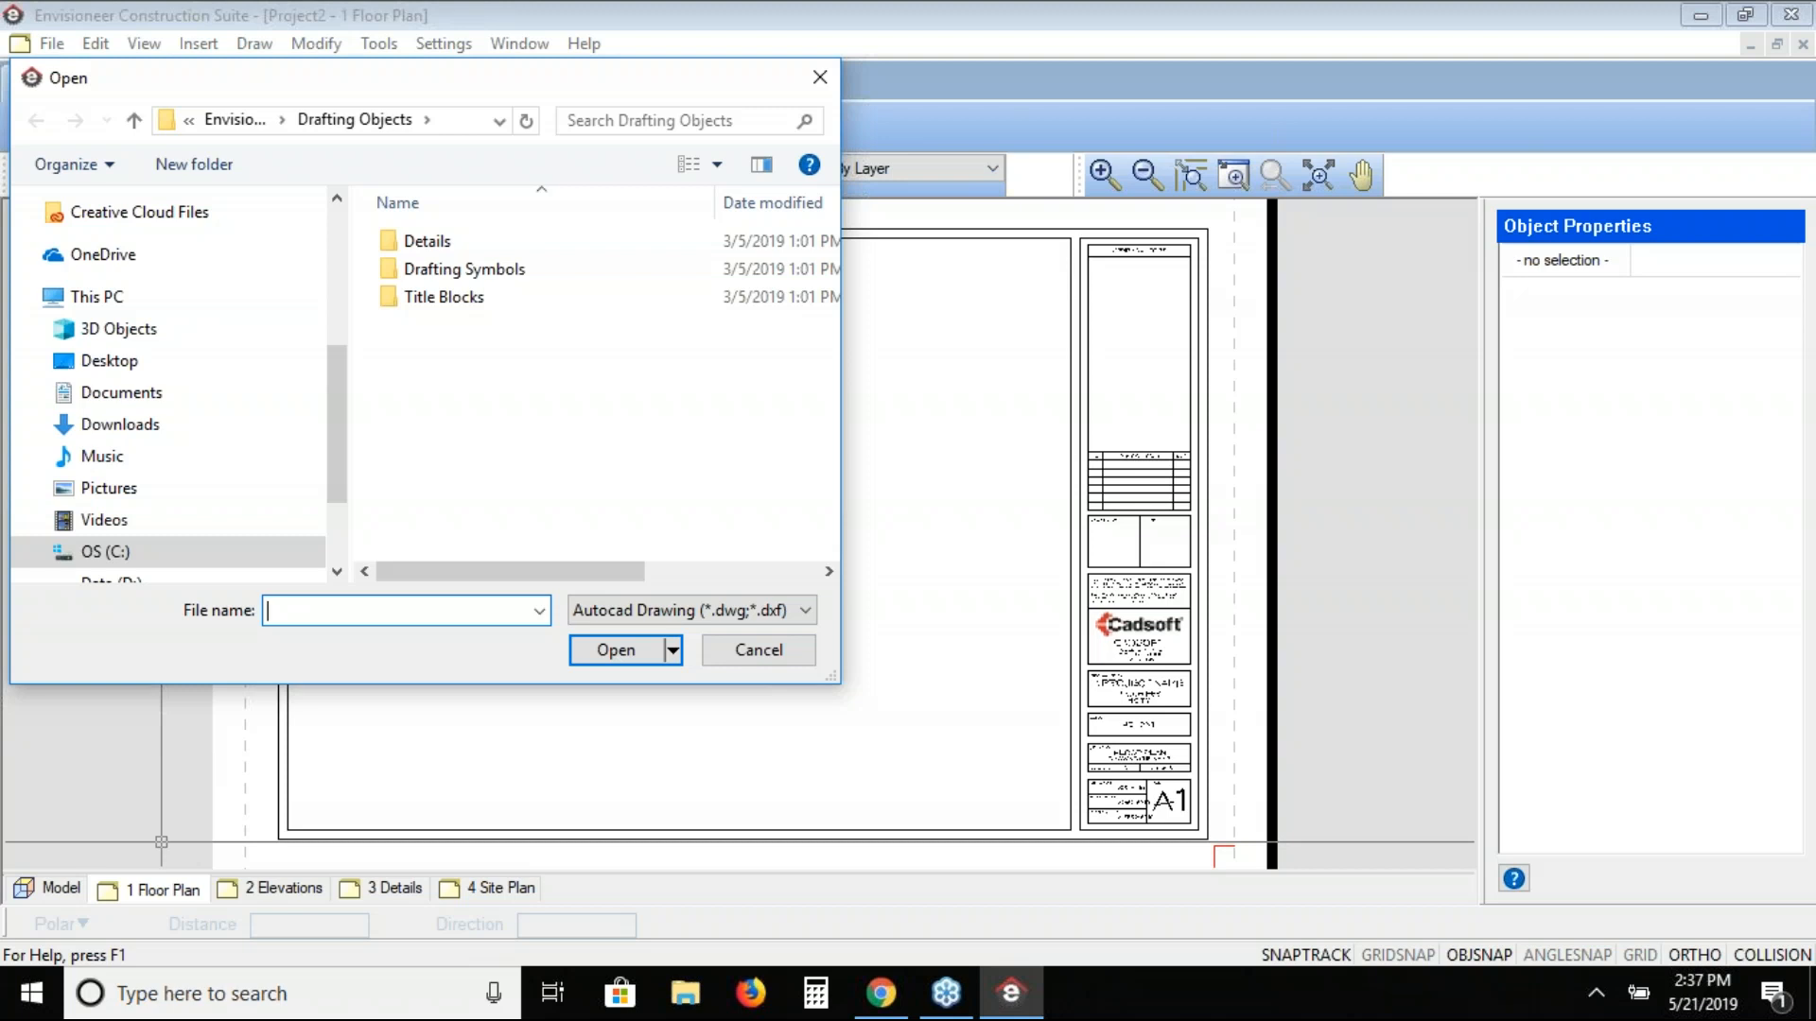
click(799, 611)
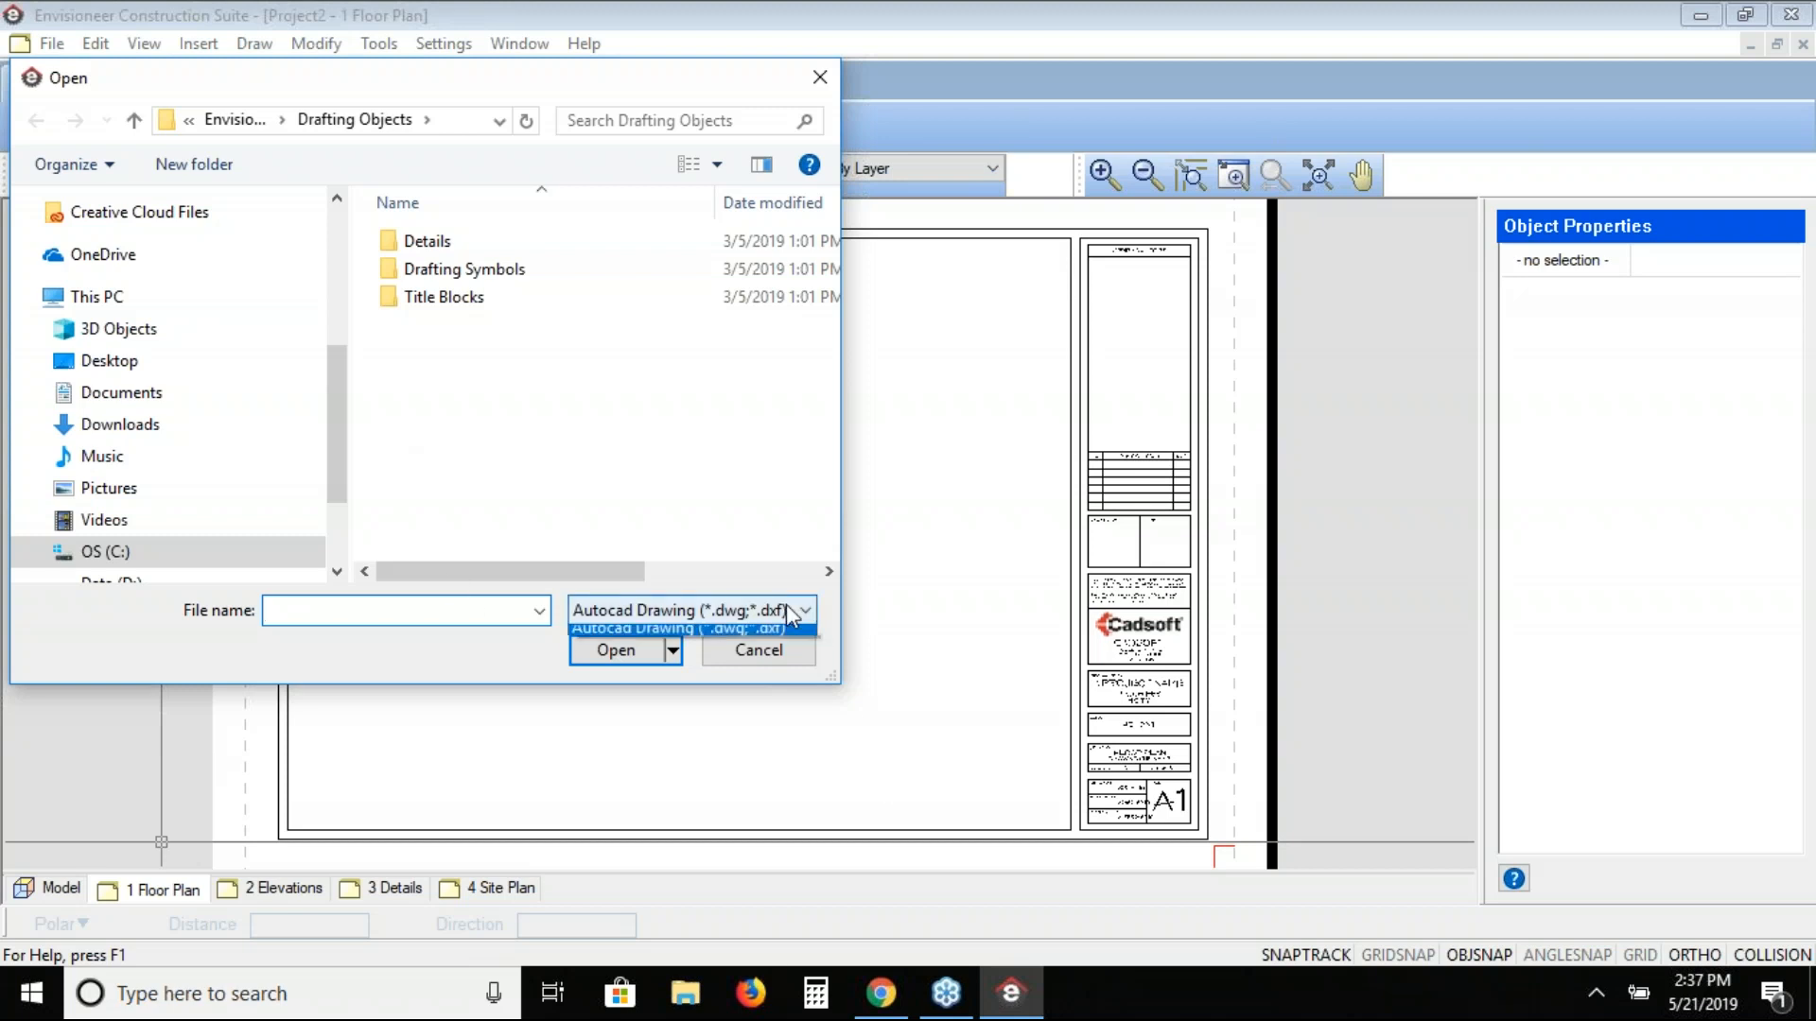
click(793, 614)
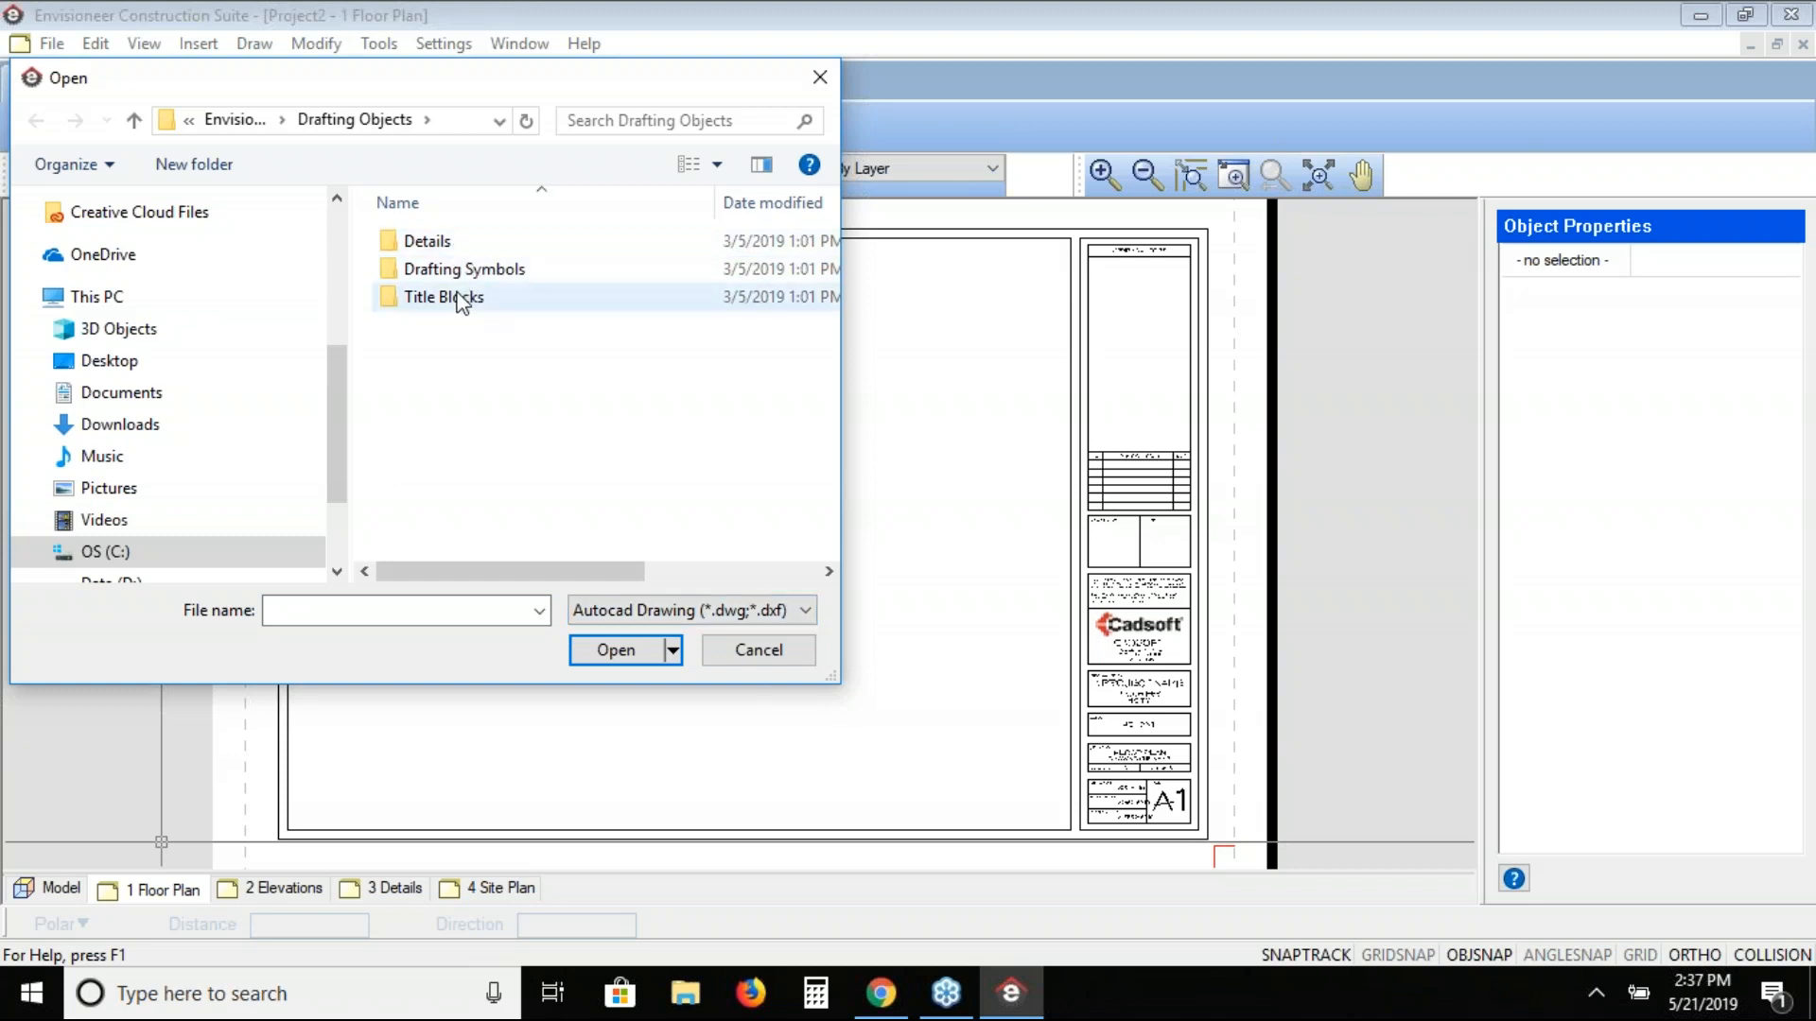
double_click(434, 249)
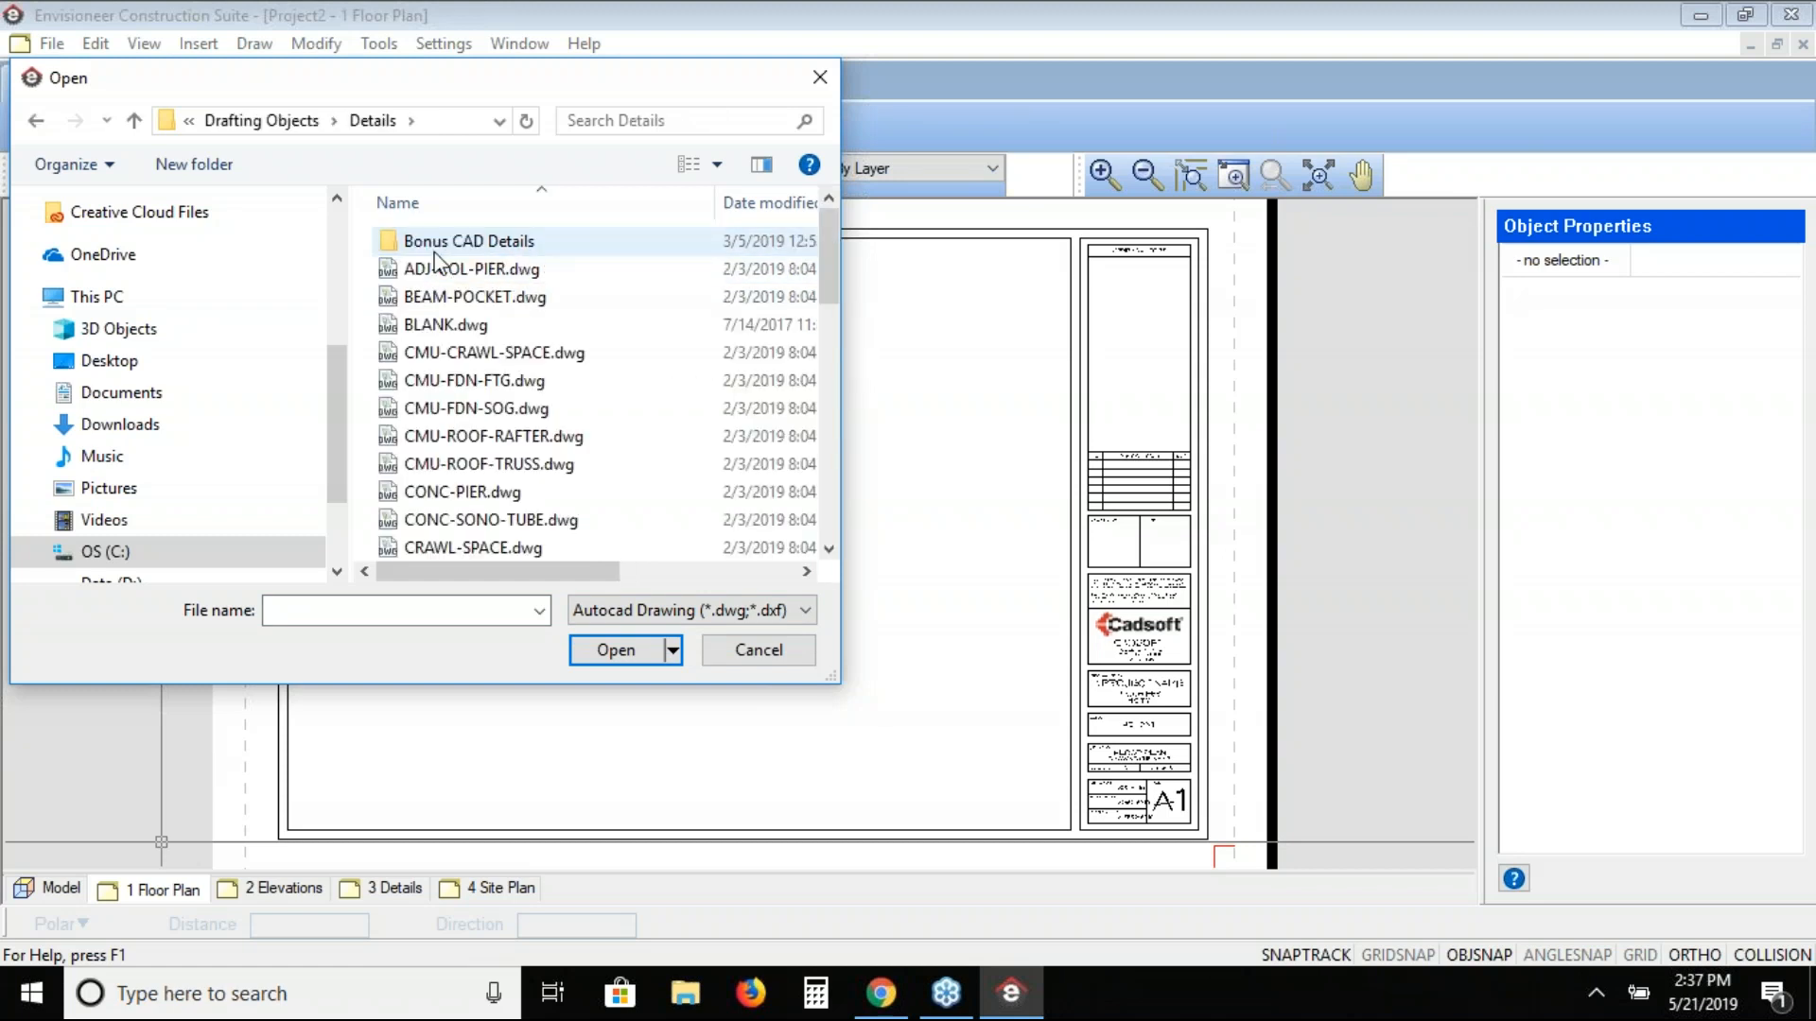
click(446, 299)
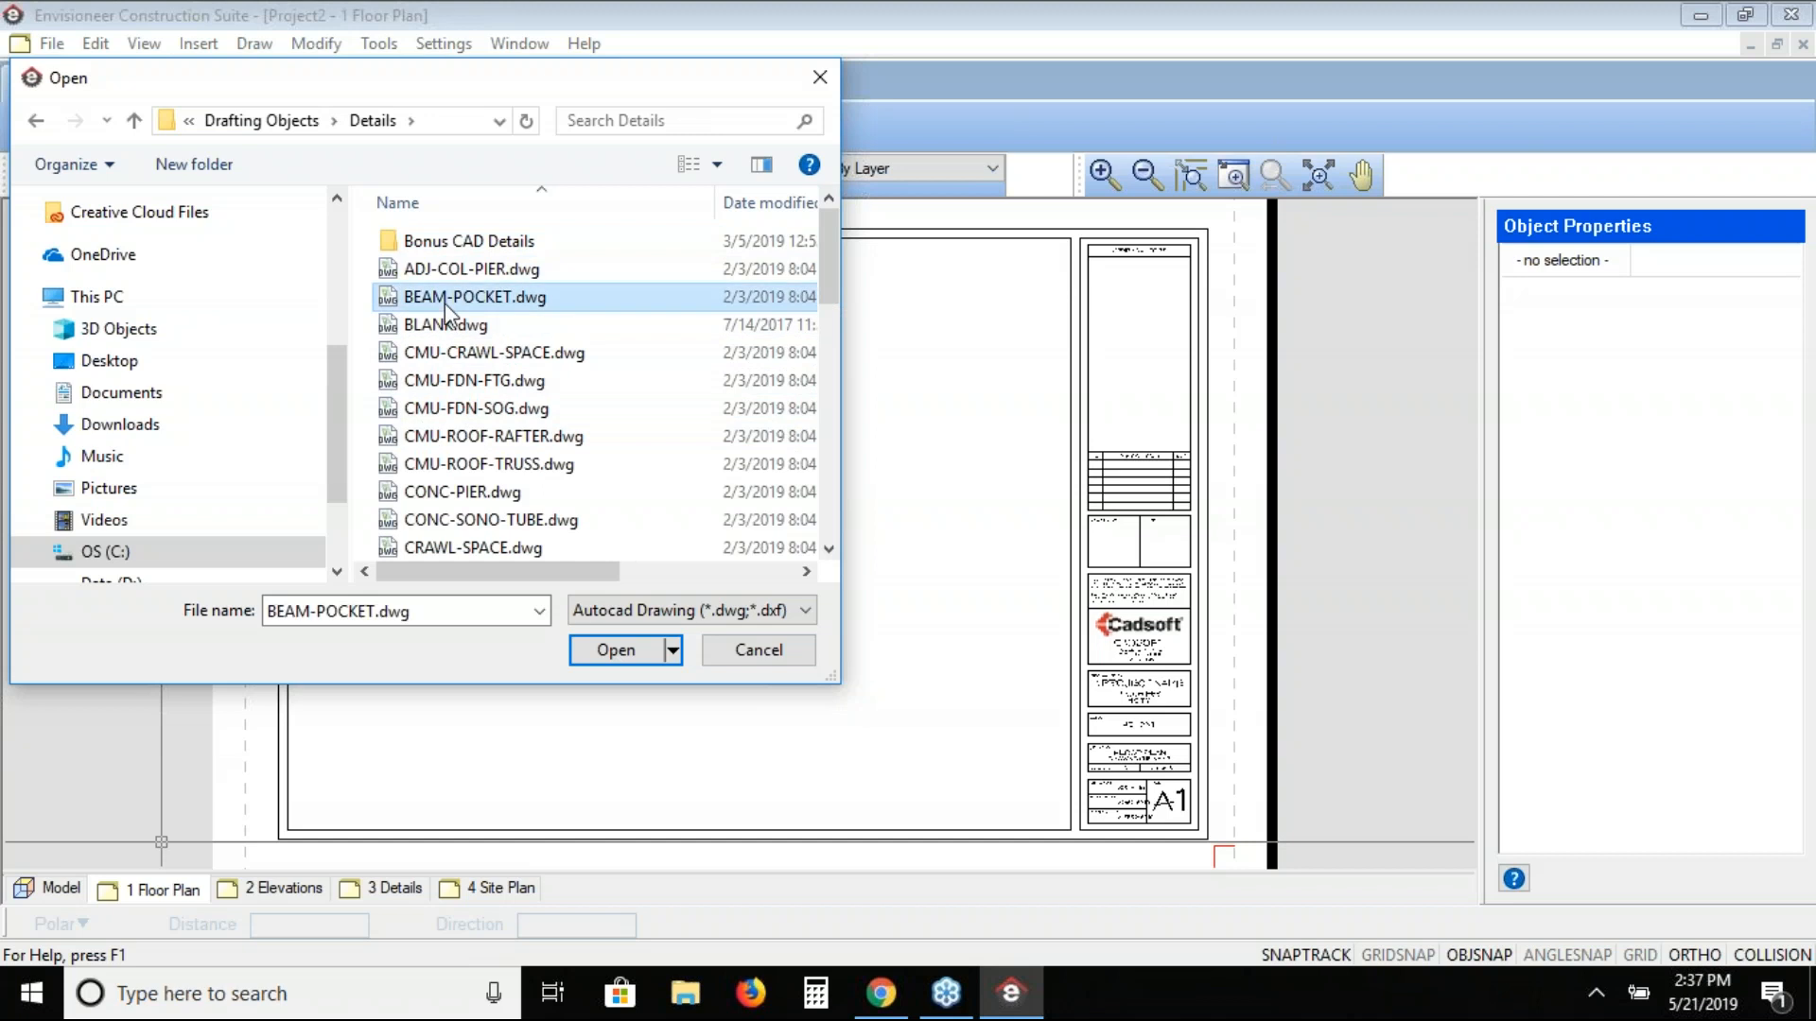
click(606, 658)
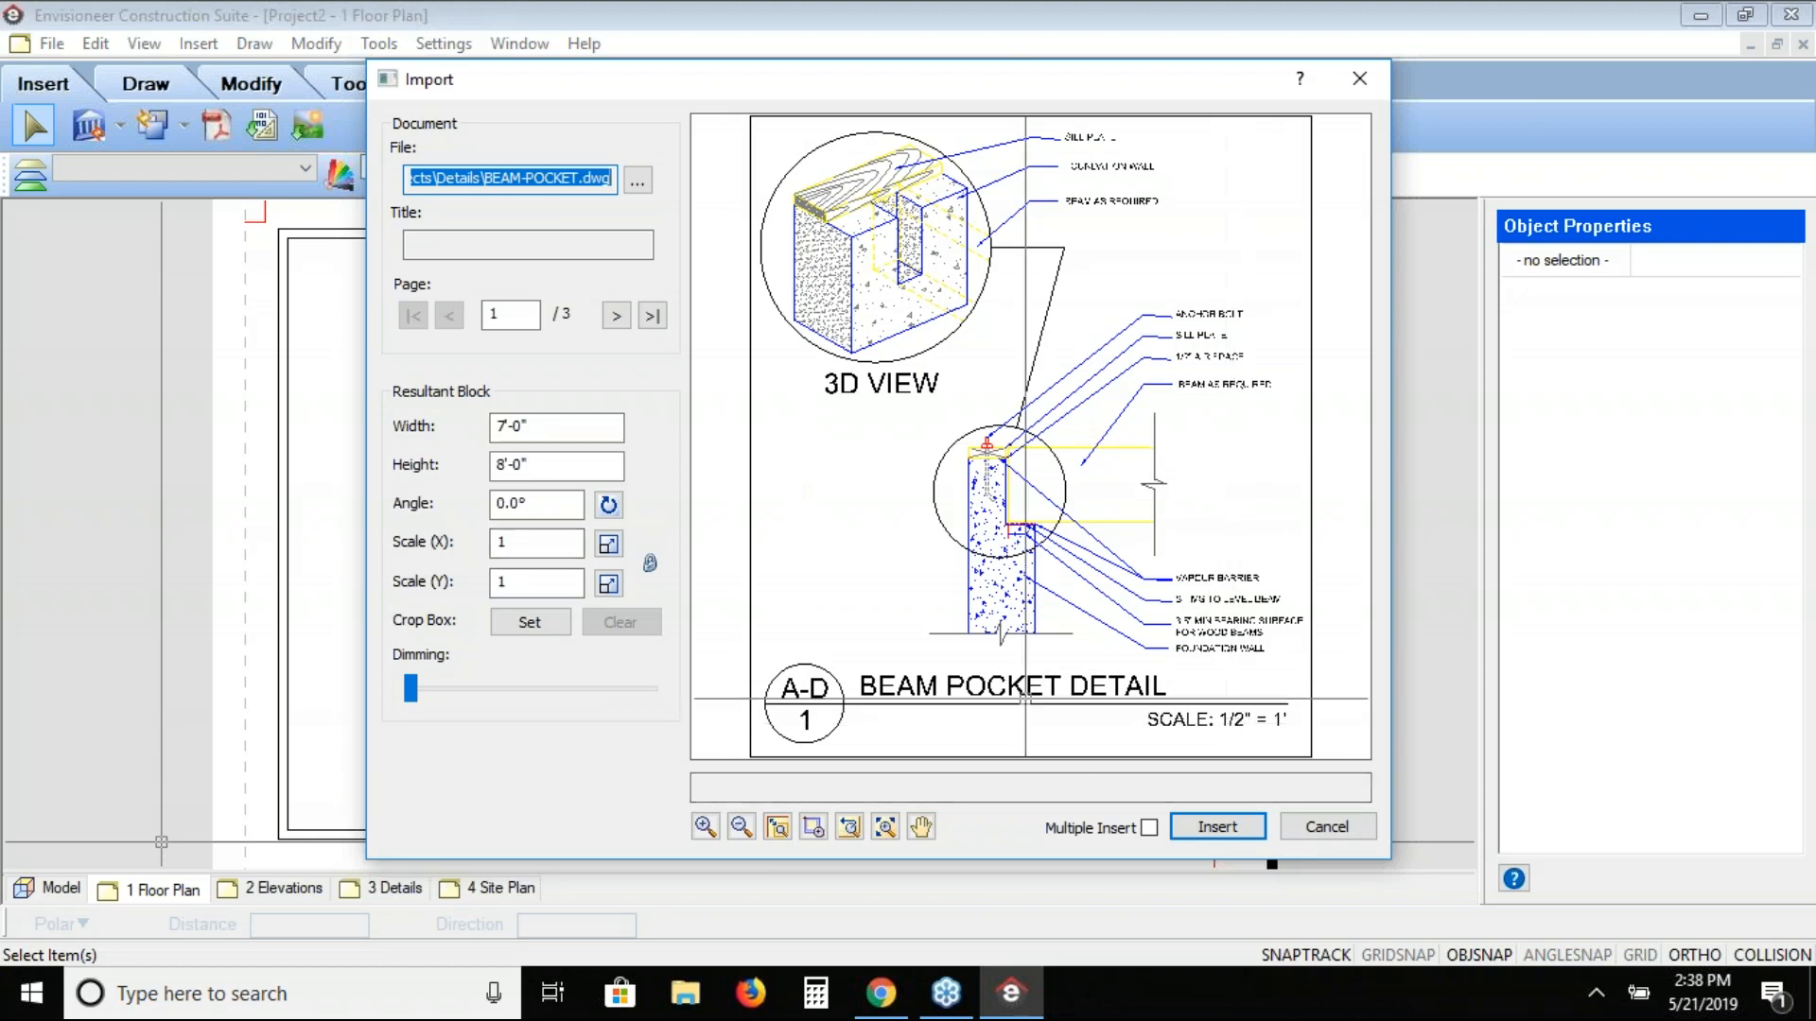
Step: Set the imported drawing's X and Y scale to 2 and insert it in the upper-left corner of the sheet
click(496, 544)
text(2)
key(Tab)
text(2)
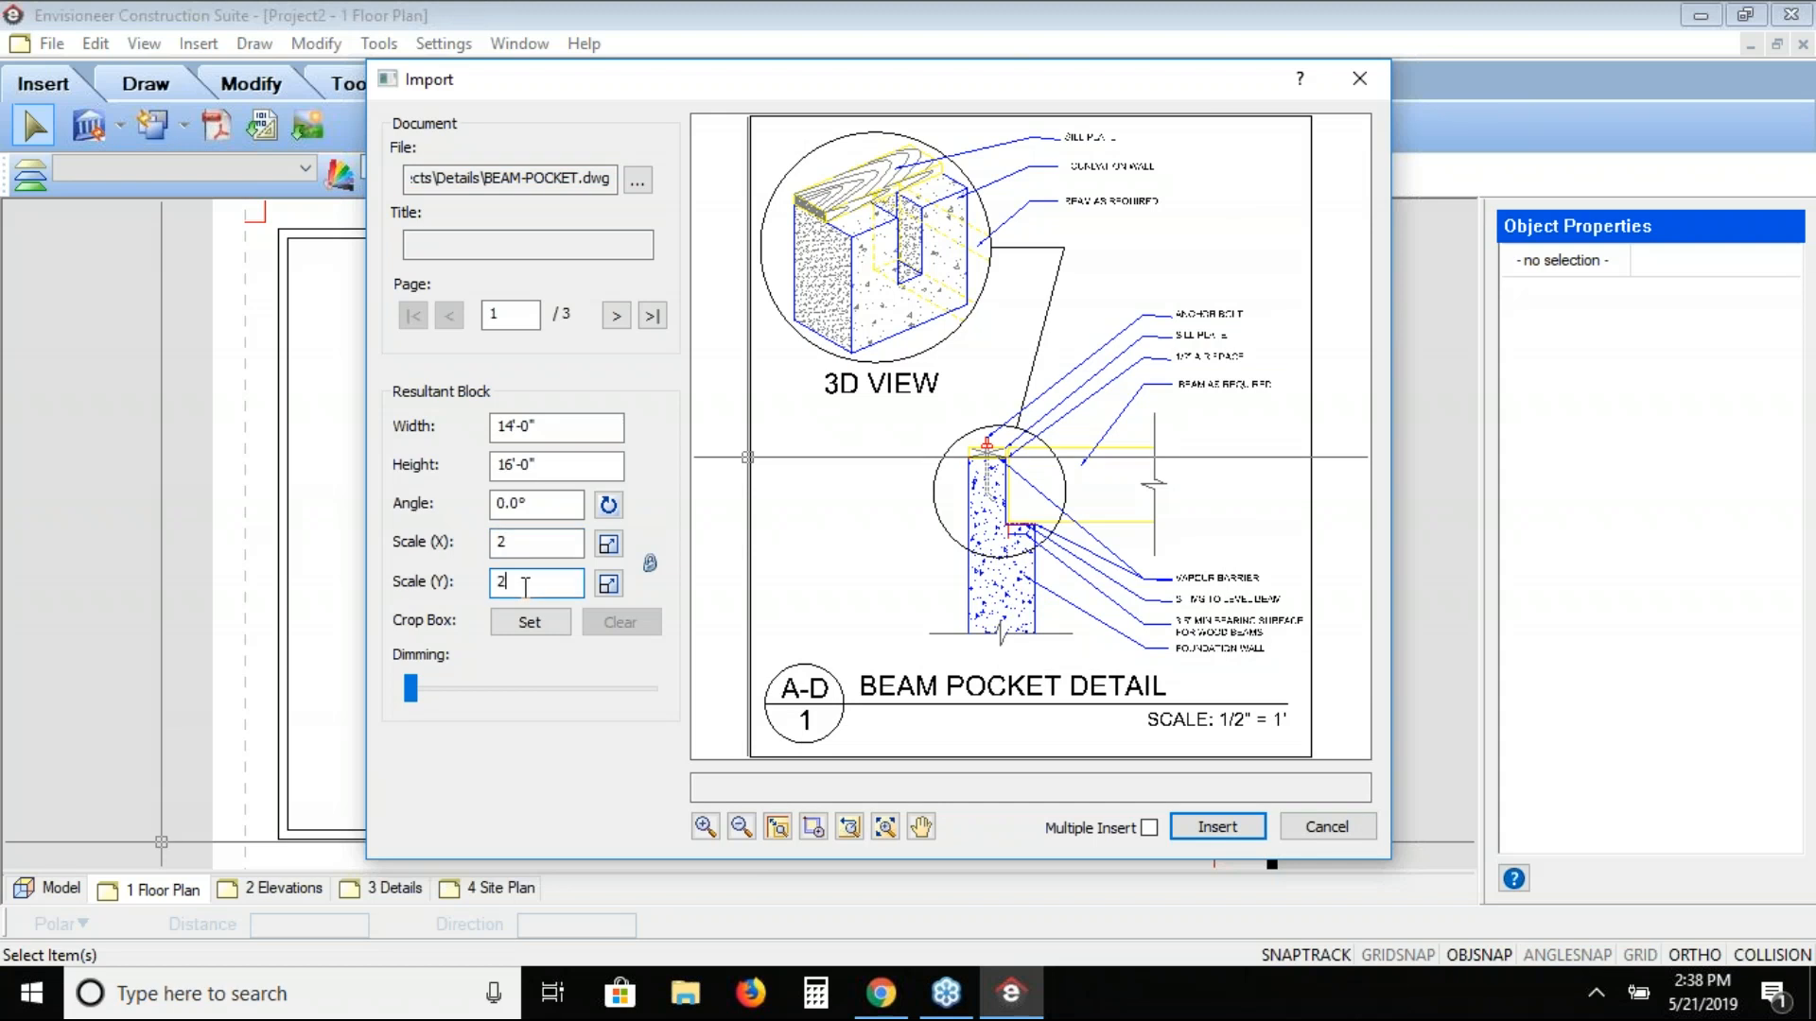
click(1214, 827)
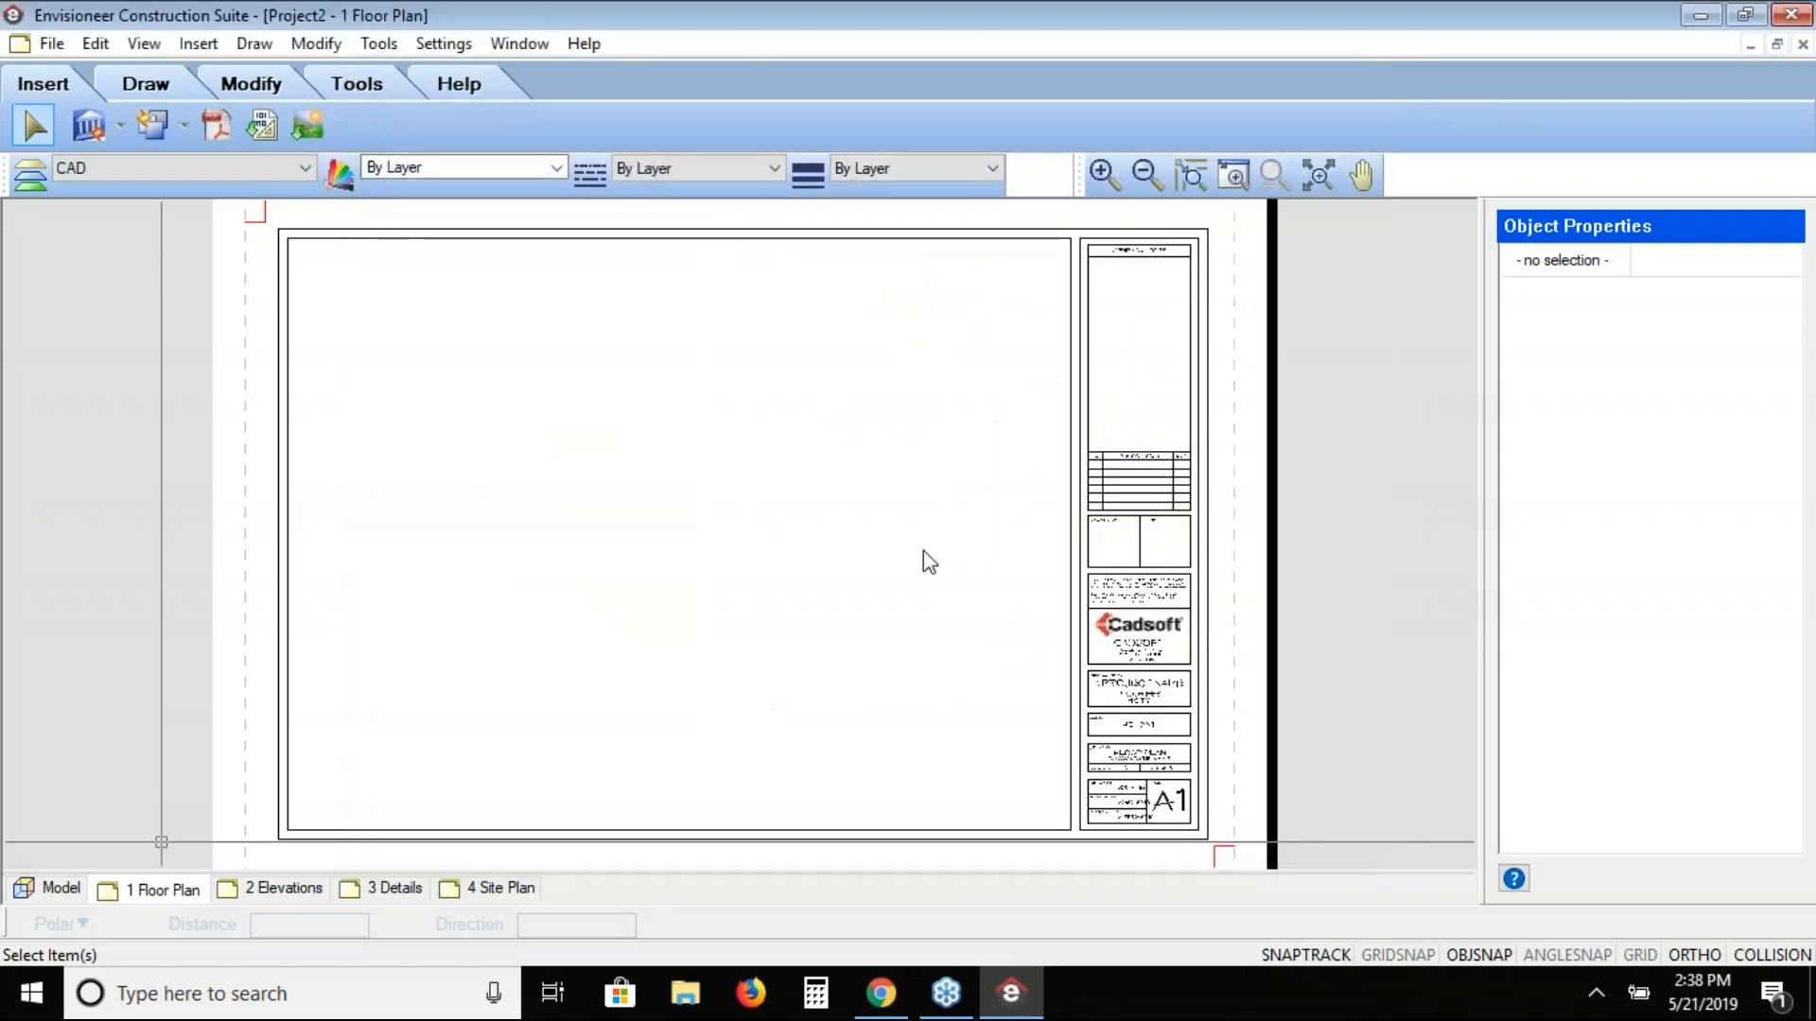
click(378, 328)
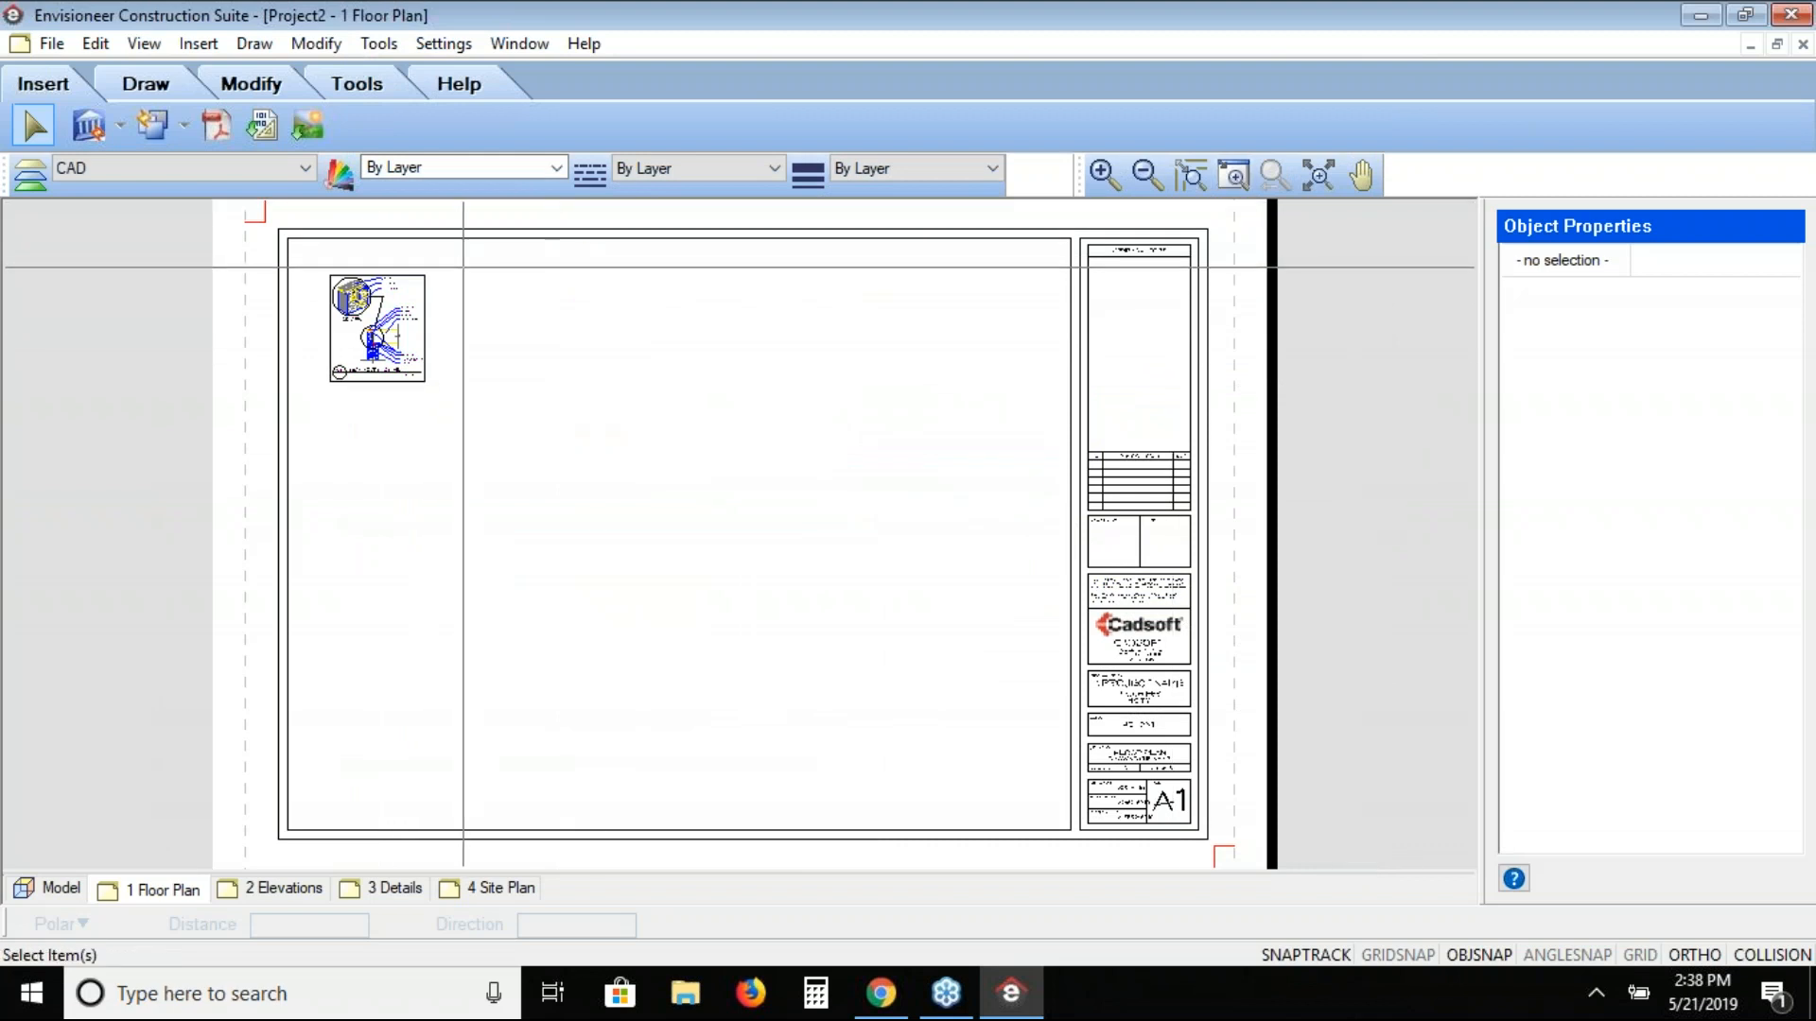
Step: Open the imported beam pocket block's definition for editing, and view its "BEAM AS REQUIRED" label in the text editor before closing it
drag(315, 267, 463, 396)
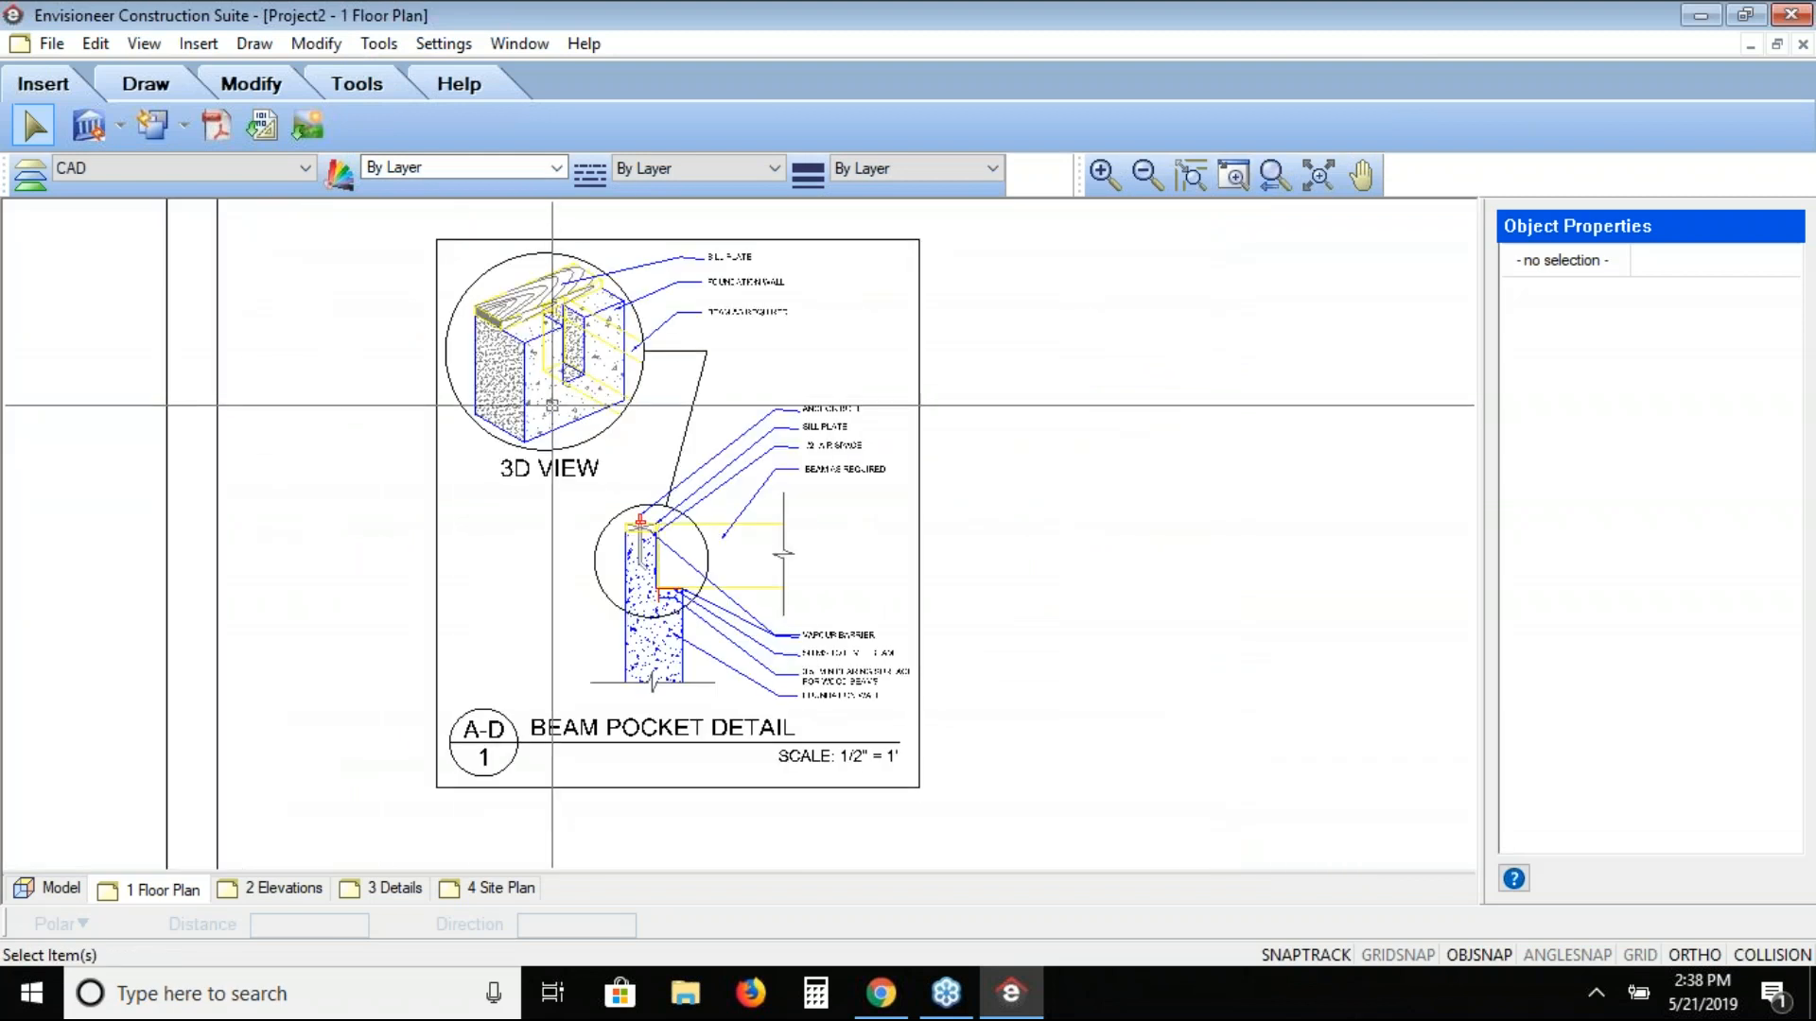
click(555, 425)
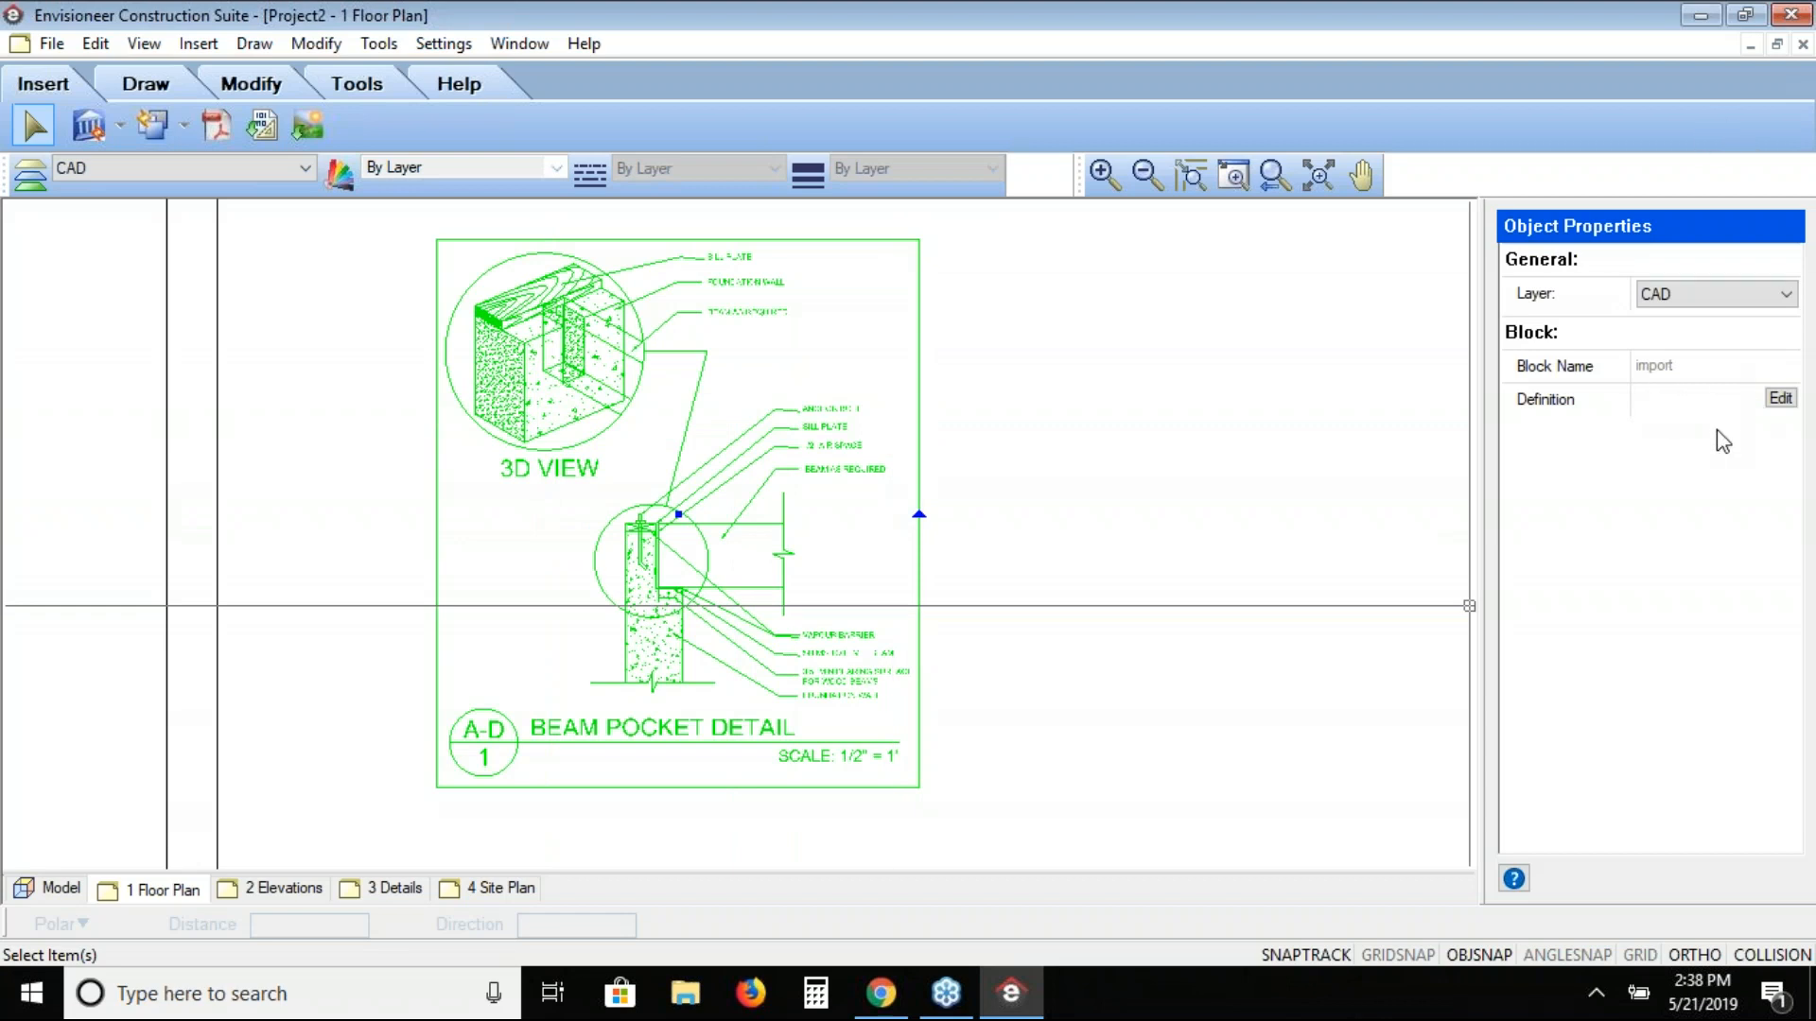
click(1774, 400)
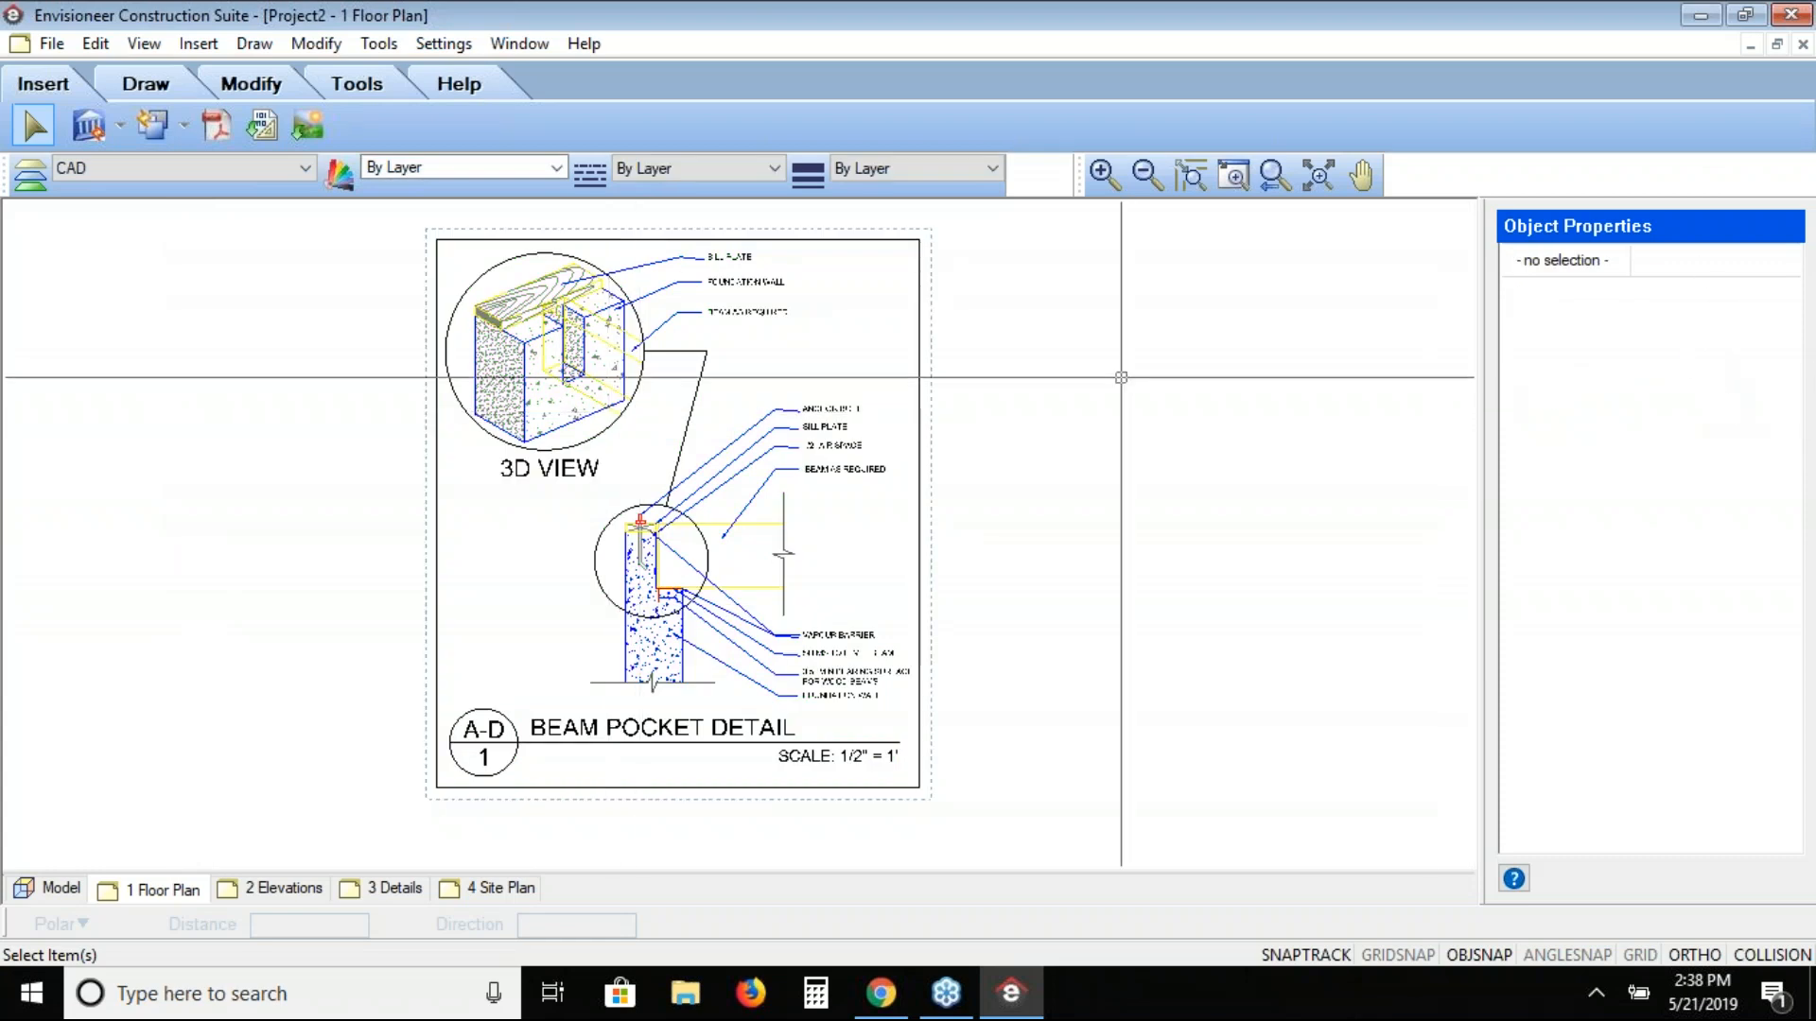
click(733, 311)
double_click(734, 311)
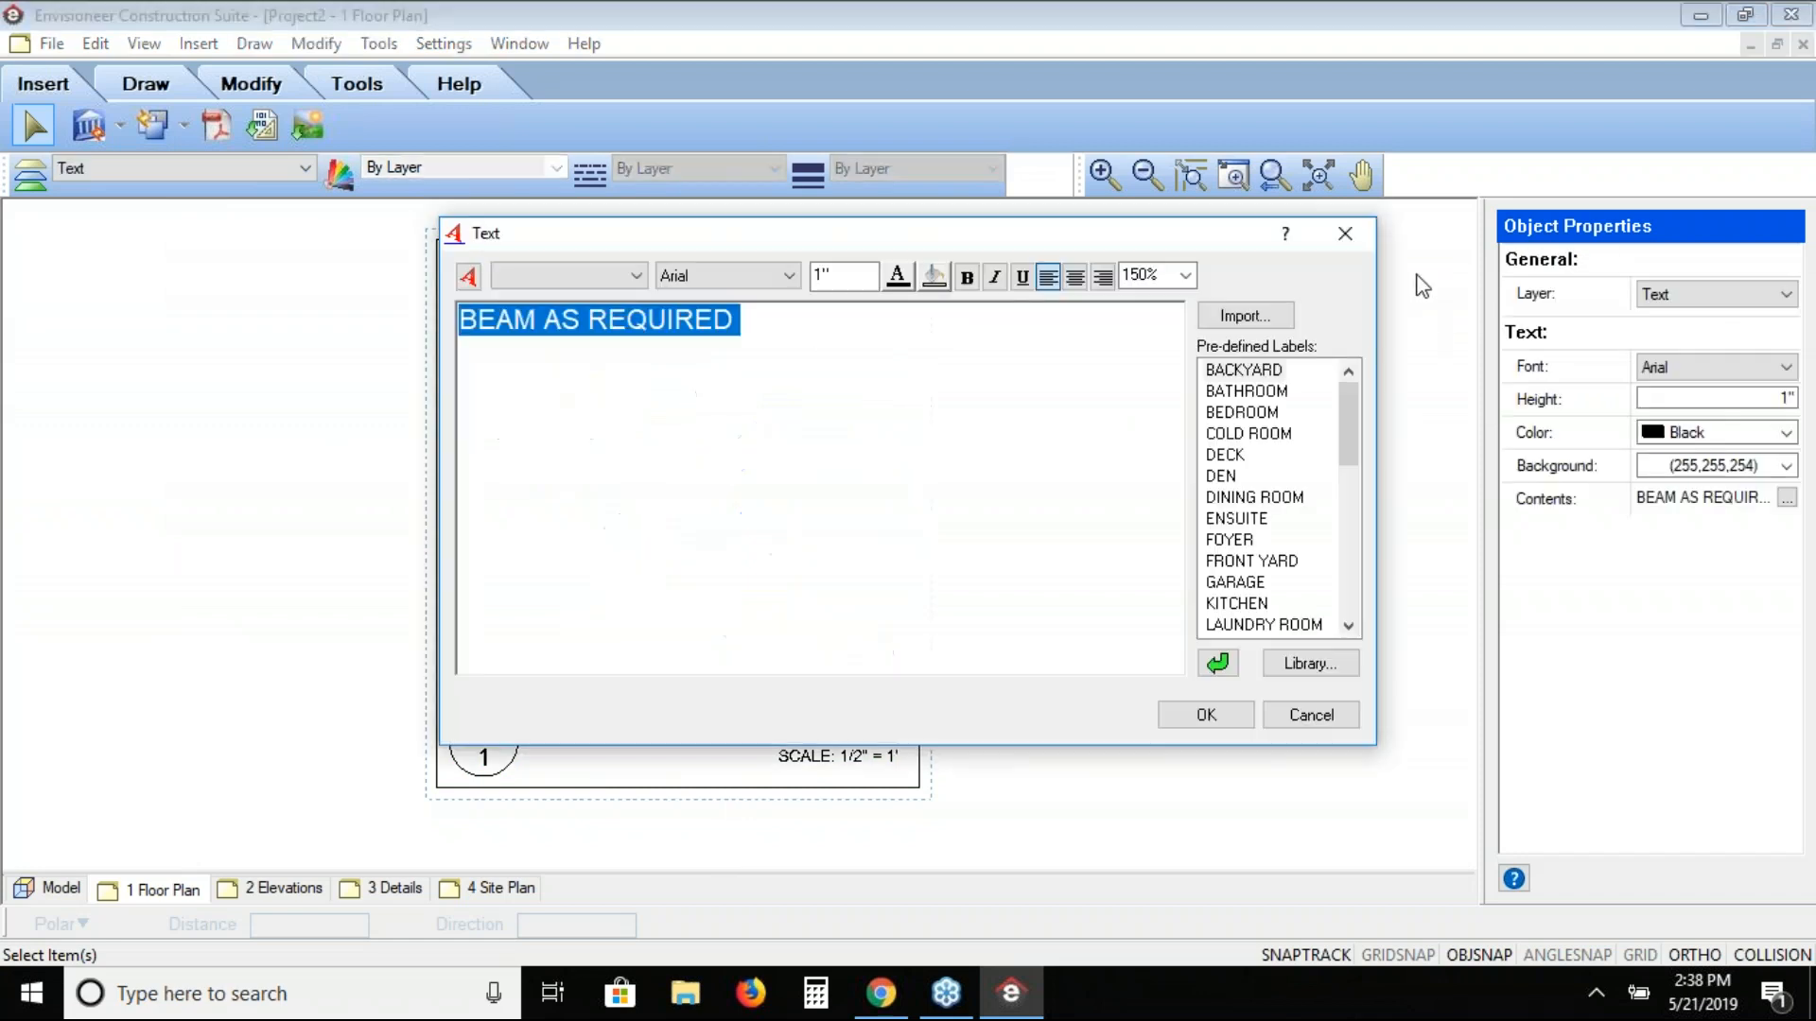
click(1345, 234)
Step: Delete the slanted line linking the 3D view to the section circle, exit block editing, and select the whole block
click(688, 431)
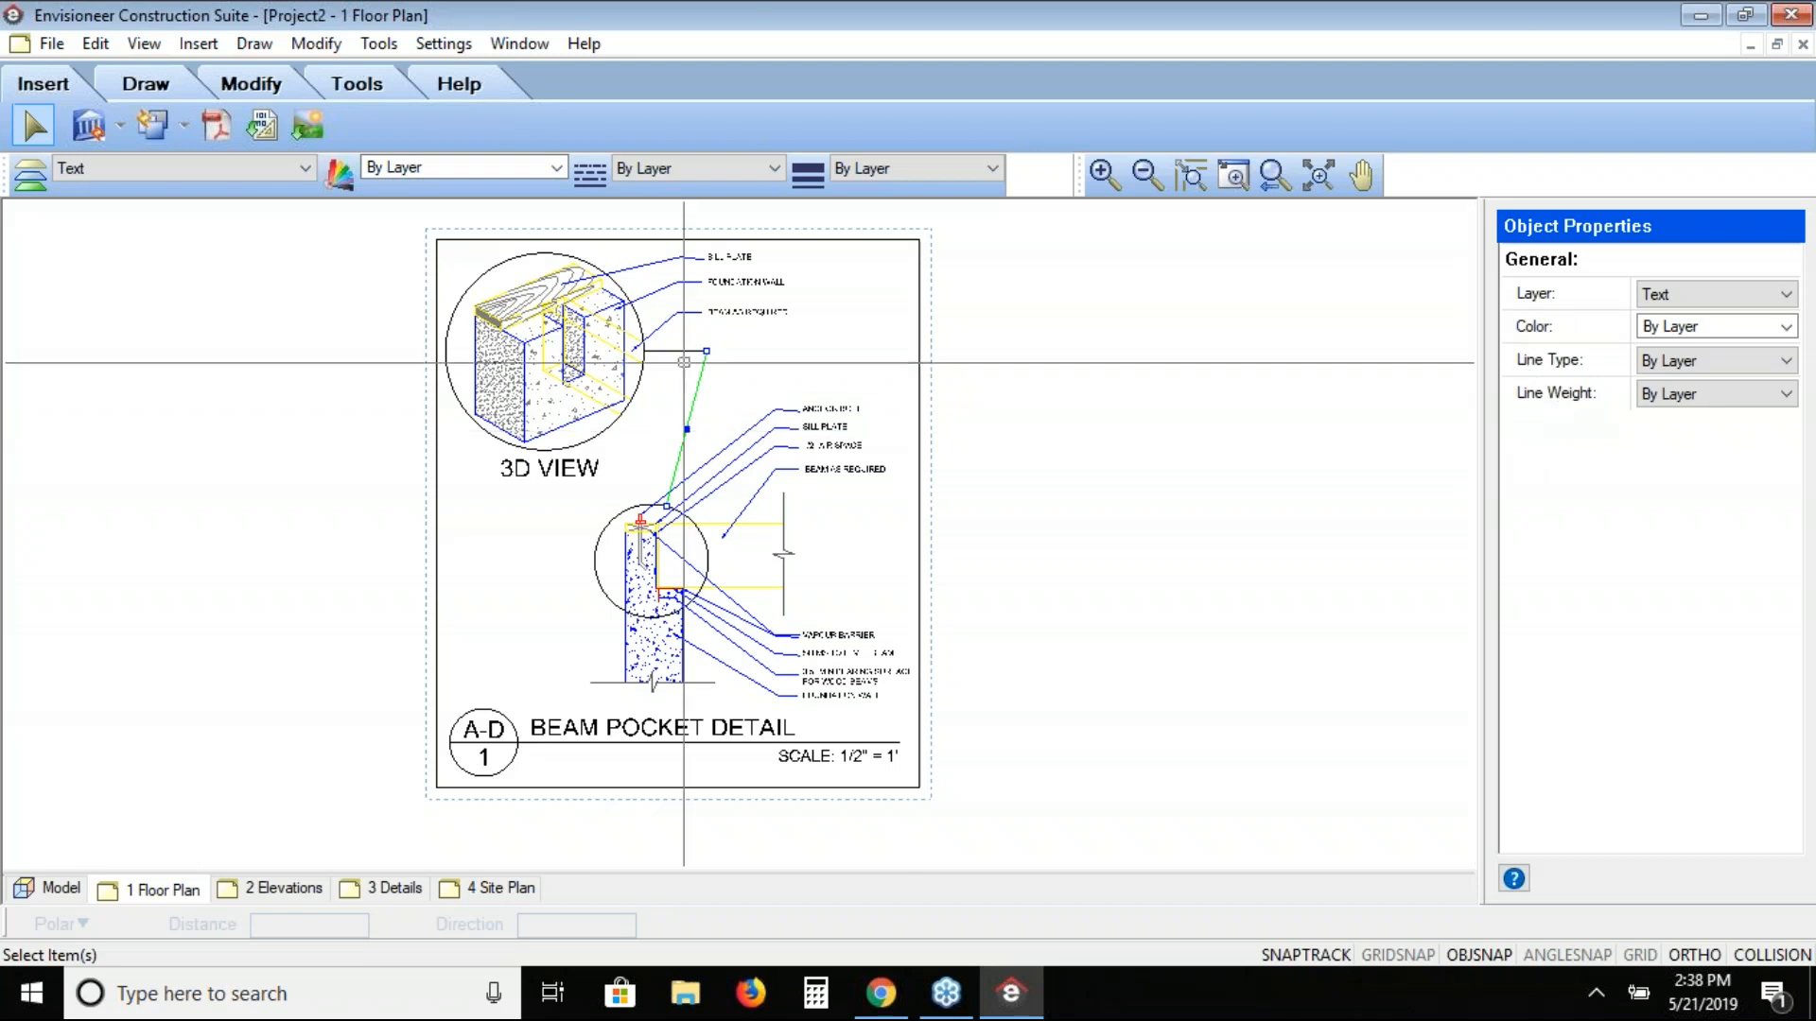
key(Escape)
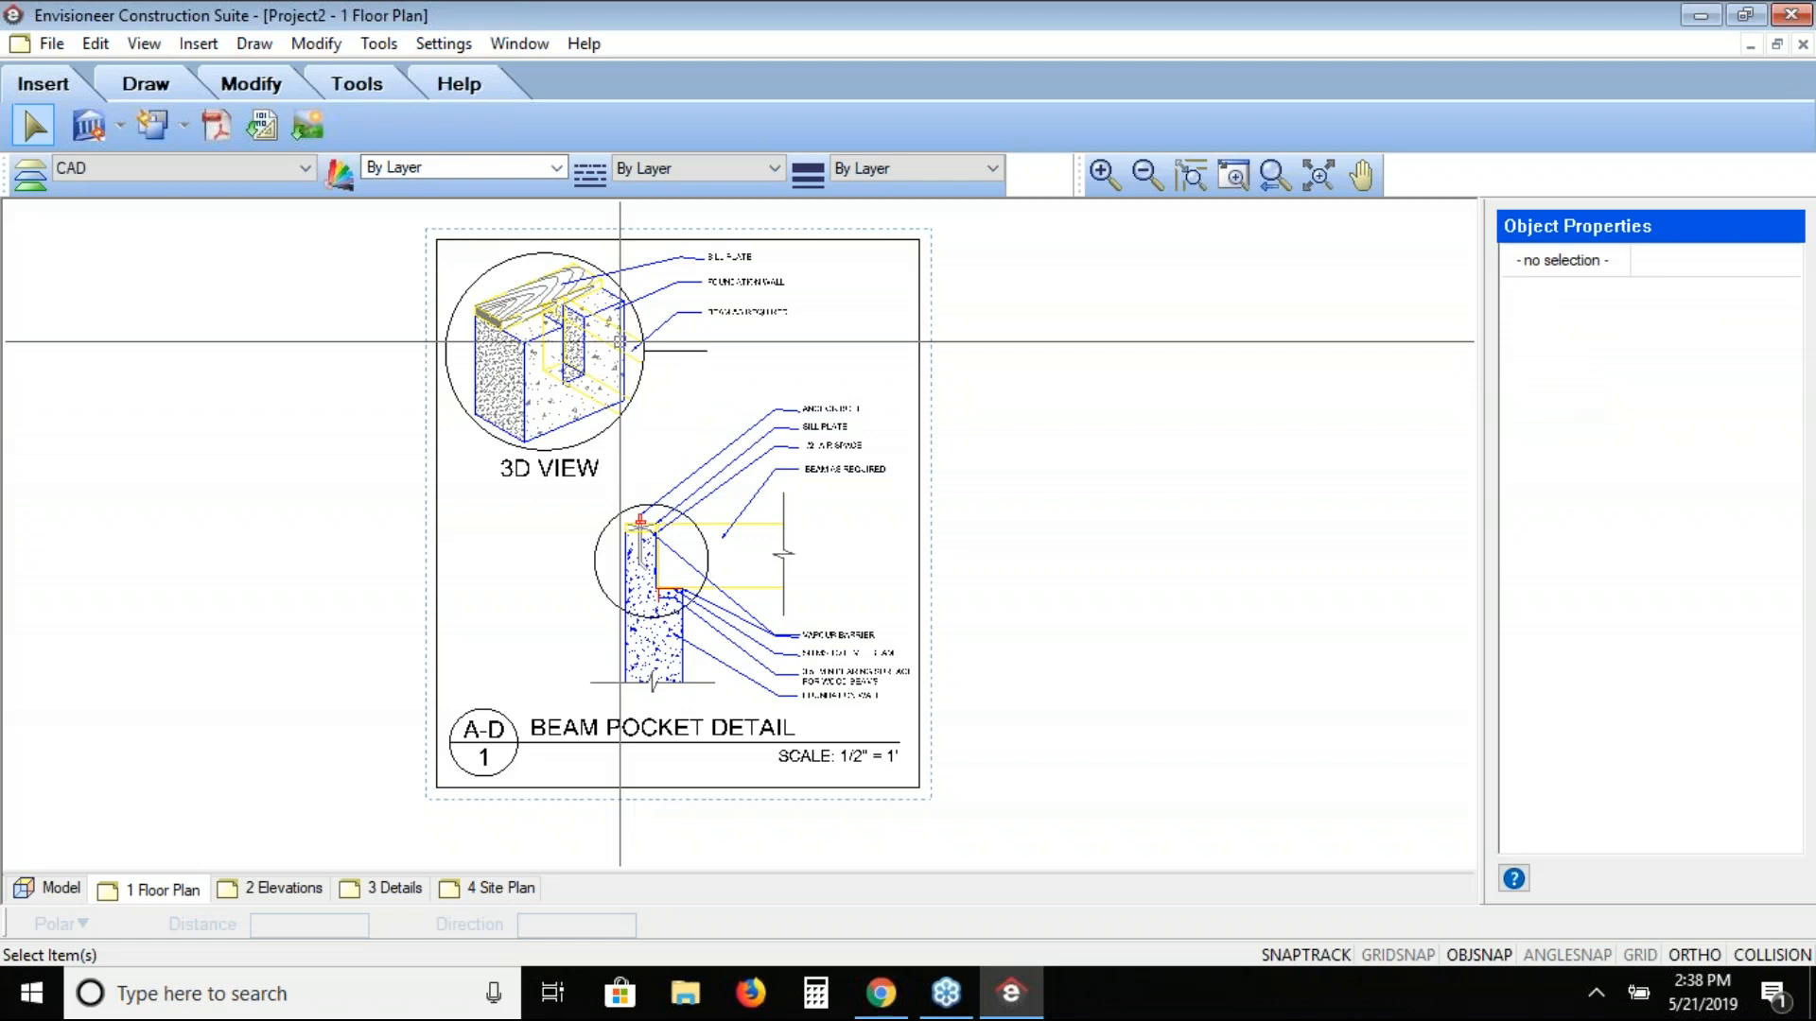
key(Escape)
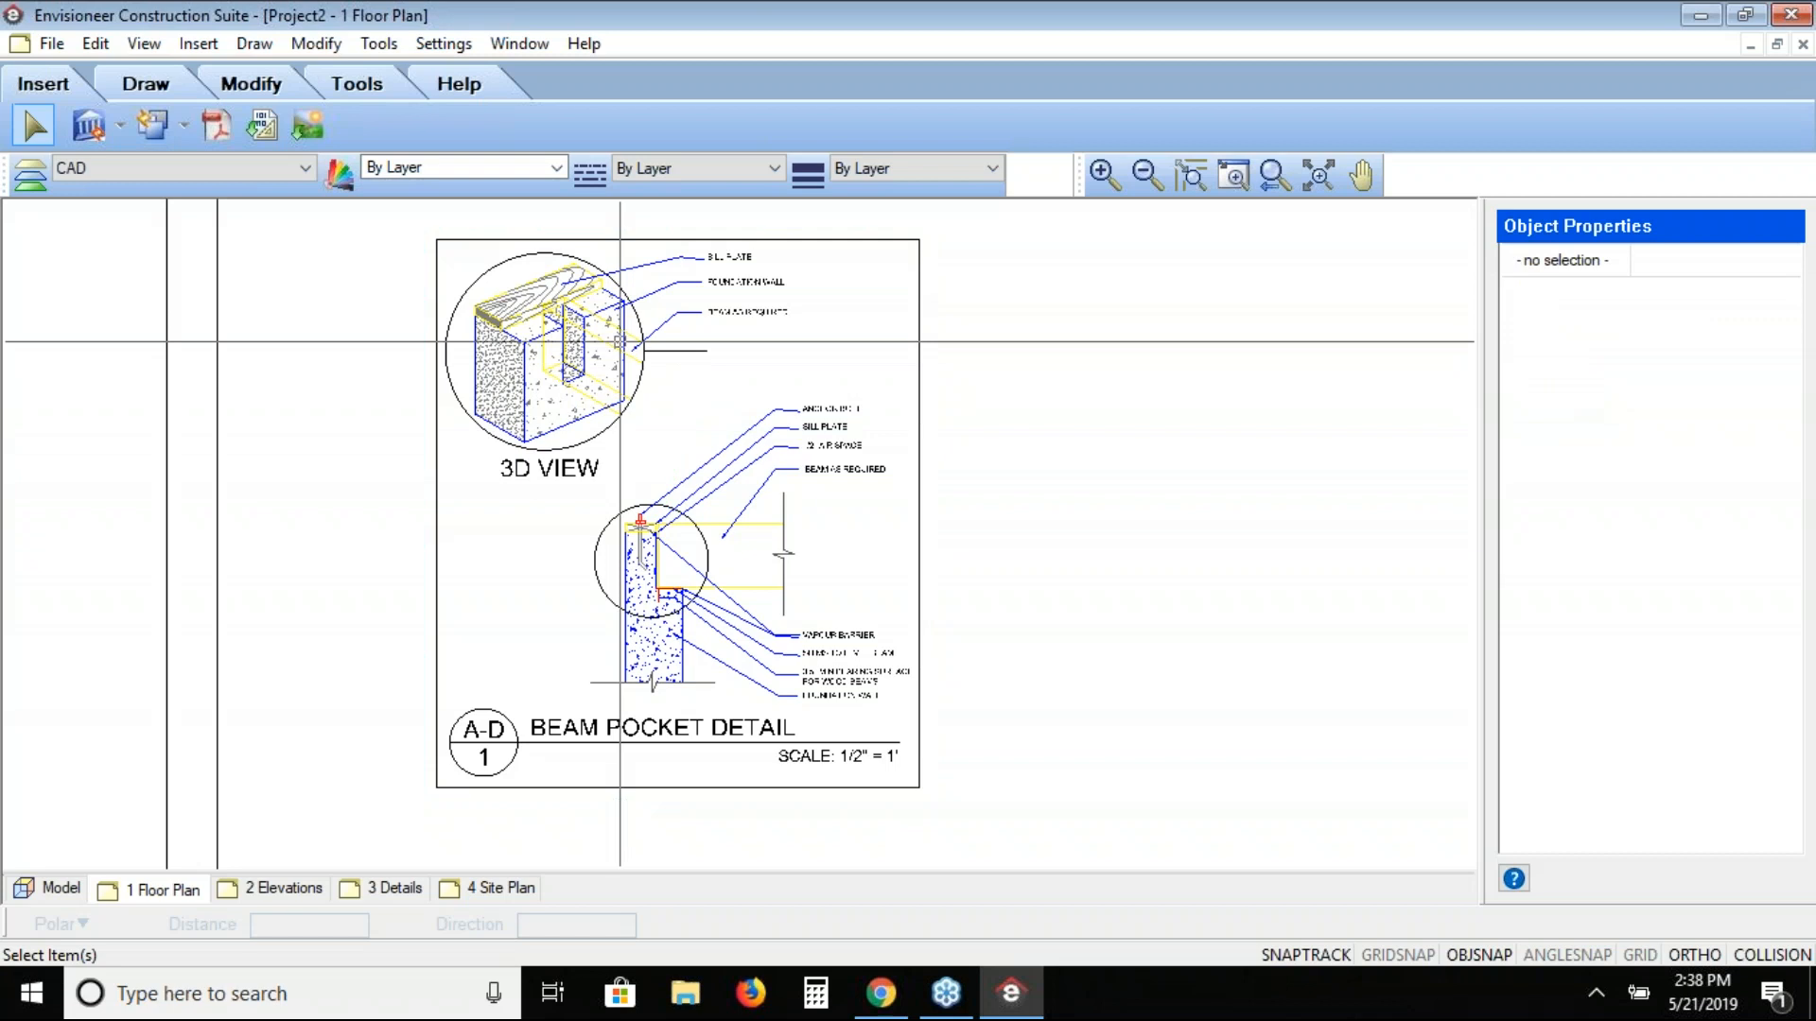
click(618, 341)
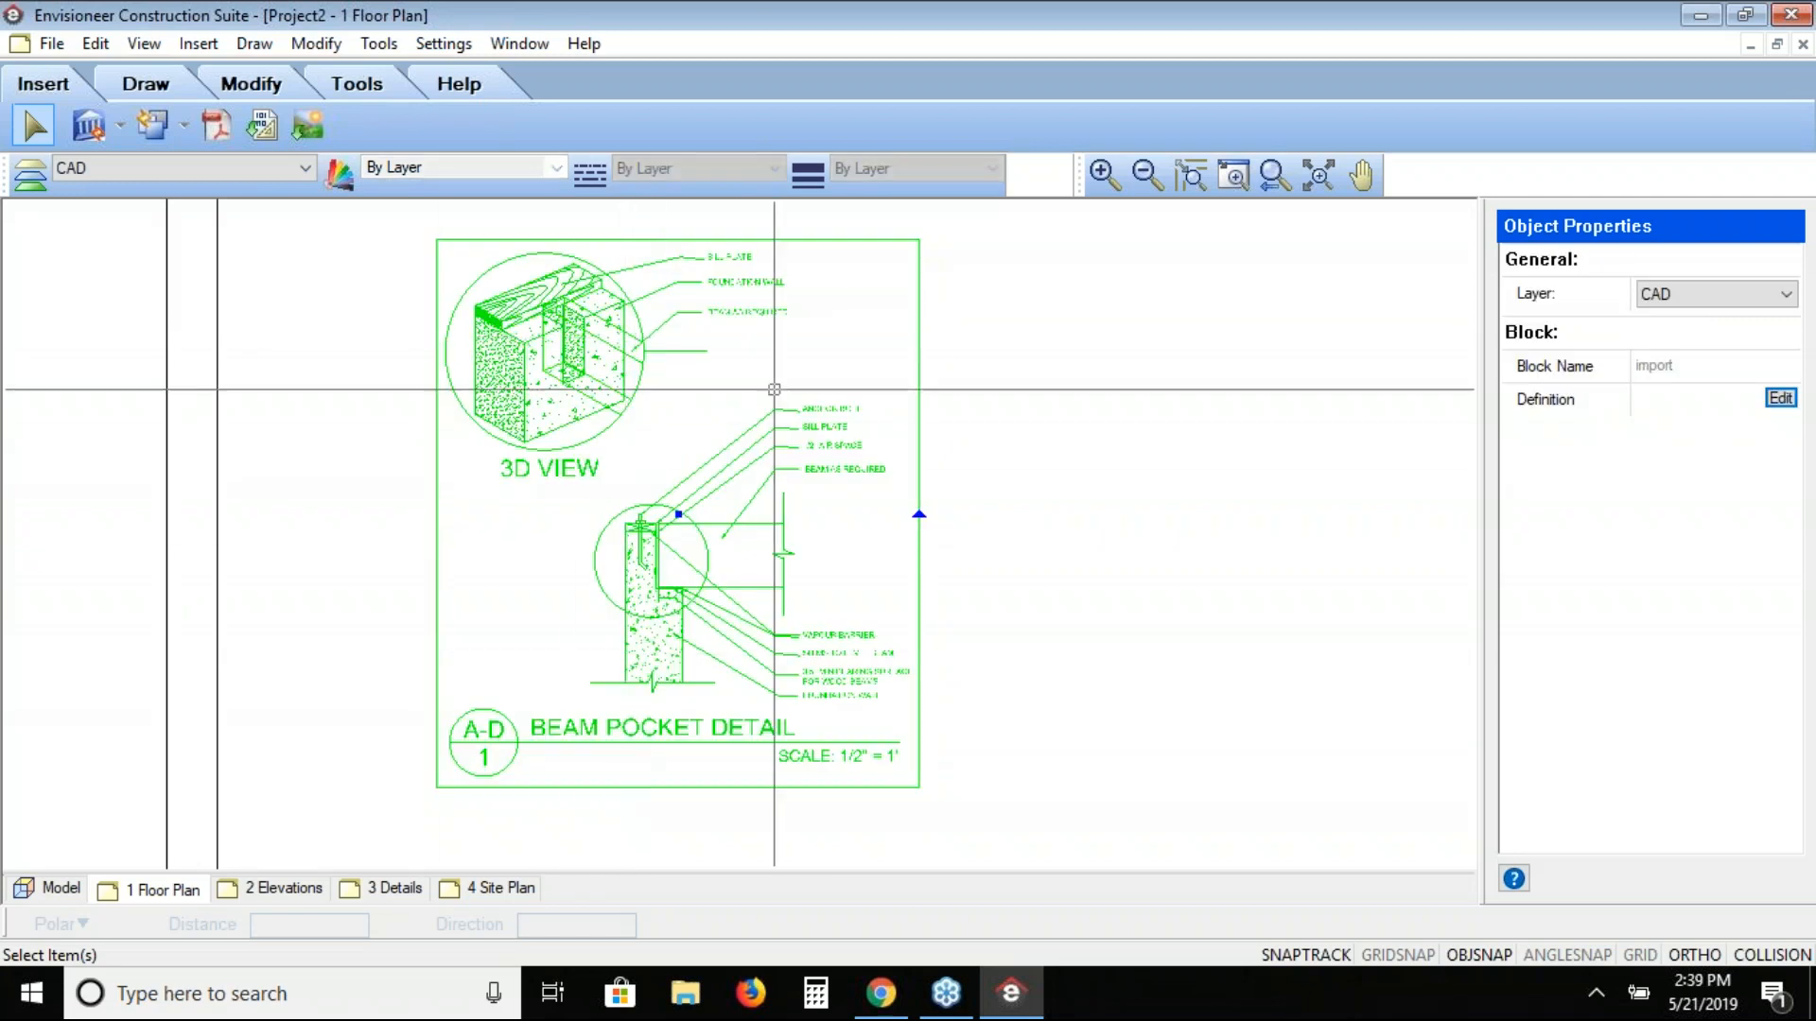
click(1270, 183)
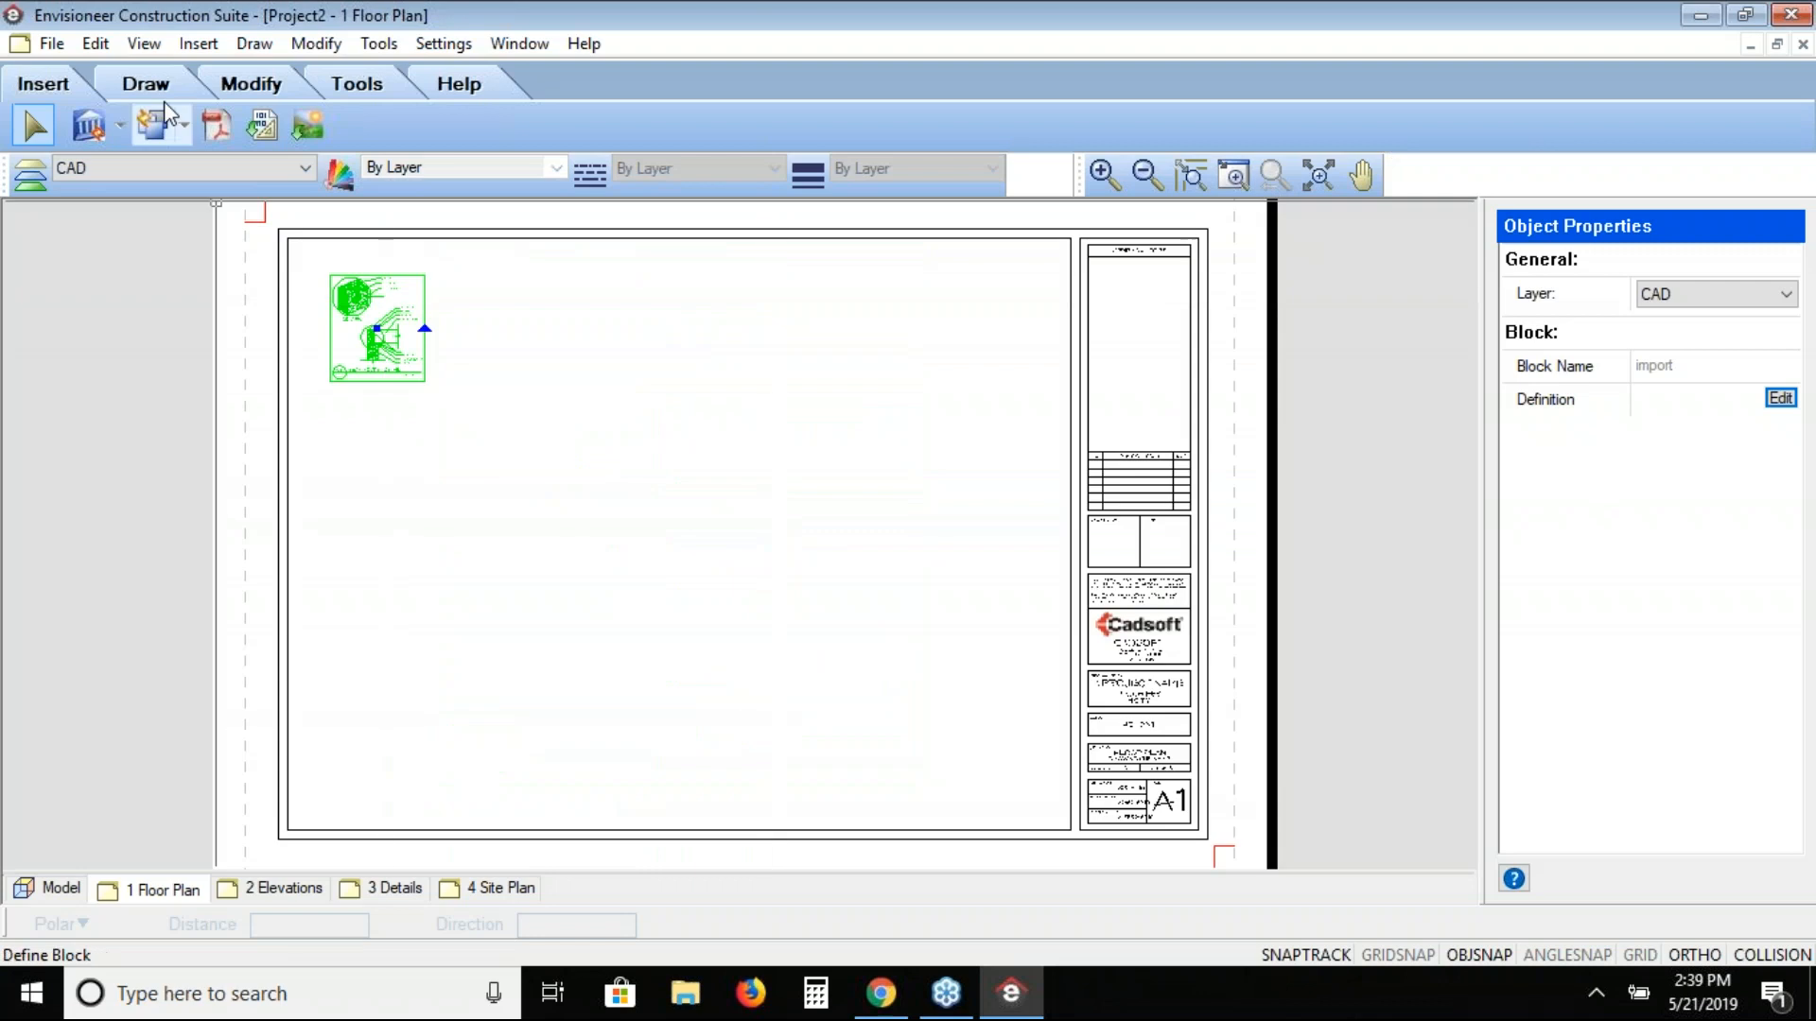
Step: Export the sheet as a 2D AutoCAD Drawing (*.dwg) named "floor plan" to the Desktop
click(49, 43)
mouse_move(98, 423)
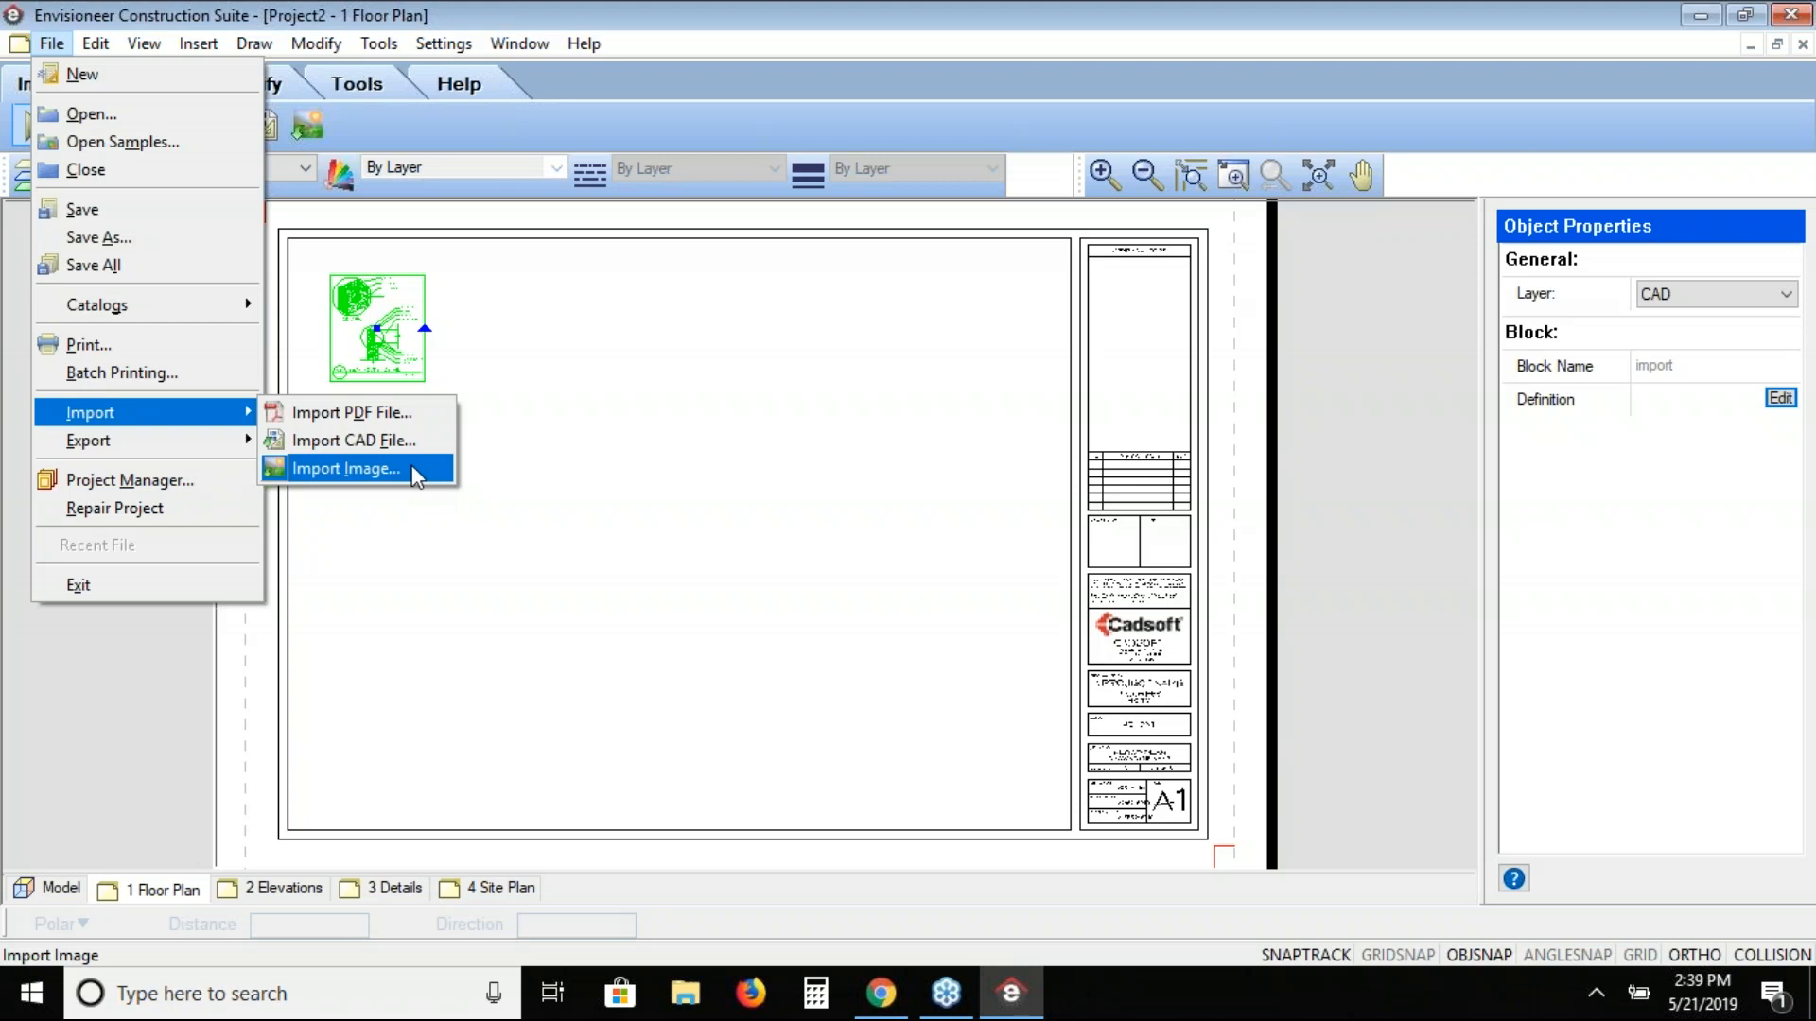
mouse_move(154, 441)
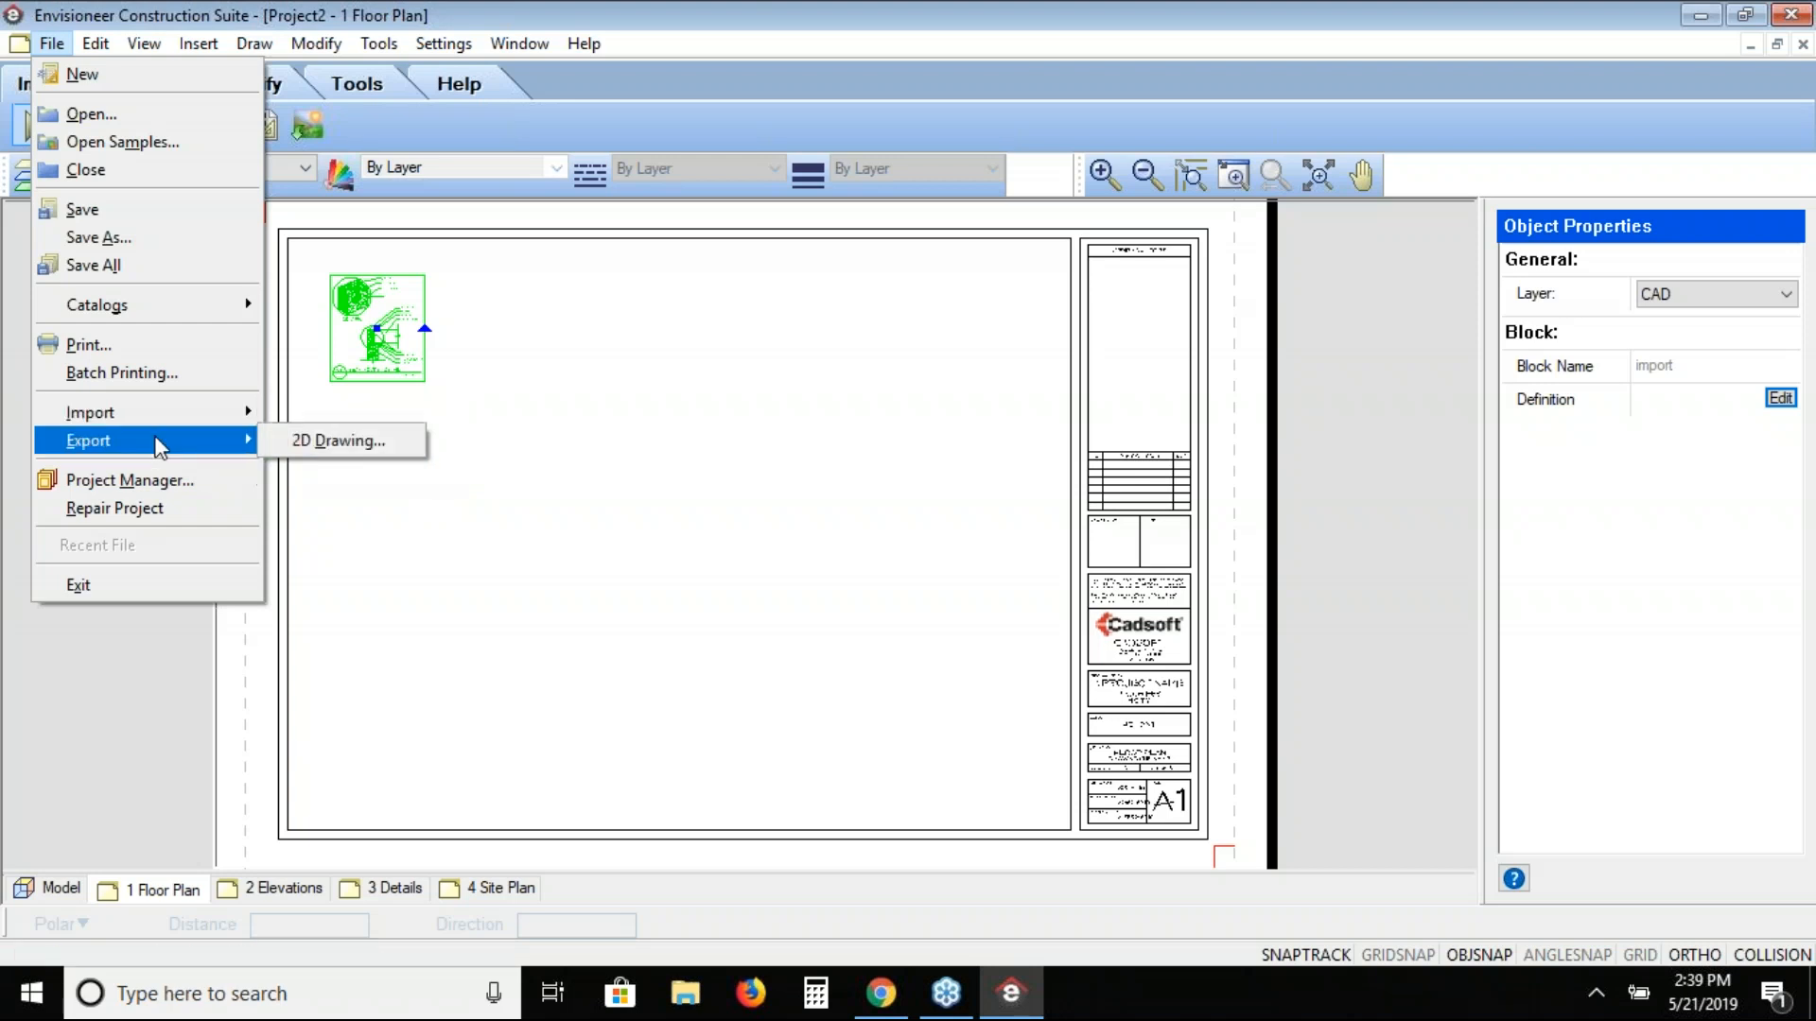
click(363, 442)
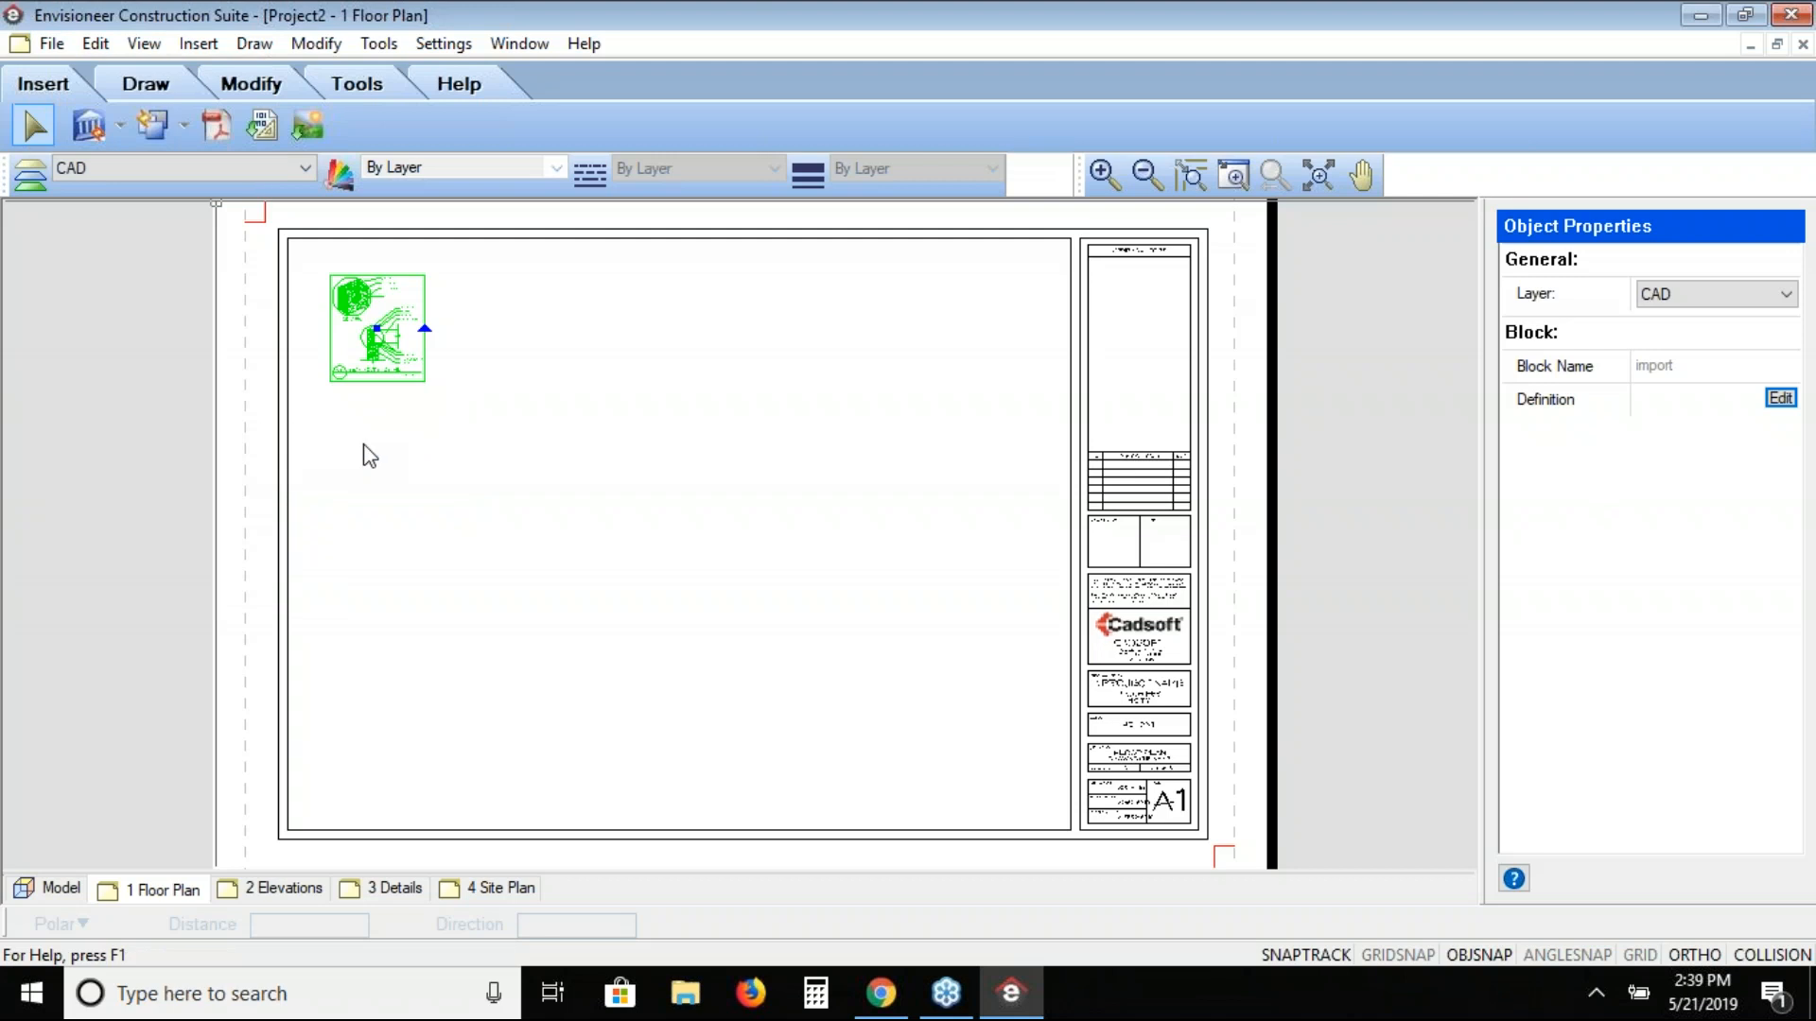
click(363, 549)
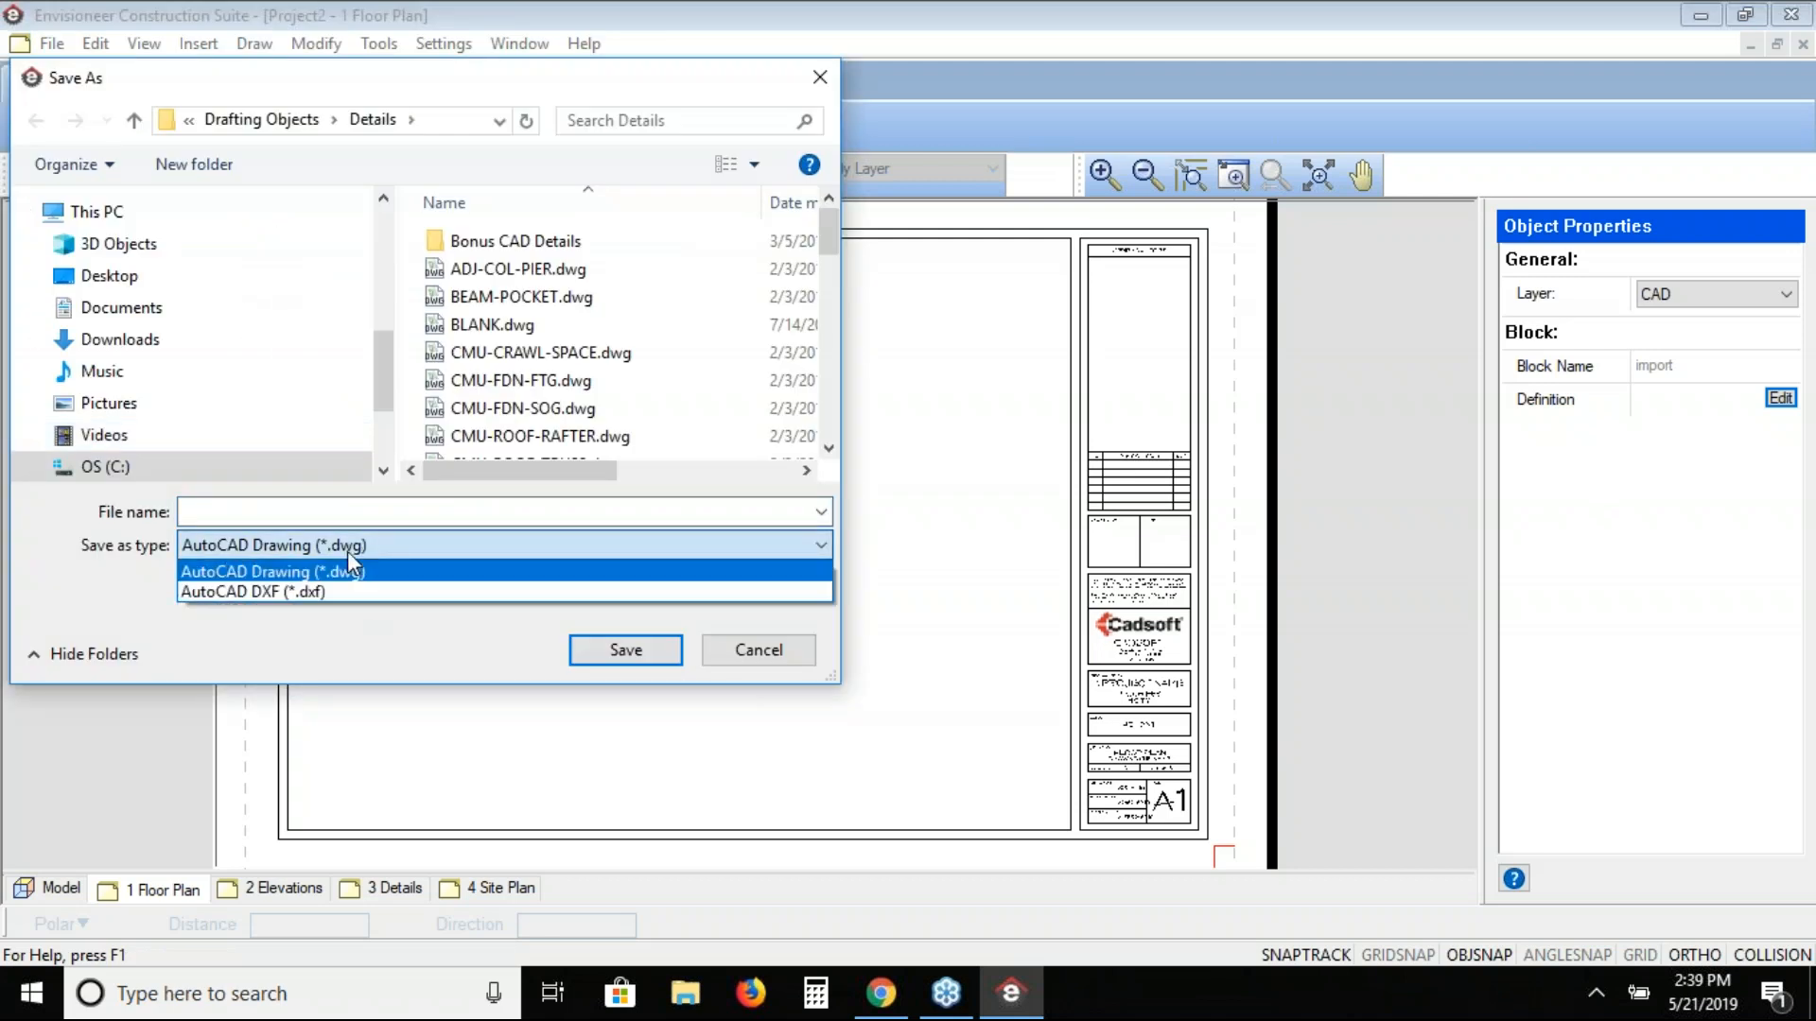
click(312, 571)
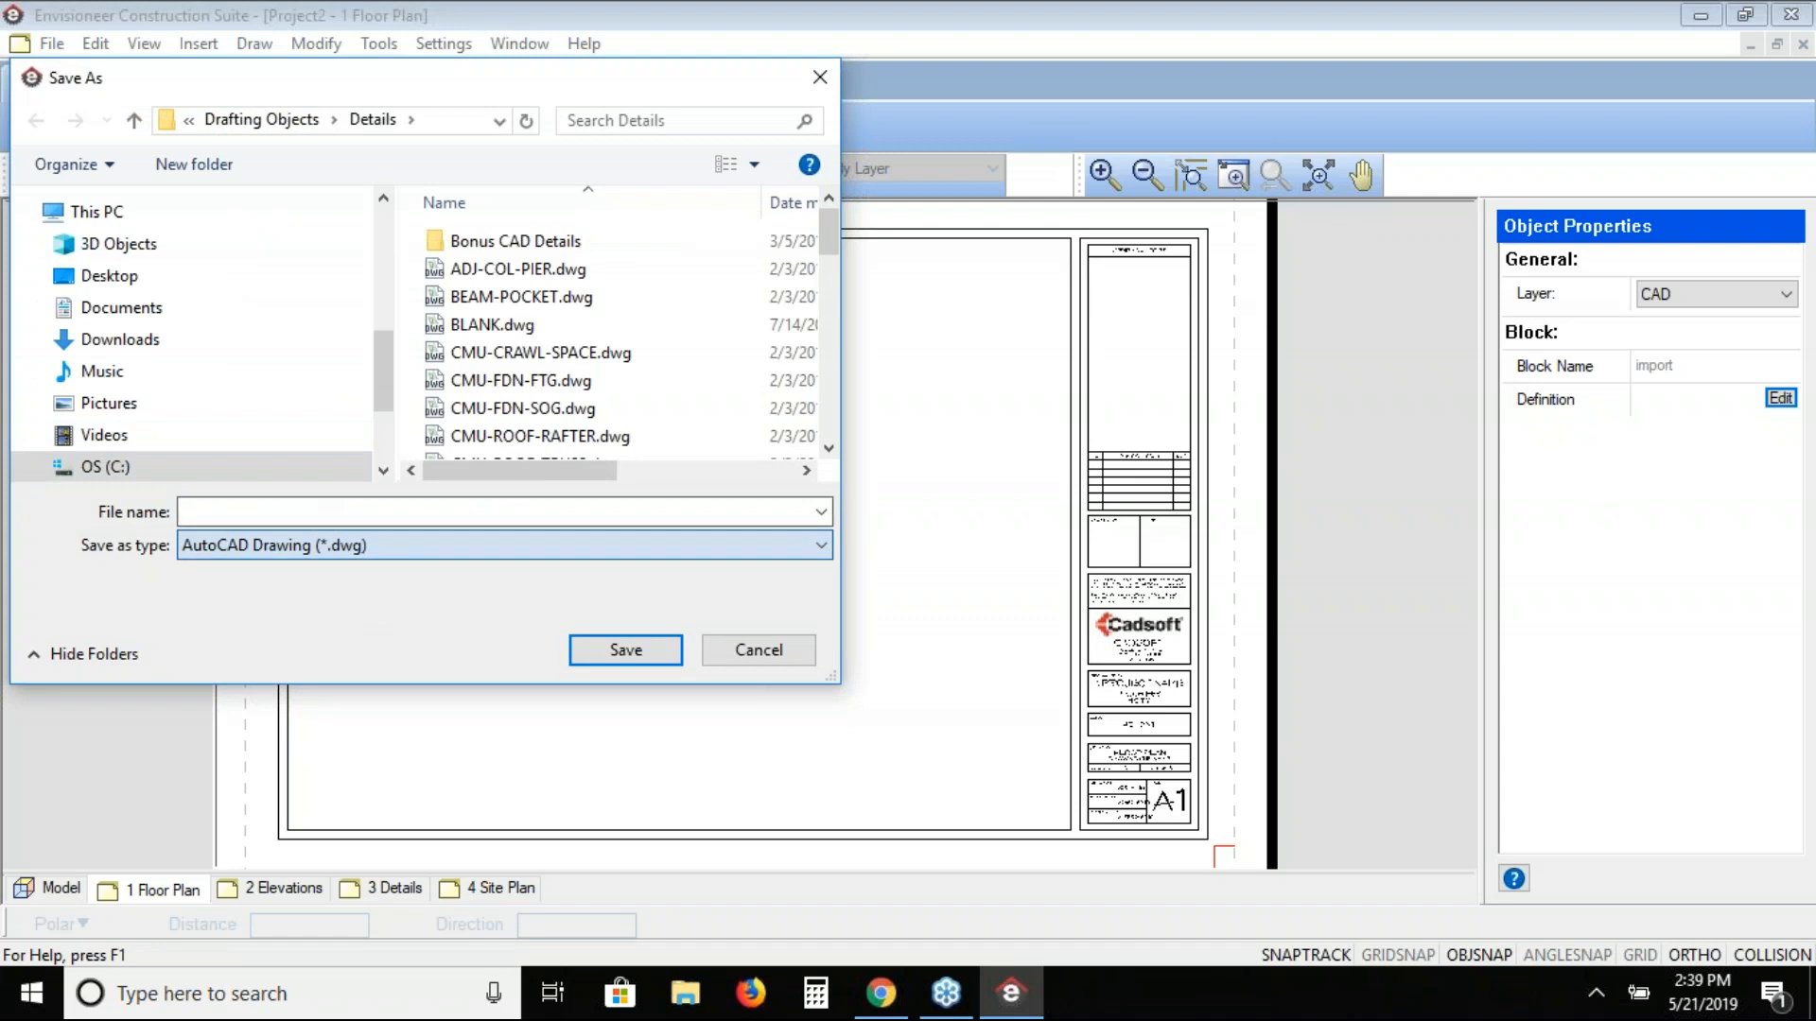
click(159, 284)
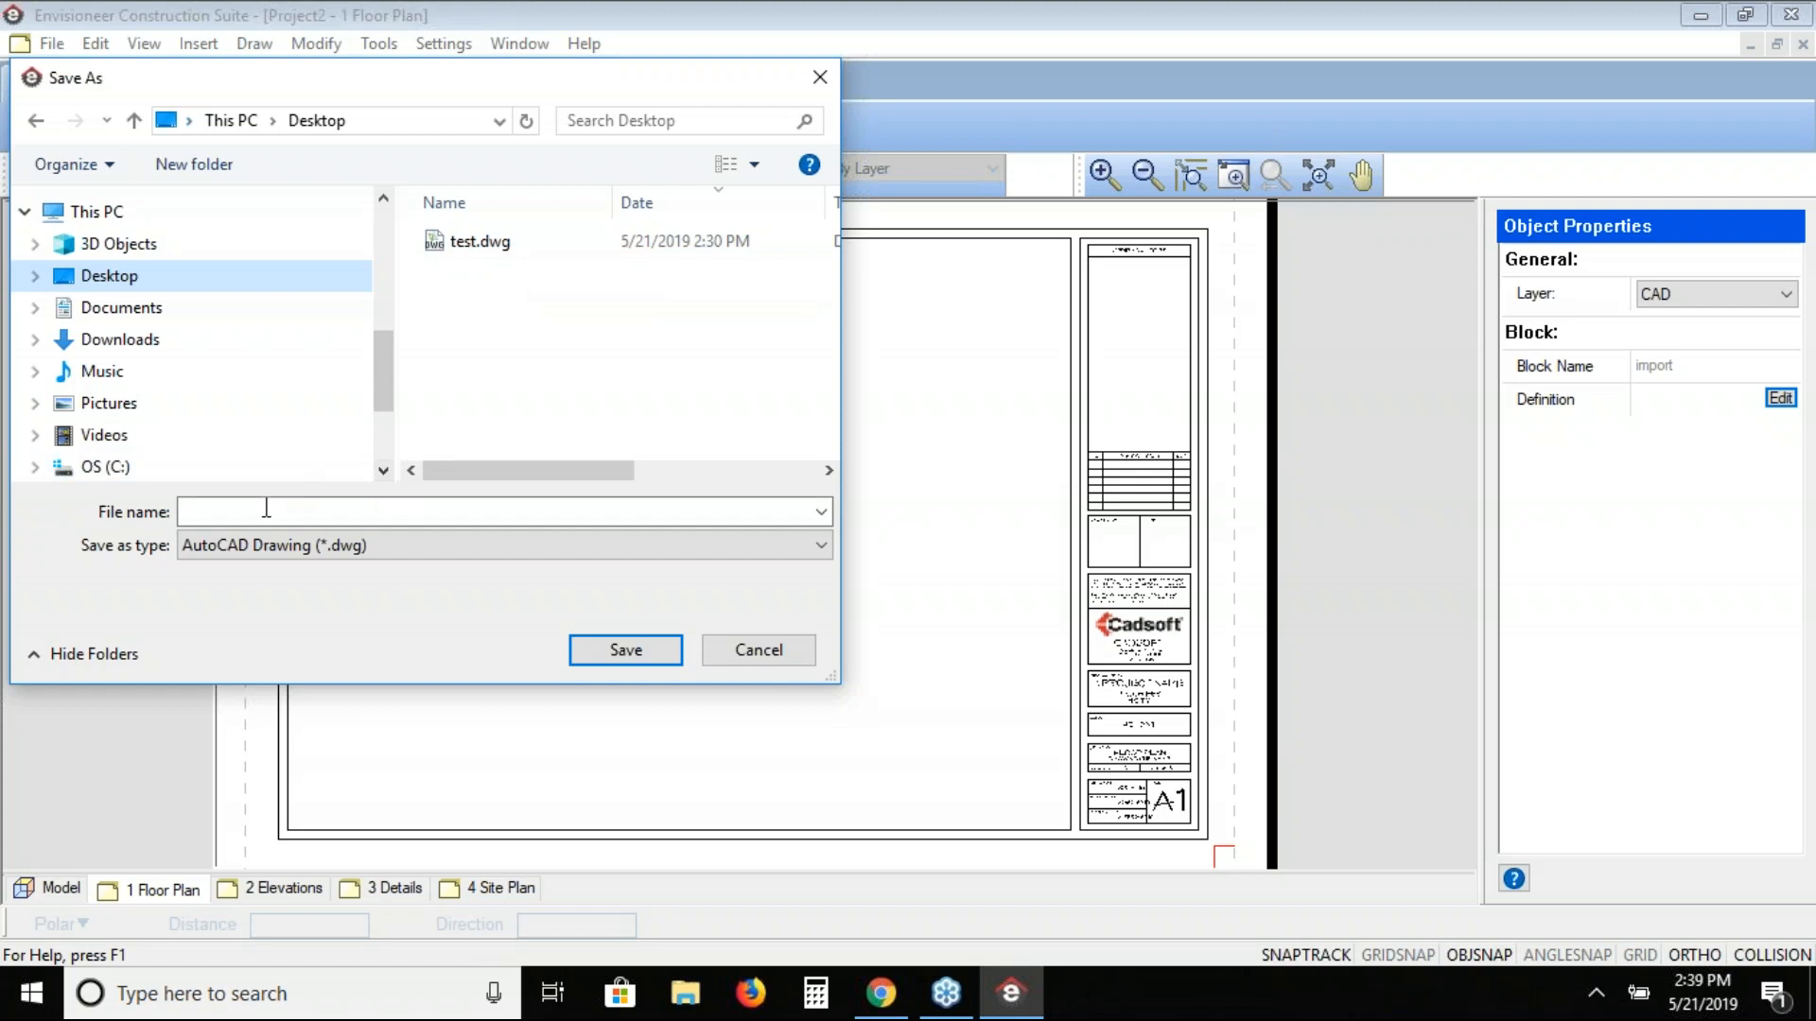
click(234, 509)
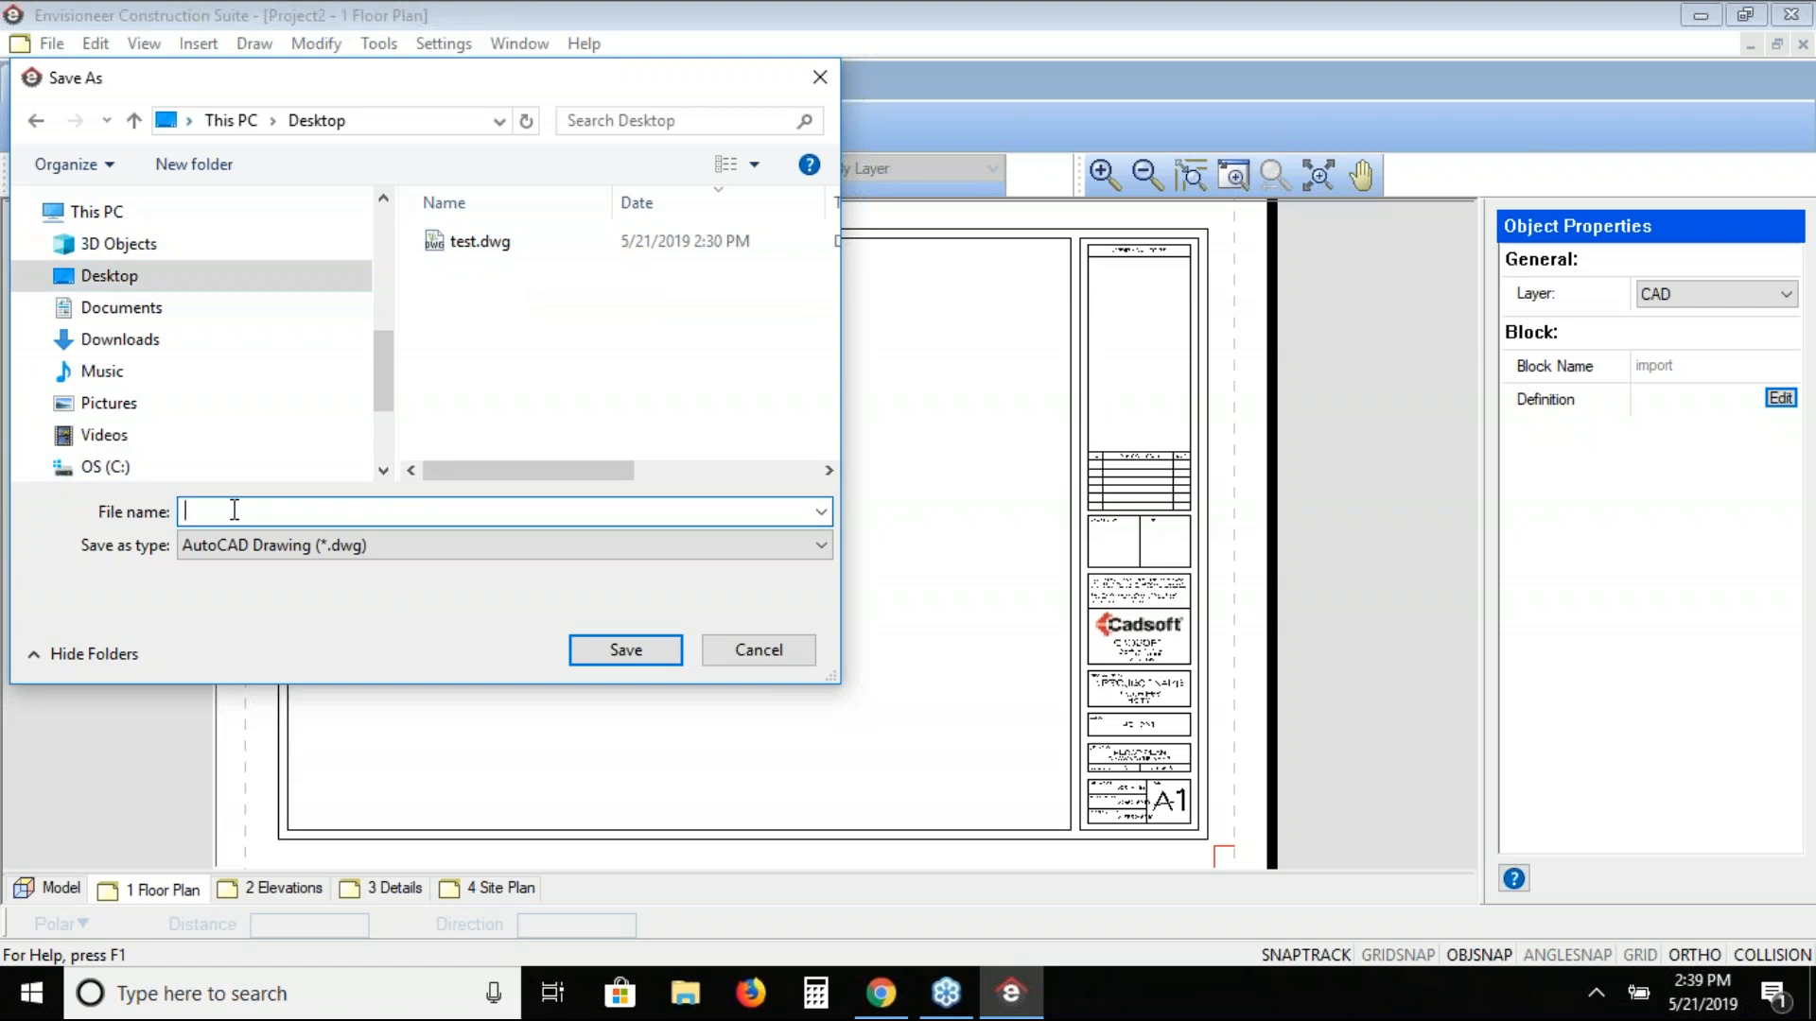
text(floor plan)
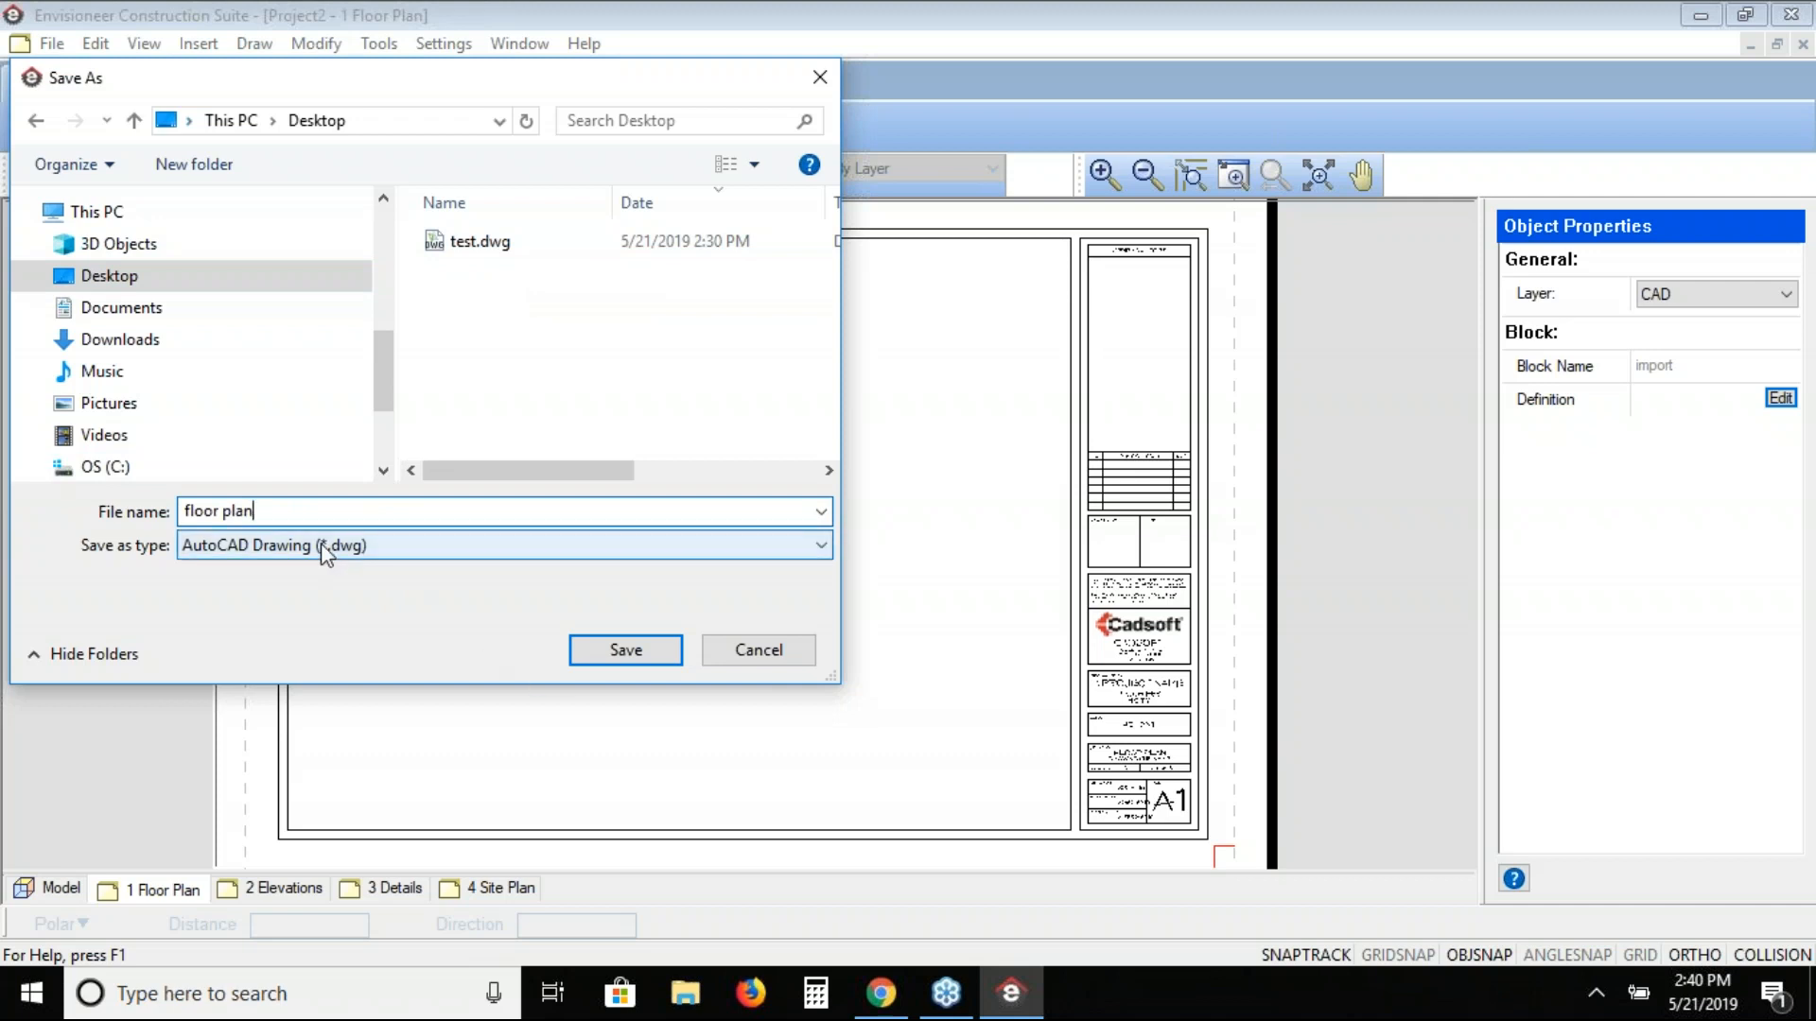
click(624, 649)
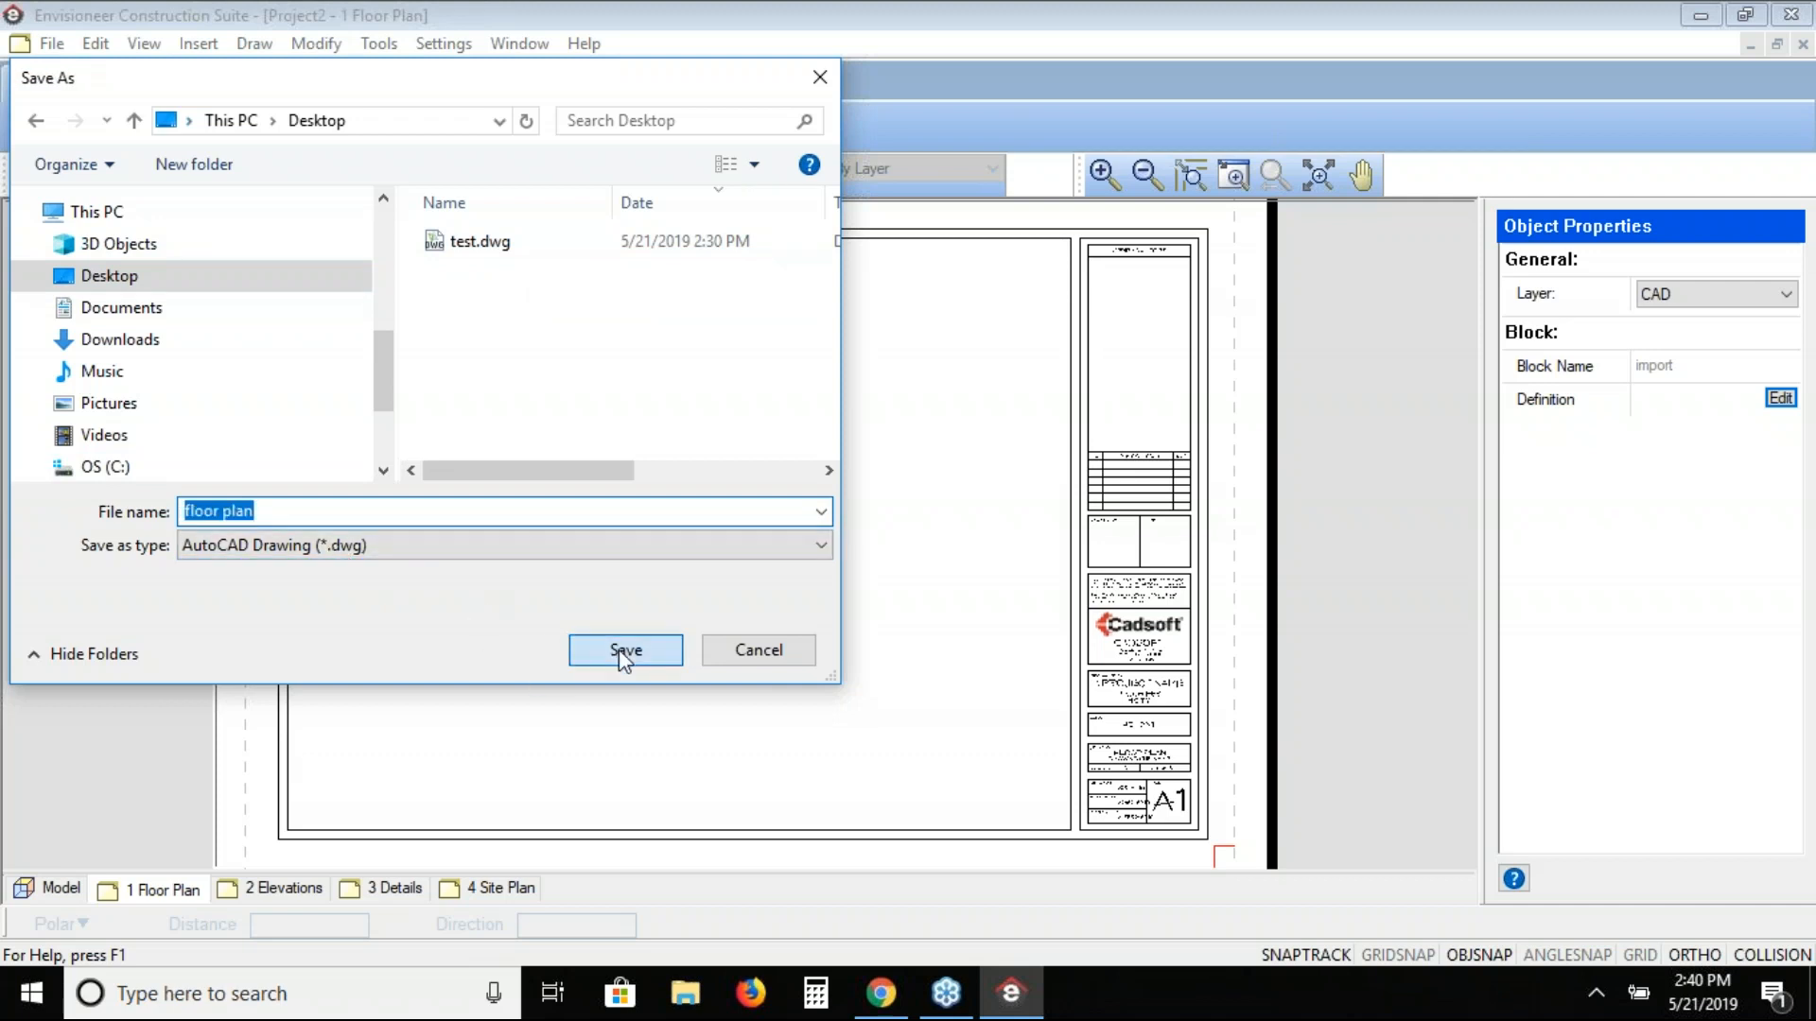
click(965, 553)
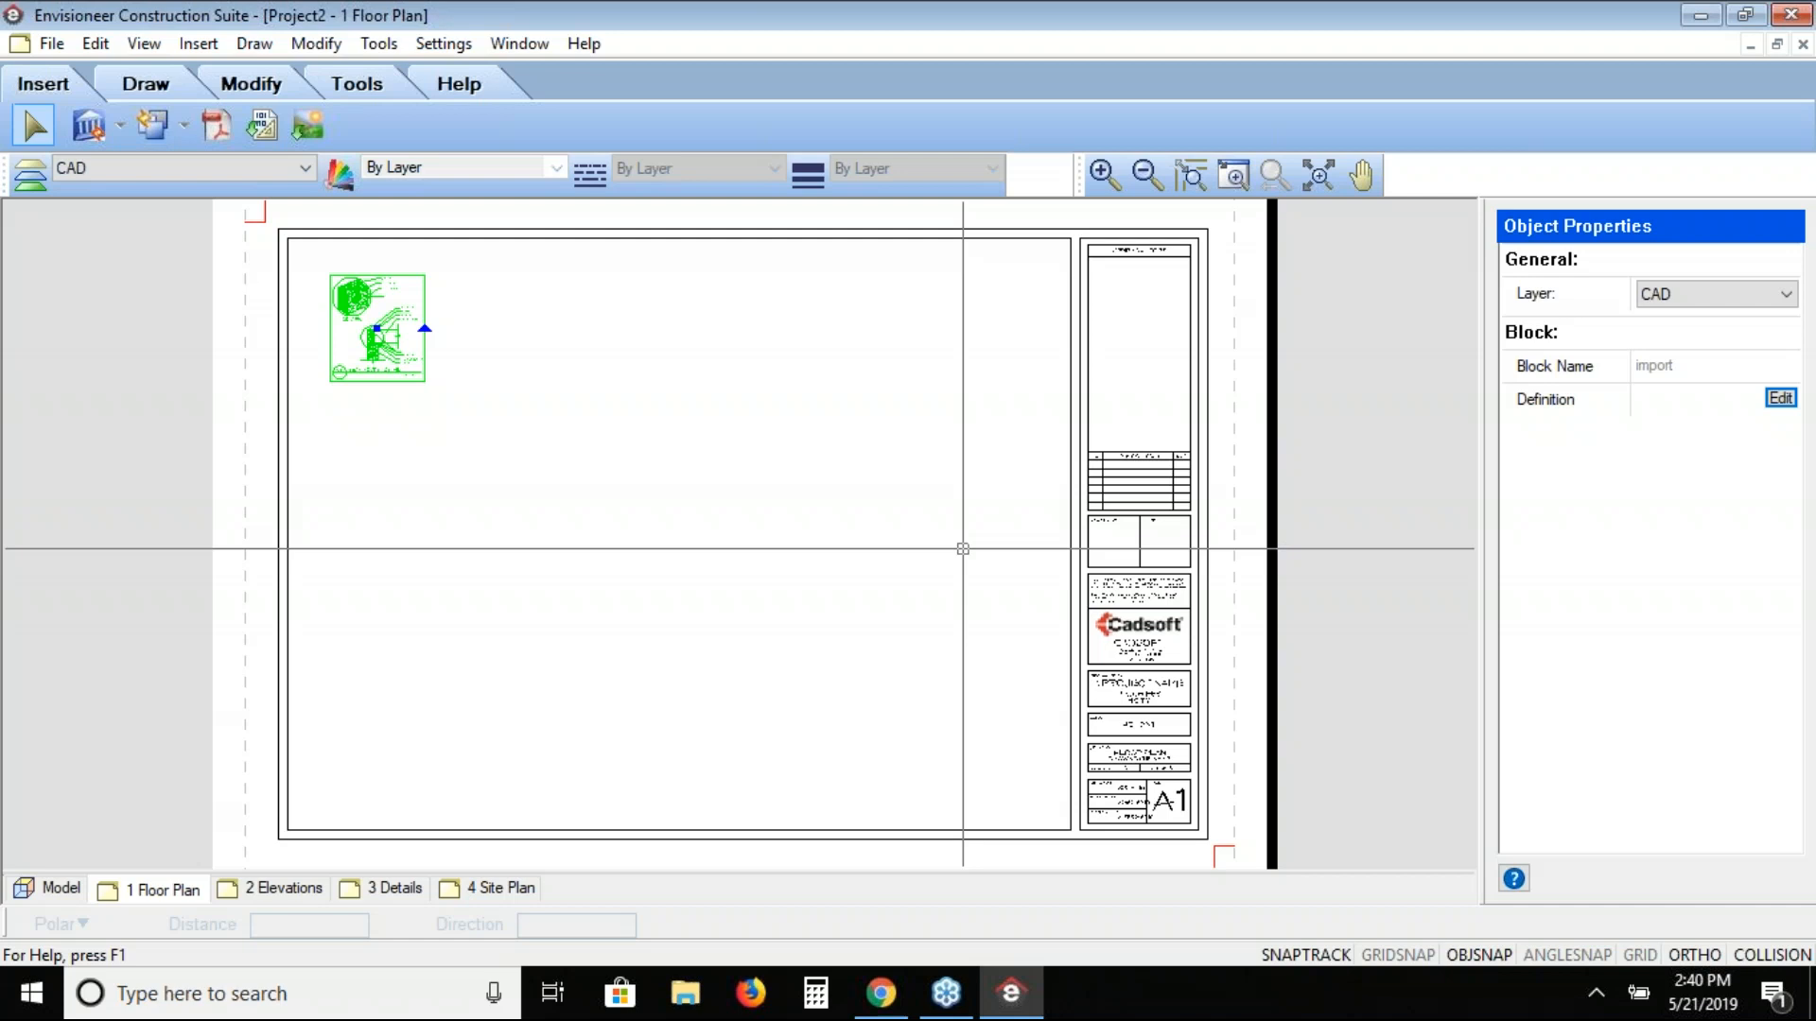
Step: Switch to Chrome, open the Cadsoft Events & Training page, and view the webinar calendar and archive link
click(882, 994)
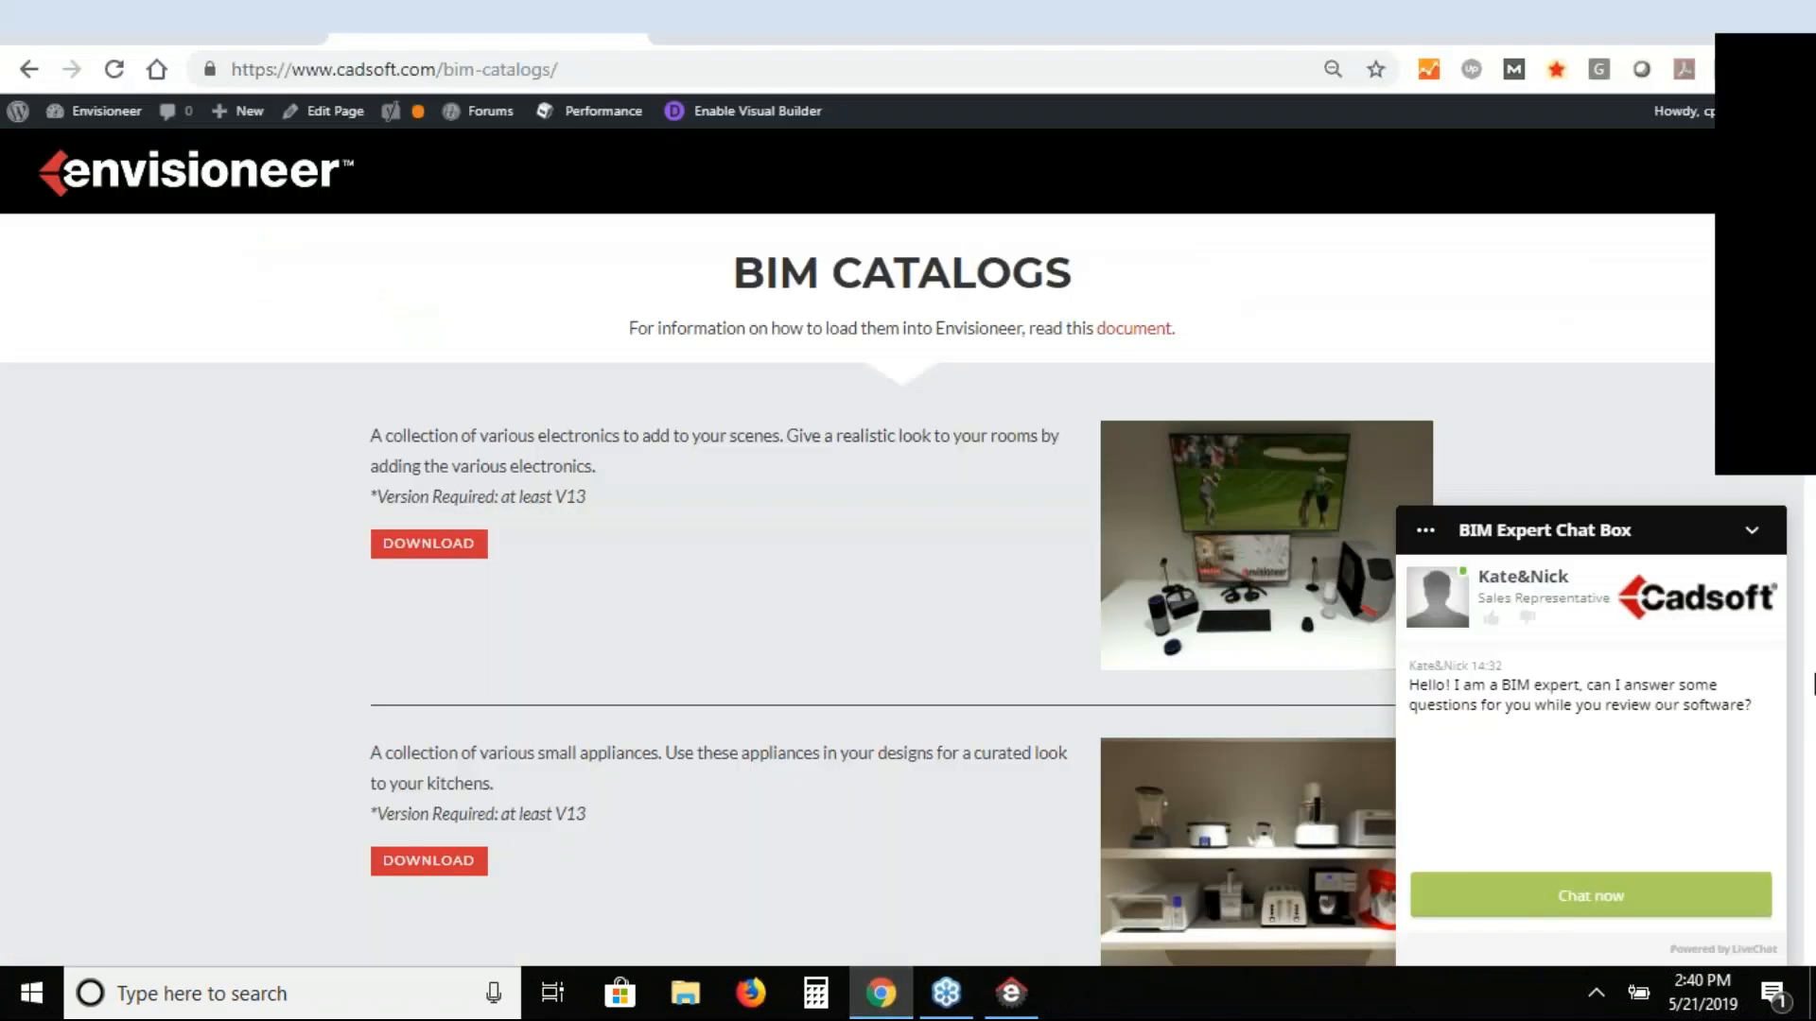
scroll(1811, 621, down, 20)
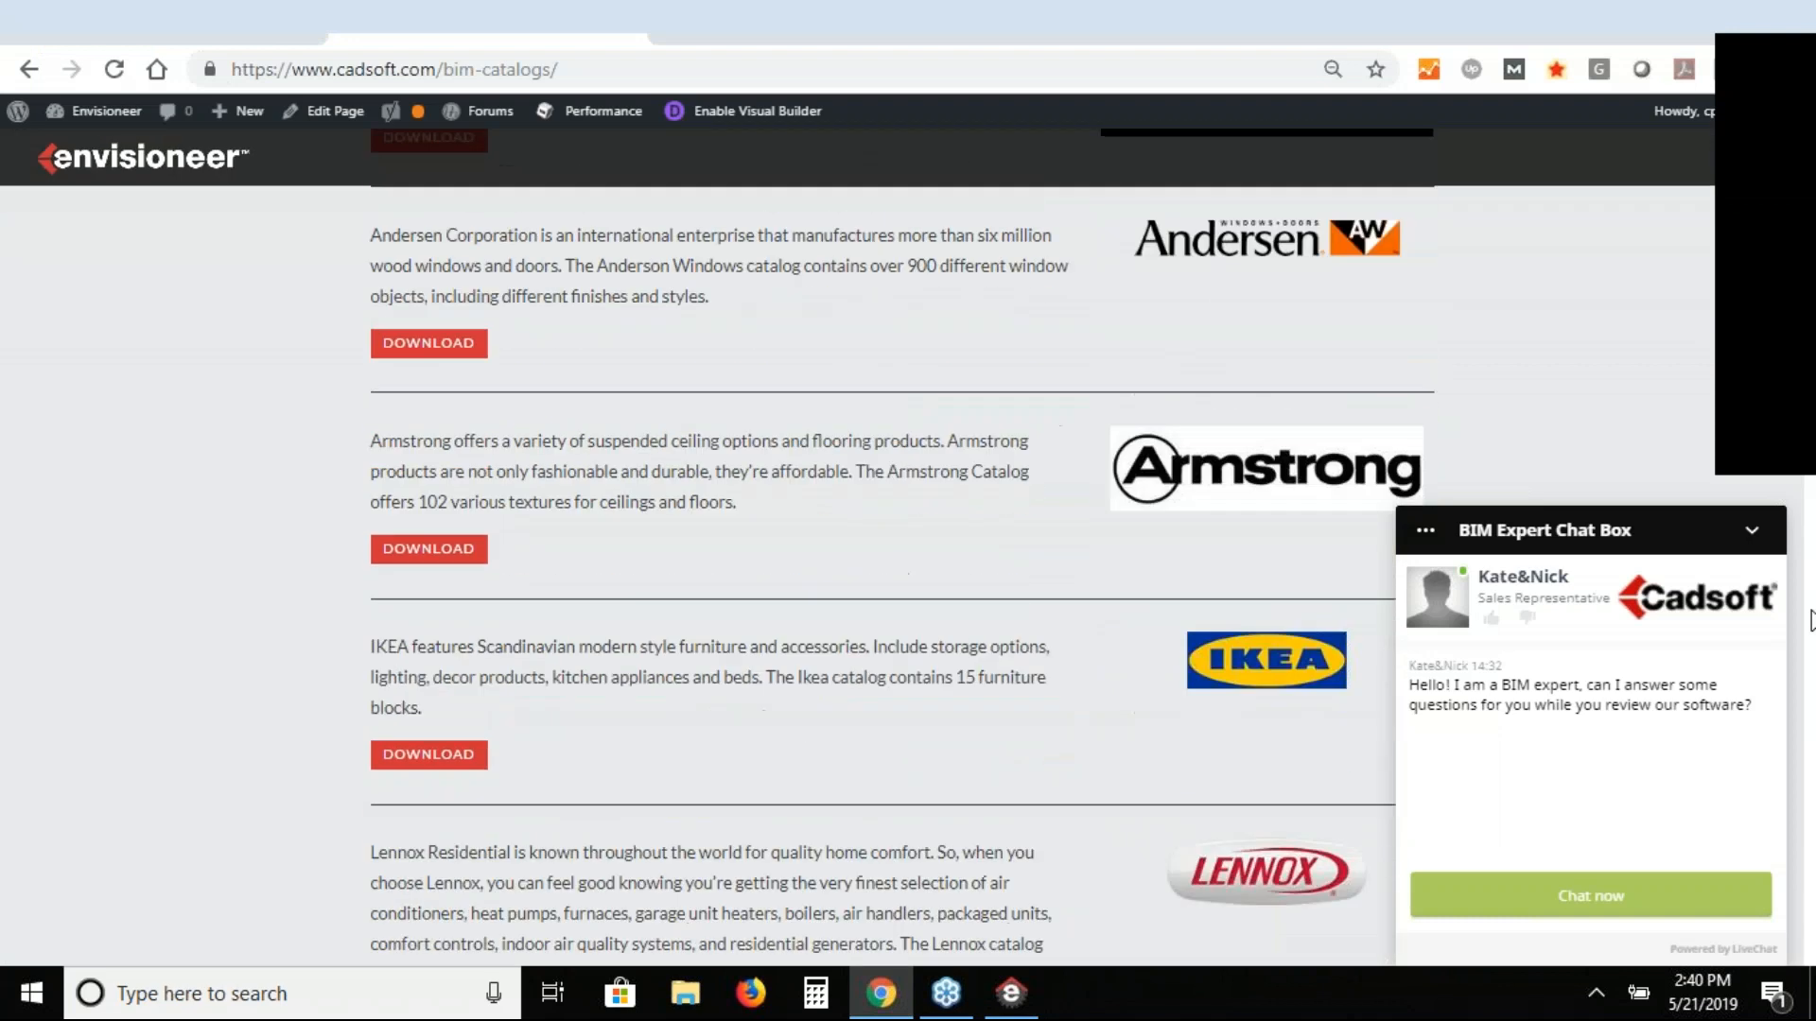
scroll(1812, 621, down, 6)
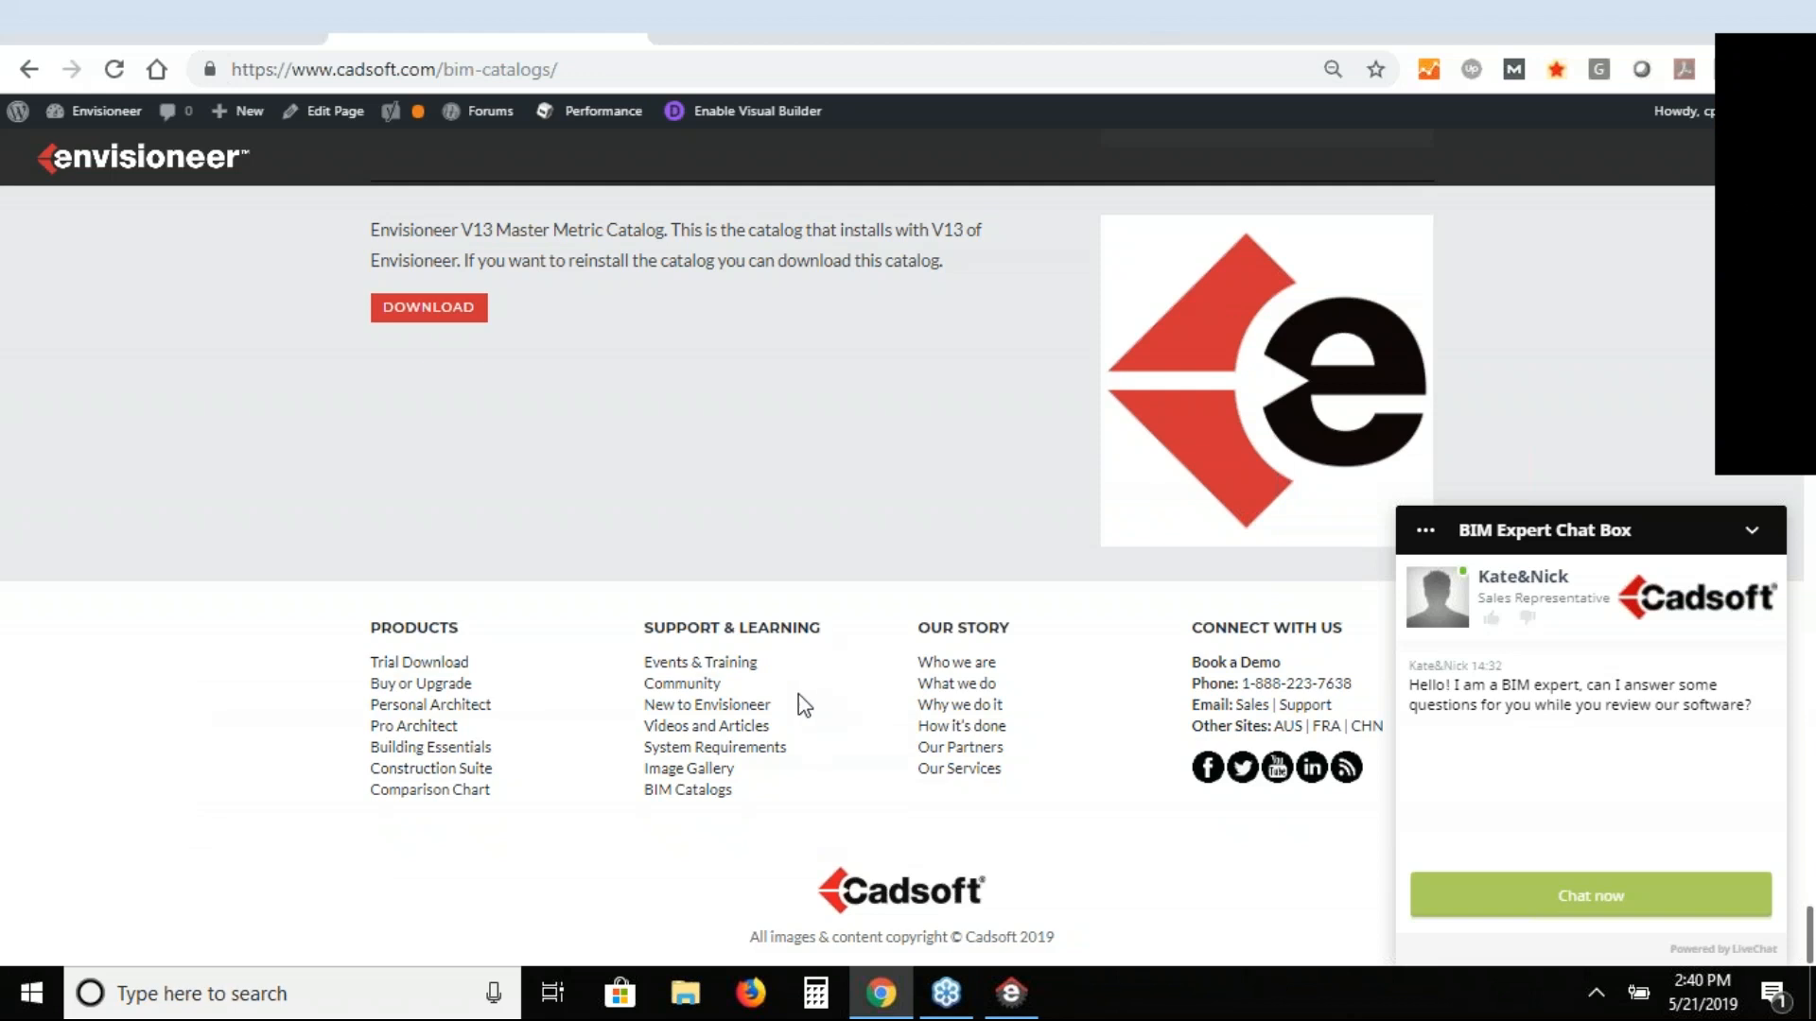
click(740, 665)
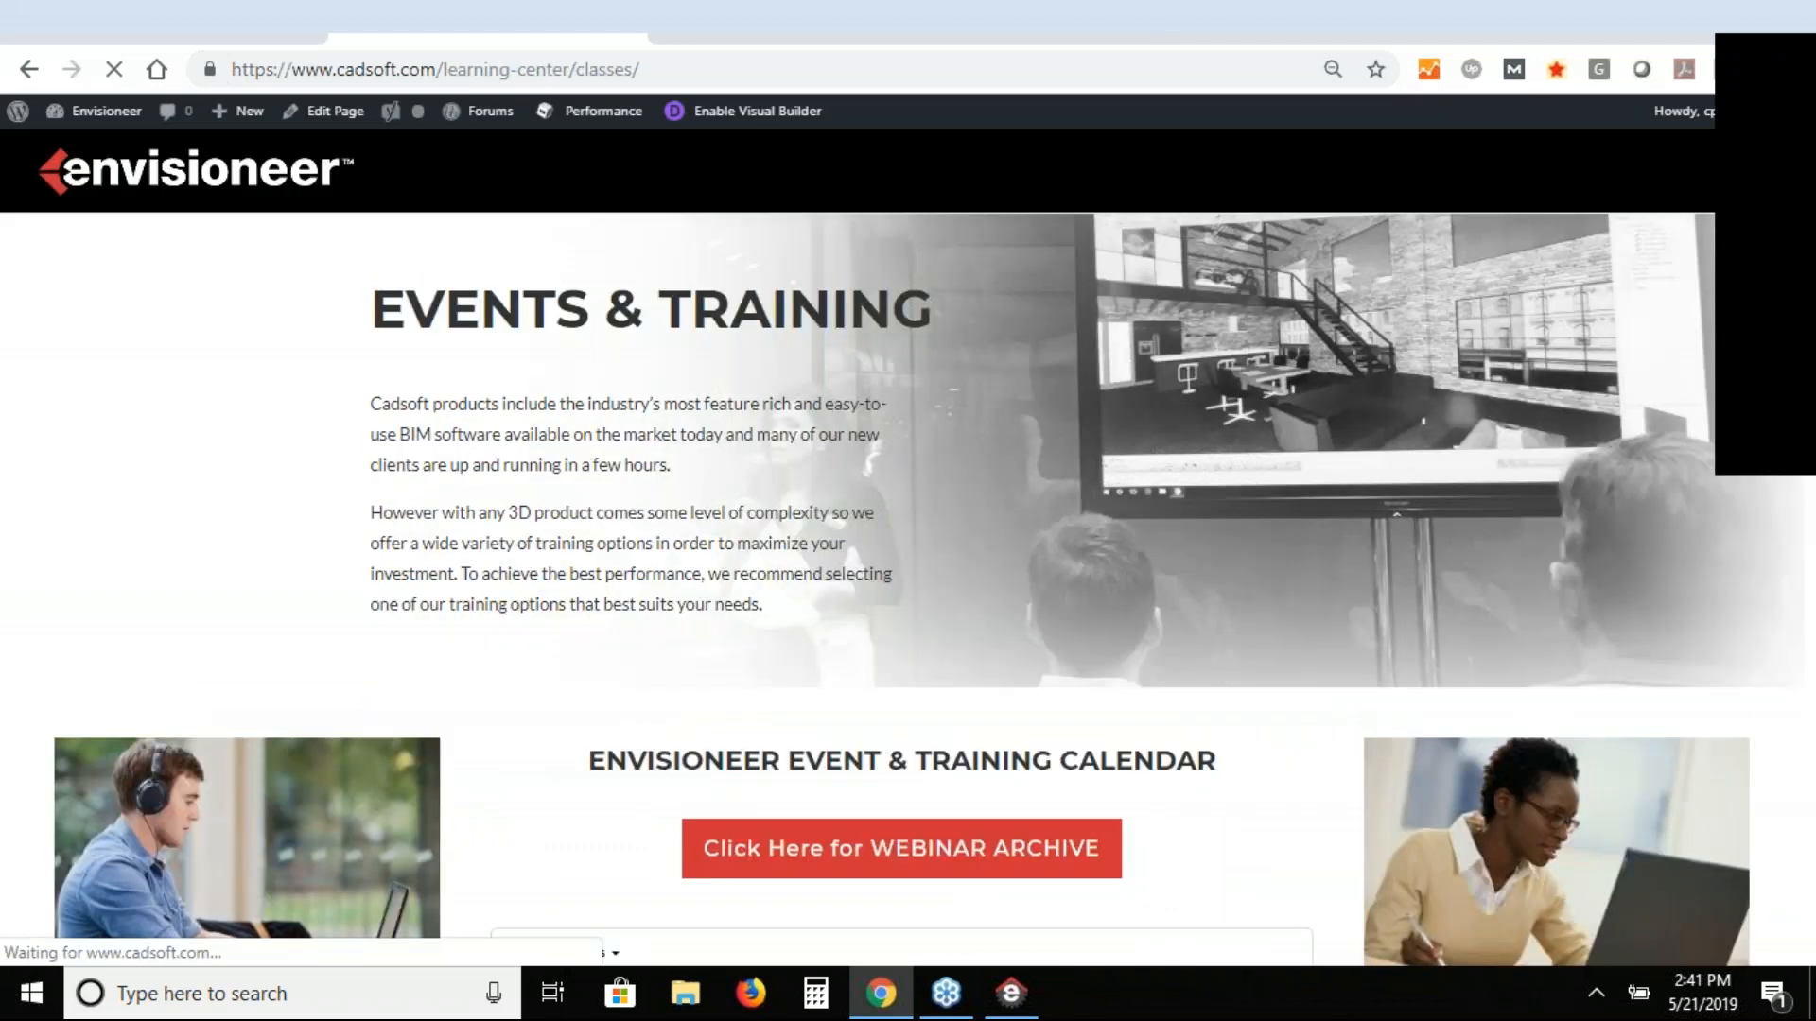
scroll(1376, 937, down, 6)
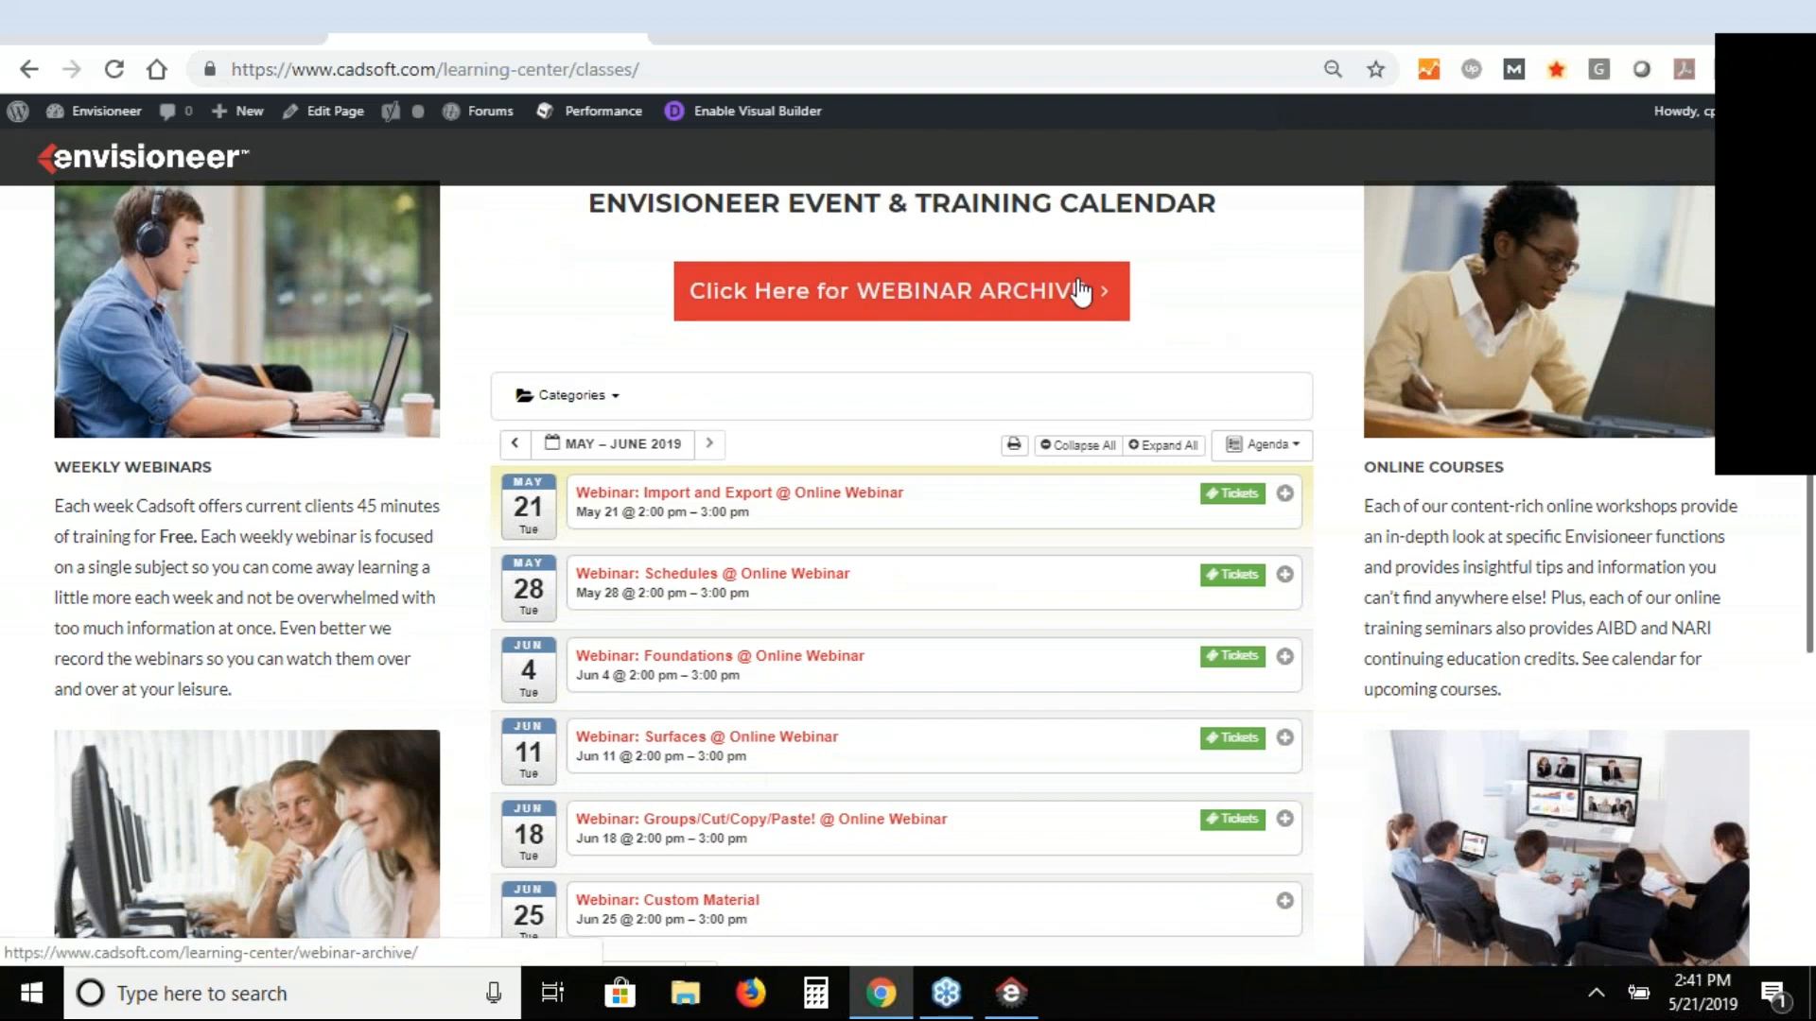
Step: Open the webinar archive and look through its topics down to the Workflow section with the Import / Export webinar
click(842, 299)
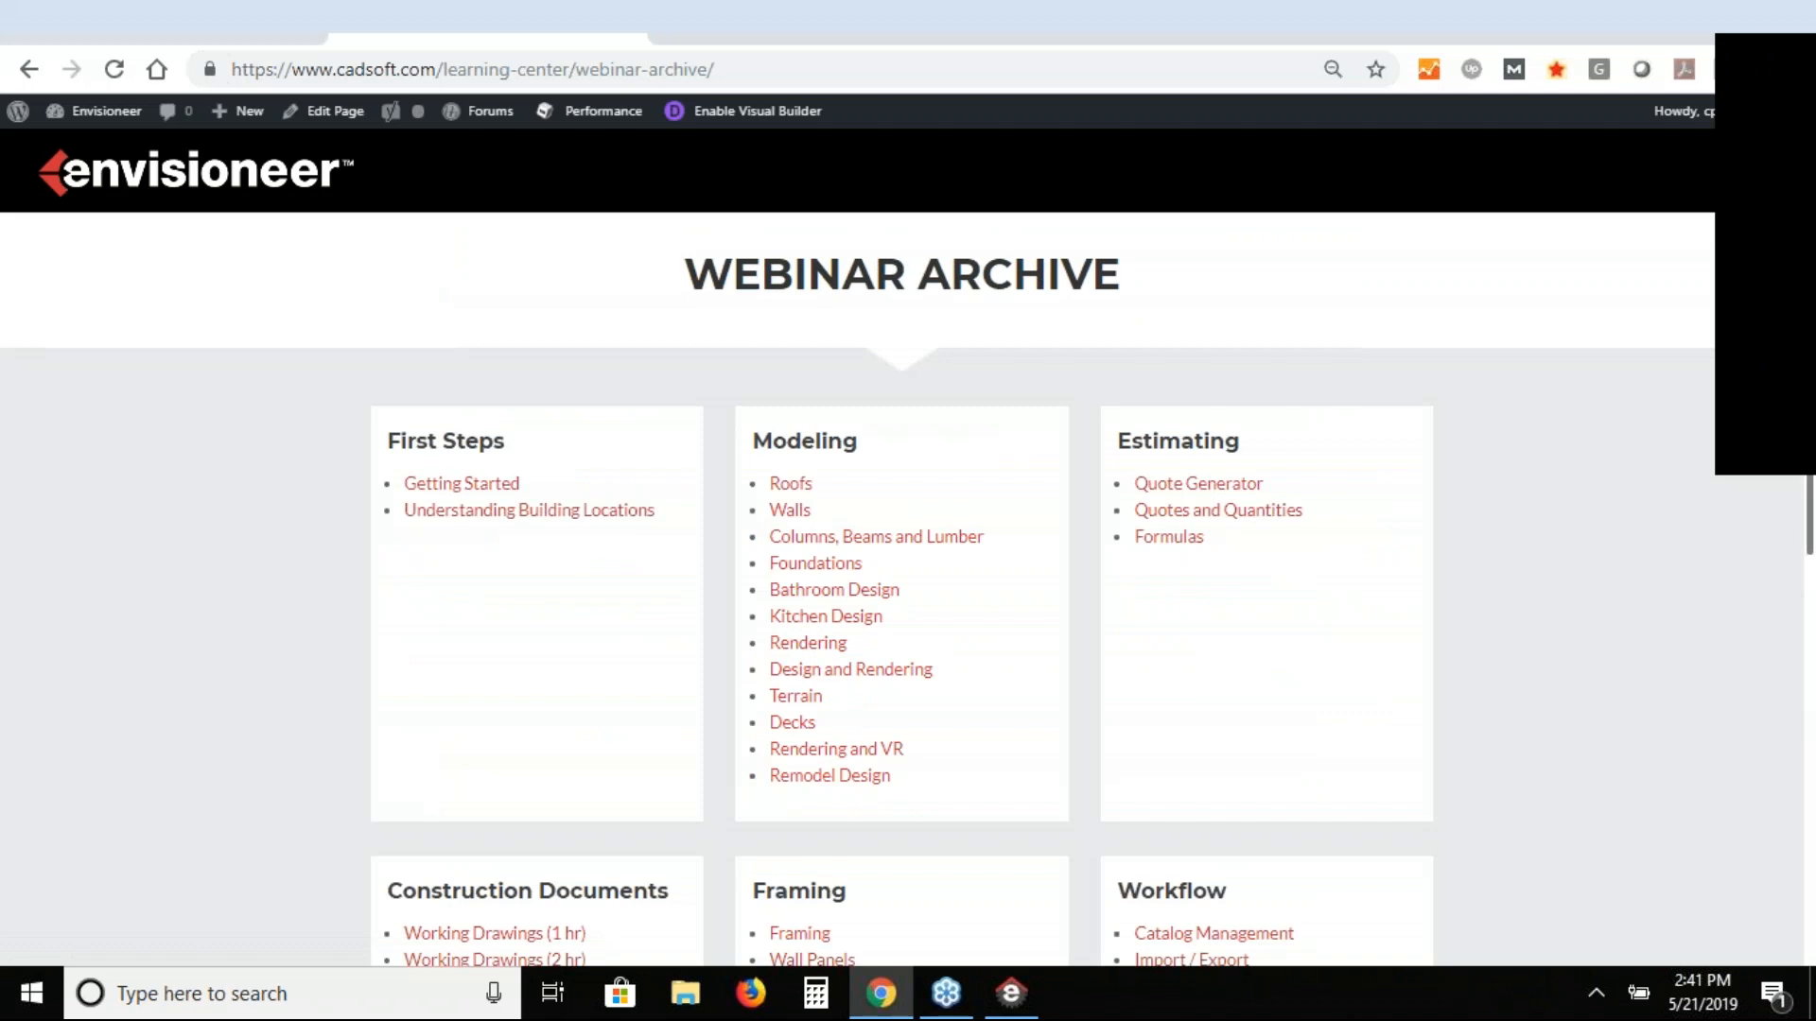
scroll(841, 294, down, 3)
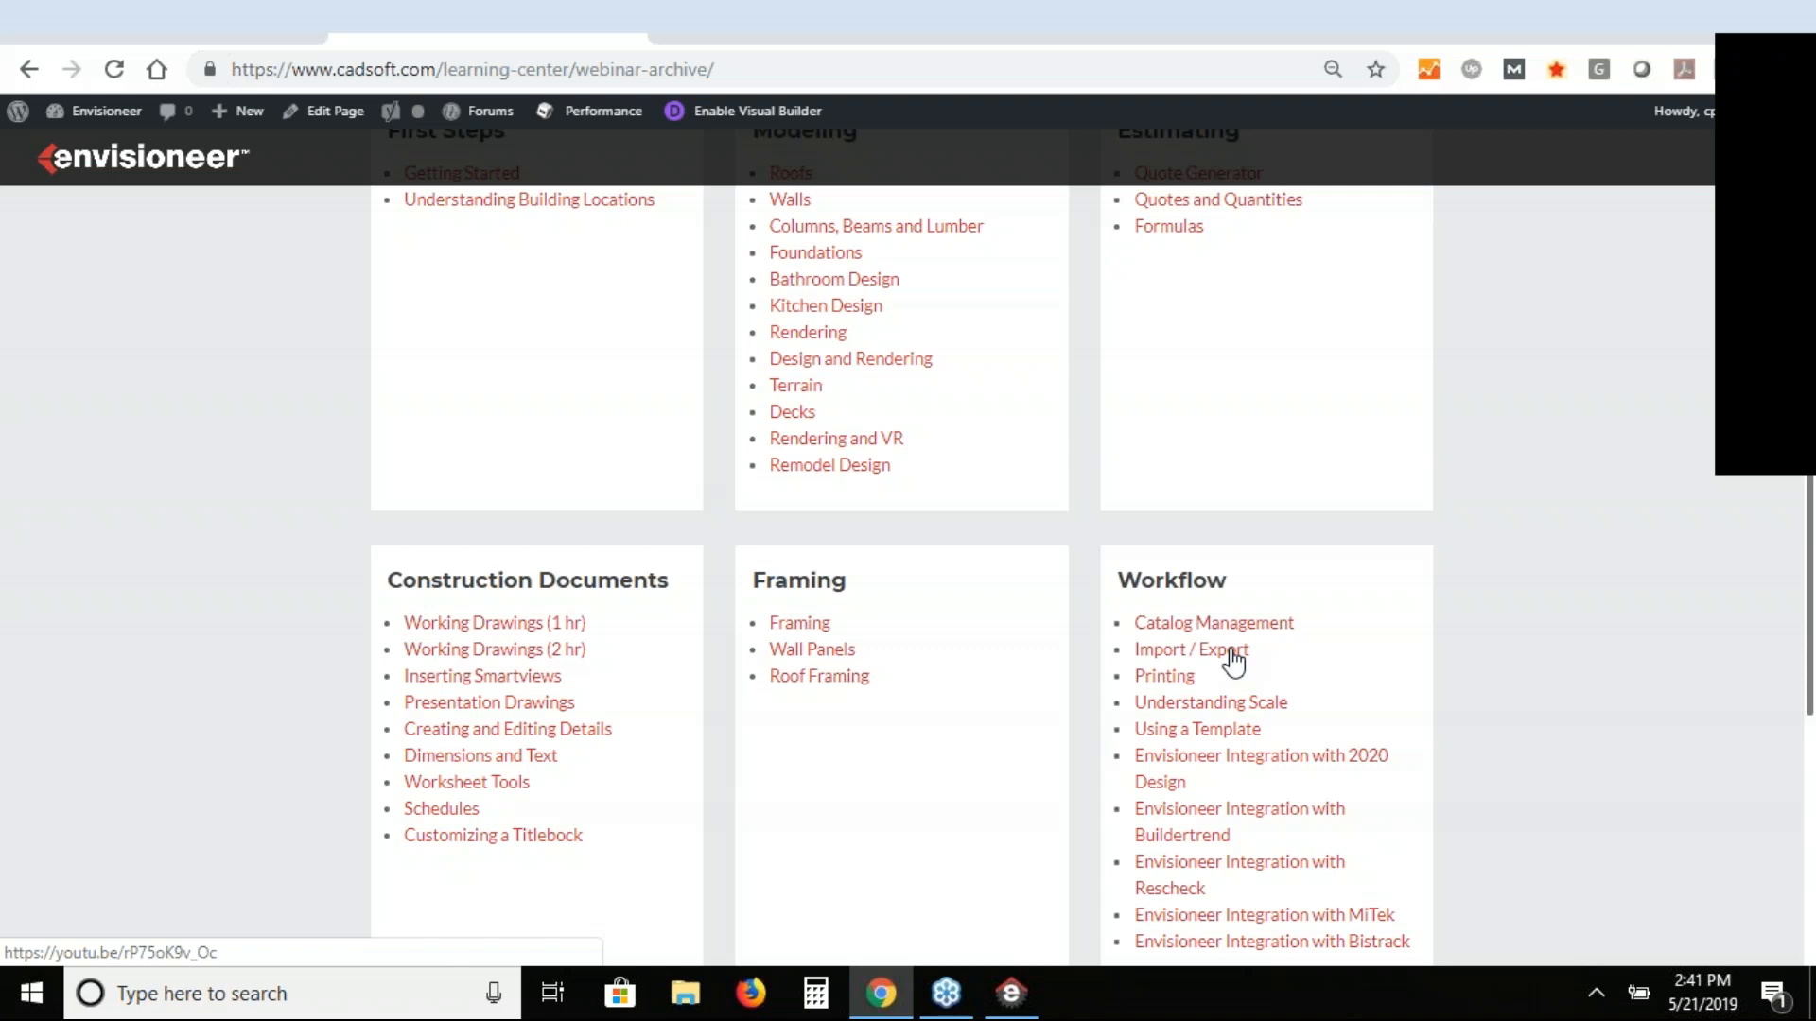
Step: Switch to Envisioneer, return to the building model, and review the available export formats without exporting anything
click(1011, 995)
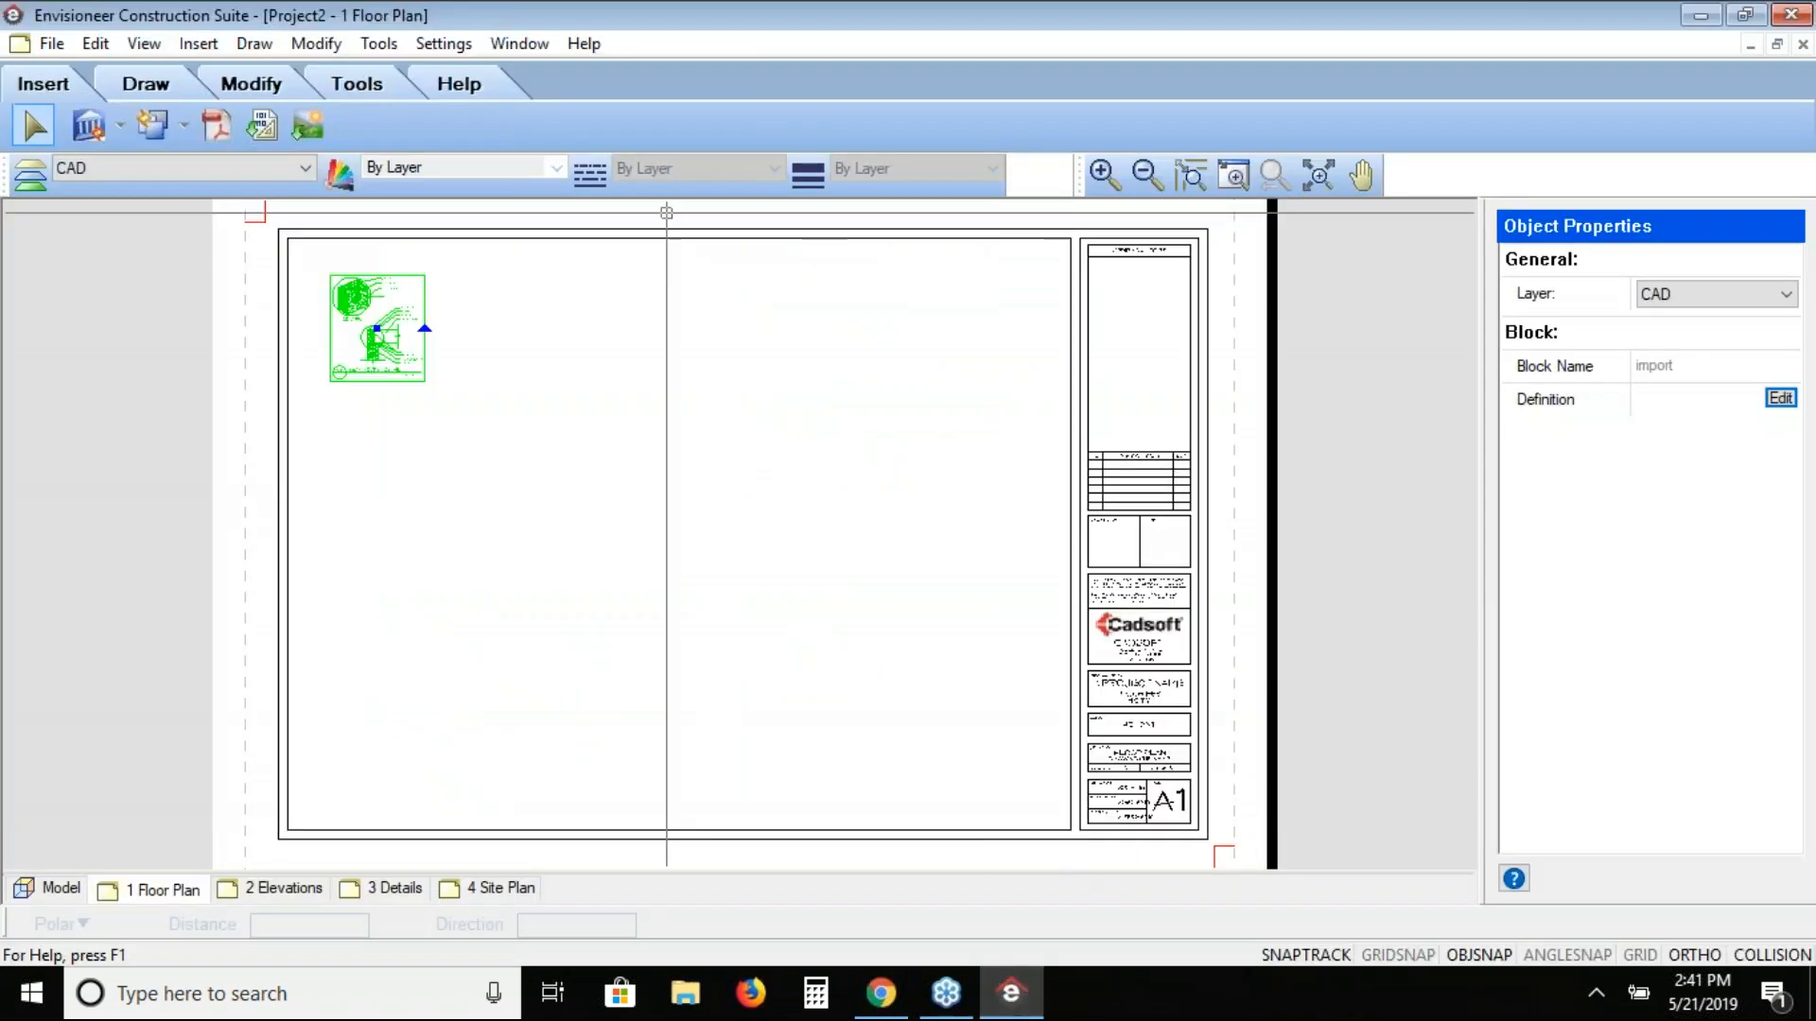
click(56, 895)
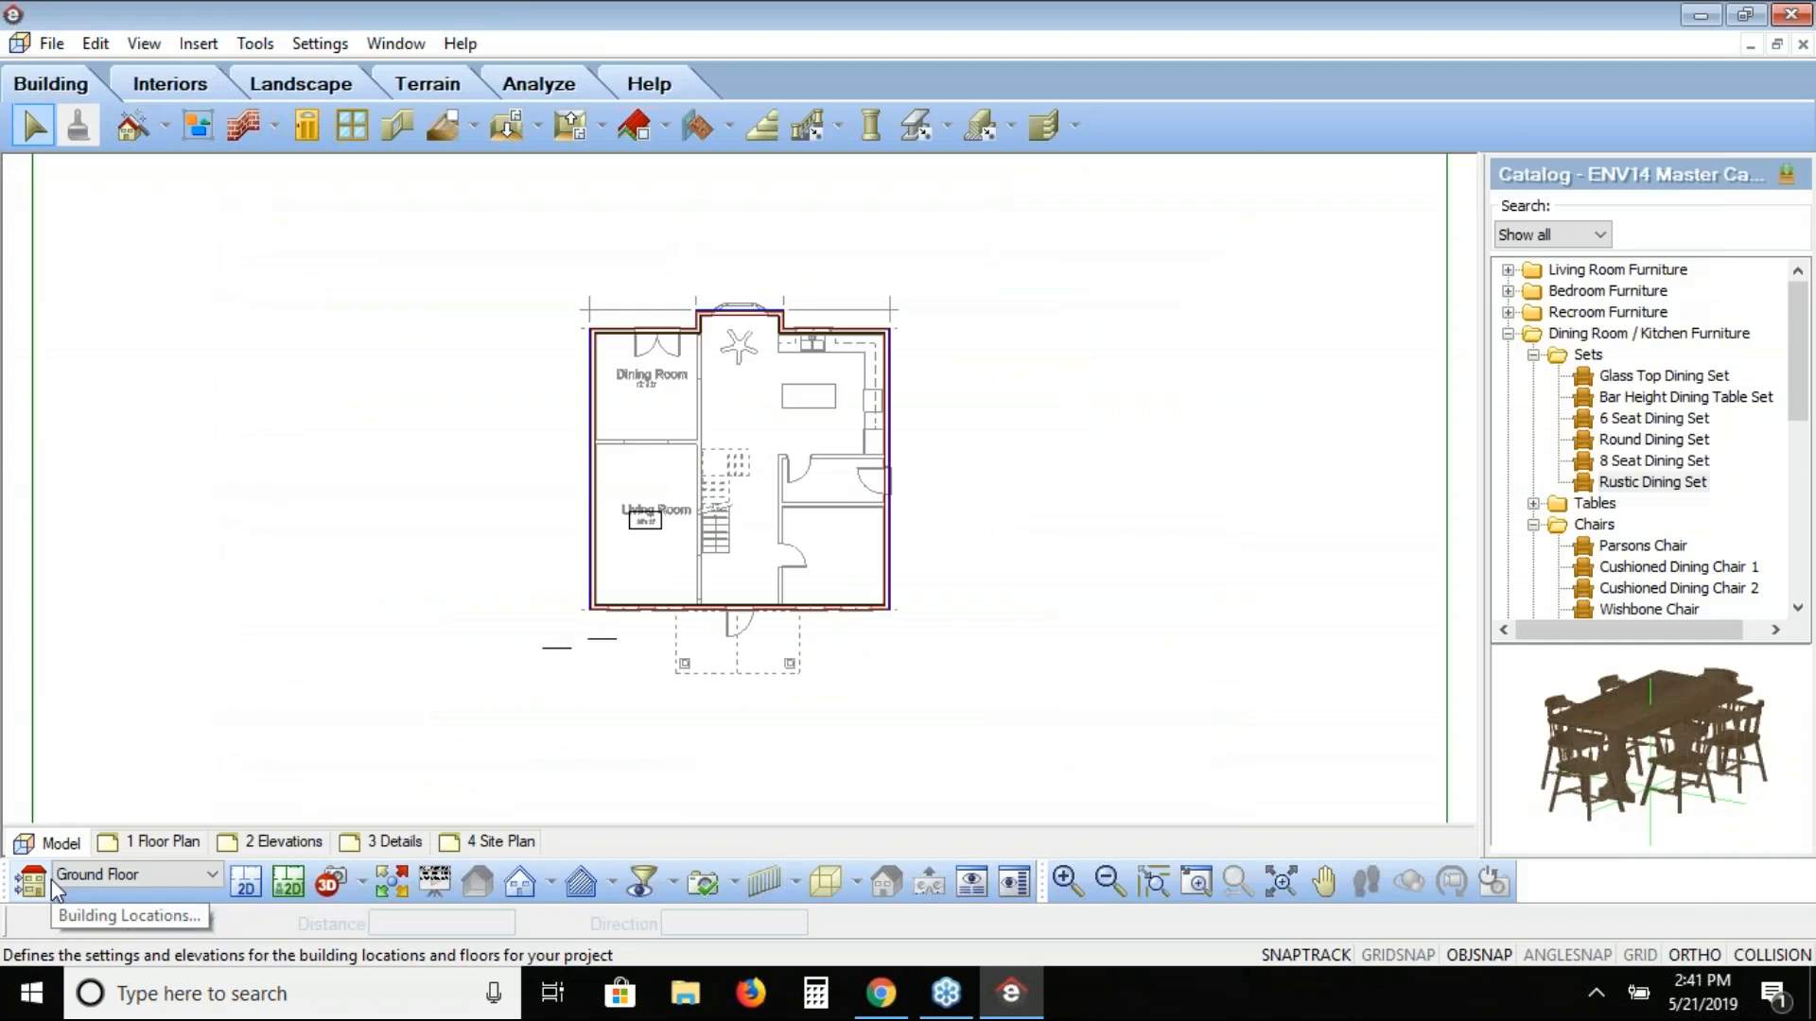
click(51, 43)
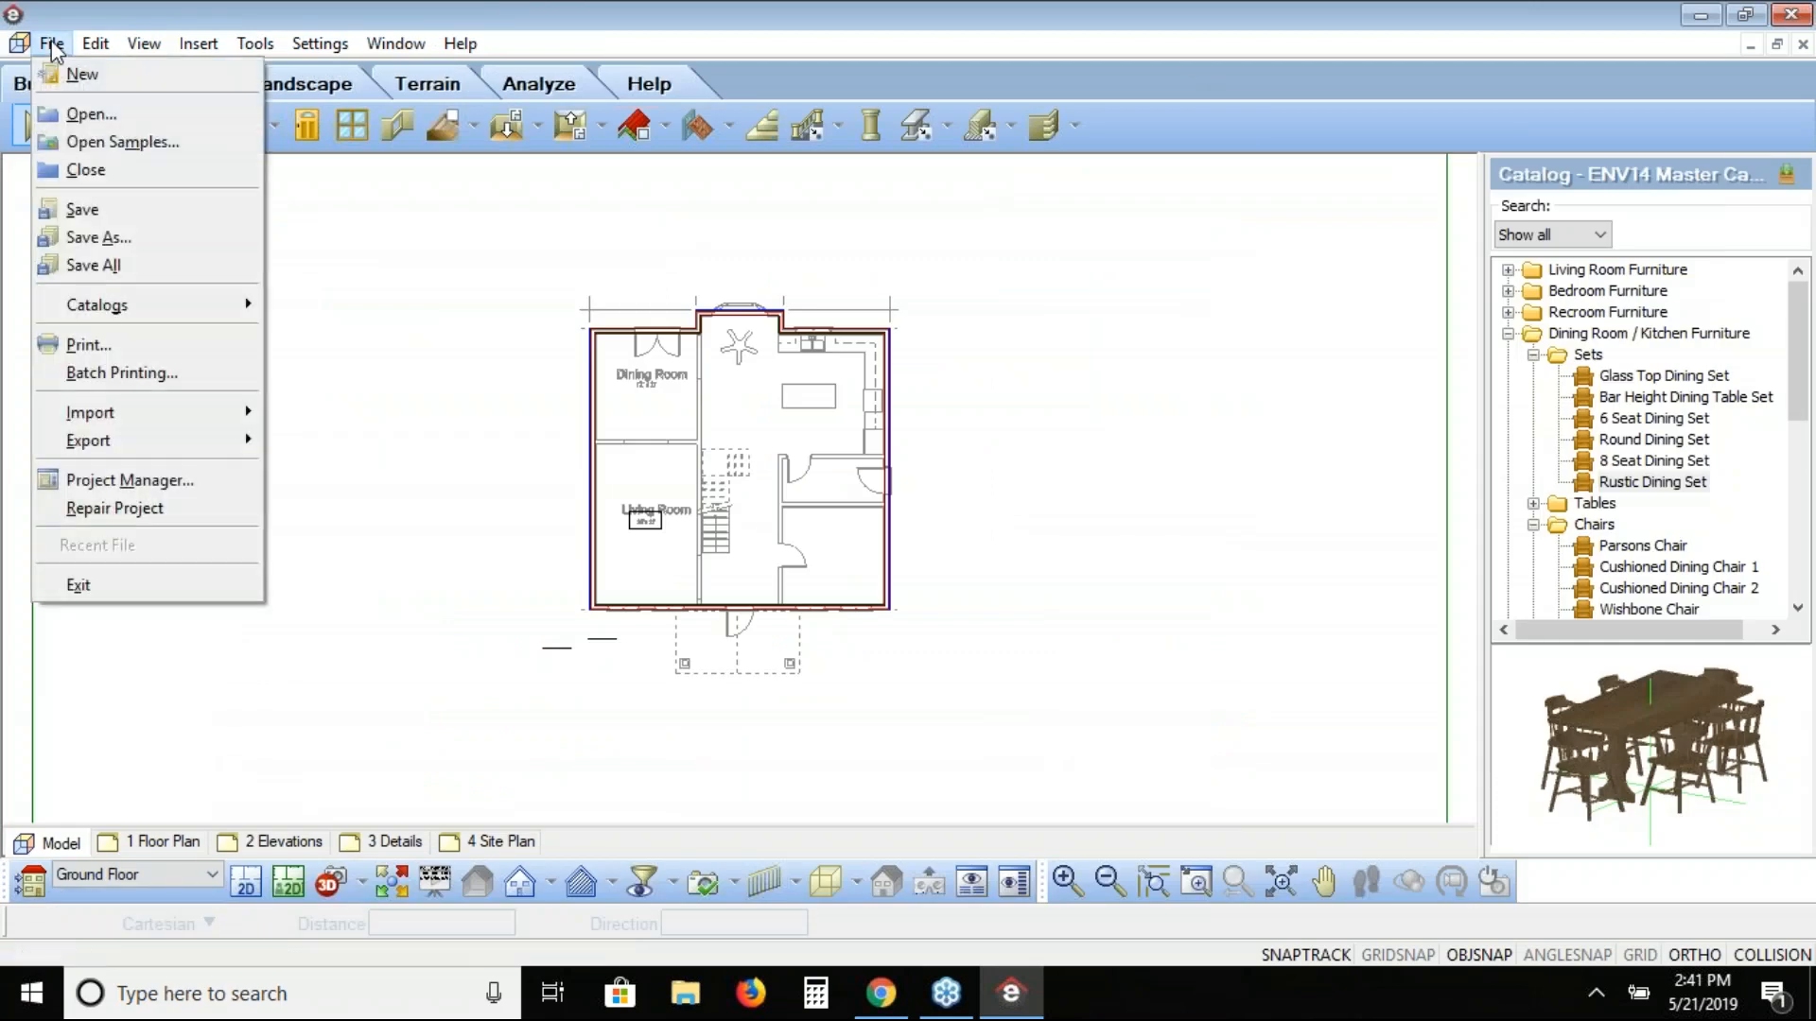
mouse_move(96, 414)
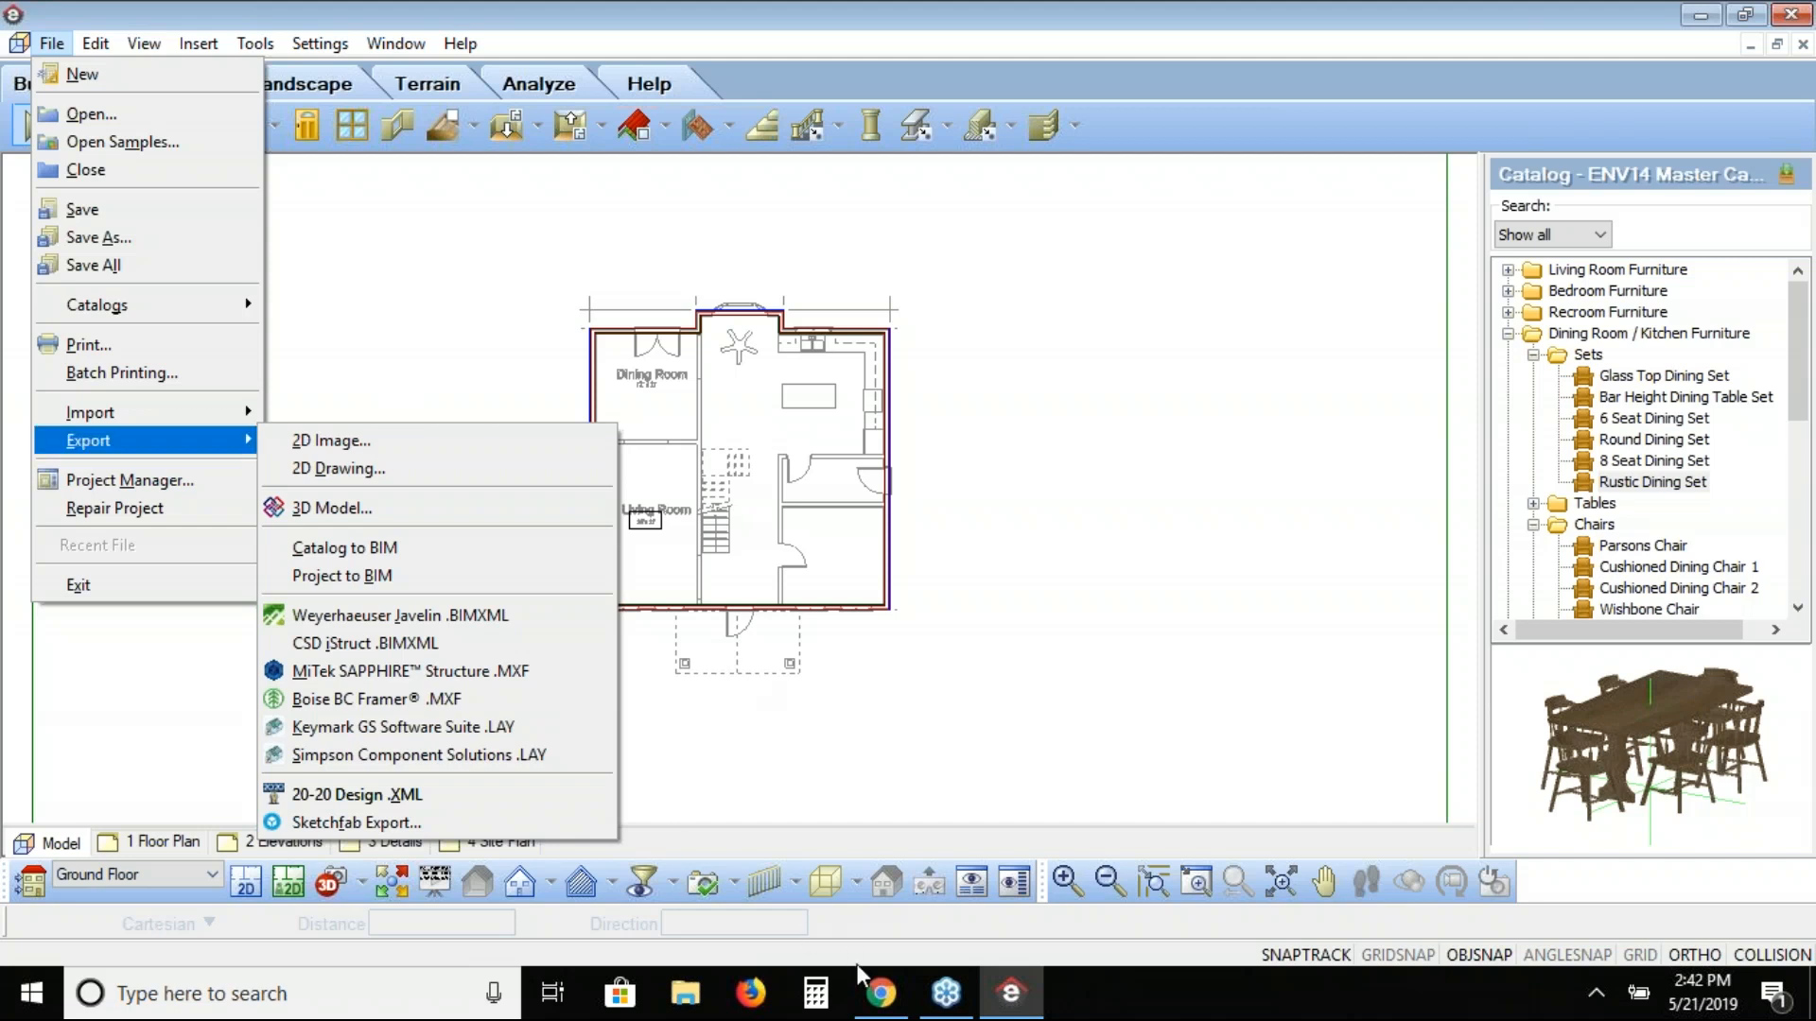
click(910, 617)
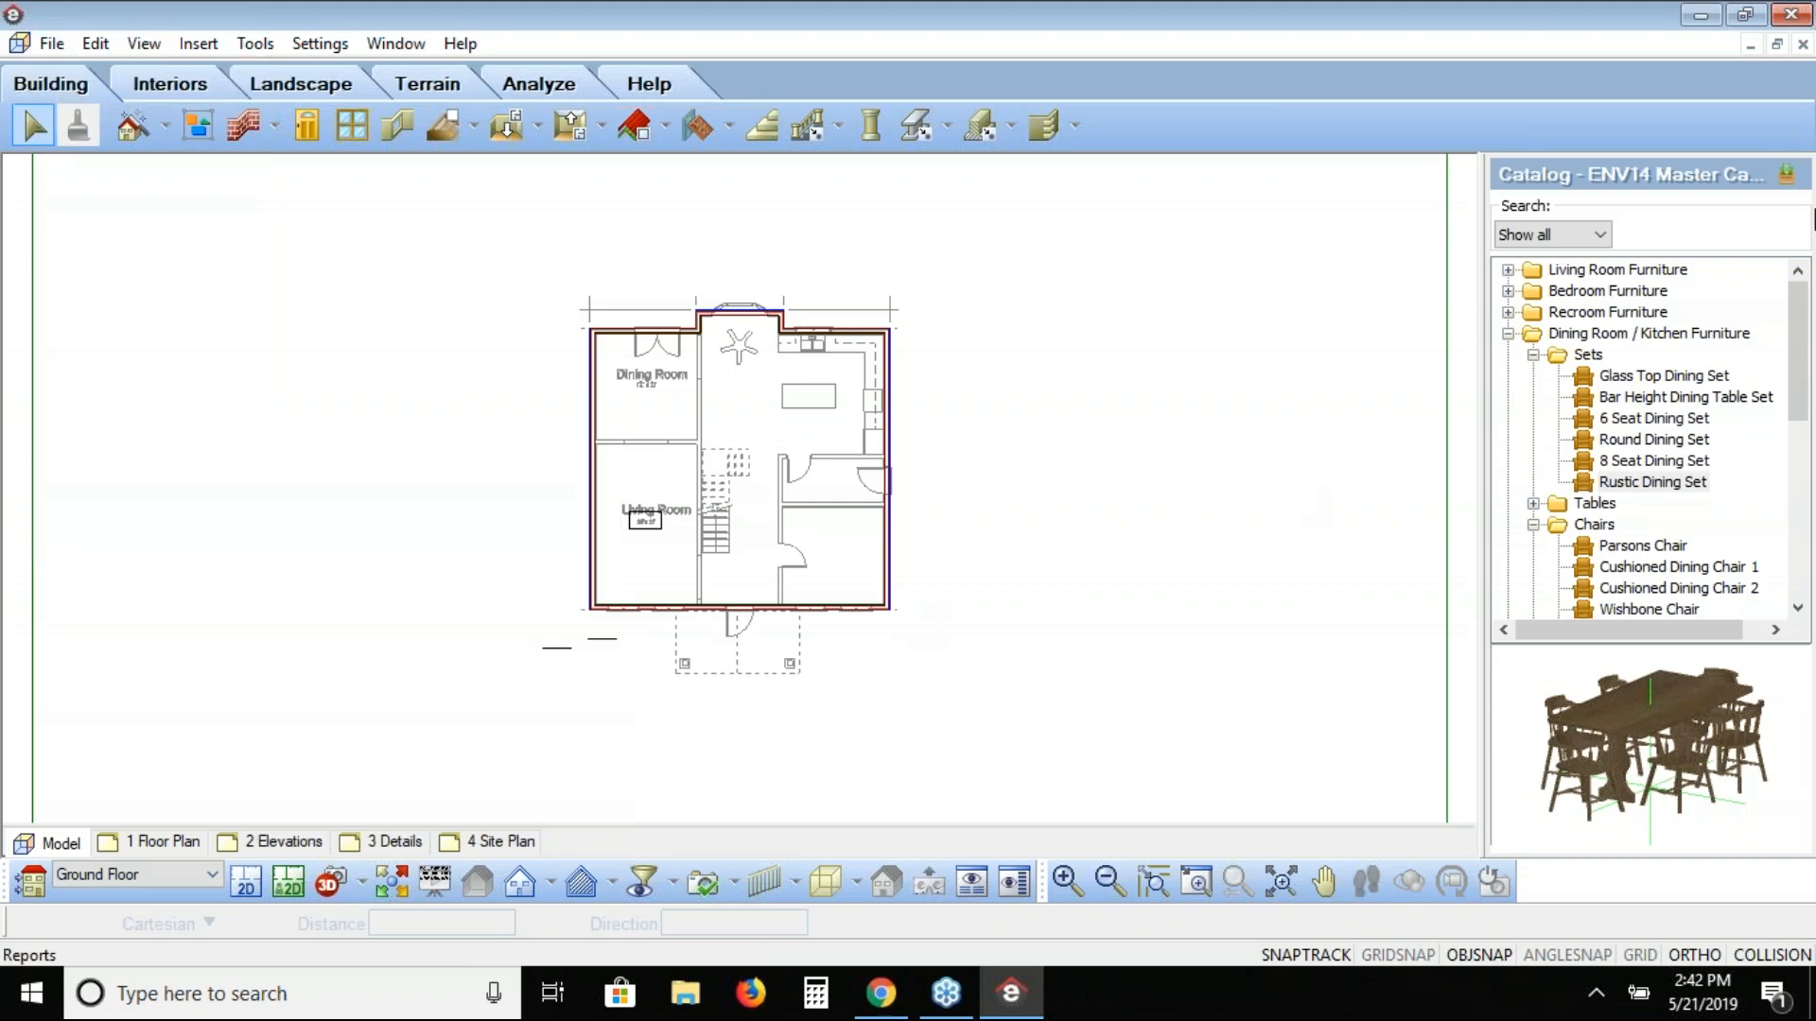